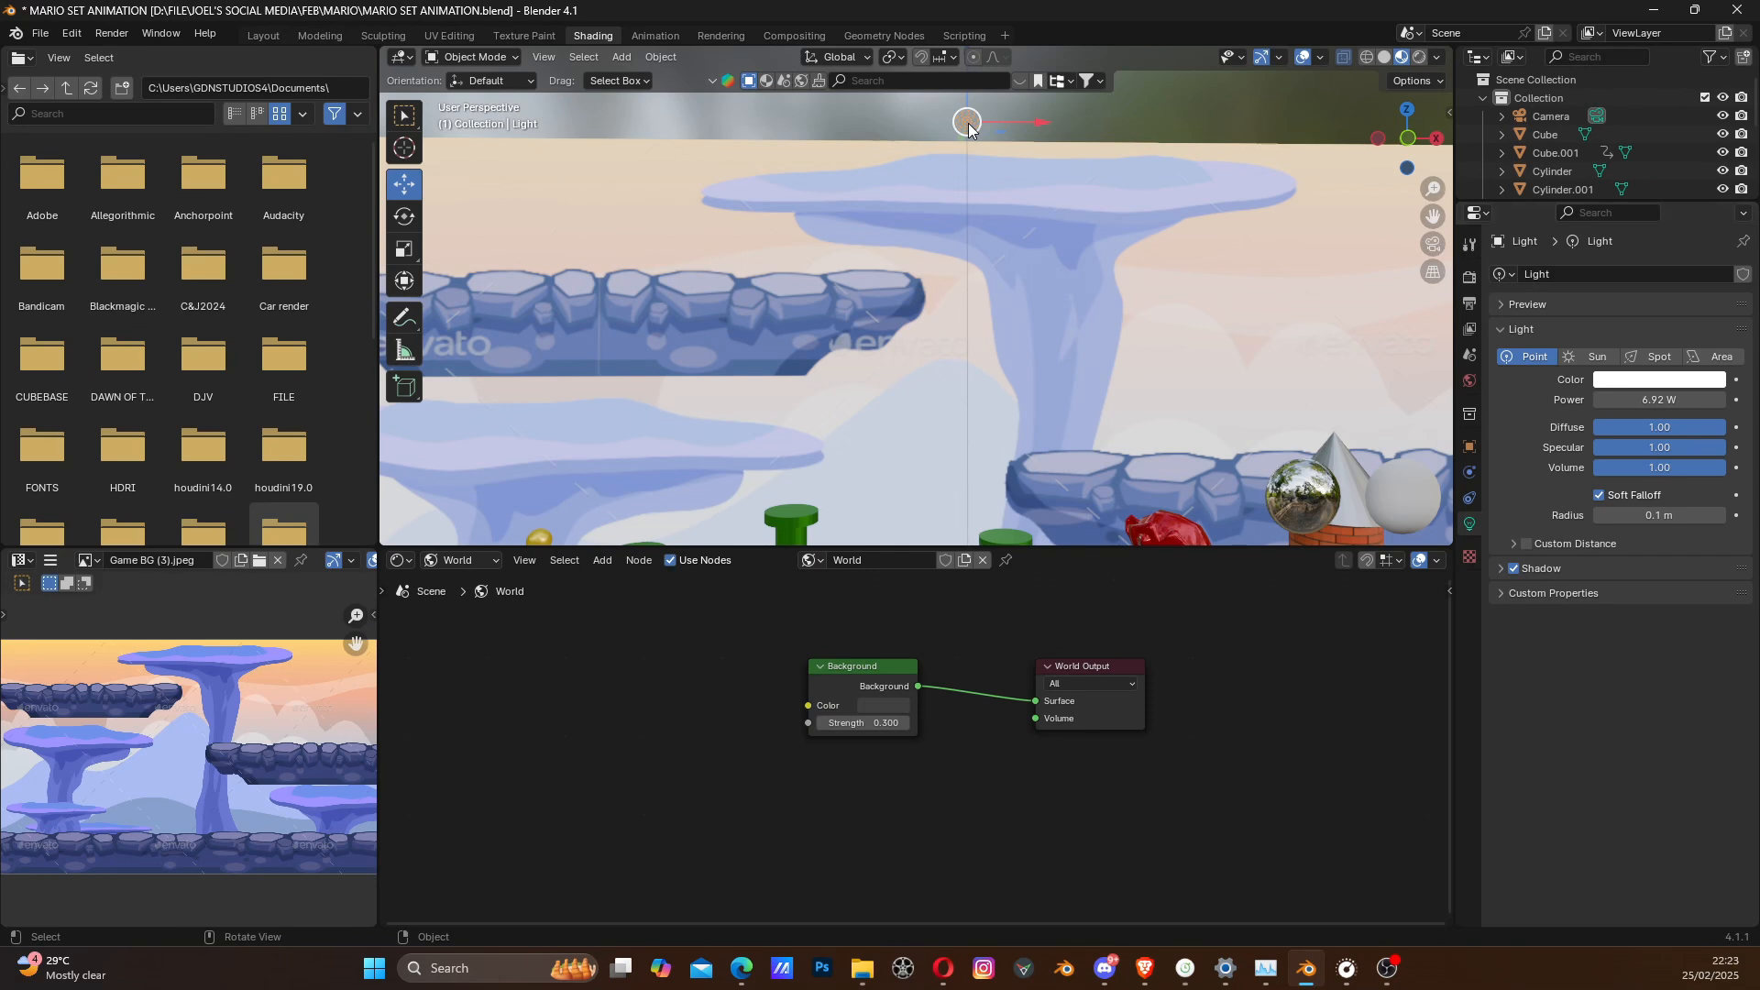
- Change the scene's point light to a Sun light and set its strength to 9.290
{"action": "middle_click_drag", "start_coordinate": [999, 156], "coordinate": [922, 244], "text": "shift"}
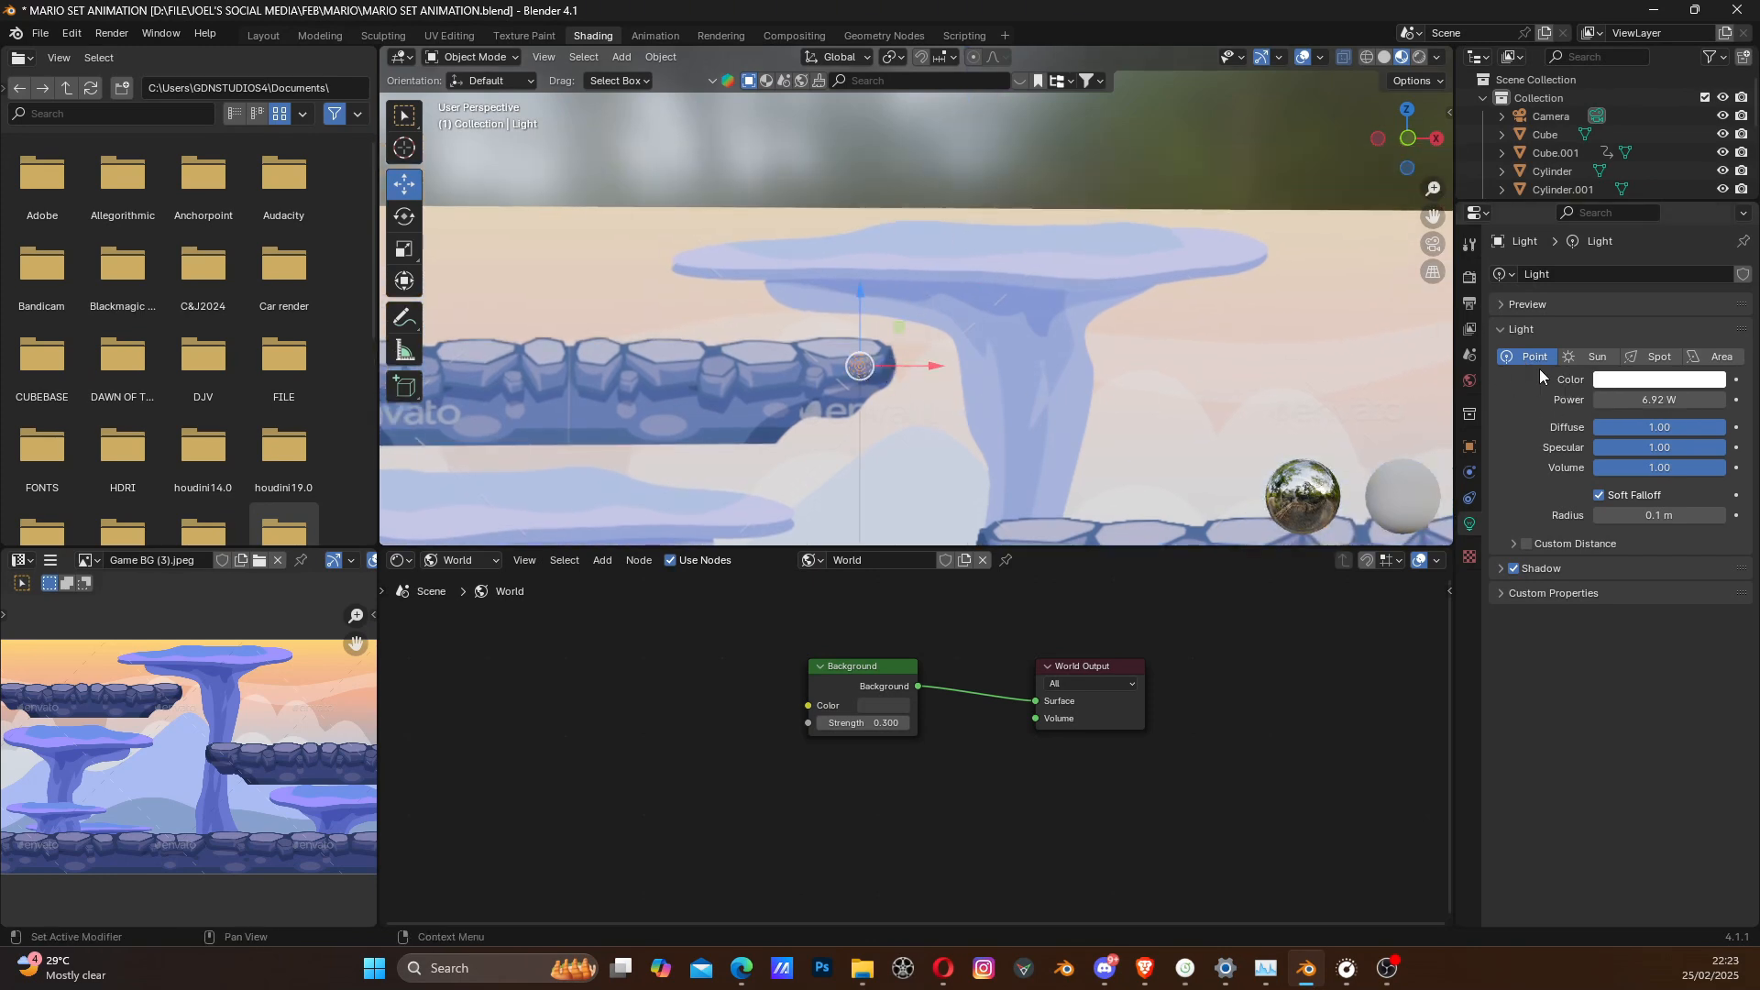
{"action": "left_click", "coordinate": [1594, 360]}
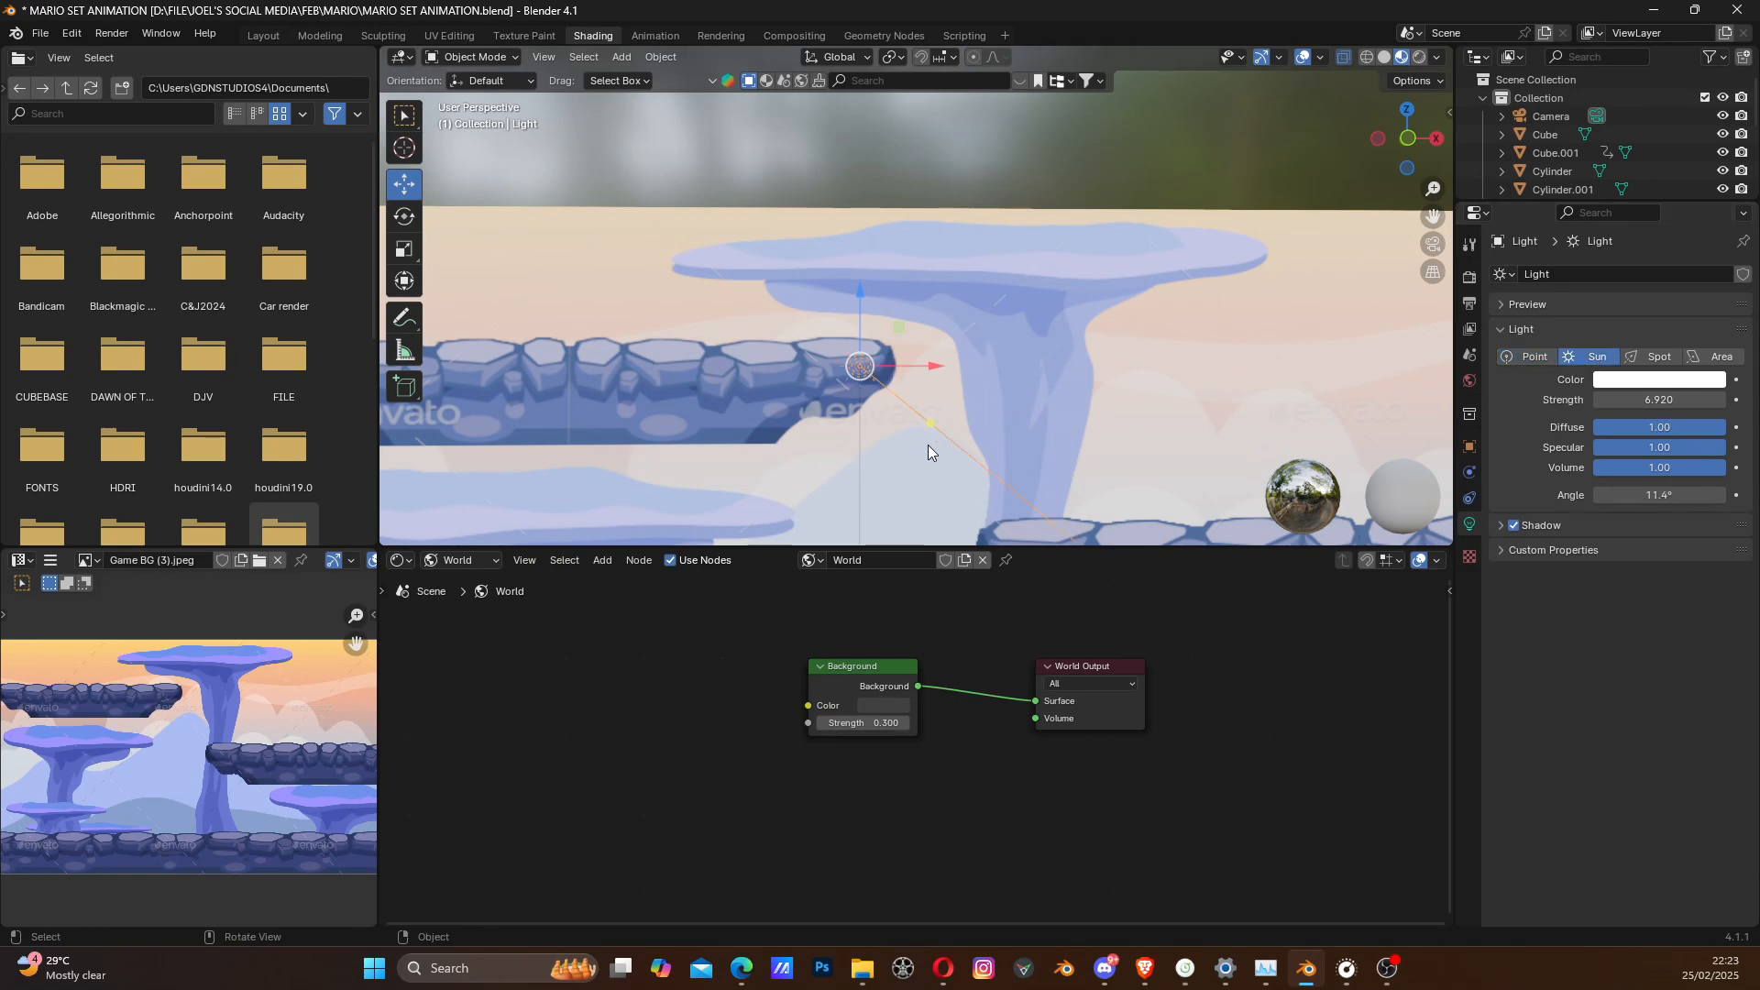
{"action": "middle_click_drag", "start_coordinate": [928, 443], "coordinate": [944, 305], "text": "shift"}
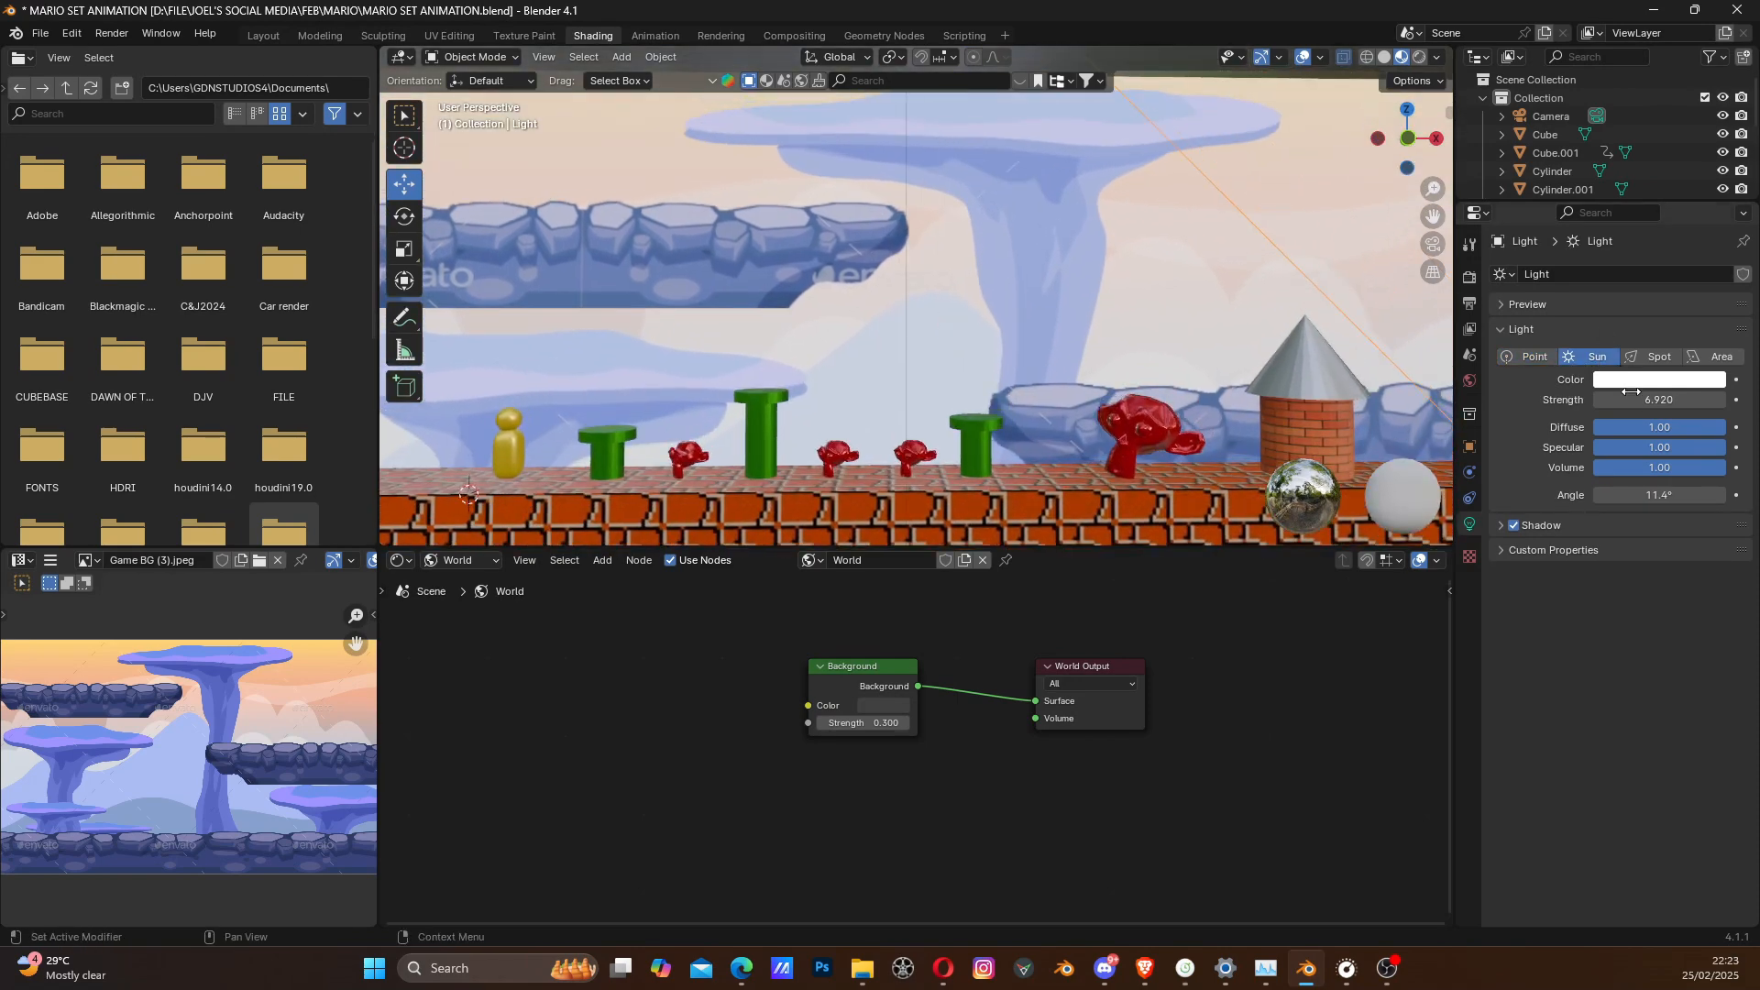
{"action": "mouse_move", "coordinate": [1636, 404]}
{"action": "left_mouse_down"}
{"action": "mouse_move", "coordinate": [1705, 404]}
{"action": "mouse_move", "coordinate": [1648, 399]}
{"action": "left_mouse_up"}
- Preview the scene in rendered shading and rotate the sun light about 12 degrees so its beam points more steeply at the ground
{"action": "left_click", "coordinate": [1418, 58]}
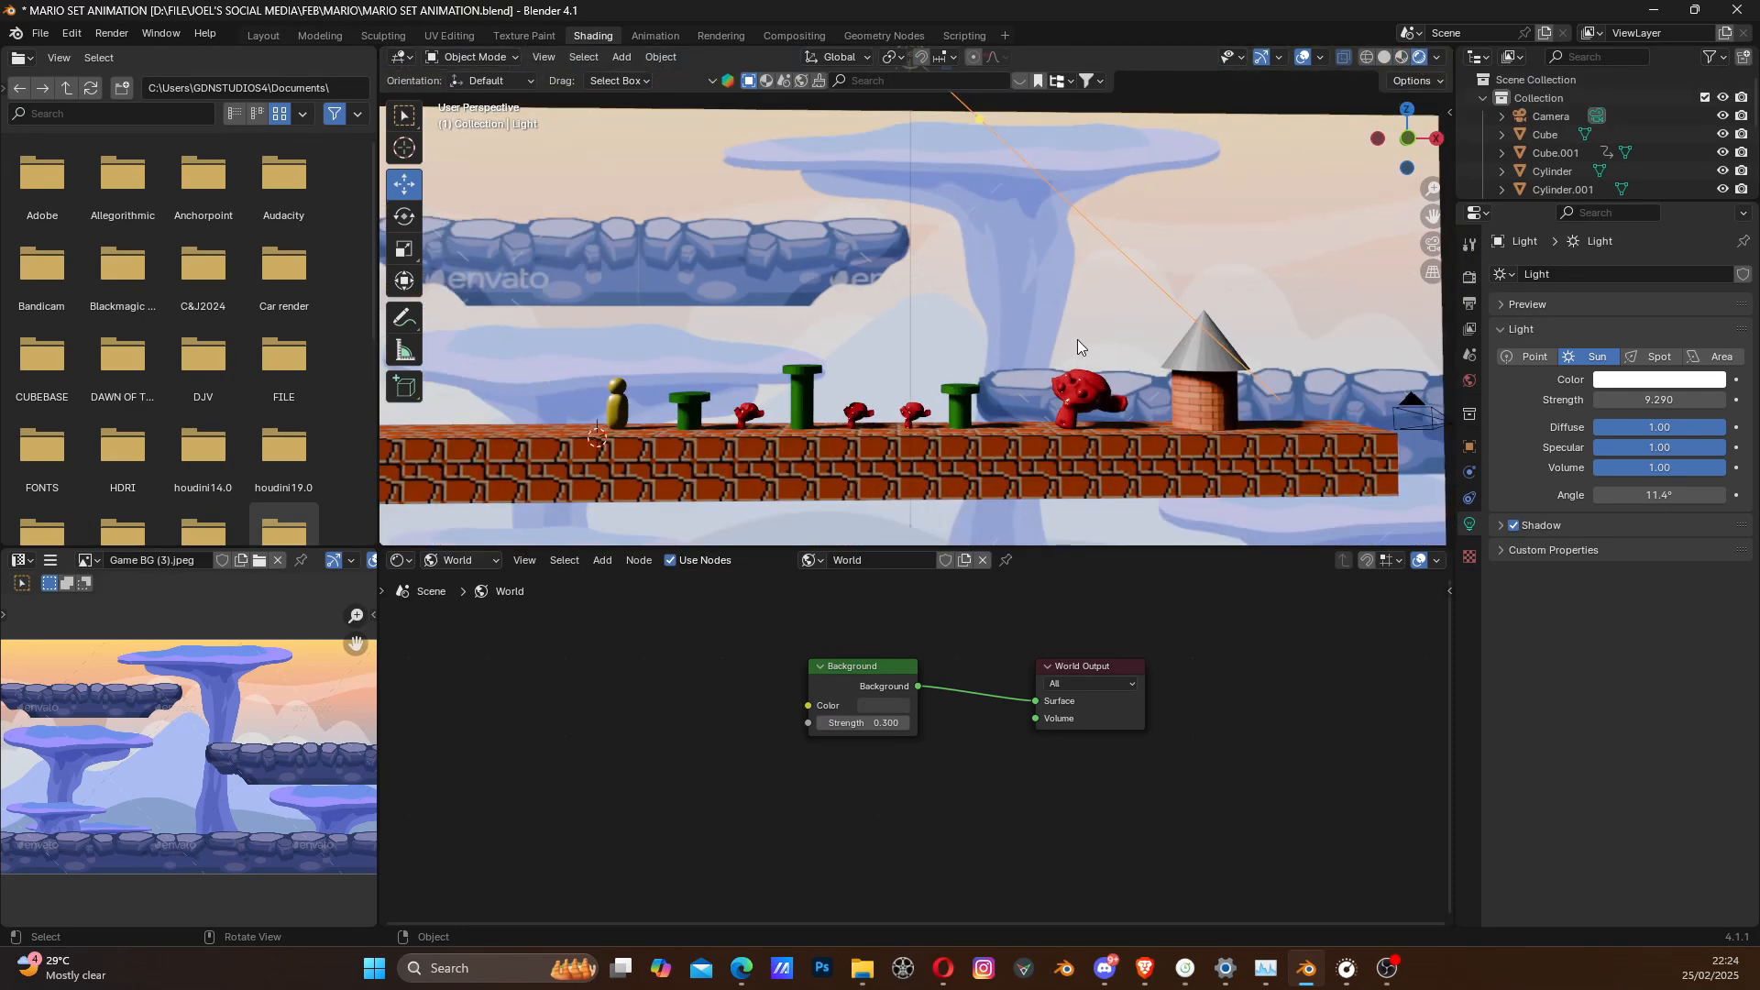
{"action": "middle_click_drag", "start_coordinate": [1248, 367], "coordinate": [1140, 366], "text": "shift"}
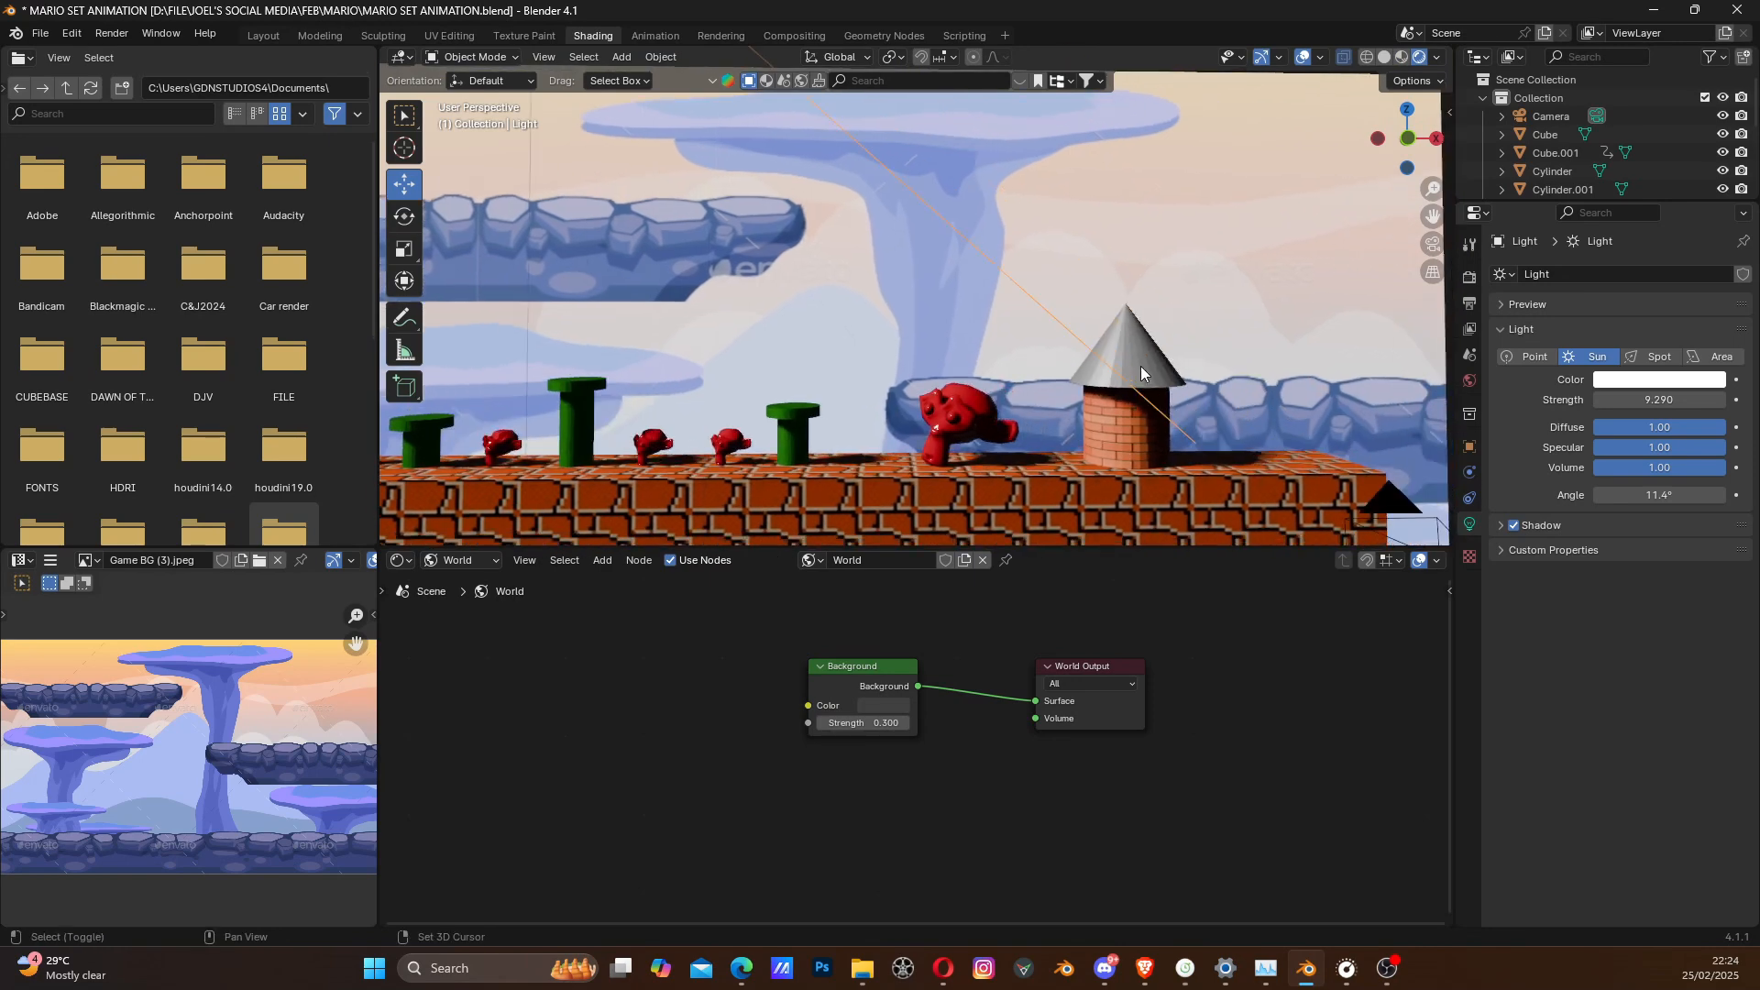
{"action": "scroll", "coordinate": [1029, 332], "scroll_direction": "down", "scroll_amount": 3}
{"action": "middle_click_drag", "start_coordinate": [860, 199], "coordinate": [895, 207], "text": "shift"}
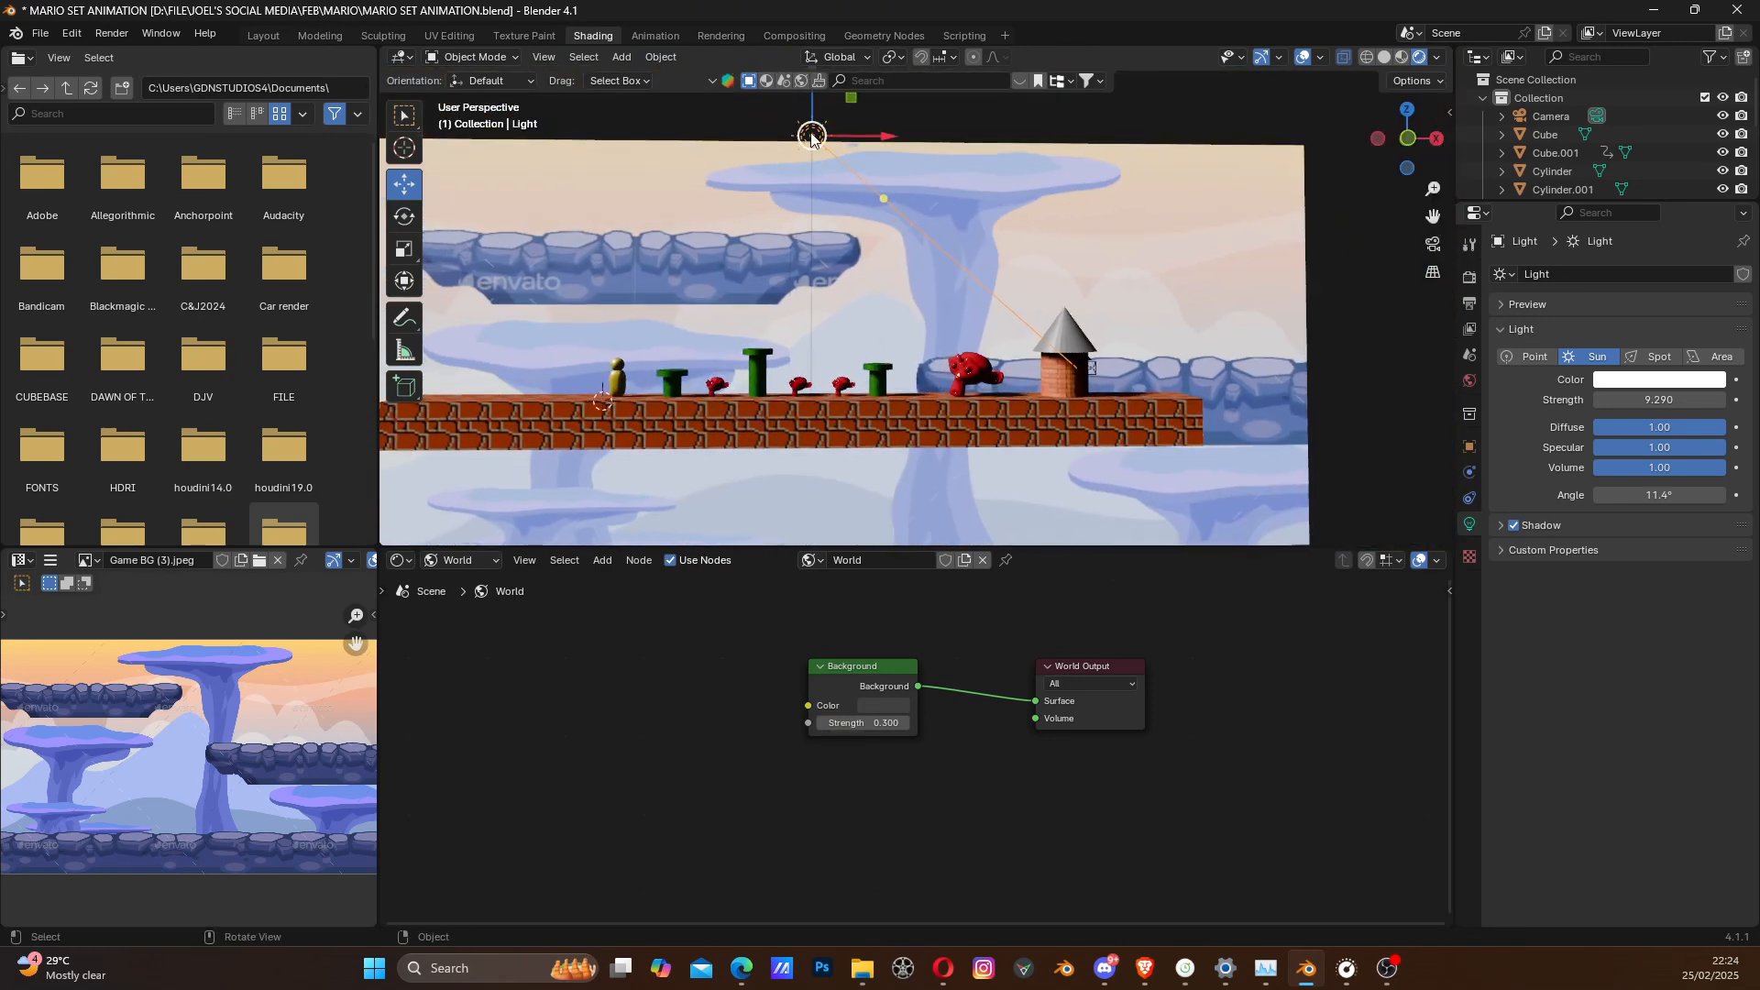
{"action": "key", "text": "r"}
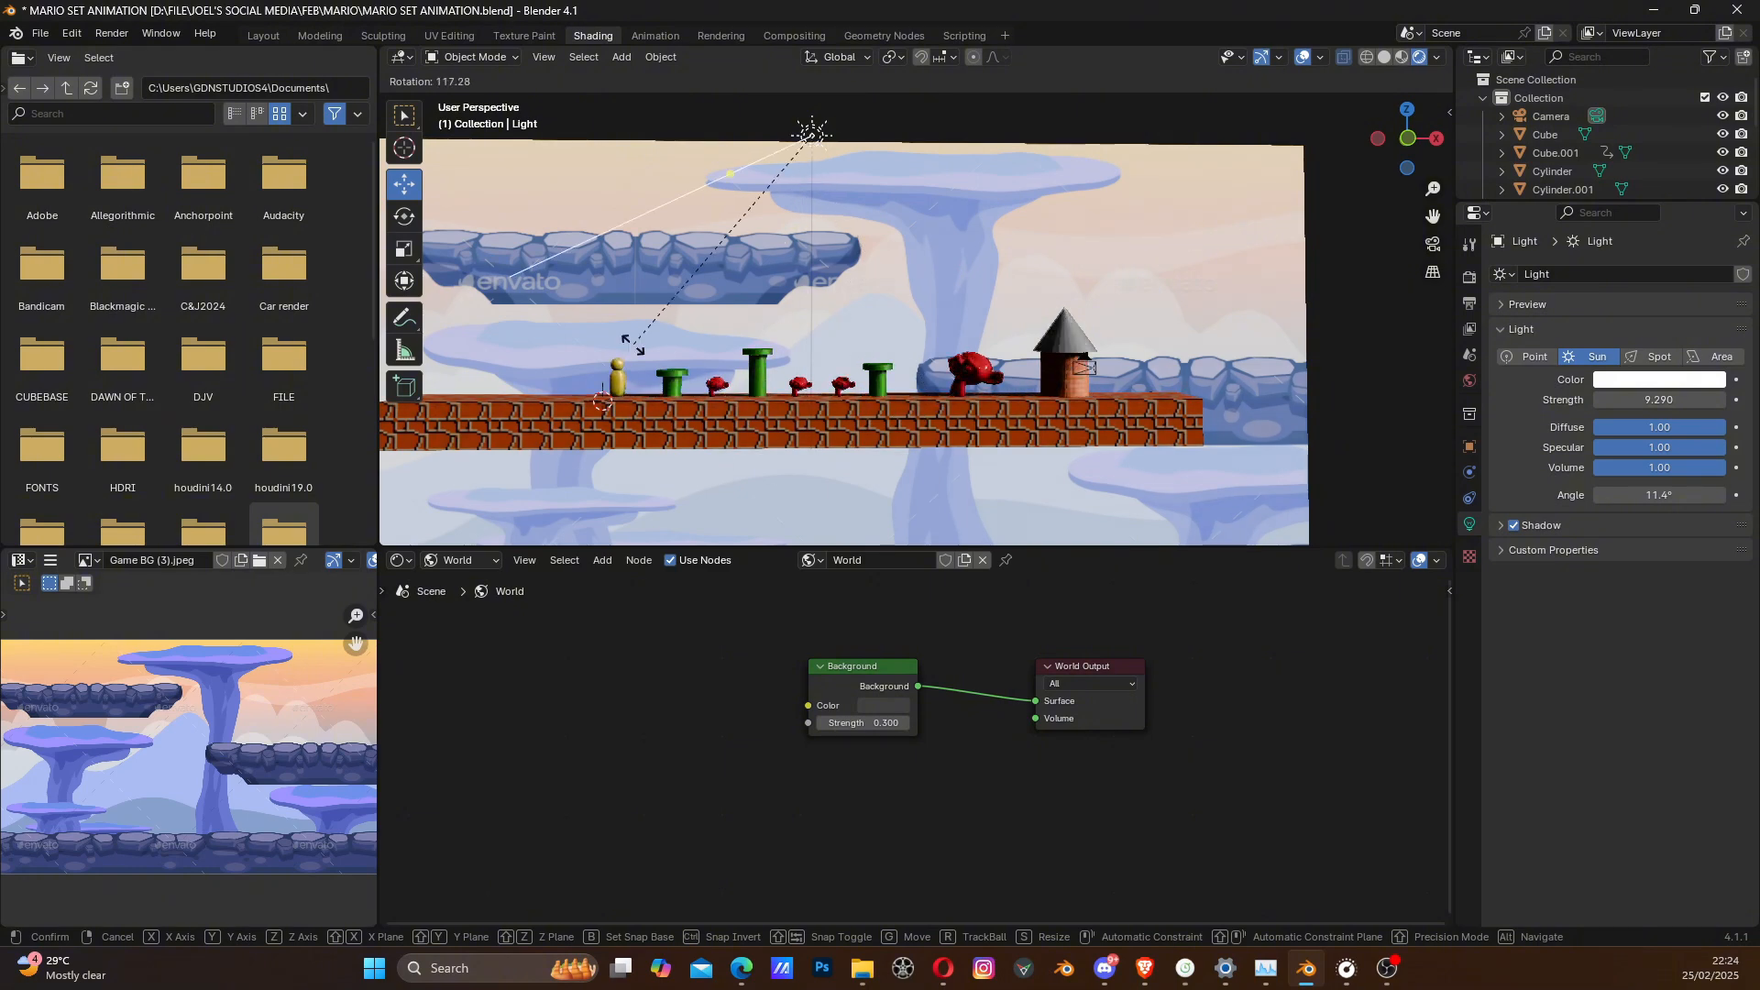
{"action": "left_click", "coordinate": [1187, 316]}
{"action": "scroll", "coordinate": [995, 388], "scroll_direction": "up", "scroll_amount": 2}
{"action": "middle_click_drag", "start_coordinate": [921, 339], "coordinate": [1015, 369], "text": "shift"}
{"action": "scroll", "coordinate": [1050, 410], "scroll_direction": "up", "scroll_amount": 2}
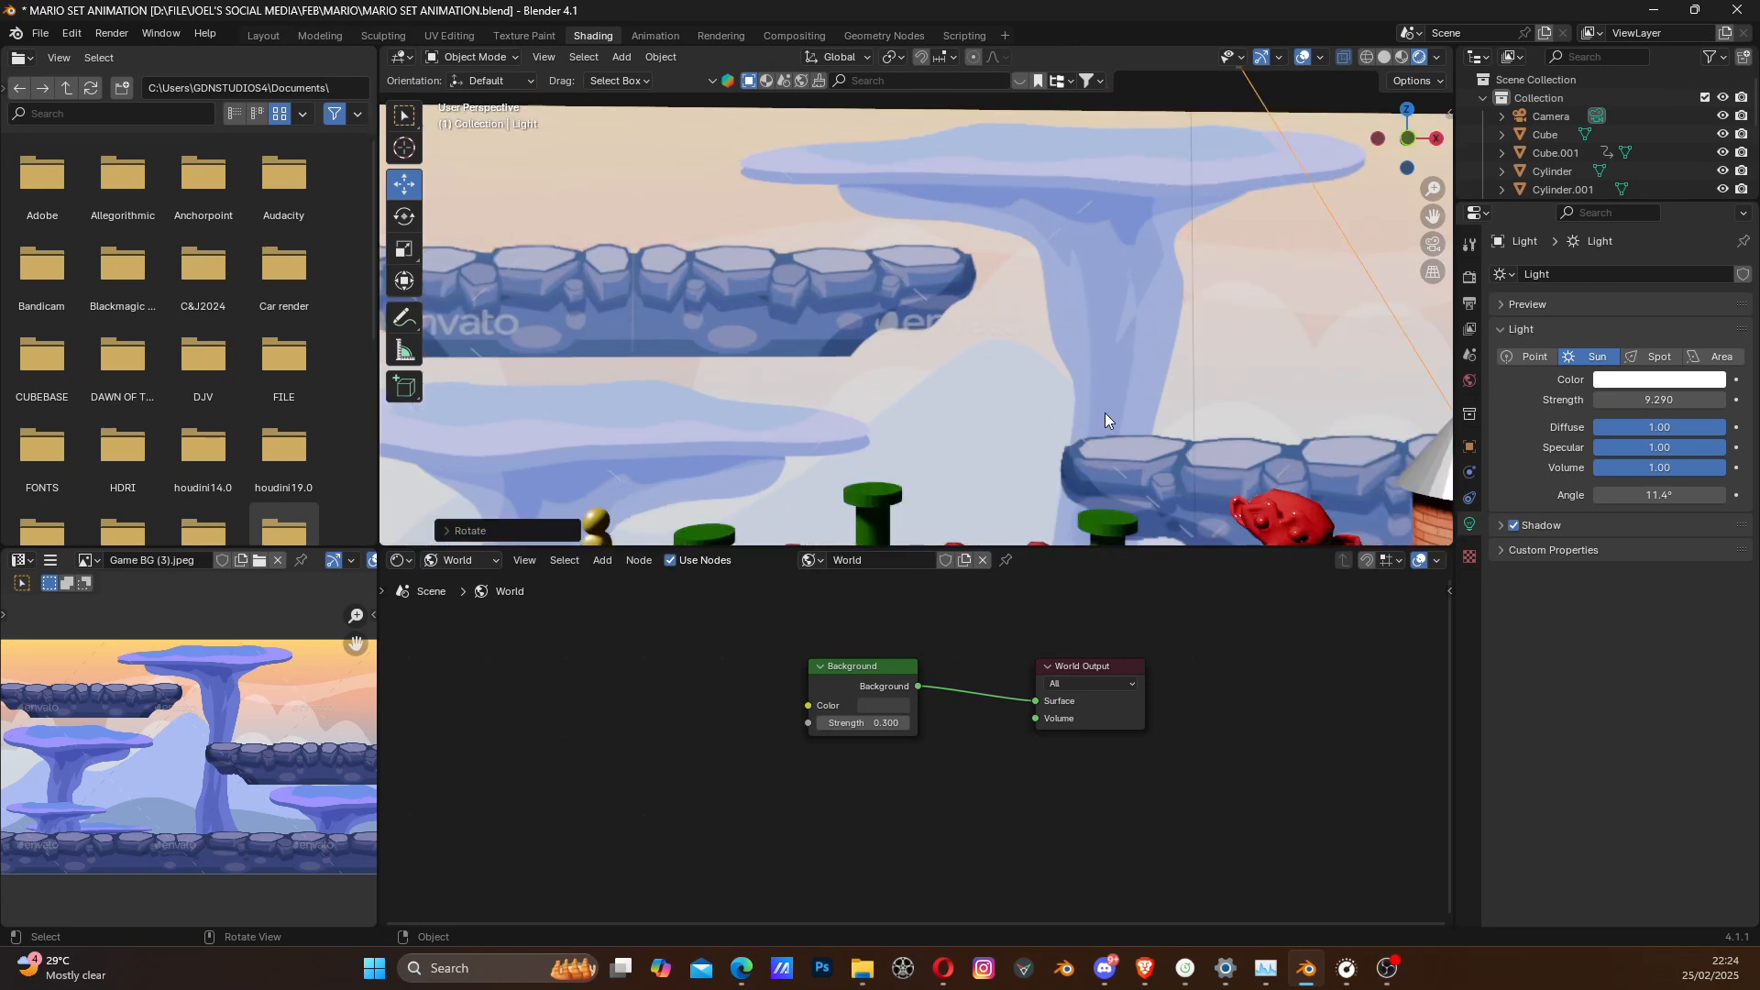
{"action": "scroll", "coordinate": [1102, 417], "scroll_direction": "down", "scroll_amount": 2}
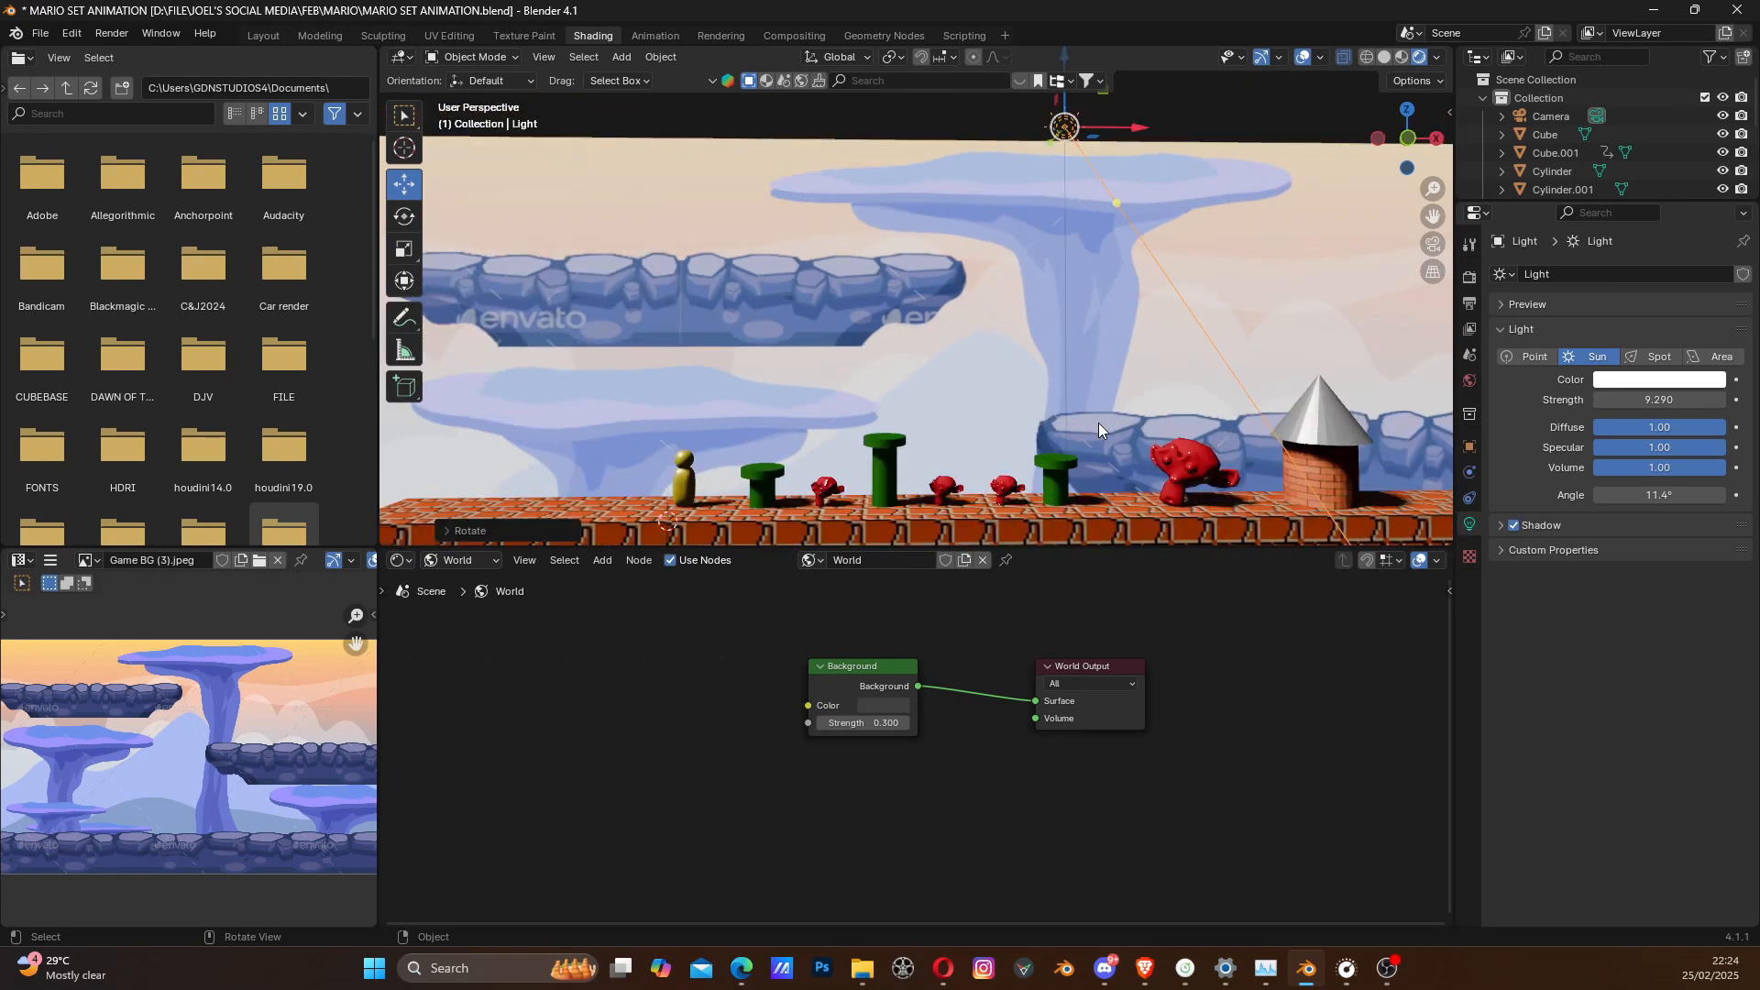
- Return the viewport to Material Preview shading and add an ellipsoid metaball to the scene
{"action": "left_click", "coordinate": [1403, 58]}
{"action": "middle_click_drag", "start_coordinate": [961, 385], "coordinate": [988, 370], "text": "shift"}
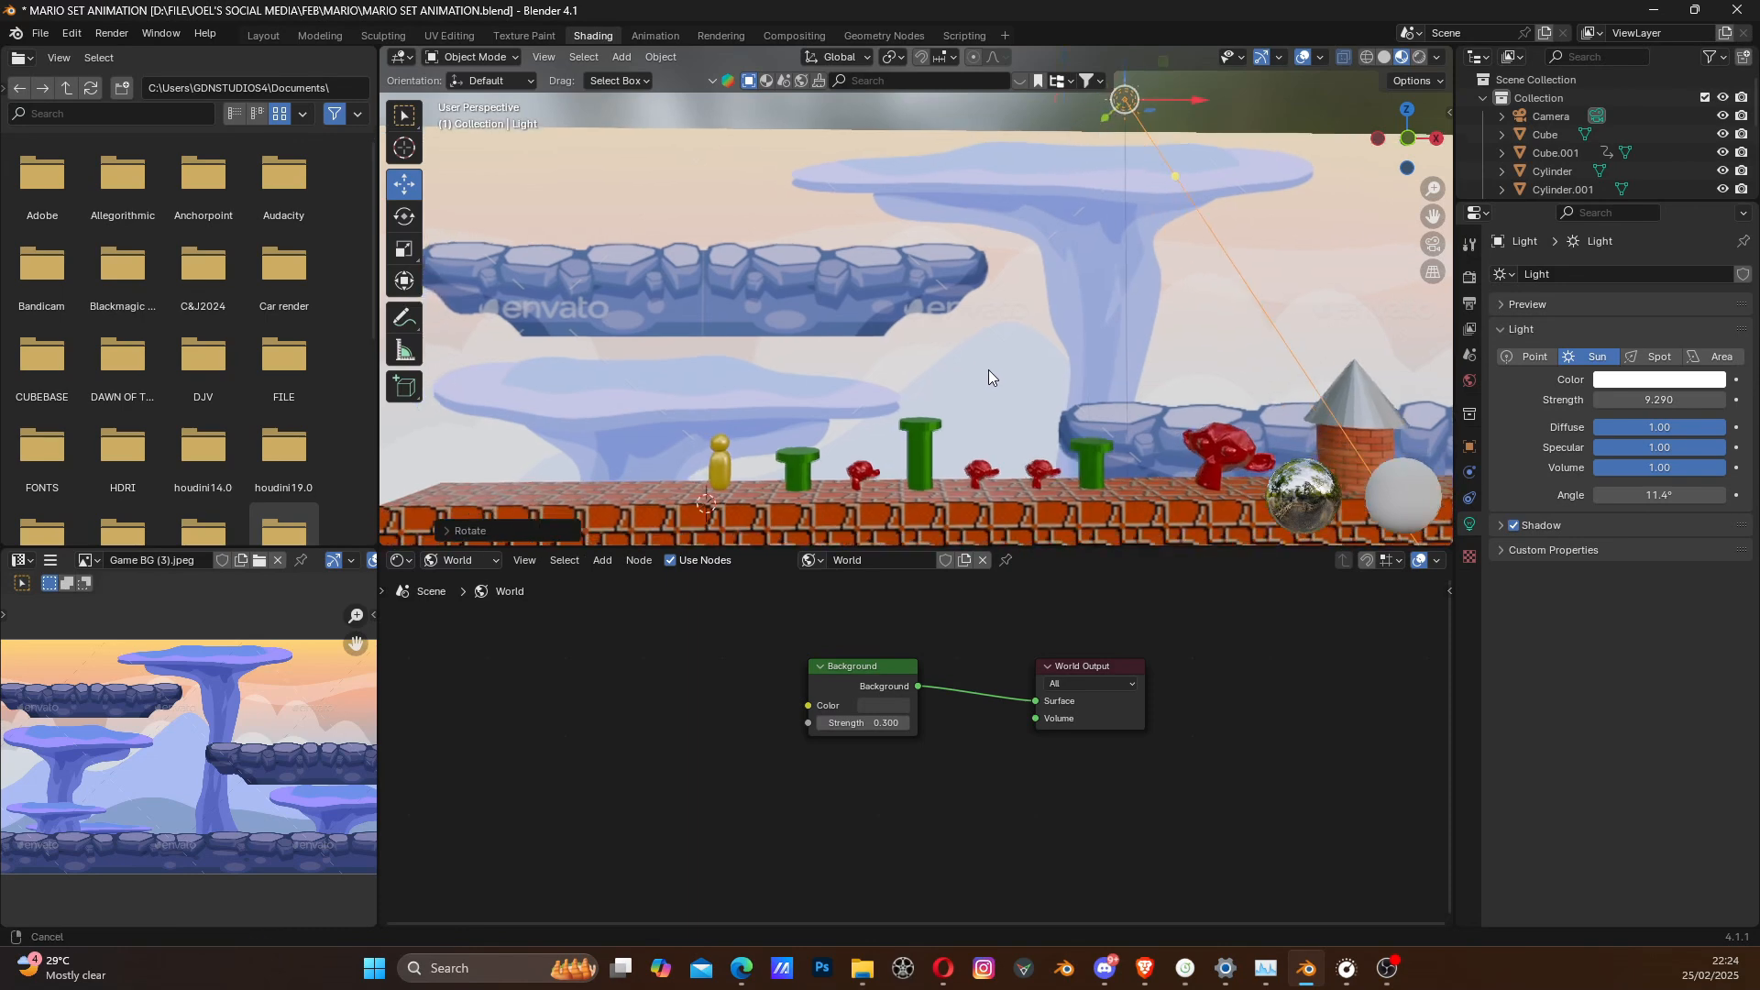
{"action": "scroll", "coordinate": [988, 369], "scroll_direction": "up", "scroll_amount": 2}
{"action": "middle_click_drag", "start_coordinate": [894, 404], "coordinate": [856, 384], "text": "shift"}
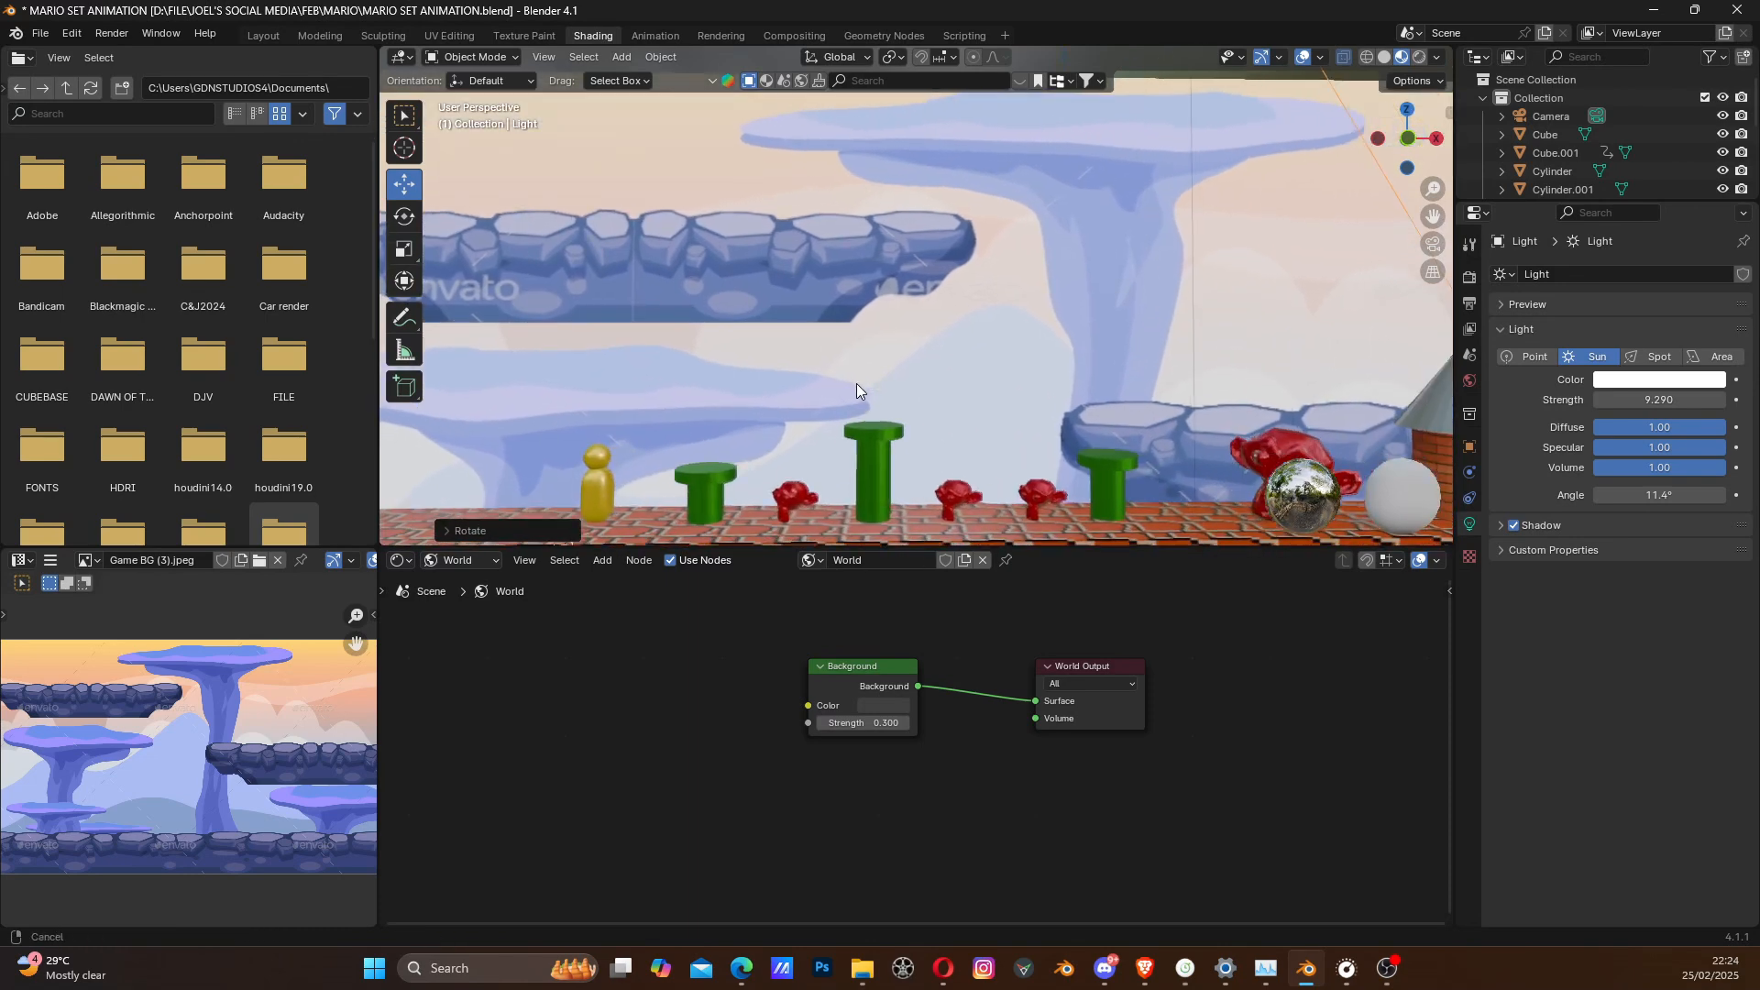
{"action": "key", "text": "shift+a"}
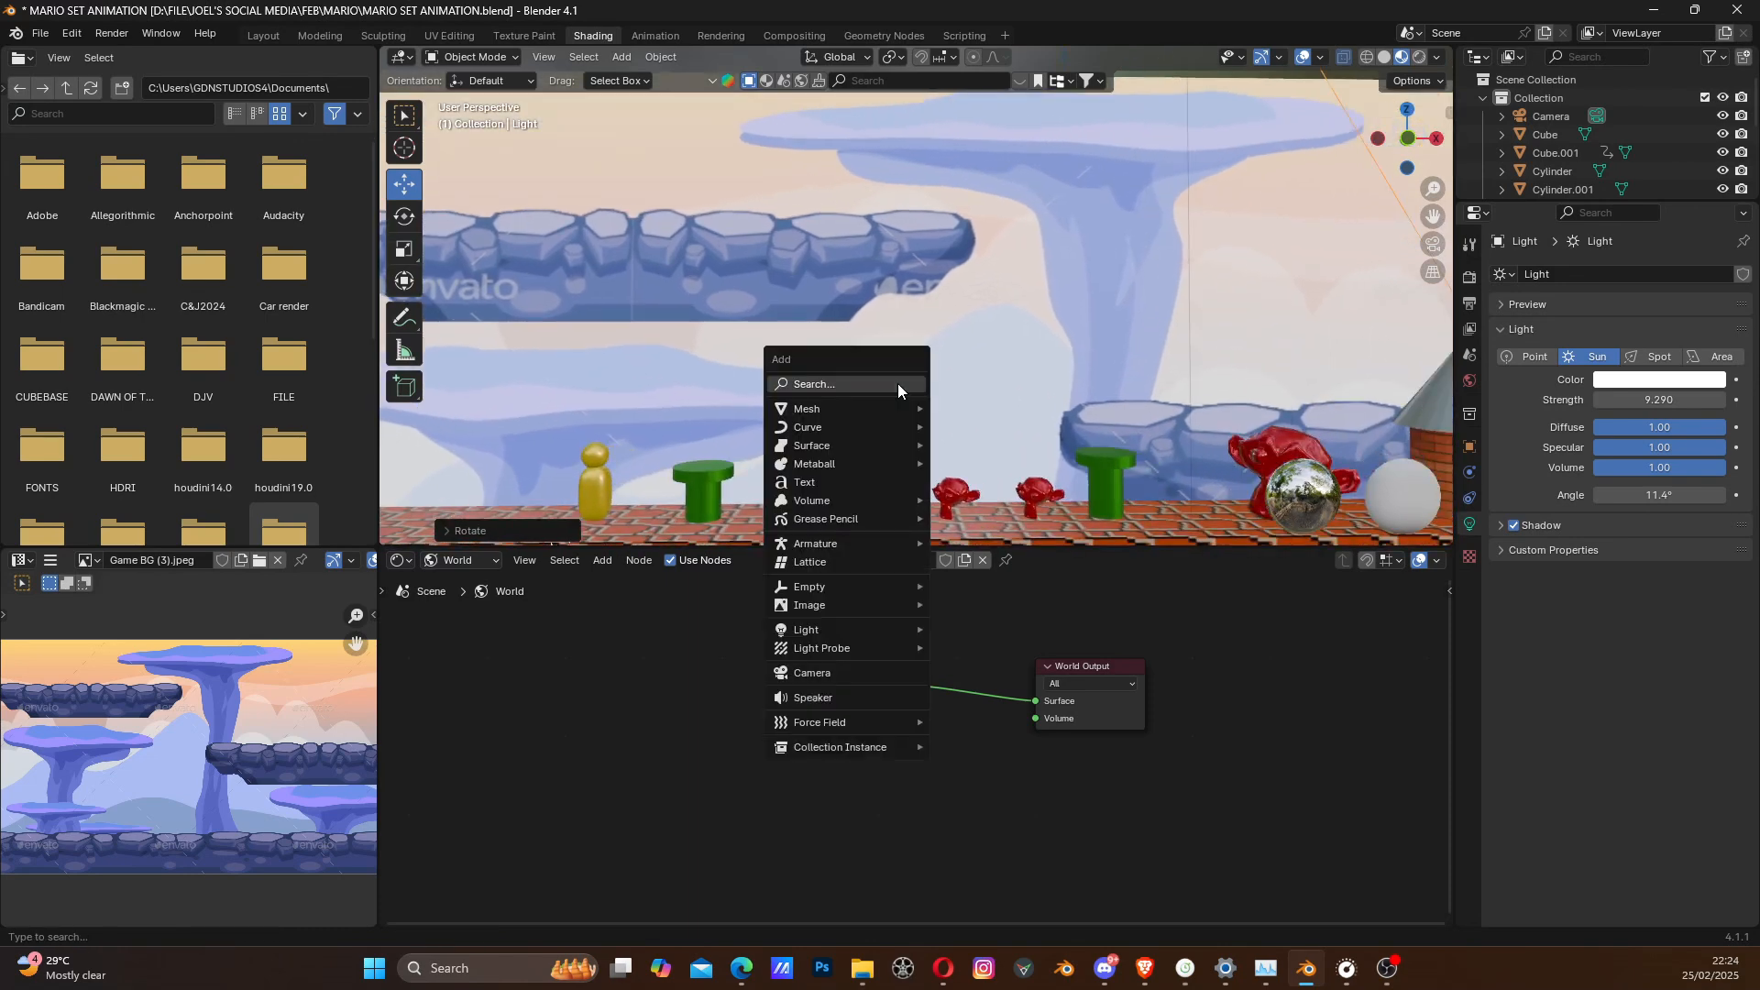
{"action": "mouse_move", "coordinate": [855, 499]}
{"action": "mouse_move", "coordinate": [845, 462]}
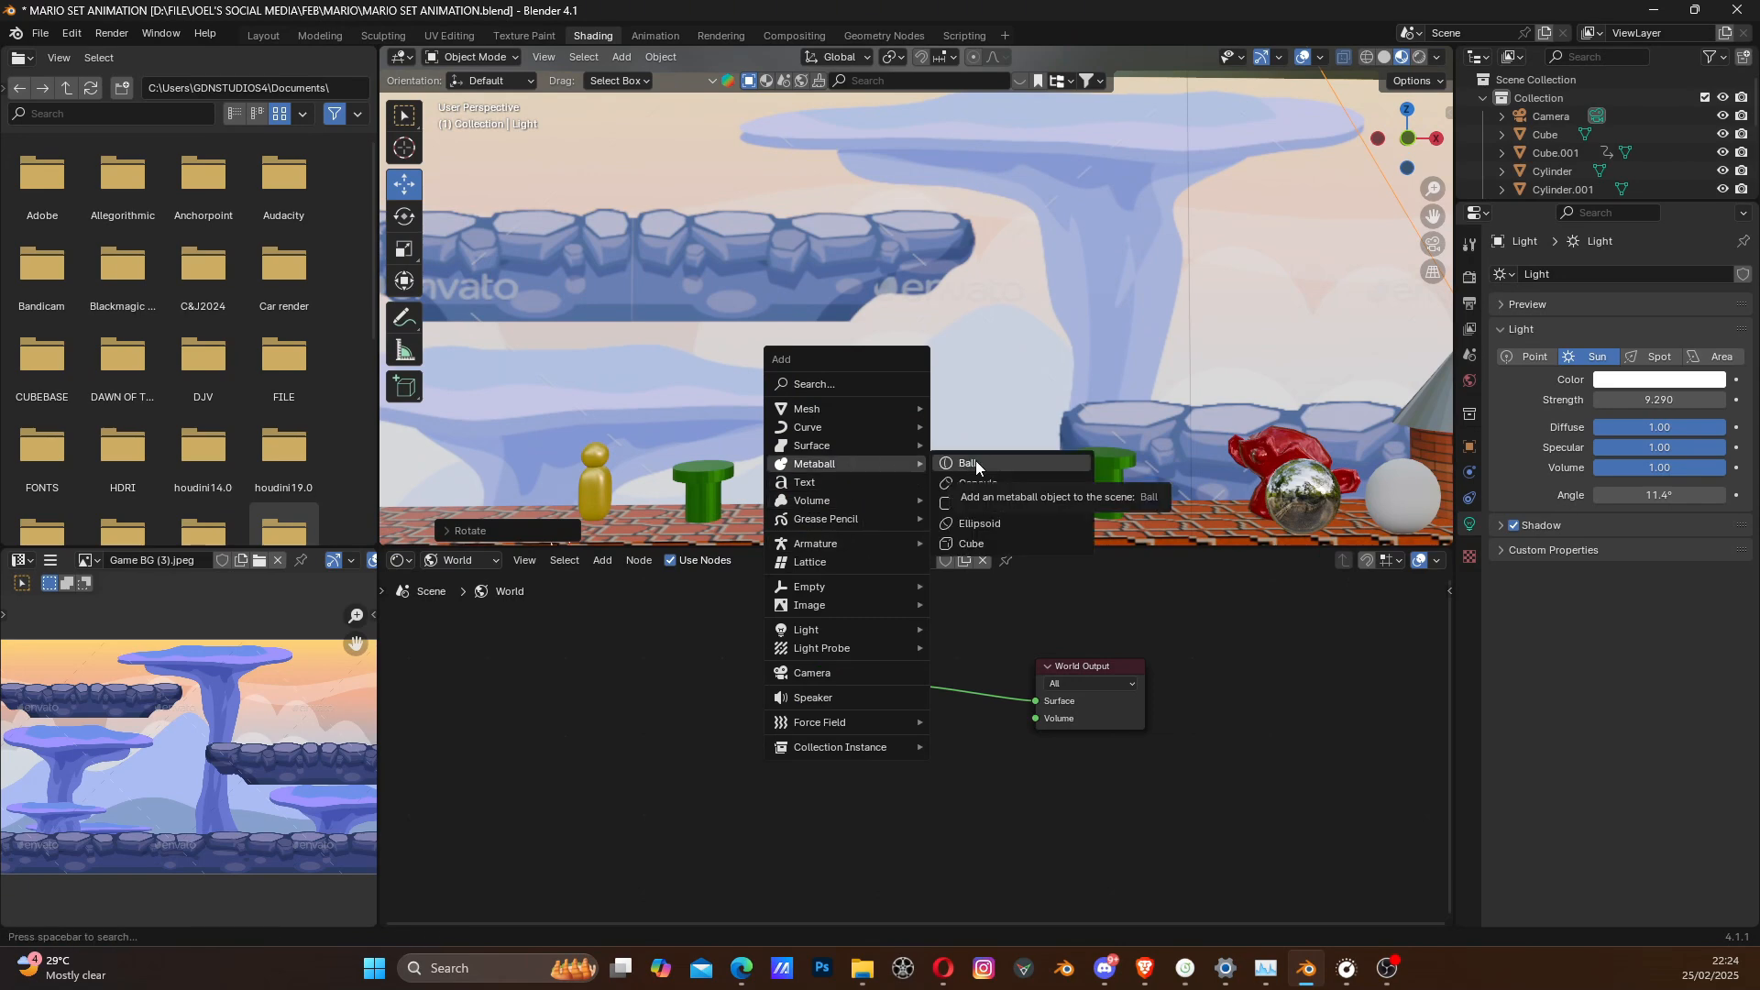
{"action": "left_click", "coordinate": [987, 523]}
{"action": "scroll", "coordinate": [975, 481], "scroll_direction": "down", "scroll_amount": 5}
{"action": "scroll", "coordinate": [866, 432], "scroll_direction": "up", "scroll_amount": 6}
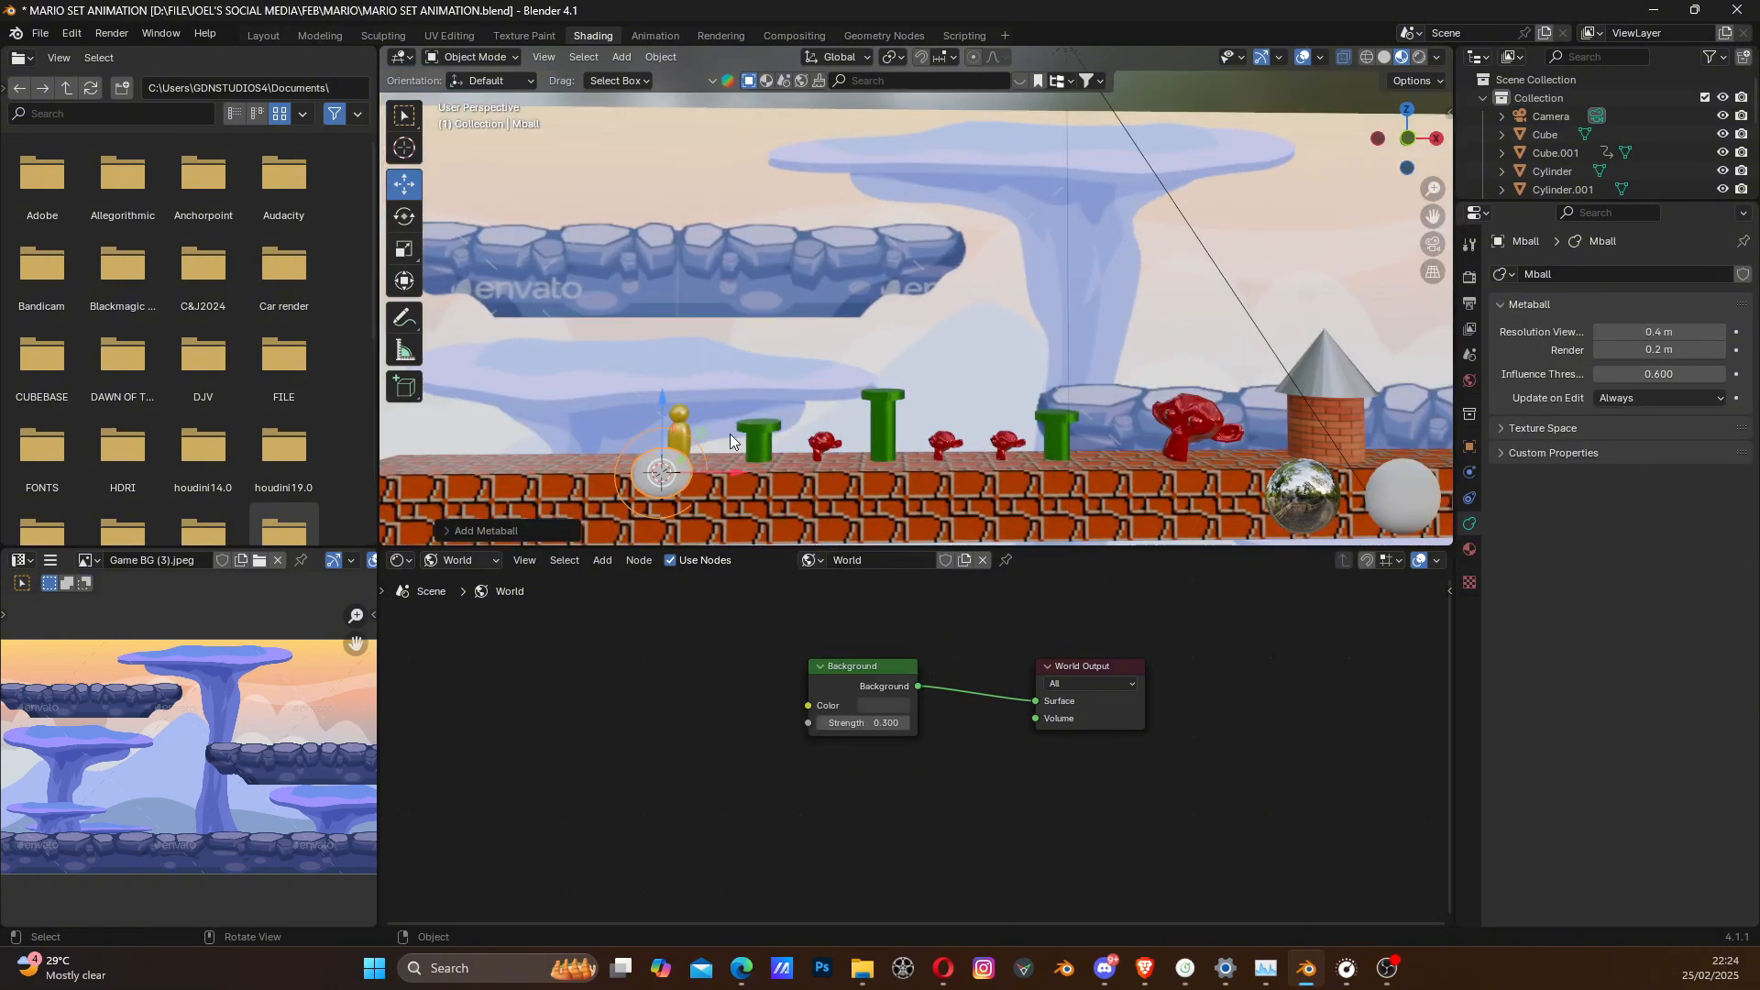
- Raise the ellipsoid metaball along Z, well above the brick ground near the yellow character
{"action": "left_click_drag", "start_coordinate": [663, 405], "coordinate": [663, 270]}
{"action": "middle_click_drag", "start_coordinate": [662, 271], "coordinate": [781, 378]}
{"action": "left_click_drag", "start_coordinate": [856, 446], "coordinate": [962, 421]}
{"action": "scroll", "coordinate": [950, 451], "scroll_direction": "up", "scroll_amount": 5}
{"action": "scroll", "coordinate": [950, 458], "scroll_direction": "down", "scroll_amount": 3}
- Move the metaball back along Y so it floats behind the brick ground, in front of the backdrop
{"action": "middle_click_drag", "start_coordinate": [949, 471], "coordinate": [1052, 466]}
{"action": "middle_click_drag", "start_coordinate": [1299, 446], "coordinate": [1213, 415], "text": "shift"}
{"action": "scroll", "coordinate": [1214, 415], "scroll_direction": "up", "scroll_amount": 3}
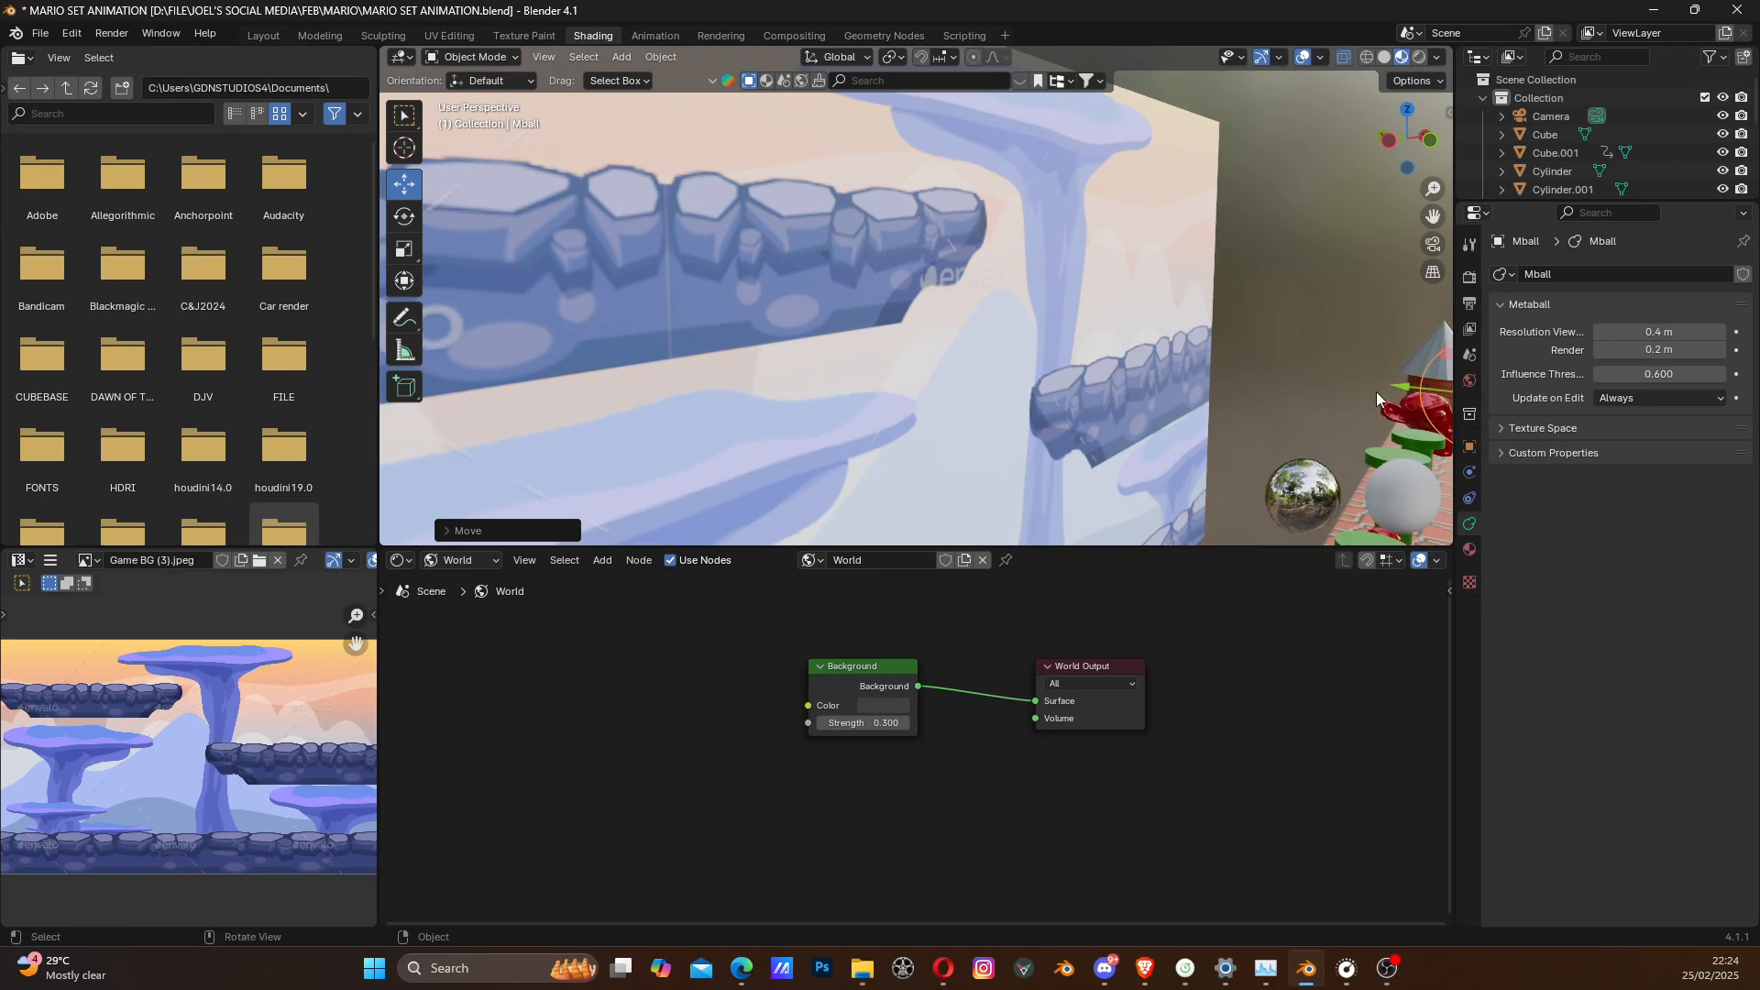
{"action": "left_click_drag", "start_coordinate": [1378, 389], "coordinate": [976, 385]}
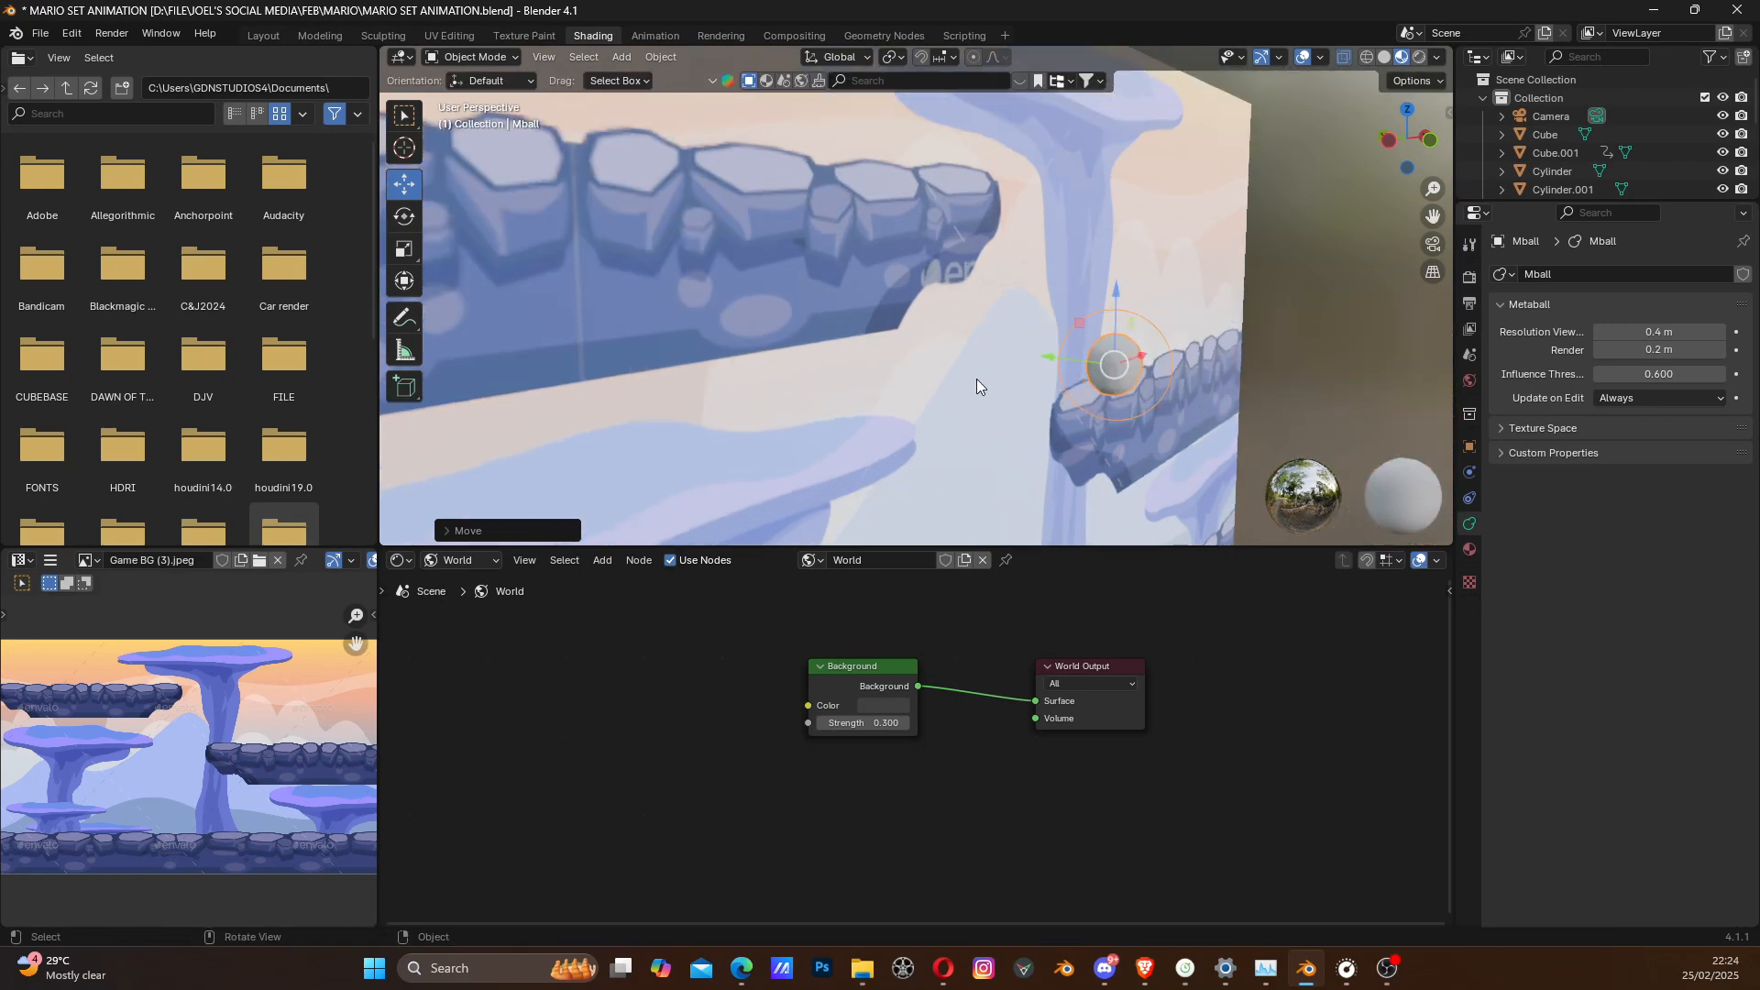
{"action": "middle_click_drag", "start_coordinate": [1194, 423], "coordinate": [898, 405]}
{"action": "scroll", "coordinate": [1088, 404], "scroll_direction": "down", "scroll_amount": 4}
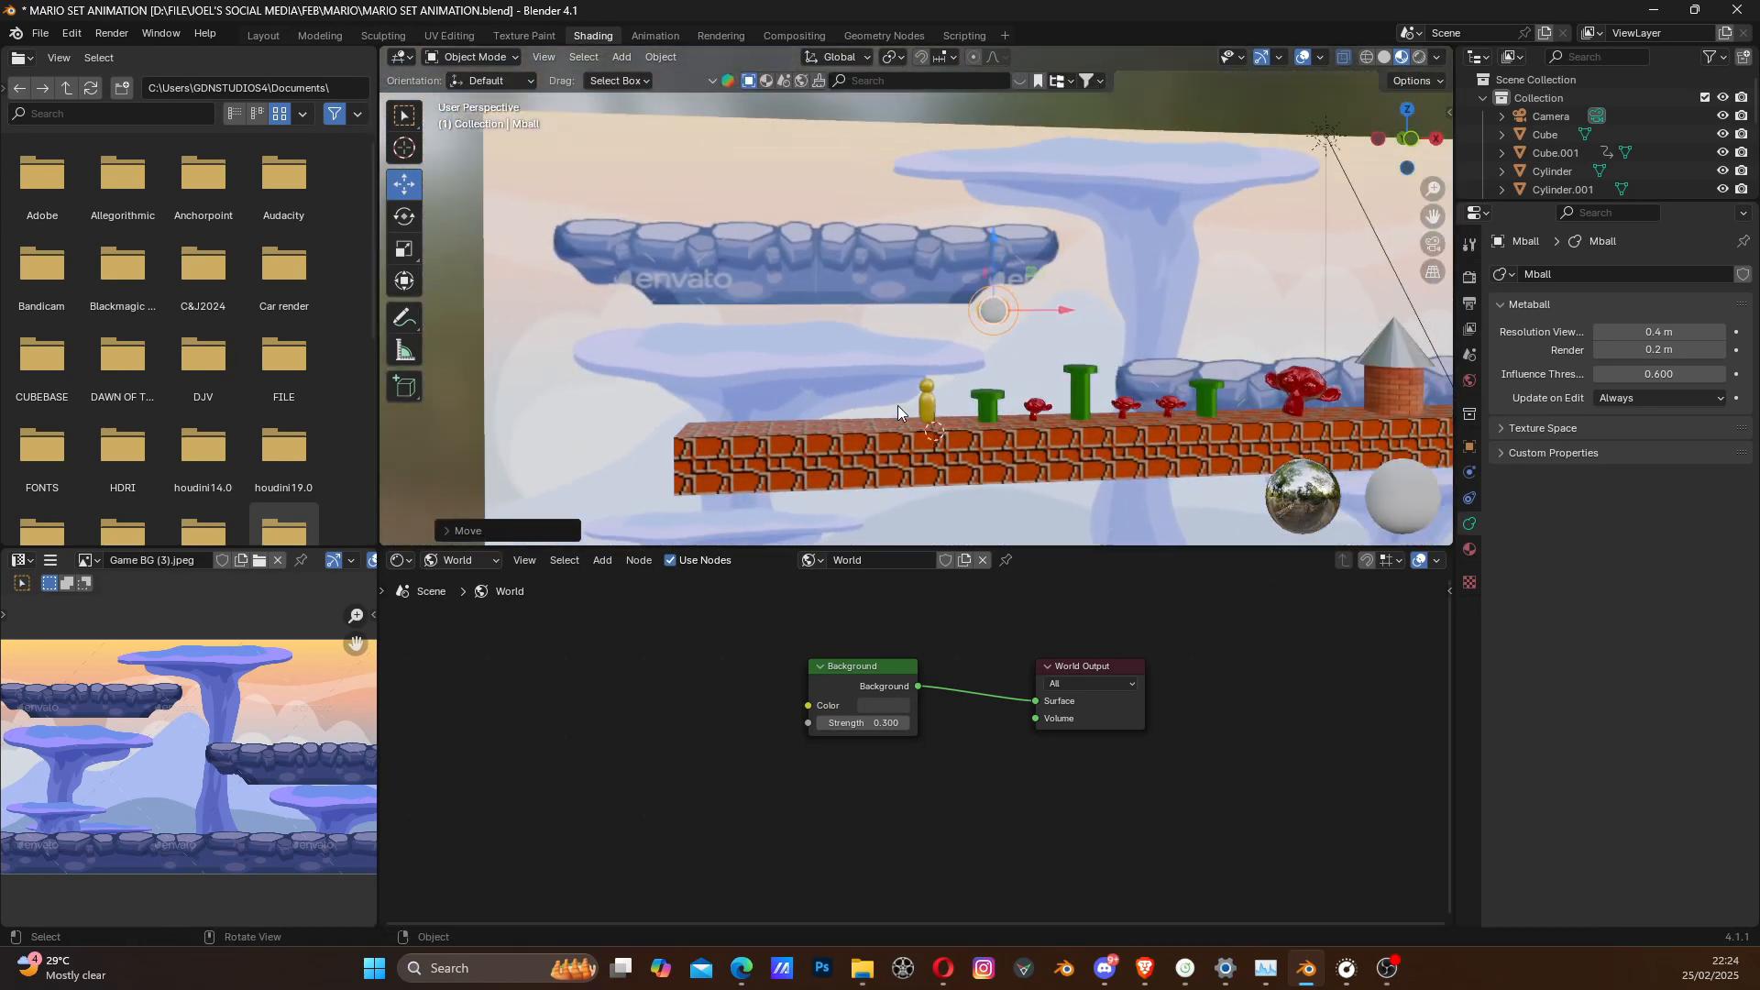
{"action": "scroll", "coordinate": [1078, 327], "scroll_direction": "up", "scroll_amount": 4}
{"action": "scroll", "coordinate": [1078, 326], "scroll_direction": "down", "scroll_amount": 3}
{"action": "middle_click_drag", "start_coordinate": [1034, 354], "coordinate": [1080, 350]}
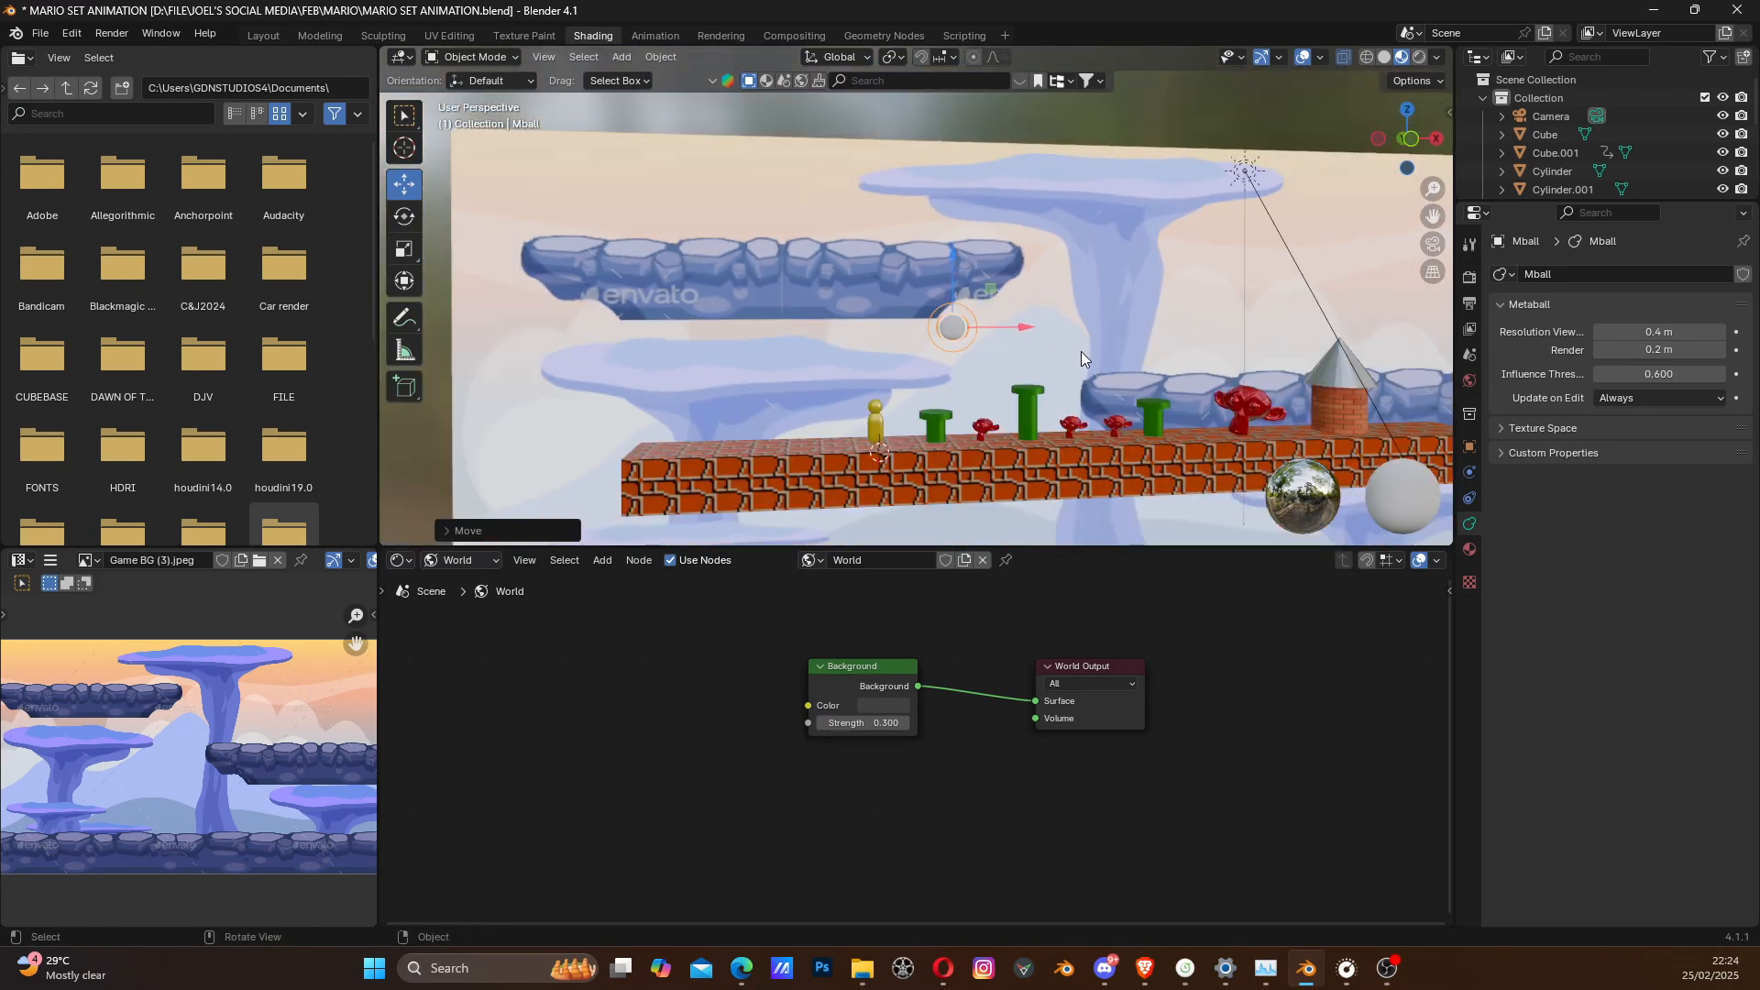
- In the backdrop plane's object material, replace the Game BG (3).jpeg texture with the loaded image fantastic-soft-white-clouds-against.jpeg
{"action": "left_click", "coordinate": [1027, 246]}
{"action": "scroll", "coordinate": [1031, 303], "scroll_direction": "up", "scroll_amount": 2}
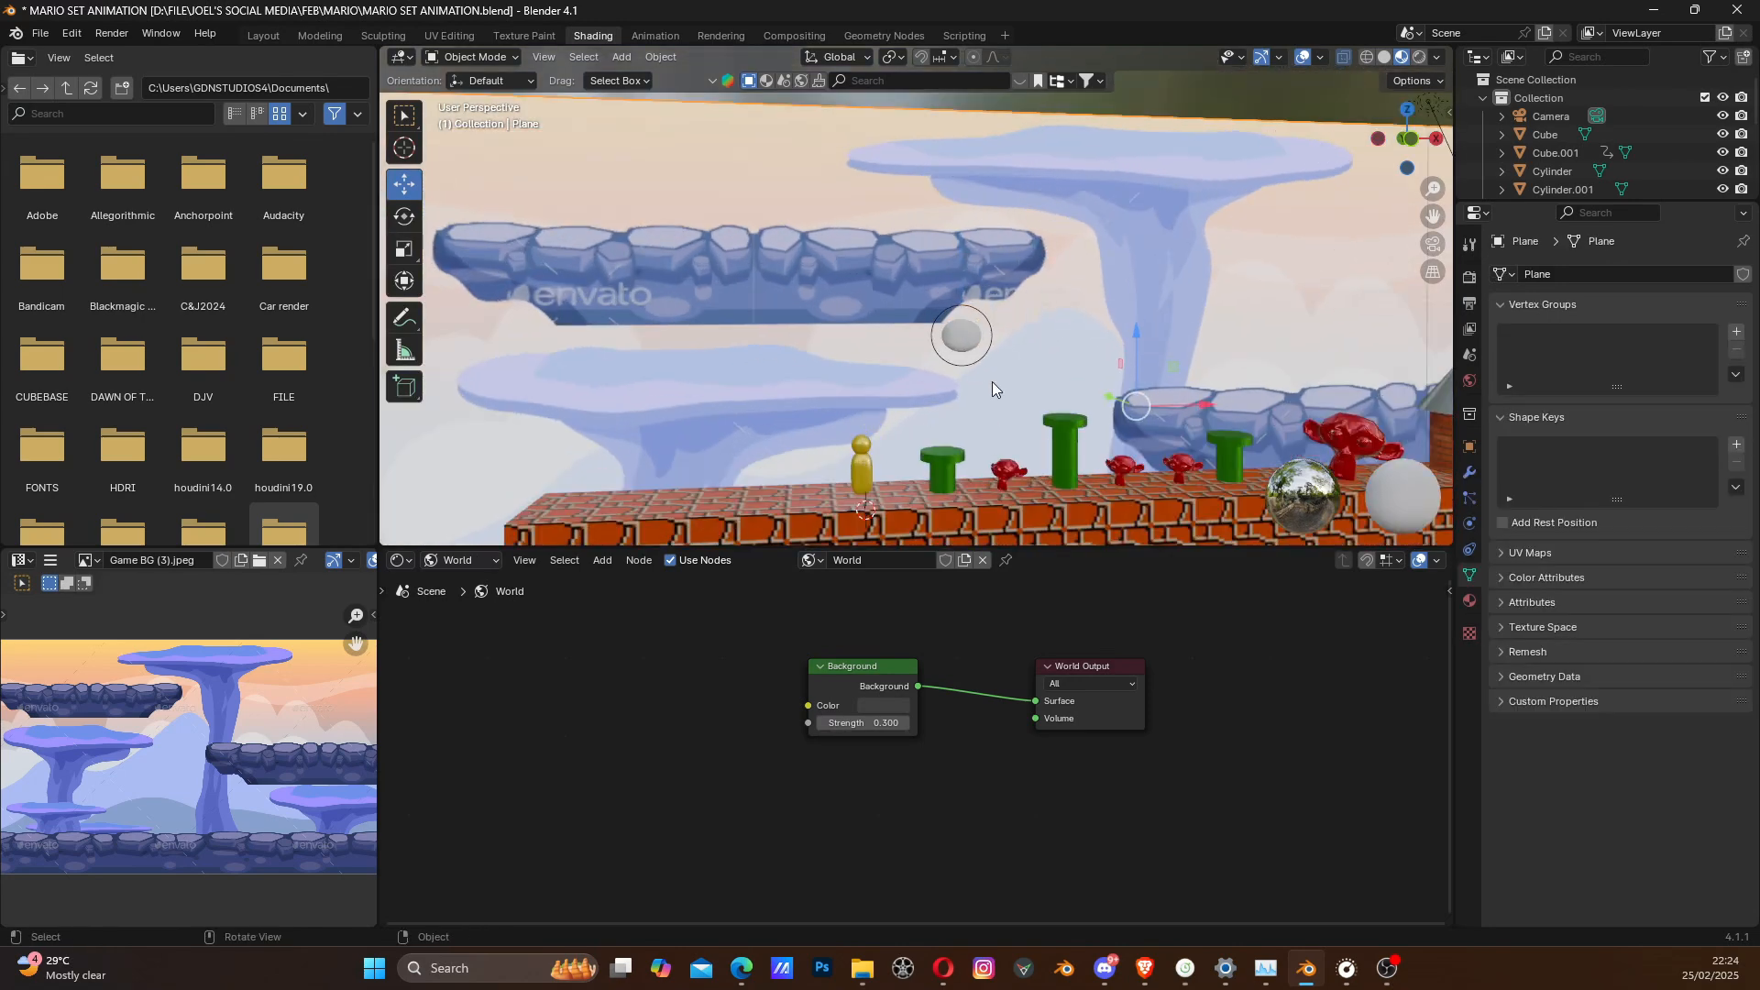
{"action": "scroll", "coordinate": [992, 381], "scroll_direction": "down", "scroll_amount": 2}
{"action": "left_click", "coordinate": [448, 561]}
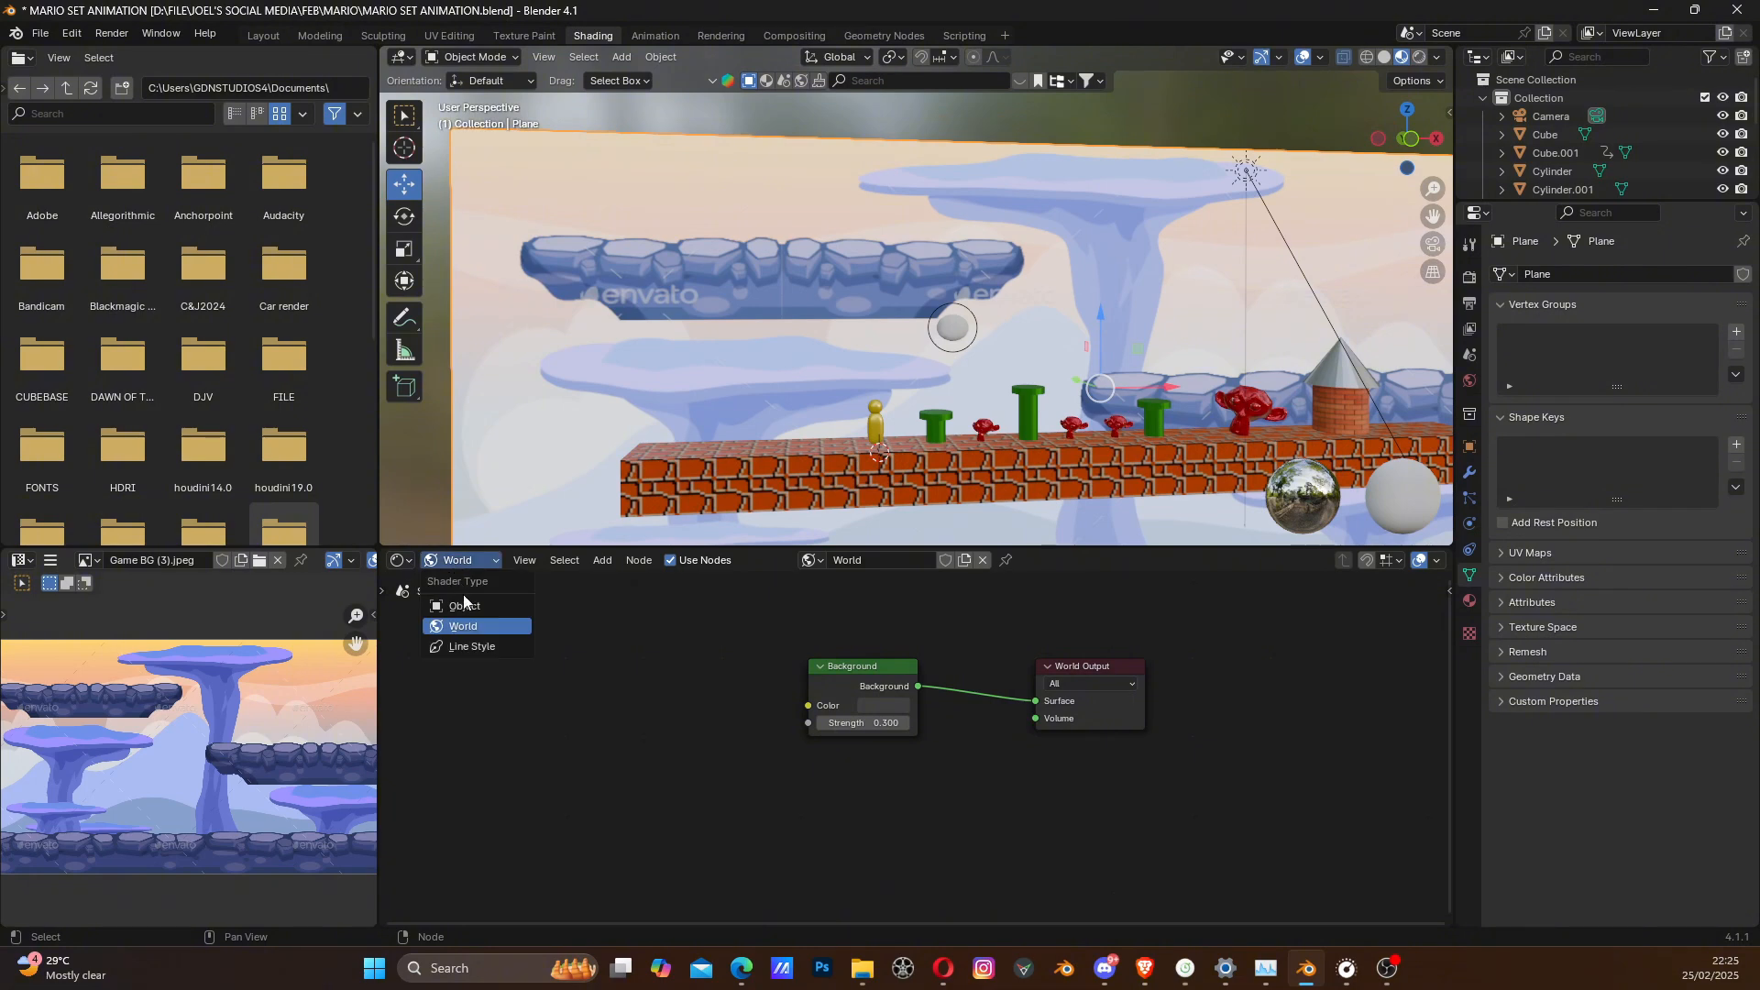
{"action": "left_click", "coordinate": [464, 596]}
{"action": "middle_click_drag", "start_coordinate": [667, 663], "coordinate": [798, 636]}
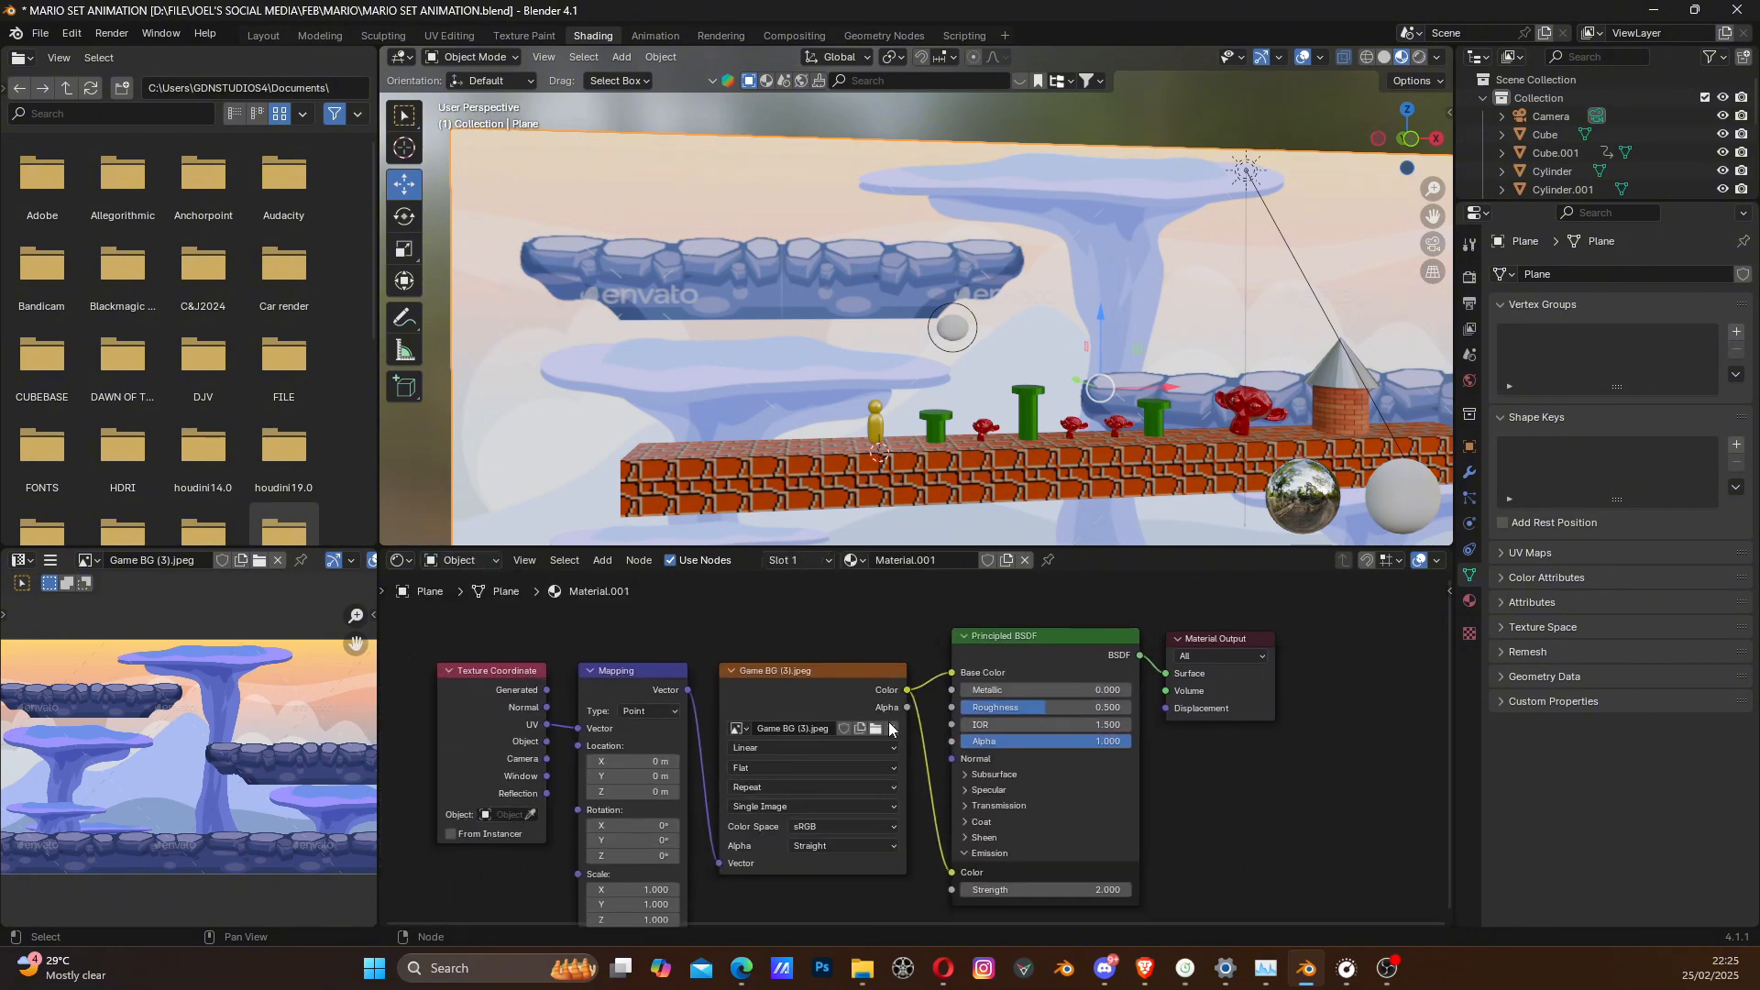
{"action": "left_click", "coordinate": [891, 728]}
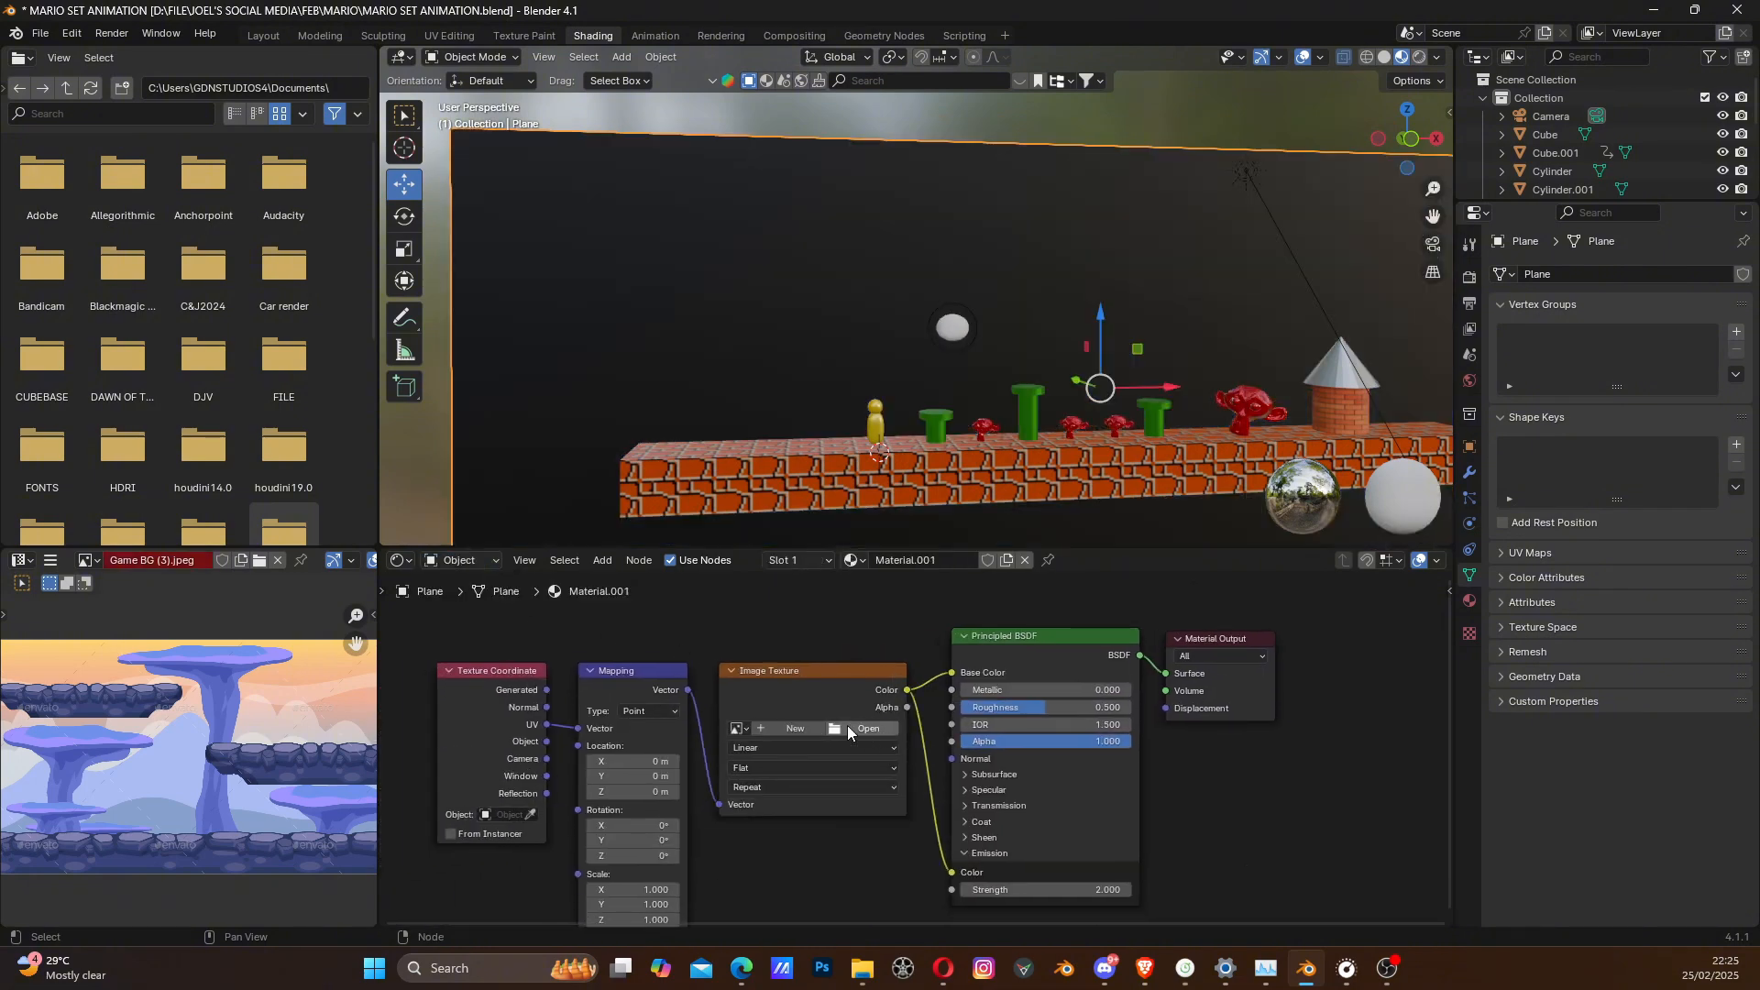
{"action": "left_click", "coordinate": [738, 729]}
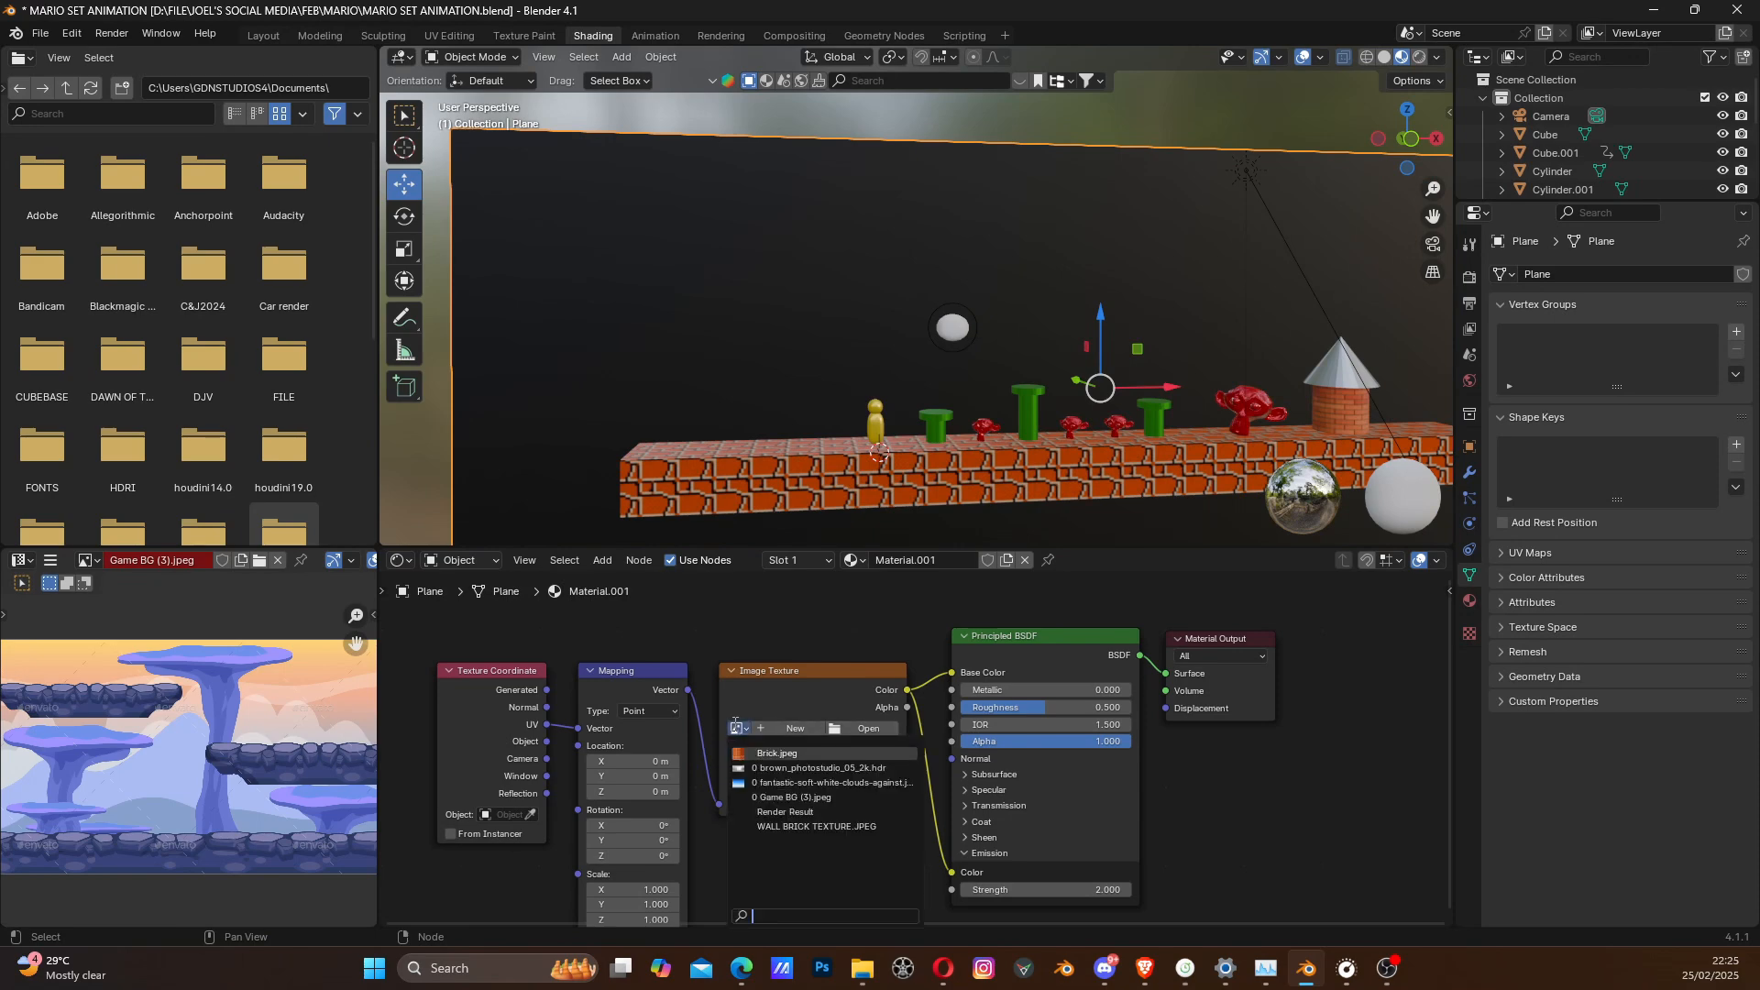
{"action": "left_click", "coordinate": [770, 784]}
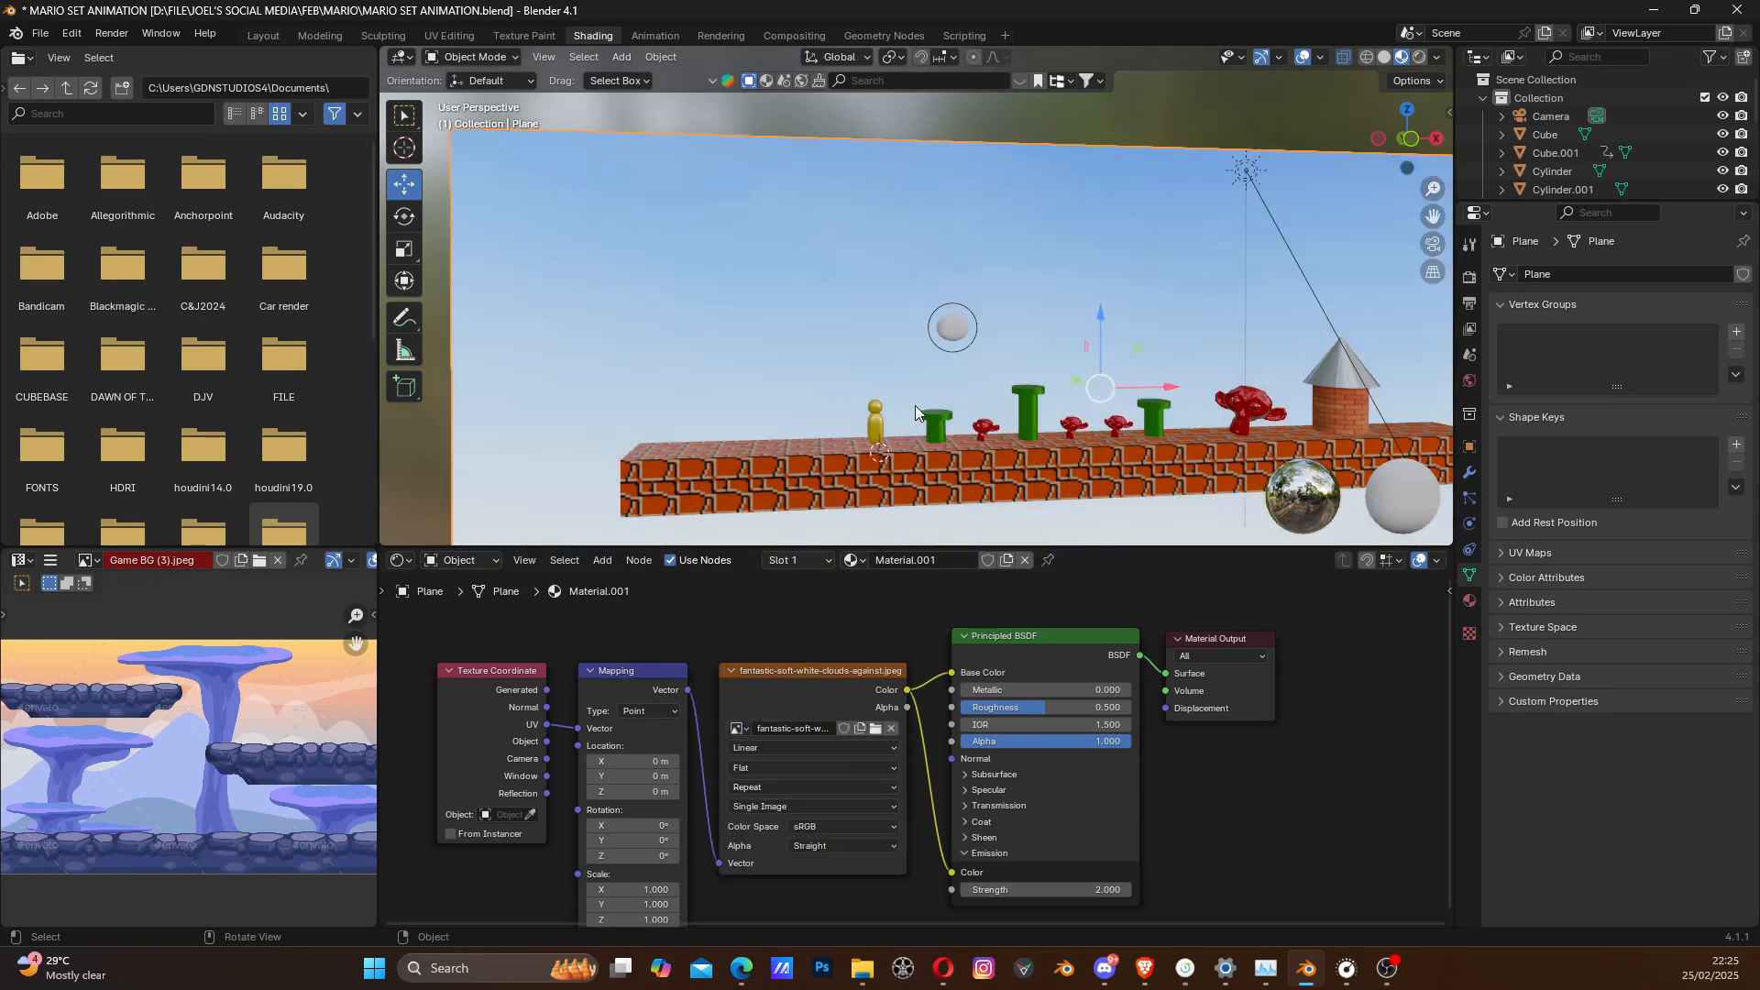
- Select the ellipsoid metaball and shift it slightly along X toward the yellow character's side
{"action": "scroll", "coordinate": [978, 415], "scroll_direction": "up", "scroll_amount": 3}
{"action": "middle_click_drag", "start_coordinate": [1211, 439], "coordinate": [950, 383], "text": "shift"}
{"action": "scroll", "coordinate": [1032, 390], "scroll_direction": "down", "scroll_amount": 2}
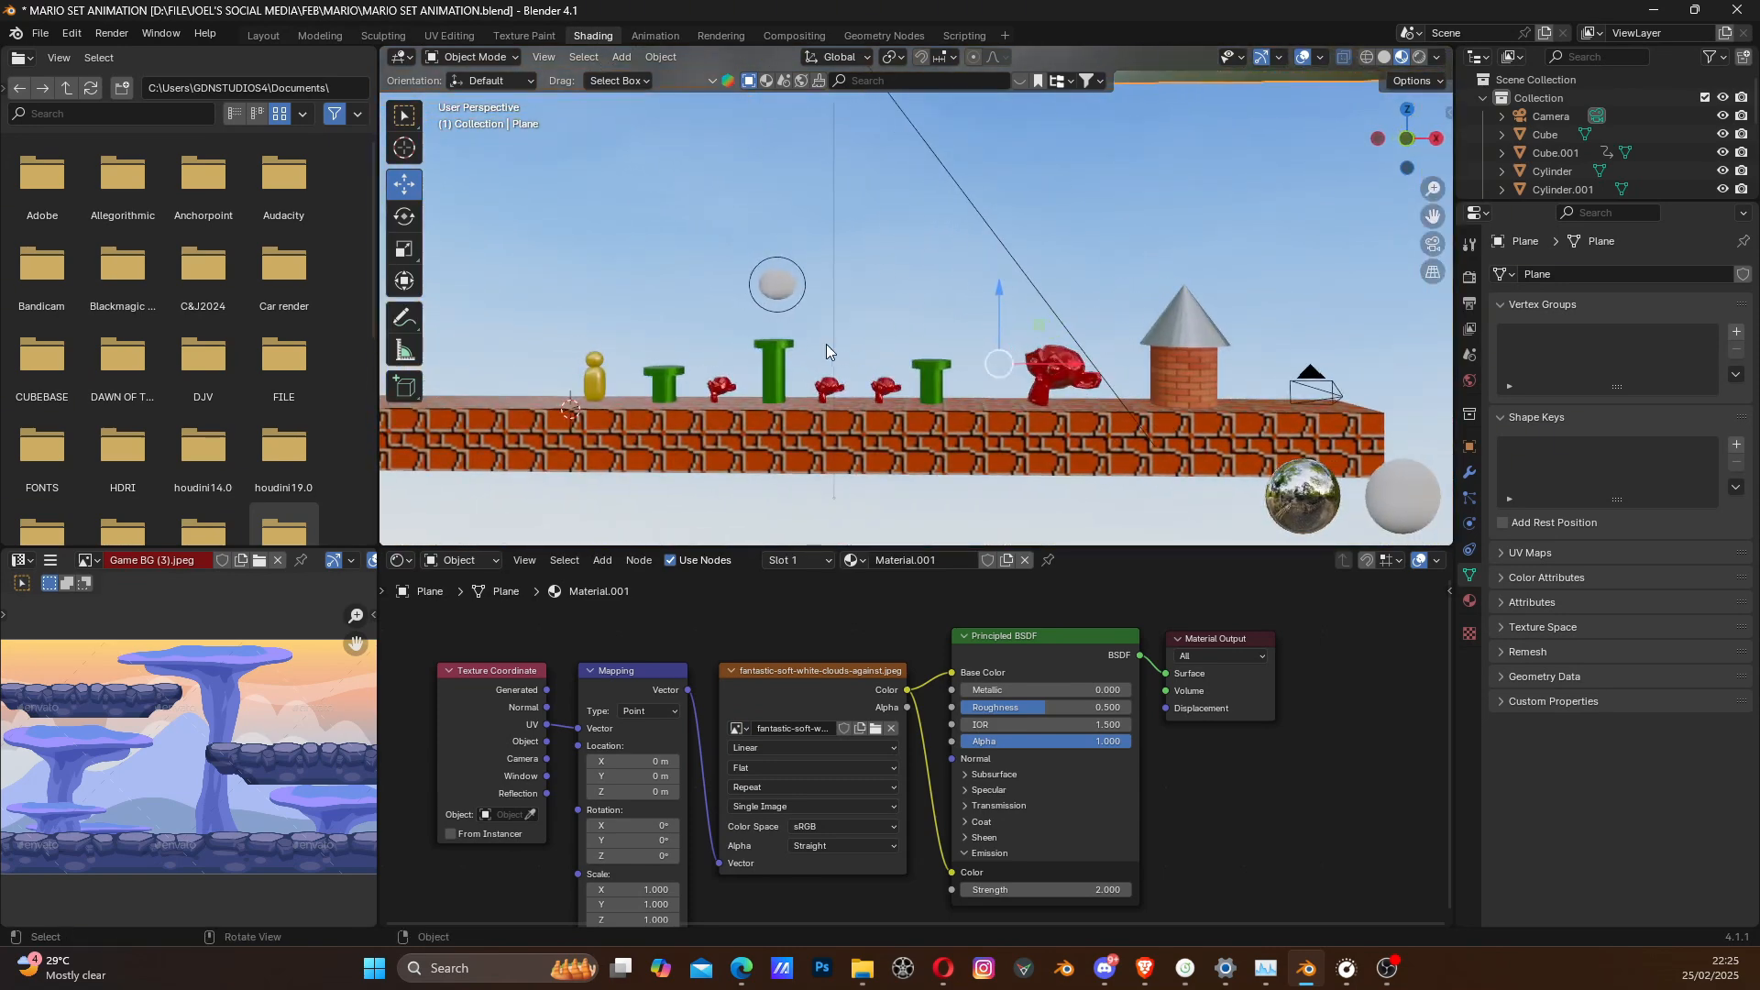
{"action": "scroll", "coordinate": [815, 335], "scroll_direction": "up", "scroll_amount": 4}
{"action": "scroll", "coordinate": [885, 351], "scroll_direction": "up", "scroll_amount": 3}
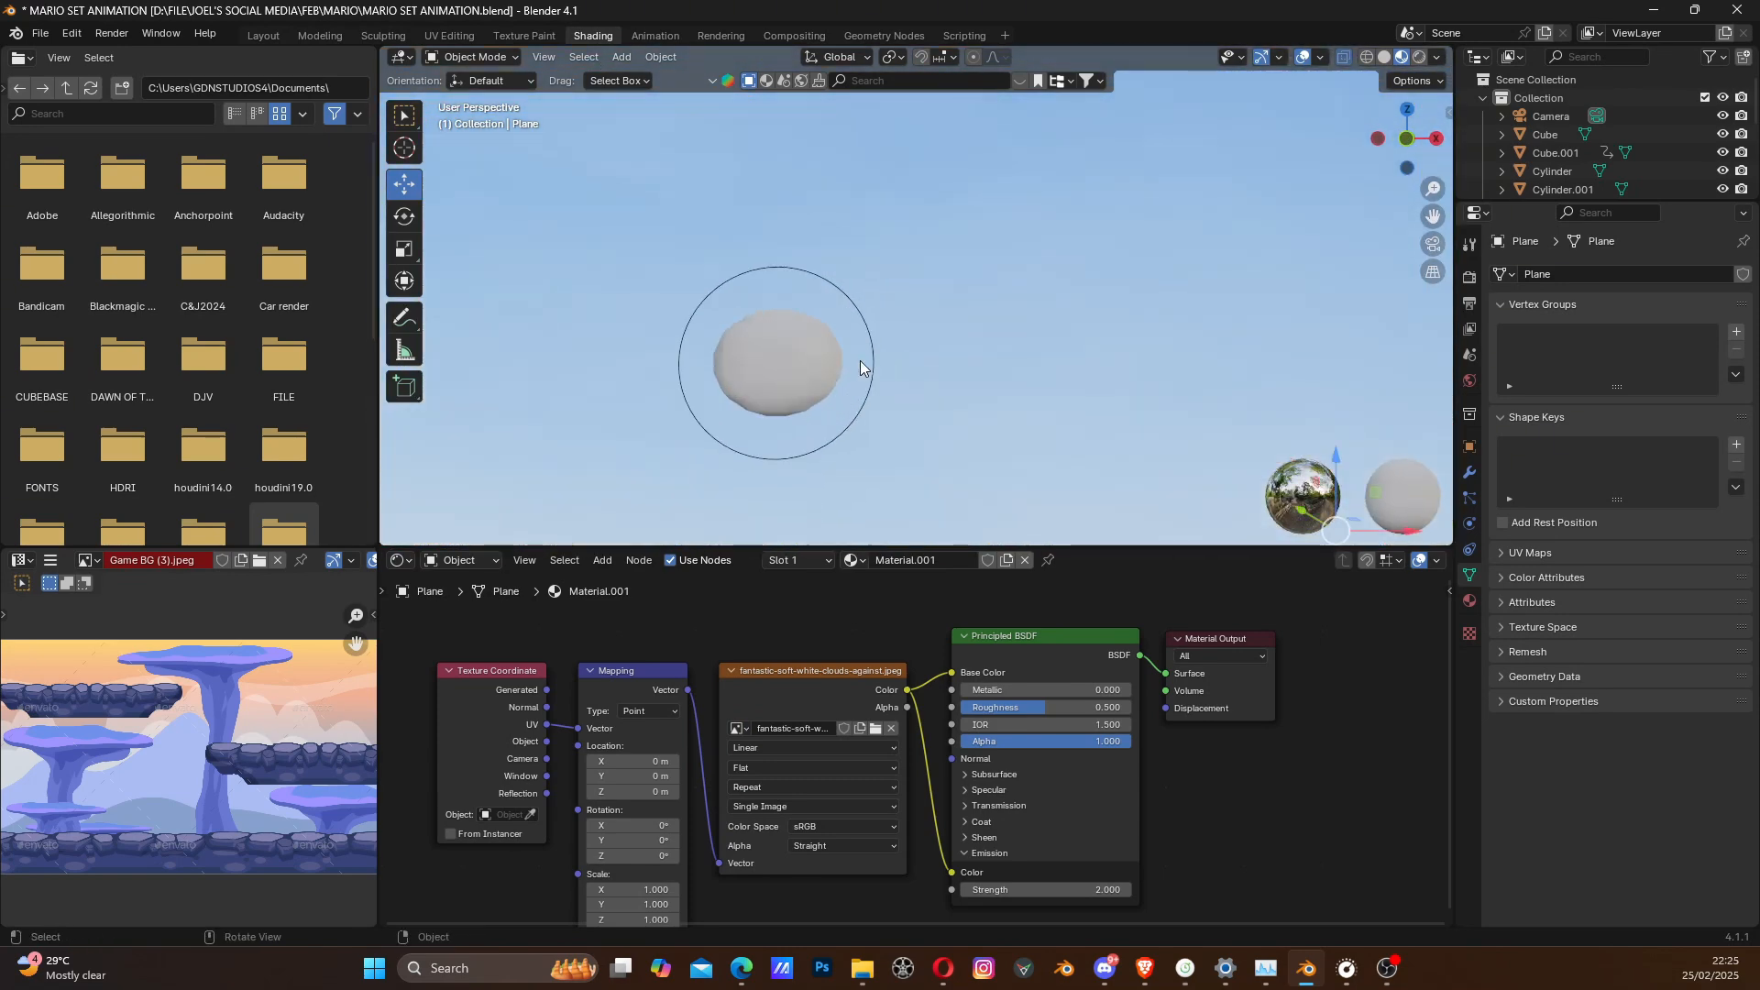
{"action": "scroll", "coordinate": [860, 360], "scroll_direction": "down", "scroll_amount": 2}
{"action": "left_click", "coordinate": [829, 332]}
{"action": "scroll", "coordinate": [884, 387], "scroll_direction": "down", "scroll_amount": 4}
{"action": "scroll", "coordinate": [889, 385], "scroll_direction": "up", "scroll_amount": 5}
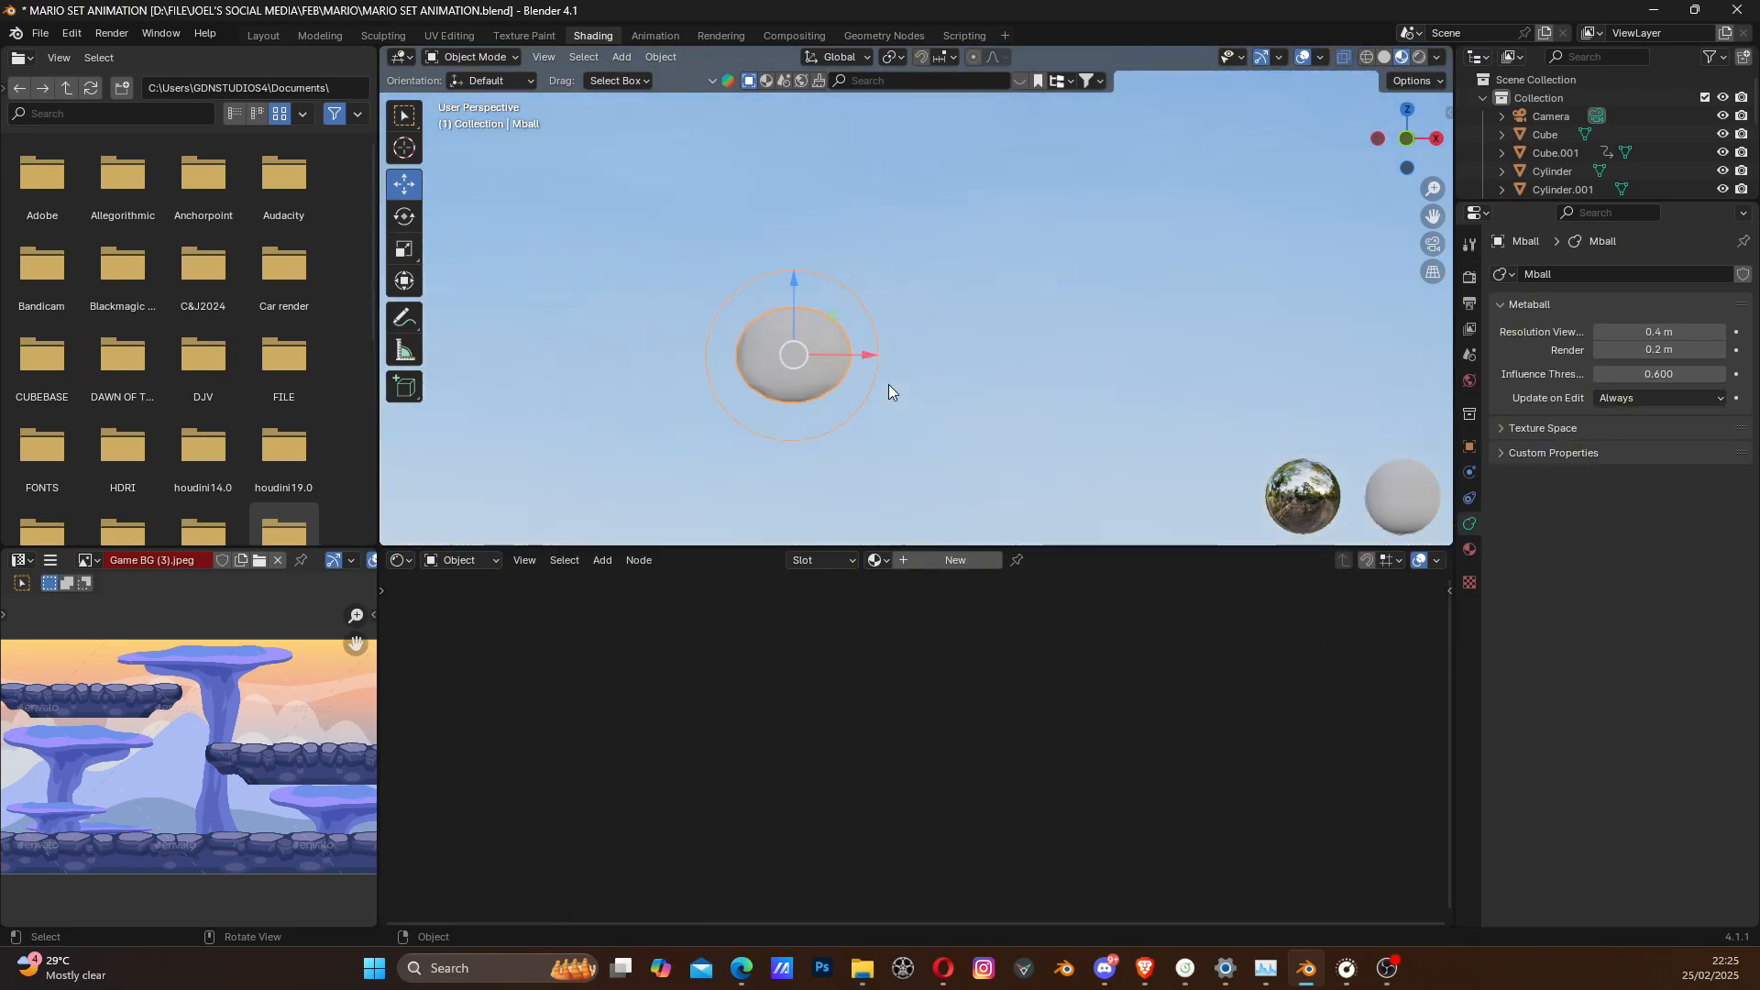
{"action": "middle_click_drag", "start_coordinate": [889, 385], "coordinate": [1008, 404], "text": "shift"}
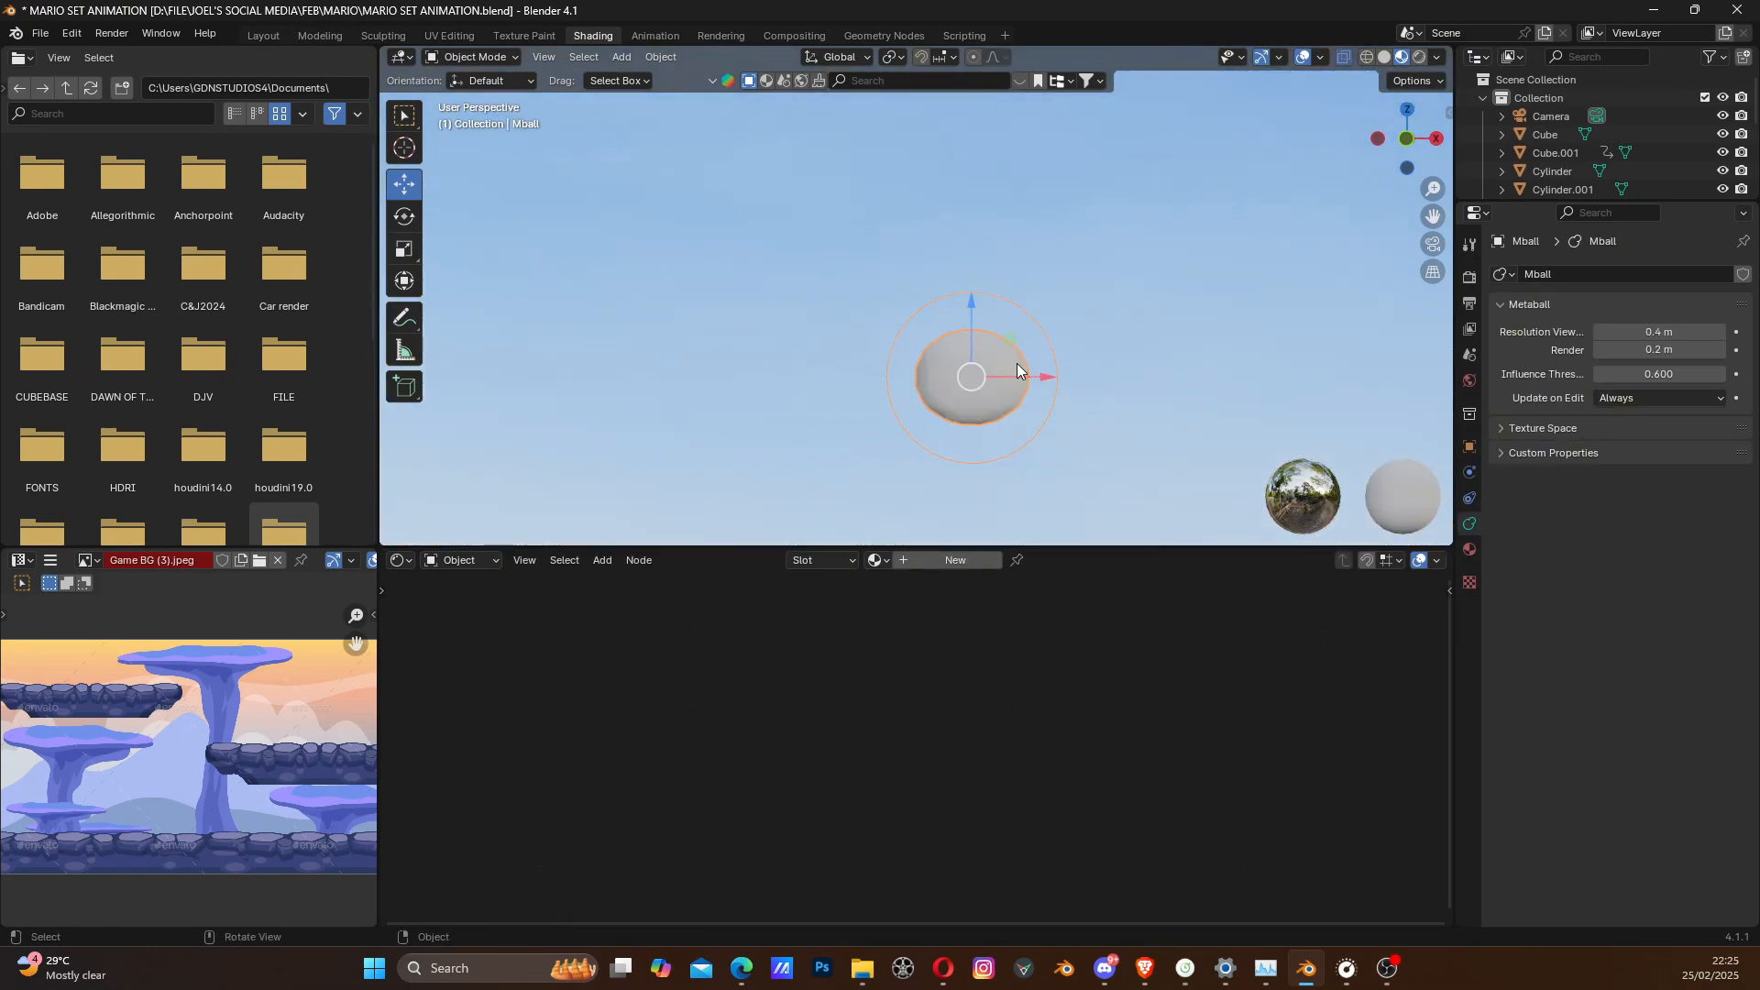
{"action": "left_click_drag", "start_coordinate": [1036, 376], "coordinate": [999, 376]}
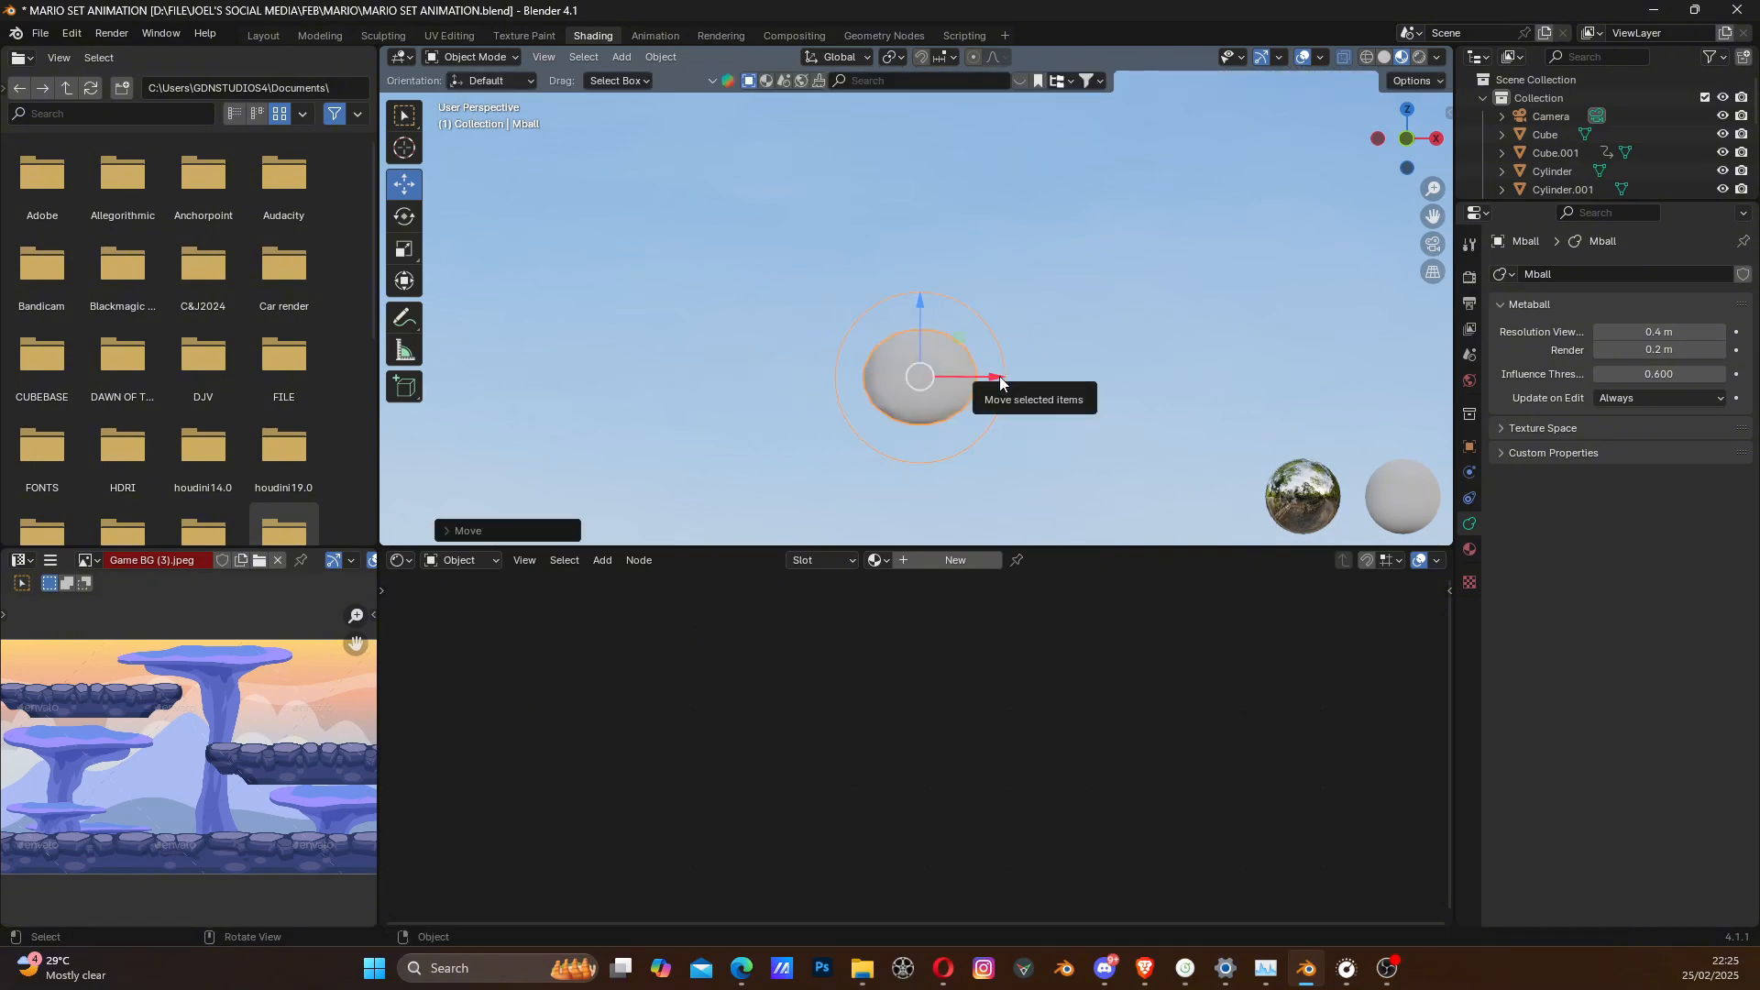
- Duplicate the metaball about 2.2 m along negative X, and place a third, scaled-down copy centred above the two
{"action": "key", "text": "shift+d"}
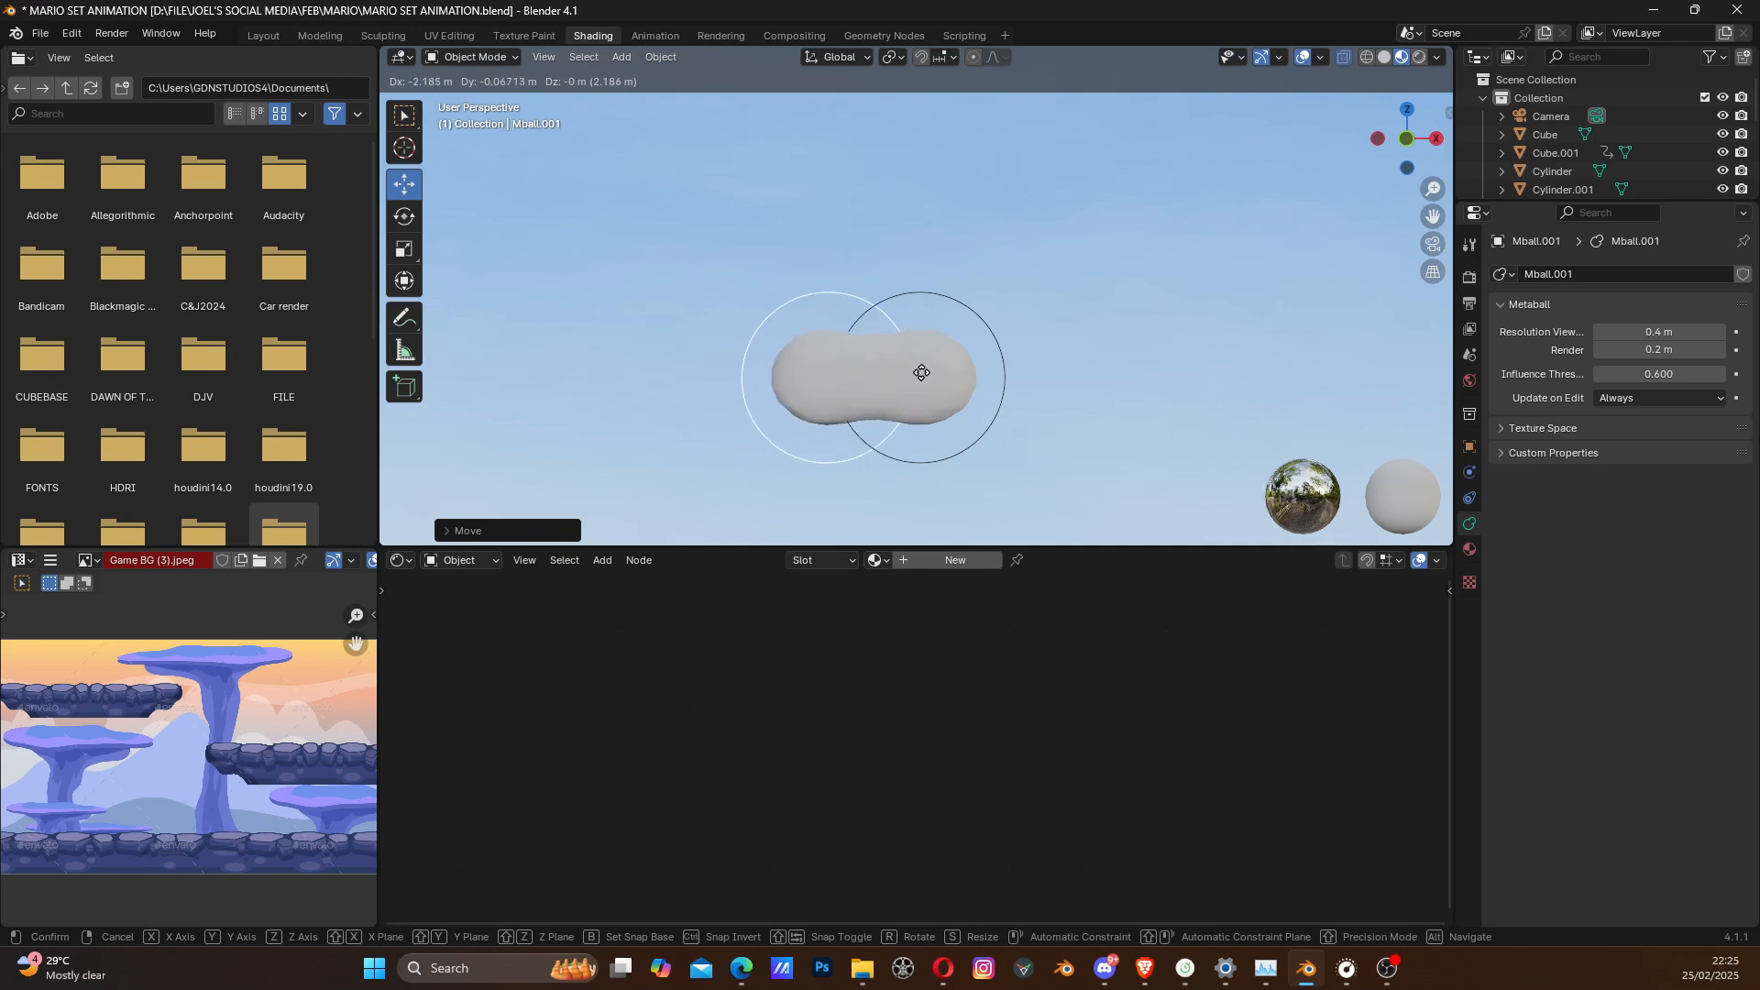
{"action": "left_click", "coordinate": [921, 372]}
{"action": "key", "text": "shift+d"}
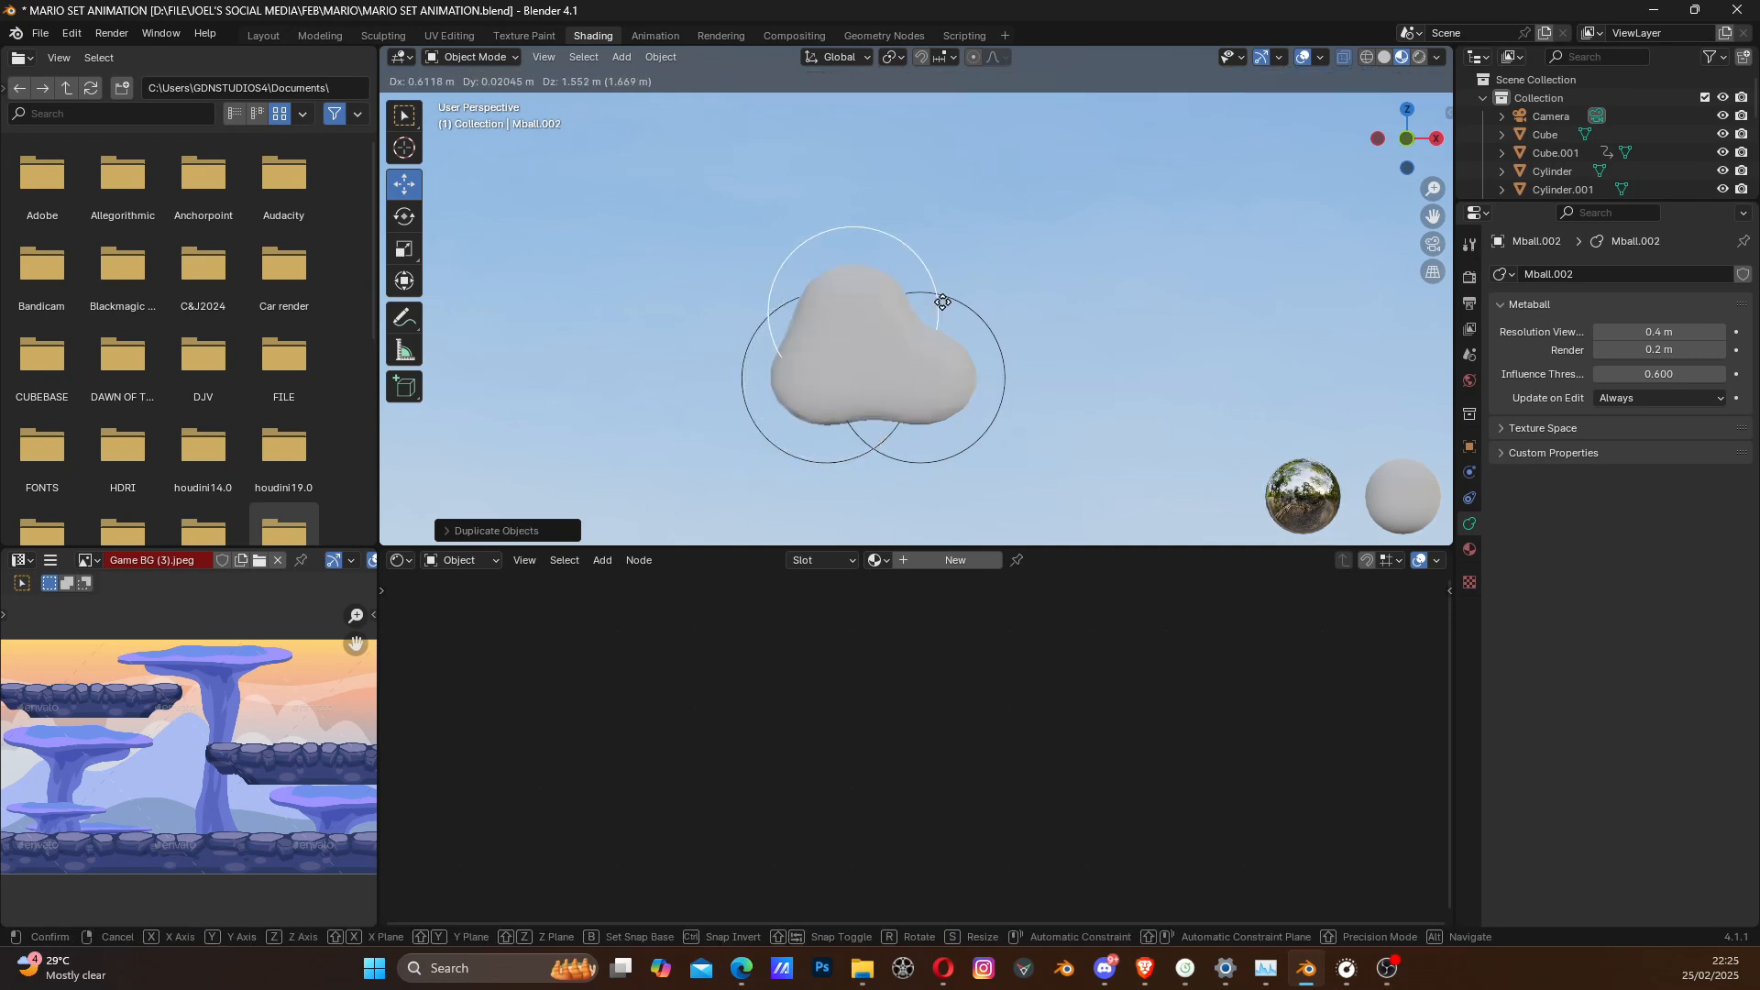
{"action": "left_click", "coordinate": [961, 302]}
{"action": "key", "text": "s"}
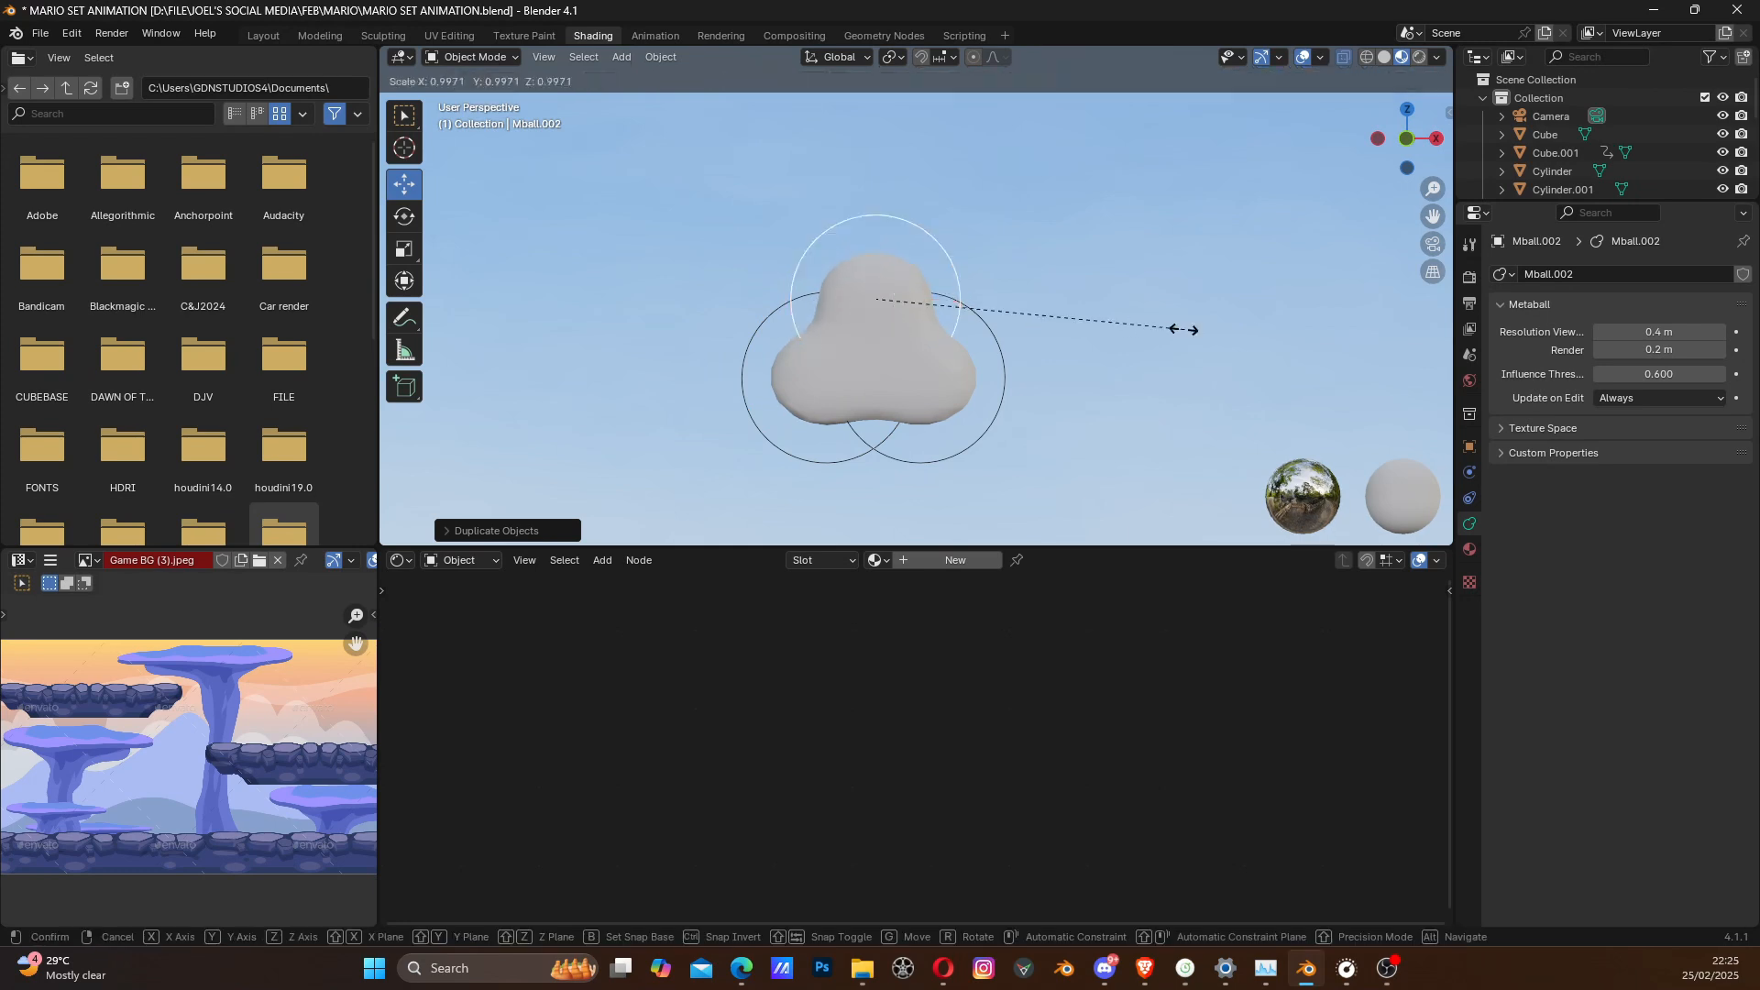
{"action": "left_click", "coordinate": [1082, 345]}
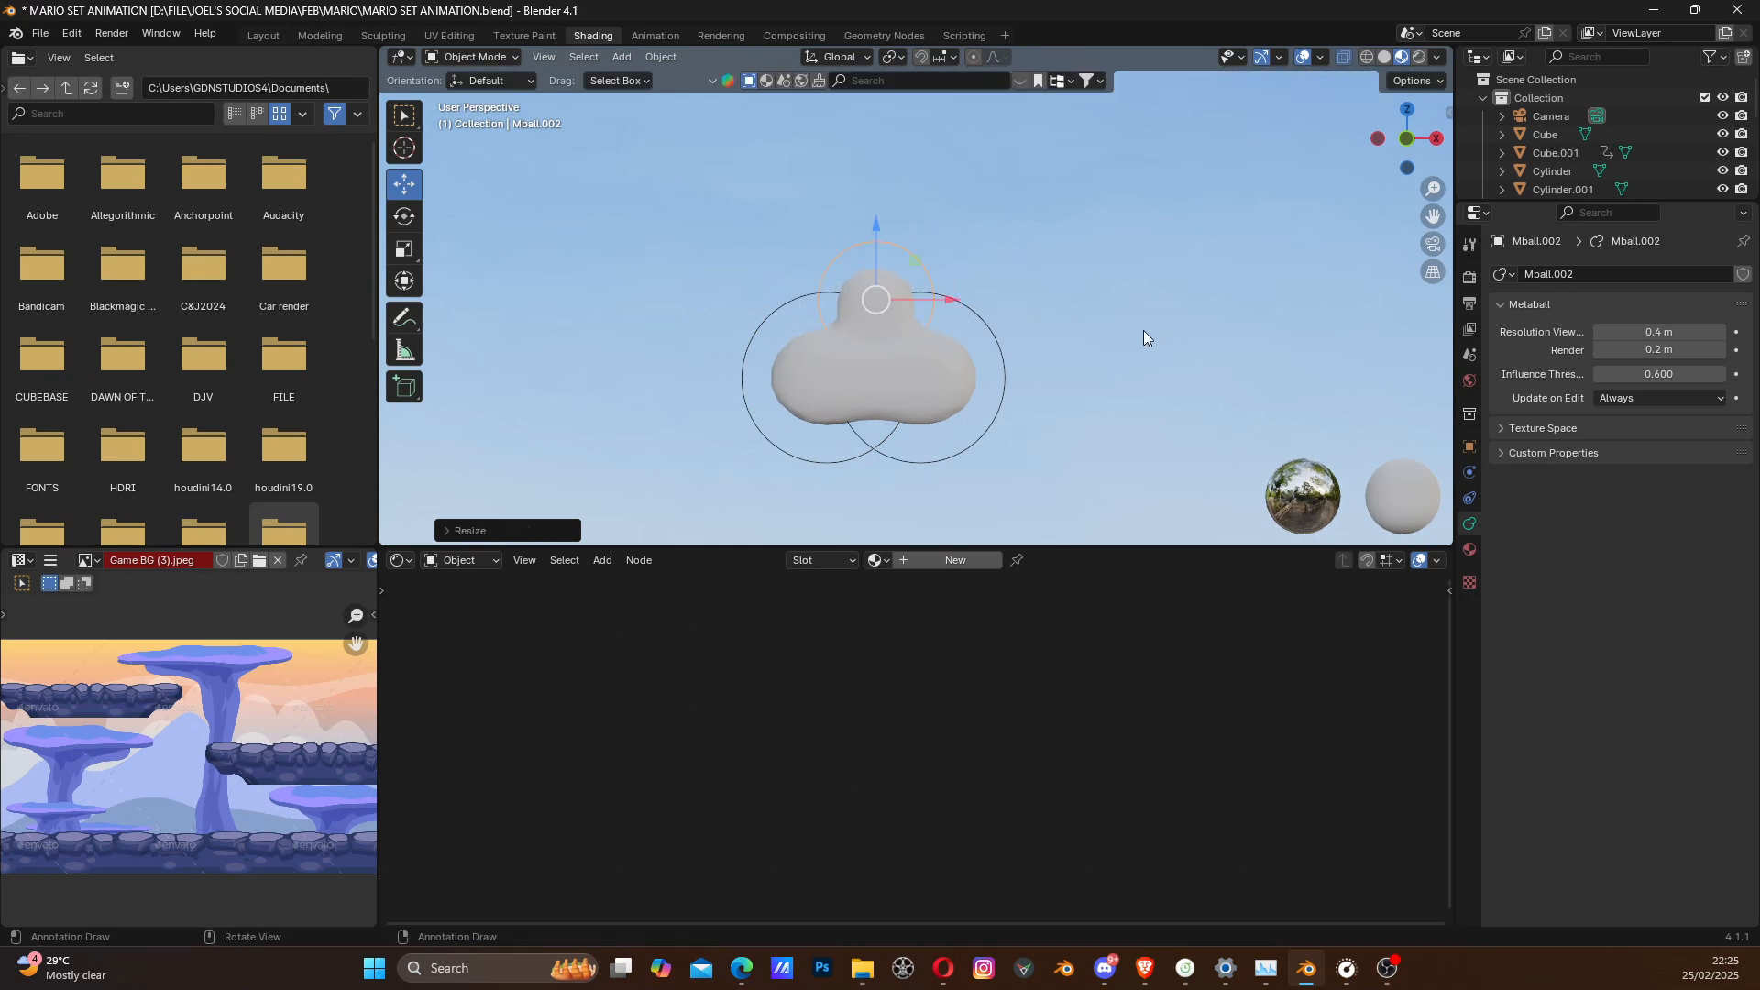
- Stretch the top metaball copy along Z and lower it slightly into the pair to form a cloud shape
{"action": "key", "text": "s"}
{"action": "key", "text": "z"}
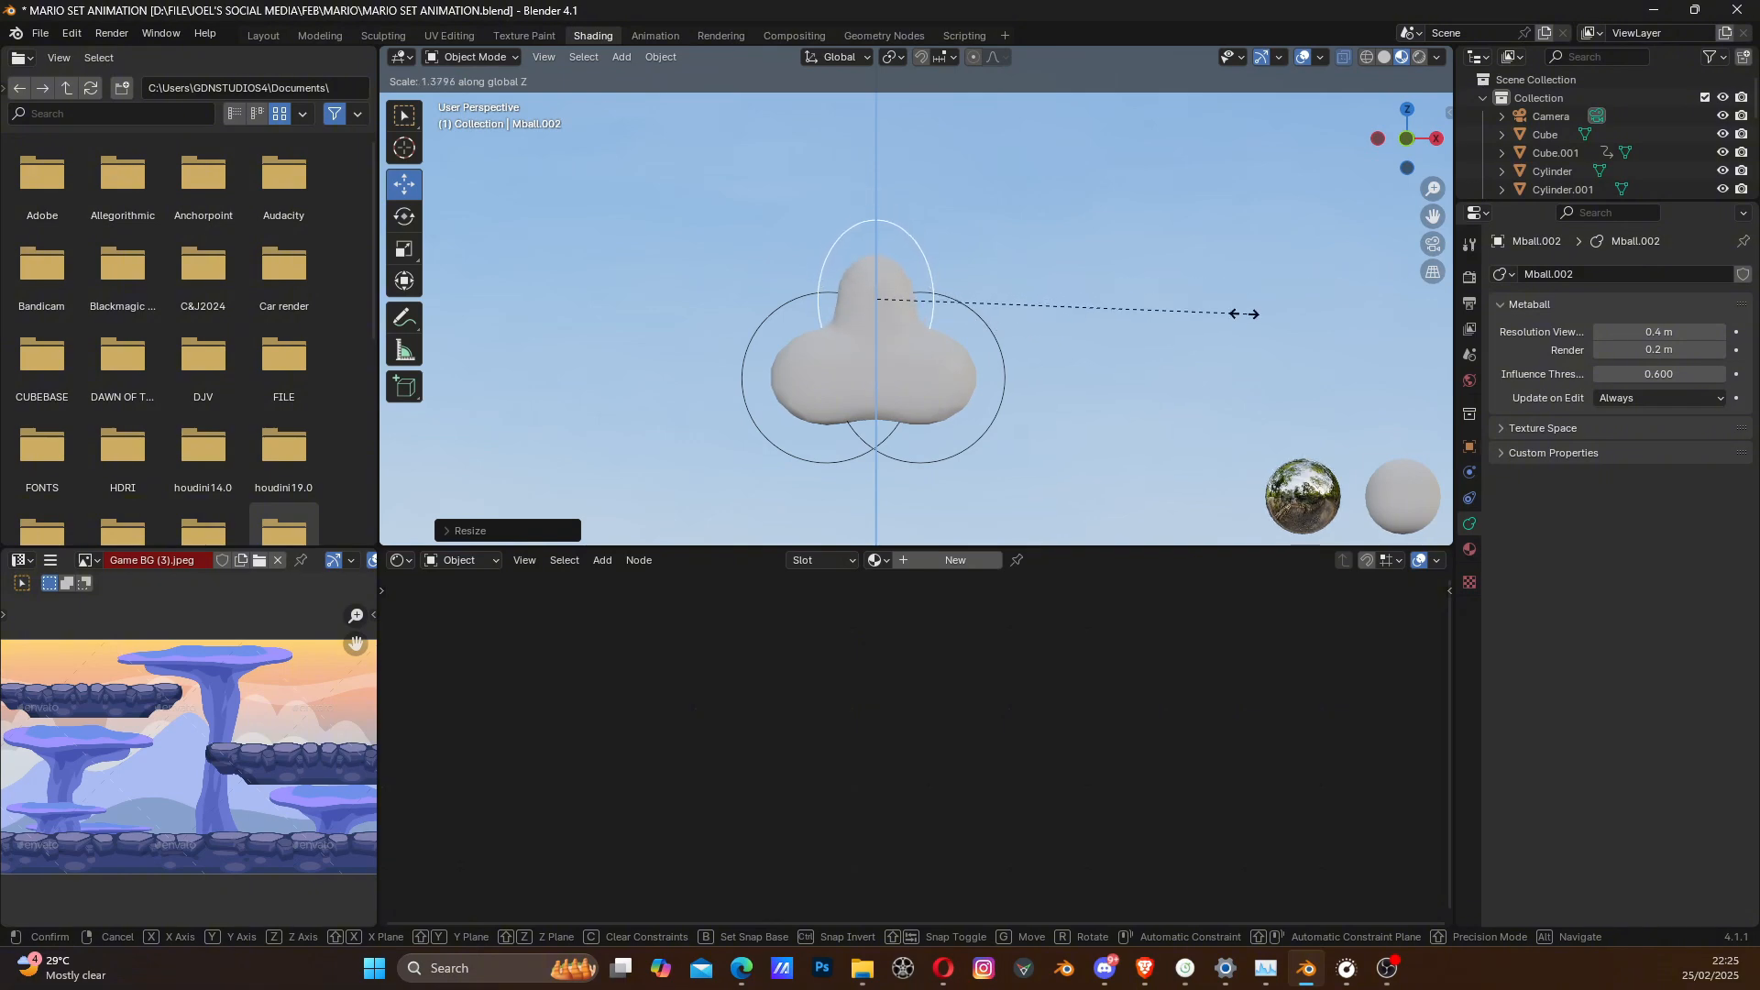
{"action": "left_click", "coordinate": [1161, 337]}
{"action": "left_click_drag", "start_coordinate": [872, 215], "coordinate": [873, 234]}
{"action": "scroll", "coordinate": [972, 335], "scroll_direction": "down", "scroll_amount": 6}
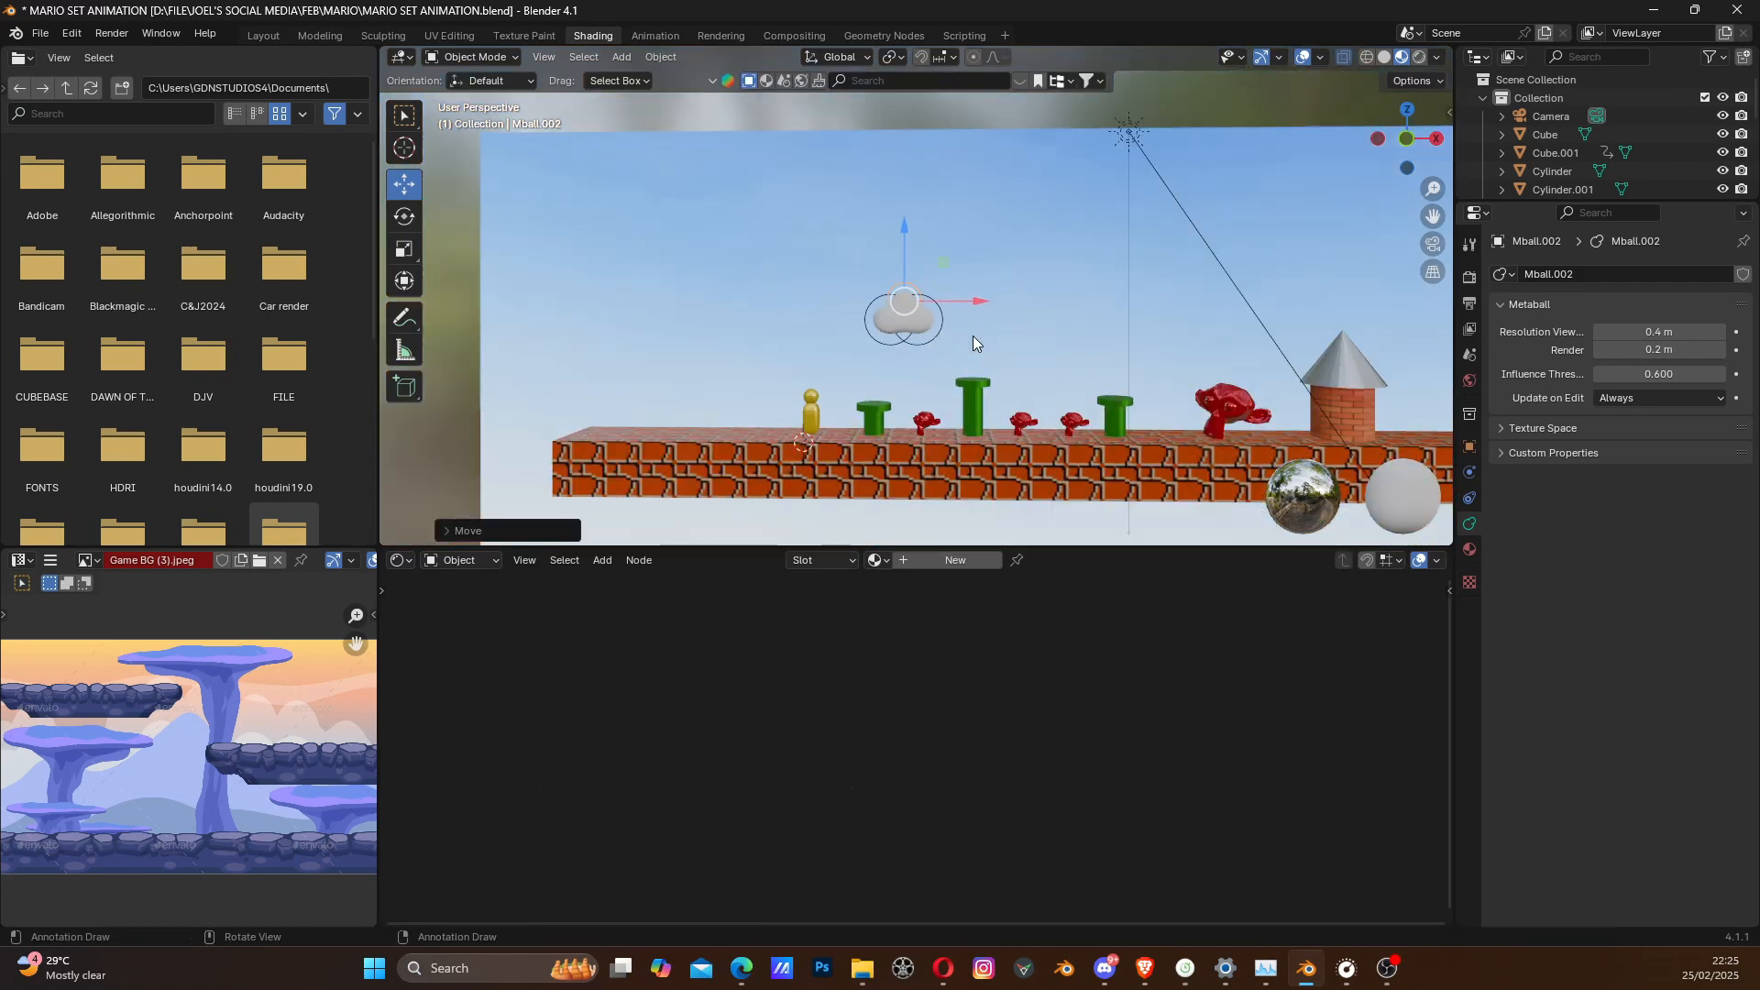
- Flatten the cloud's top metaball together with the lower one on the castle side slightly along Z
{"action": "scroll", "coordinate": [972, 336], "scroll_direction": "up", "scroll_amount": 3}
{"action": "scroll", "coordinate": [960, 334], "scroll_direction": "up", "scroll_amount": 1}
{"action": "left_click", "coordinate": [877, 348]}
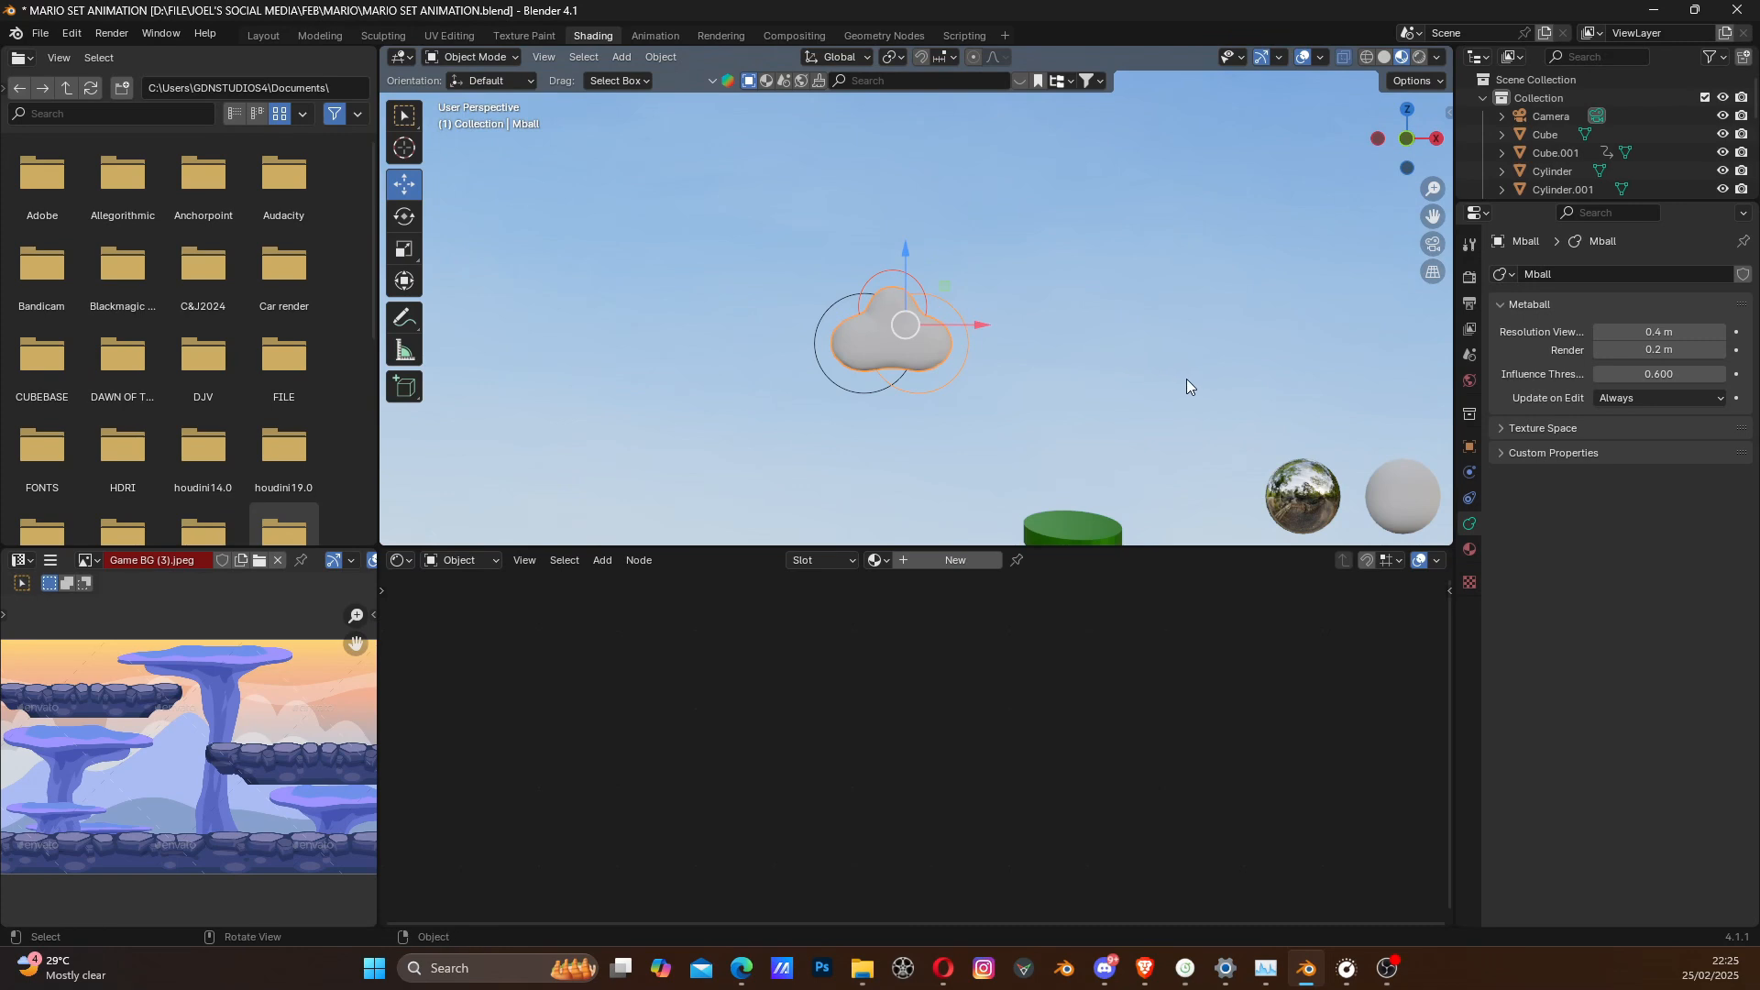
{"action": "key", "text": "s"}
{"action": "key", "text": "z"}
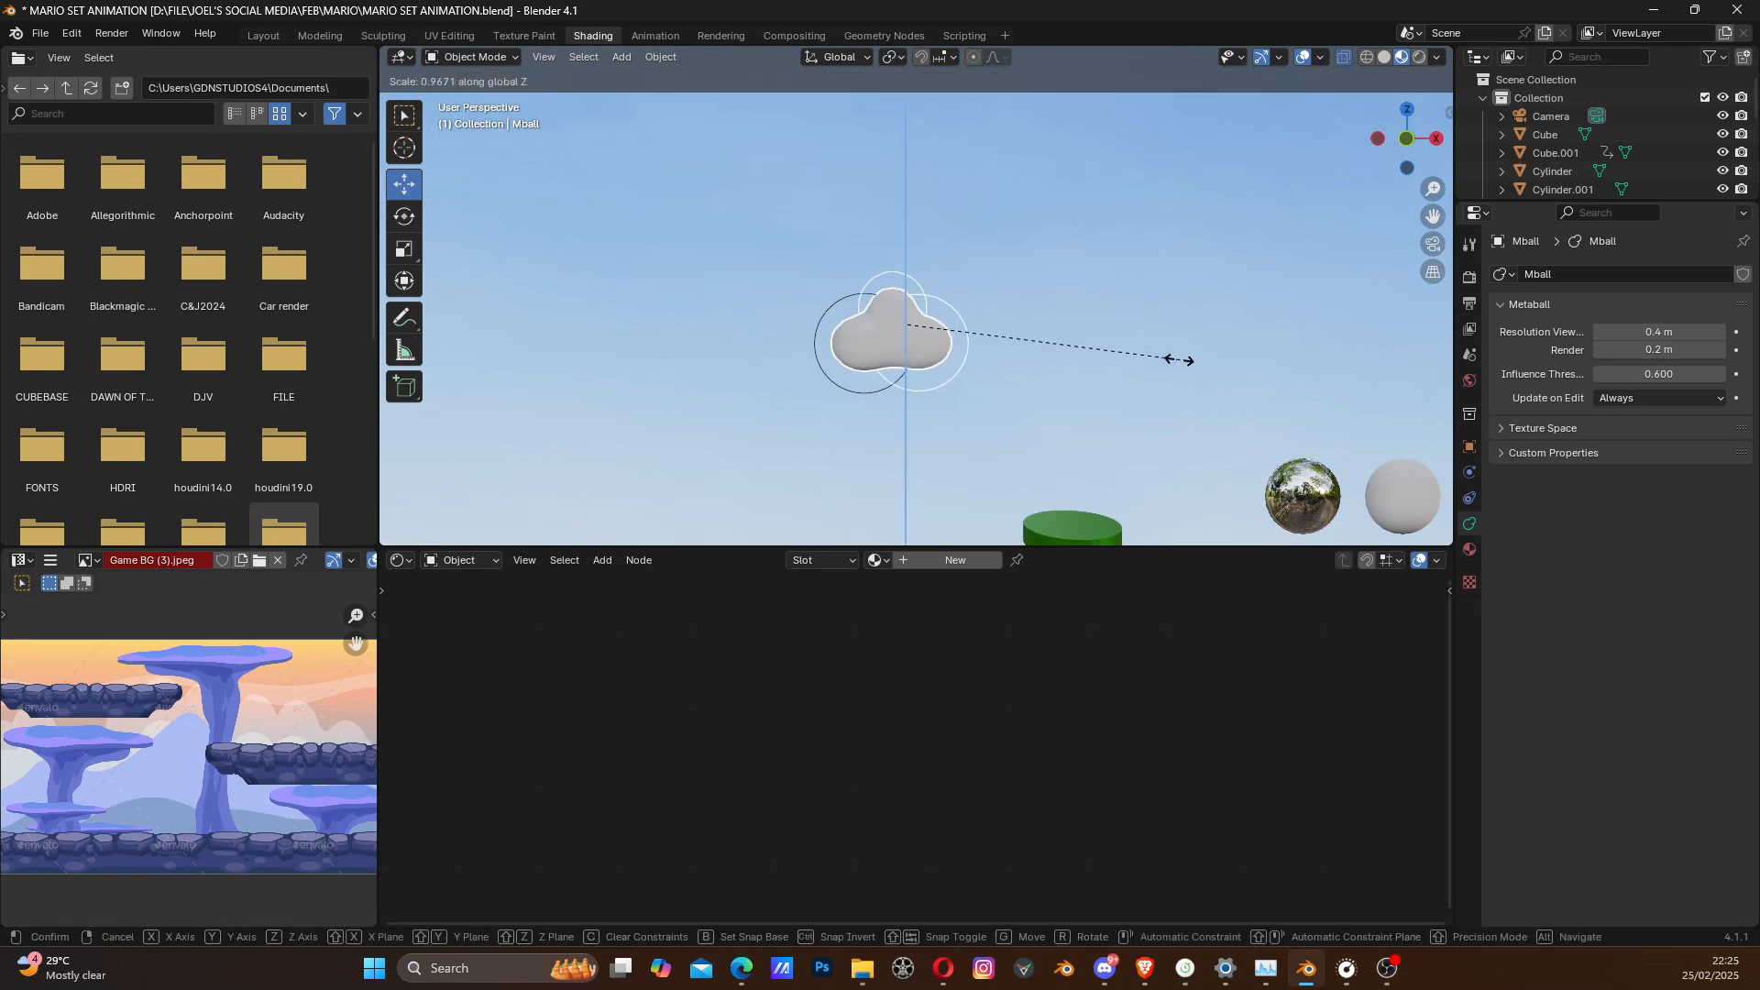
{"action": "left_click", "coordinate": [1165, 366]}
{"action": "scroll", "coordinate": [993, 367], "scroll_direction": "down", "scroll_amount": 5}
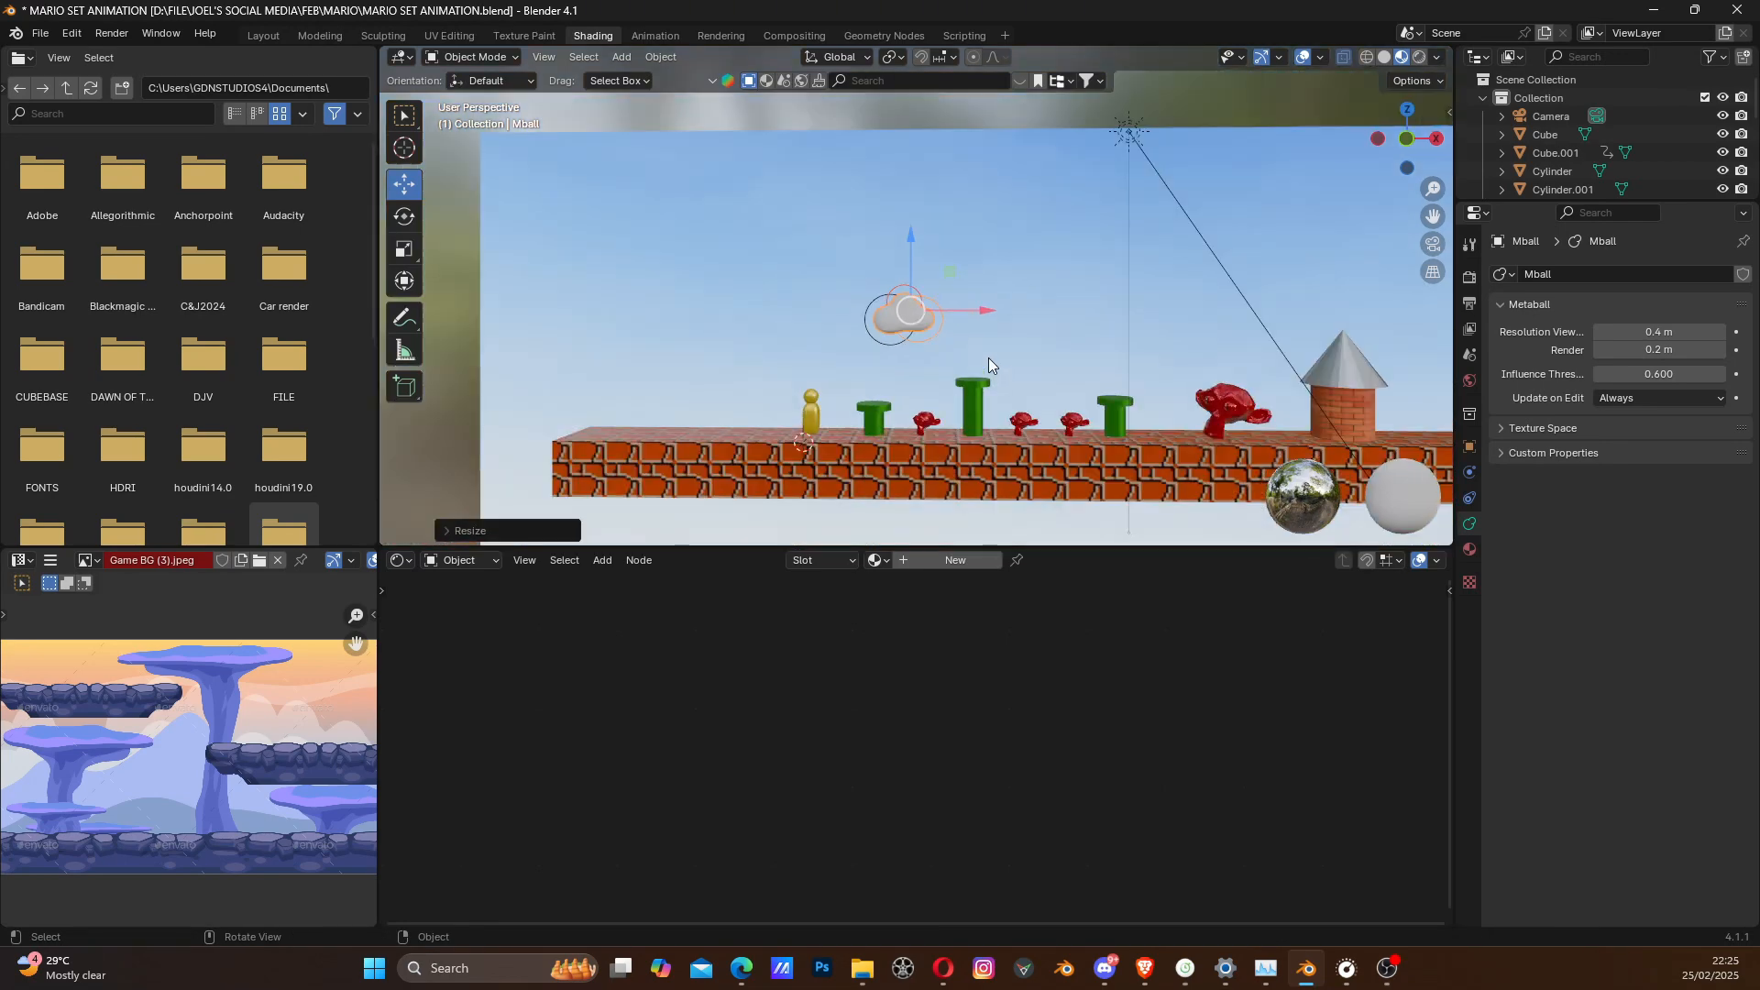
- Duplicate the cloud's three metaballs along X toward the castle and scale the copy to about 0.66
{"action": "scroll", "coordinate": [989, 357], "scroll_direction": "up", "scroll_amount": 4}
{"action": "left_click", "coordinate": [851, 327]}
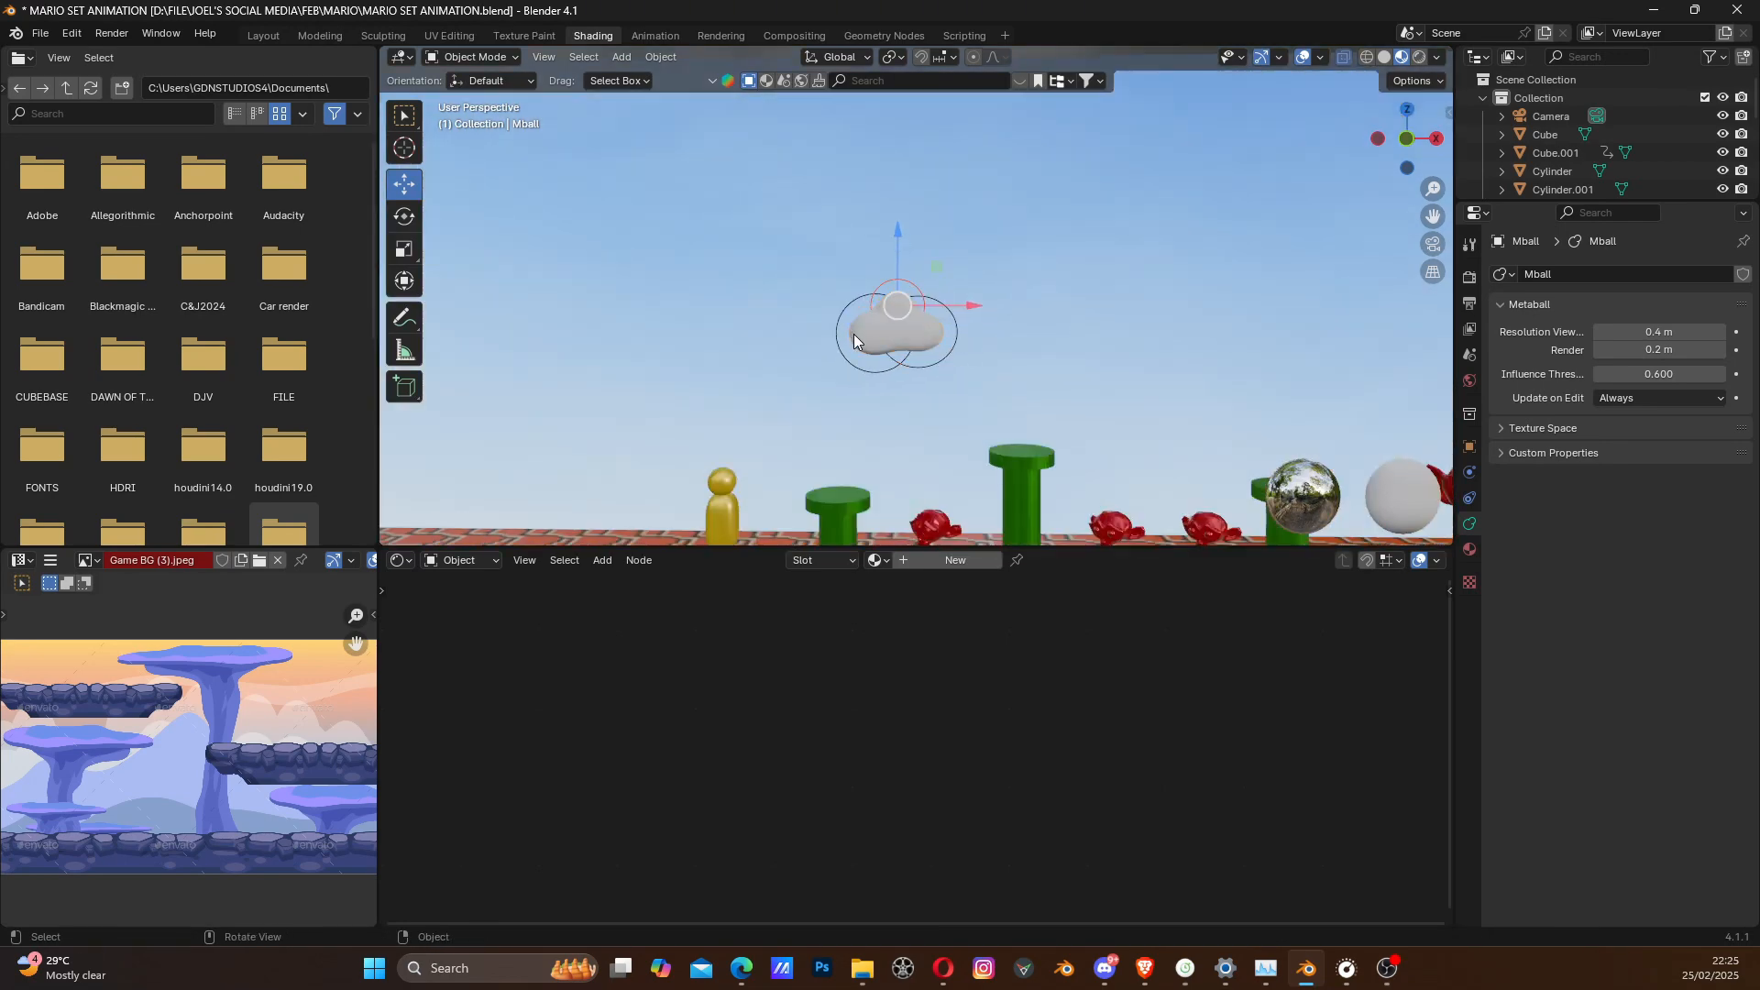
{"action": "scroll", "coordinate": [856, 343], "scroll_direction": "up", "scroll_amount": 3}
{"action": "left_click", "coordinate": [895, 409], "text": "shift"}
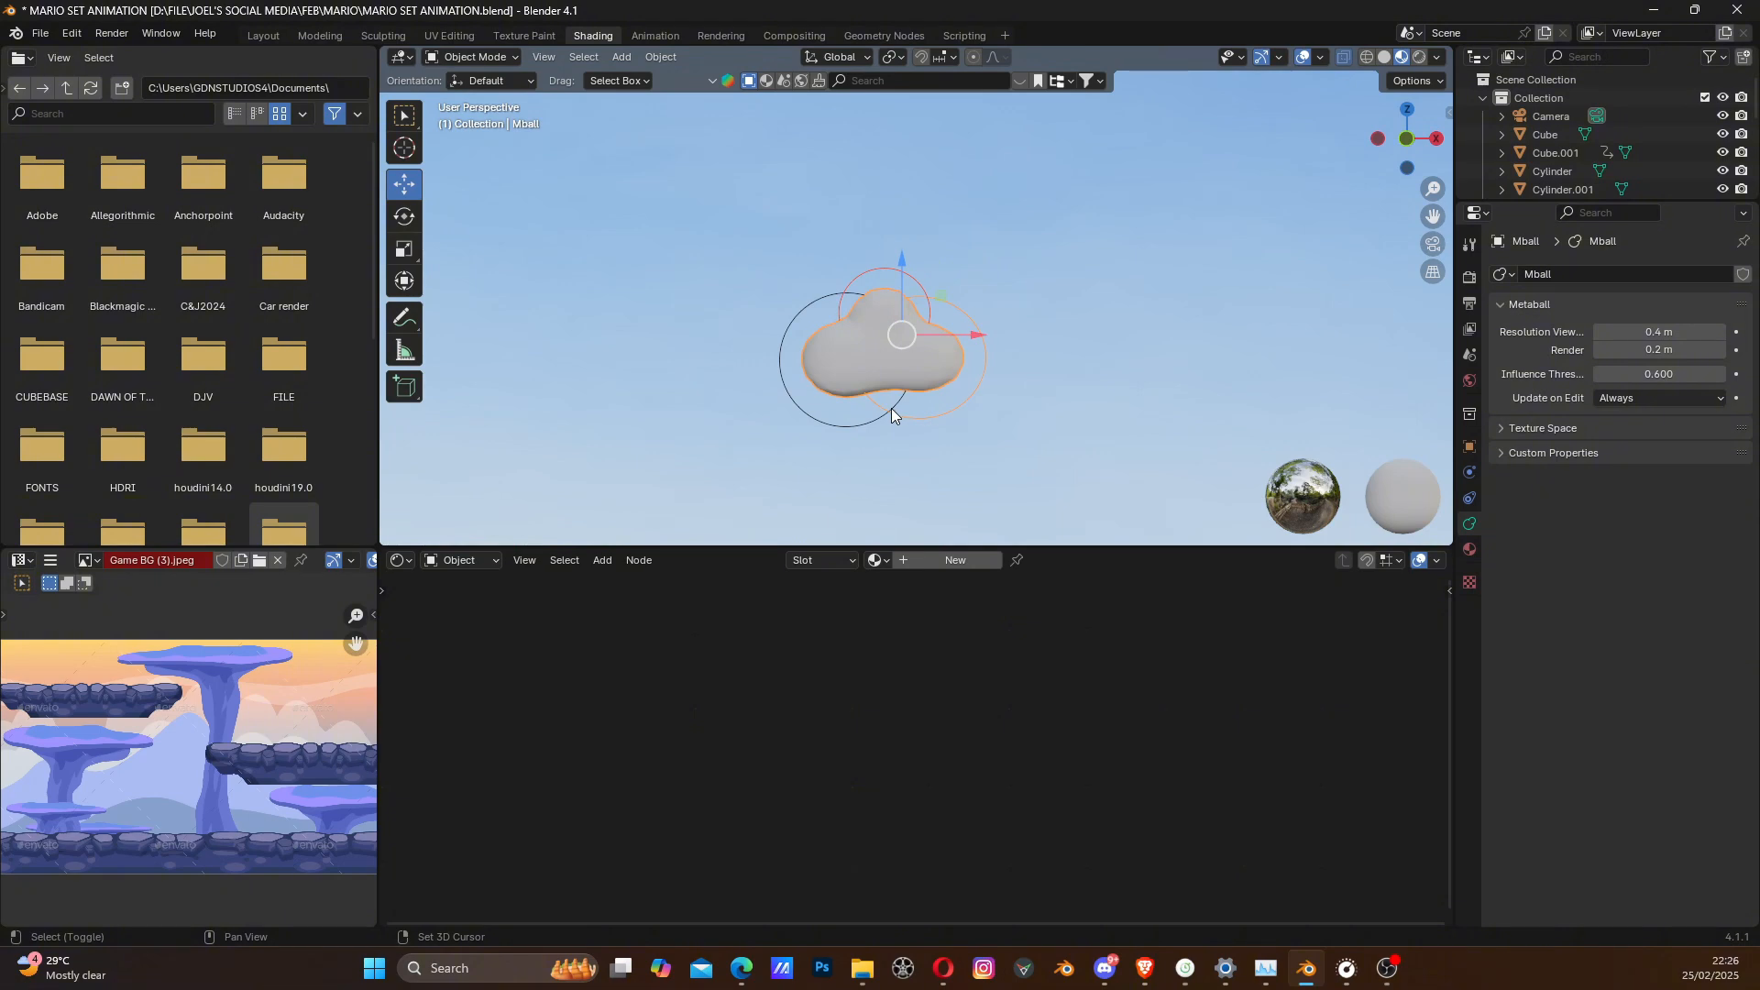
{"action": "left_click", "coordinate": [891, 409], "text": "shift"}
{"action": "left_click", "coordinate": [890, 408], "text": "shift"}
{"action": "left_click", "coordinate": [882, 415], "text": "shift"}
{"action": "scroll", "coordinate": [889, 412], "scroll_direction": "down", "scroll_amount": 8}
{"action": "scroll", "coordinate": [933, 333], "scroll_direction": "up", "scroll_amount": 7}
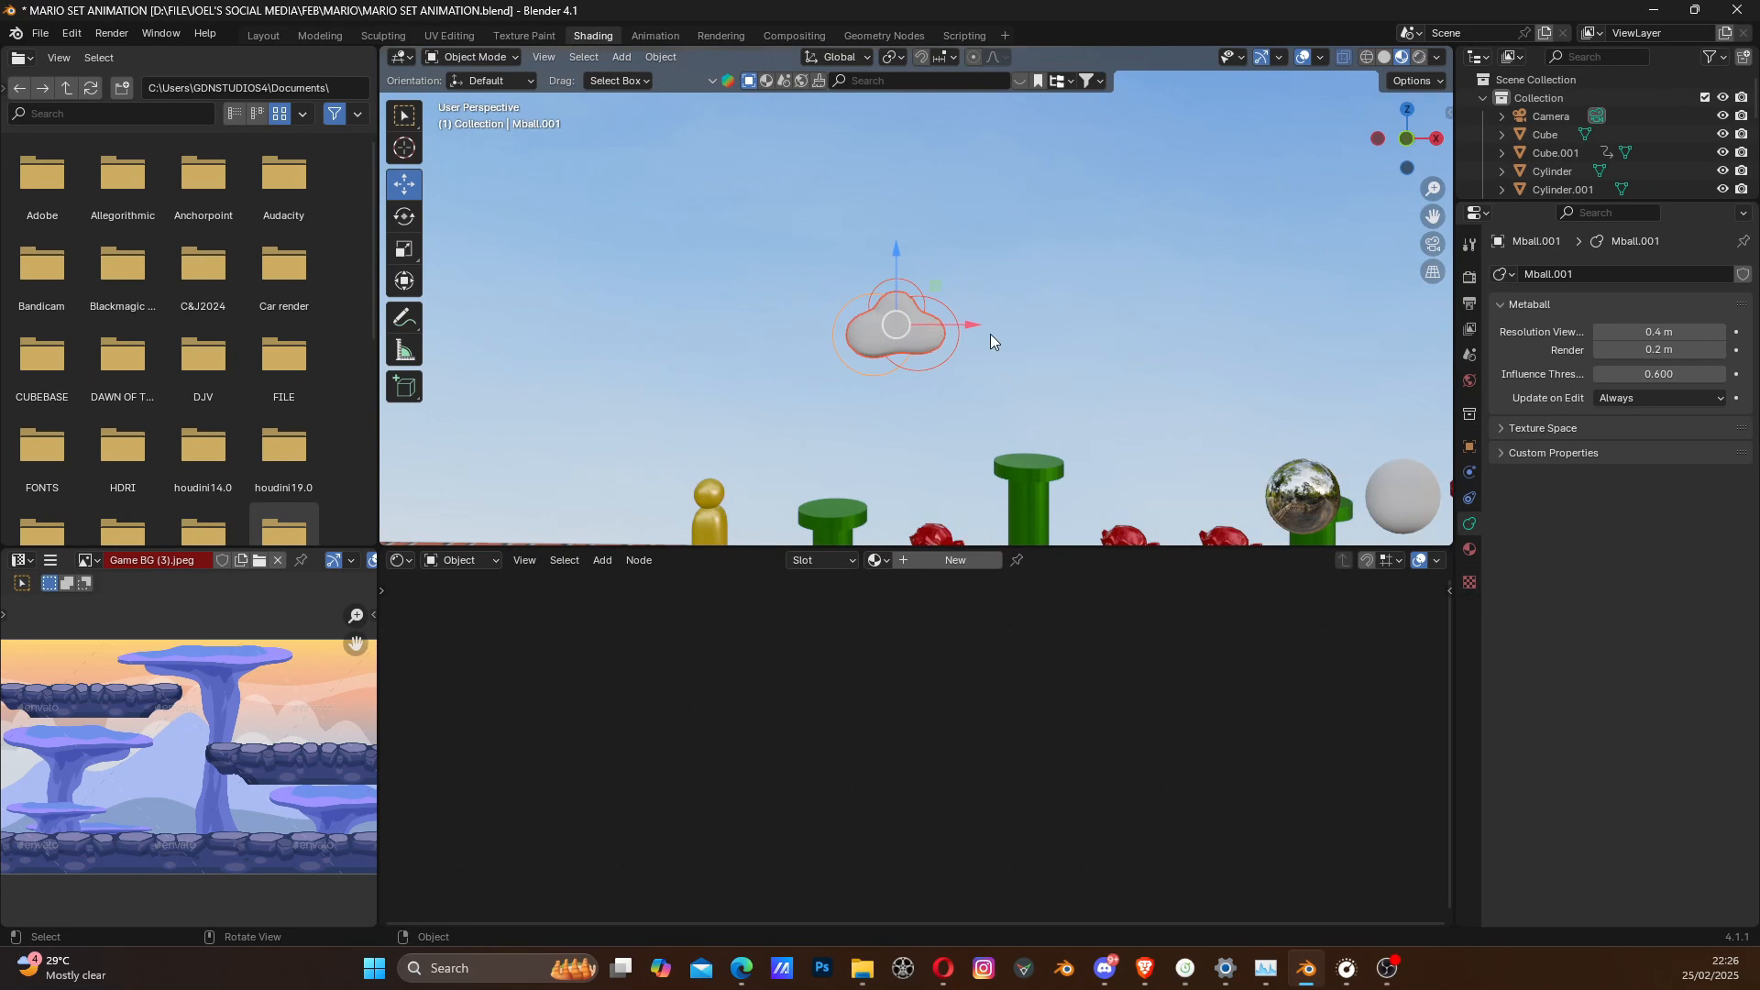
{"action": "key", "text": "shift+d"}
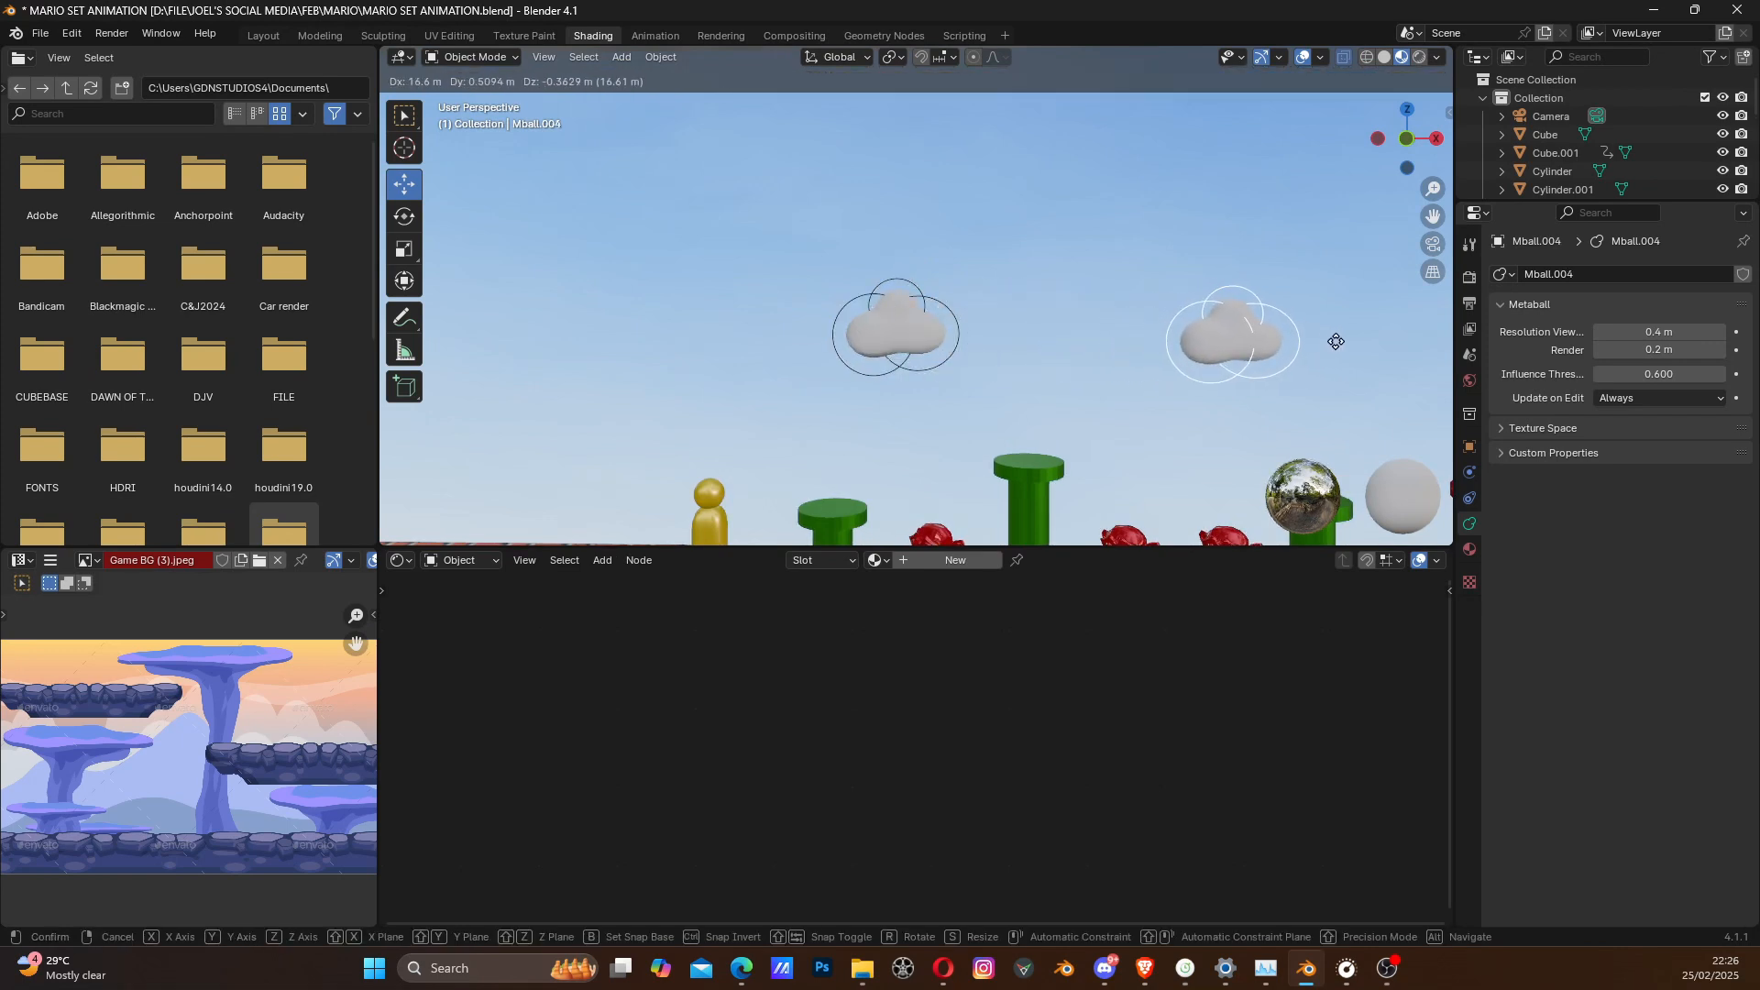
{"action": "left_click", "coordinate": [1385, 381]}
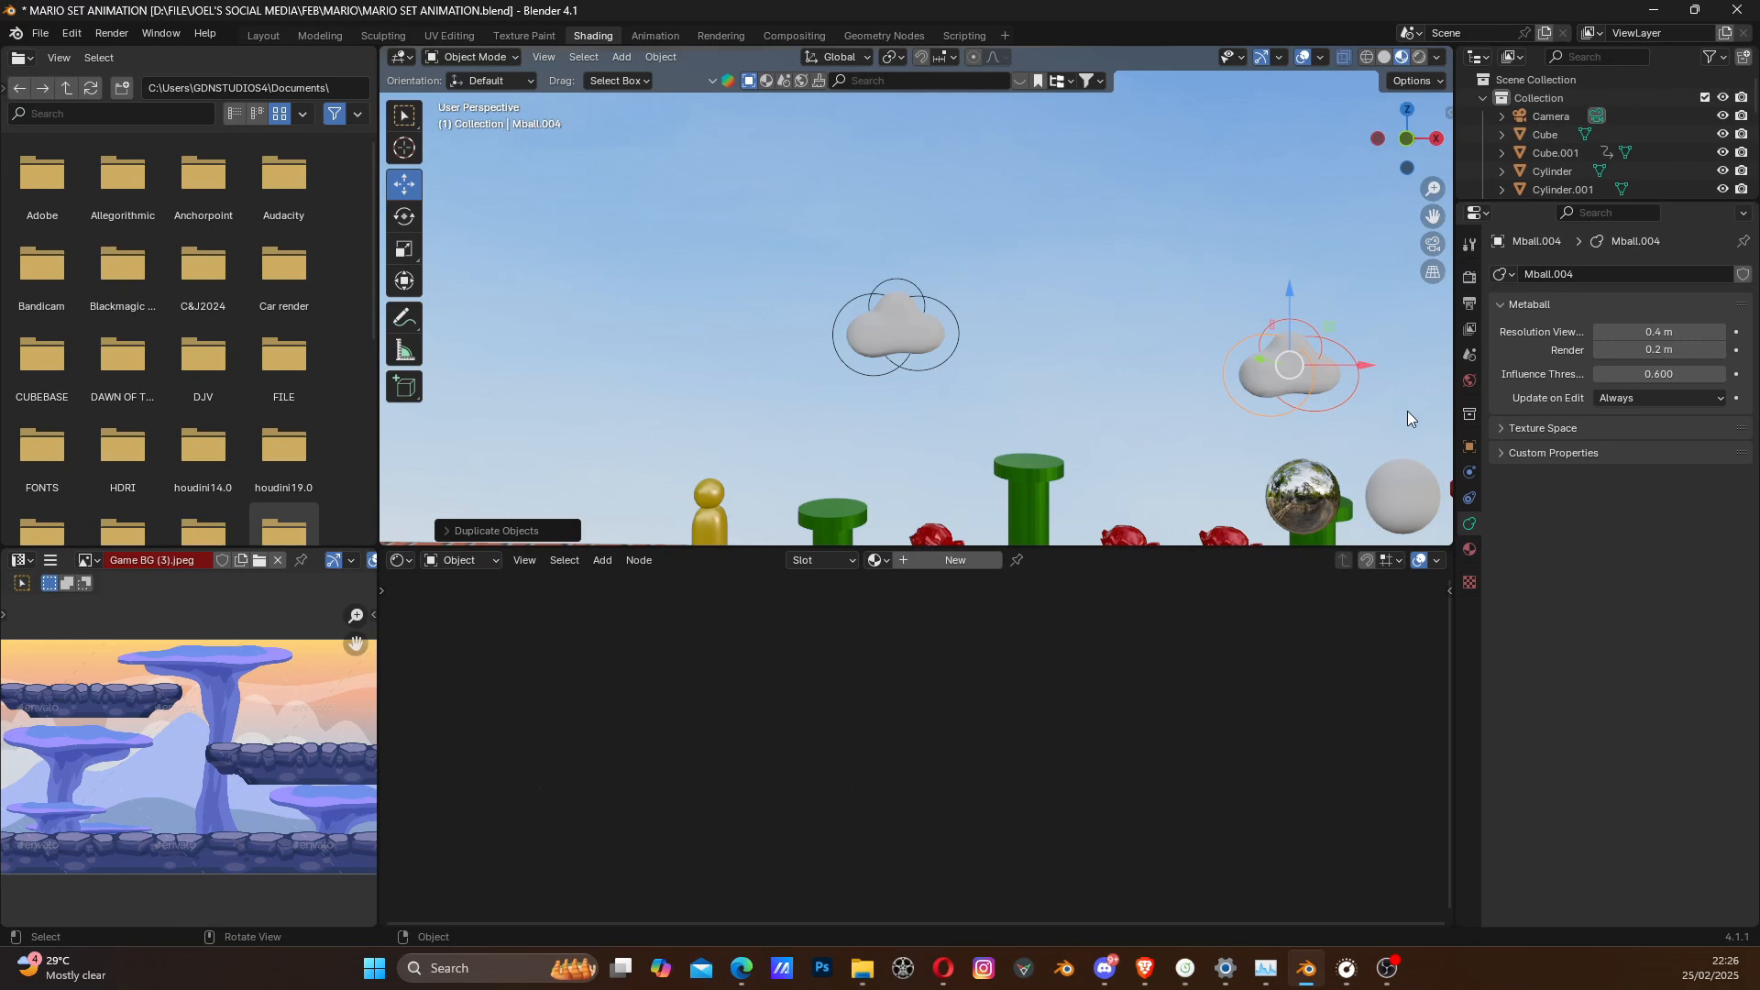
{"action": "key", "text": "s"}
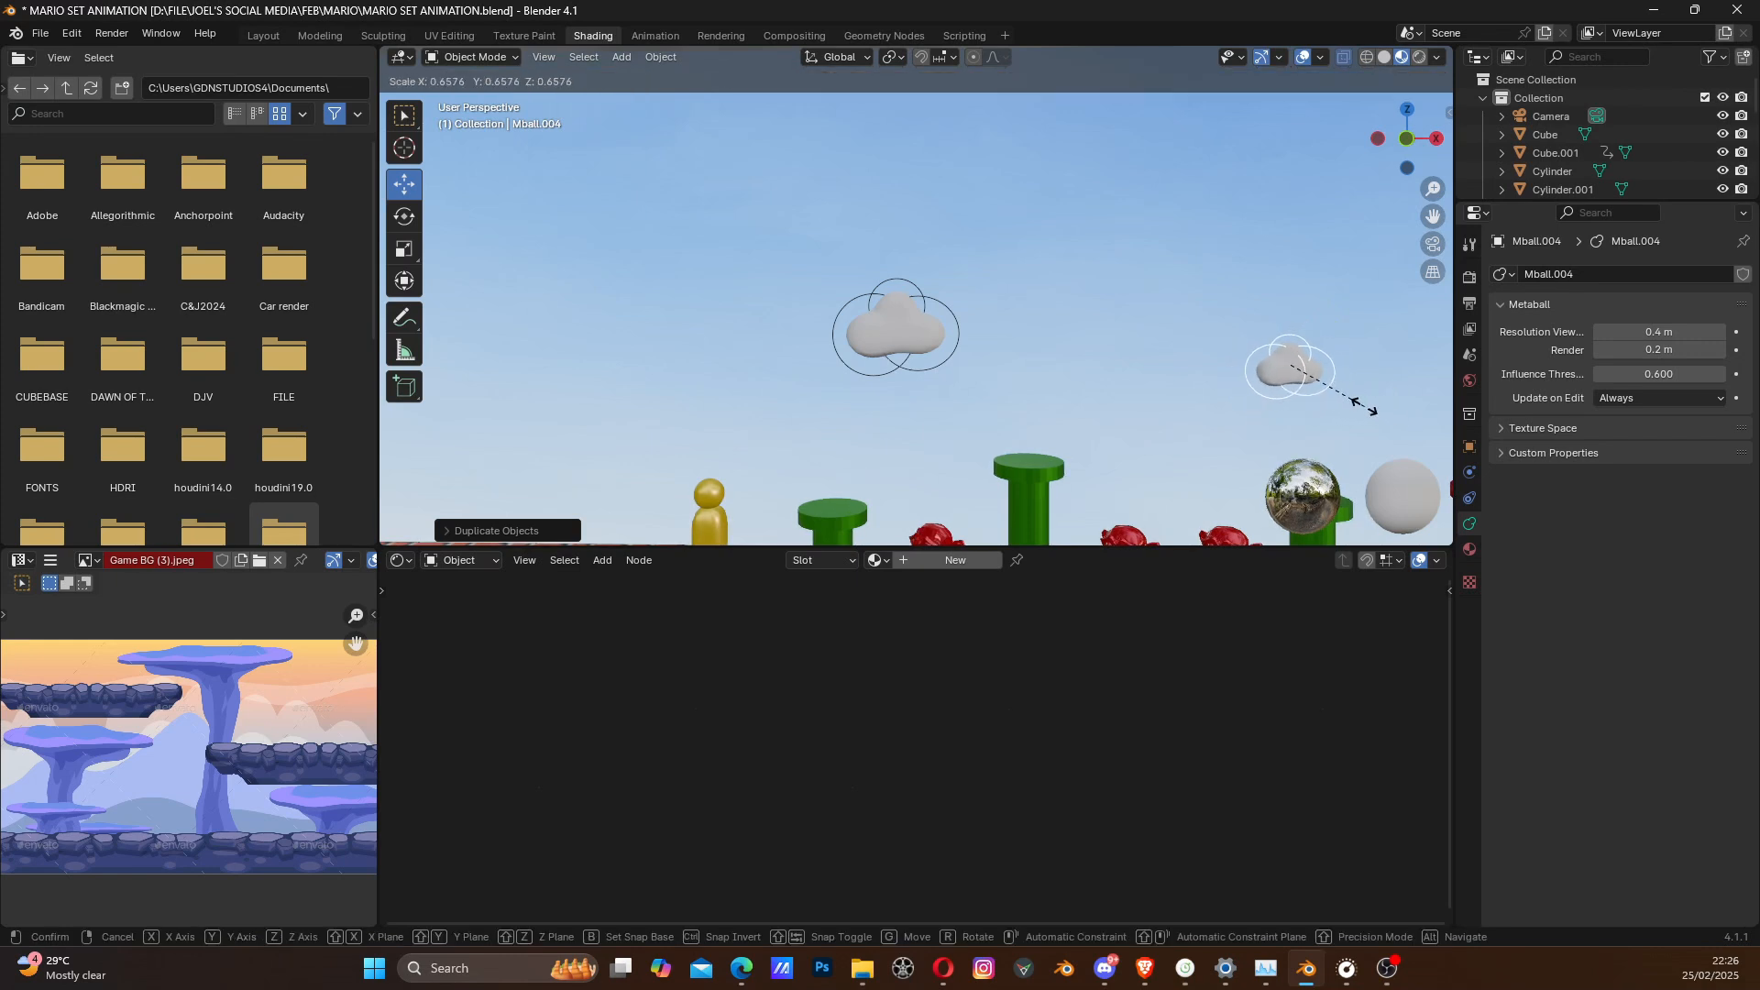
{"action": "left_click", "coordinate": [1363, 406]}
- Duplicate the small cloud to the other side of the original, beyond the yellow character, and scale it to about 1.13
{"action": "scroll", "coordinate": [1358, 404], "scroll_direction": "down", "scroll_amount": 3}
{"action": "middle_click_drag", "start_coordinate": [1304, 372], "coordinate": [1207, 369], "text": "shift"}
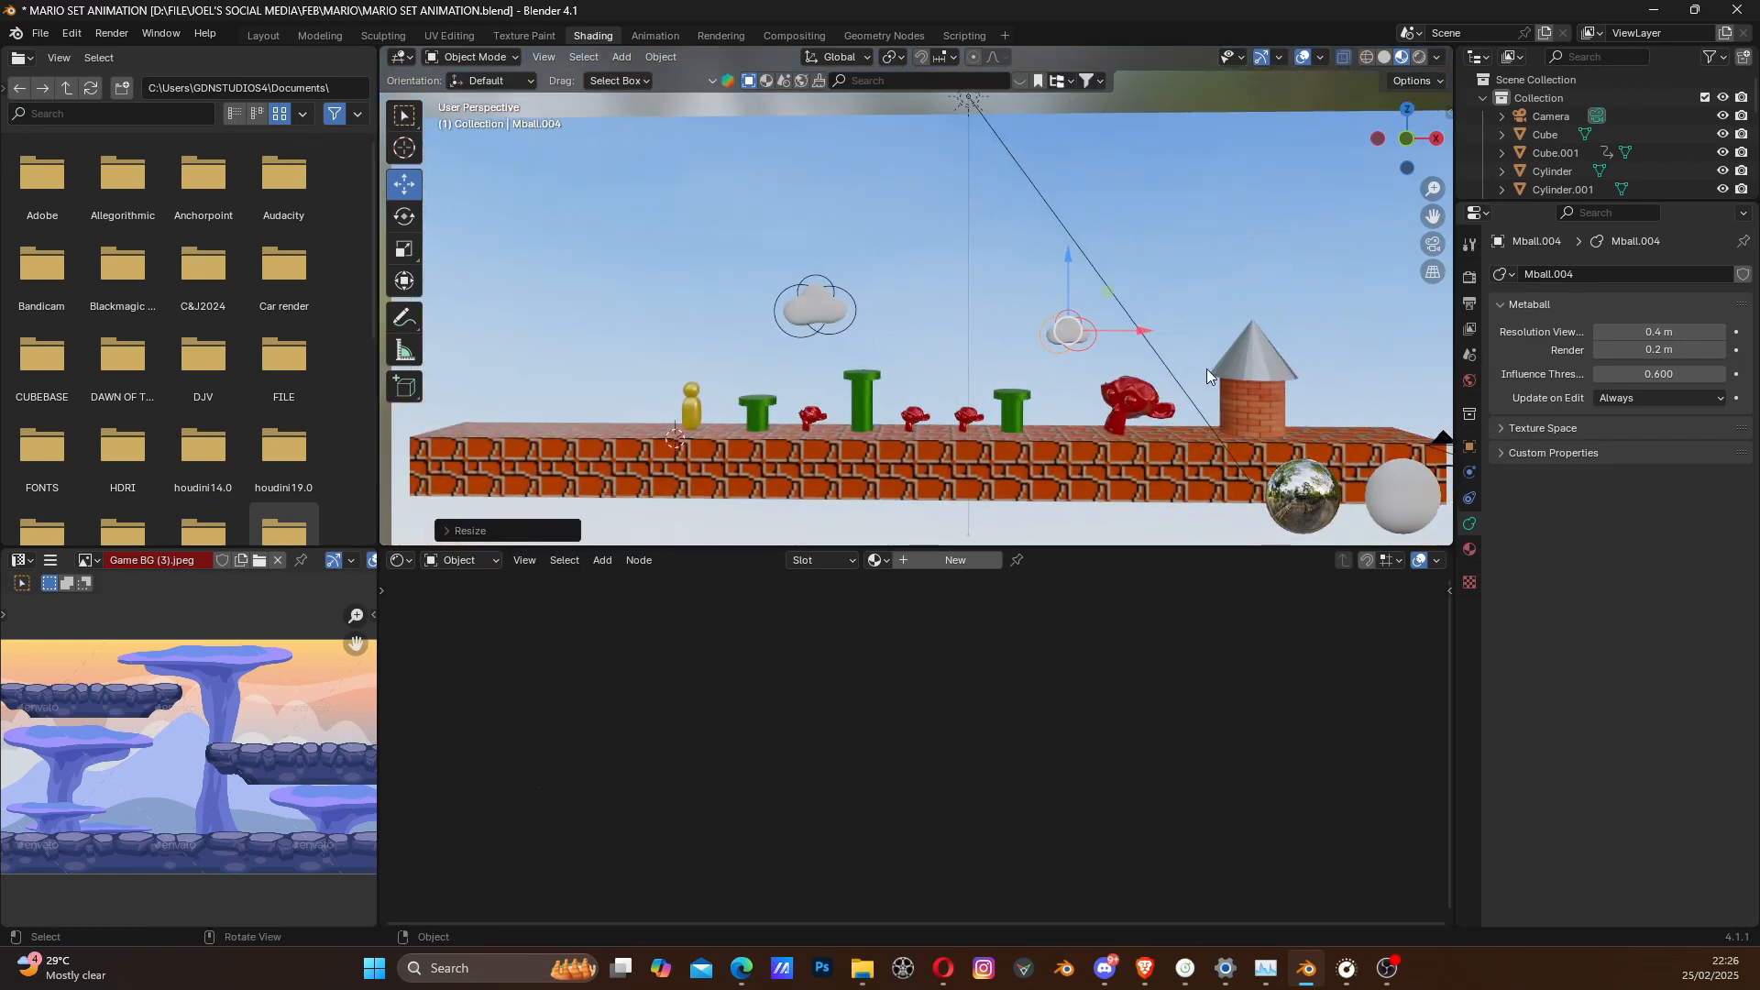
{"action": "key", "text": "shift+d"}
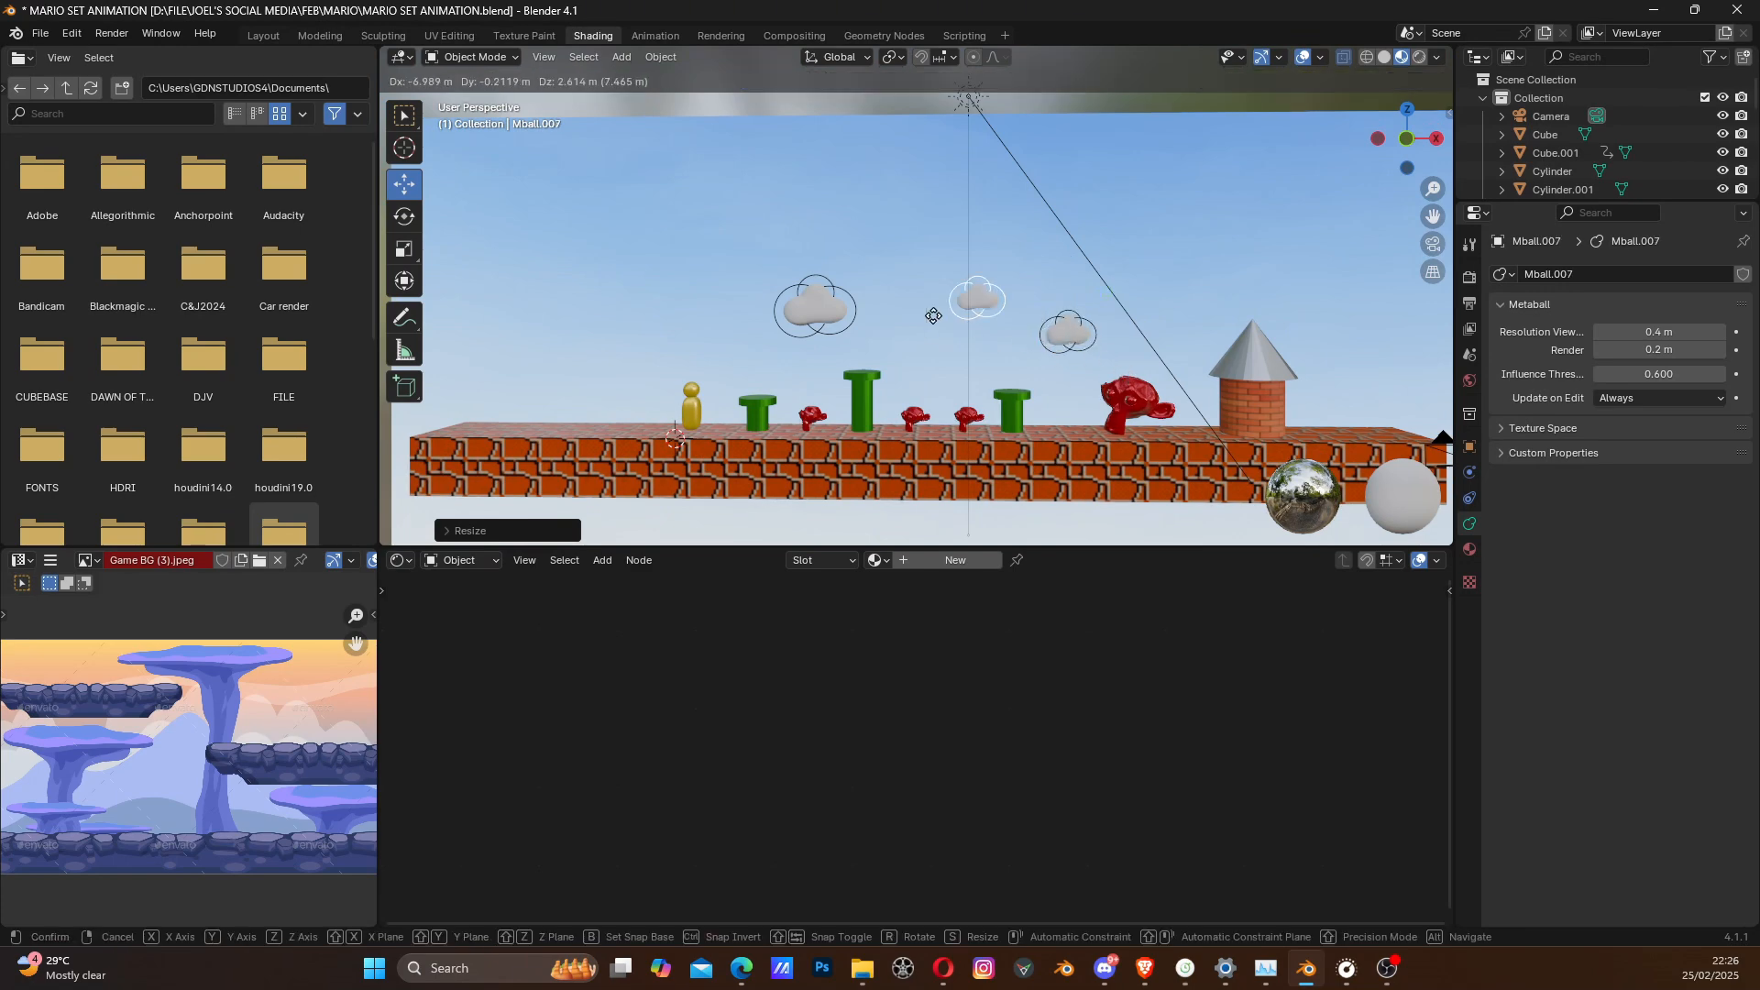
{"action": "left_click", "coordinate": [627, 376]}
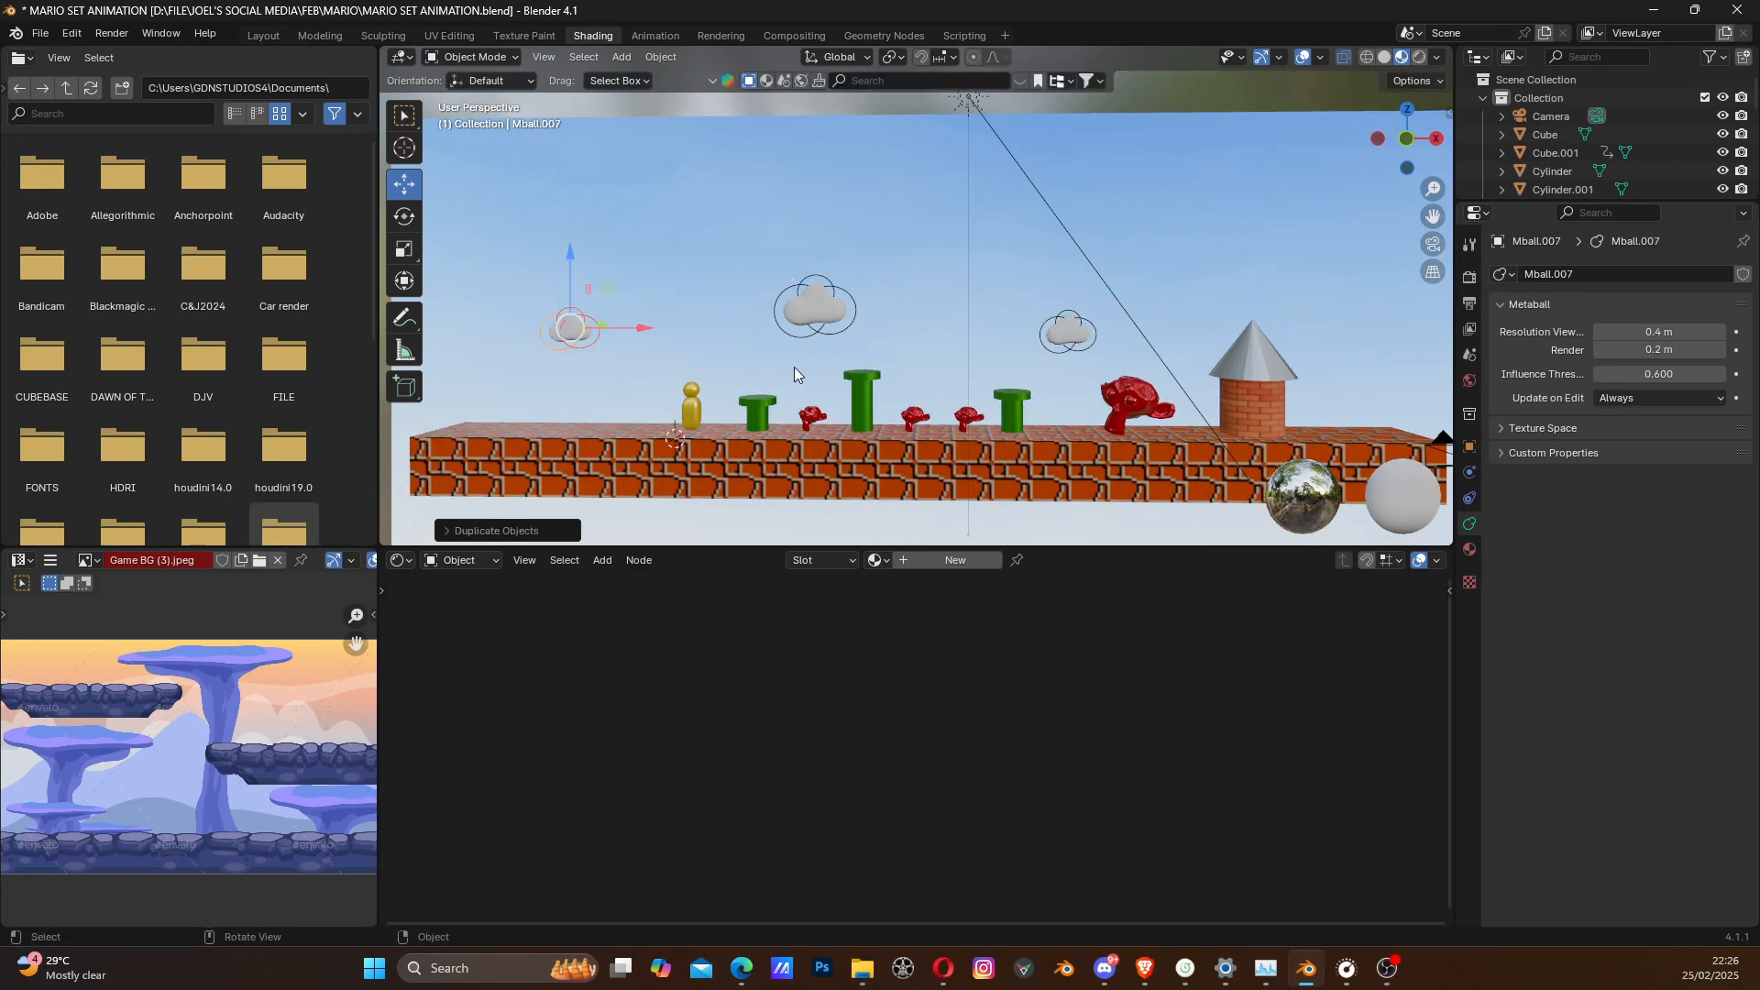
{"action": "key", "text": "s"}
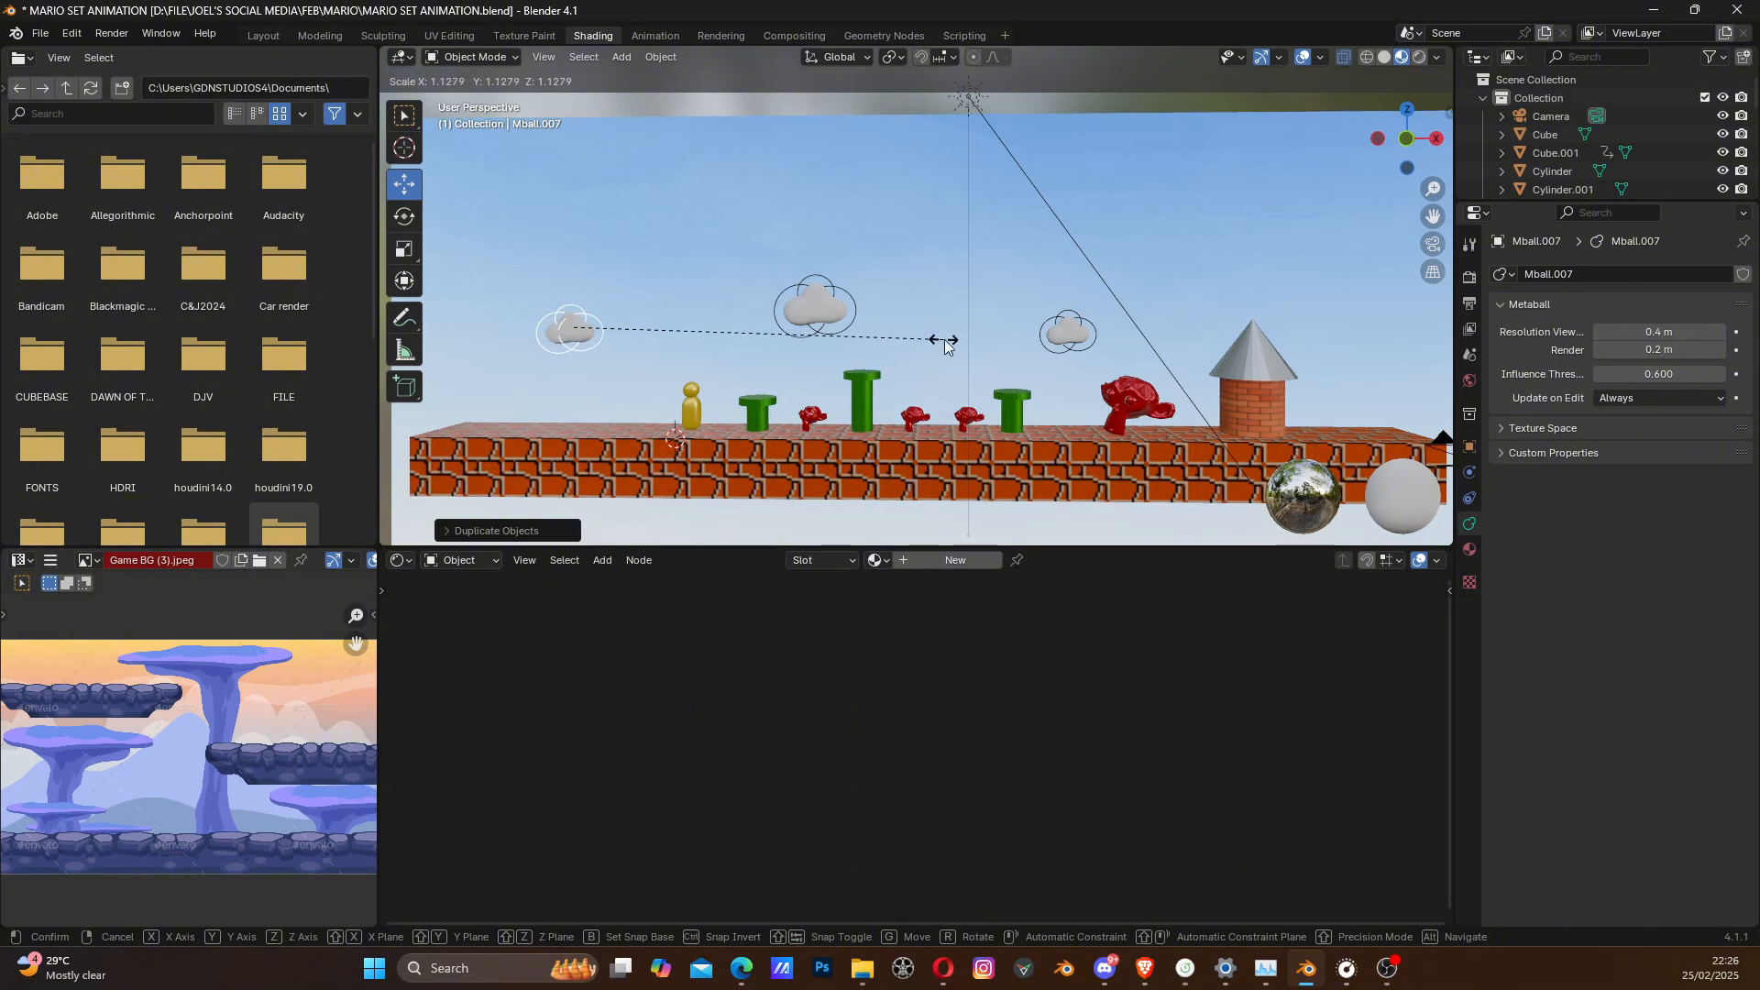
{"action": "left_click", "coordinate": [944, 339]}
- From the front view, duplicate the cloud beyond the yellow character and place the copy in the sky past the castle
{"action": "left_click", "coordinate": [1407, 140]}
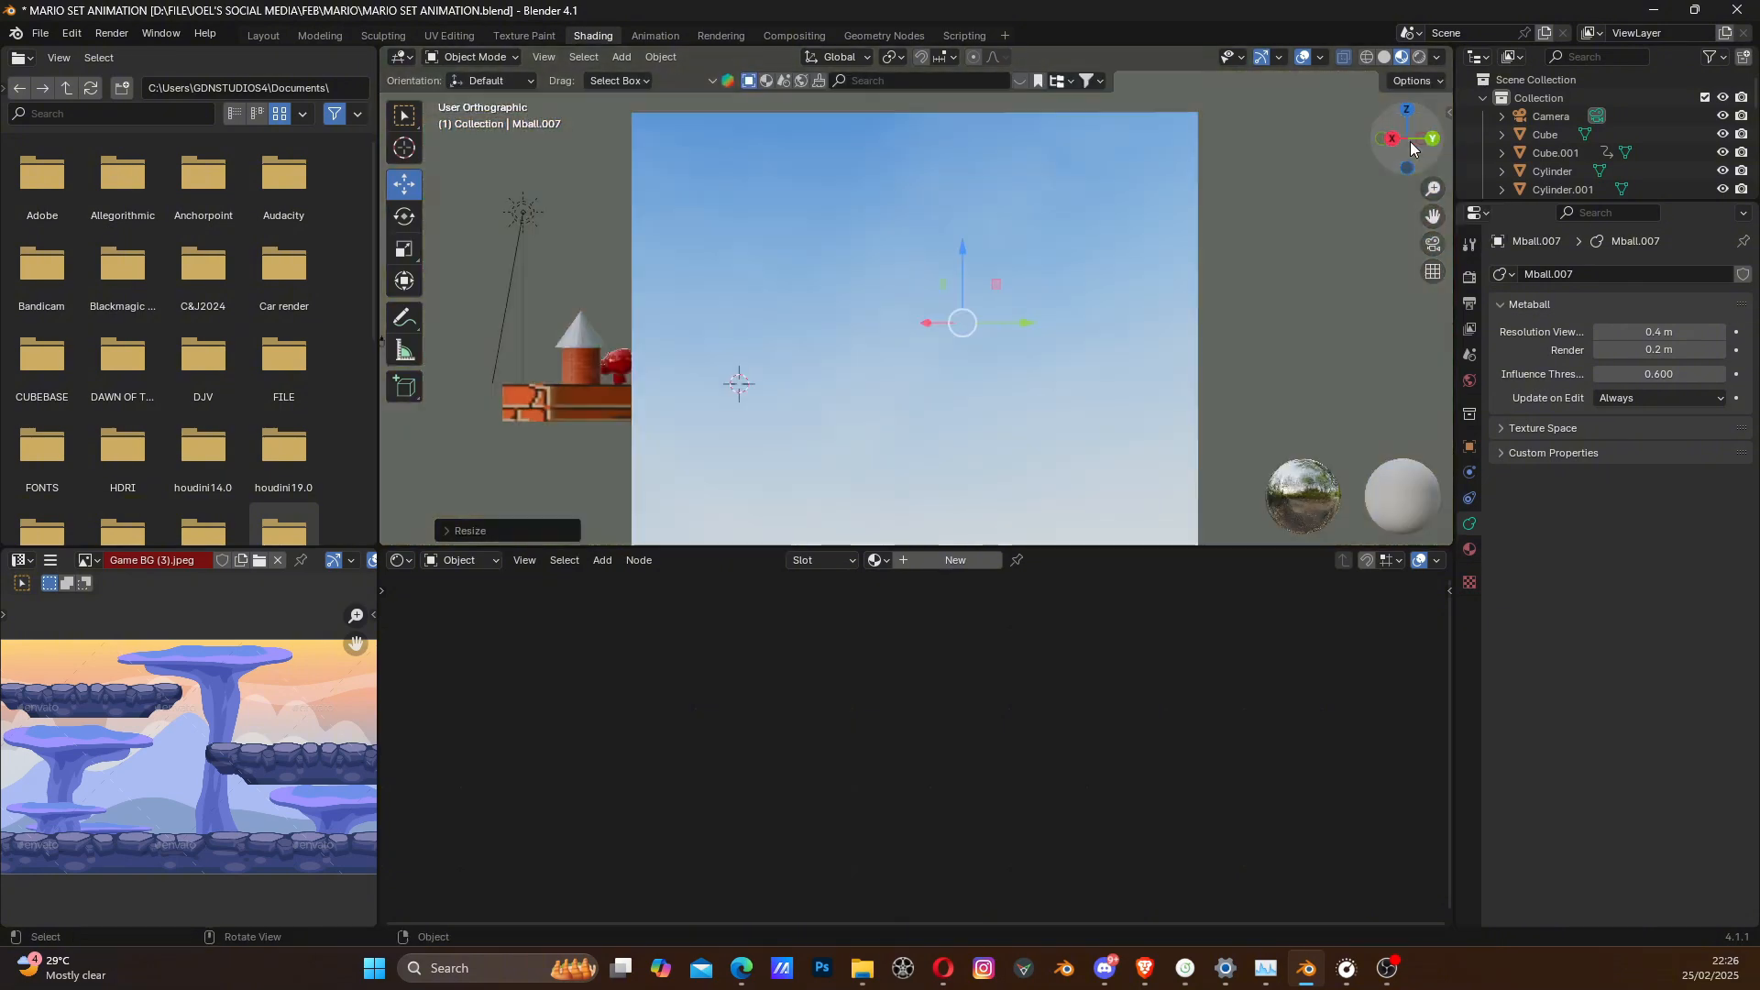
{"action": "left_click", "coordinate": [1406, 140]}
{"action": "scroll", "coordinate": [844, 360], "scroll_direction": "up", "scroll_amount": 1}
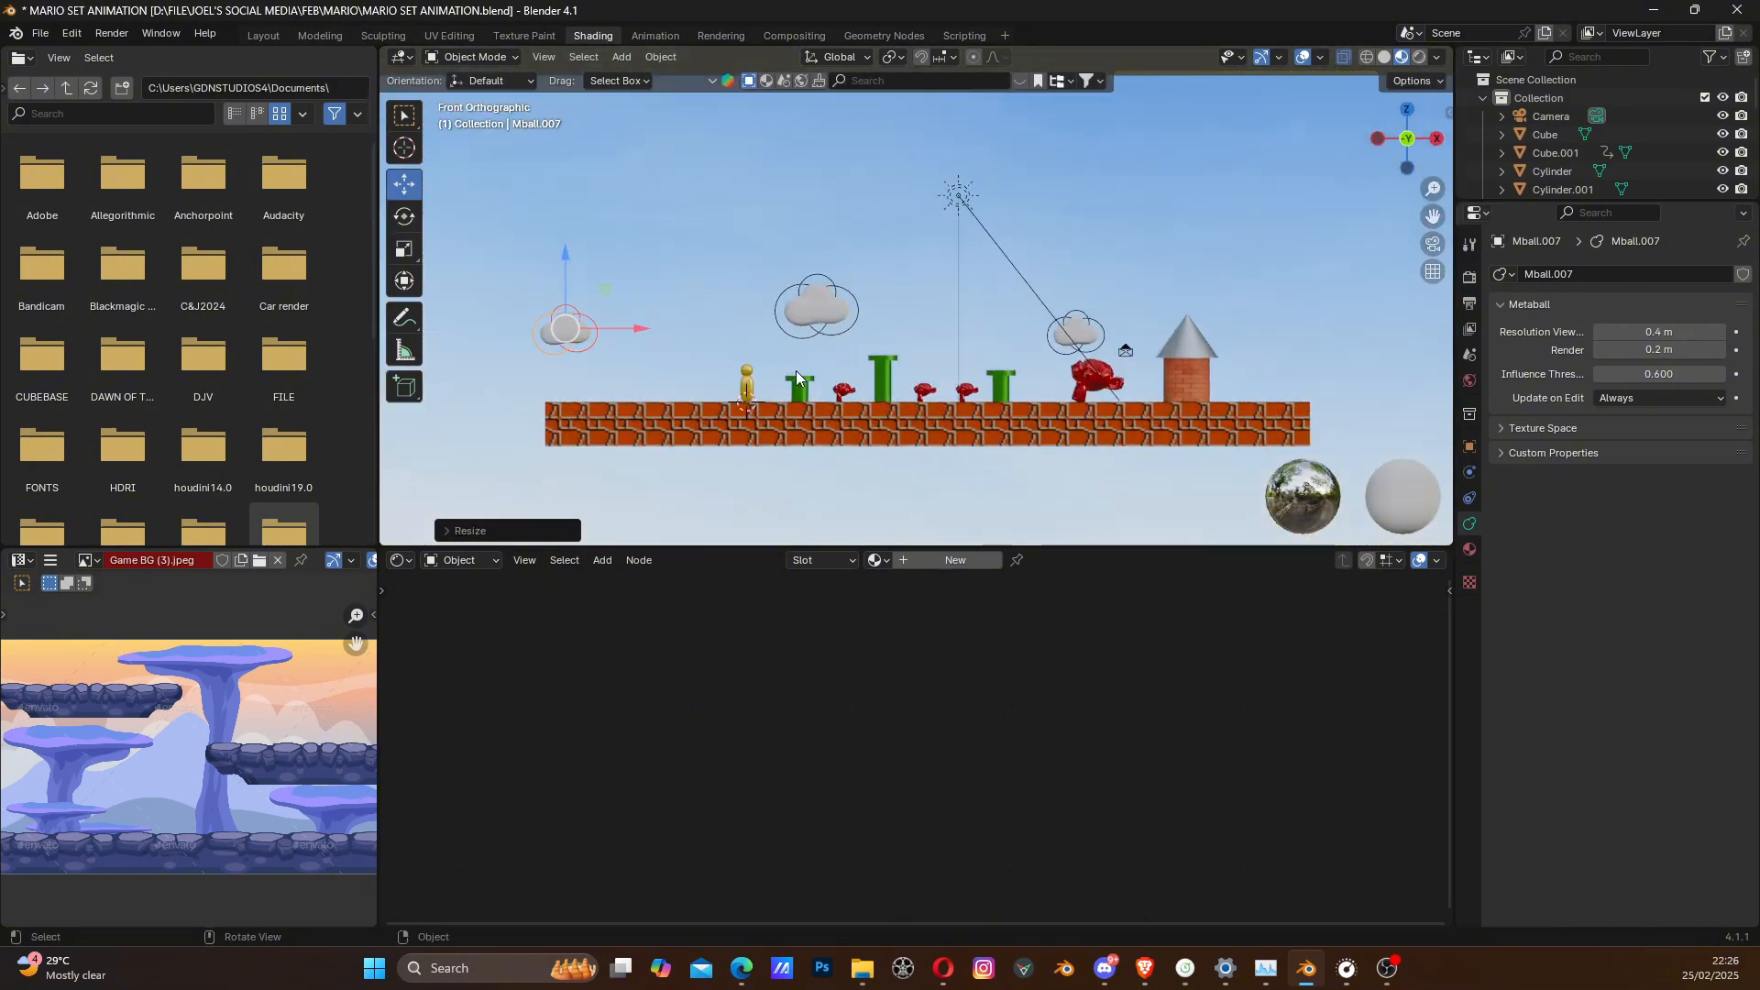
{"action": "middle_click_drag", "start_coordinate": [779, 370], "coordinate": [809, 371], "text": "shift"}
{"action": "key", "text": "shift+d"}
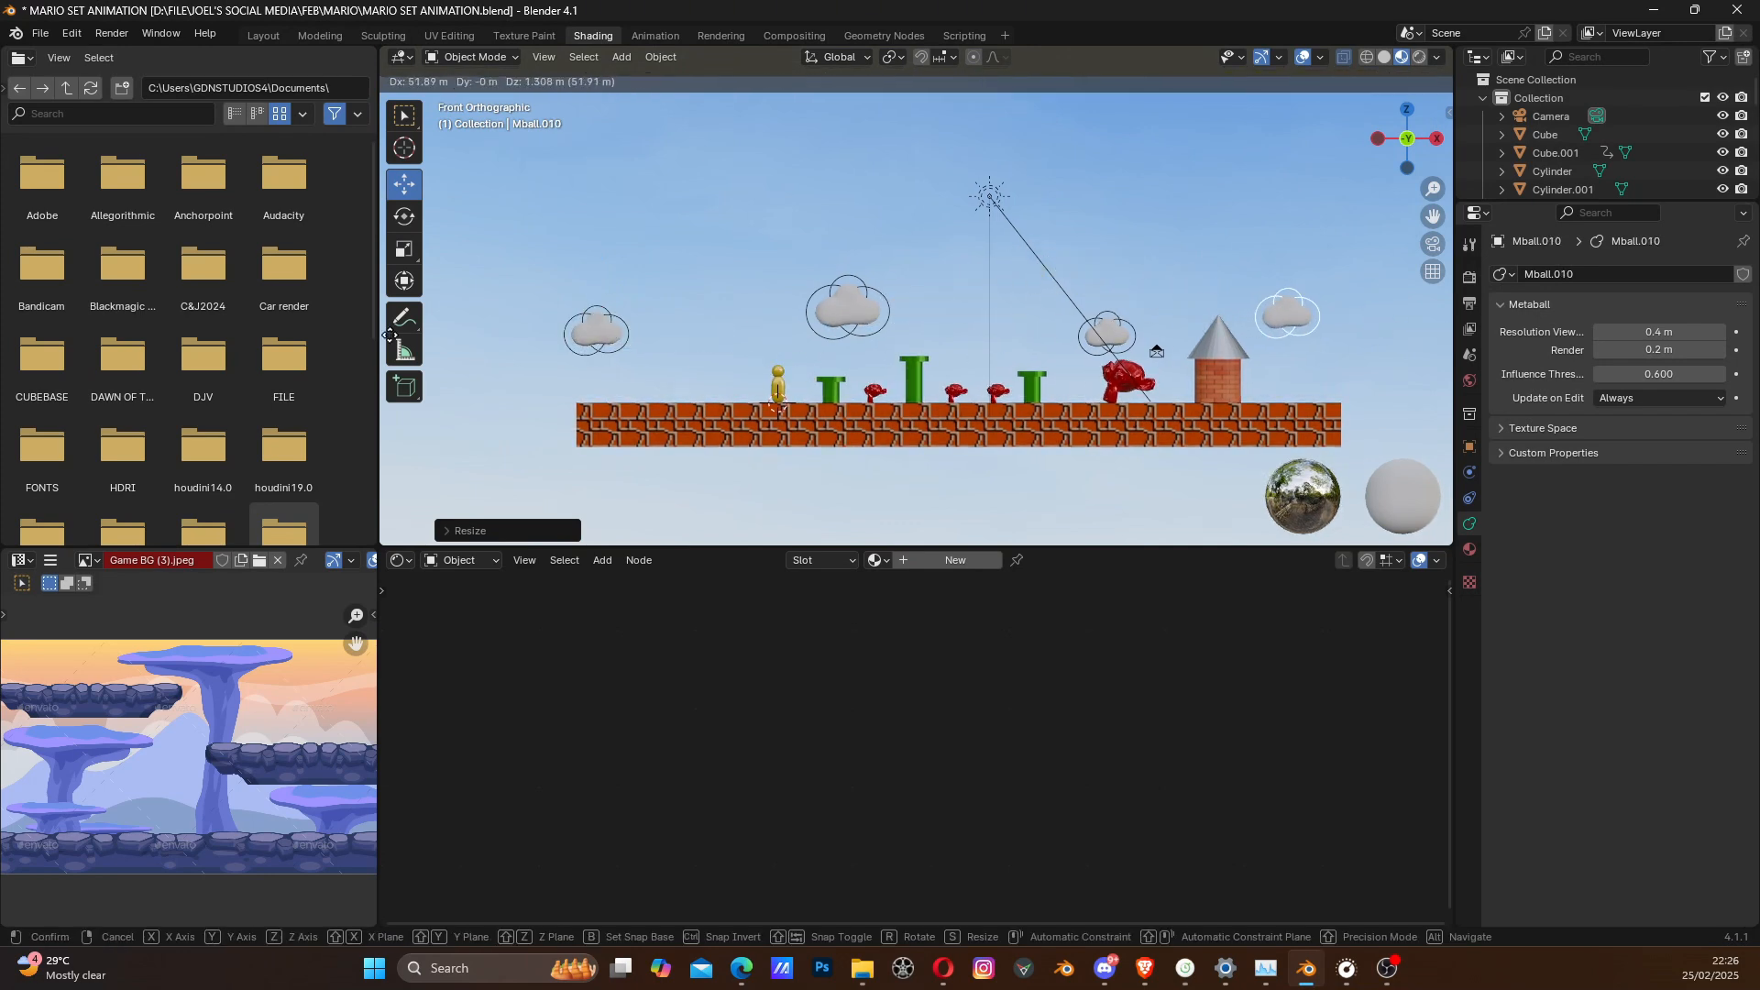
{"action": "left_click", "coordinate": [436, 337]}
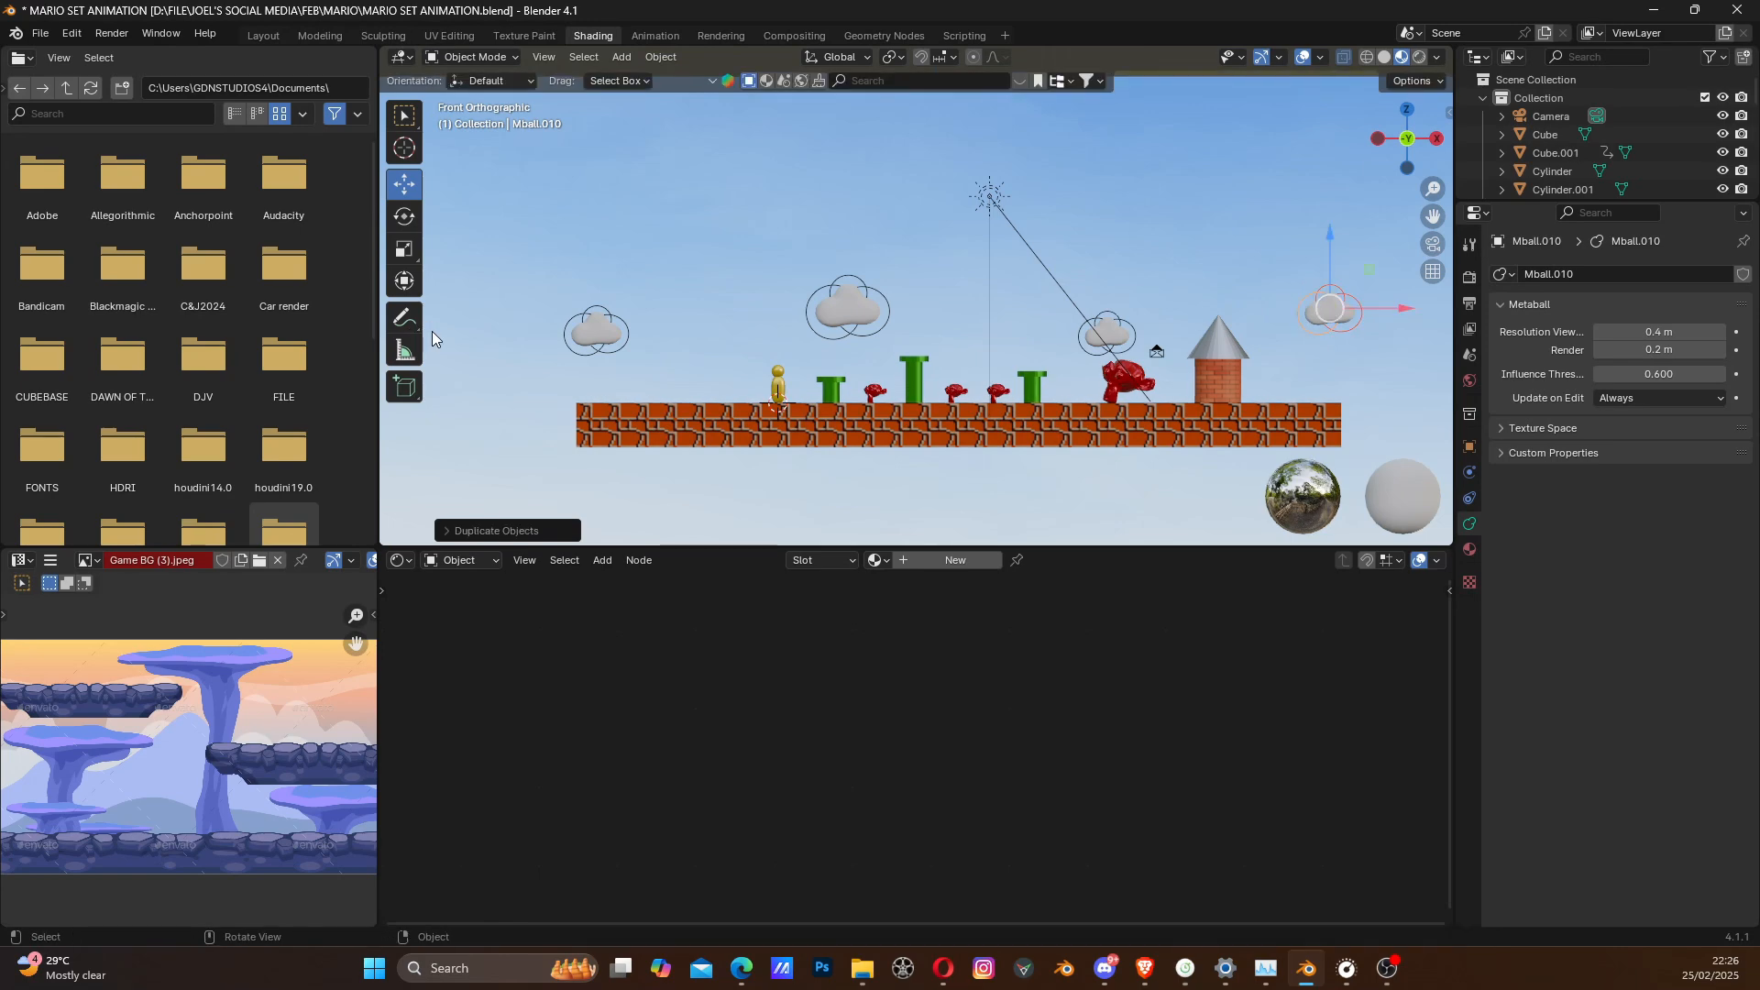
- Select the base metaball of the original cloud and create a new material for it
{"action": "scroll", "coordinate": [818, 360], "scroll_direction": "down", "scroll_amount": 1}
{"action": "scroll", "coordinate": [818, 360], "scroll_direction": "up", "scroll_amount": 3}
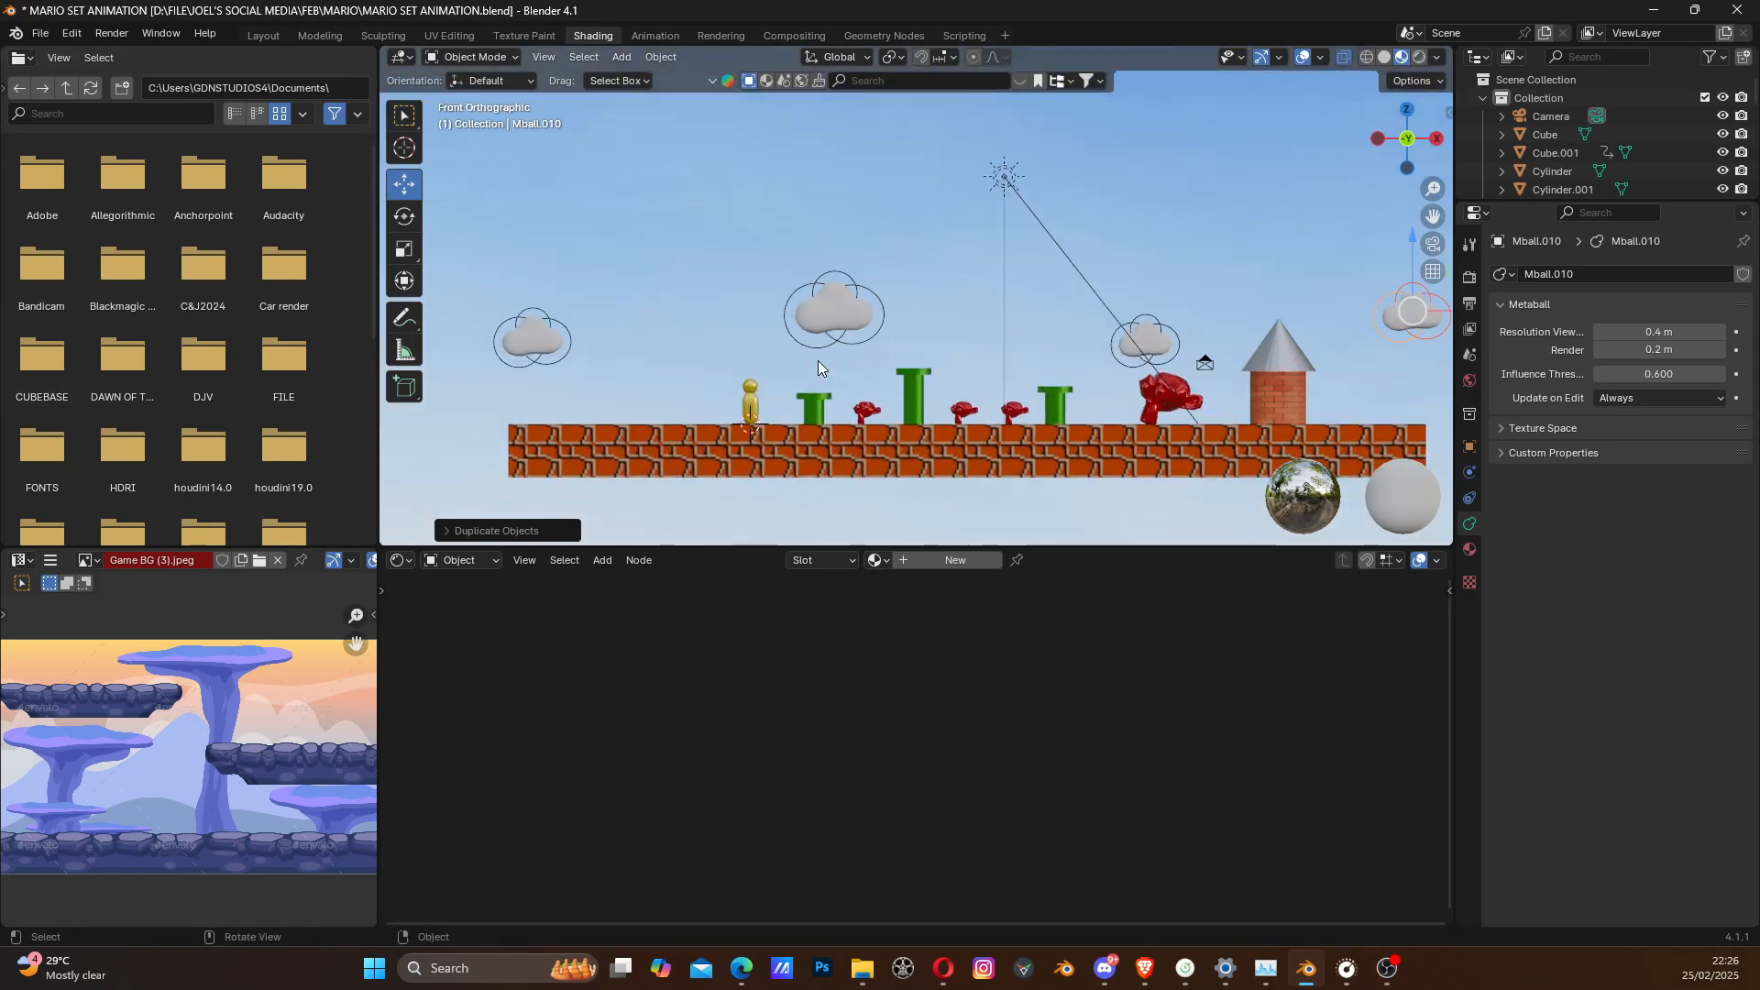
{"action": "middle_click_drag", "start_coordinate": [862, 363], "coordinate": [812, 361]}
{"action": "scroll", "coordinate": [812, 361], "scroll_direction": "down", "scroll_amount": 5}
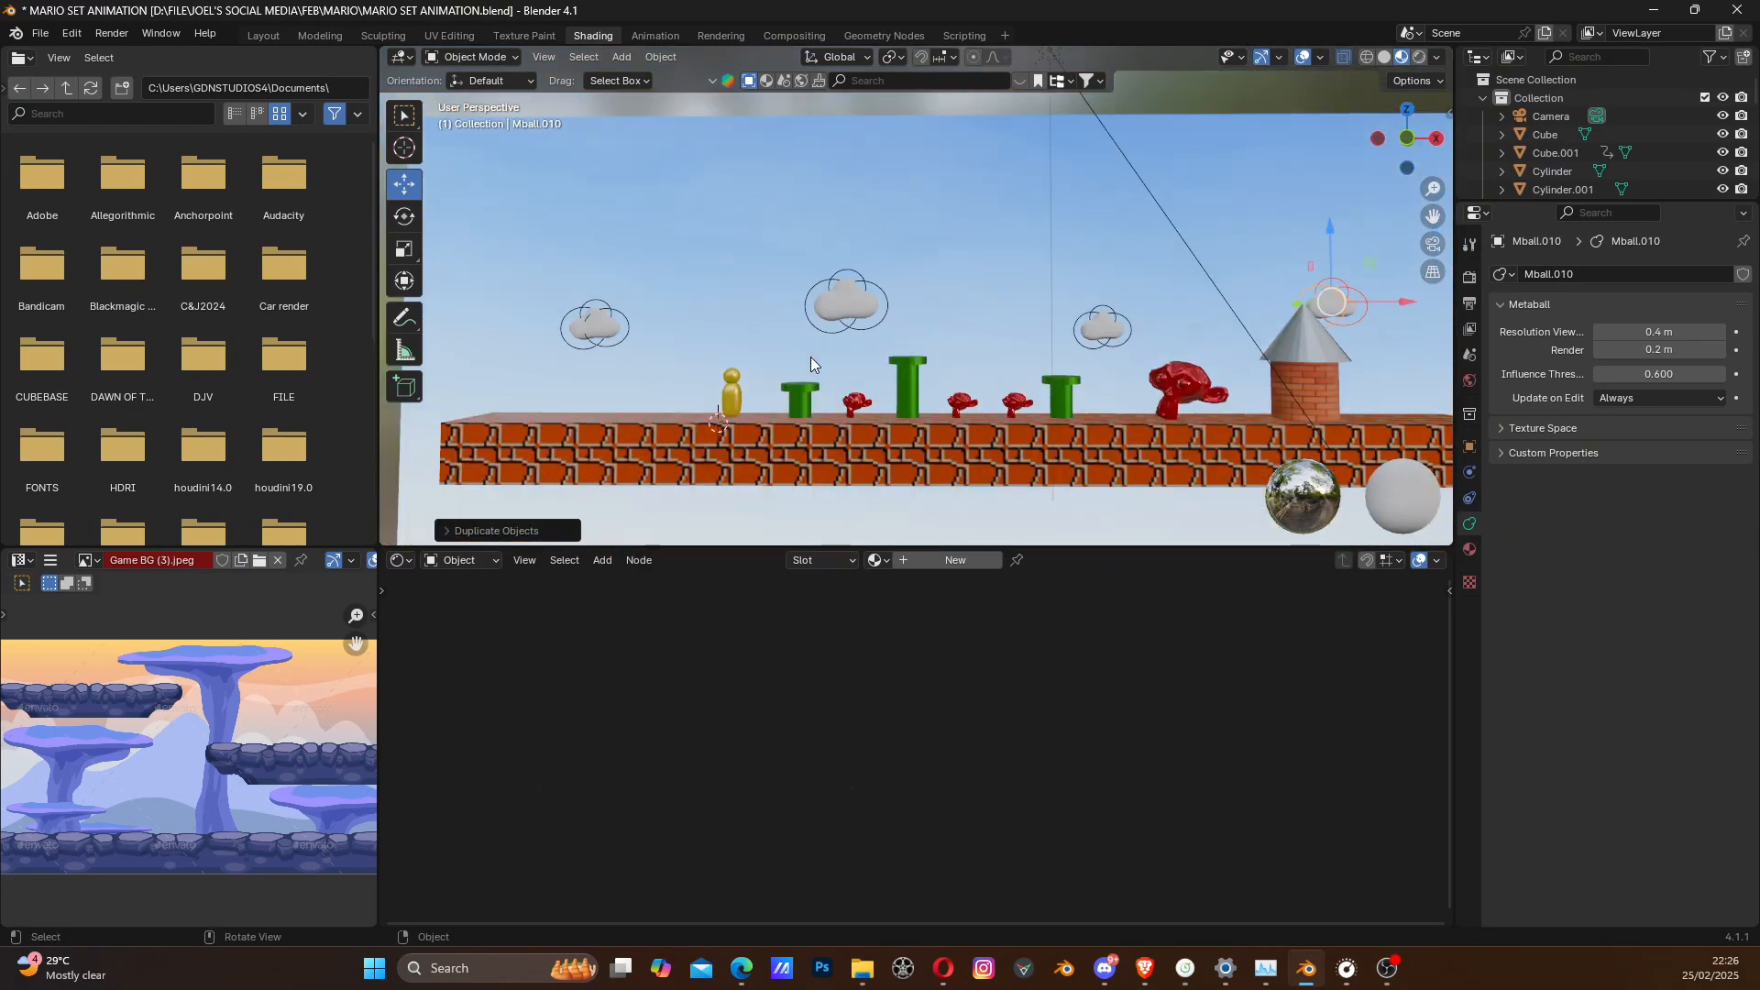
{"action": "scroll", "coordinate": [811, 356], "scroll_direction": "up", "scroll_amount": 3}
{"action": "left_click", "coordinate": [820, 297]}
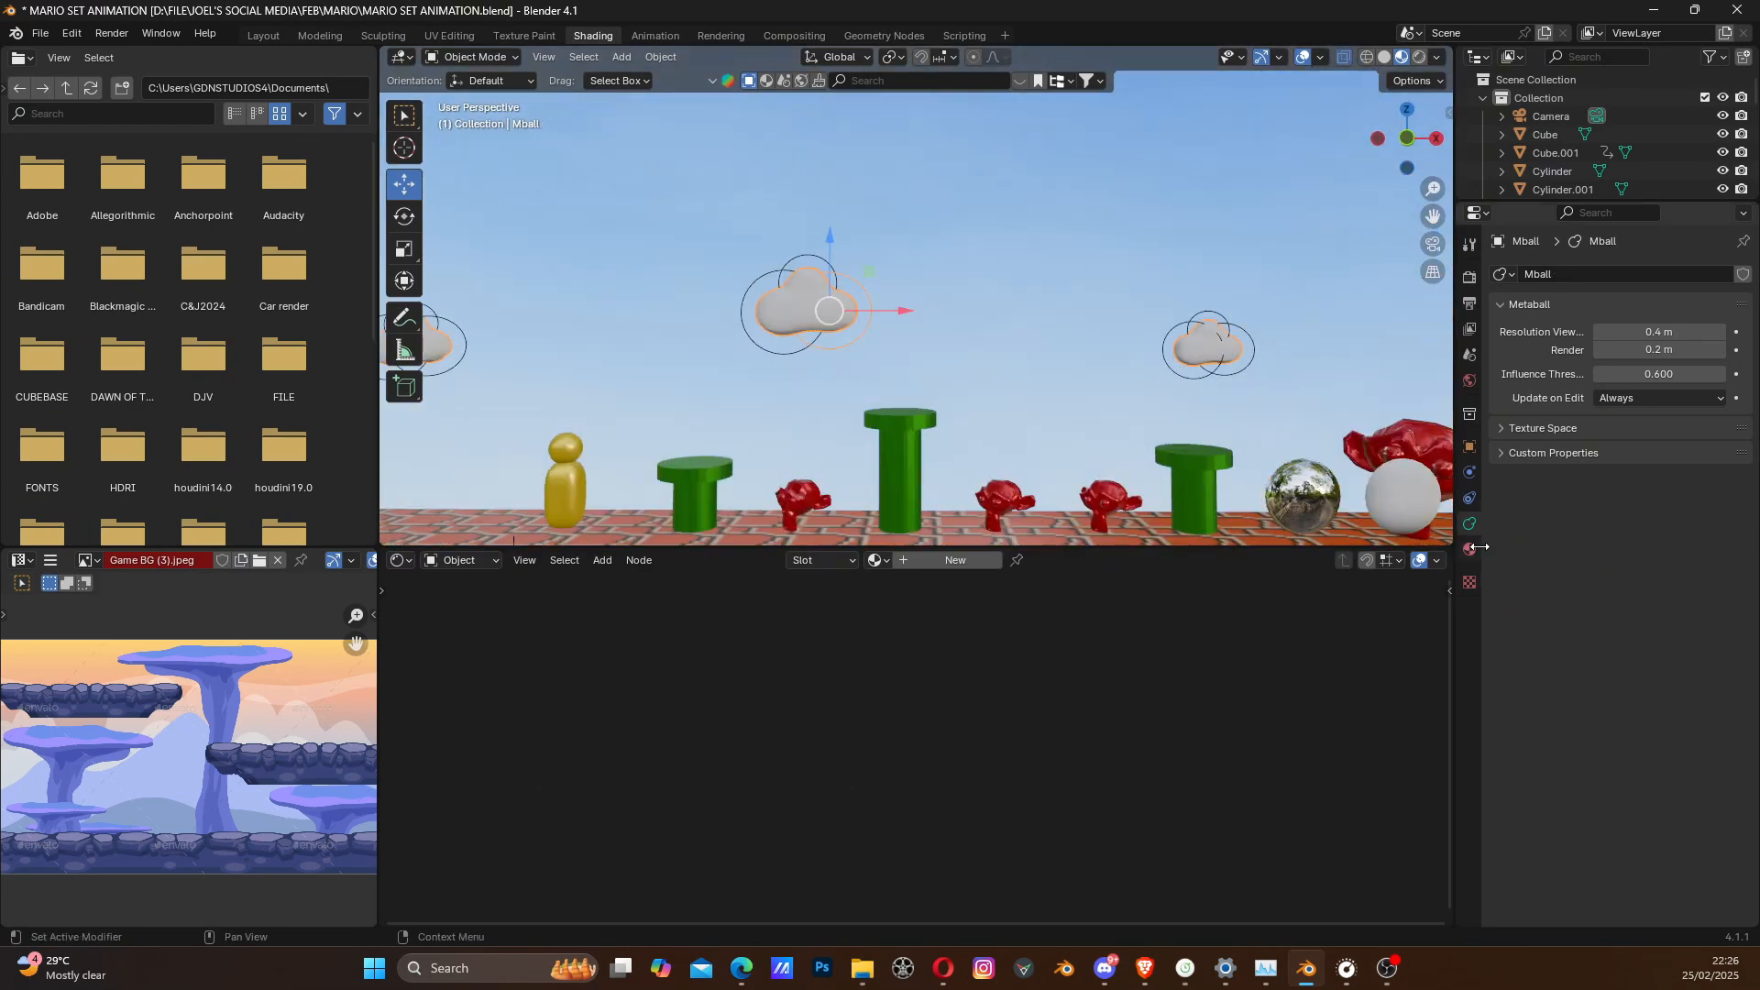
{"action": "scroll", "coordinate": [815, 323], "scroll_direction": "up", "scroll_amount": 4}
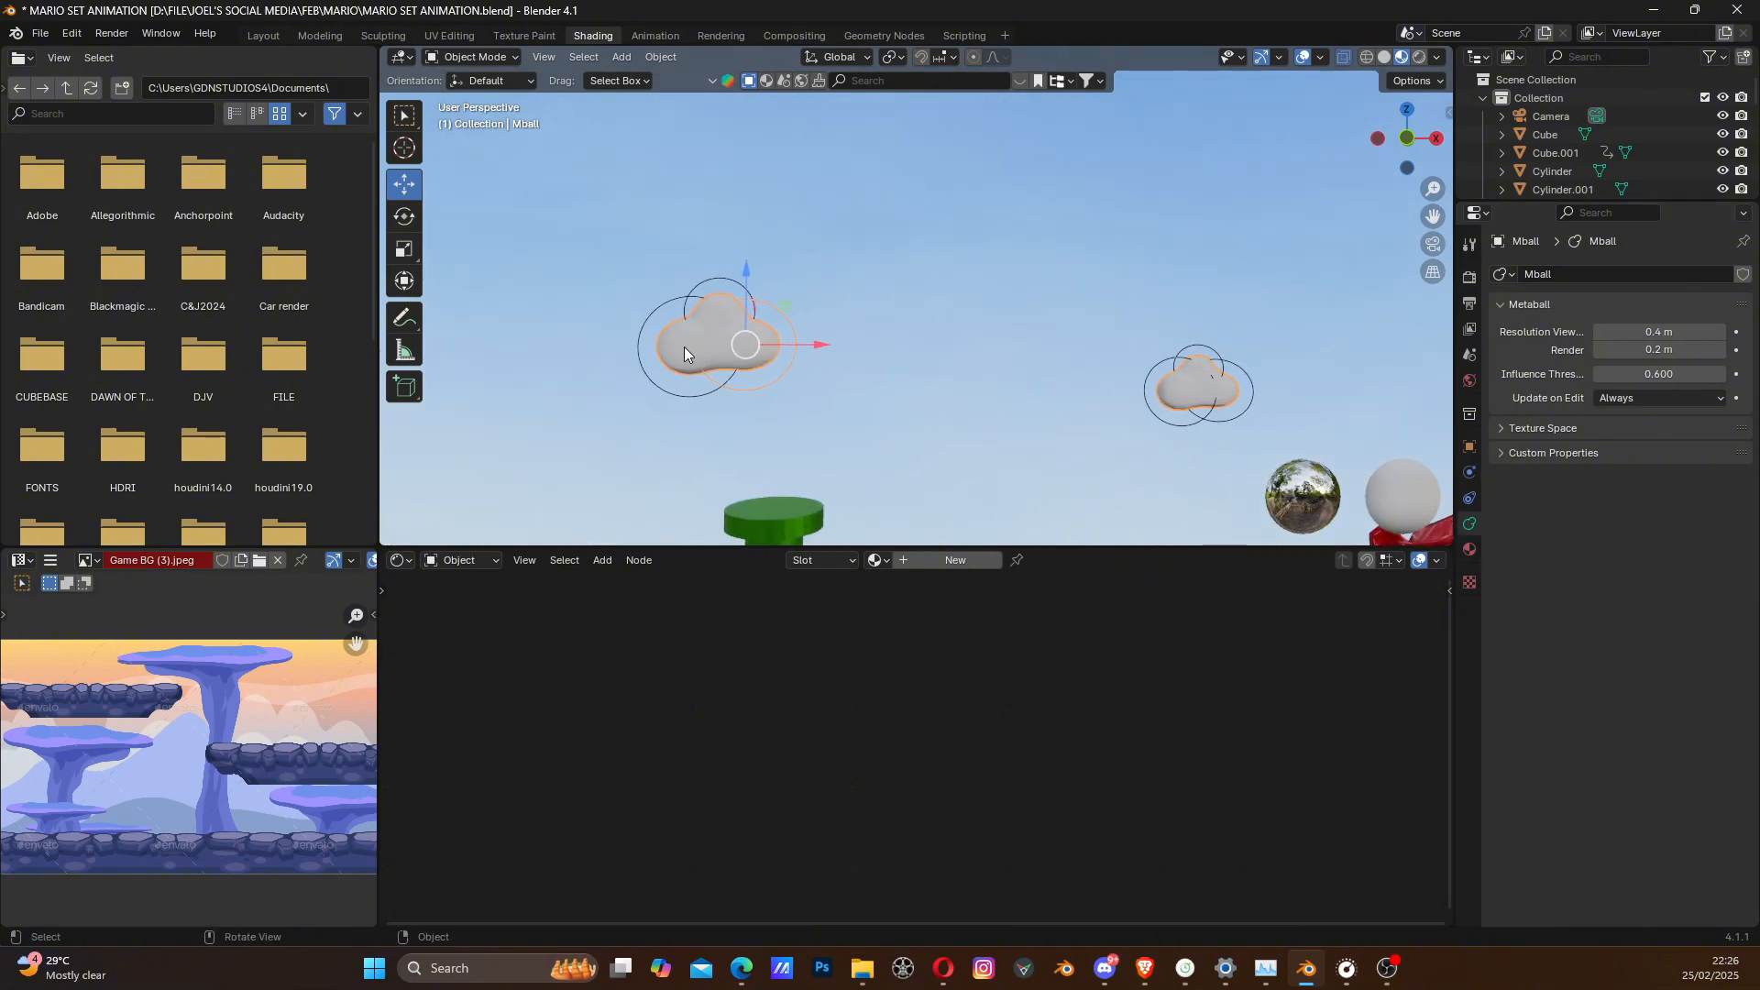
{"action": "scroll", "coordinate": [738, 346], "scroll_direction": "up", "scroll_amount": 2}
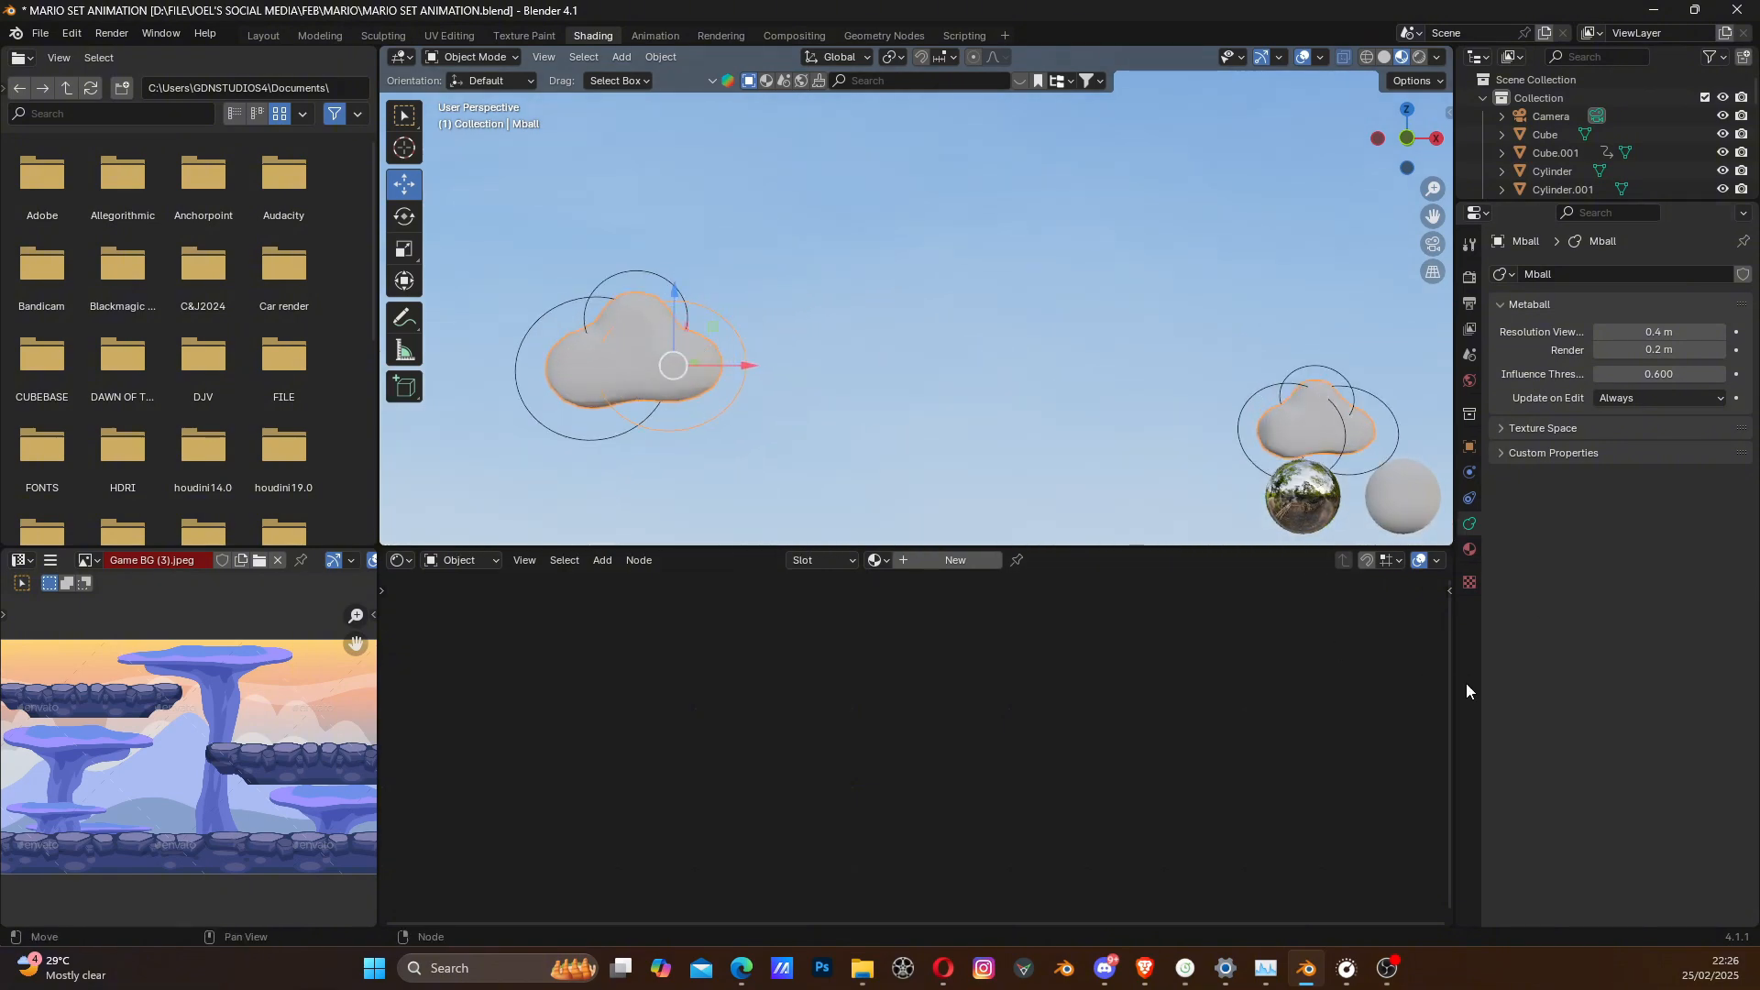
{"action": "left_click", "coordinate": [1471, 550]}
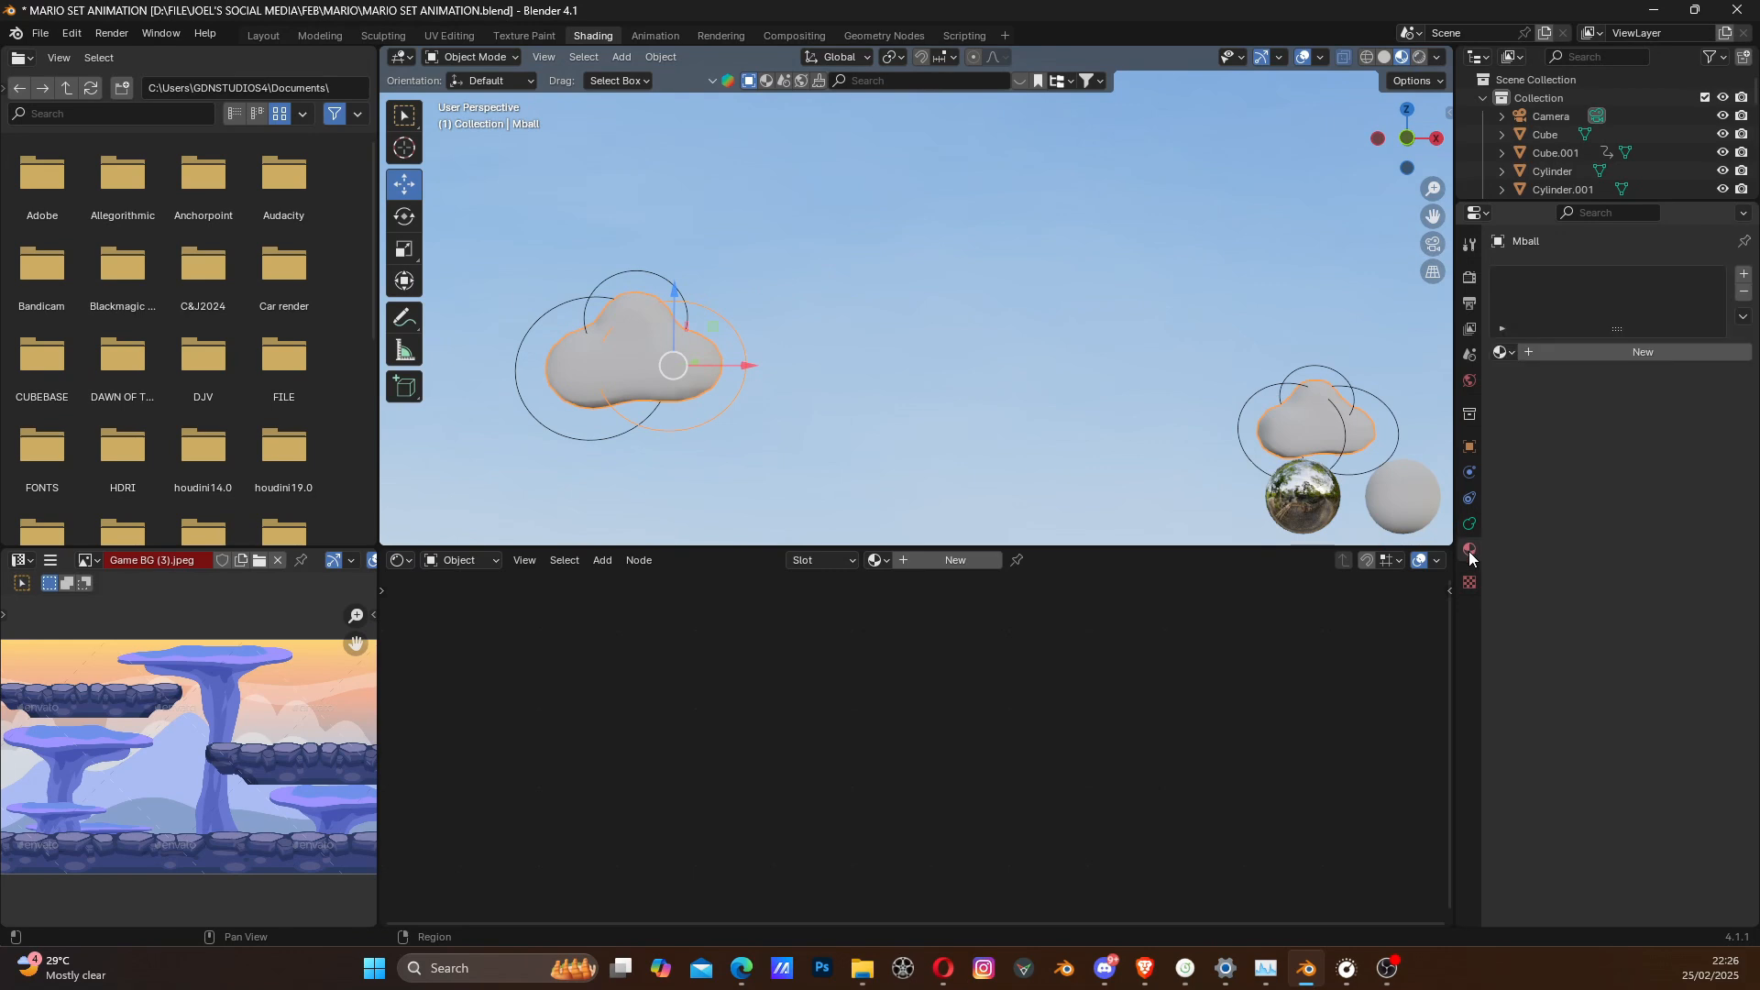
{"action": "left_click", "coordinate": [1580, 356]}
- Try pink and blue base colours on the cloud material
{"action": "left_click", "coordinate": [1633, 499]}
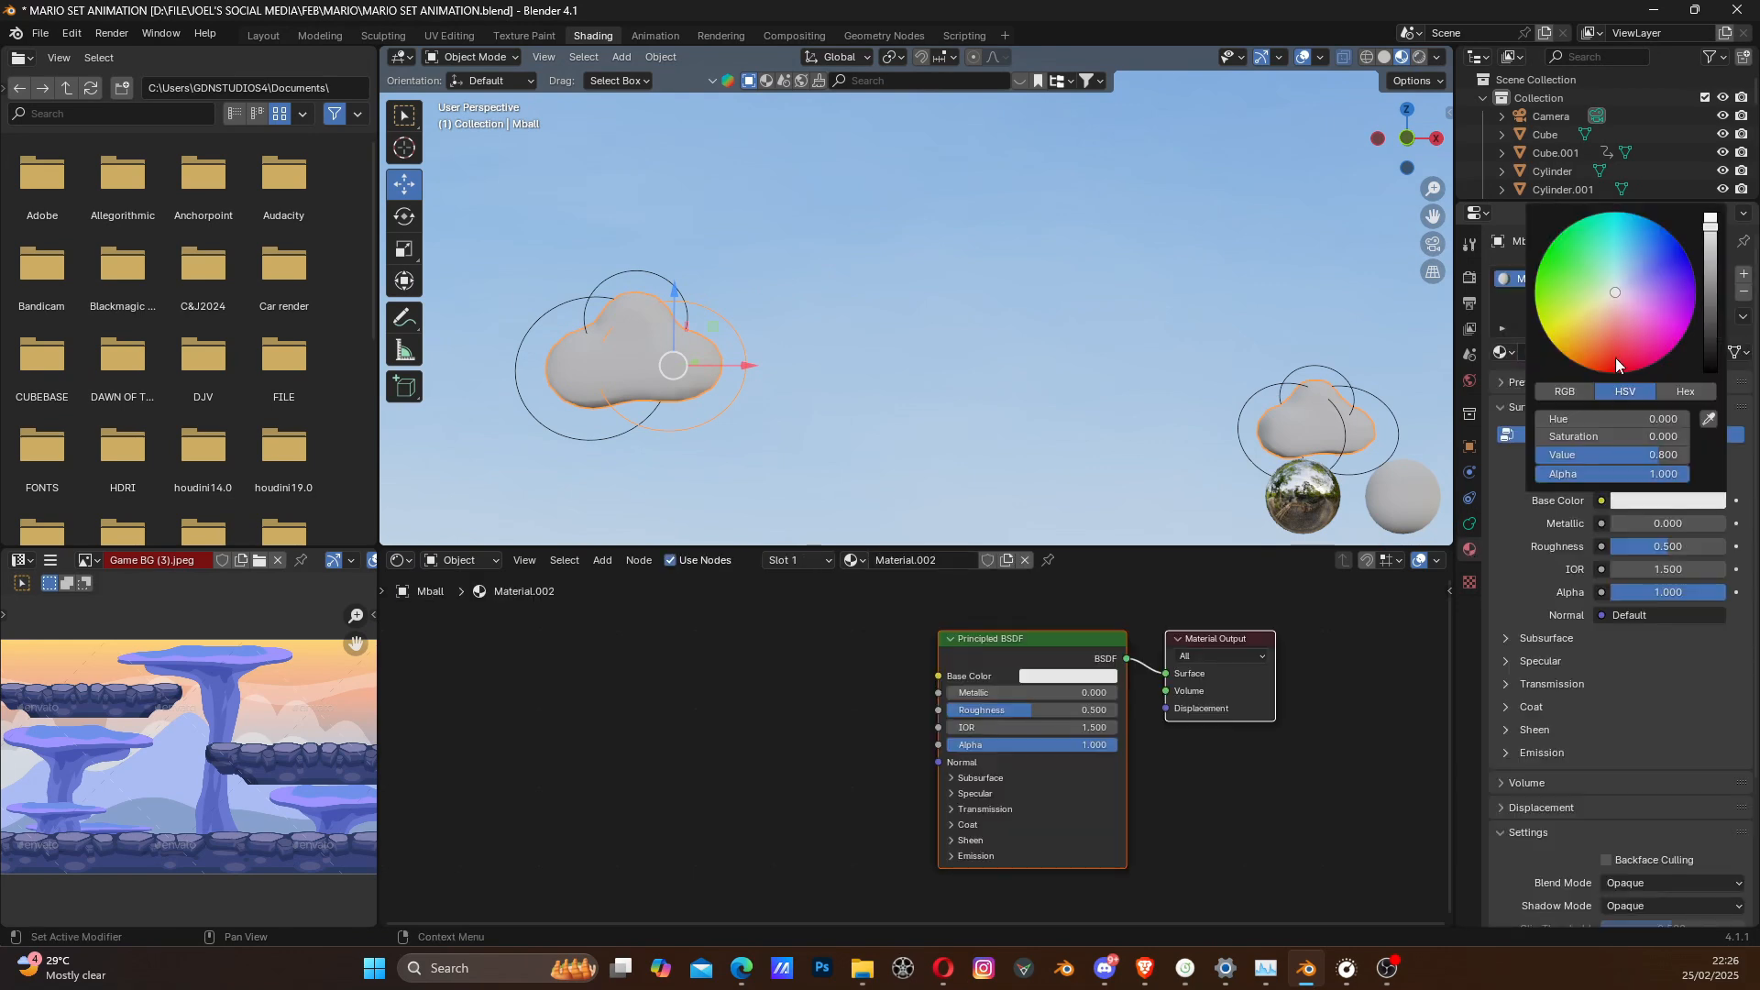
{"action": "mouse_move", "coordinate": [1615, 358]}
{"action": "left_mouse_down"}
{"action": "mouse_move", "coordinate": [1615, 316]}
{"action": "mouse_move", "coordinate": [1622, 332]}
{"action": "left_mouse_up"}
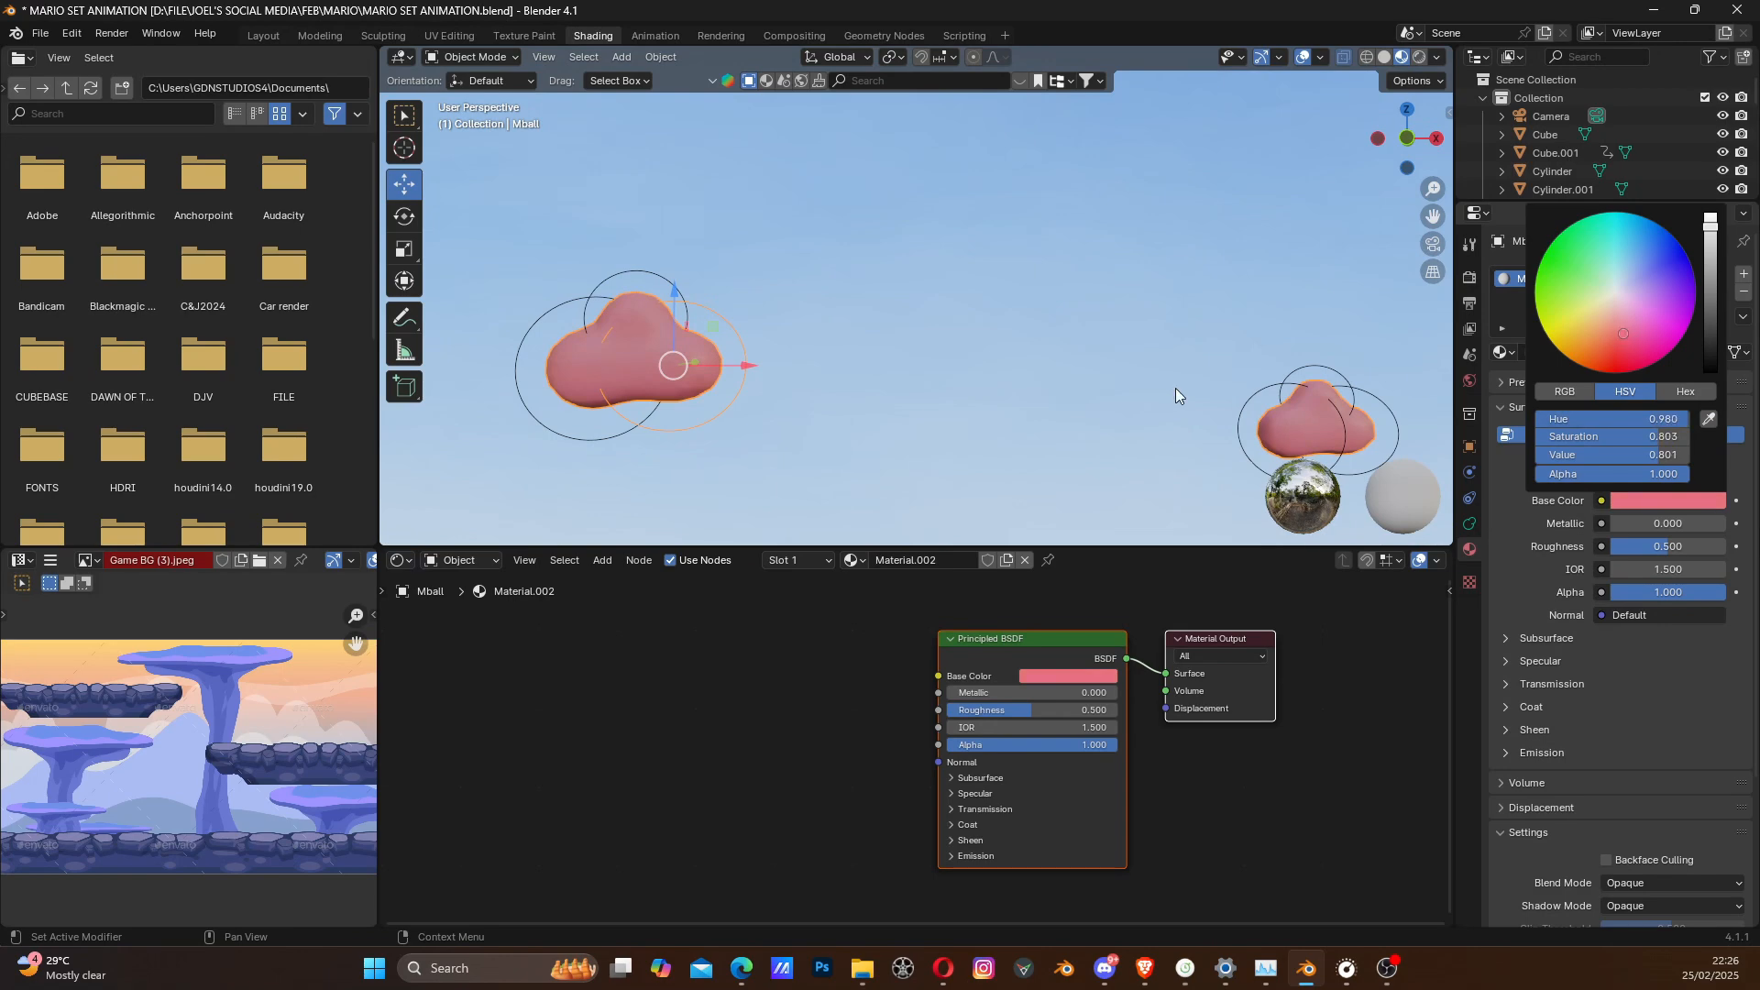
{"action": "scroll", "coordinate": [902, 379], "scroll_direction": "down", "scroll_amount": 5}
{"action": "scroll", "coordinate": [898, 380], "scroll_direction": "up", "scroll_amount": 4}
{"action": "middle_click_drag", "start_coordinate": [796, 400], "coordinate": [957, 387], "text": "shift"}
{"action": "left_click", "coordinate": [1636, 503]}
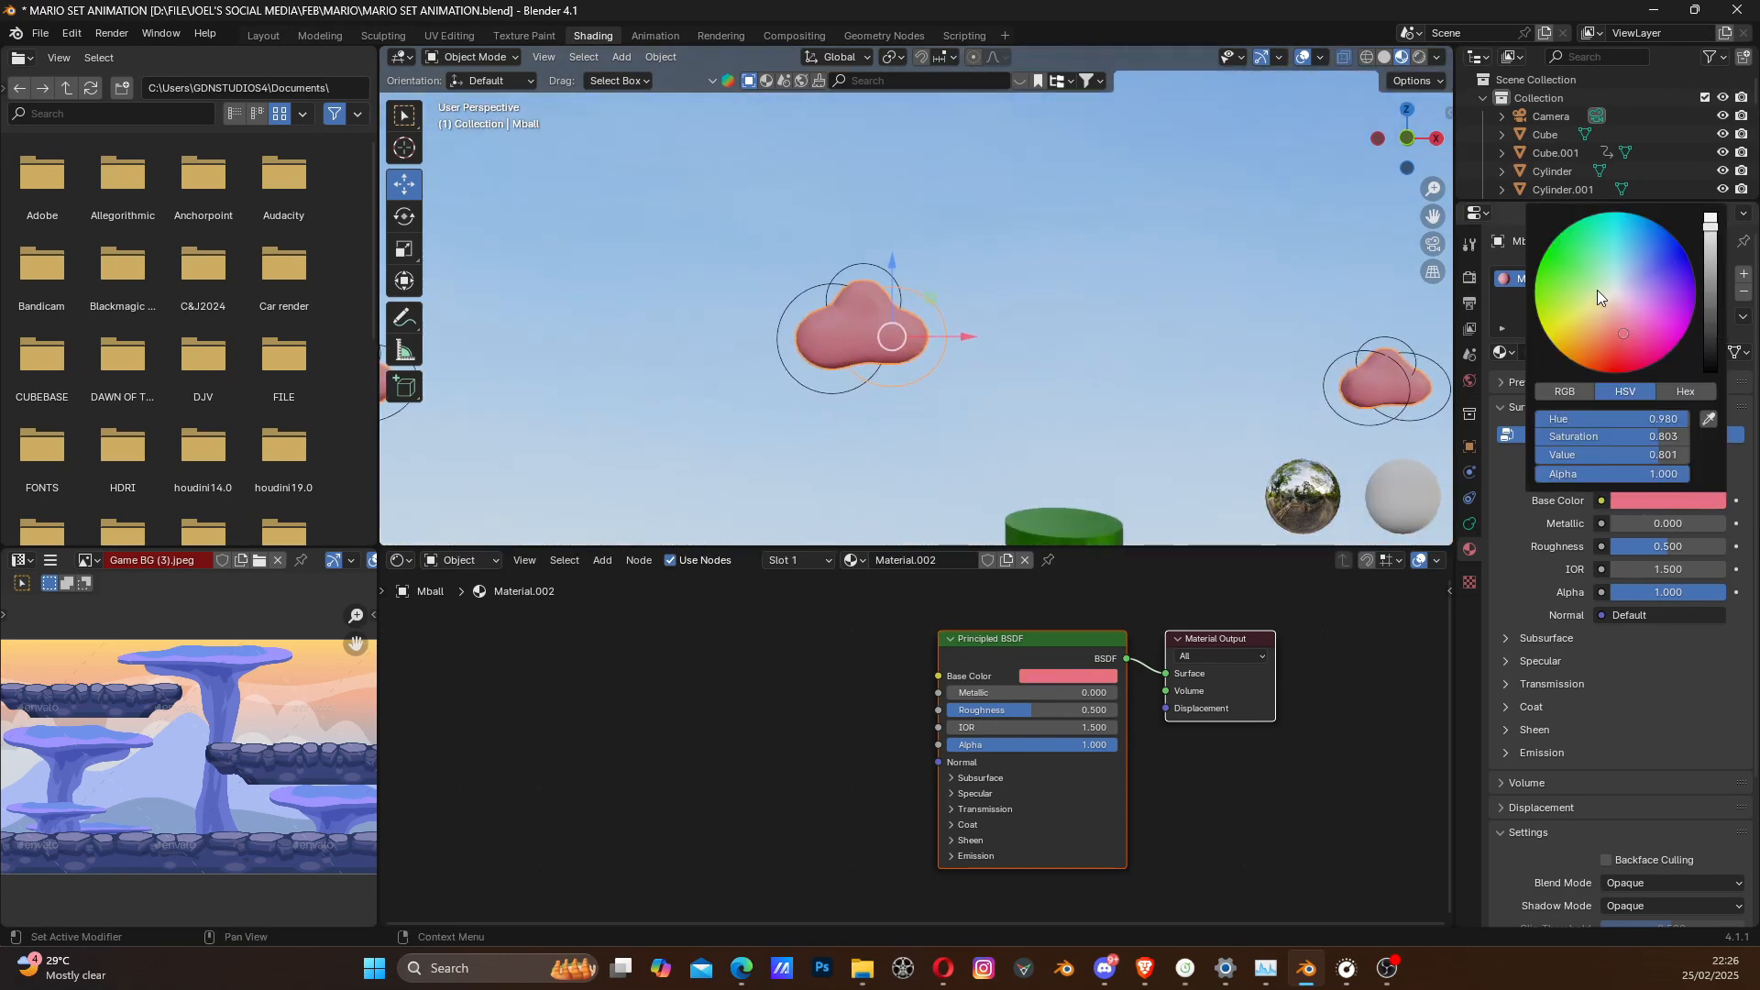
{"action": "left_click_drag", "start_coordinate": [1597, 290], "coordinate": [1603, 261]}
{"action": "scroll", "coordinate": [1086, 308], "scroll_direction": "down", "scroll_amount": 3}
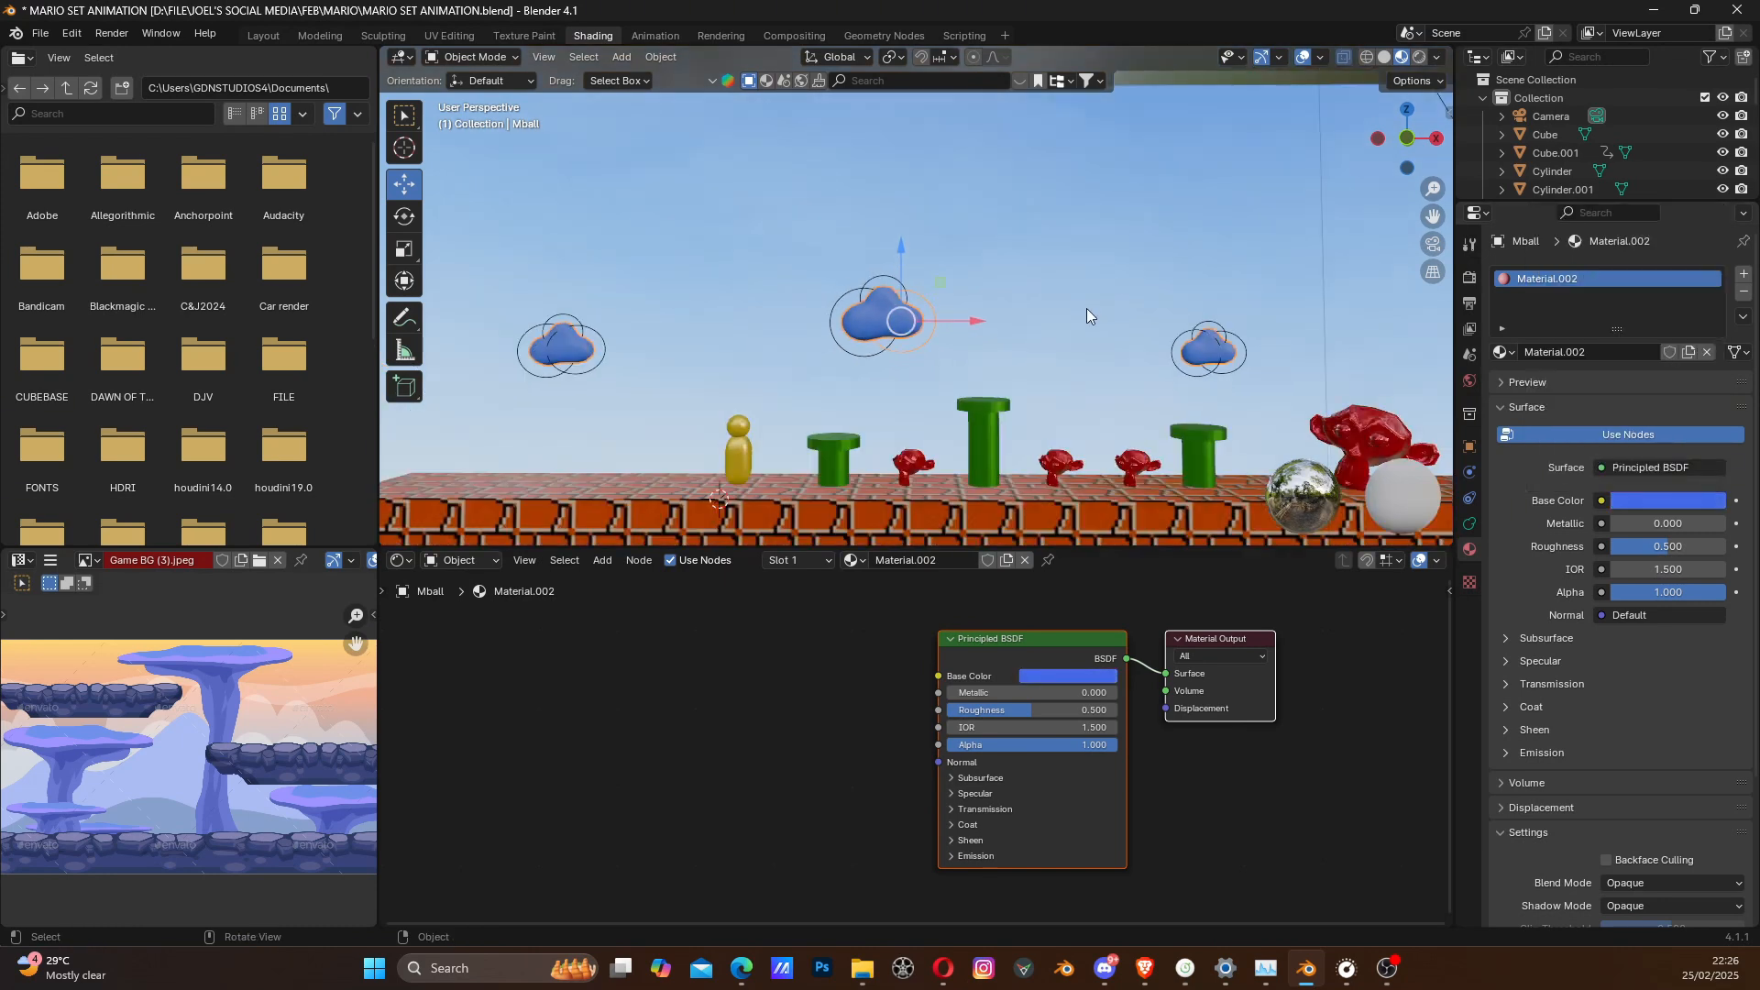
- Set the cloud material's base colour to near-white, with saturation 0.026 and value 1.000
{"action": "left_click", "coordinate": [1658, 502]}
{"action": "left_click", "coordinate": [1614, 292]}
{"action": "left_click", "coordinate": [1616, 292]}
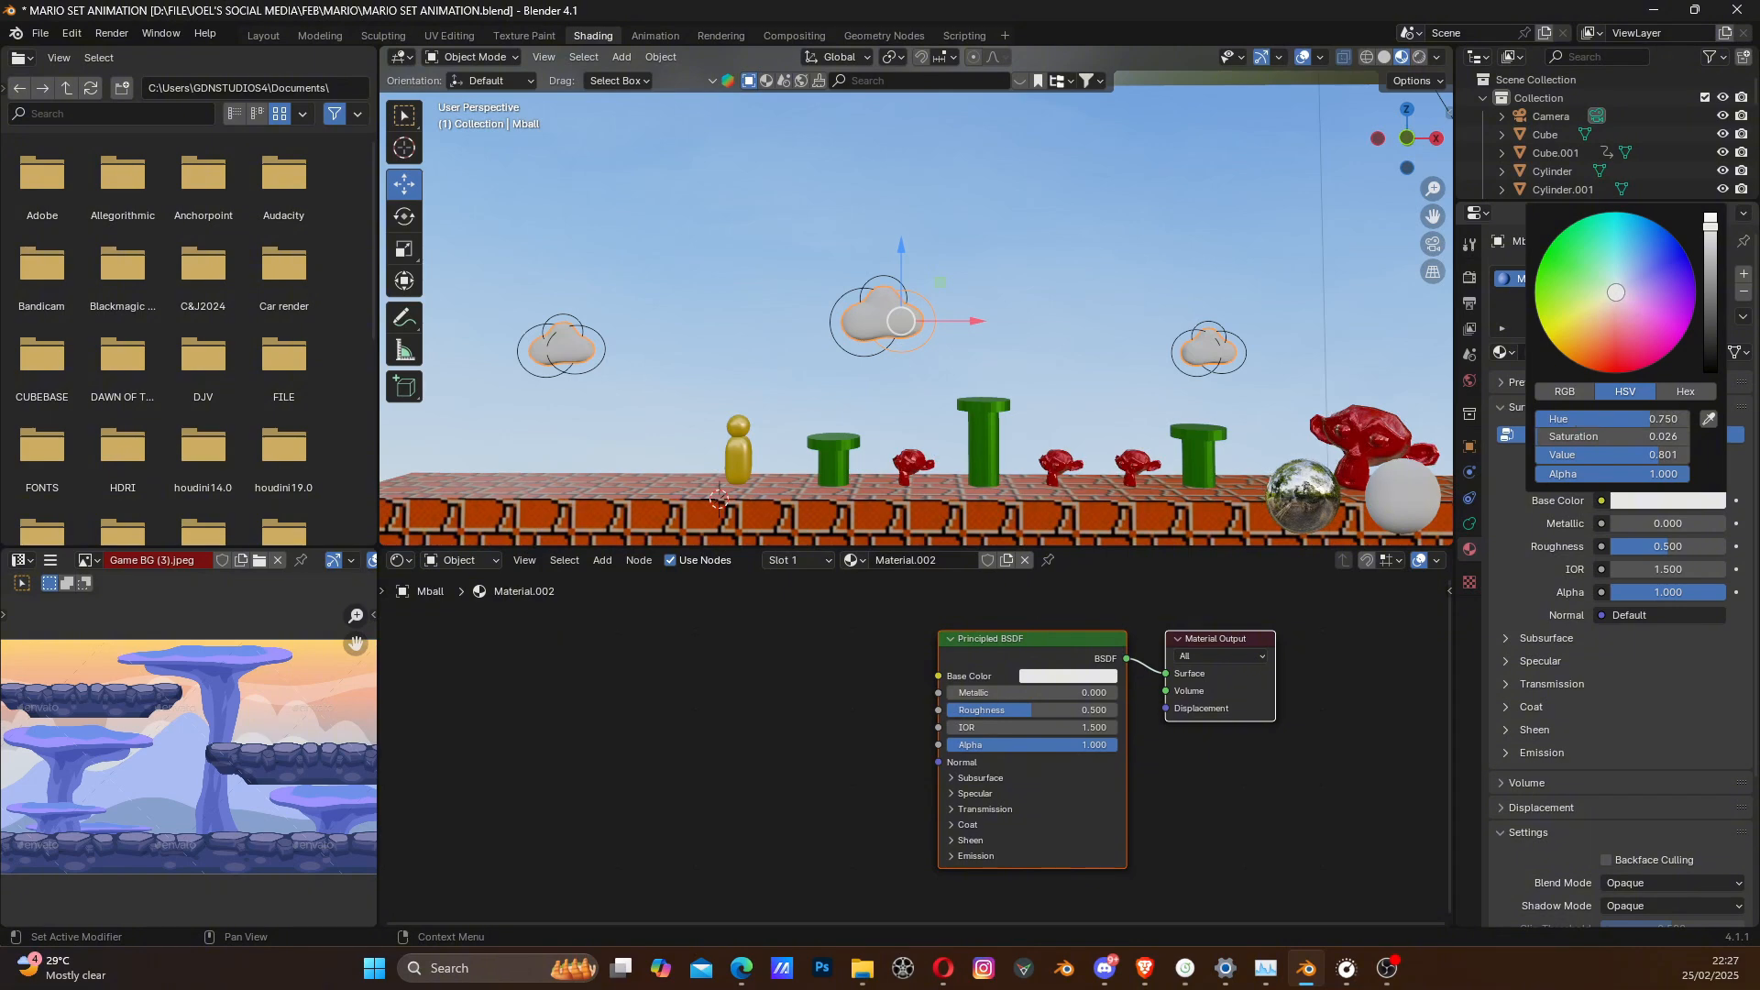
{"action": "left_click_drag", "start_coordinate": [1713, 241], "coordinate": [1710, 220]}
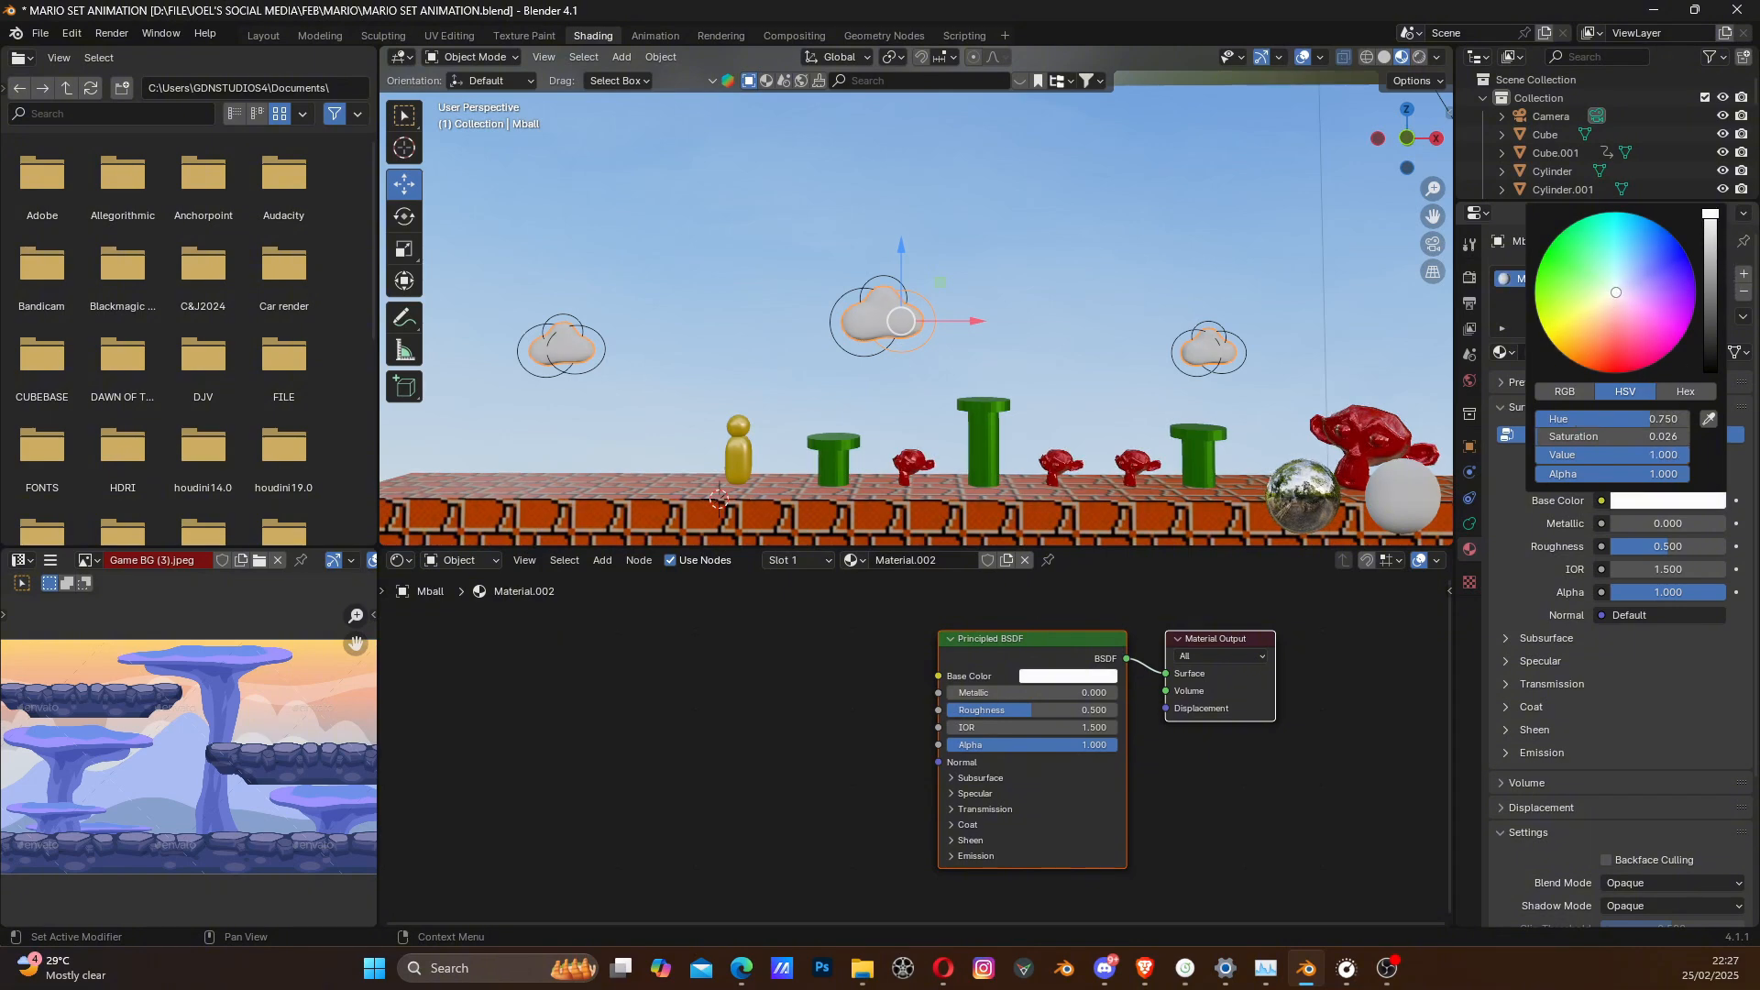
{"action": "scroll", "coordinate": [994, 337], "scroll_direction": "up", "scroll_amount": 2}
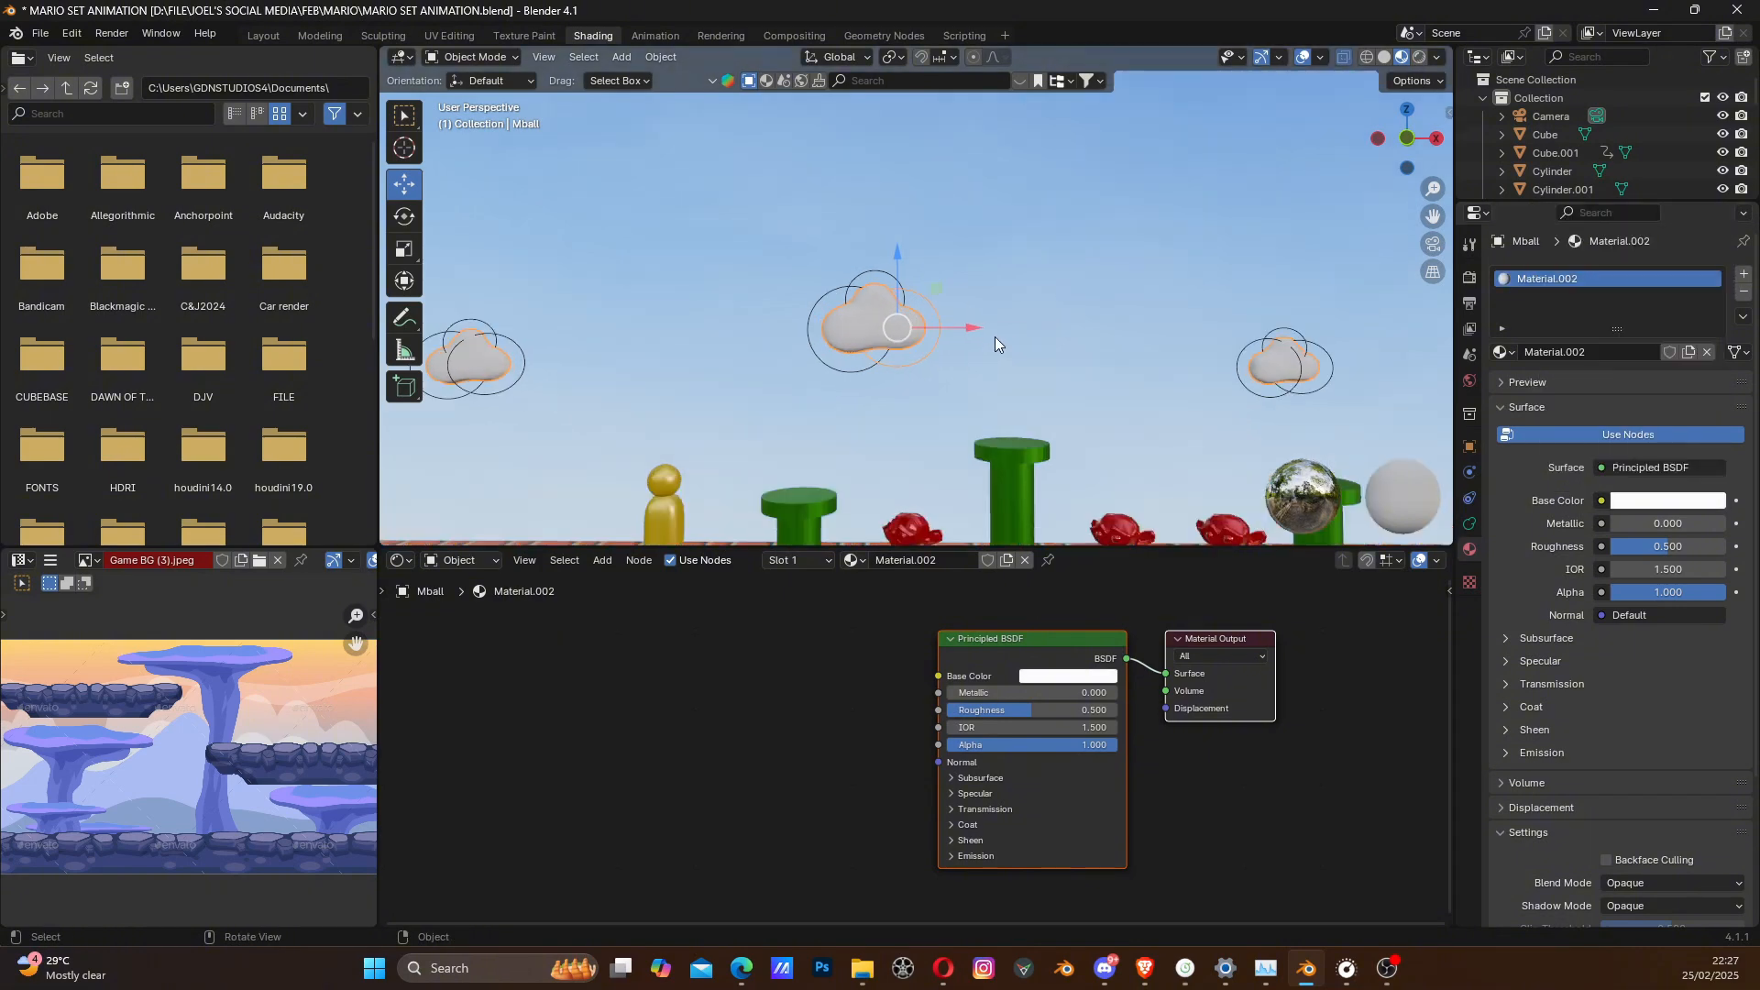
- Select the sky backdrop plane with all four clouds and move them together back along Y, away from the brick ground
{"action": "left_click", "coordinate": [1008, 338]}
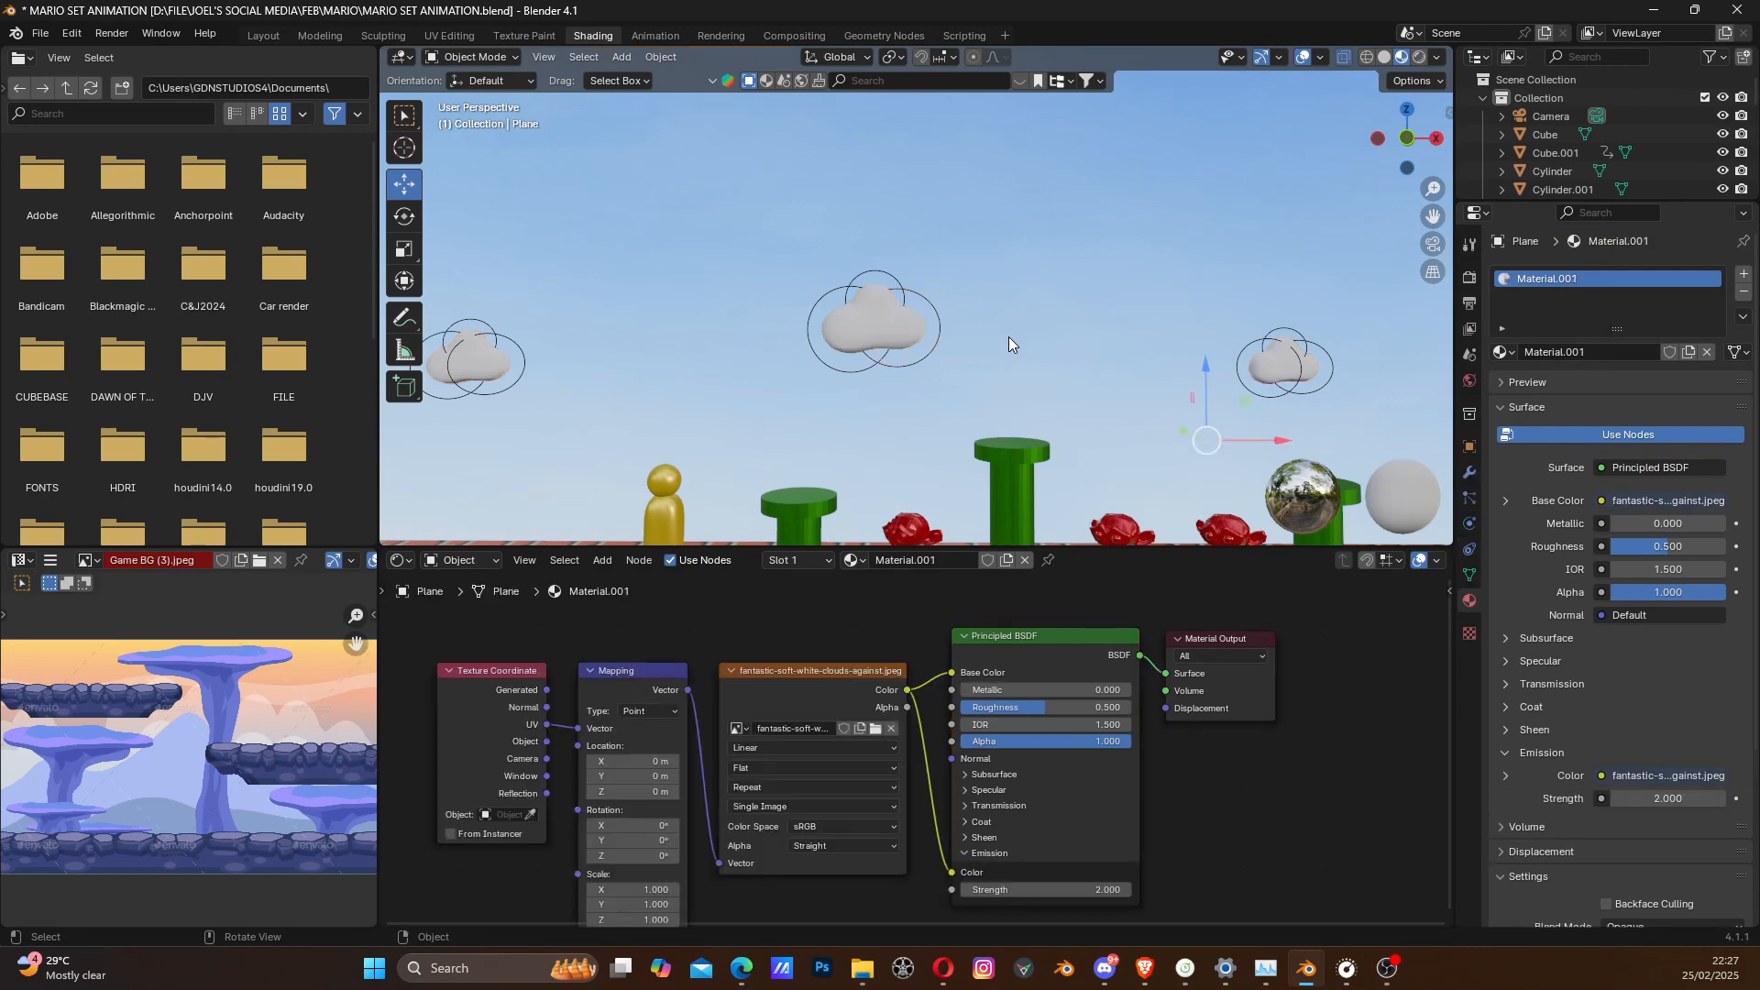
{"action": "scroll", "coordinate": [1001, 342], "scroll_direction": "down", "scroll_amount": 4}
{"action": "scroll", "coordinate": [1001, 342], "scroll_direction": "up", "scroll_amount": 3}
{"action": "scroll", "coordinate": [1001, 343], "scroll_direction": "up", "scroll_amount": 2}
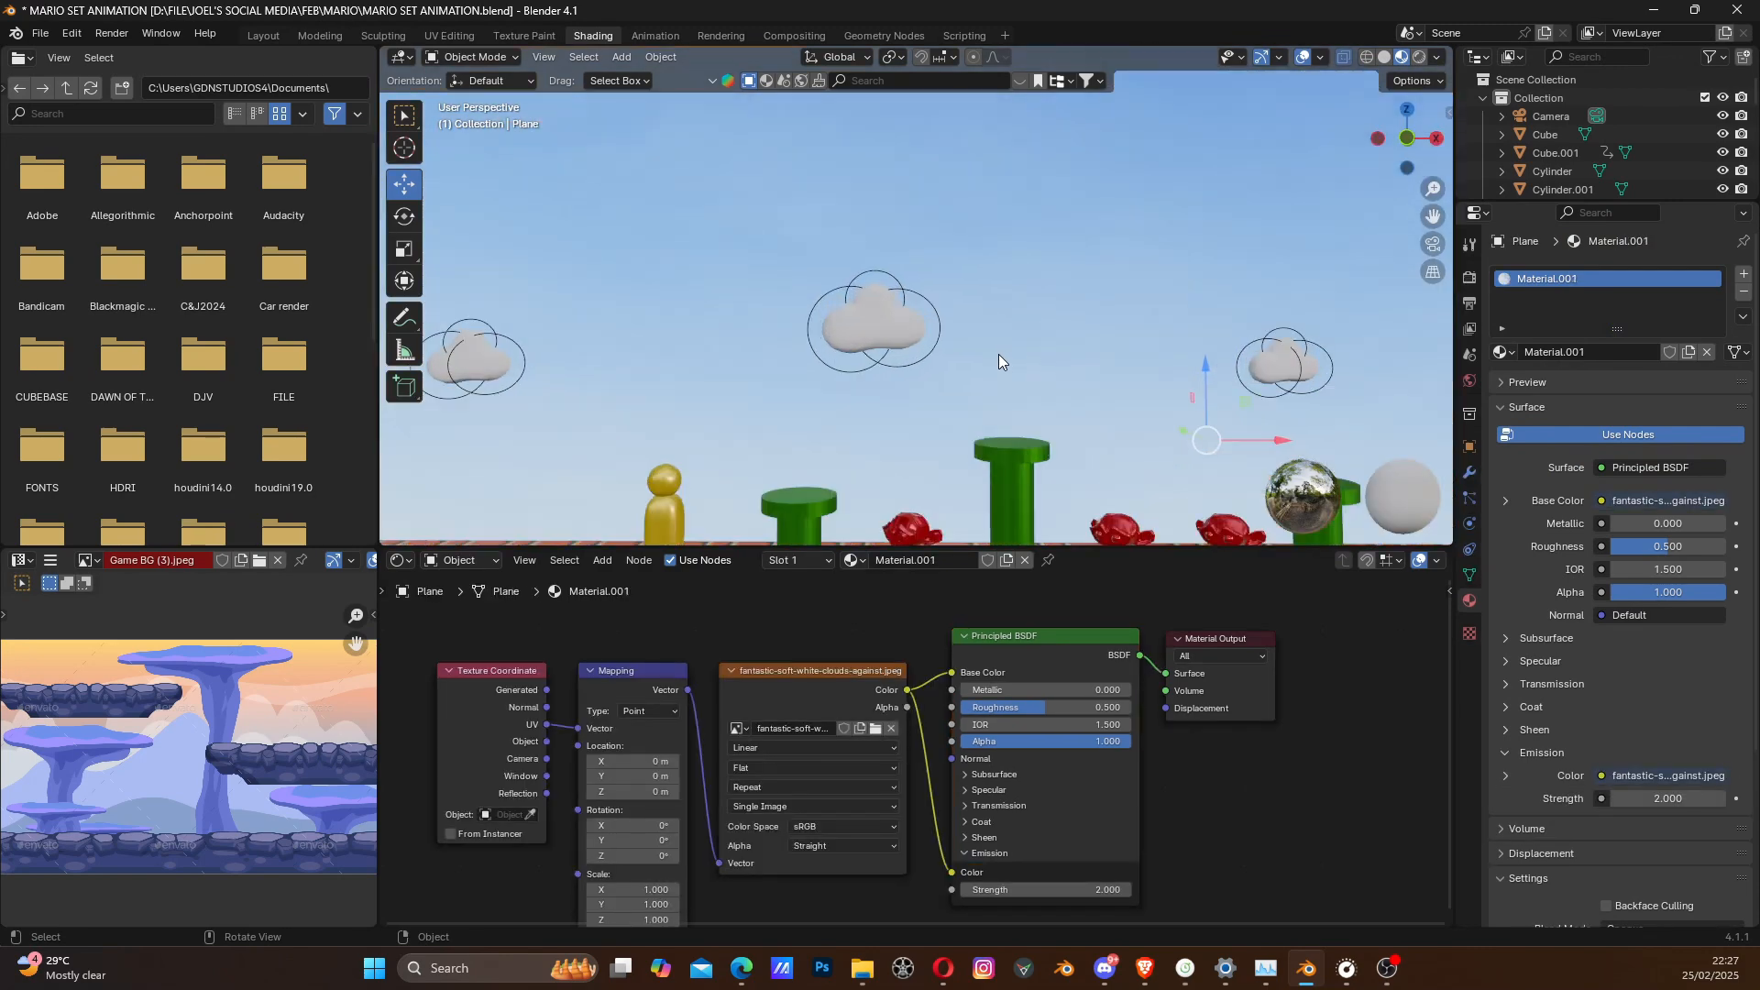
{"action": "scroll", "coordinate": [999, 355], "scroll_direction": "down", "scroll_amount": 2}
{"action": "middle_click_drag", "start_coordinate": [998, 405], "coordinate": [1042, 382], "text": "shift"}
{"action": "middle_click_drag", "start_coordinate": [1047, 378], "coordinate": [972, 393]}
{"action": "left_click_drag", "start_coordinate": [685, 147], "coordinate": [880, 440]}
{"action": "left_click_drag", "start_coordinate": [772, 297], "coordinate": [863, 382]}
{"action": "middle_click_drag", "start_coordinate": [864, 381], "coordinate": [704, 368]}
{"action": "scroll", "coordinate": [952, 404], "scroll_direction": "up", "scroll_amount": 1}
{"action": "middle_click_drag", "start_coordinate": [952, 404], "coordinate": [897, 352], "text": "shift"}
{"action": "scroll", "coordinate": [818, 366], "scroll_direction": "up", "scroll_amount": 1}
{"action": "scroll", "coordinate": [801, 381], "scroll_direction": "up", "scroll_amount": 2}
{"action": "scroll", "coordinate": [900, 361], "scroll_direction": "down", "scroll_amount": 3}
{"action": "middle_click_drag", "start_coordinate": [1075, 358], "coordinate": [1058, 362]}
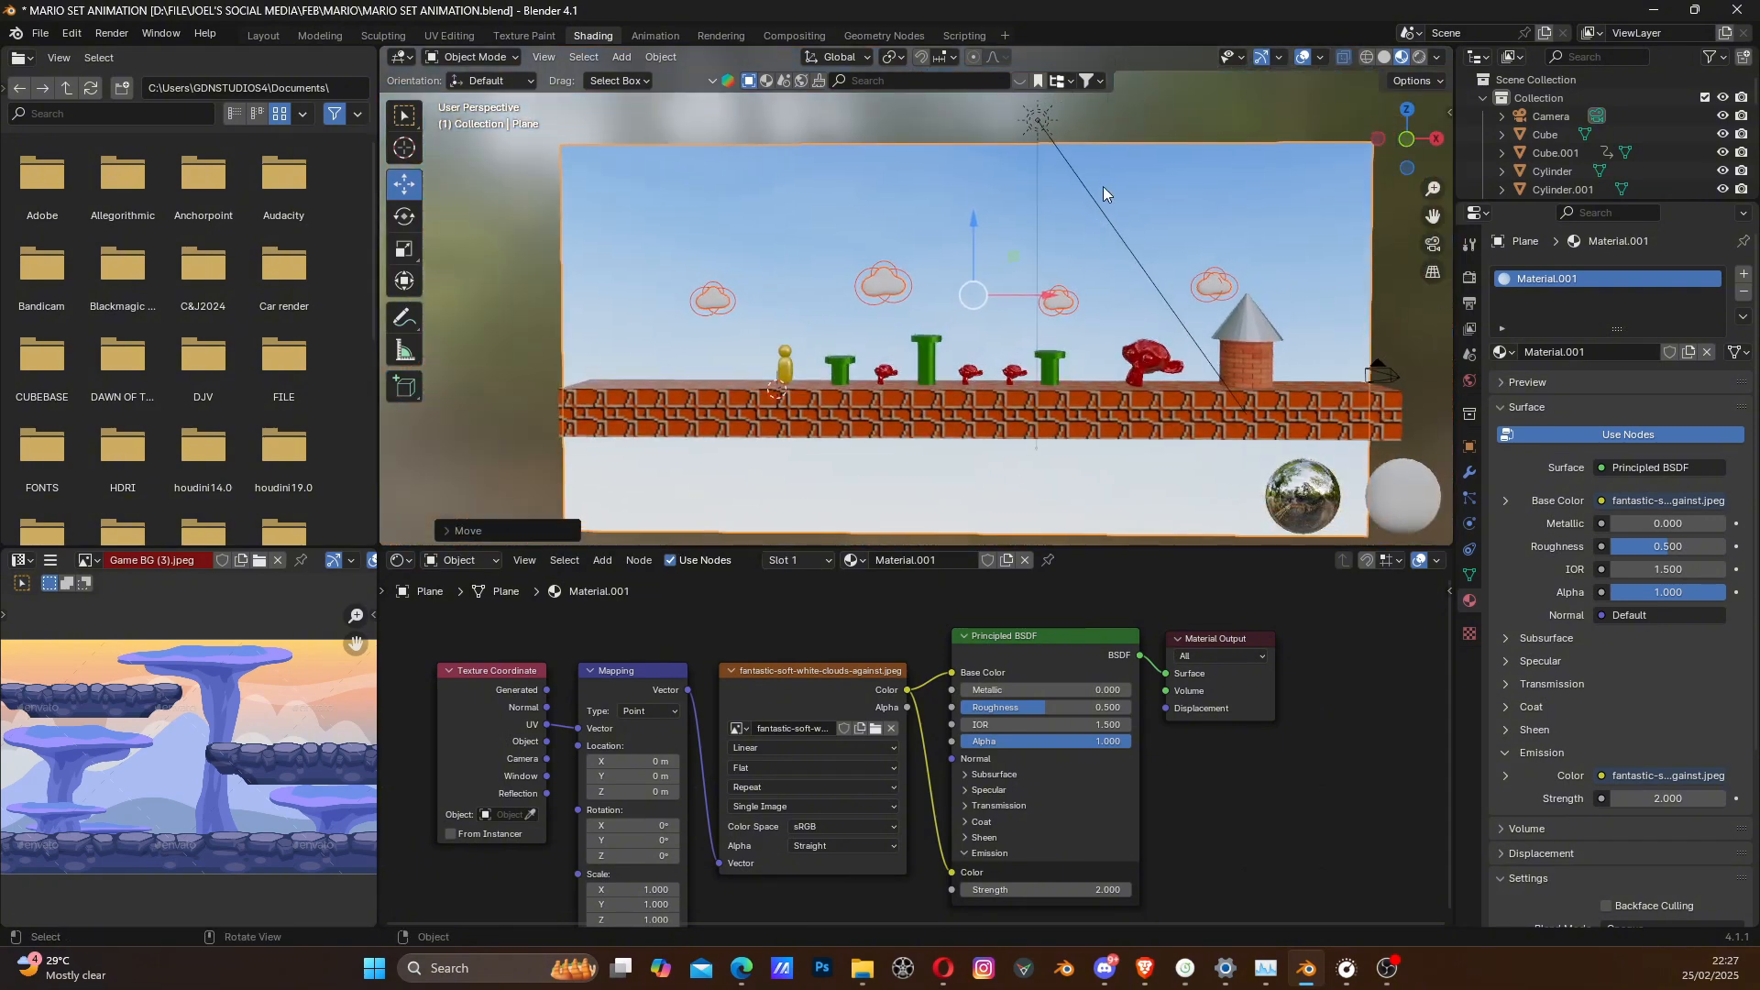
{"action": "left_click", "coordinate": [1125, 120]}
- Add a cube mesh to the Mario scene
{"action": "scroll", "coordinate": [1017, 330], "scroll_direction": "up", "scroll_amount": 3}
{"action": "scroll", "coordinate": [954, 367], "scroll_direction": "down", "scroll_amount": 2}
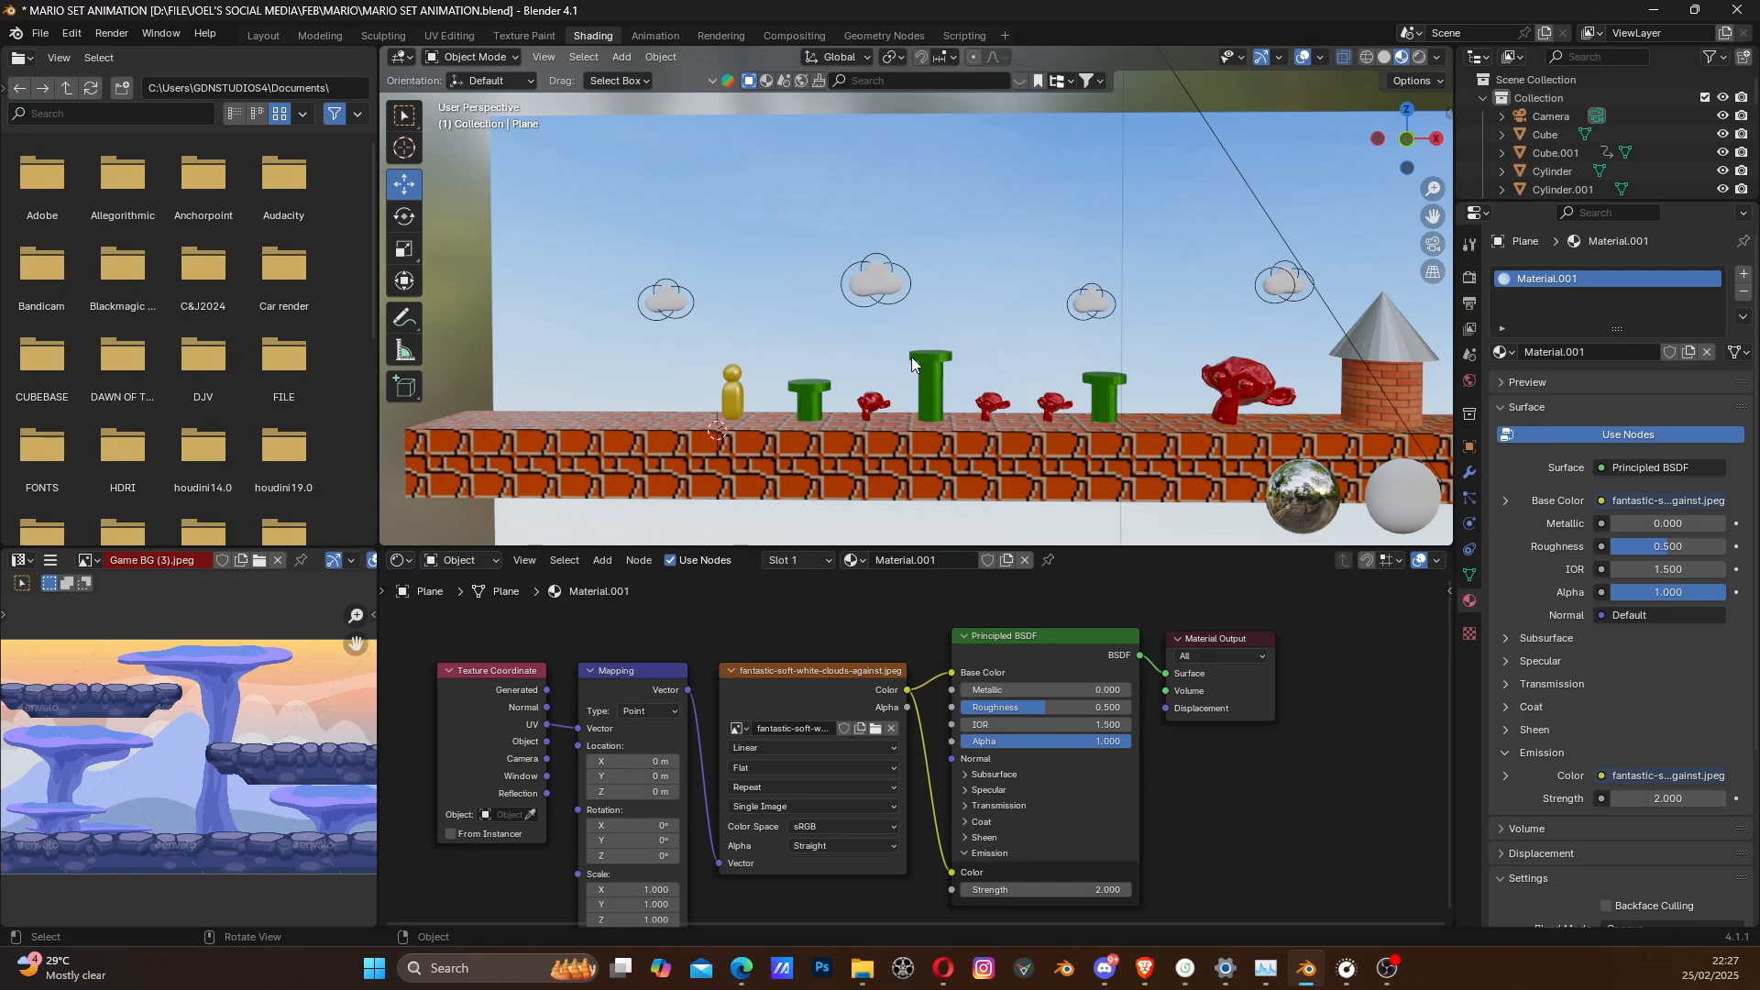
{"action": "key", "text": "shift+a"}
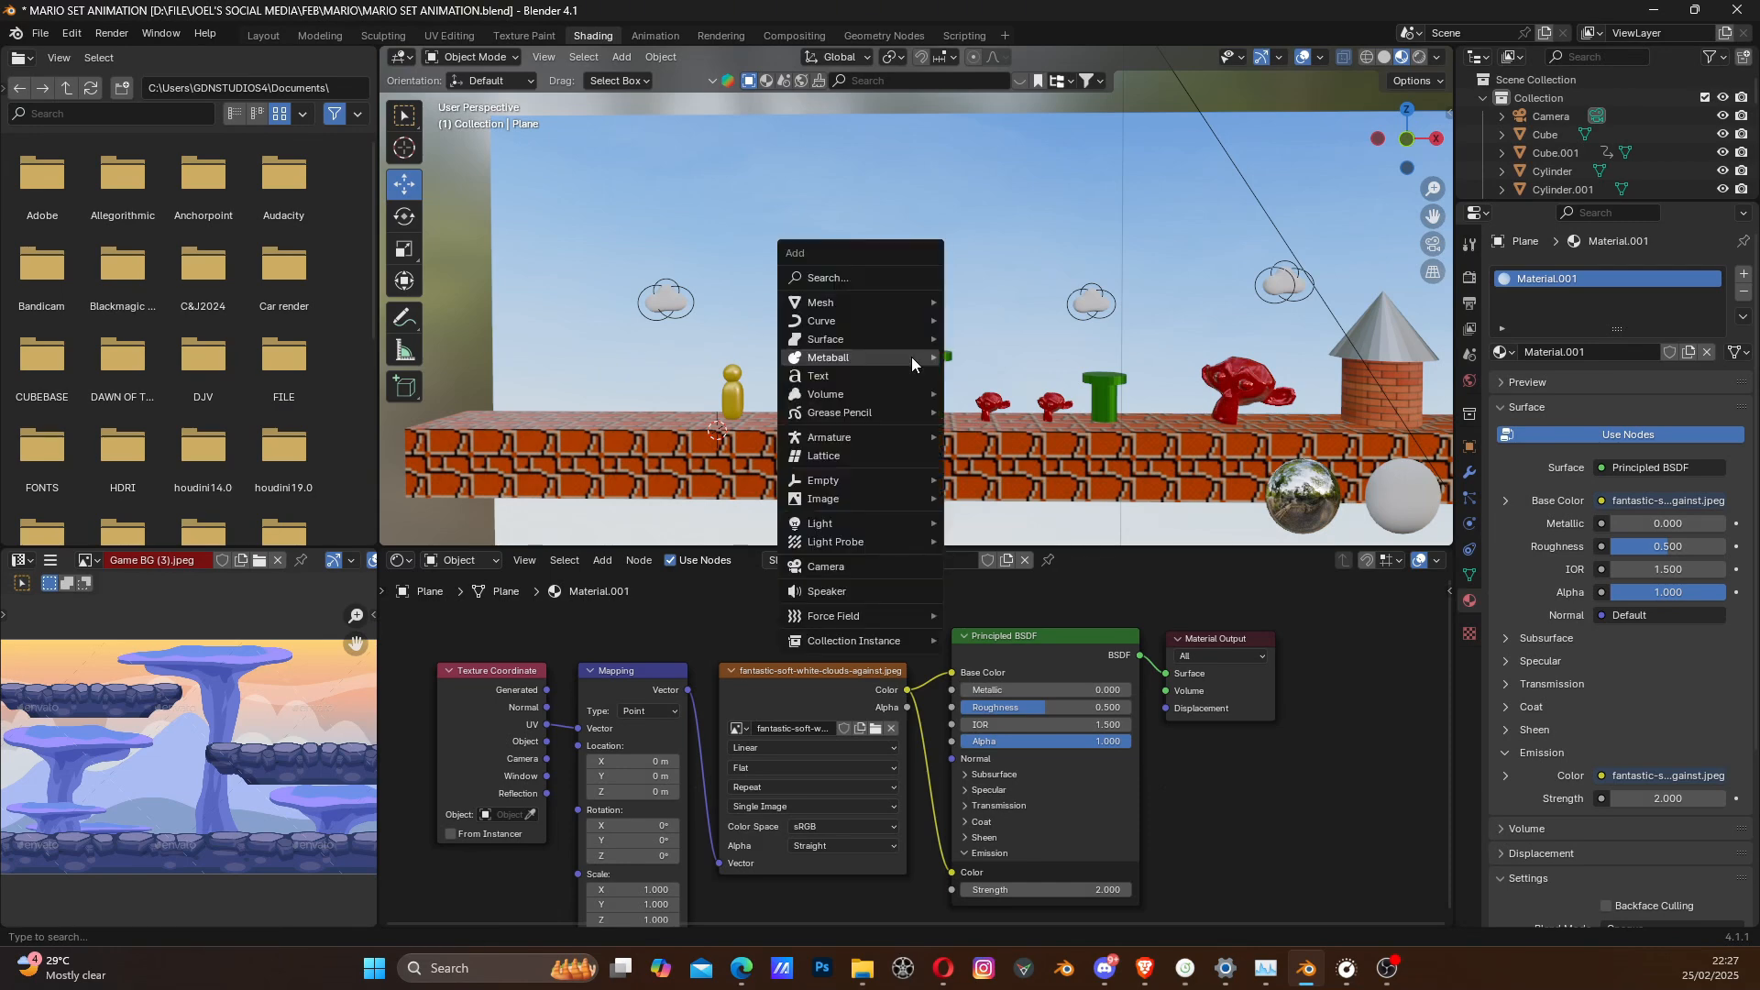
{"action": "mouse_move", "coordinate": [921, 305]}
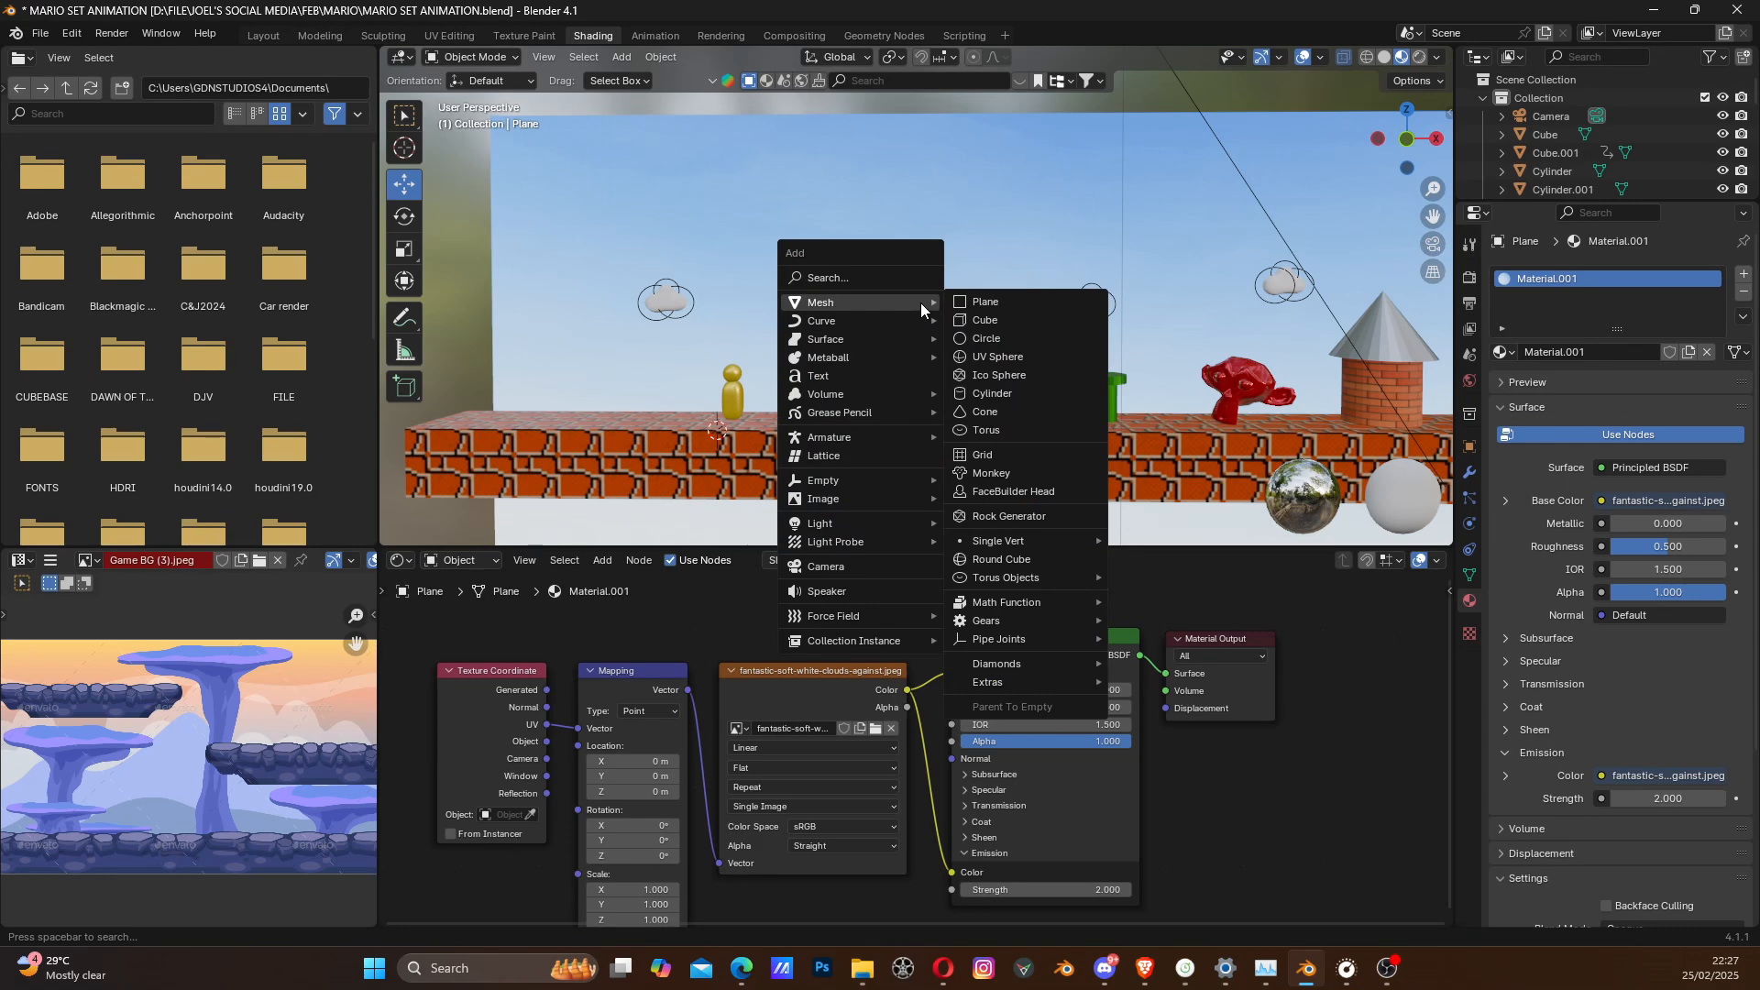
{"action": "left_click", "coordinate": [982, 320]}
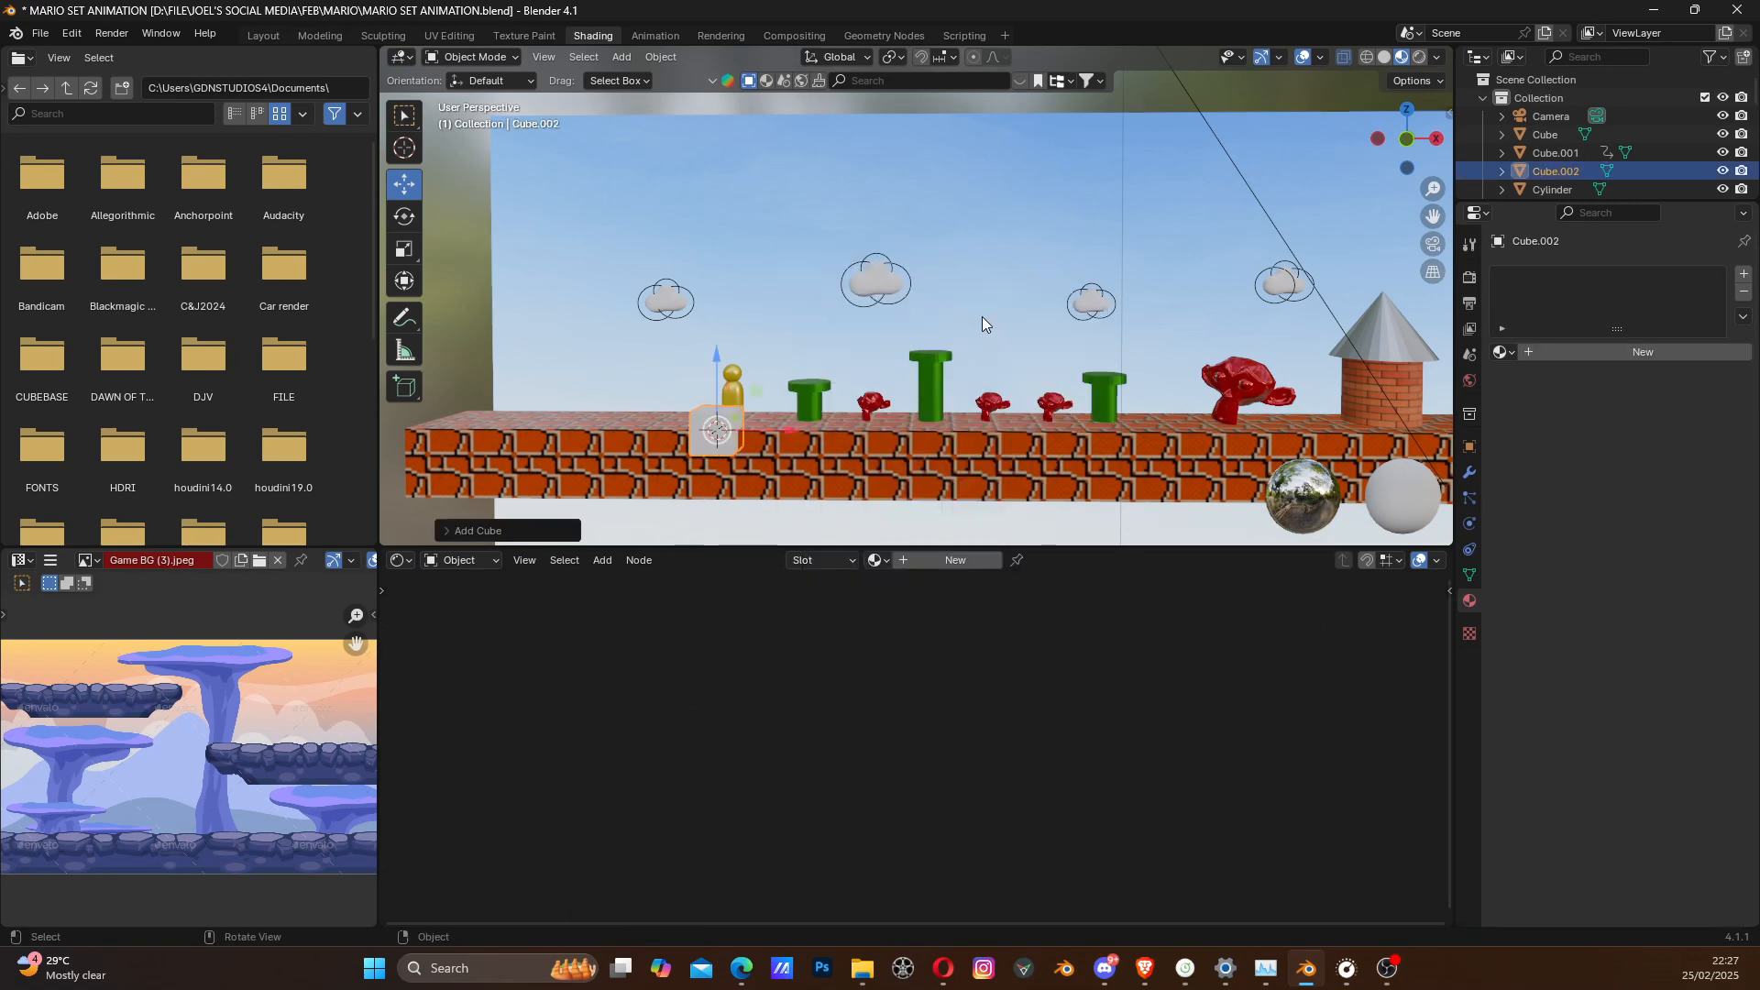
- Move the new cube up into the air above the green pipes, in front of the sky backdrop
{"action": "middle_click_drag", "start_coordinate": [745, 424], "coordinate": [700, 443]}
{"action": "key", "text": "g"}
{"action": "left_click", "coordinate": [503, 302]}
{"action": "middle_click_drag", "start_coordinate": [504, 302], "coordinate": [590, 341]}
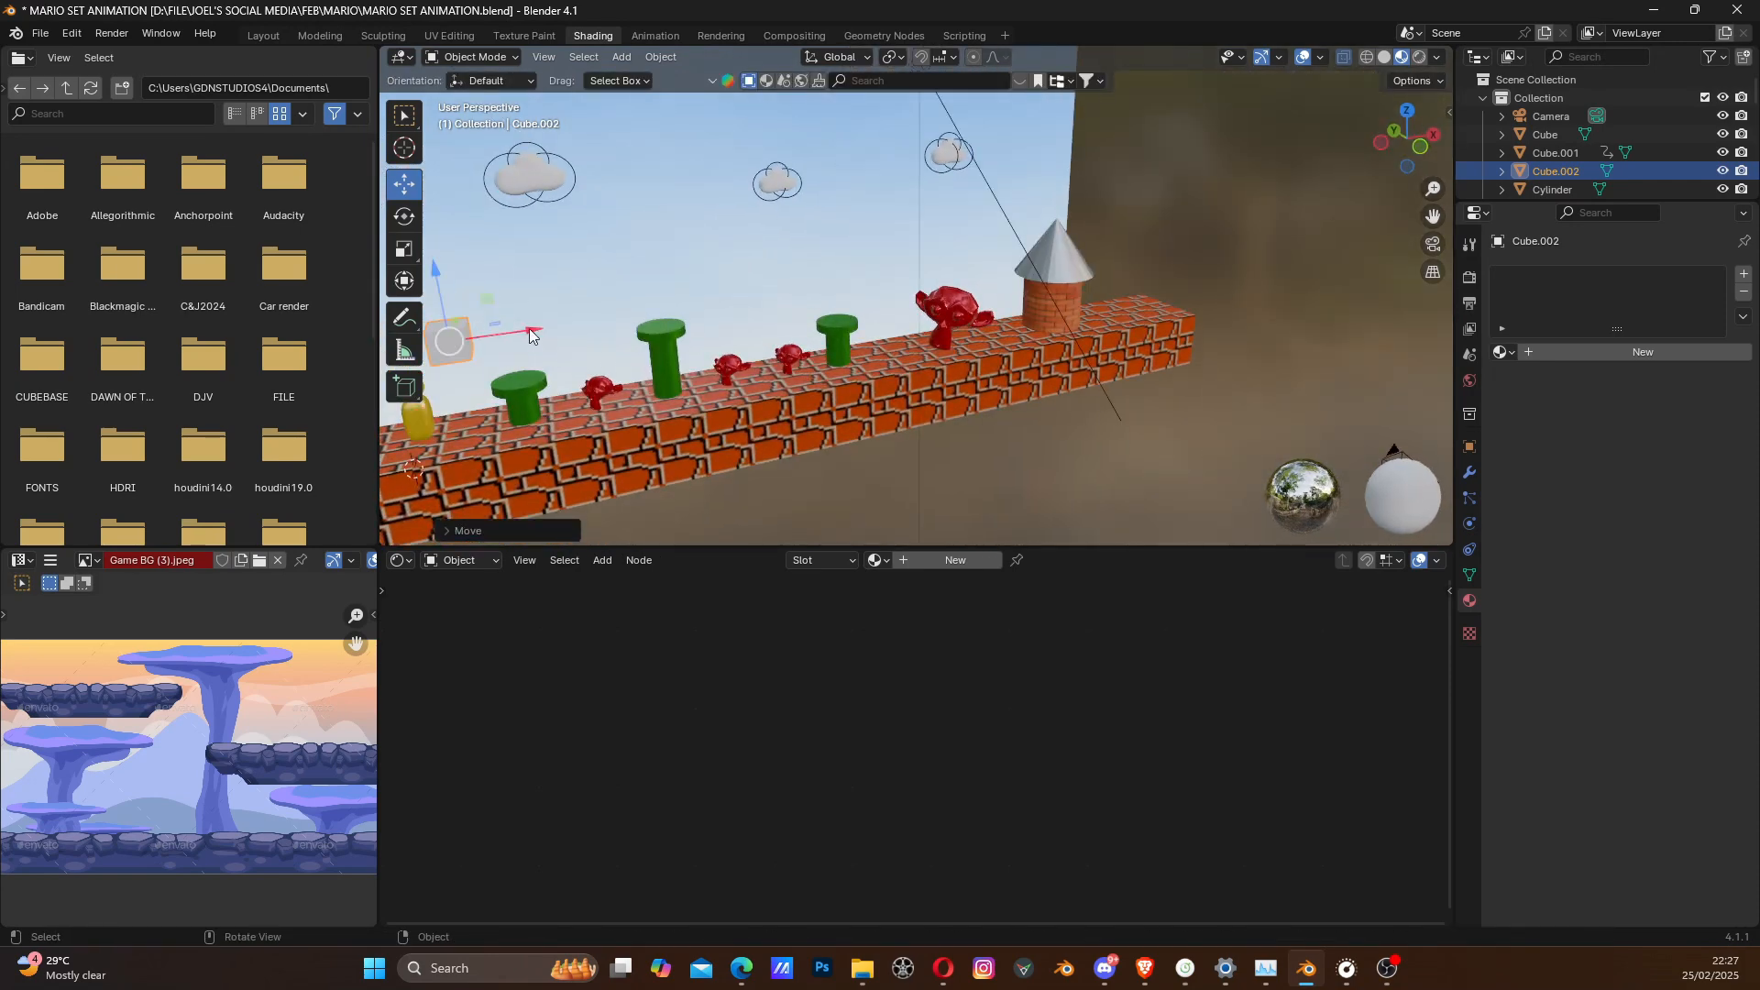
{"action": "scroll", "coordinate": [656, 304], "scroll_direction": "up", "scroll_amount": 5}
{"action": "middle_click_drag", "start_coordinate": [957, 300], "coordinate": [812, 359]}
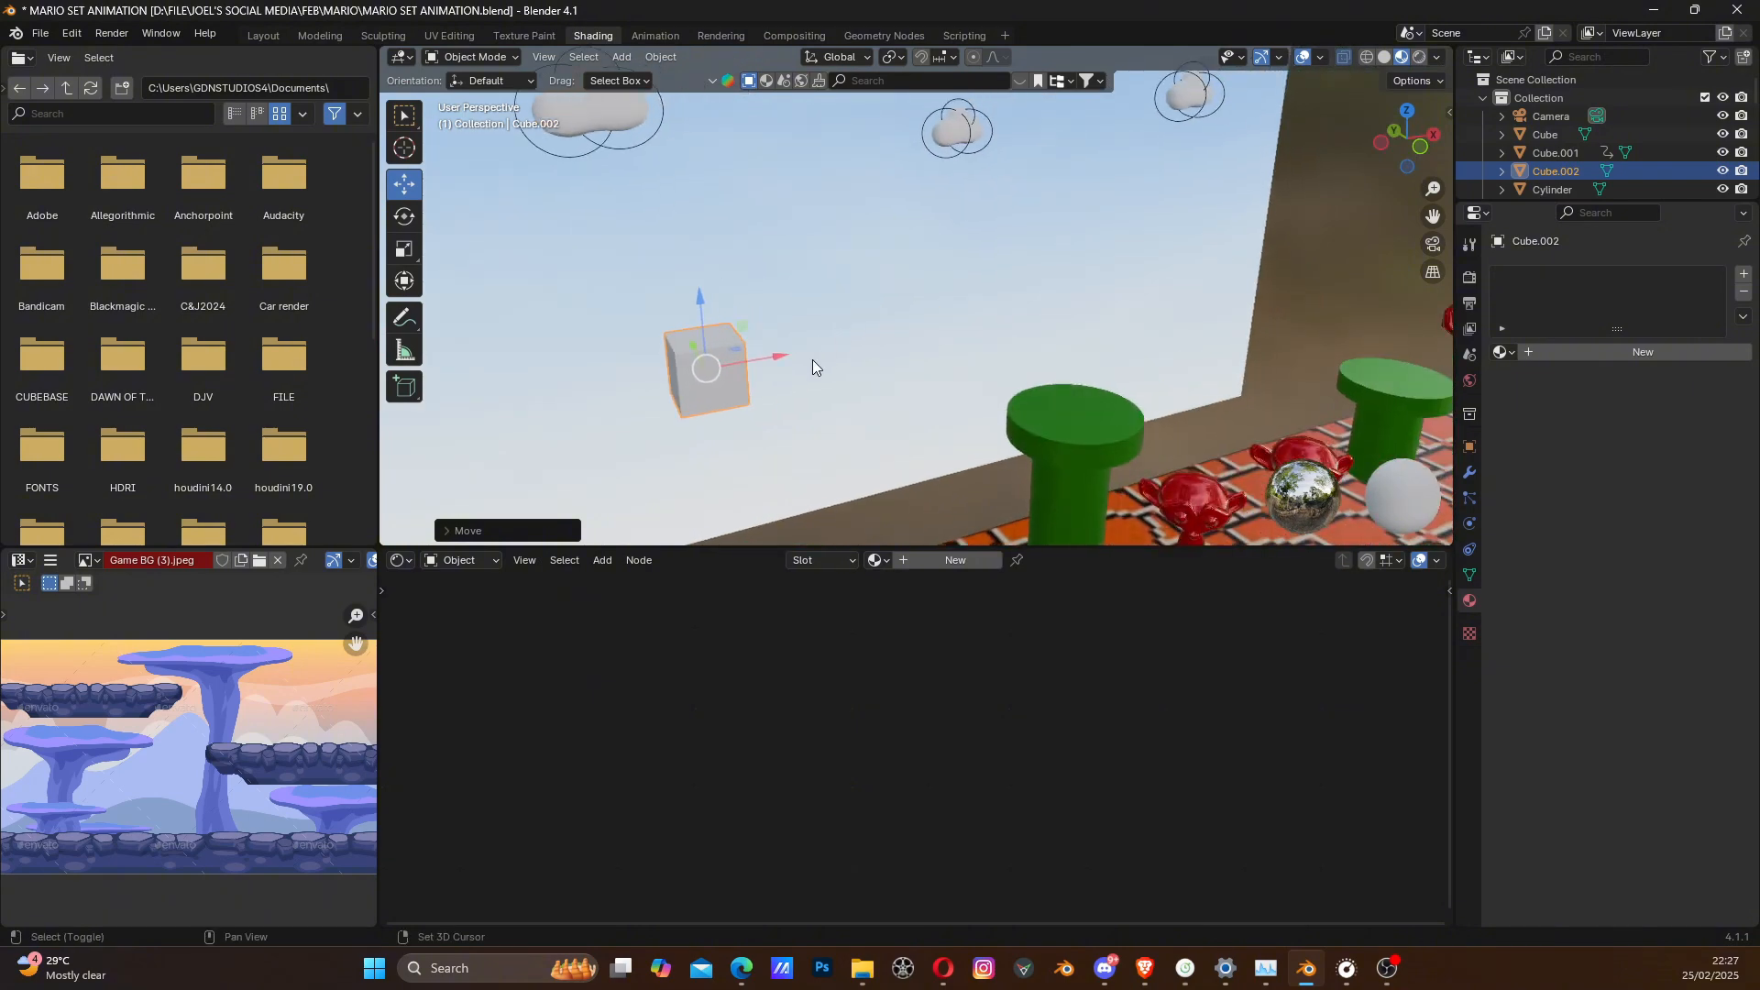
{"action": "left_click_drag", "start_coordinate": [701, 300], "coordinate": [692, 196]}
{"action": "middle_click_drag", "start_coordinate": [828, 370], "coordinate": [803, 366]}
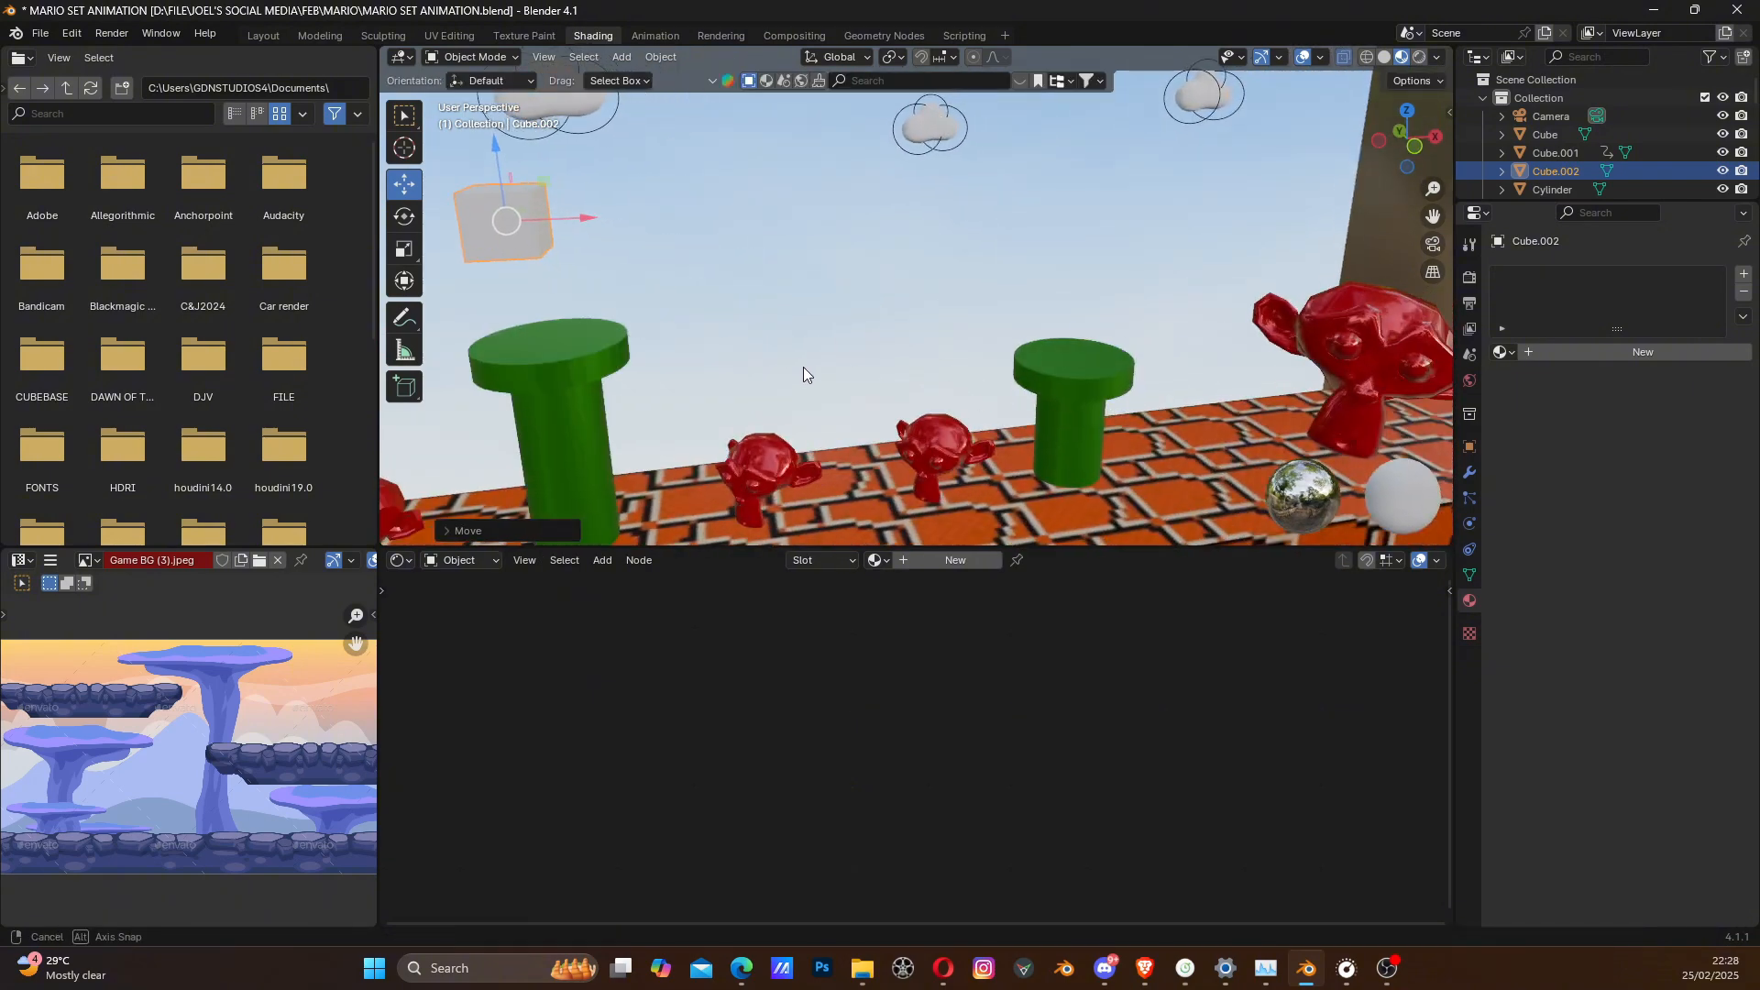
{"action": "key", "text": "grave"}
{"action": "key", "text": "3"}
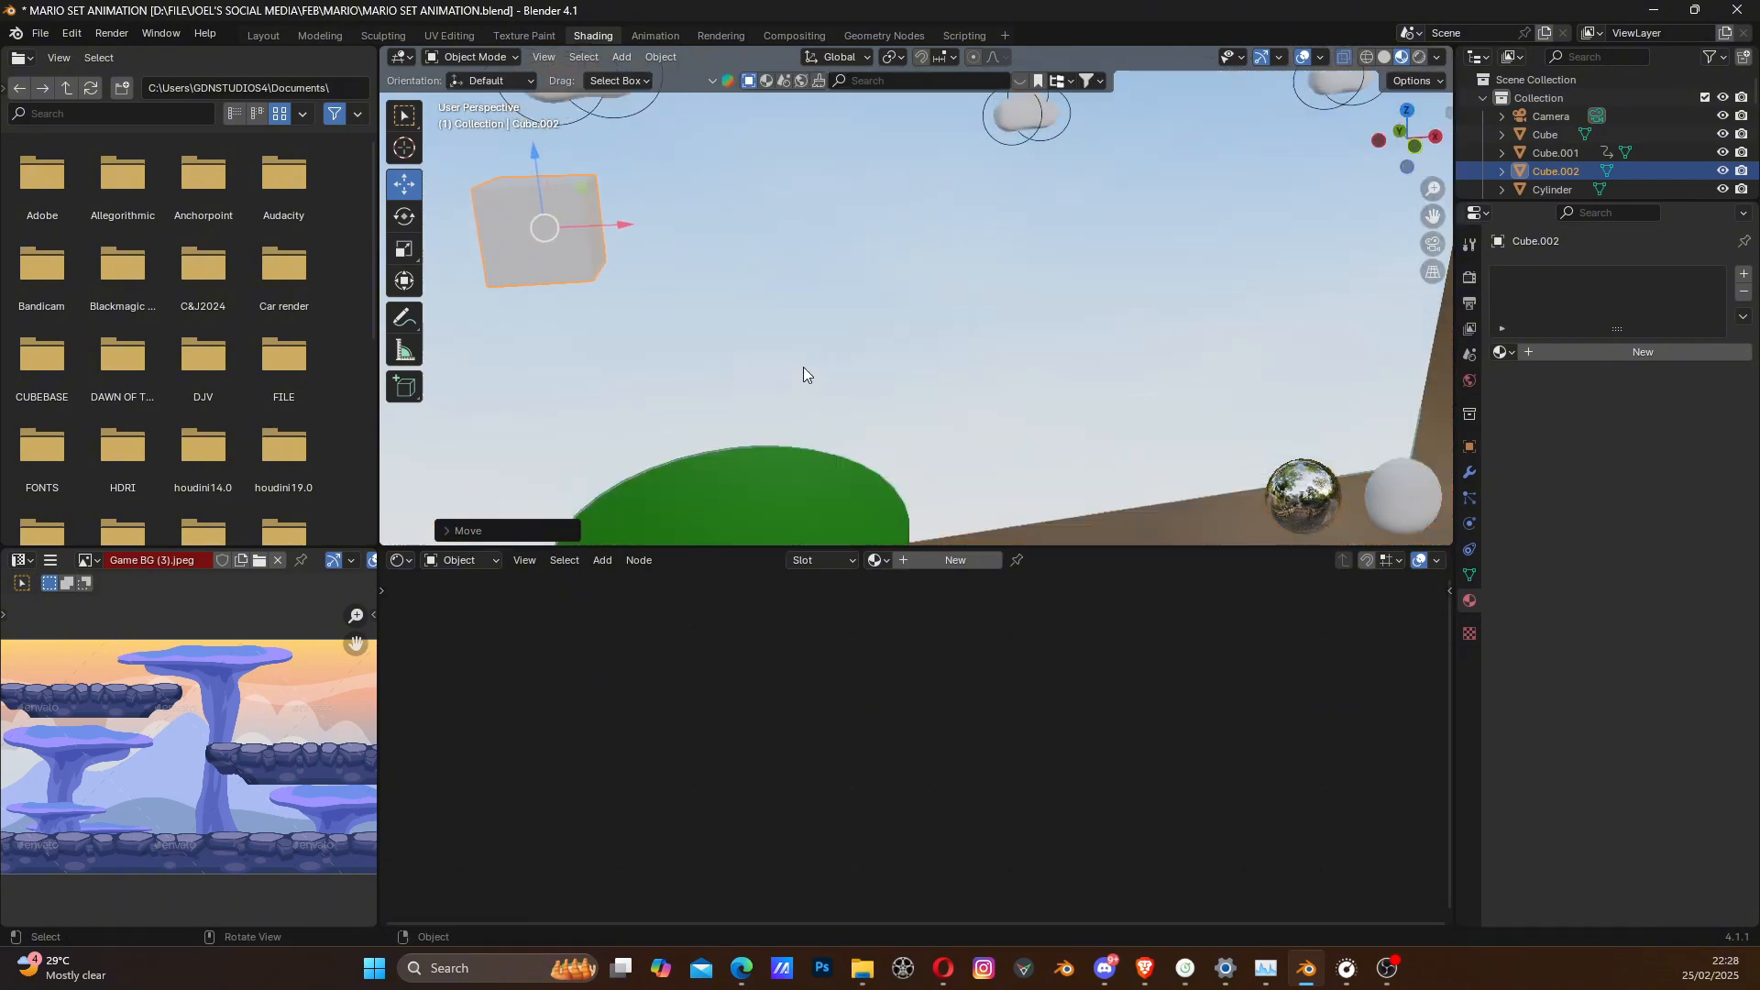
{"action": "scroll", "coordinate": [992, 402], "scroll_direction": "down", "scroll_amount": 4}
{"action": "mouse_move", "coordinate": [992, 398]}
{"action": "middle_mouse_down"}
{"action": "mouse_move", "coordinate": [950, 379]}
{"action": "mouse_move", "coordinate": [1002, 367]}
{"action": "middle_mouse_up"}
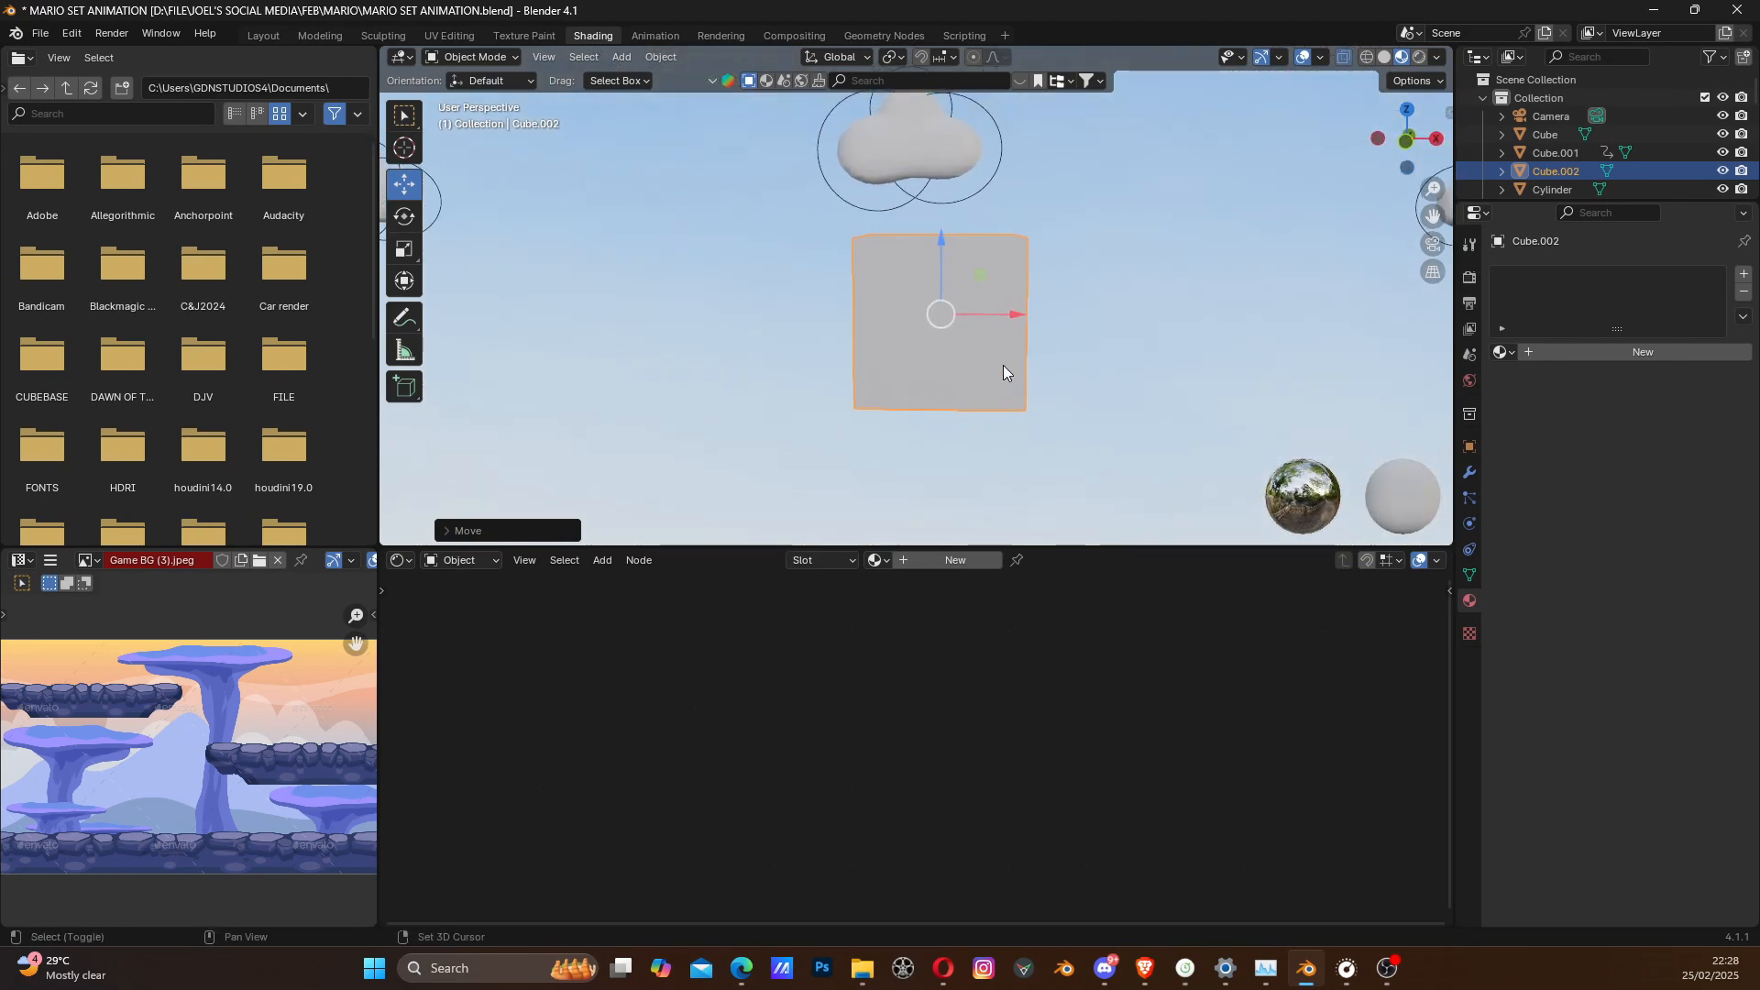
- Create a new material for the cube and load QUESTION.png as its base colour image texture, with texture coordinate and mapping nodes
{"action": "key", "text": "grave"}
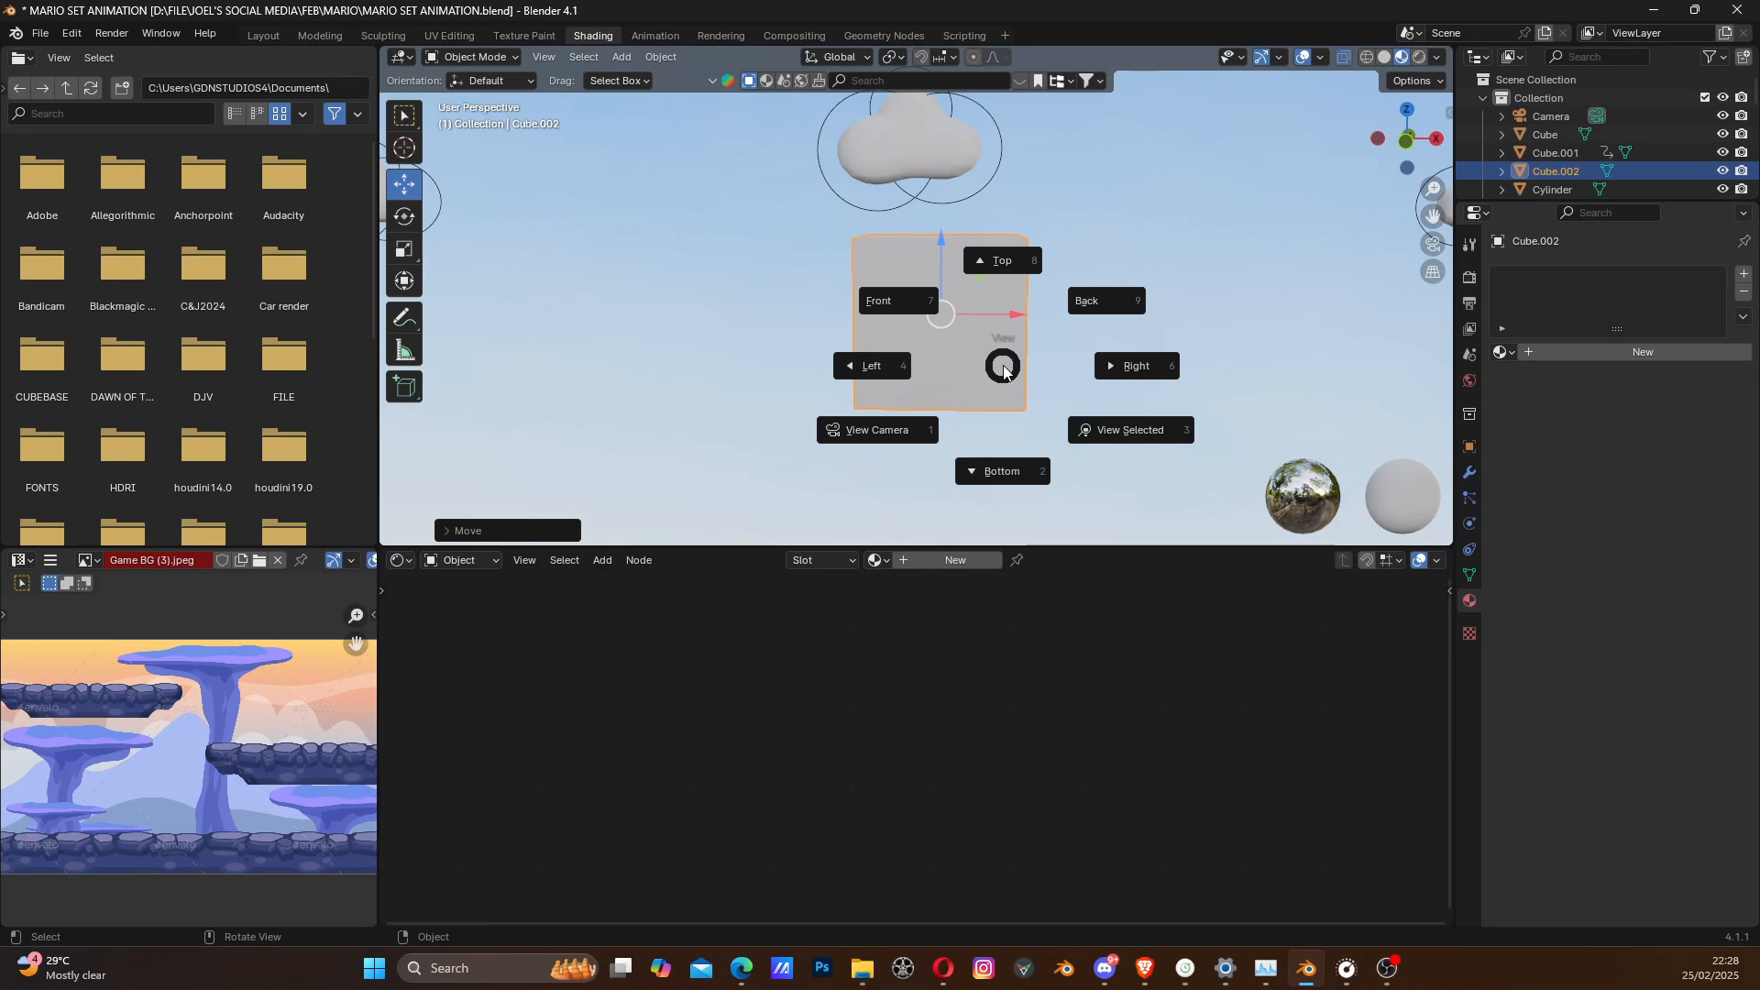
{"action": "key", "text": "3"}
{"action": "scroll", "coordinate": [1003, 365], "scroll_direction": "down", "scroll_amount": 3}
{"action": "mouse_move", "coordinate": [1003, 365]}
{"action": "middle_mouse_down"}
{"action": "mouse_move", "coordinate": [1000, 350]}
{"action": "mouse_move", "coordinate": [1049, 355]}
{"action": "mouse_move", "coordinate": [1025, 365]}
{"action": "mouse_move", "coordinate": [1006, 344]}
{"action": "mouse_move", "coordinate": [1010, 360]}
{"action": "middle_mouse_up"}
{"action": "scroll", "coordinate": [1018, 359], "scroll_direction": "down", "scroll_amount": 4}
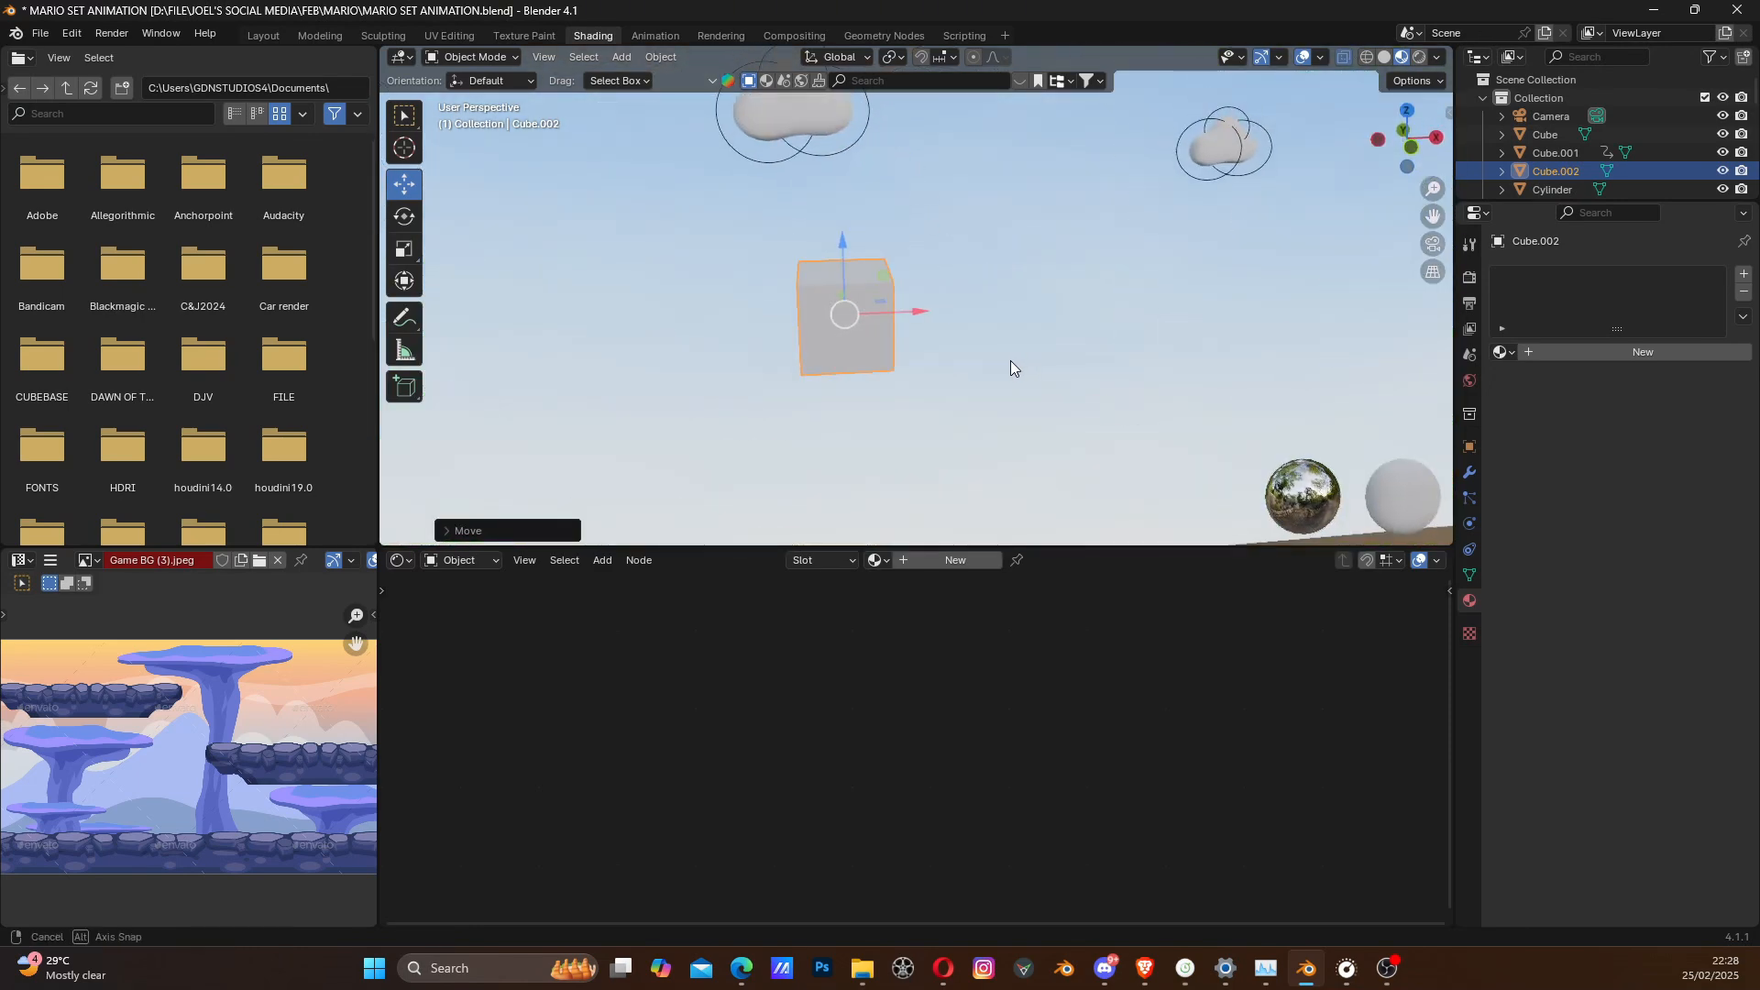
{"action": "scroll", "coordinate": [920, 356], "scroll_direction": "up", "scroll_amount": 3}
{"action": "scroll", "coordinate": [919, 354], "scroll_direction": "up", "scroll_amount": 3, "text": "ctrl"}
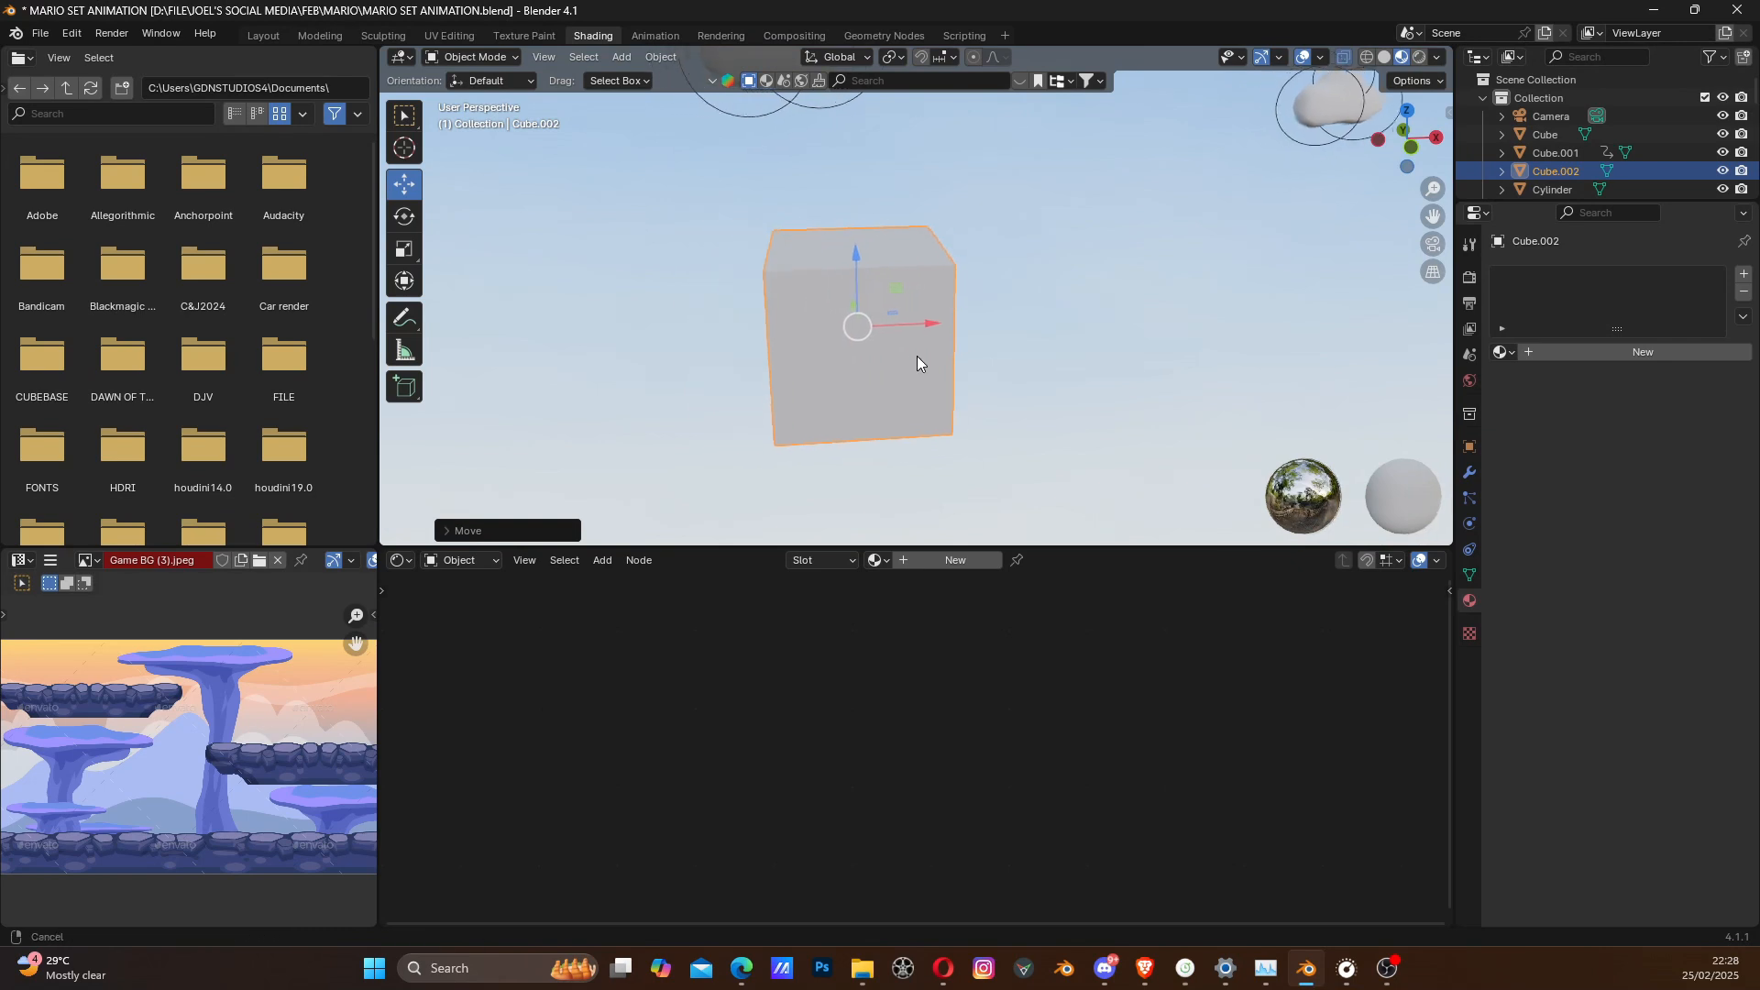
{"action": "left_click", "coordinate": [924, 559]}
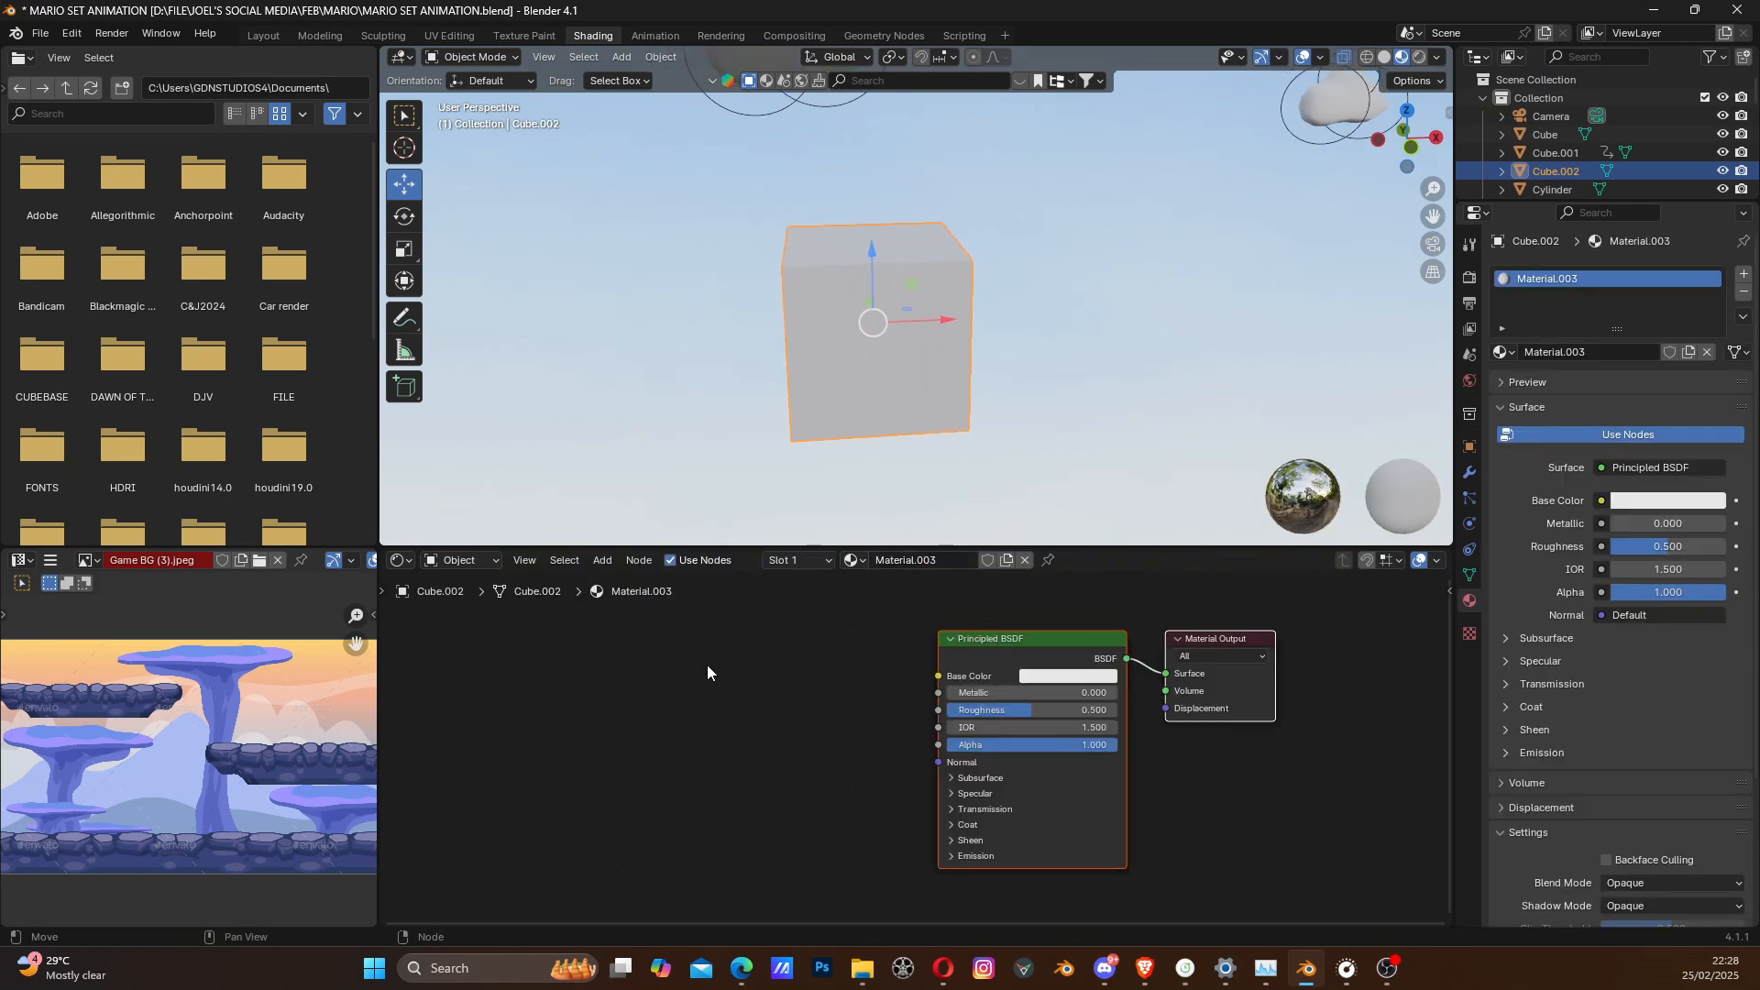
{"action": "left_click", "coordinate": [992, 636]}
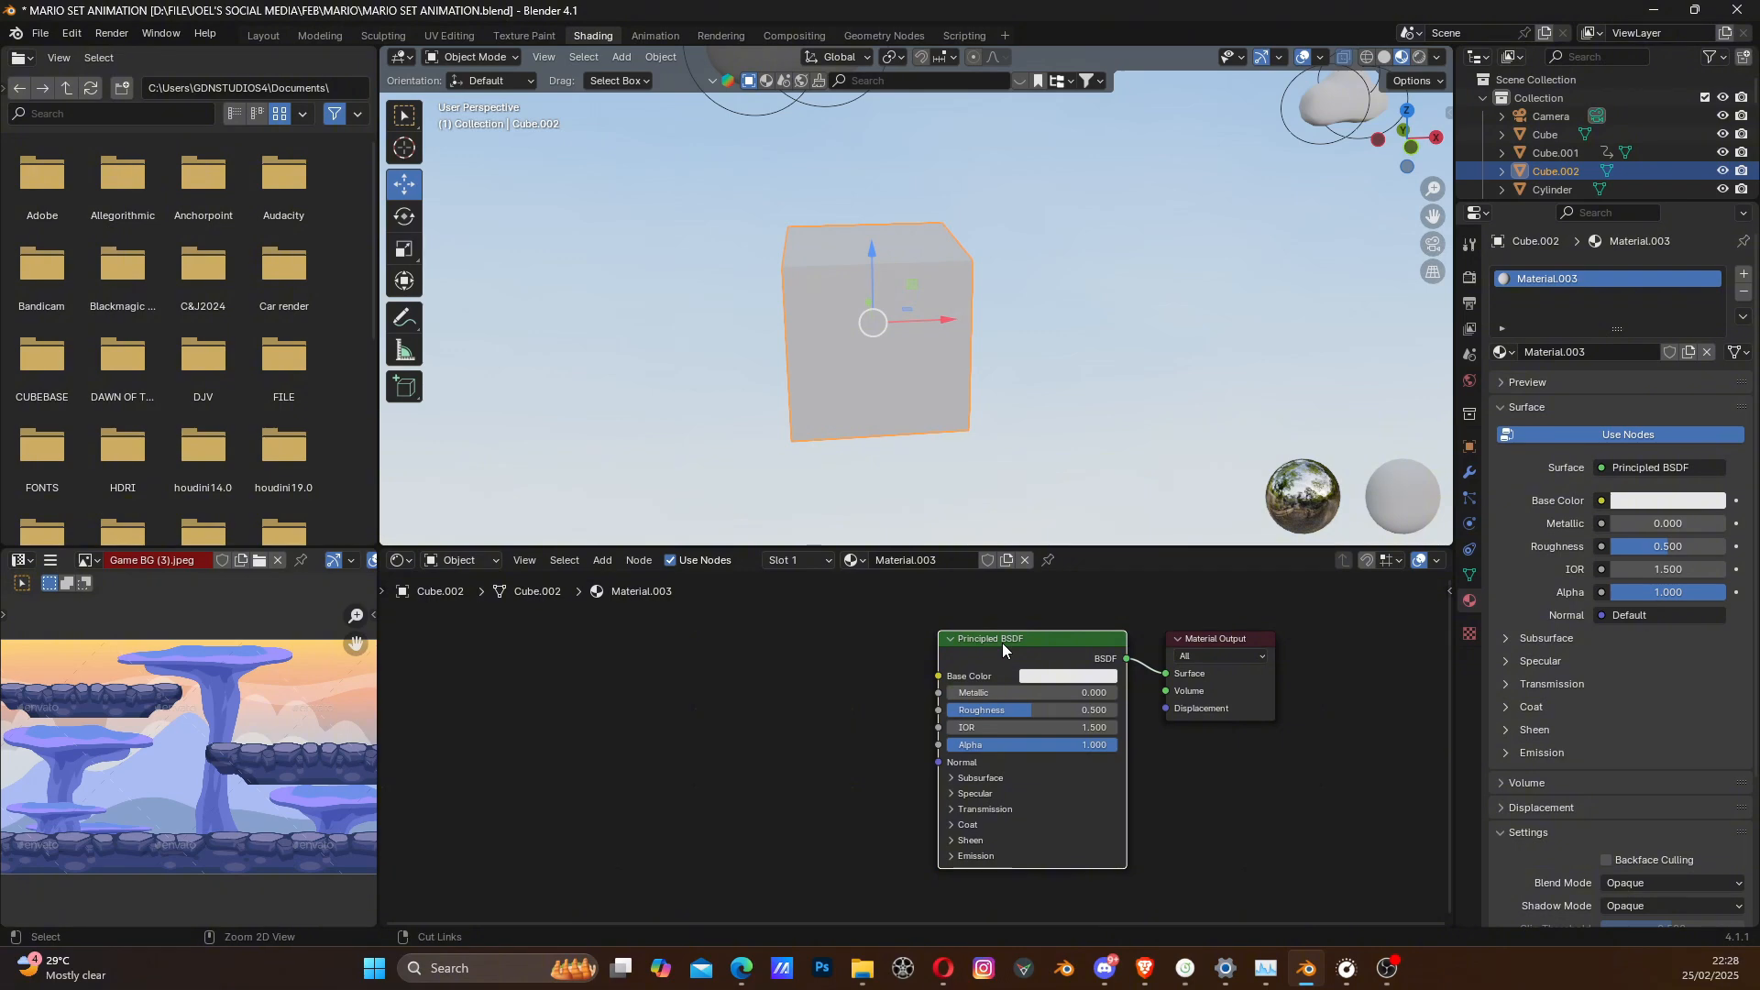
{"action": "key", "text": "ctrl+t"}
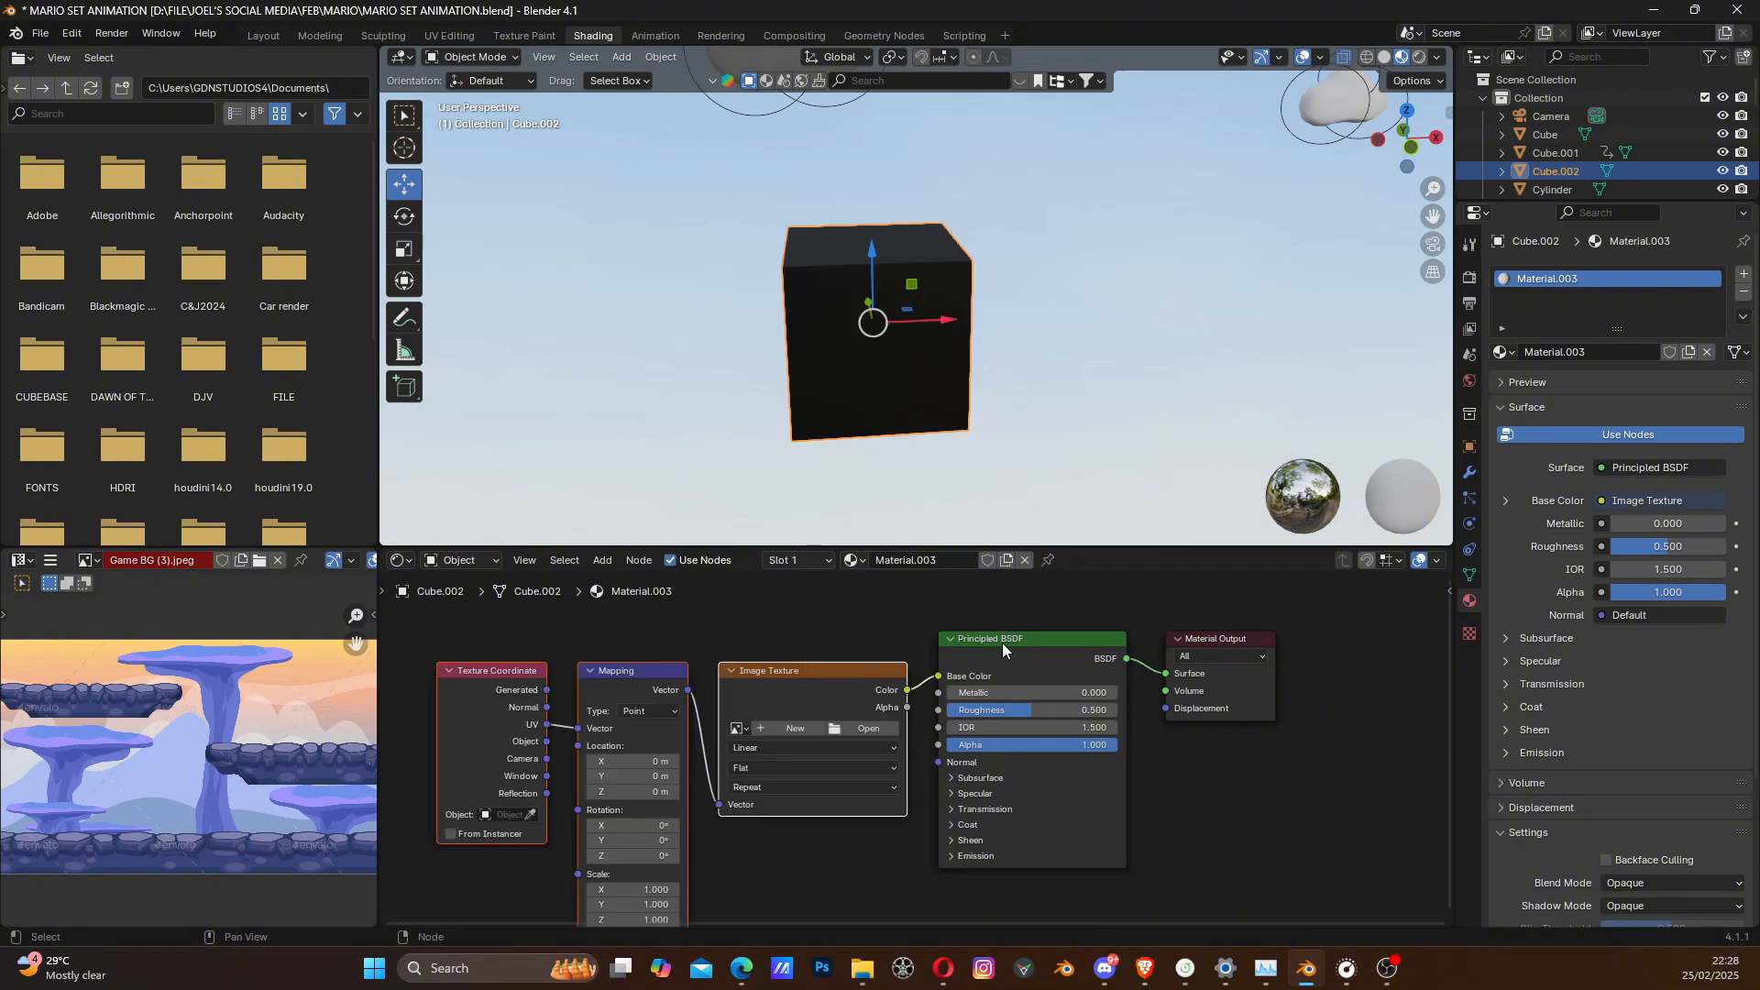
{"action": "left_click", "coordinate": [845, 728]}
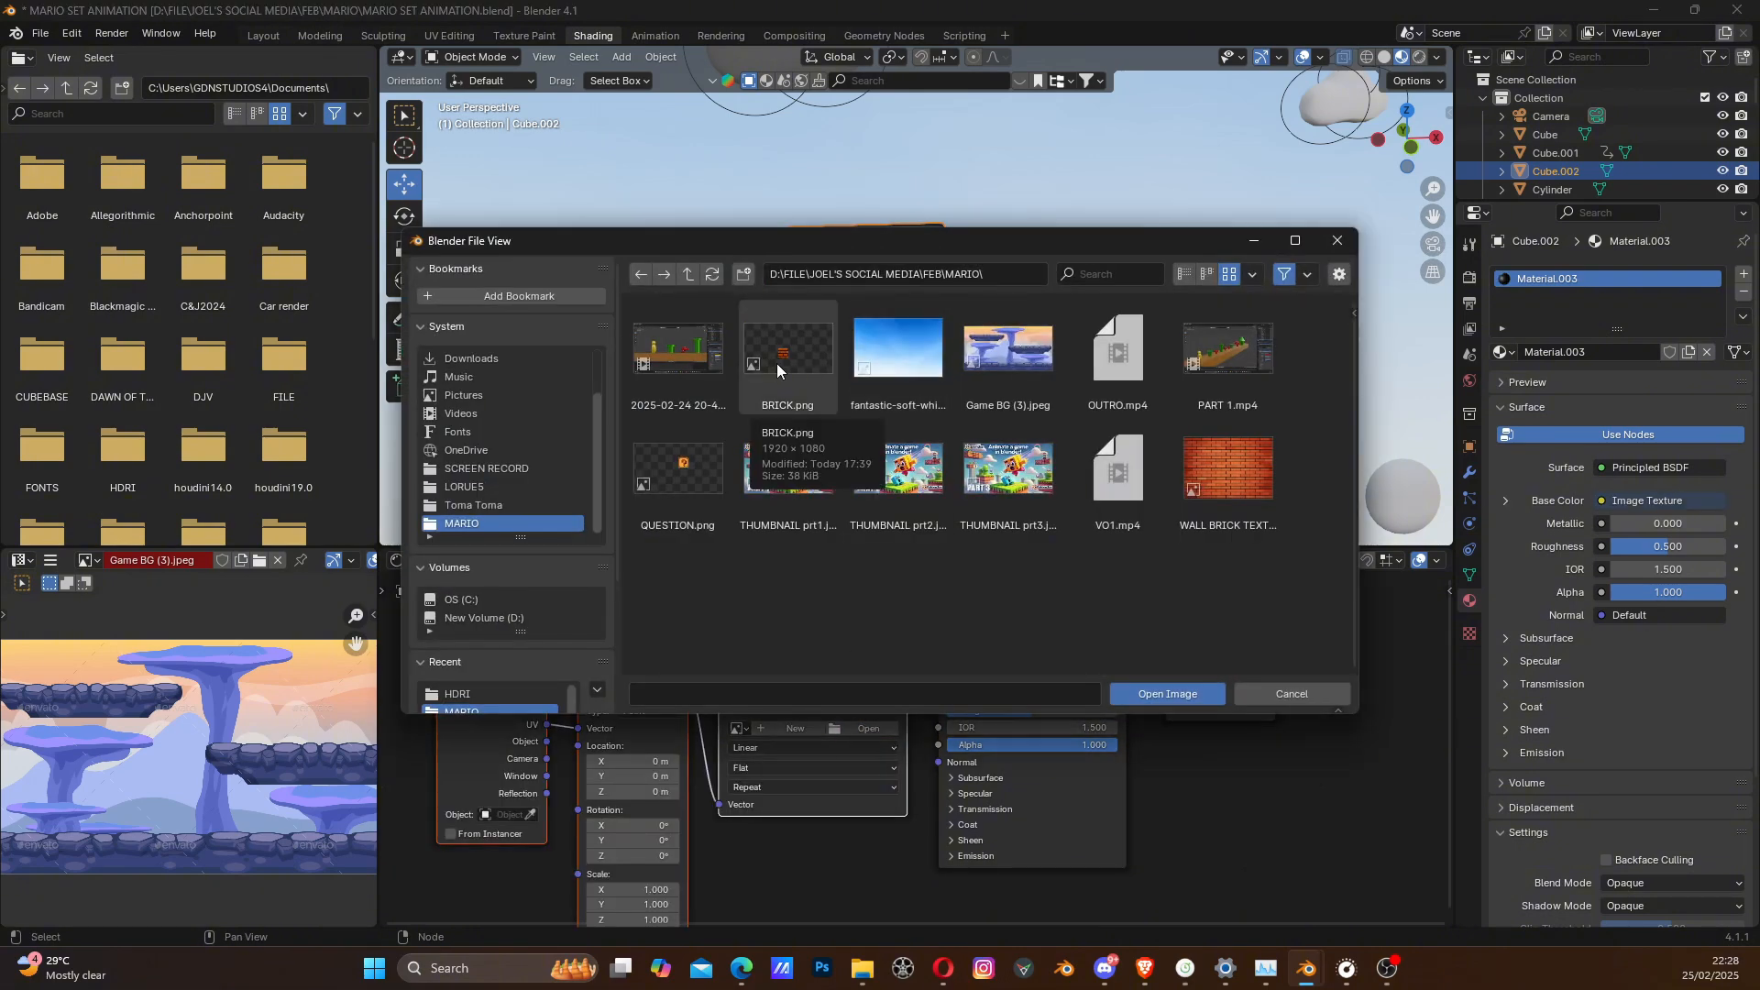
{"action": "left_click", "coordinate": [1163, 694]}
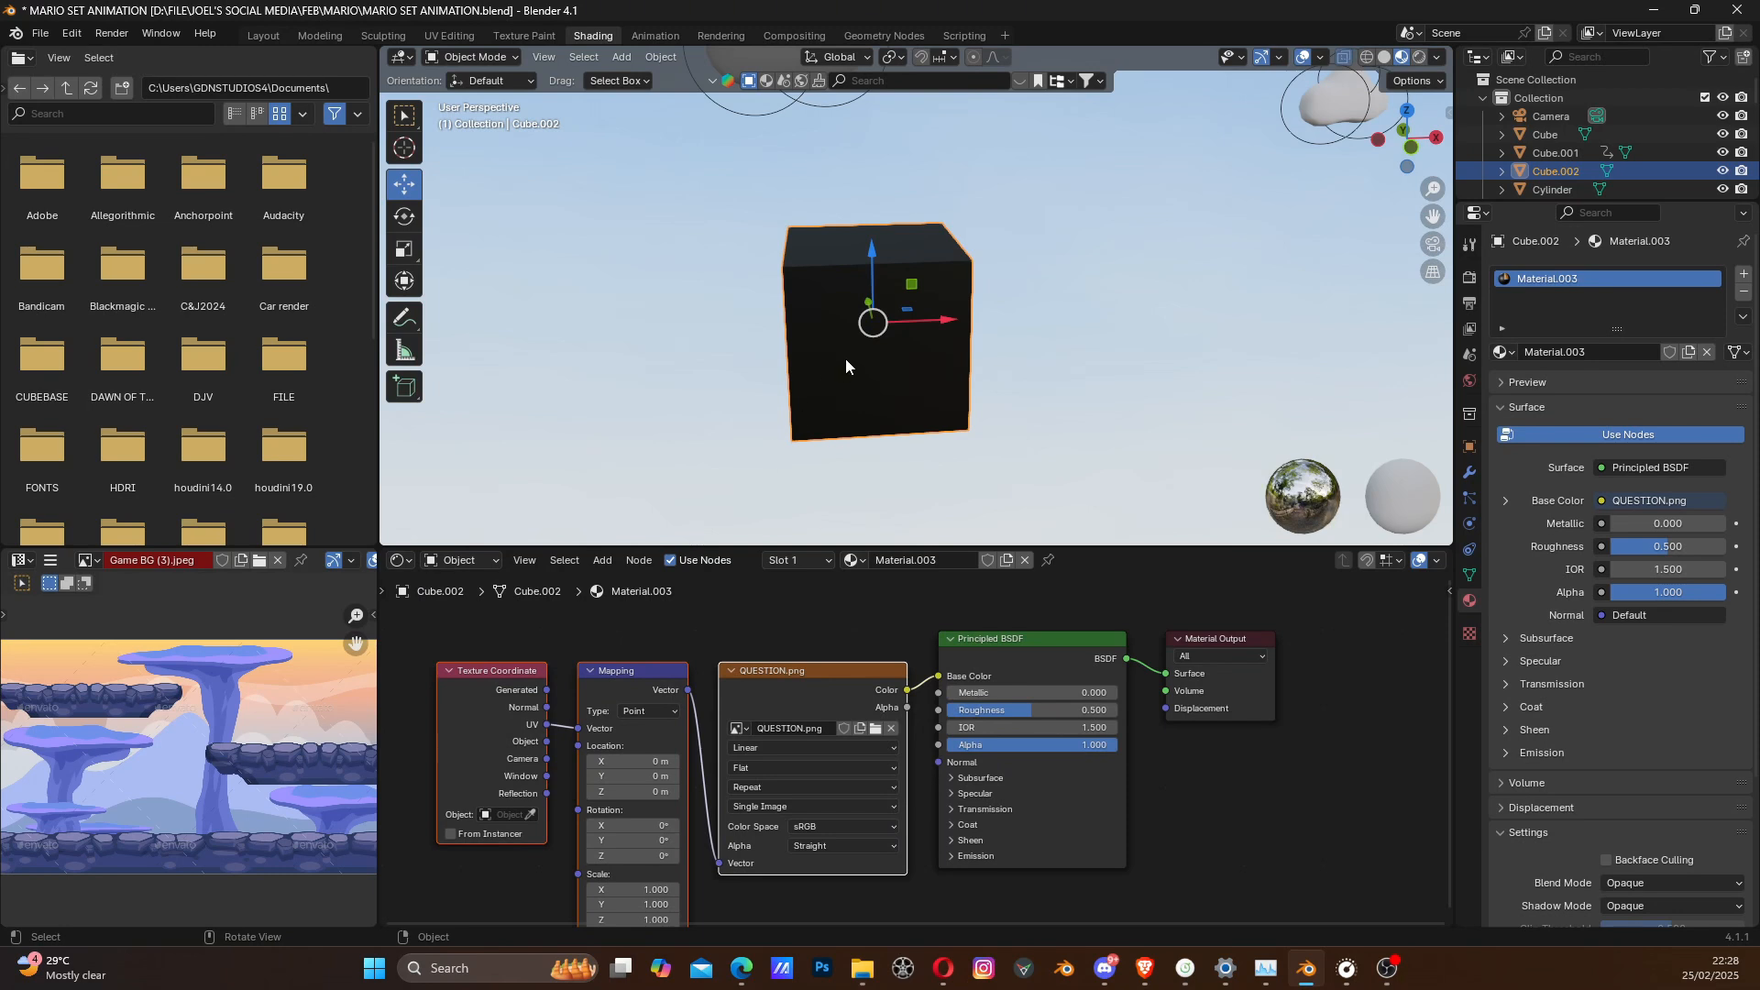
- Unwrap all faces of the cube in Edit Mode
{"action": "left_click", "coordinate": [471, 56]}
{"action": "left_click", "coordinate": [468, 100]}
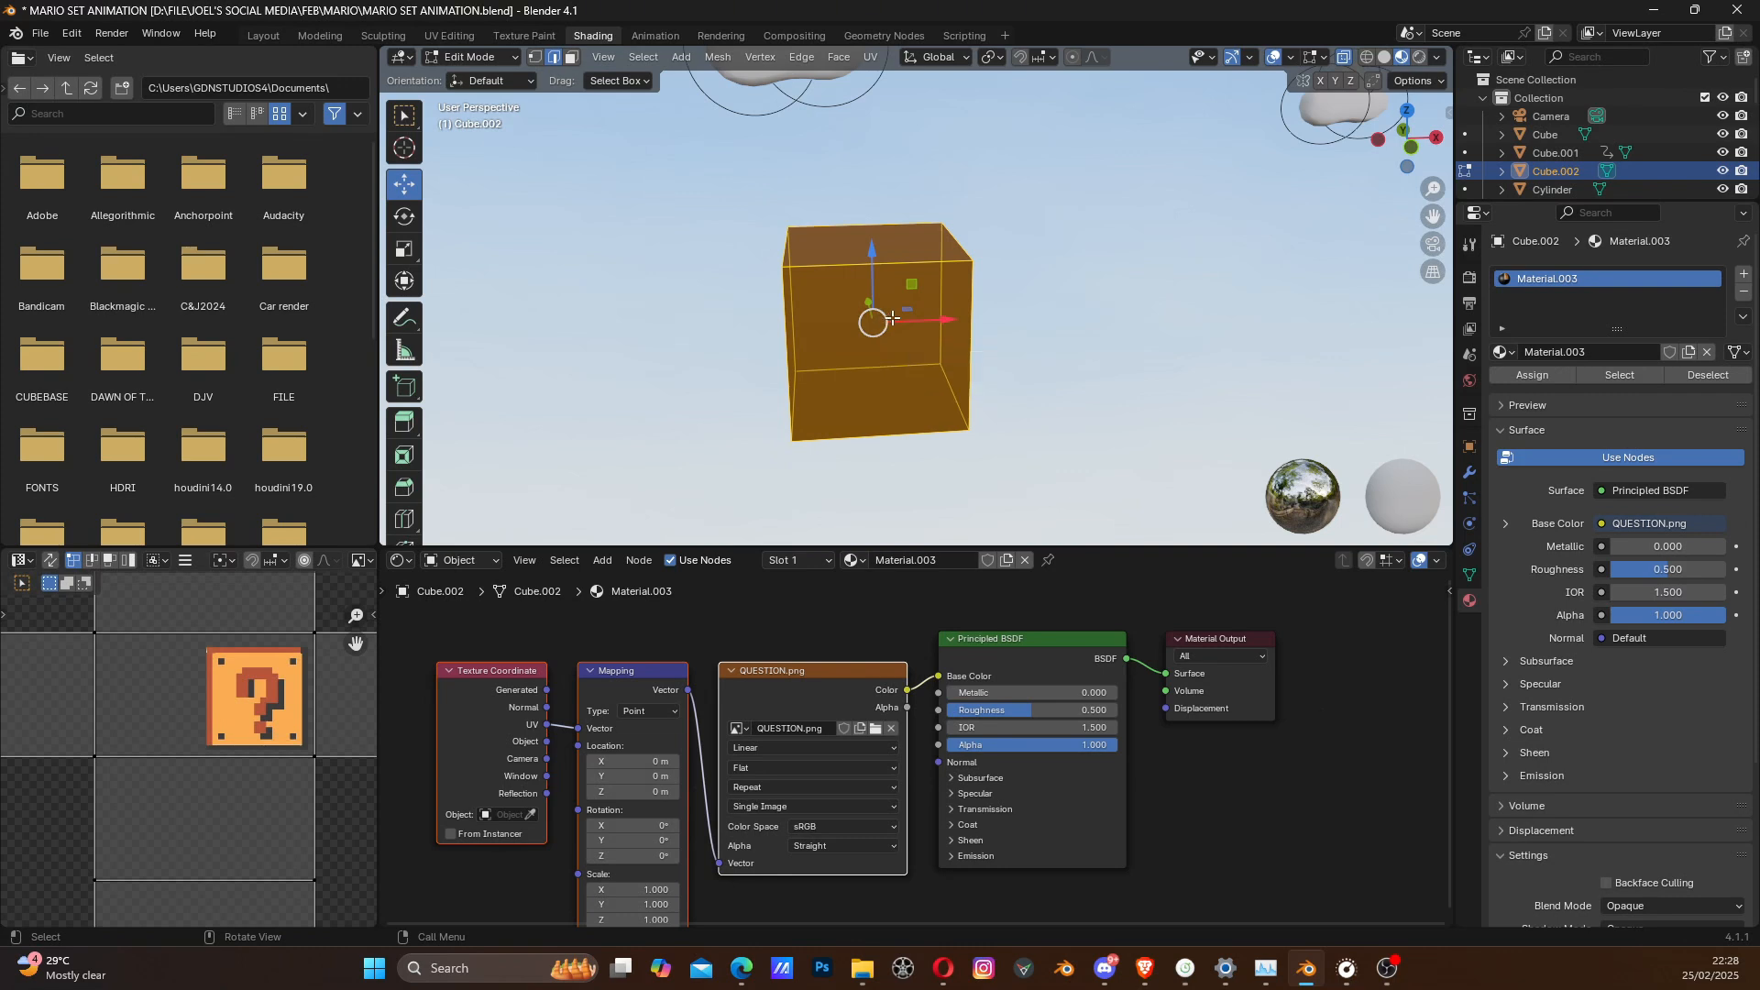
{"action": "key", "text": "u"}
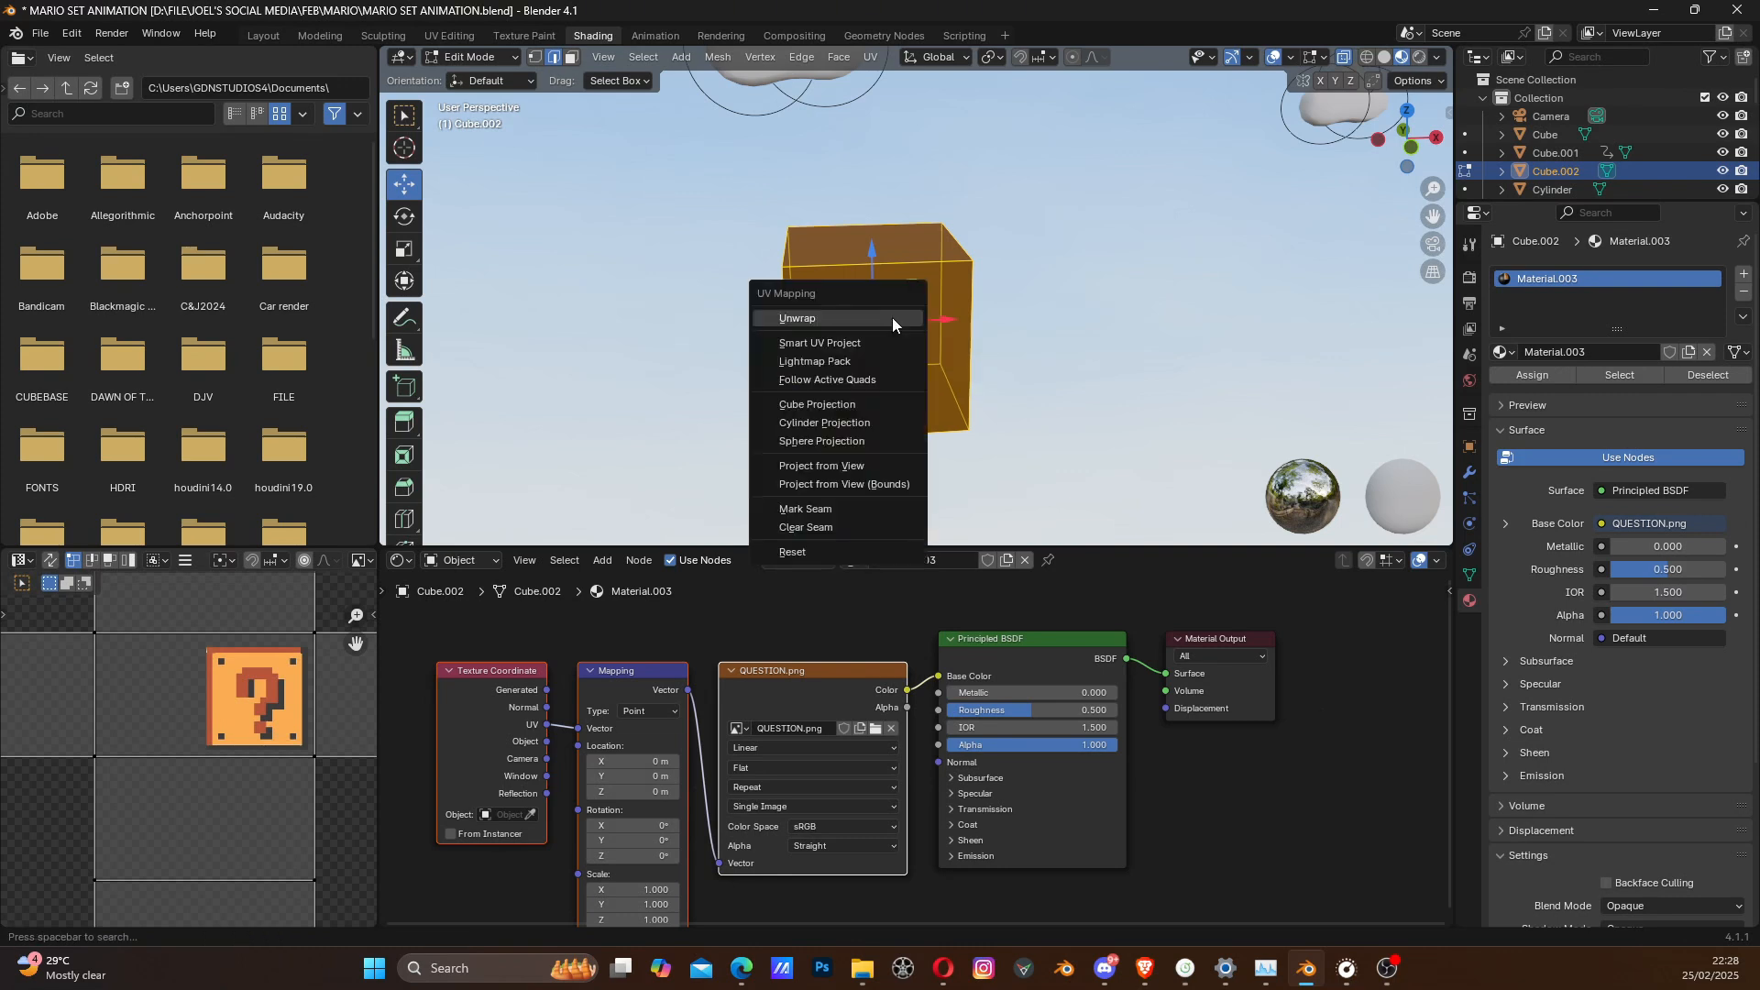
{"action": "left_click", "coordinate": [893, 317]}
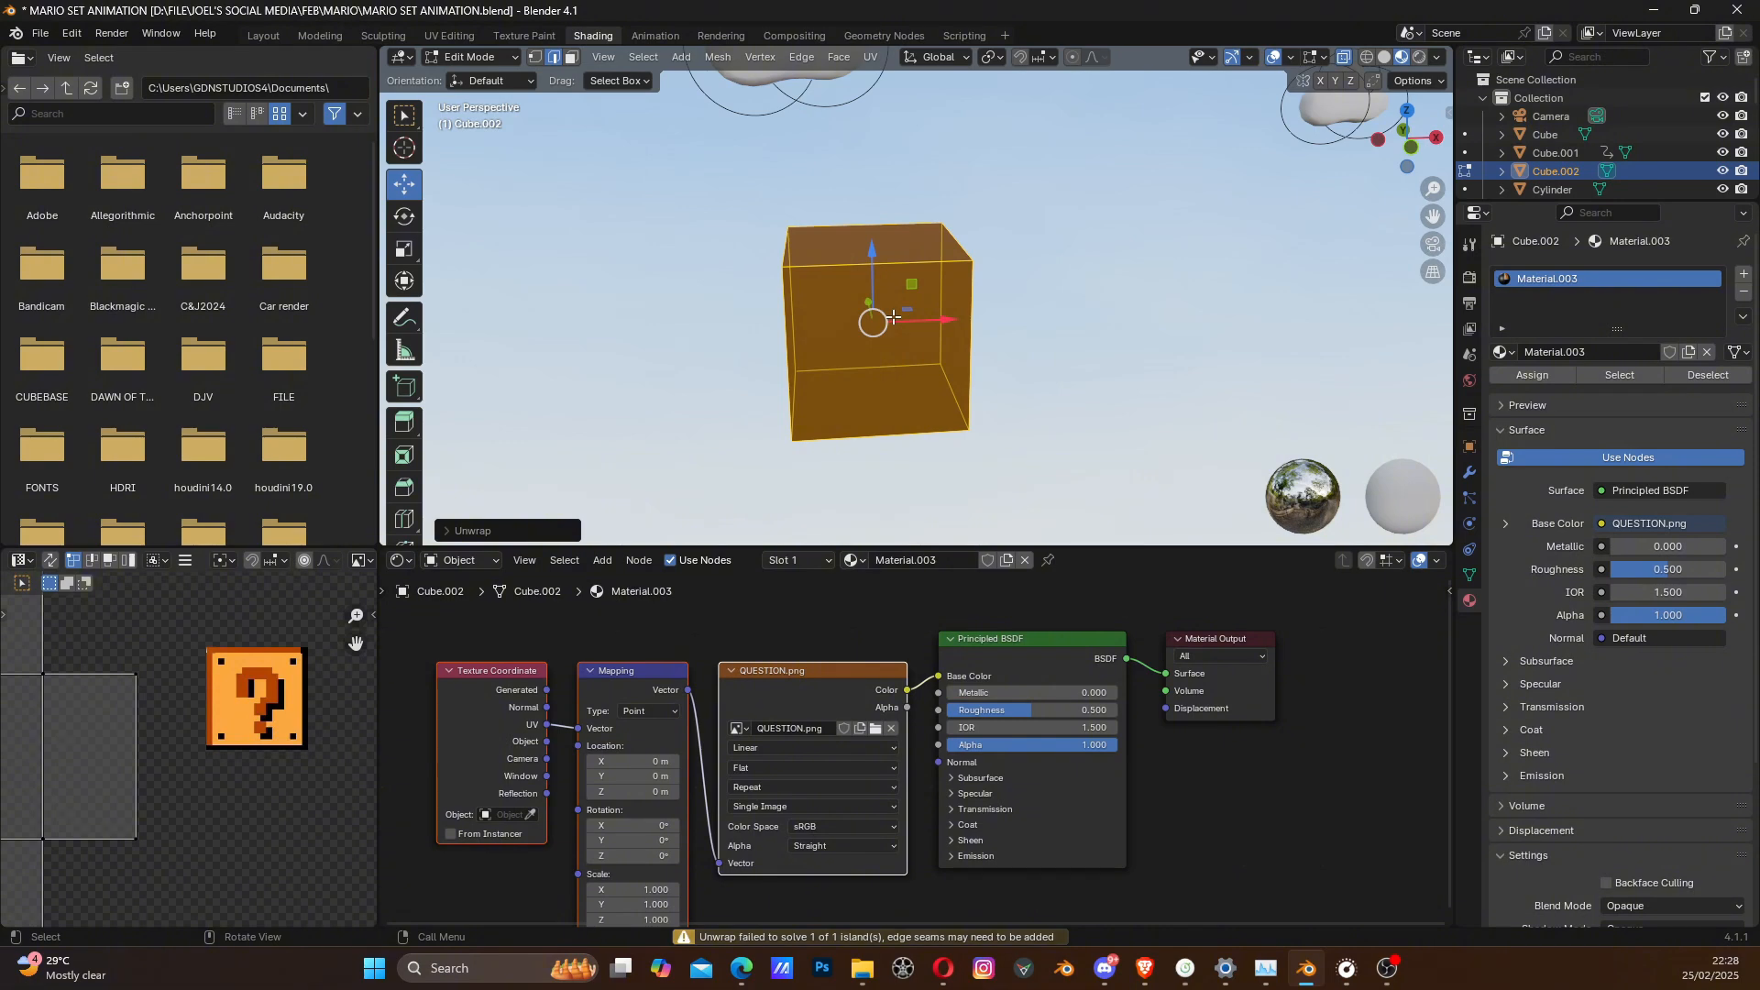
- Select the cube's entire UV layout and move it over the question mark block in the image
{"action": "scroll", "coordinate": [893, 316], "scroll_direction": "down", "scroll_amount": 1}
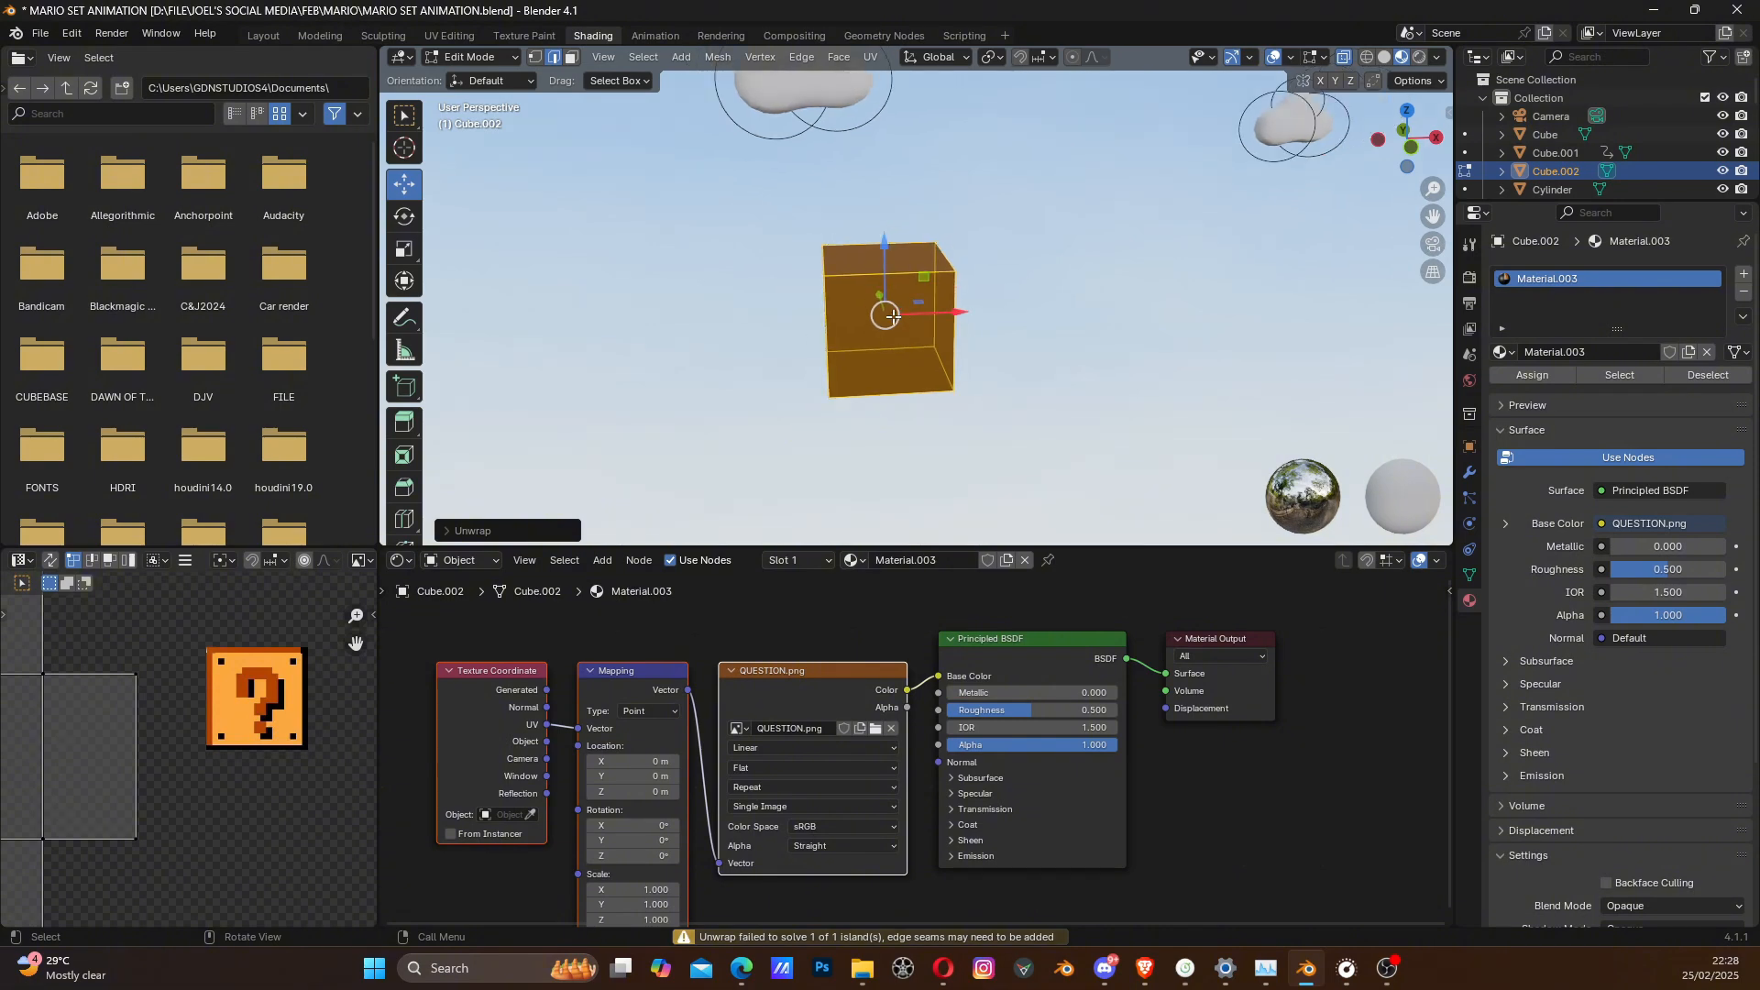
{"action": "scroll", "coordinate": [152, 740], "scroll_direction": "down", "scroll_amount": 4}
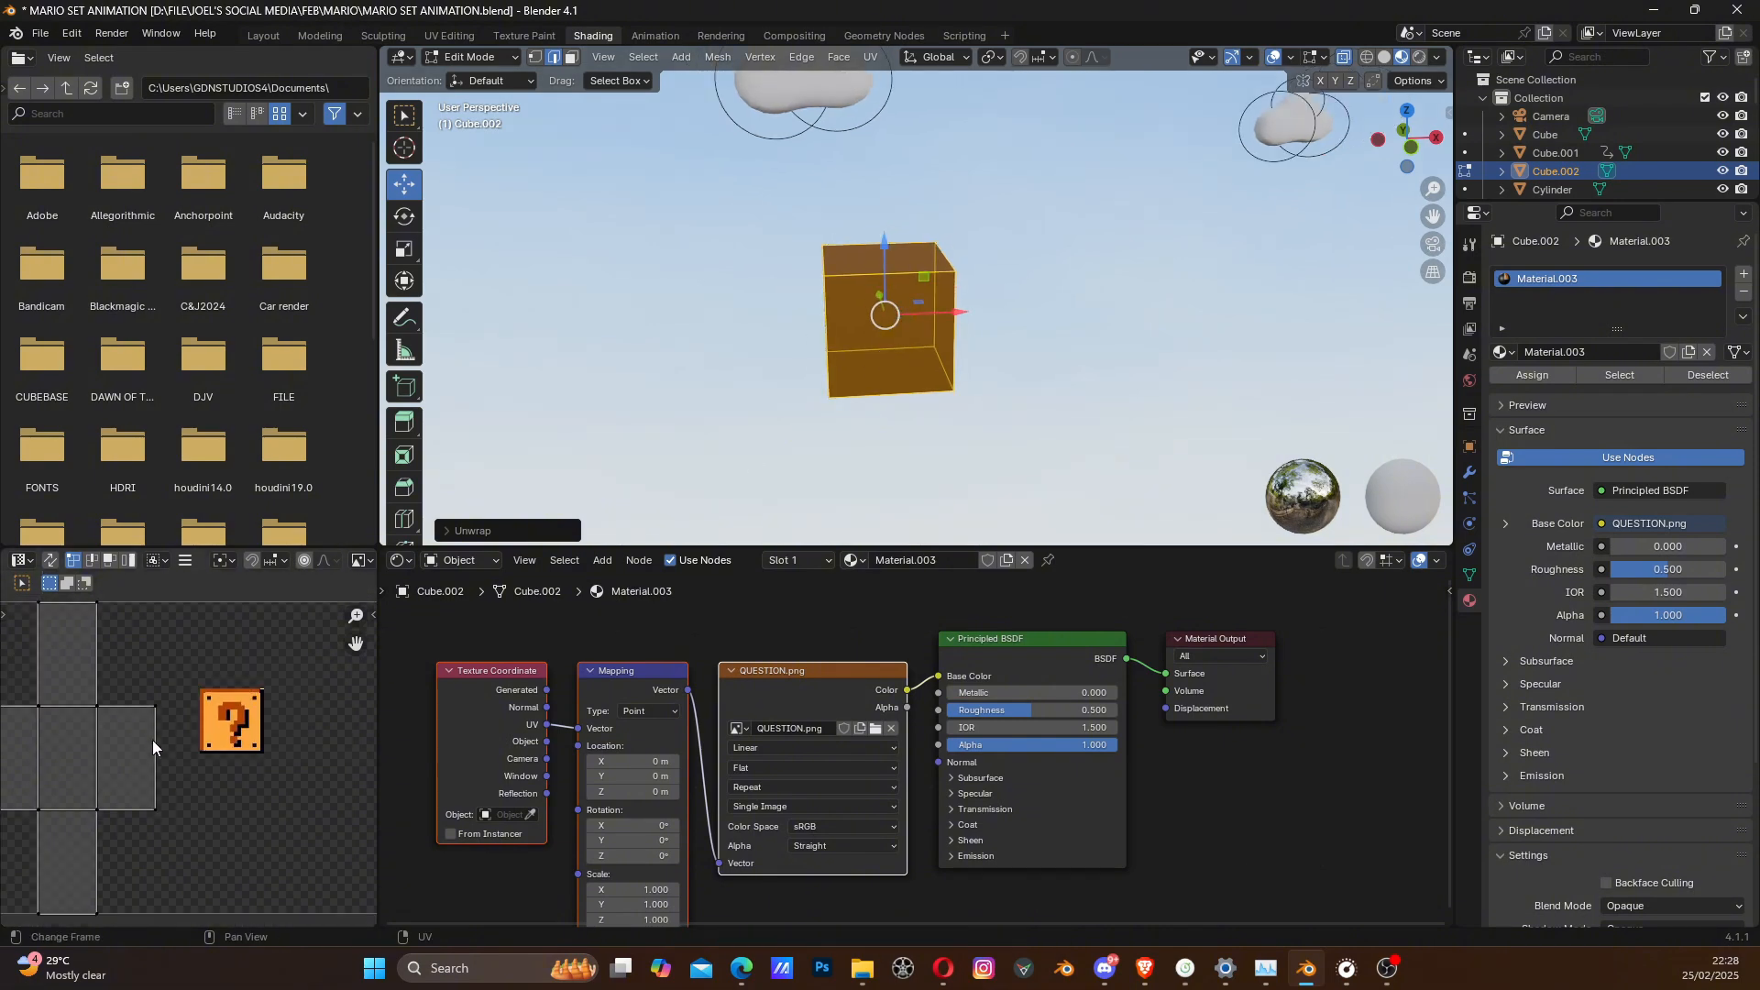
{"action": "middle_click_drag", "start_coordinate": [151, 761], "coordinate": [212, 755], "text": "shift"}
{"action": "scroll", "coordinate": [225, 753], "scroll_direction": "up", "scroll_amount": 3}
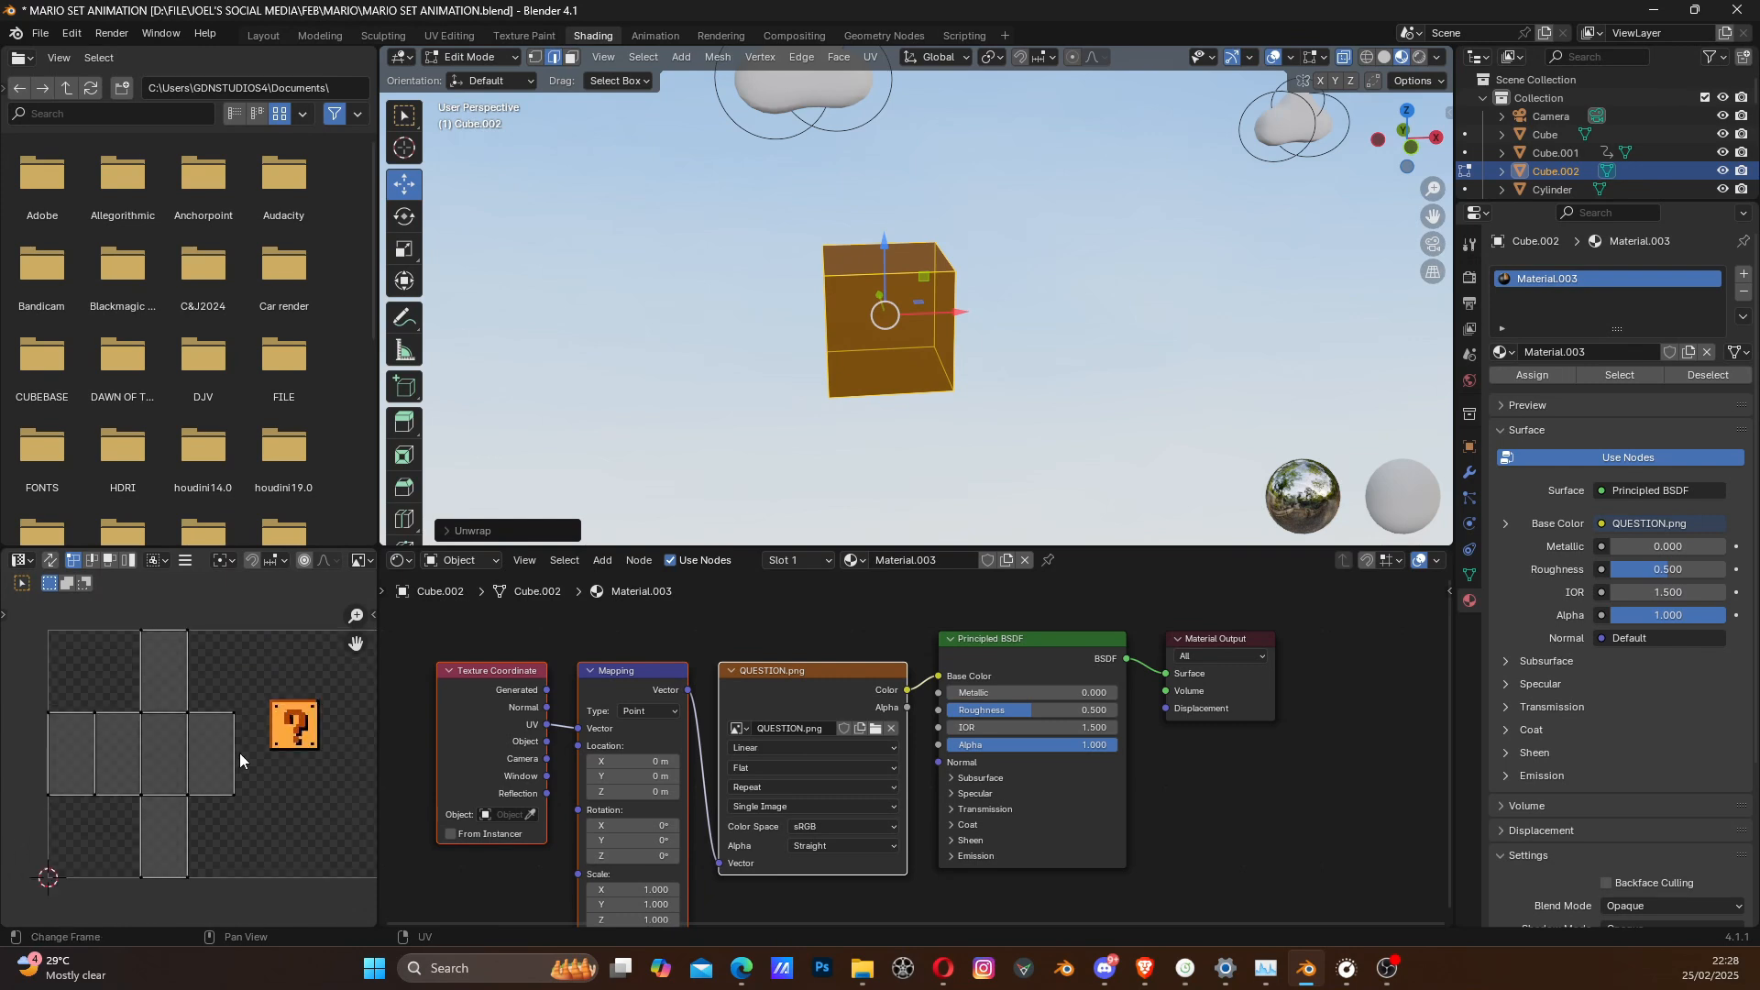
{"action": "middle_click_drag", "start_coordinate": [333, 724], "coordinate": [231, 742]}
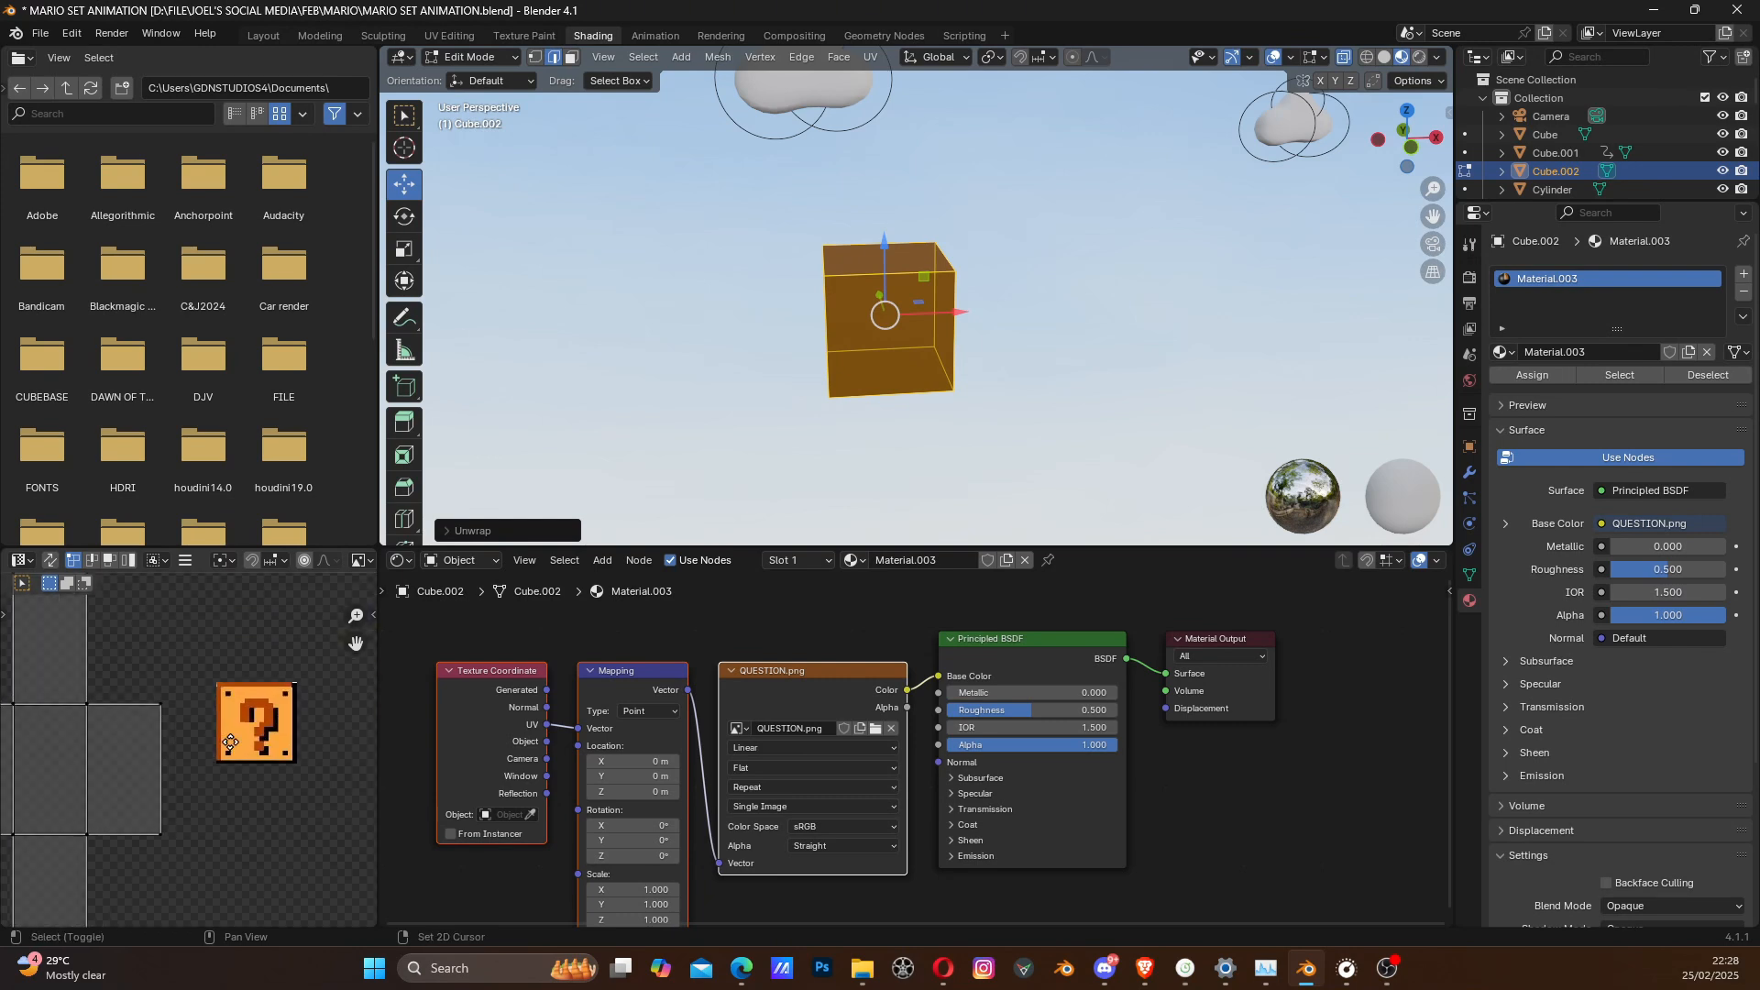
{"action": "scroll", "coordinate": [256, 741], "scroll_direction": "up", "scroll_amount": 2}
{"action": "scroll", "coordinate": [270, 701], "scroll_direction": "down", "scroll_amount": 2}
{"action": "scroll", "coordinate": [184, 764], "scroll_direction": "down", "scroll_amount": 2}
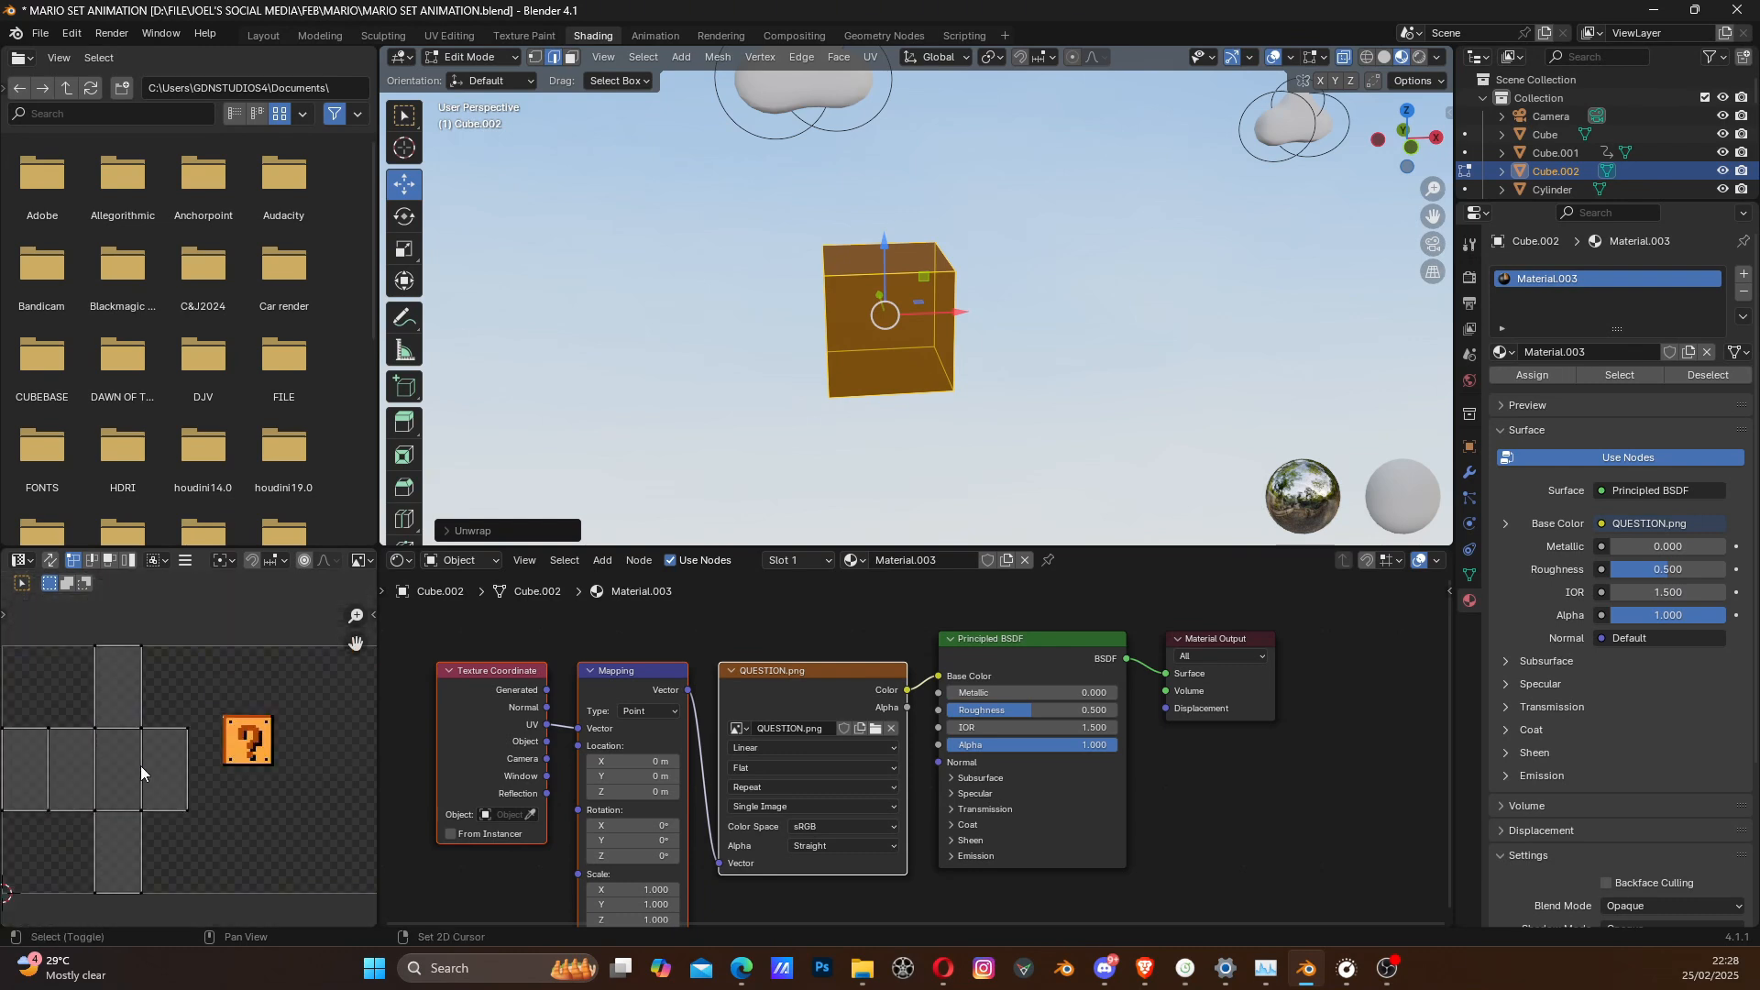
{"action": "middle_click_drag", "start_coordinate": [141, 766], "coordinate": [157, 773]}
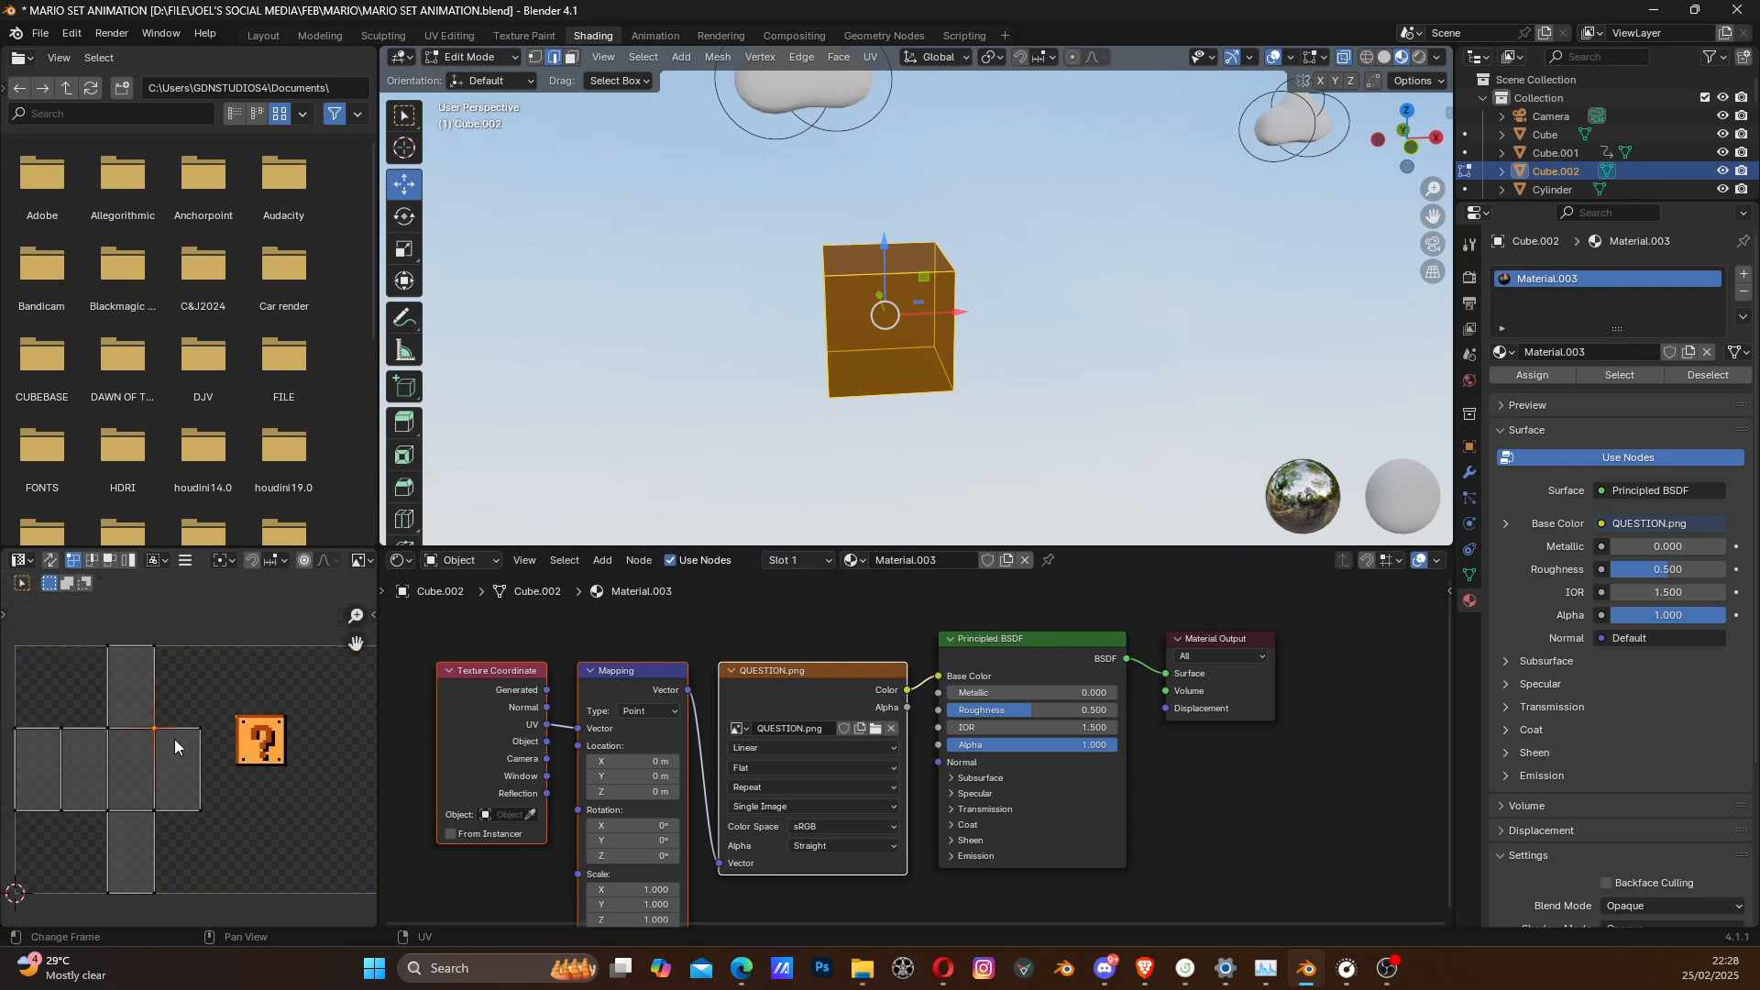
{"action": "key", "text": "a"}
{"action": "key", "text": "g"}
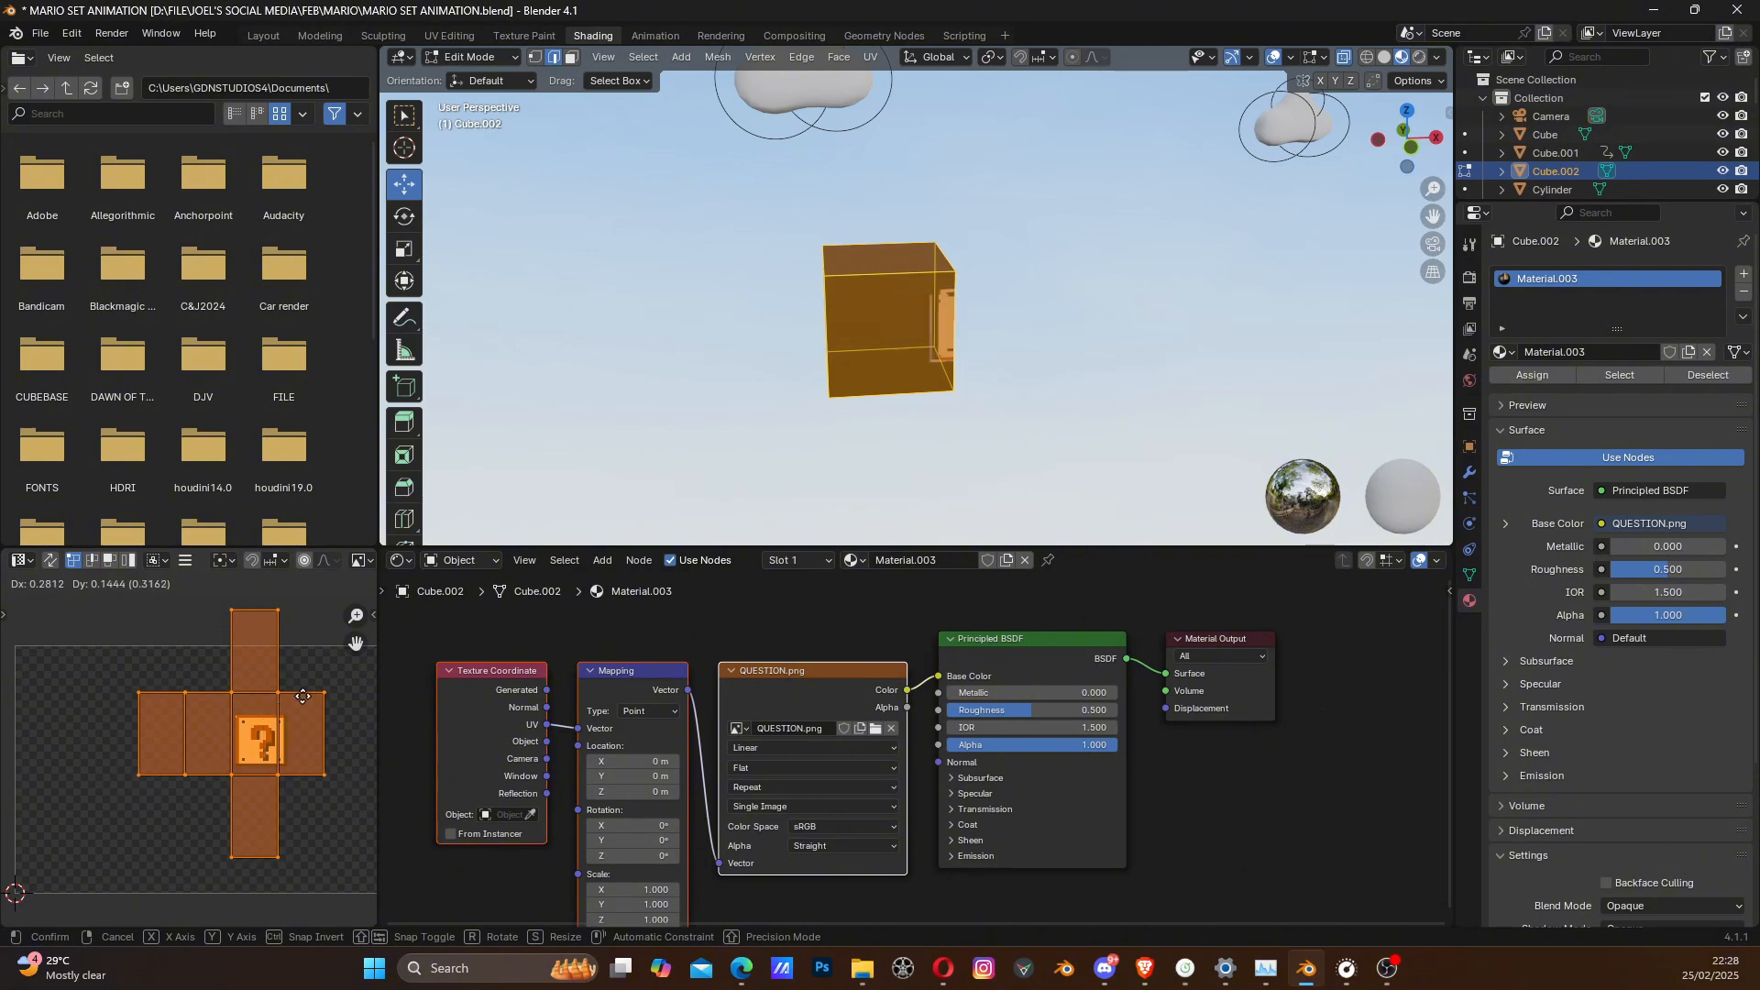
{"action": "left_click", "coordinate": [263, 724]}
- Select only the cube's front face in face select mode and unwrap it separately
{"action": "mouse_move", "coordinate": [797, 430]}
{"action": "middle_mouse_down"}
{"action": "mouse_move", "coordinate": [749, 484]}
{"action": "mouse_move", "coordinate": [647, 446]}
{"action": "mouse_move", "coordinate": [954, 409]}
{"action": "mouse_move", "coordinate": [926, 367]}
{"action": "mouse_move", "coordinate": [837, 407]}
{"action": "mouse_move", "coordinate": [861, 378]}
{"action": "middle_mouse_up"}
{"action": "scroll", "coordinate": [877, 385], "scroll_direction": "up", "scroll_amount": 5}
{"action": "left_click", "coordinate": [573, 58]}
{"action": "left_click", "coordinate": [836, 412]}
{"action": "key", "text": "u"}
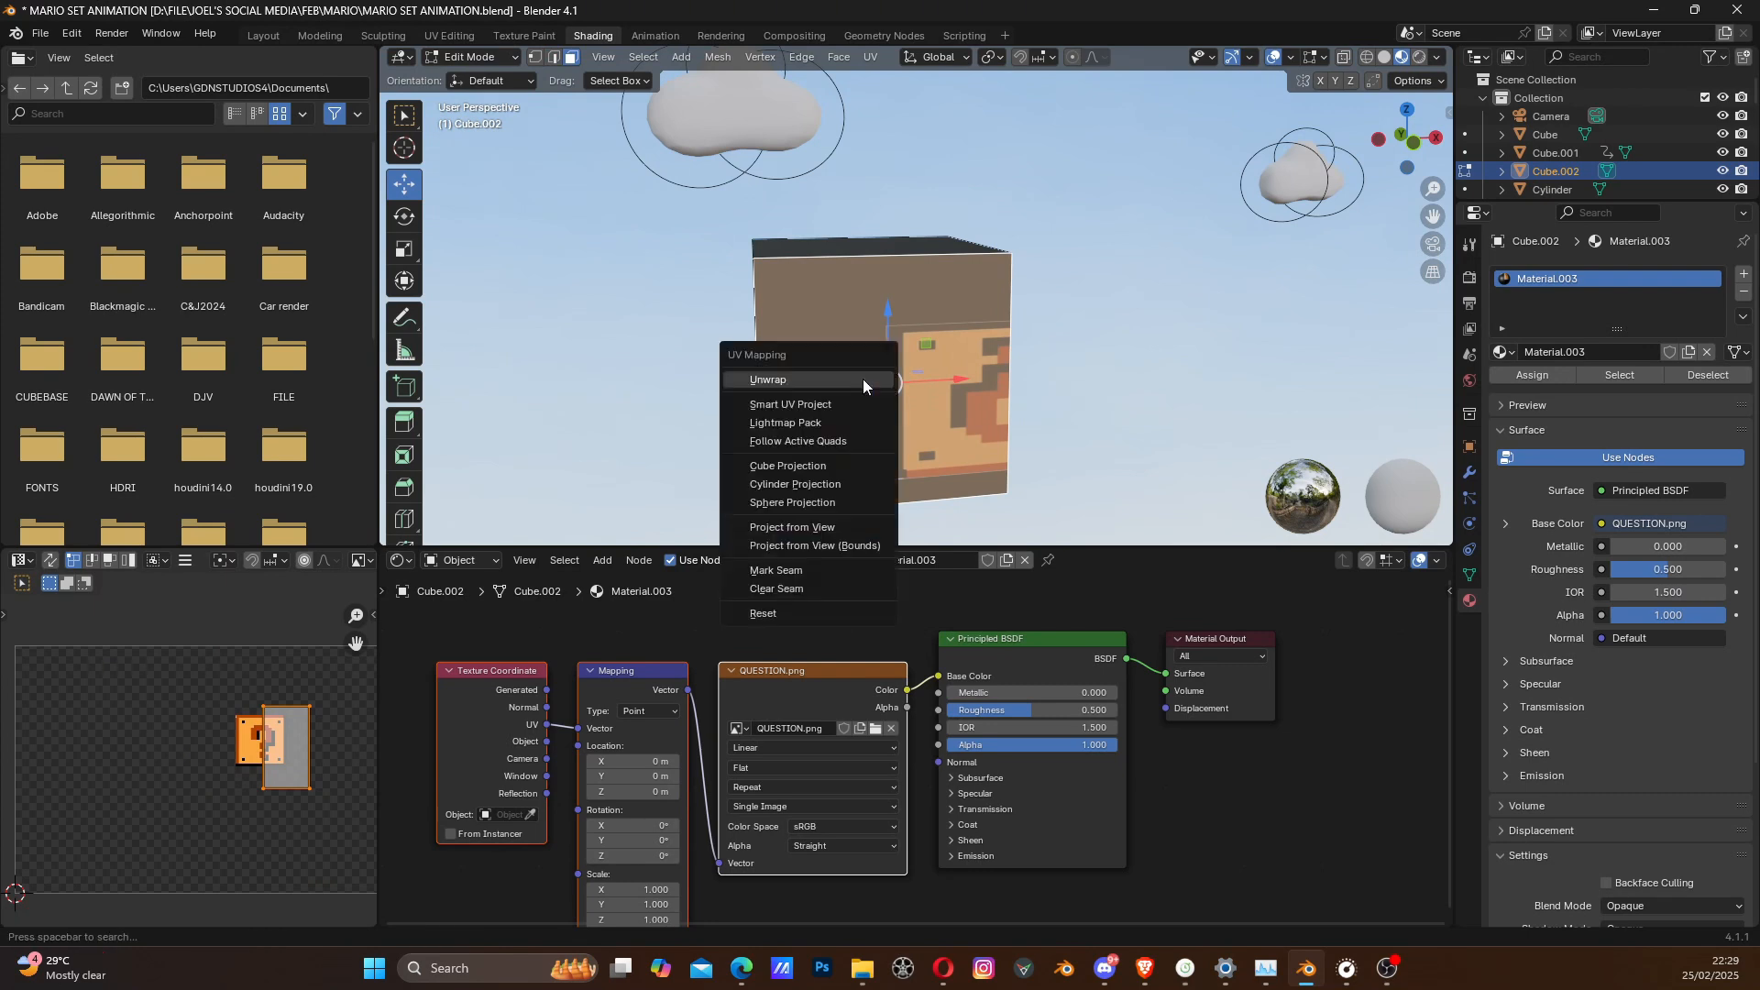
{"action": "left_click", "coordinate": [861, 377]}
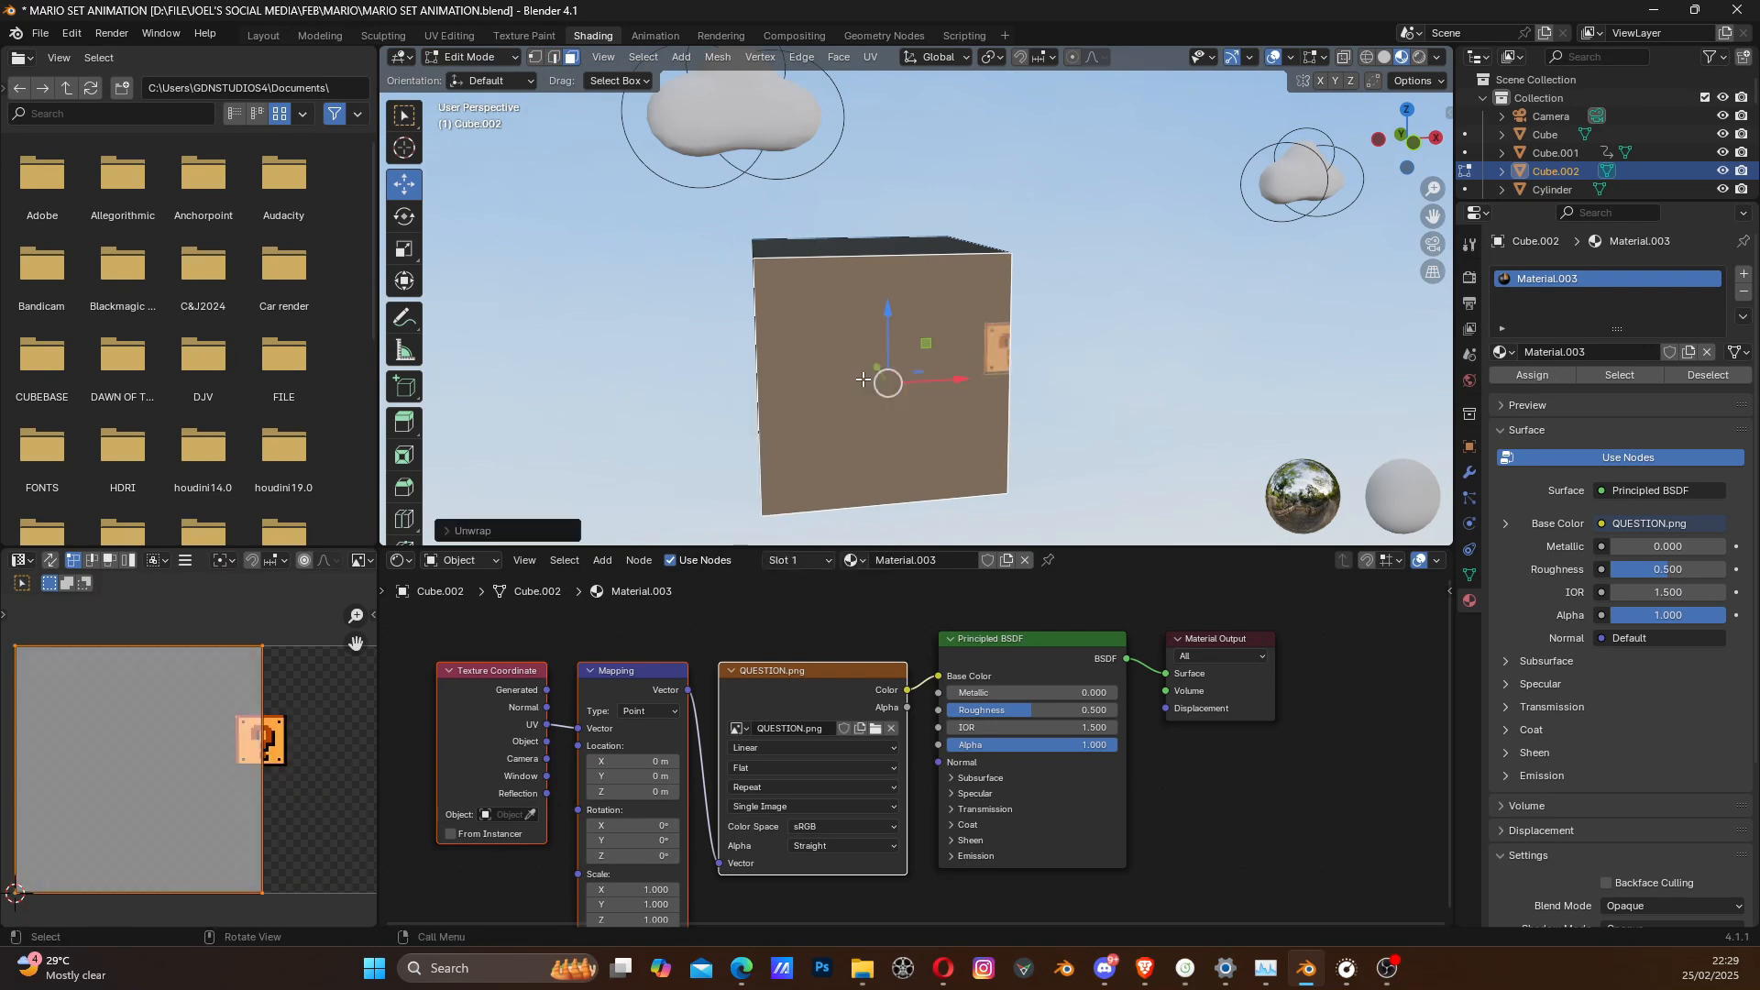
- Centre the front face's UV square on the question mark block and scale it down to about 0.21
{"action": "middle_click_drag", "start_coordinate": [862, 377], "coordinate": [862, 378]}
{"action": "scroll", "coordinate": [198, 766], "scroll_direction": "down", "scroll_amount": 2}
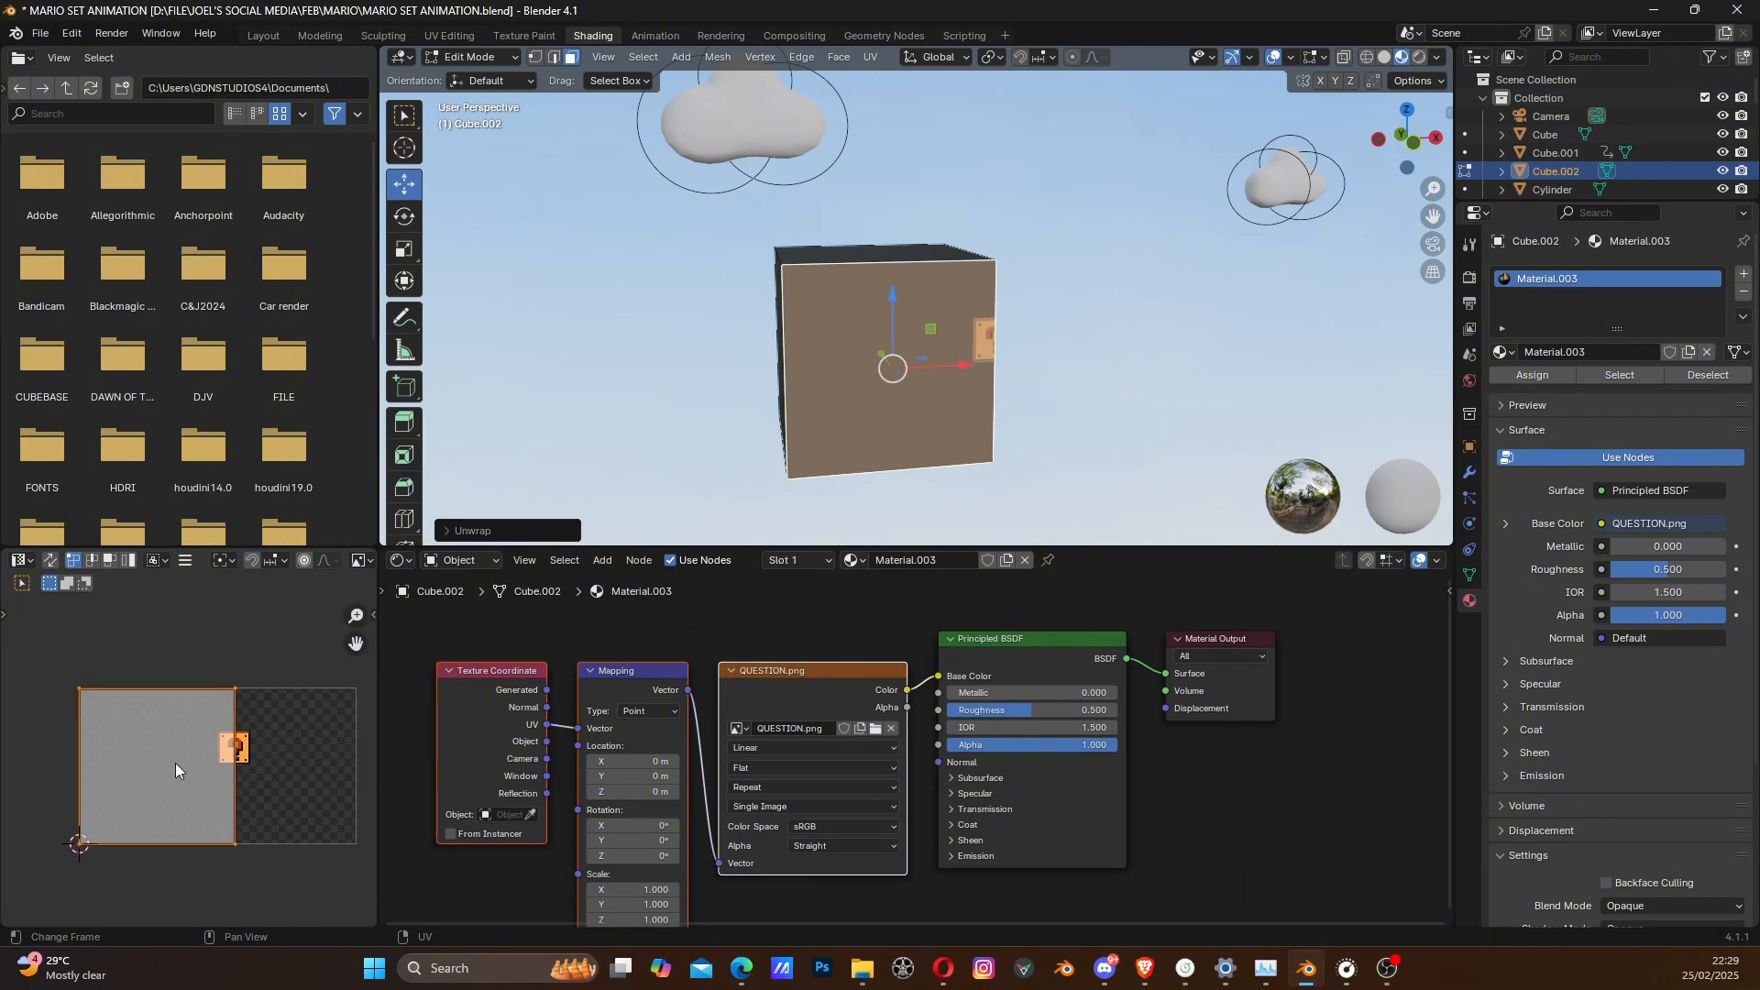
{"action": "key", "text": "g"}
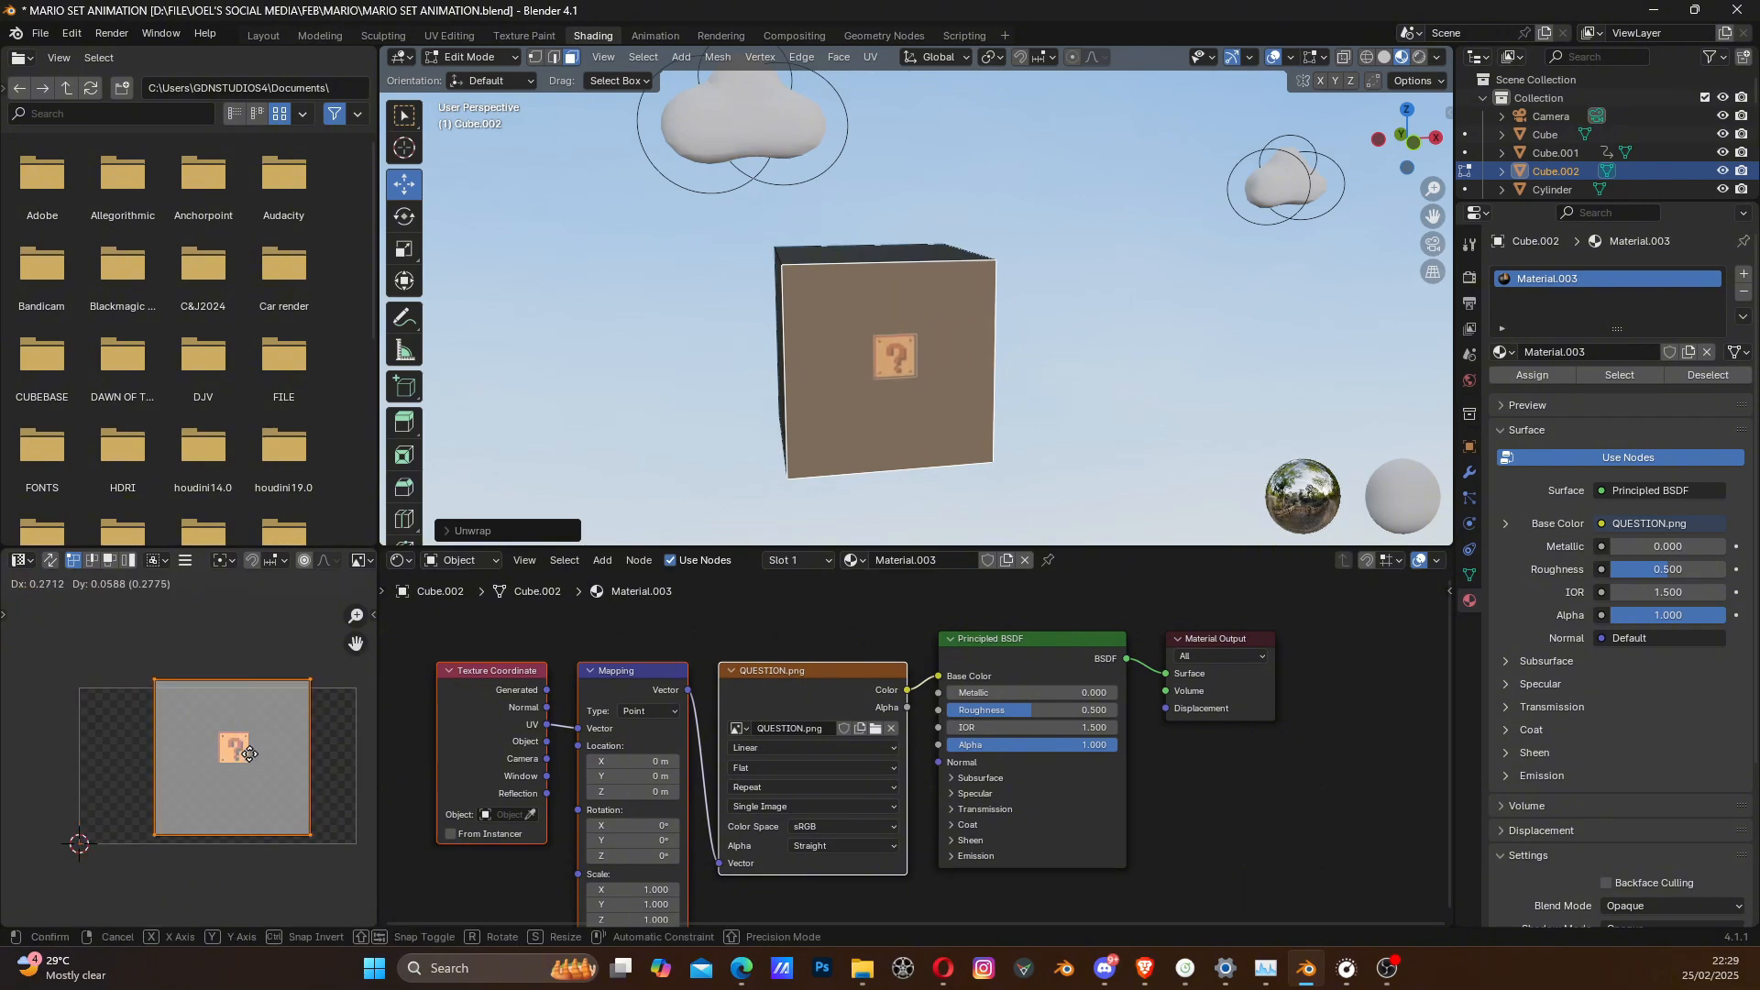
{"action": "left_click", "coordinate": [248, 753]}
{"action": "key", "text": "s"}
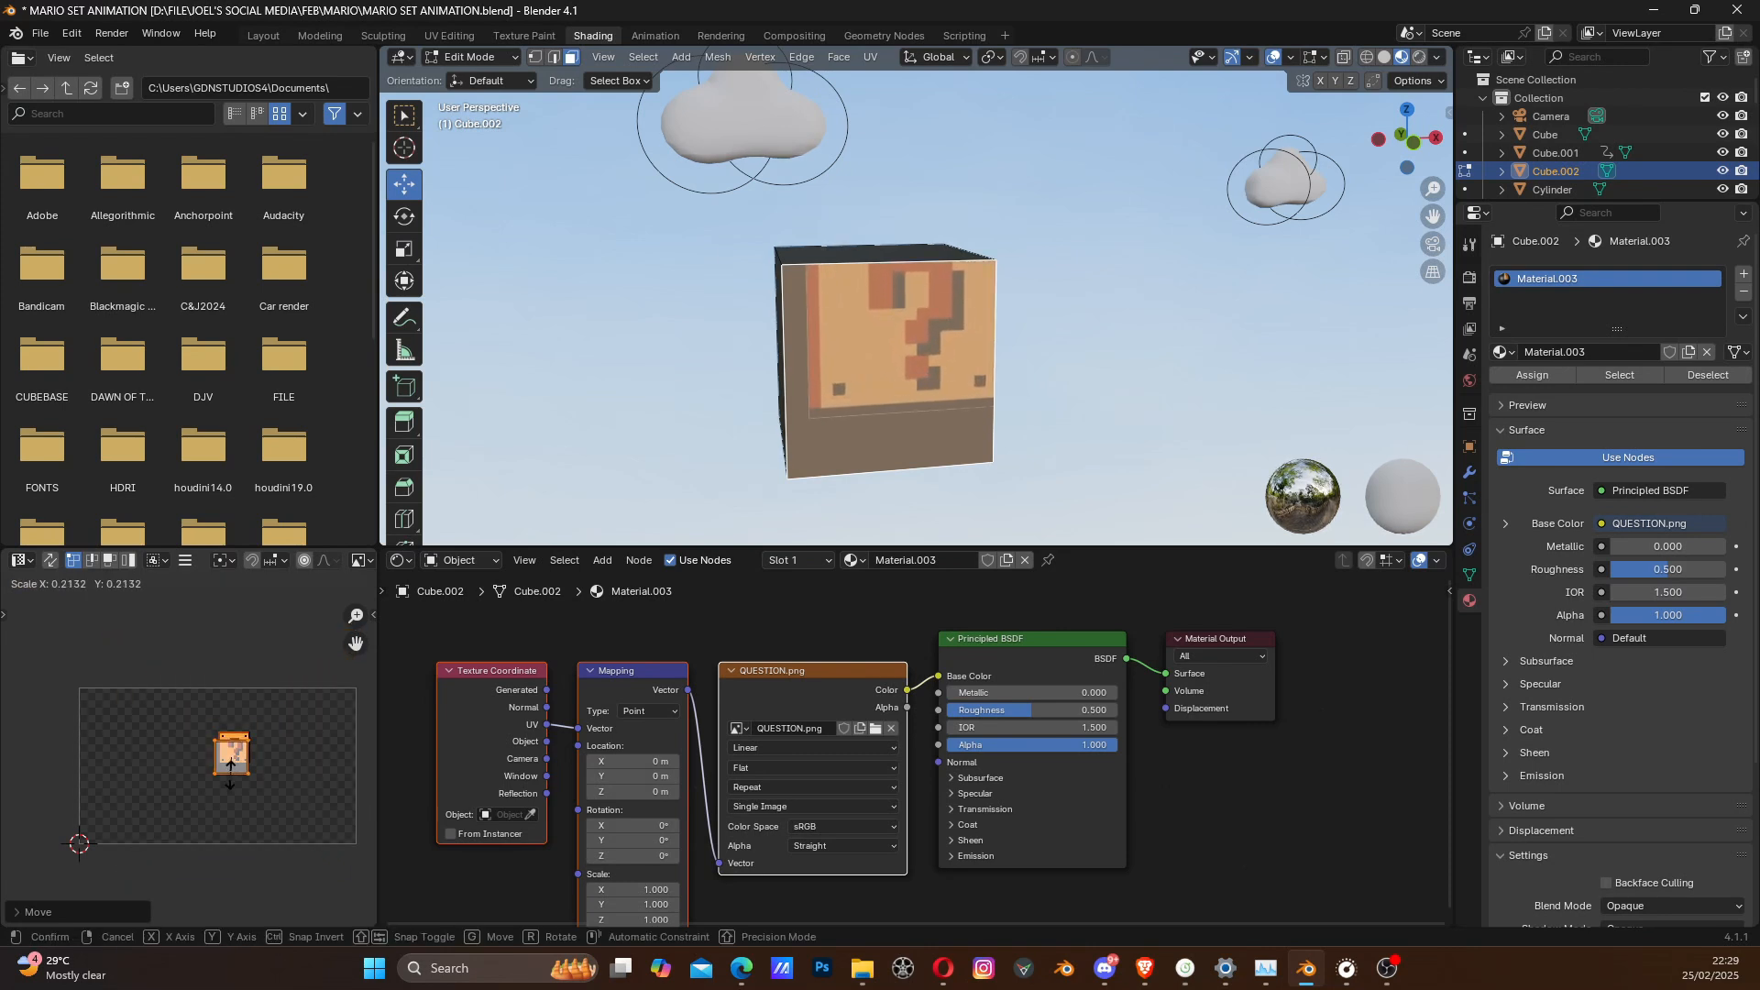
{"action": "left_click", "coordinate": [235, 770]}
- Shift the front face's UV square slightly so it lines up with the edges of the question mark block
{"action": "scroll", "coordinate": [237, 770], "scroll_direction": "up", "scroll_amount": 5}
{"action": "middle_click_drag", "start_coordinate": [239, 770], "coordinate": [148, 780]}
{"action": "key", "text": "g"}
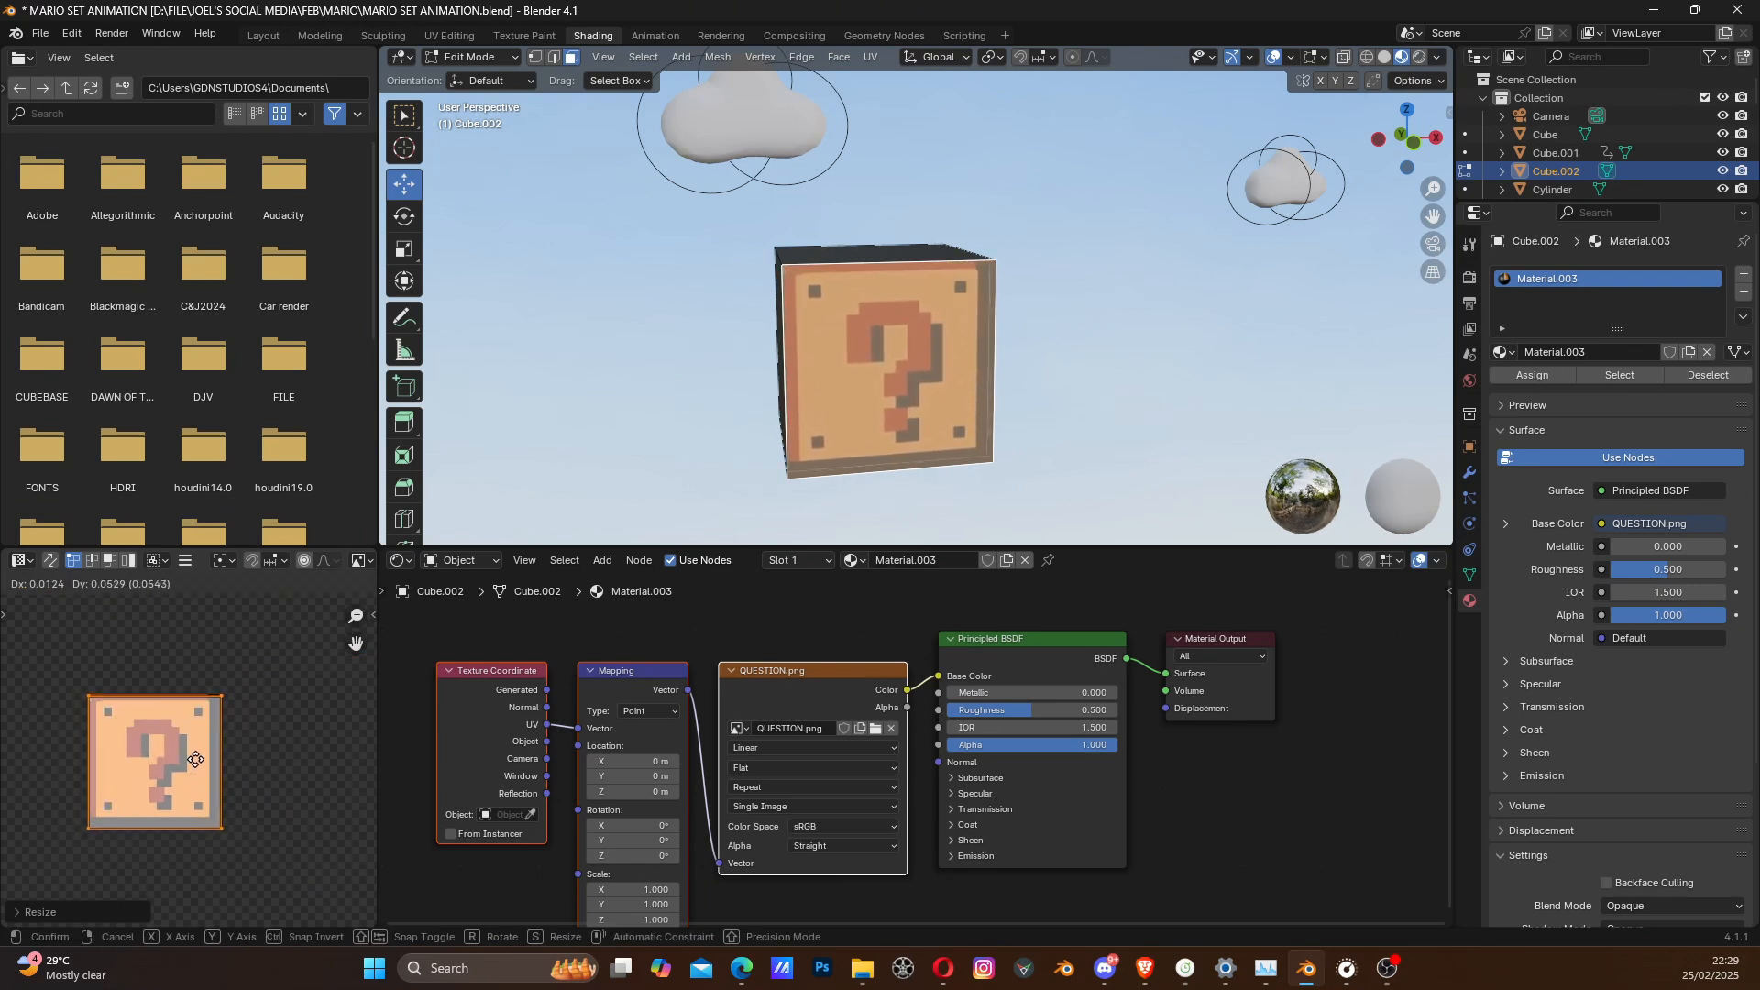
{"action": "left_click", "coordinate": [195, 759]}
{"action": "scroll", "coordinate": [196, 759], "scroll_direction": "up", "scroll_amount": 2}
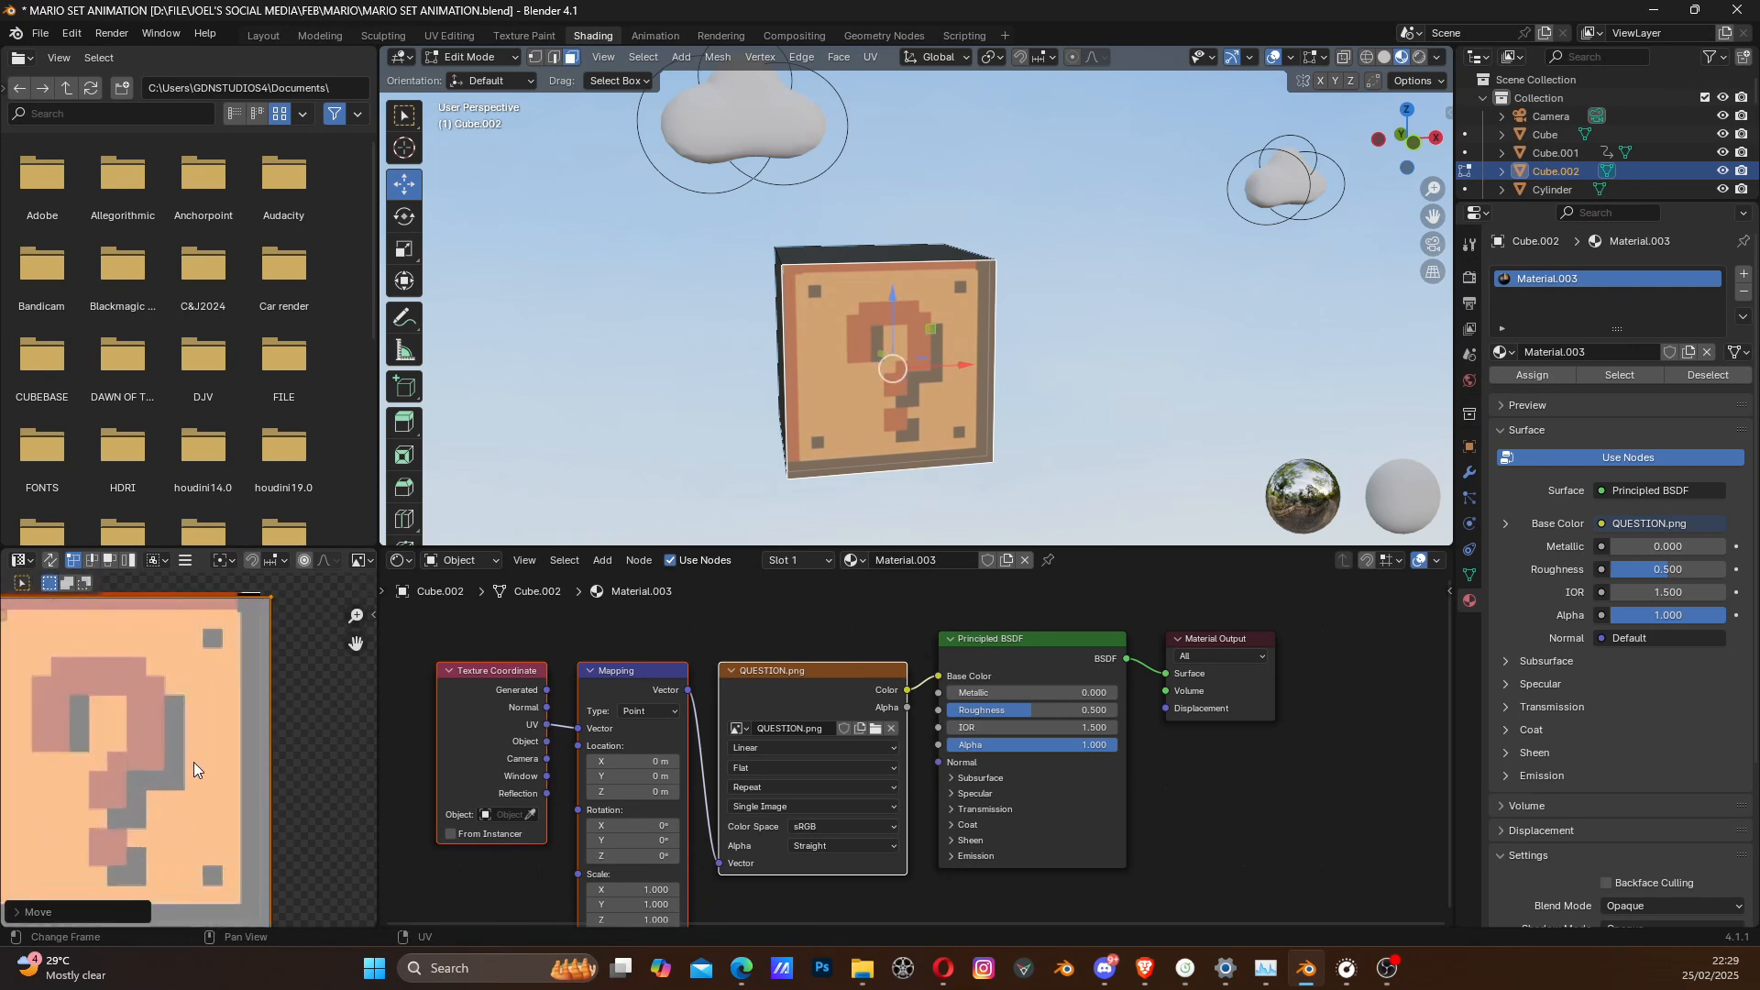
{"action": "middle_click_drag", "start_coordinate": [933, 369], "coordinate": [1009, 371]}
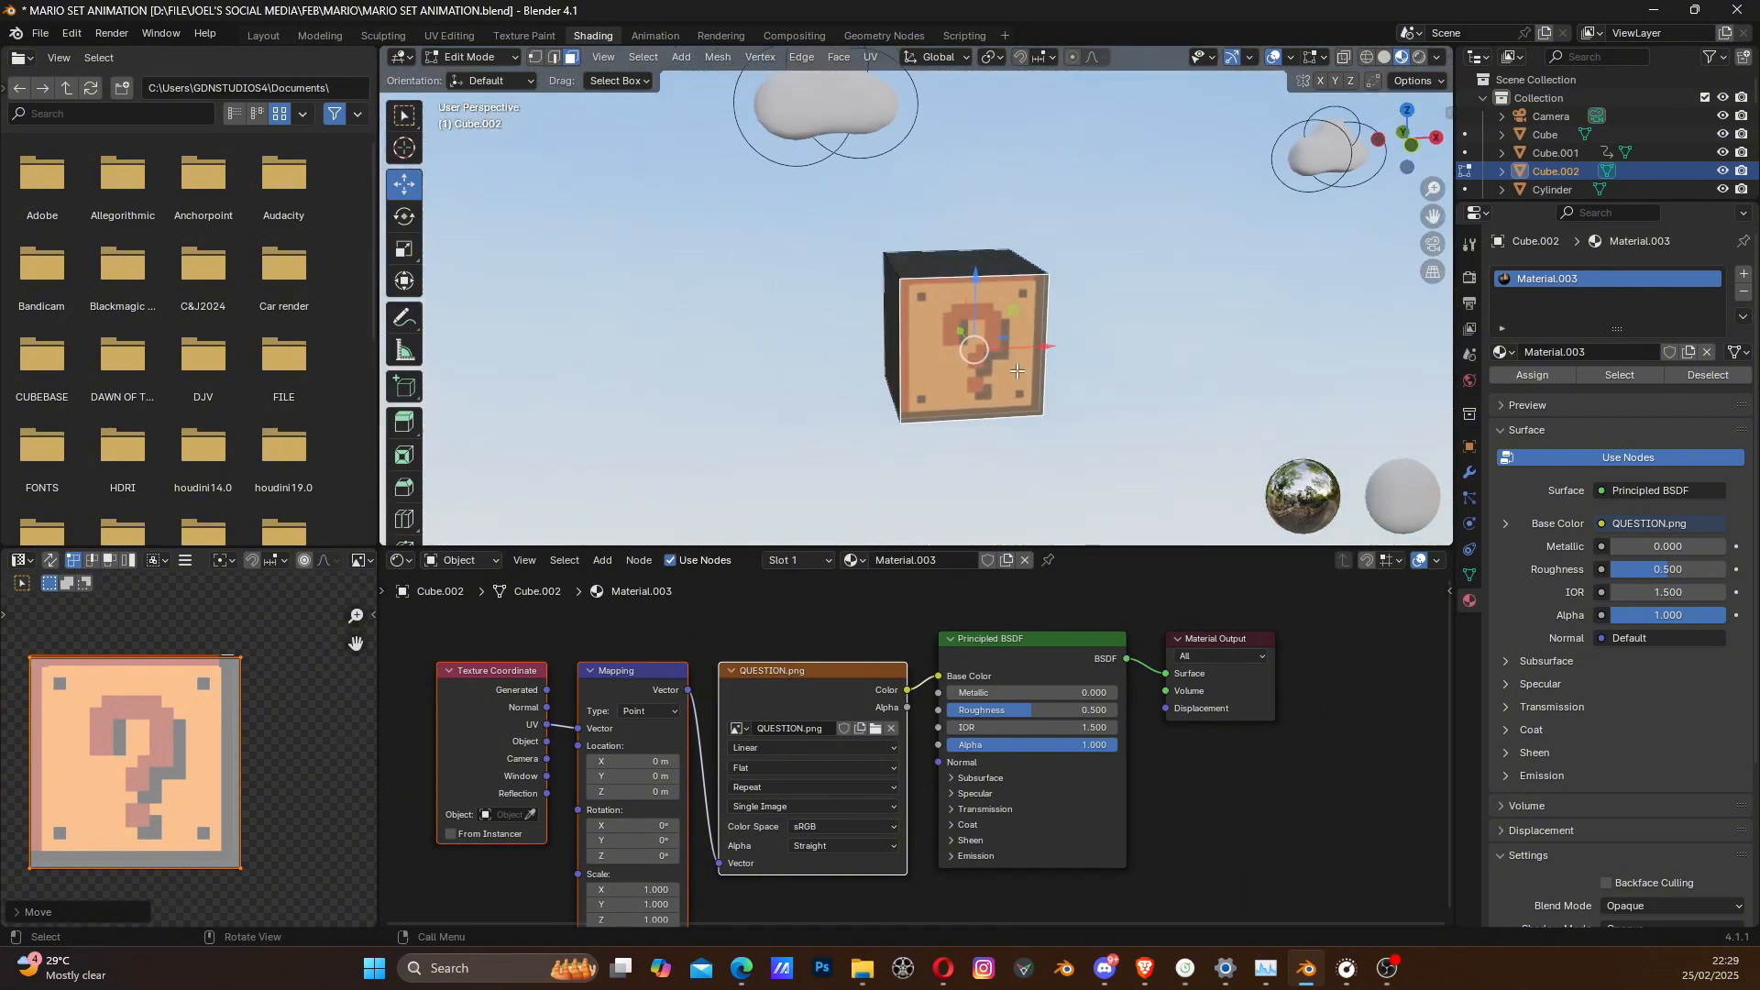
- Leave mesh editing and, in front orthographic view, raise the question block vertically to the height of the cloud behind it
{"action": "key", "text": "Tab"}
{"action": "scroll", "coordinate": [1009, 371], "scroll_direction": "down", "scroll_amount": 8}
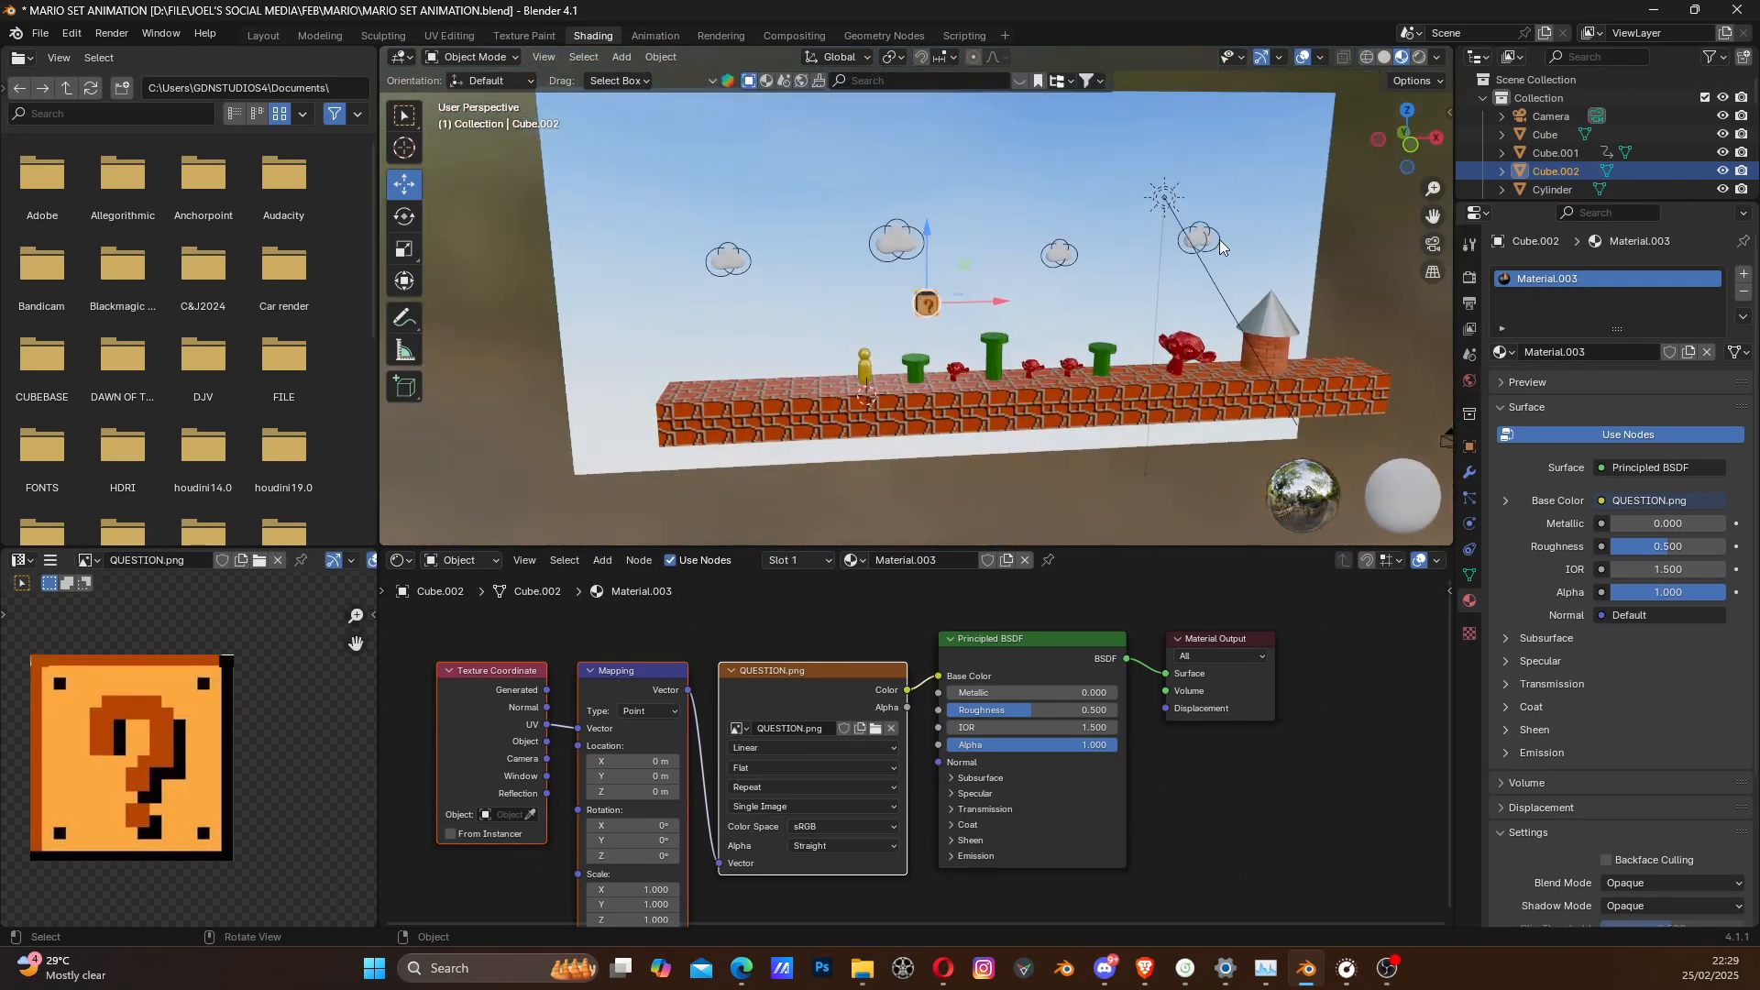
{"action": "left_click", "coordinate": [1410, 144]}
{"action": "scroll", "coordinate": [996, 355], "scroll_direction": "up", "scroll_amount": 2}
{"action": "scroll", "coordinate": [996, 351], "scroll_direction": "up", "scroll_amount": 2}
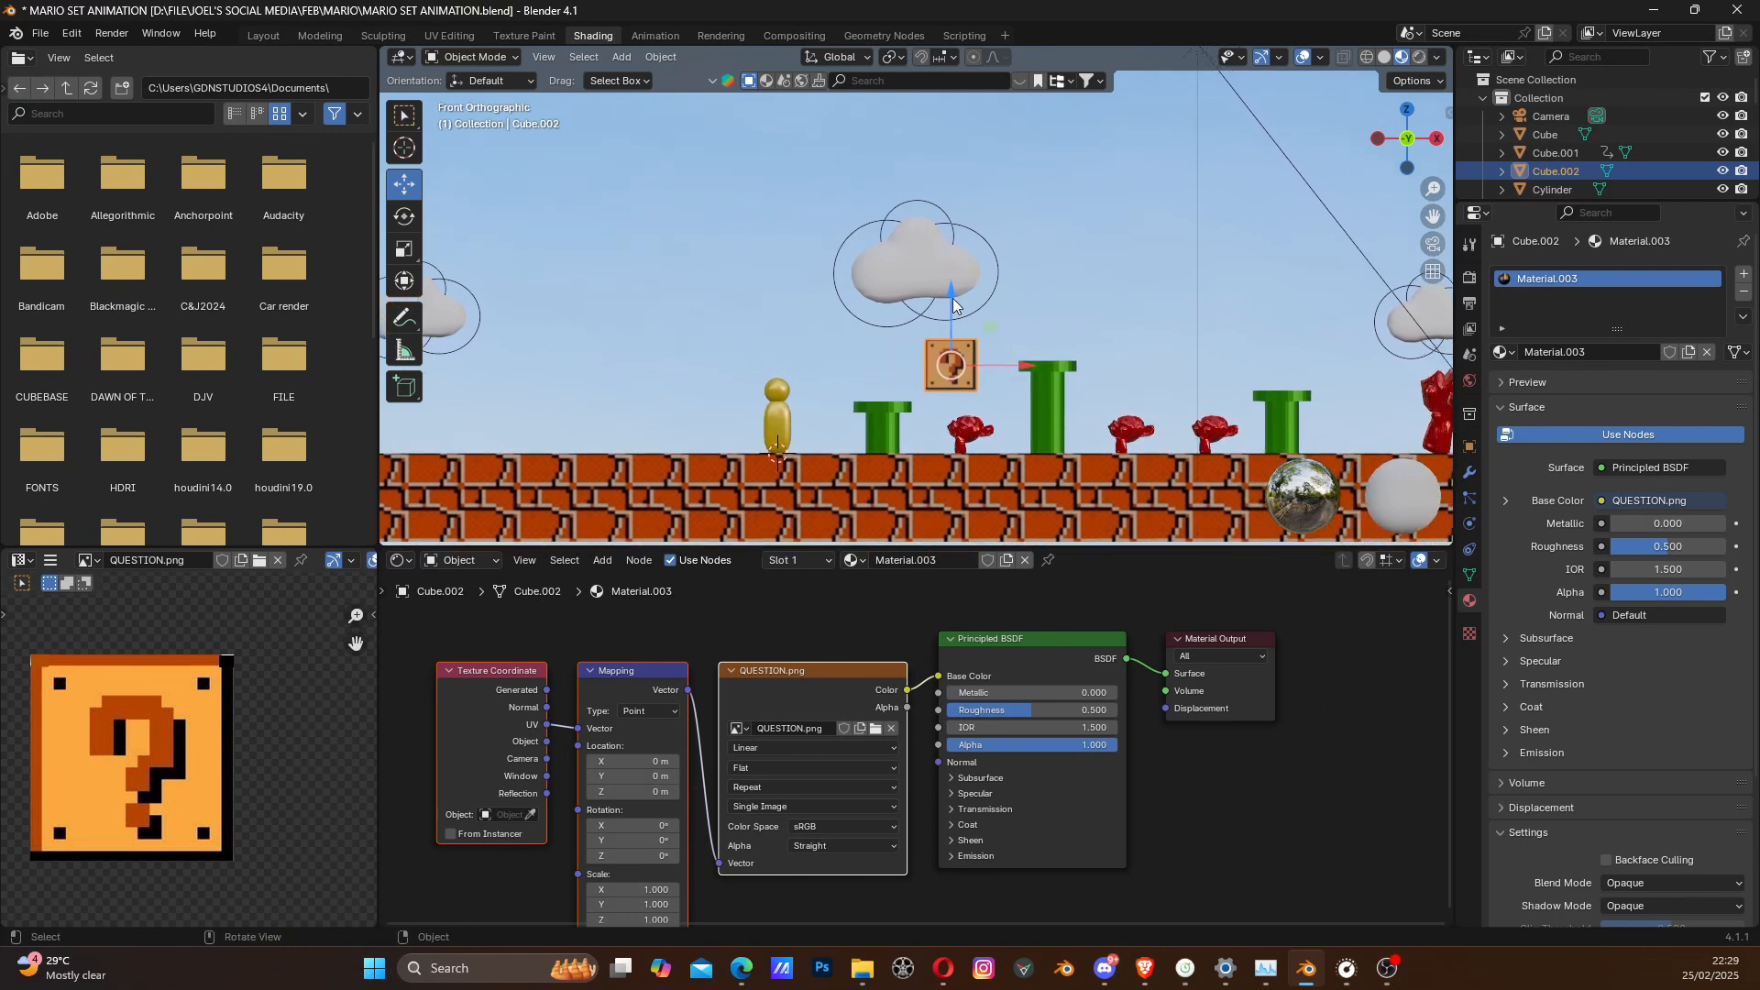
{"action": "left_click_drag", "start_coordinate": [953, 299], "coordinate": [970, 244]}
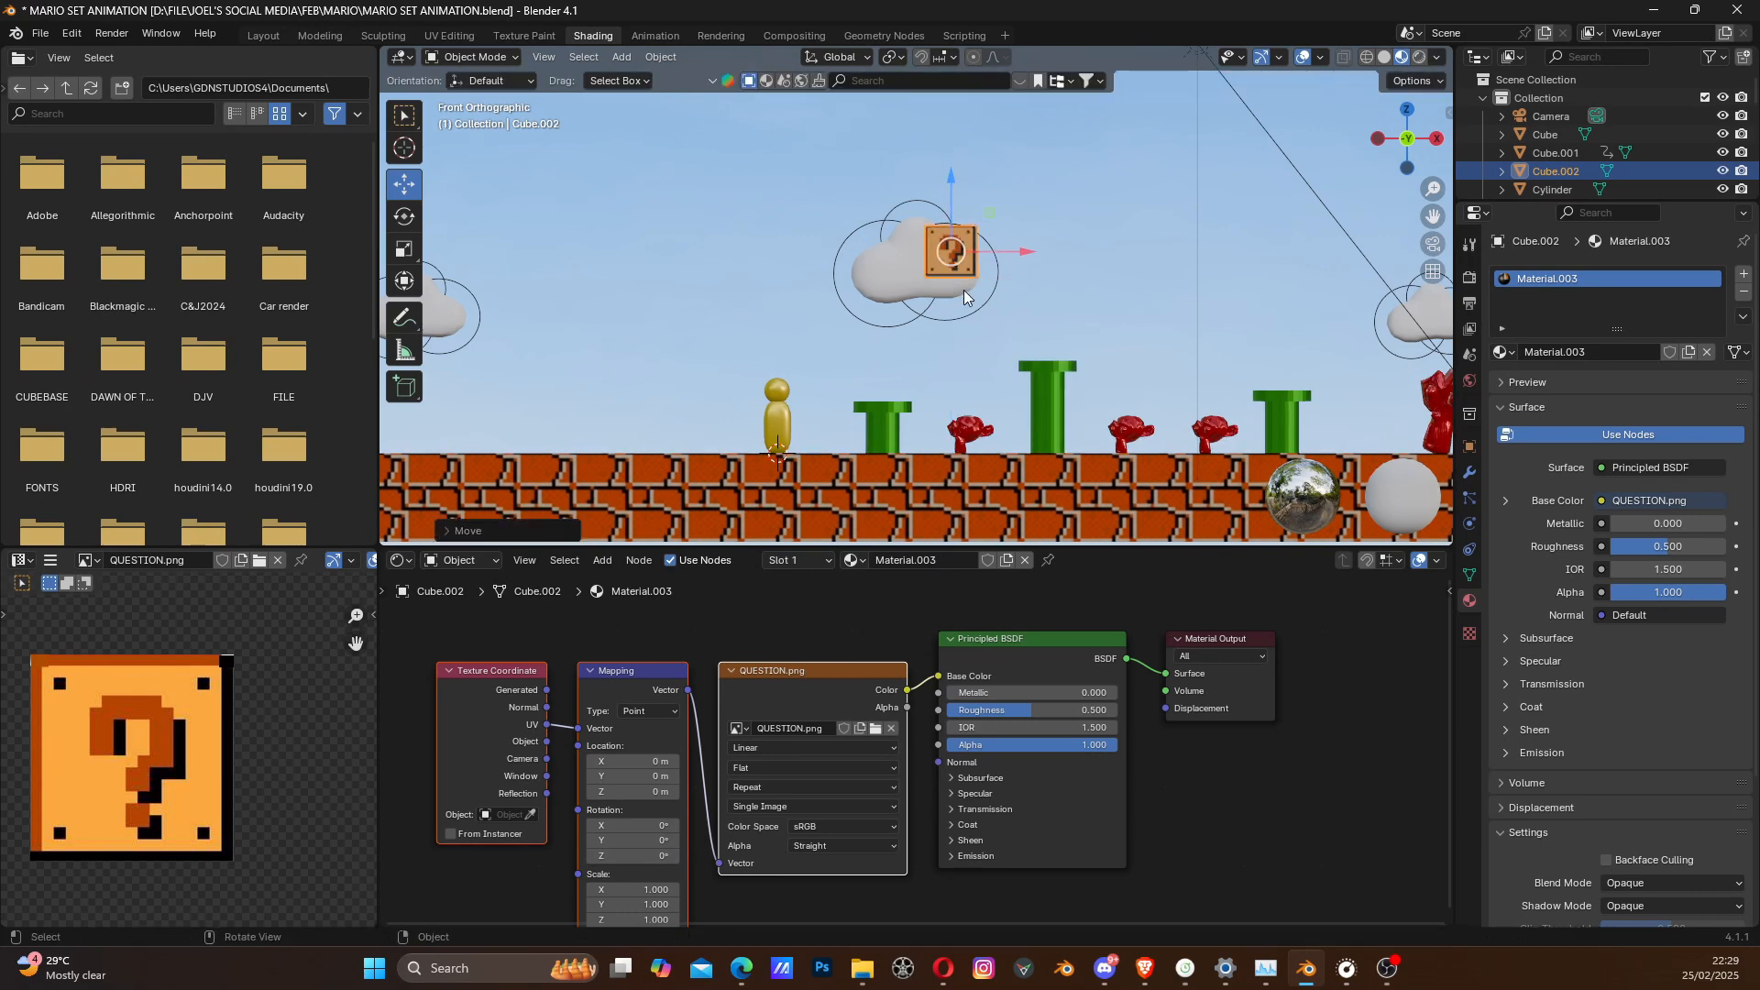
- Select the side face adjoining the question block's front and add a second material slot with a new material
{"action": "scroll", "coordinate": [969, 284], "scroll_direction": "up", "scroll_amount": 3}
{"action": "scroll", "coordinate": [977, 275], "scroll_direction": "down", "scroll_amount": 1}
{"action": "scroll", "coordinate": [976, 279], "scroll_direction": "up", "scroll_amount": 2}
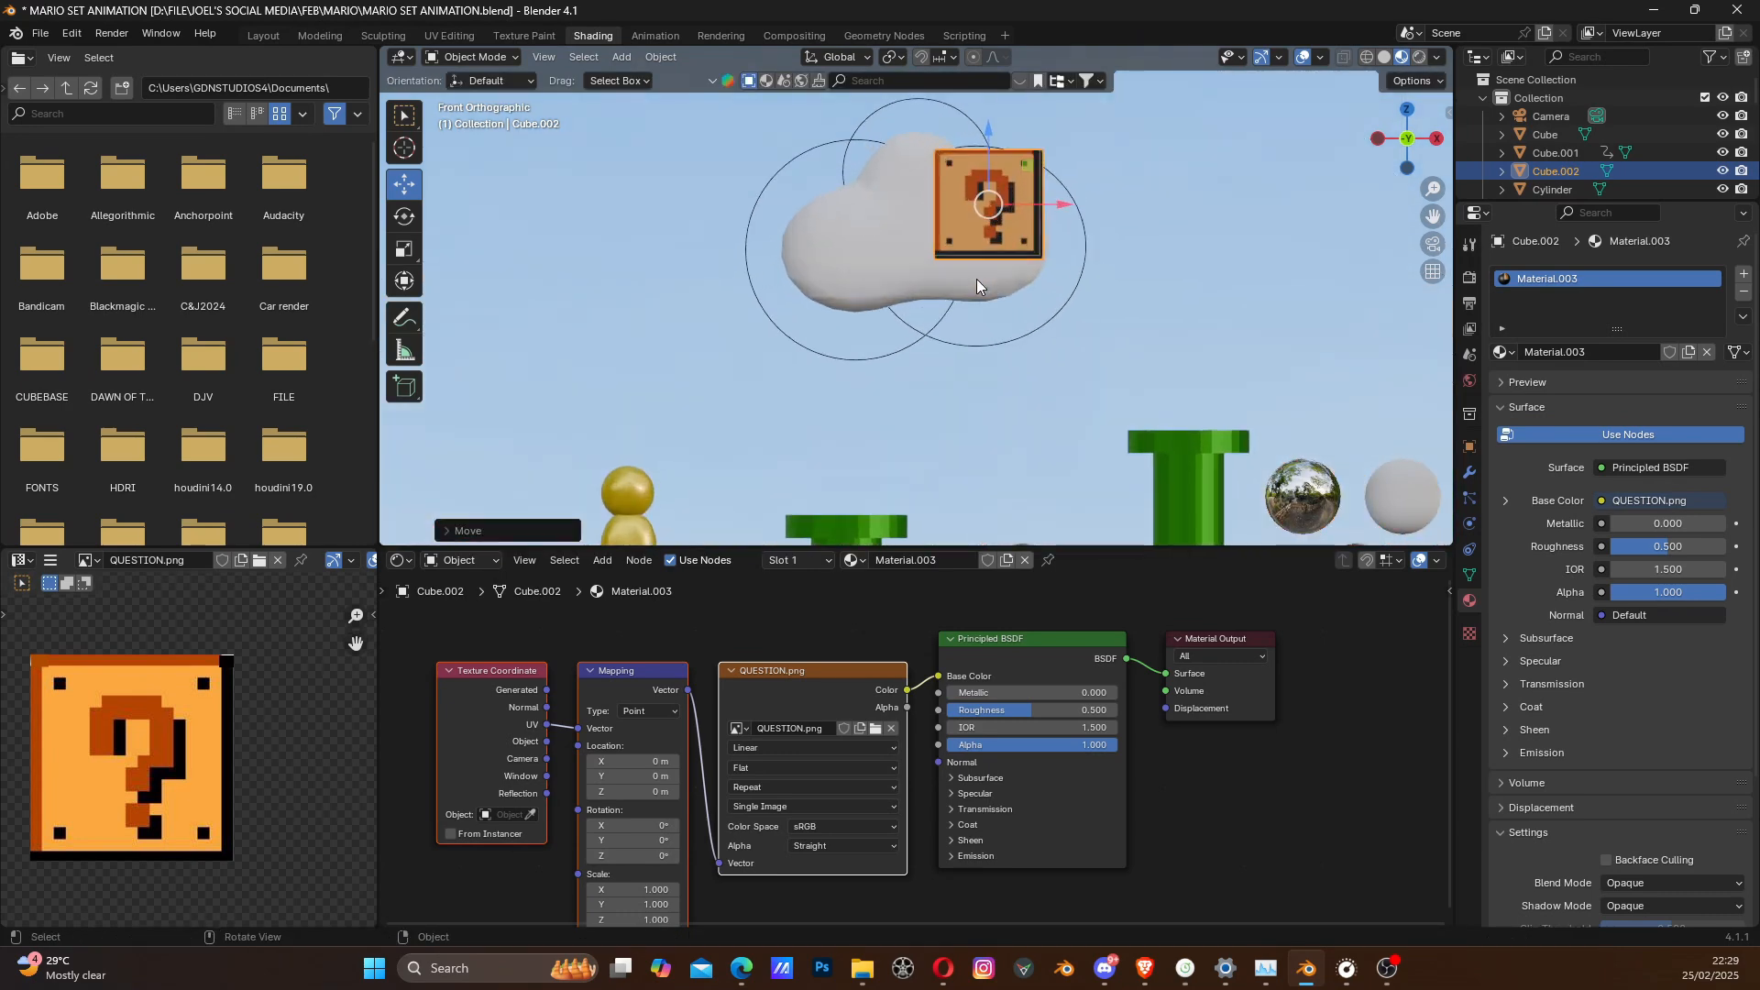
{"action": "middle_click_drag", "start_coordinate": [977, 277], "coordinate": [981, 374]}
{"action": "scroll", "coordinate": [988, 279], "scroll_direction": "down", "scroll_amount": 4}
{"action": "key", "text": "grave"}
{"action": "key", "text": "3"}
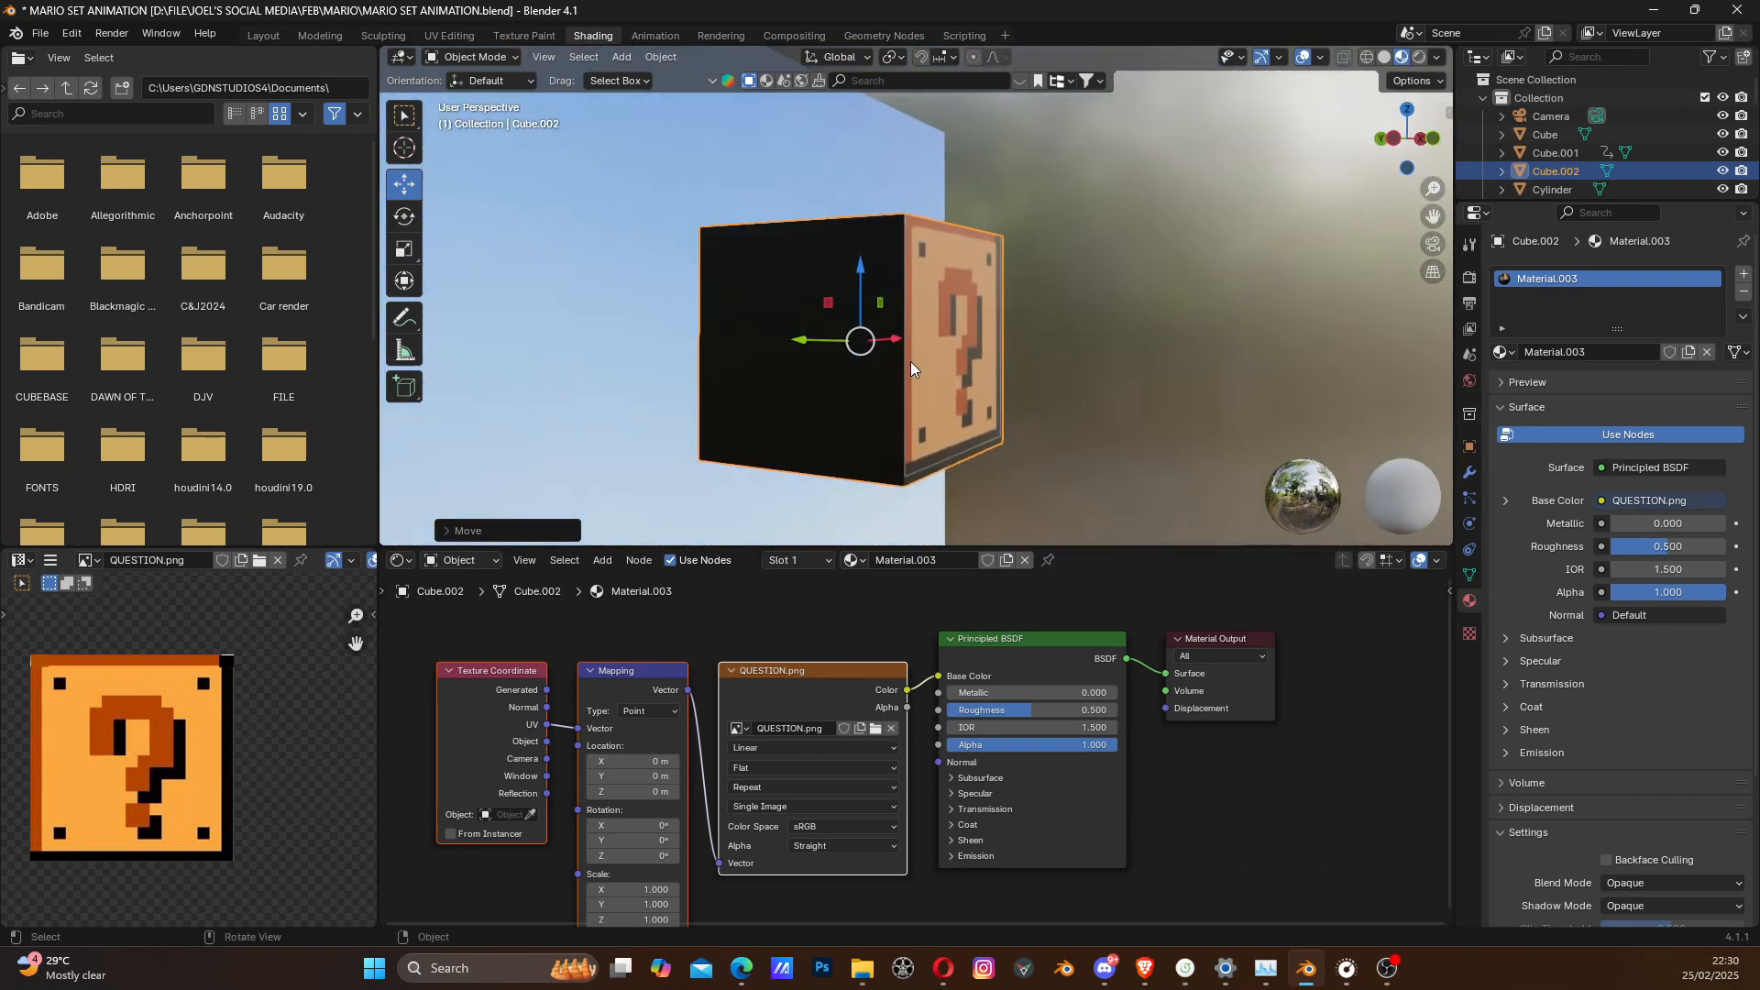
{"action": "key", "text": "Tab"}
{"action": "middle_click_drag", "start_coordinate": [874, 324], "coordinate": [874, 350]}
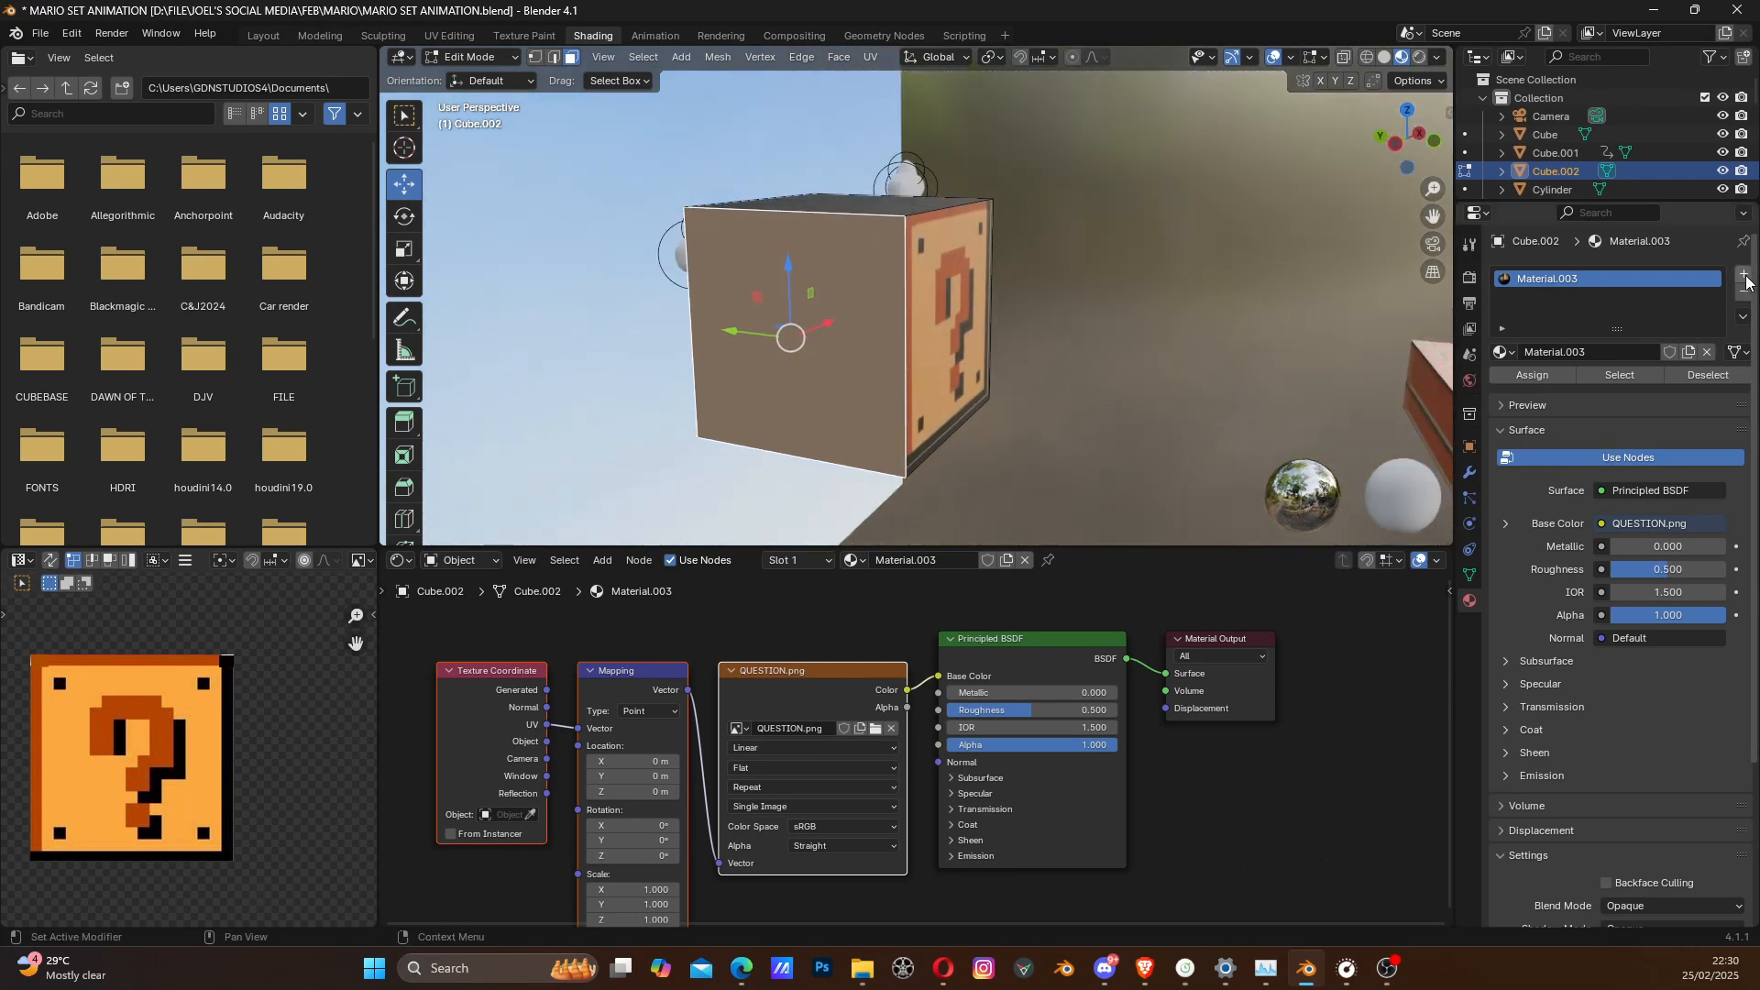
{"action": "left_click", "coordinate": [1744, 275]}
{"action": "left_click", "coordinate": [1568, 389]}
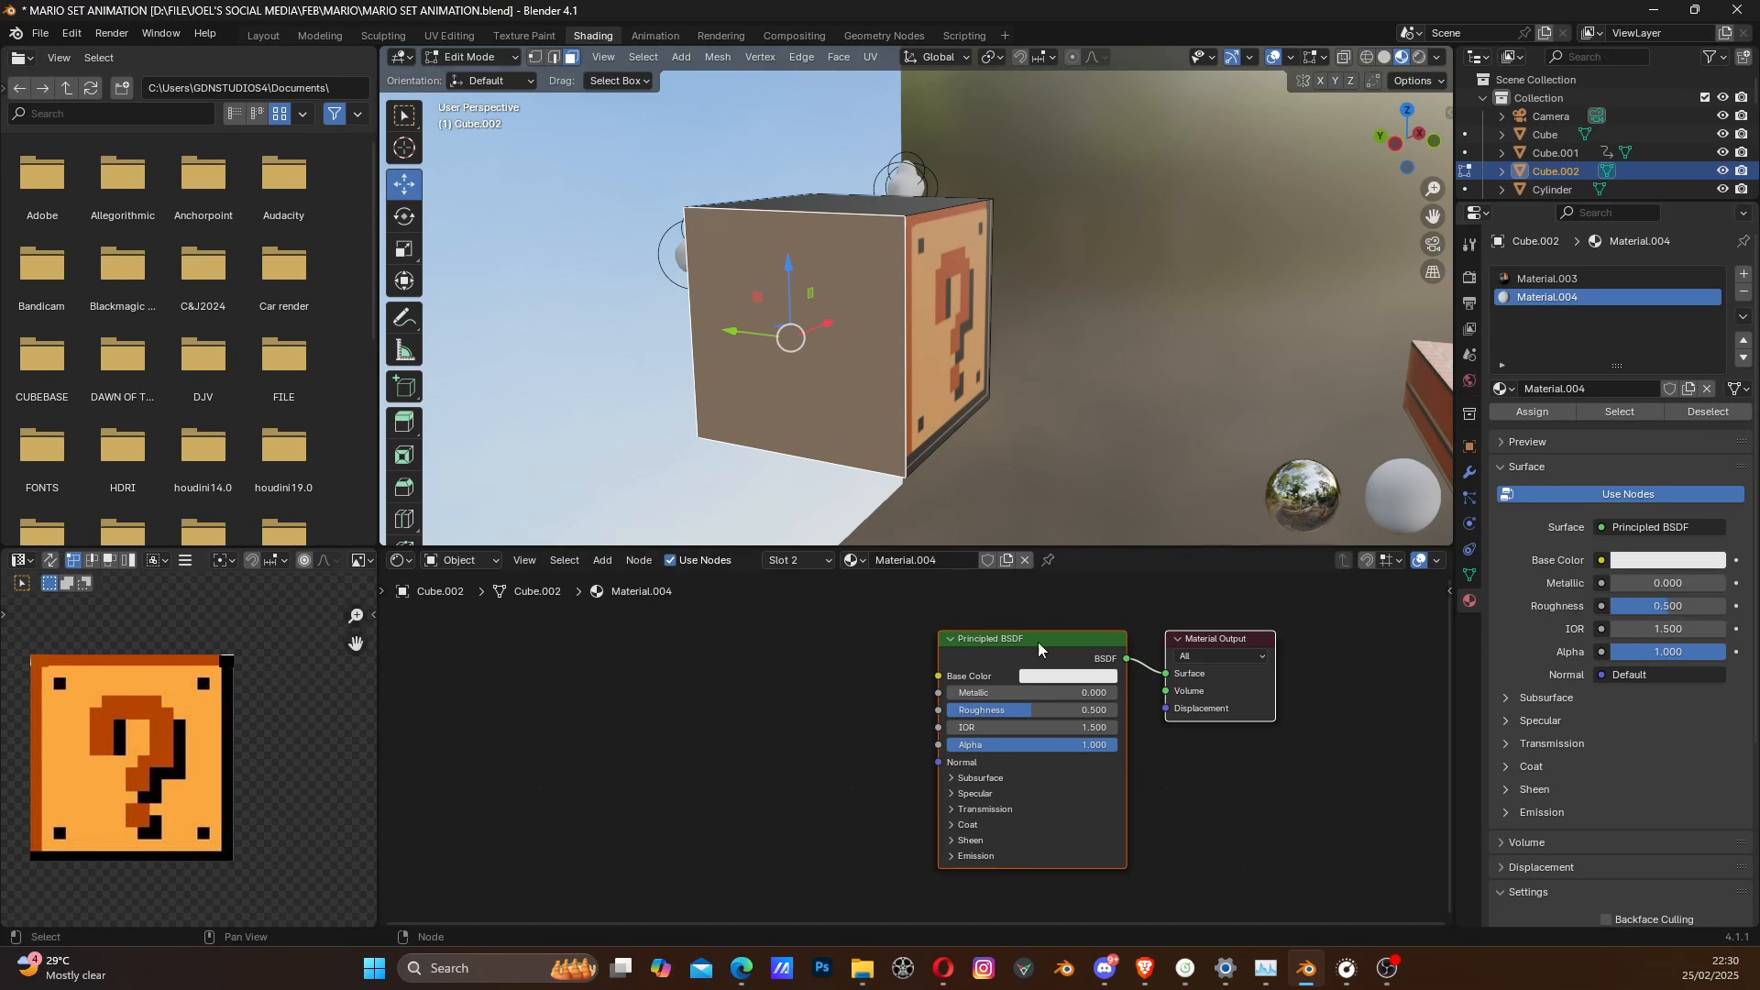
- Sample the orange of the question mark texture as the new material's base color and assign it to the selected side face
{"action": "left_click", "coordinate": [1641, 561]}
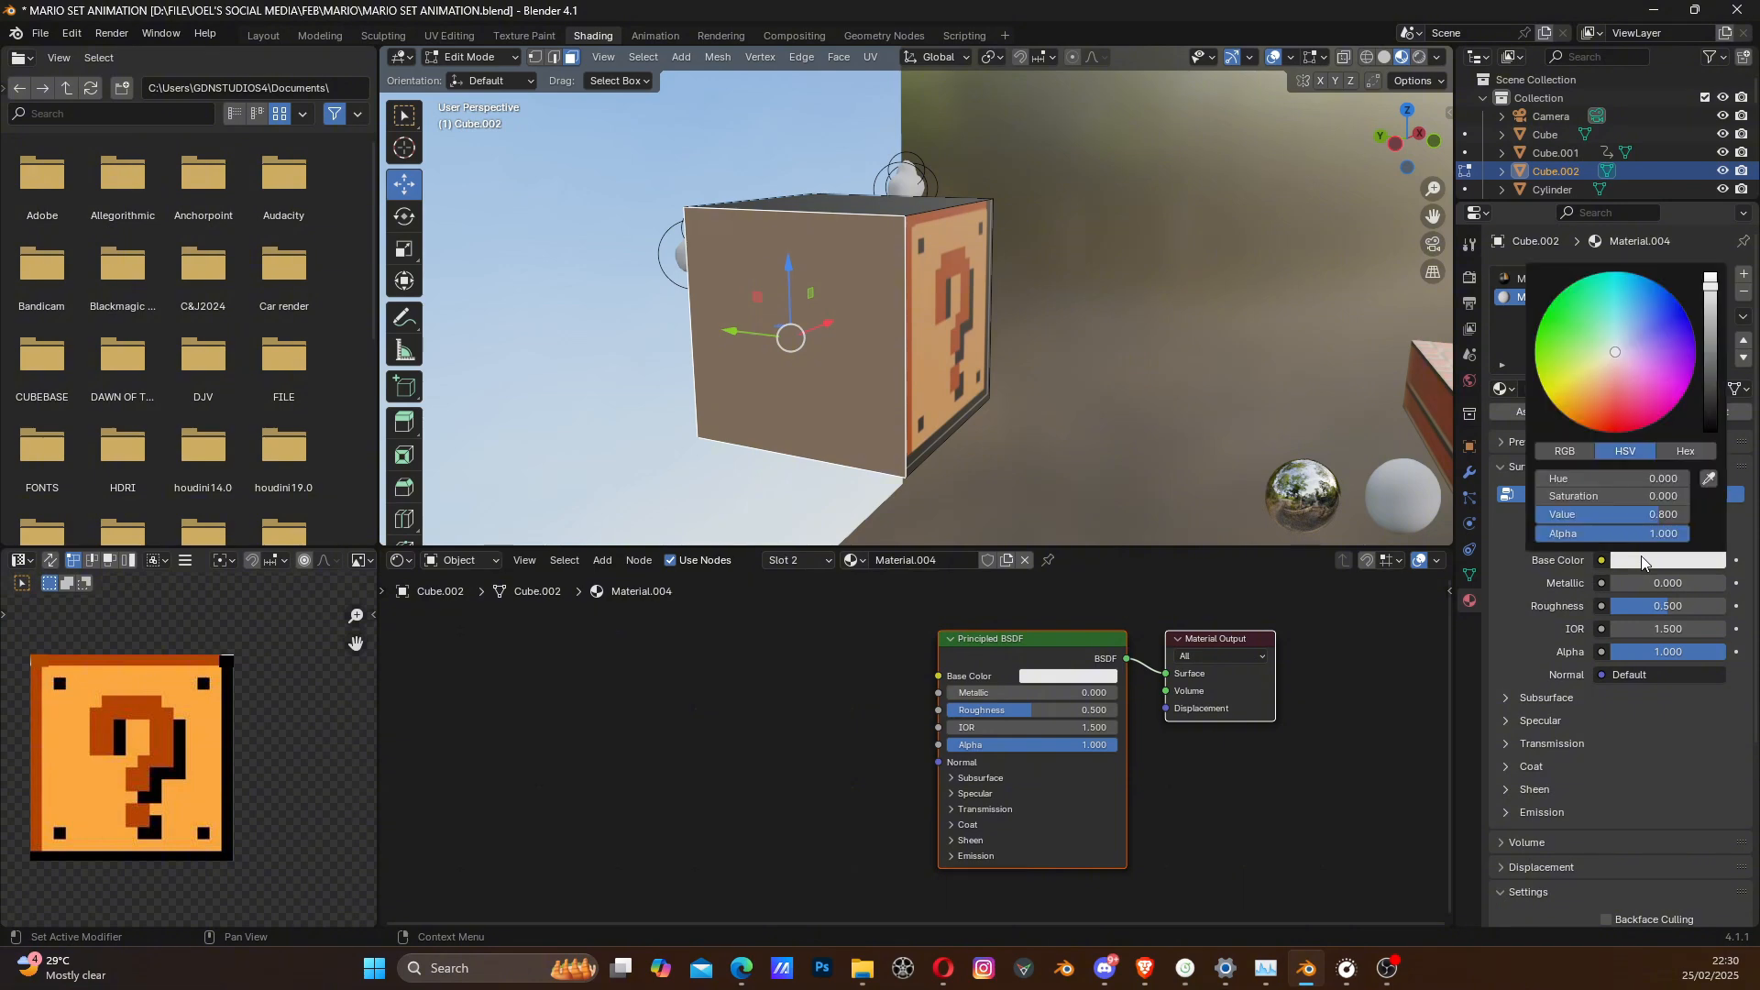
{"action": "left_click", "coordinate": [1707, 480]}
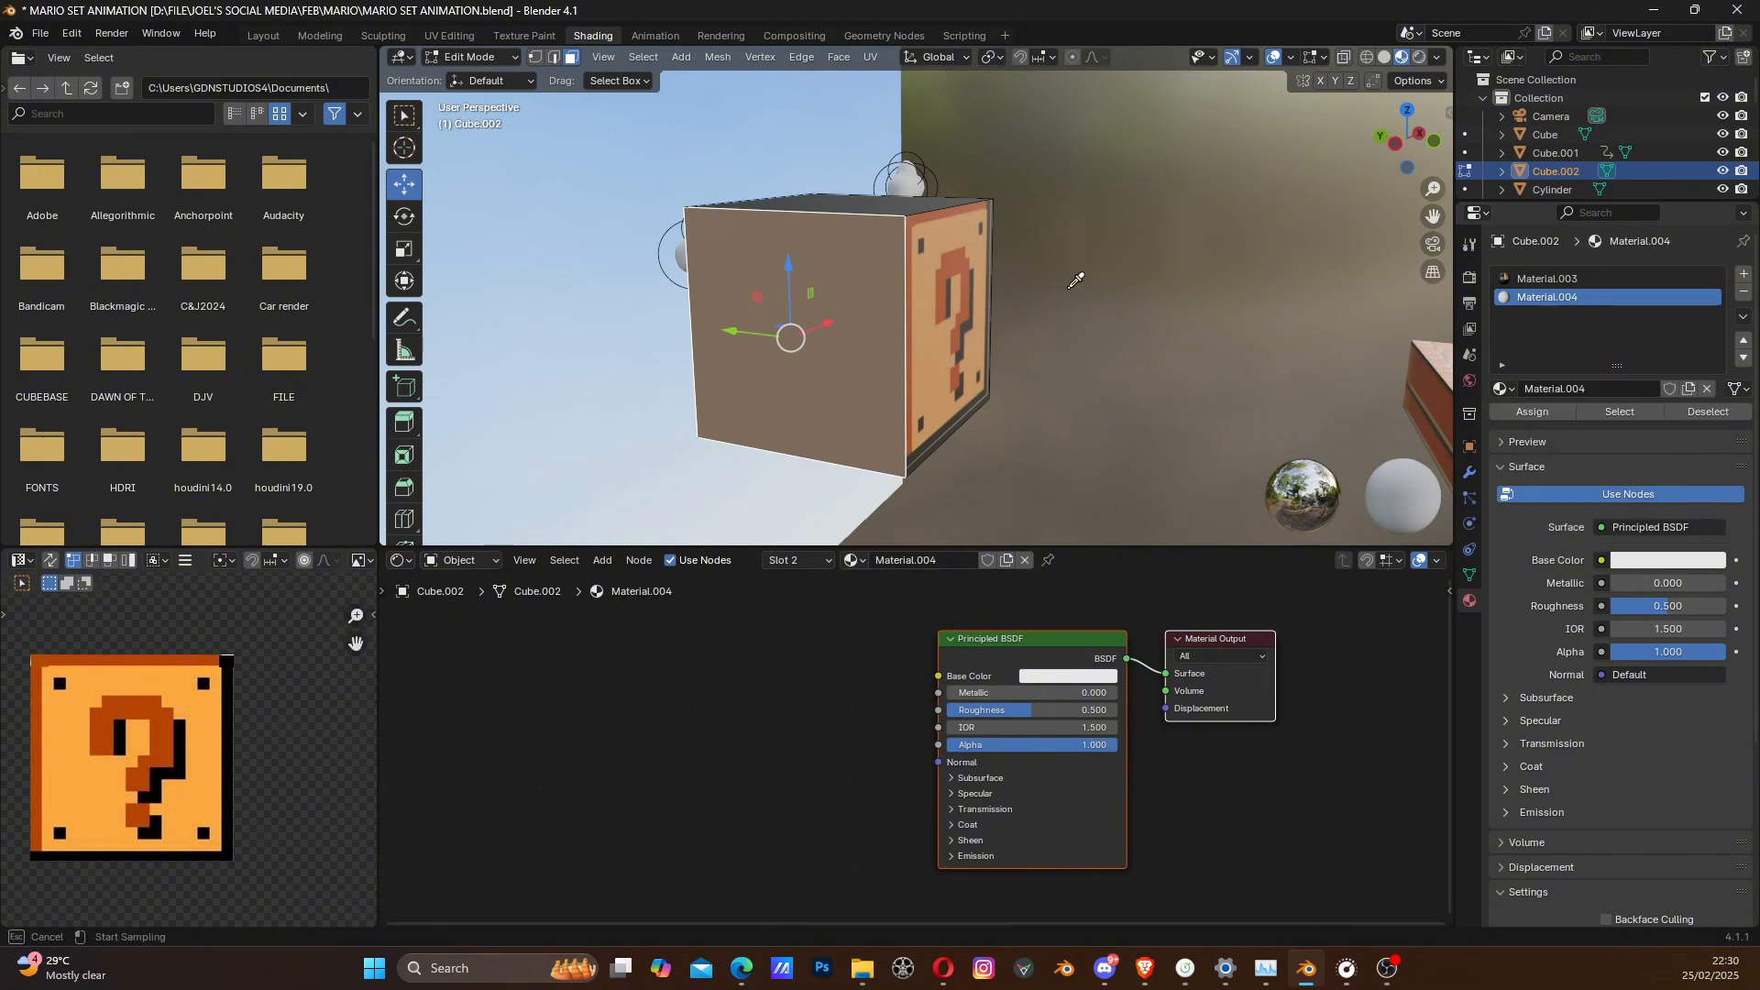
{"action": "left_click", "coordinate": [933, 343]}
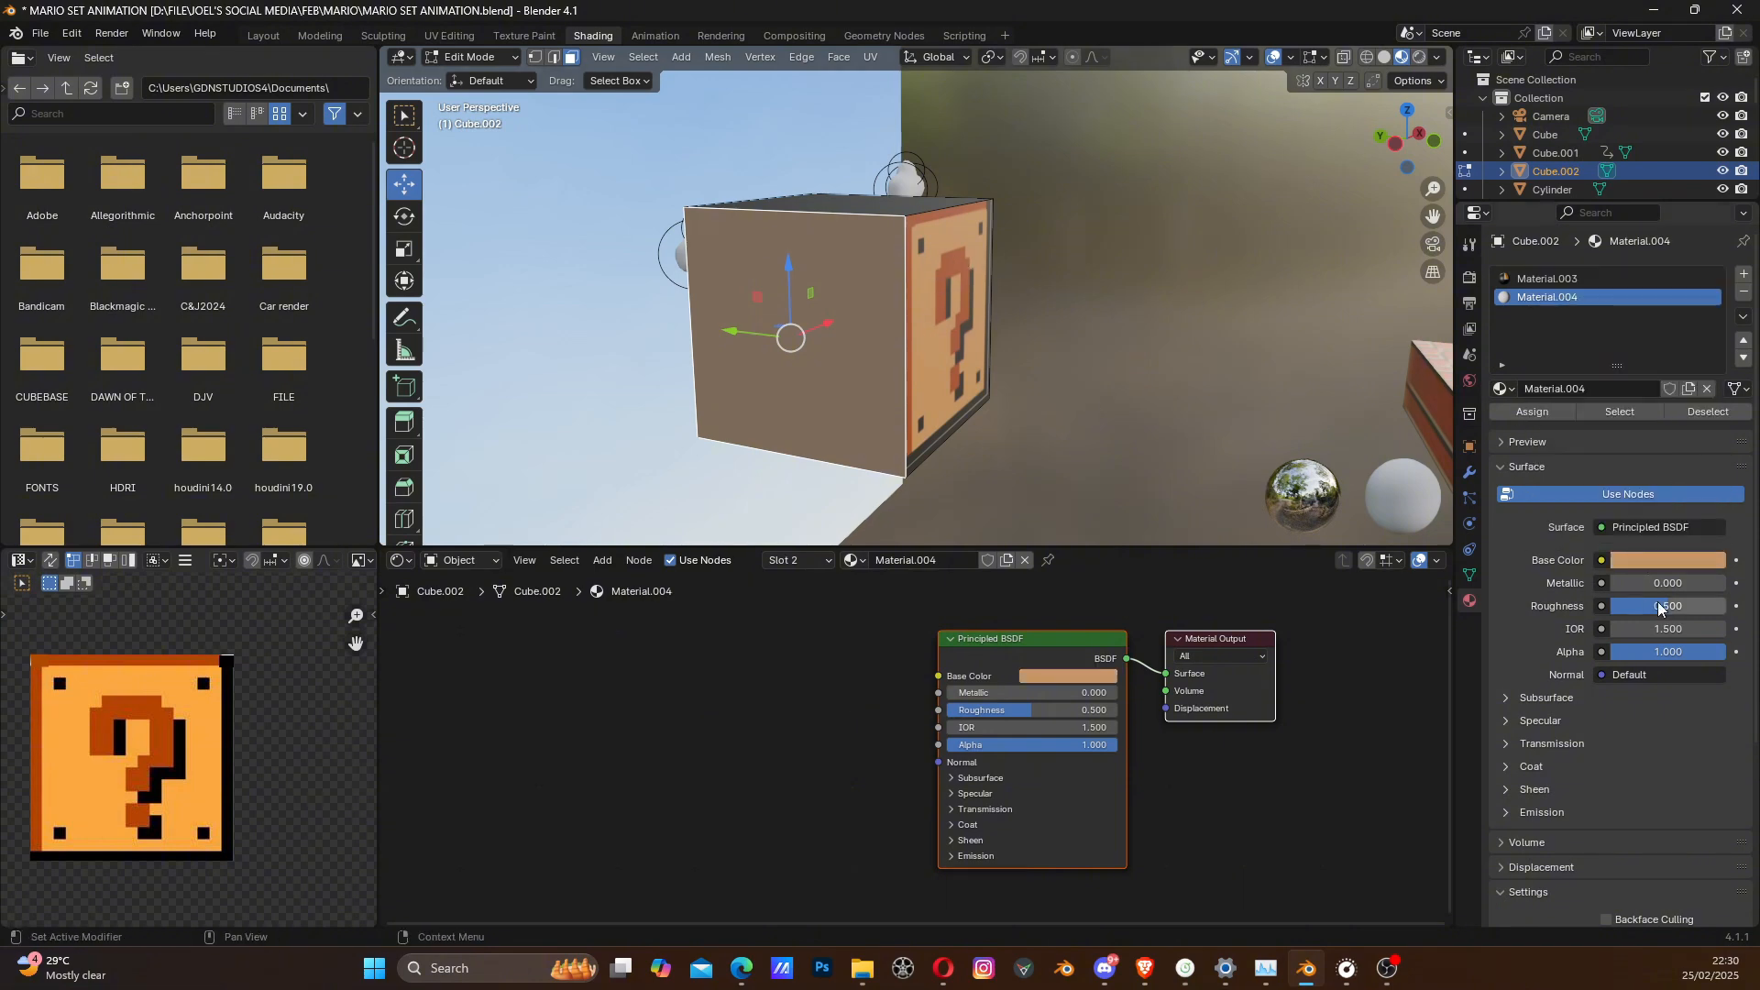
{"action": "left_click", "coordinate": [1547, 417]}
- Assign the plain orange material to the block's top face
{"action": "middle_click_drag", "start_coordinate": [871, 218], "coordinate": [867, 275]}
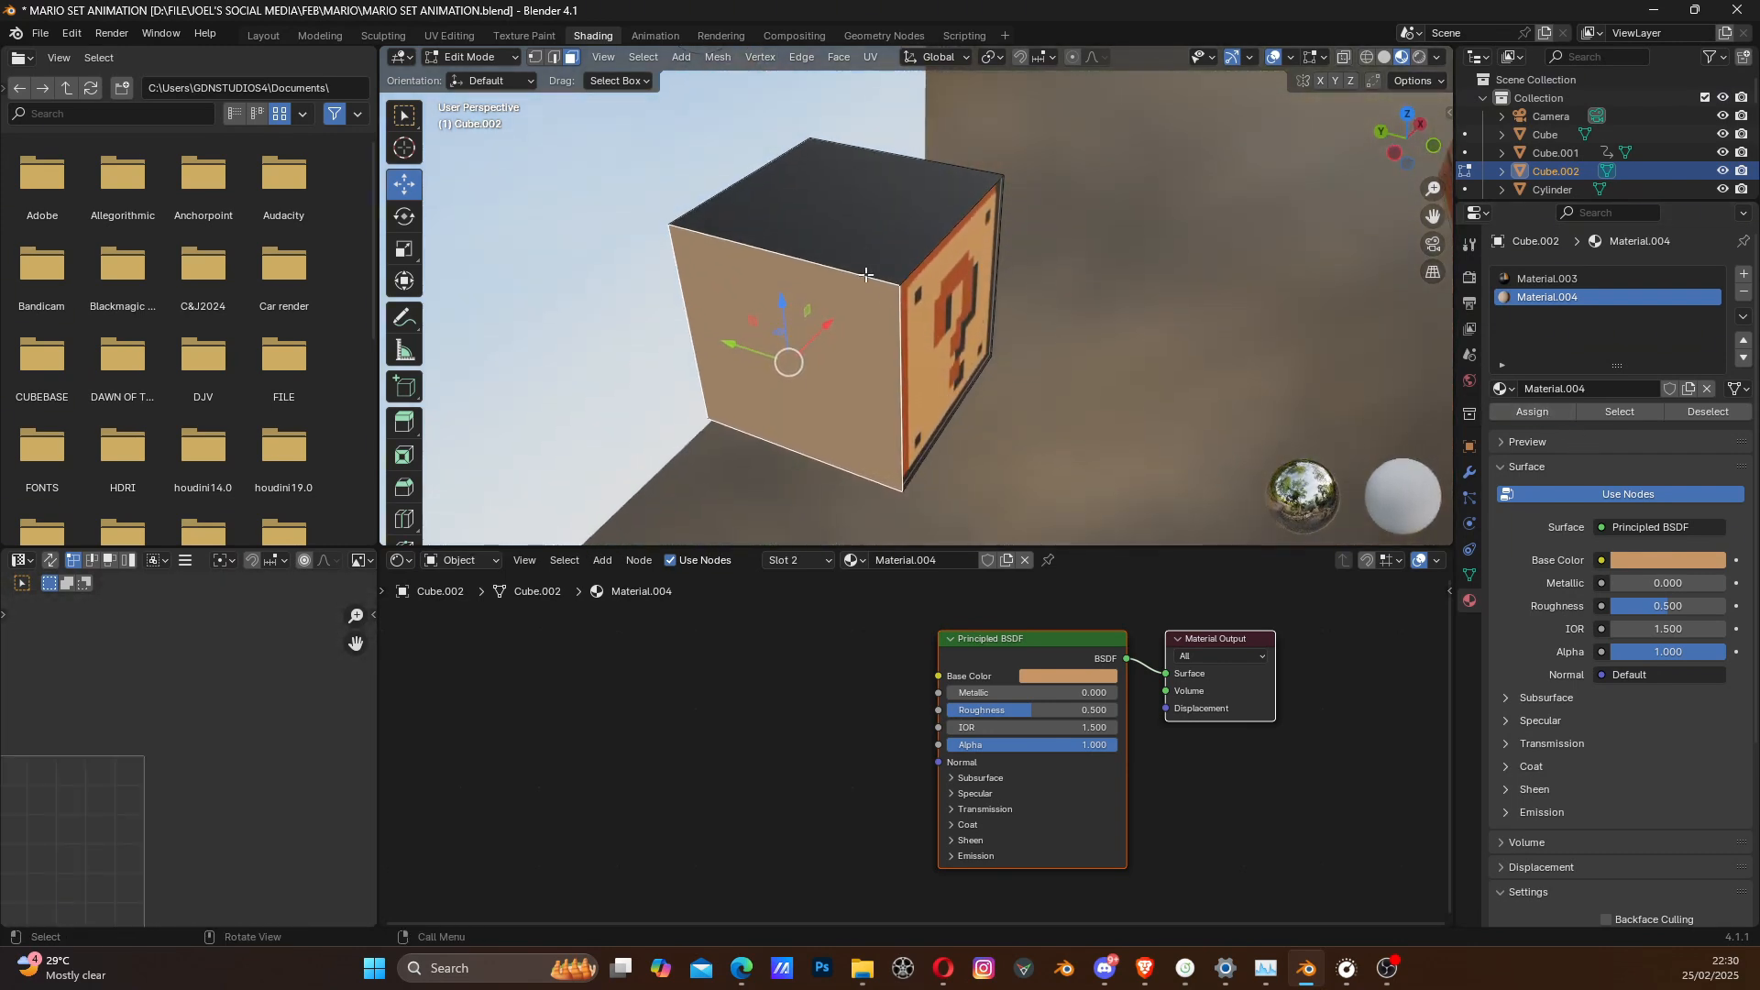
{"action": "left_click", "coordinate": [854, 227]}
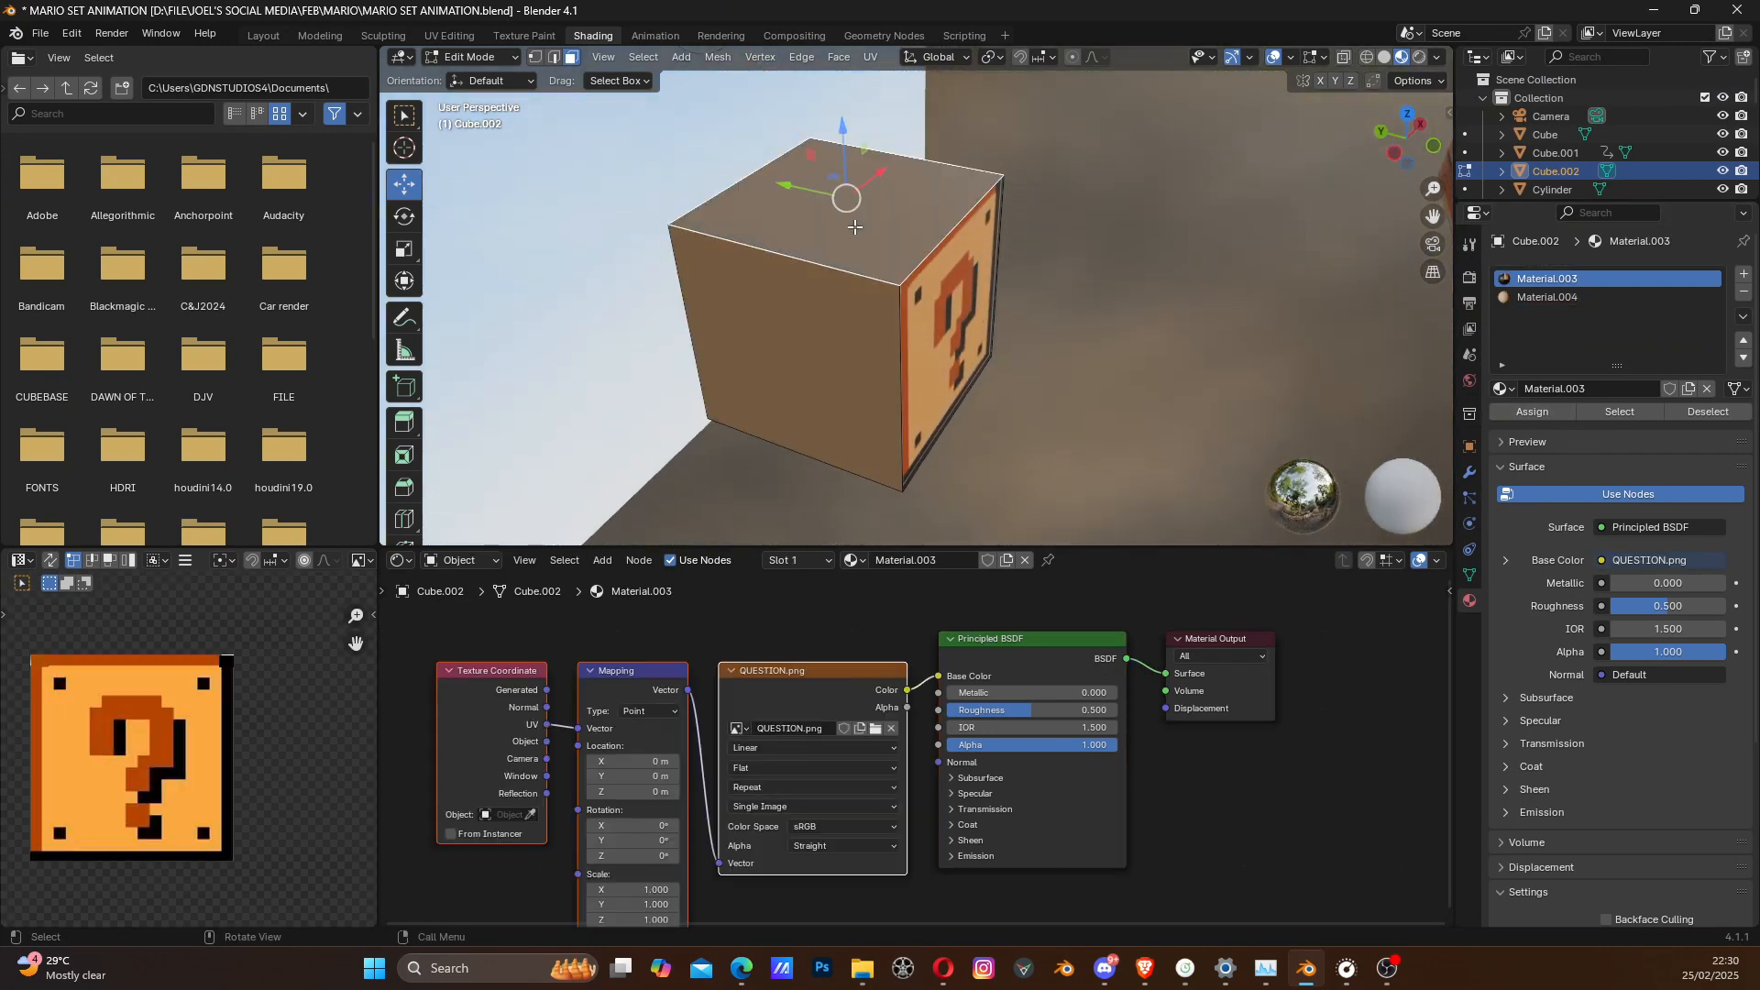
{"action": "left_click", "coordinate": [1544, 297]}
{"action": "left_click", "coordinate": [1538, 411]}
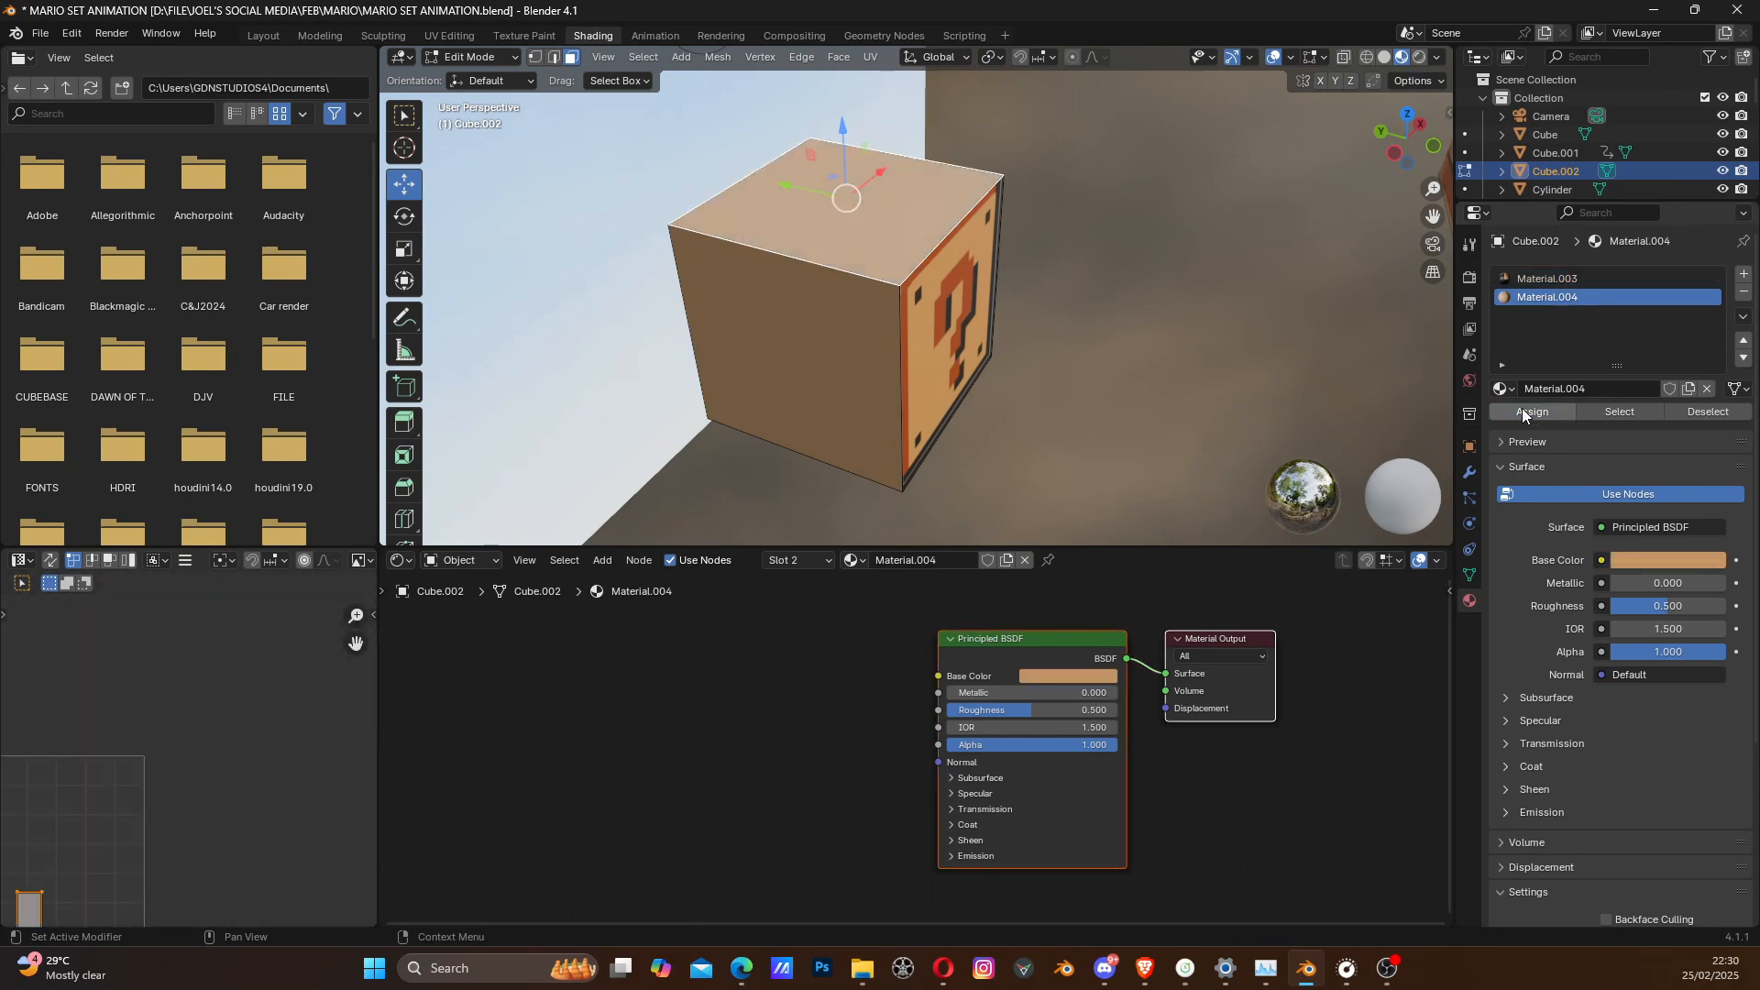
- Assign the plain orange material to the block's opposite side face, where the question texture is misaligned
{"action": "middle_click_drag", "start_coordinate": [1054, 385], "coordinate": [1164, 291]}
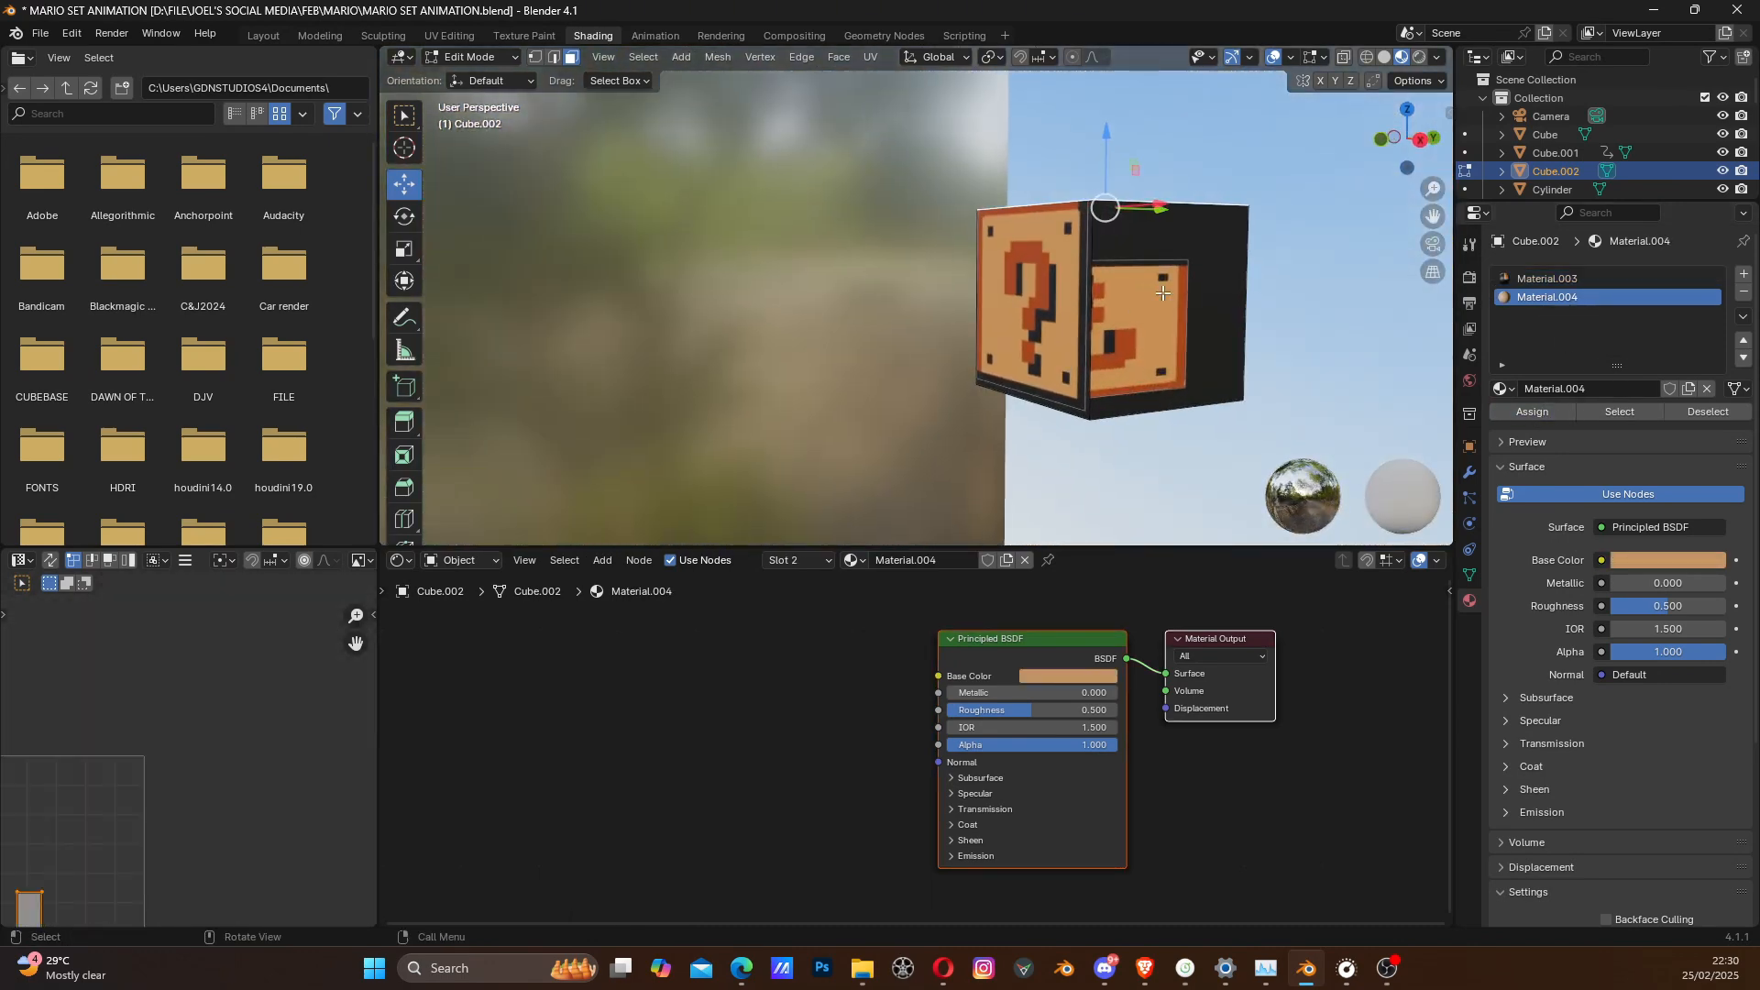
{"action": "left_click", "coordinate": [1165, 291]}
{"action": "left_click", "coordinate": [1540, 297]}
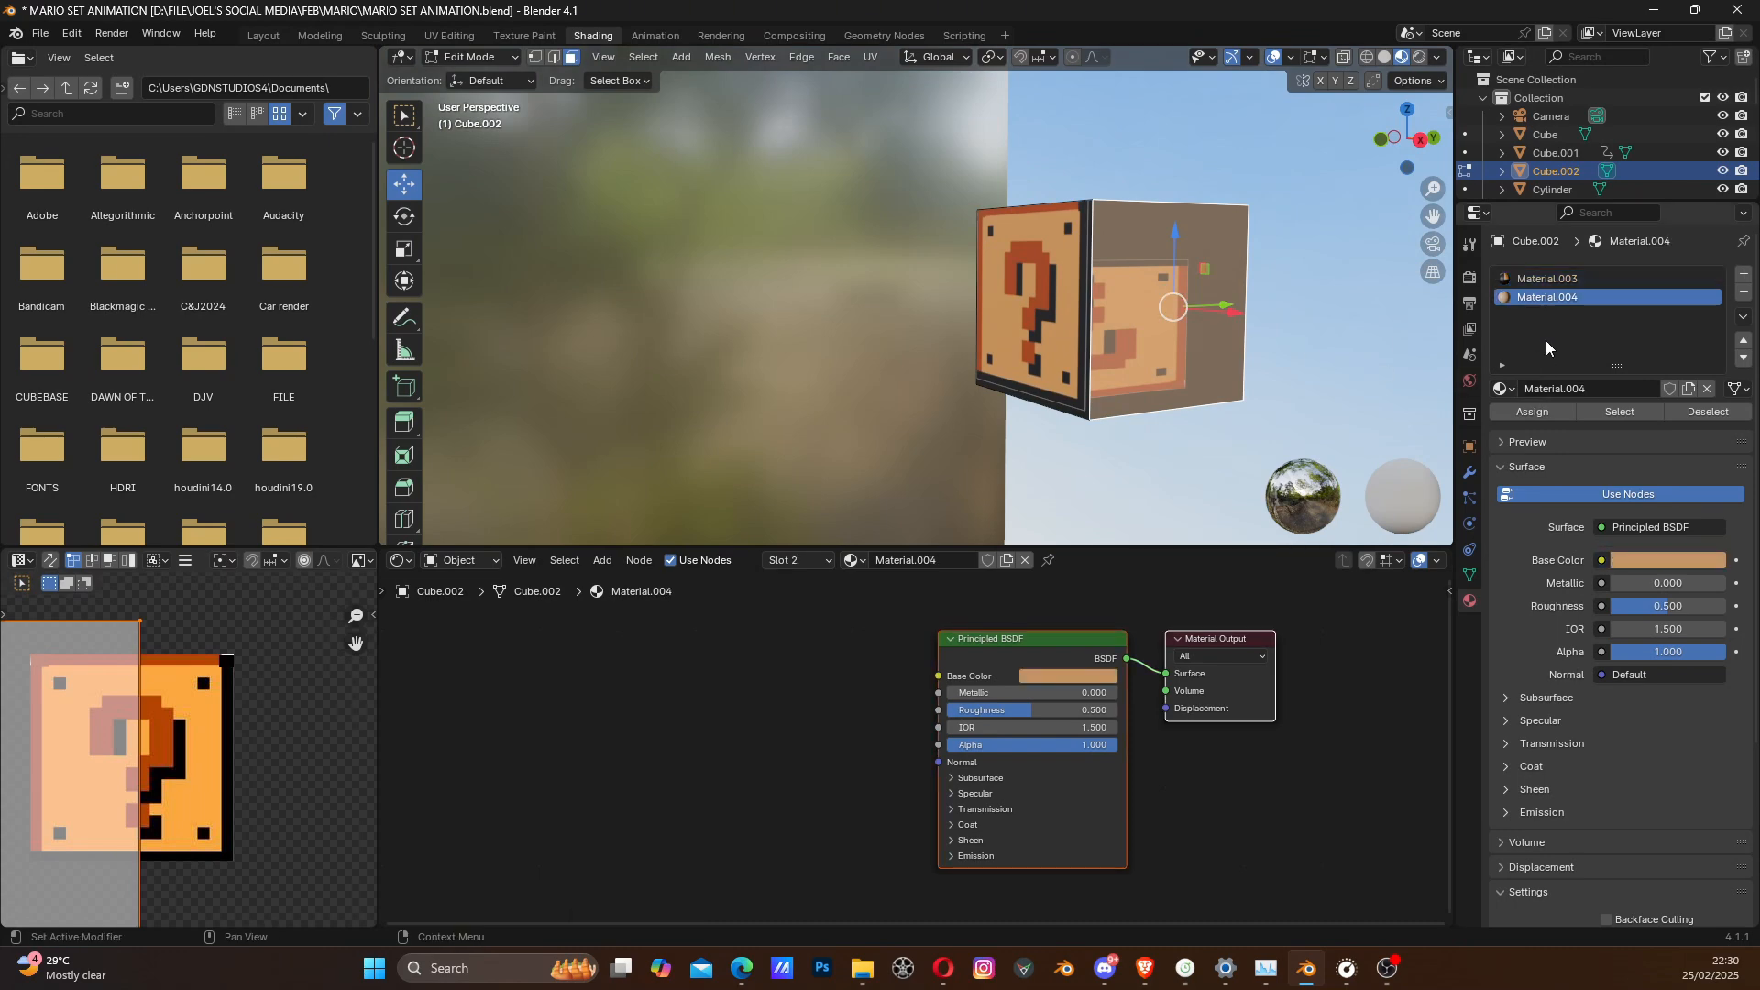
{"action": "left_click", "coordinate": [1547, 410]}
- Assign the plain orange material to the block's bottom face and return to Object Mode
{"action": "mouse_move", "coordinate": [1100, 403]}
{"action": "middle_mouse_down"}
{"action": "mouse_move", "coordinate": [1143, 385]}
{"action": "mouse_move", "coordinate": [1089, 428]}
{"action": "middle_mouse_up"}
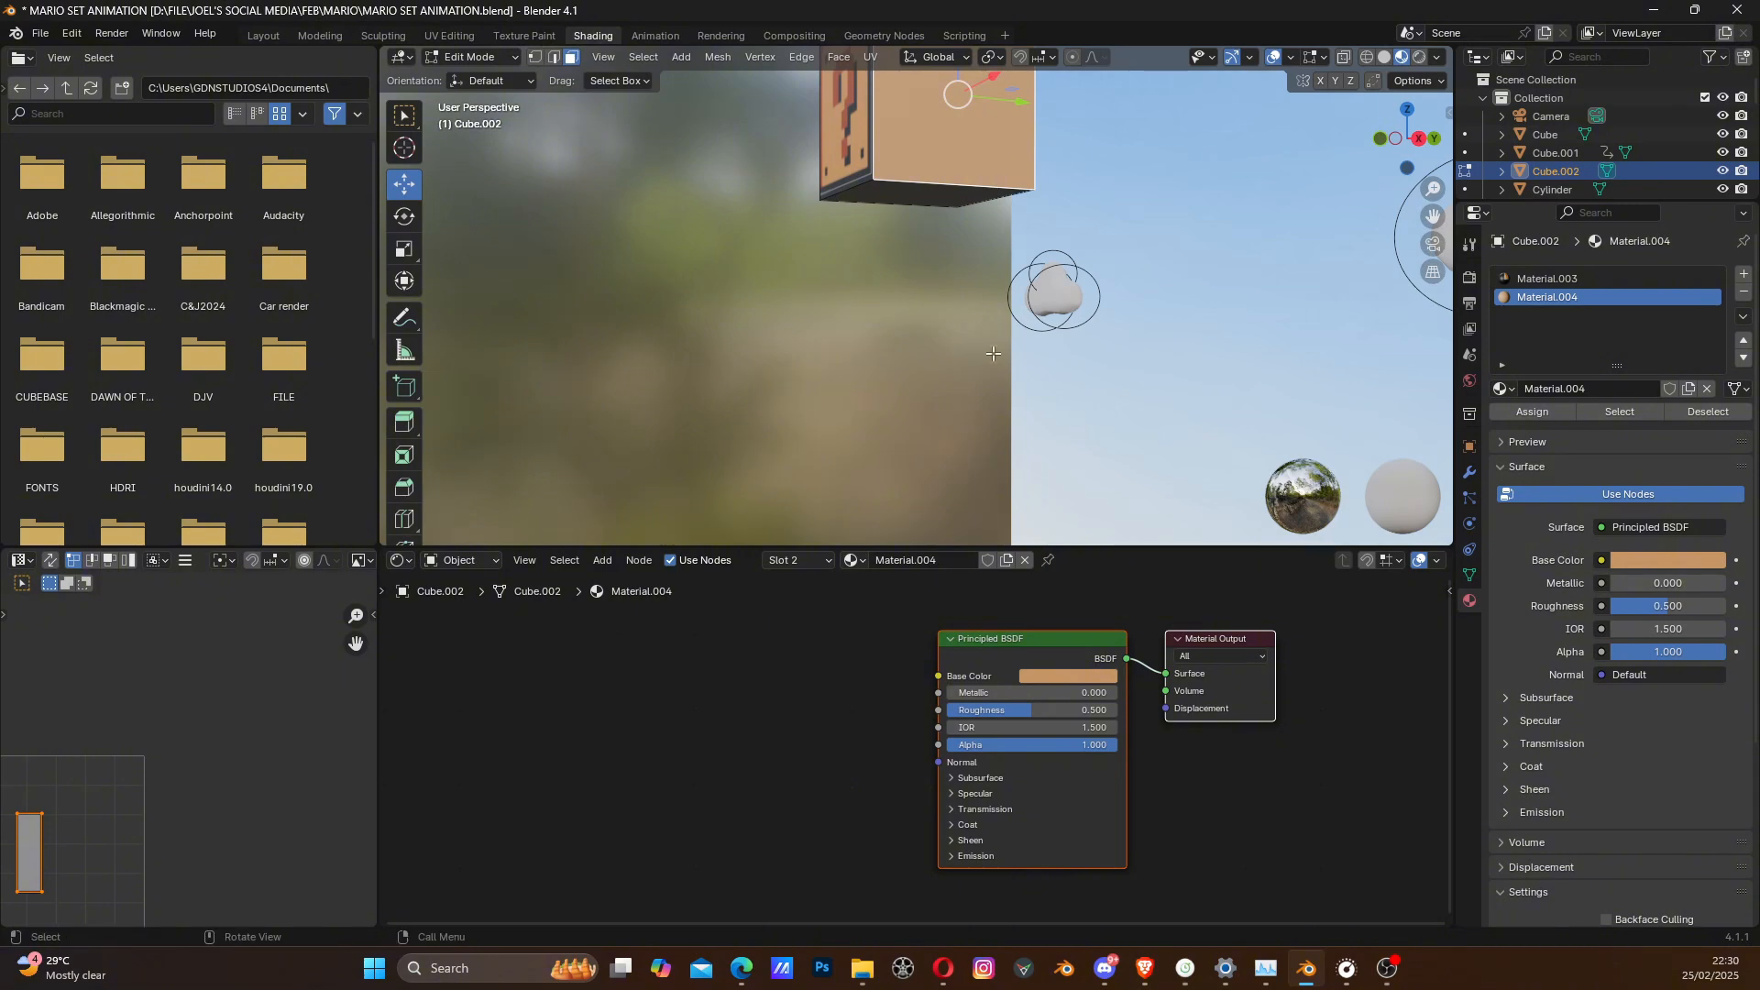
{"action": "left_click", "coordinate": [916, 196]}
{"action": "middle_click_drag", "start_coordinate": [1315, 113], "coordinate": [1256, 246], "text": "shift"}
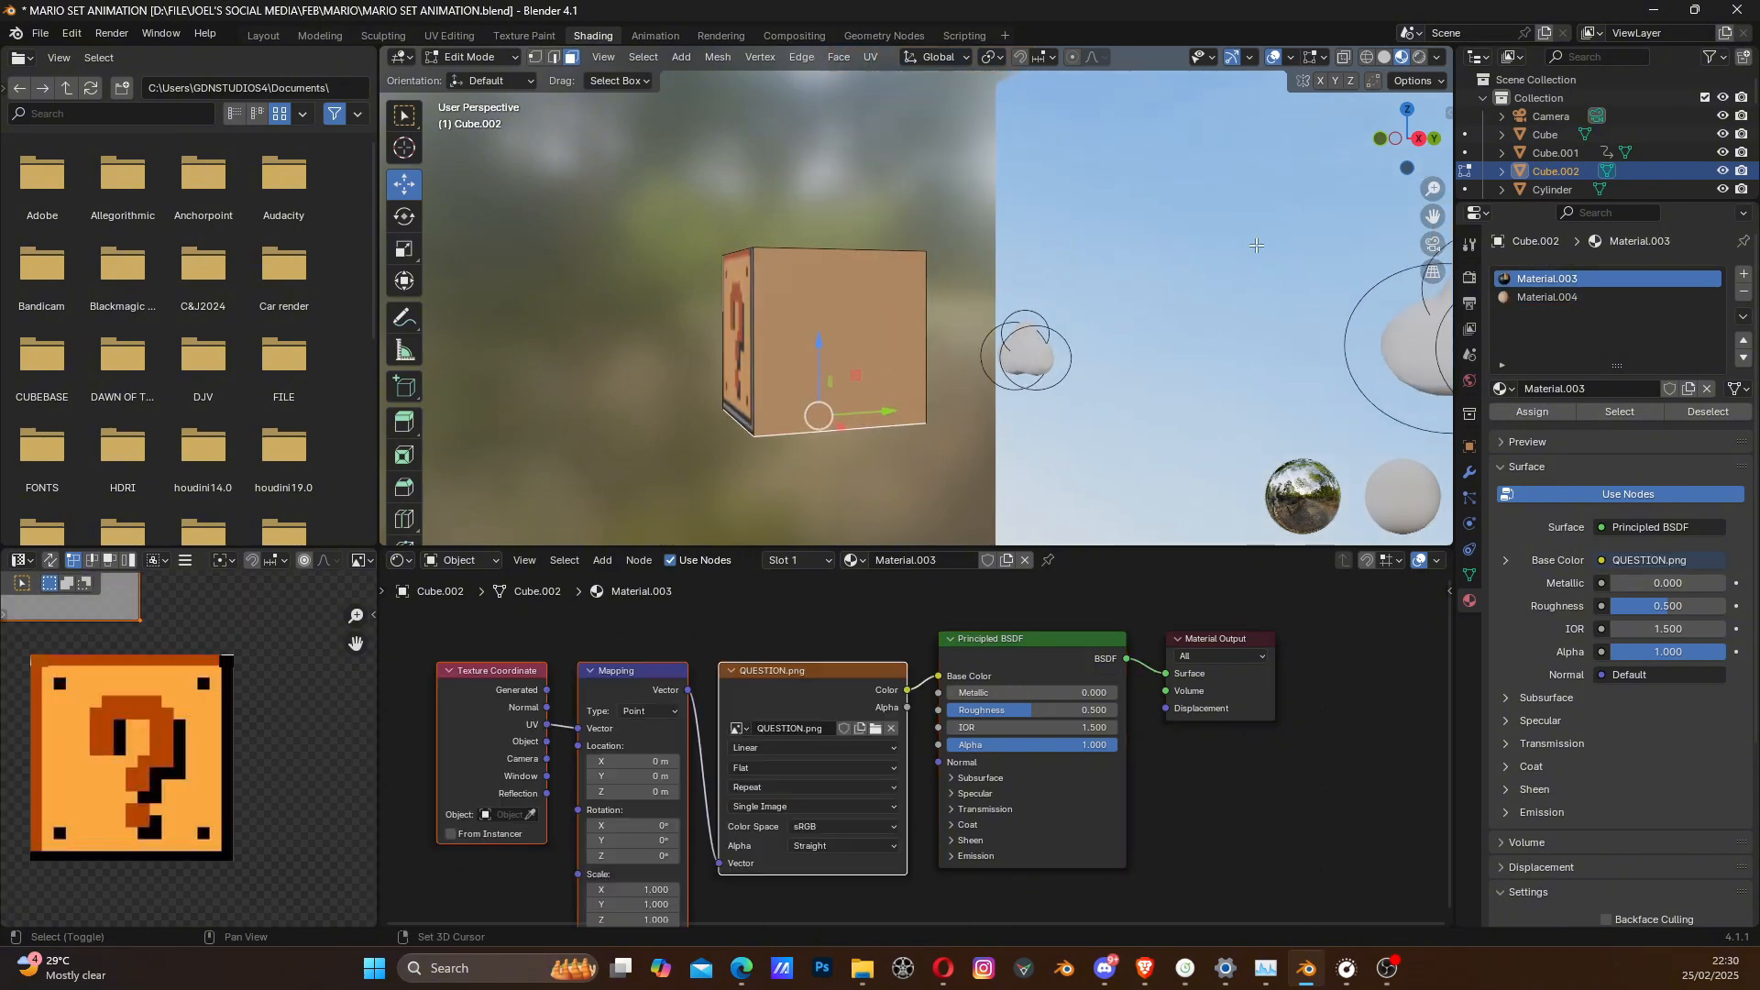
{"action": "left_click", "coordinate": [1556, 297]}
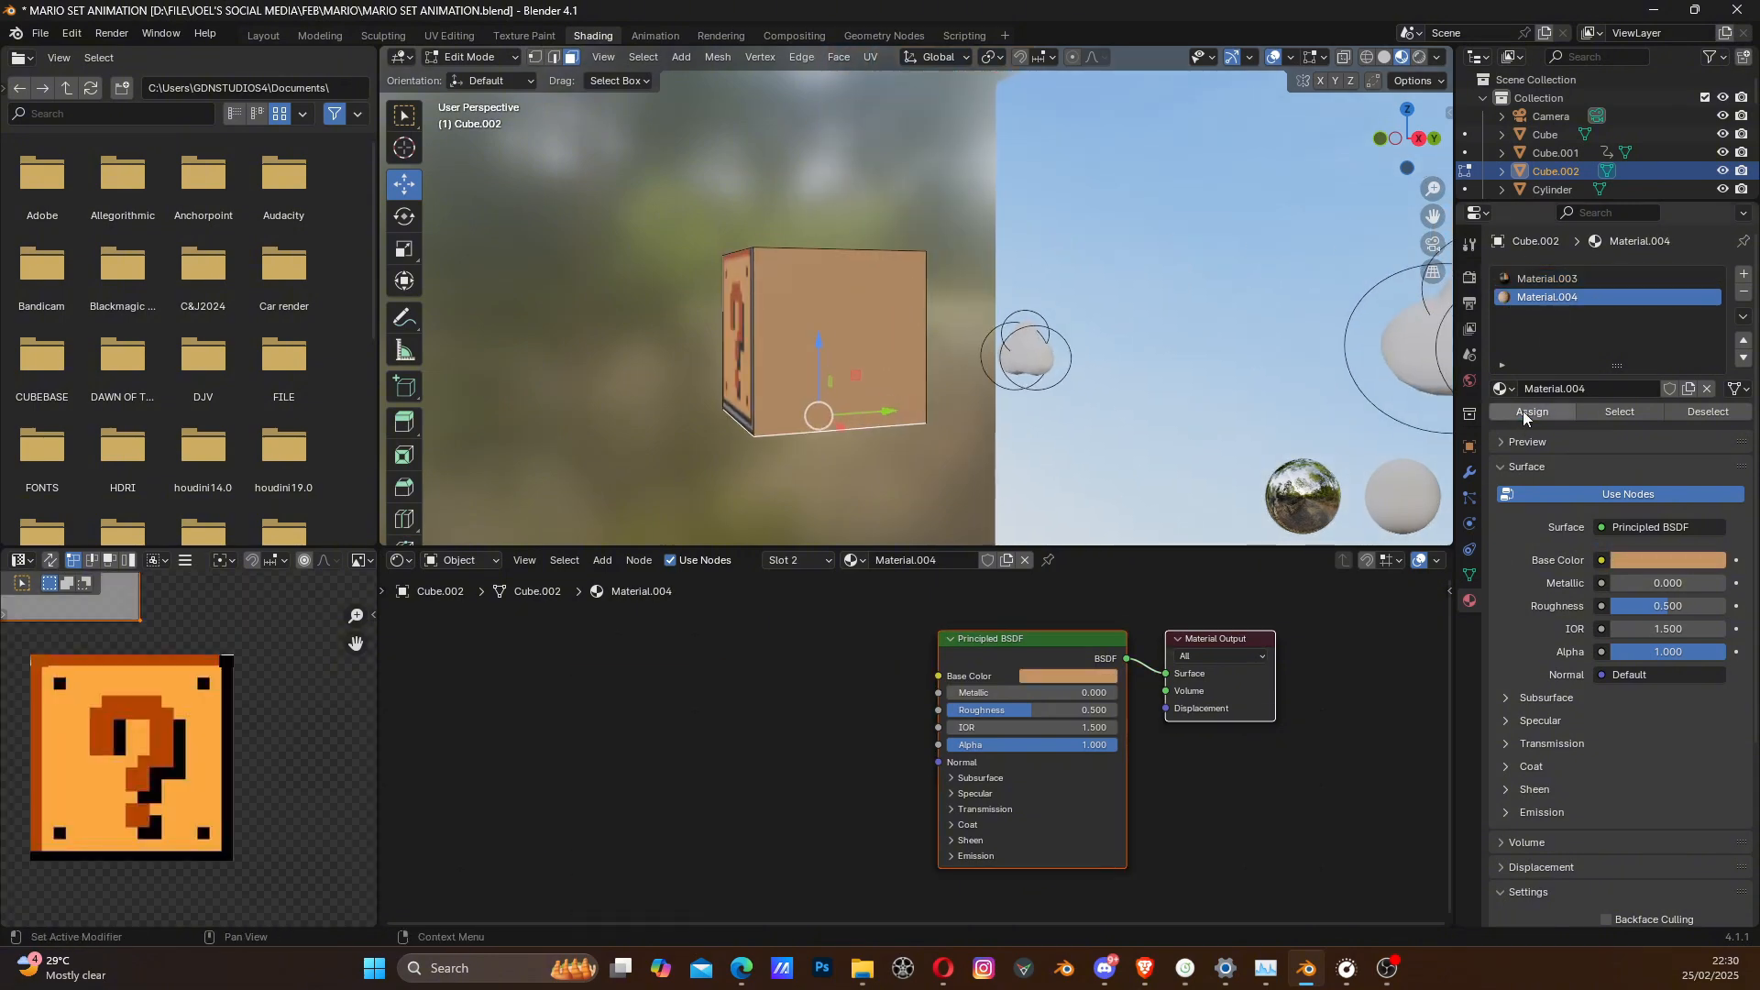
{"action": "left_click", "coordinate": [1522, 412]}
{"action": "middle_click_drag", "start_coordinate": [853, 433], "coordinate": [950, 448]}
{"action": "key", "text": "Tab"}
{"action": "scroll", "coordinate": [971, 438], "scroll_direction": "down", "scroll_amount": 6}
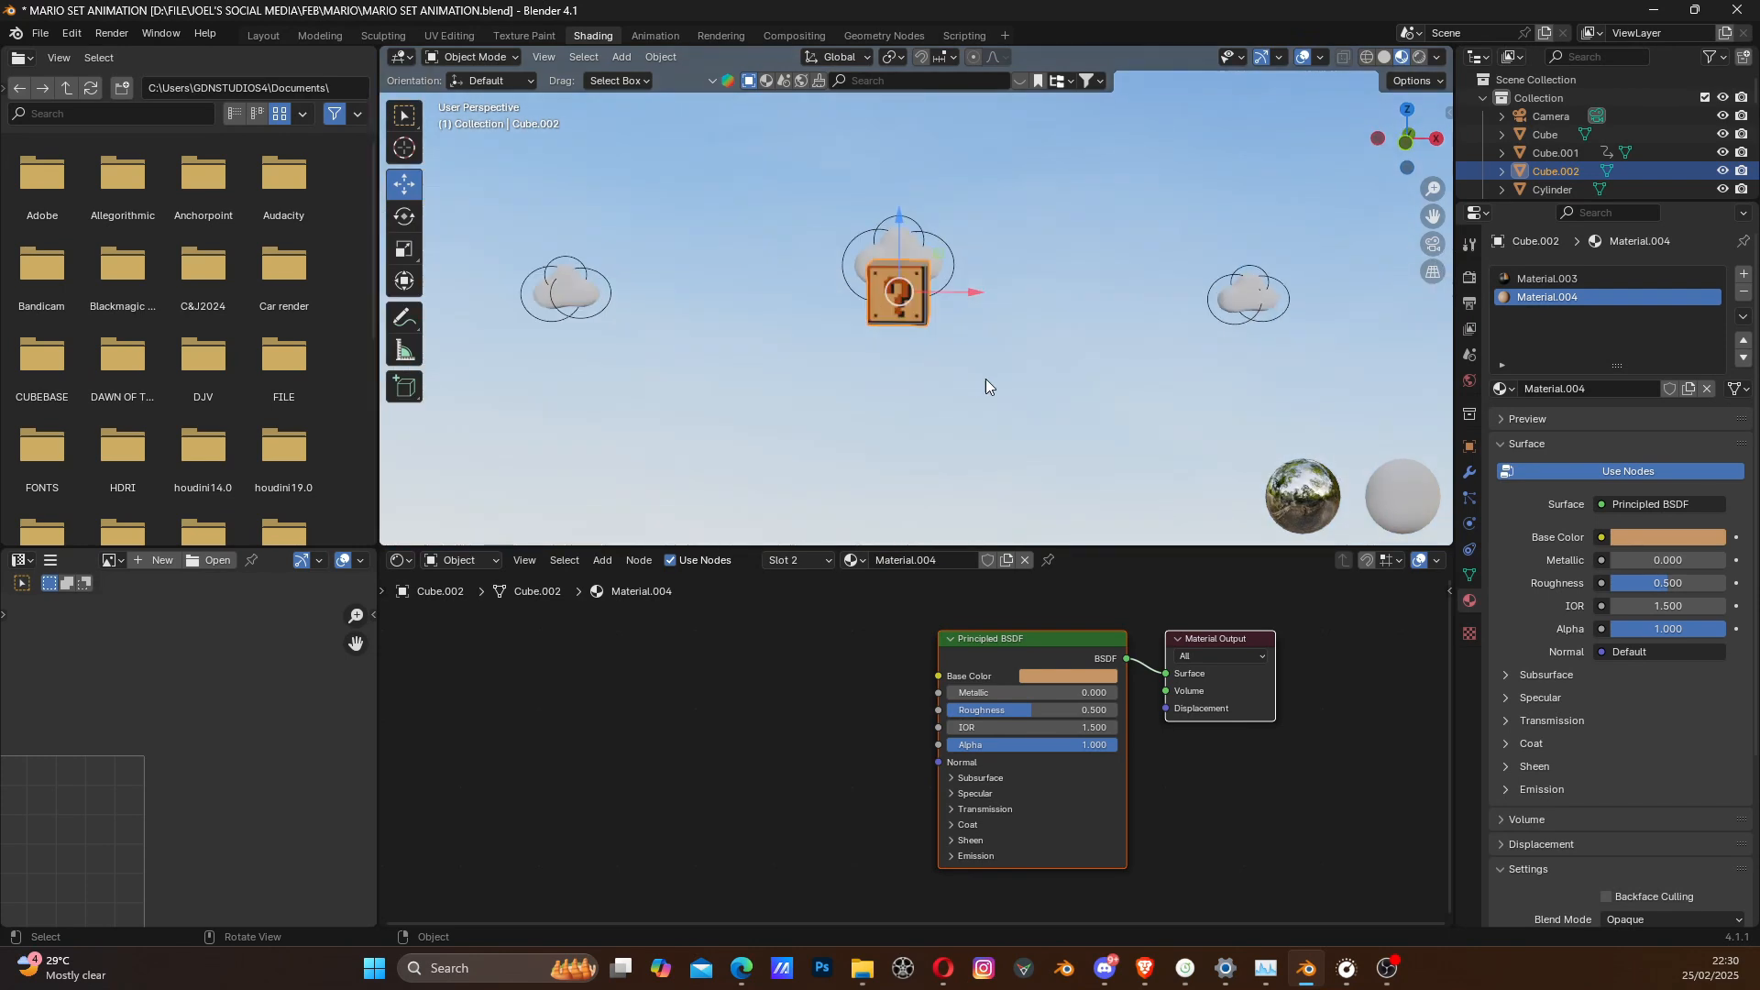
- Duplicate the question block and place the copy about 13 m along the positive X axis
{"action": "middle_click_drag", "start_coordinate": [1093, 381], "coordinate": [975, 383]}
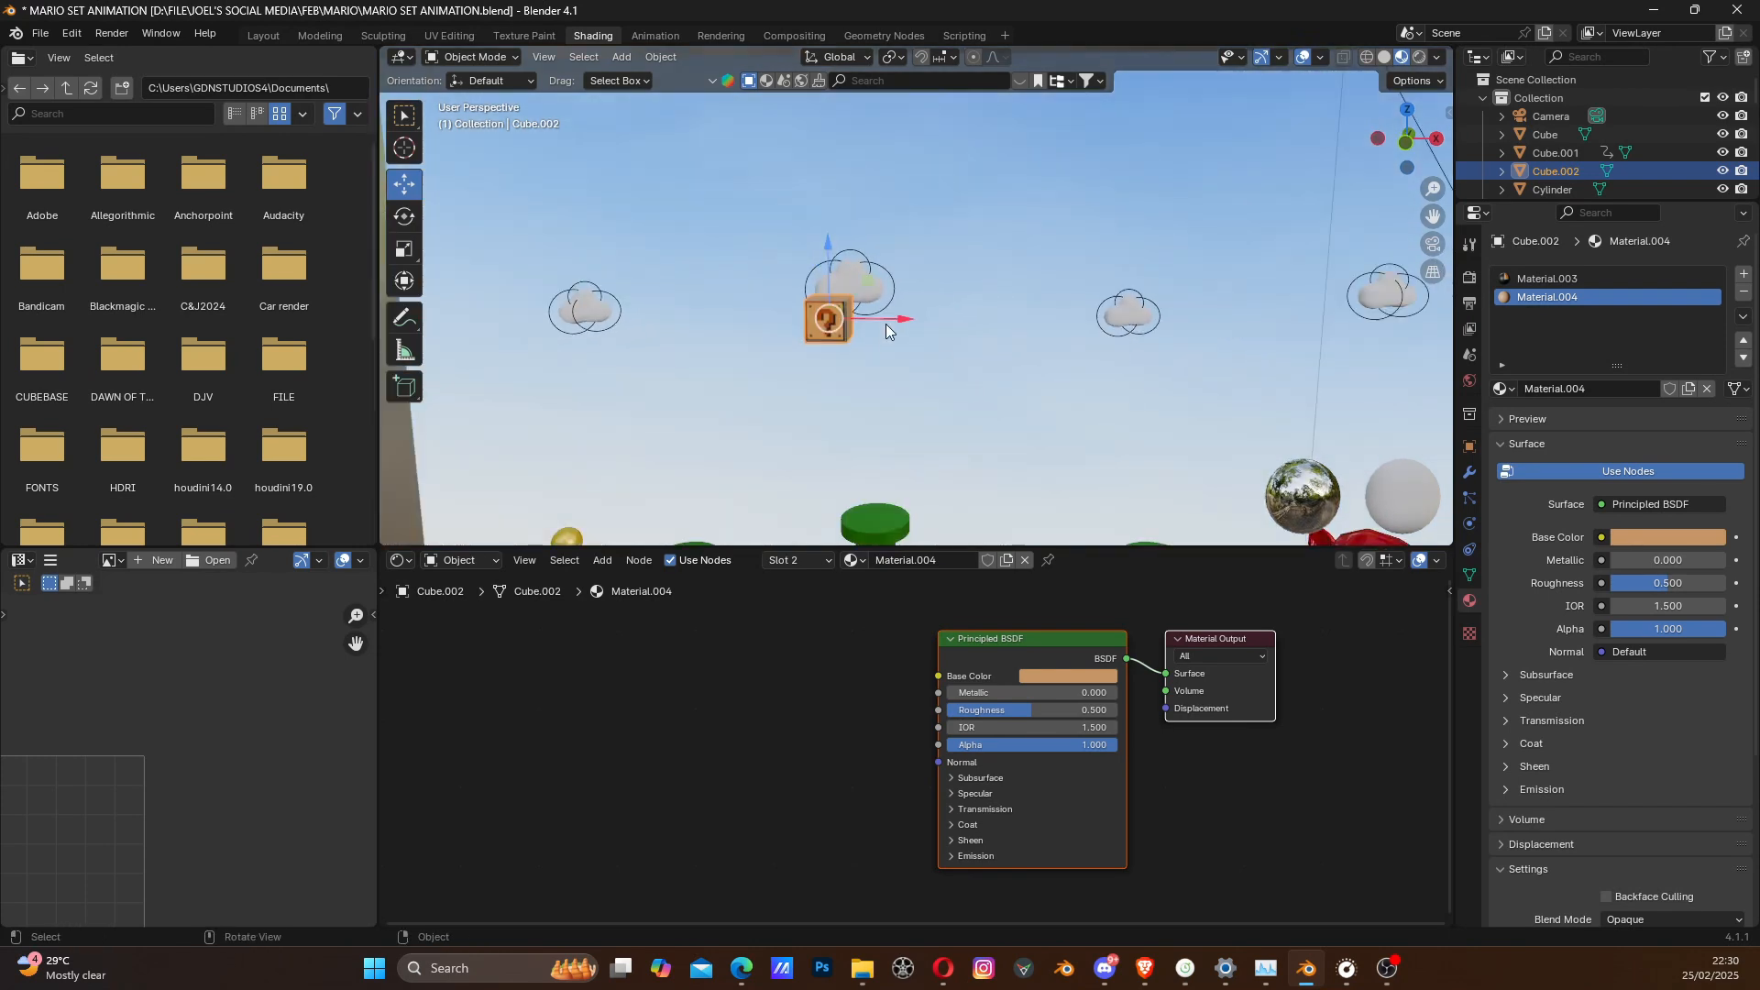
{"action": "key", "text": "shift+d"}
{"action": "key", "text": "z"}
{"action": "key", "text": "z"}
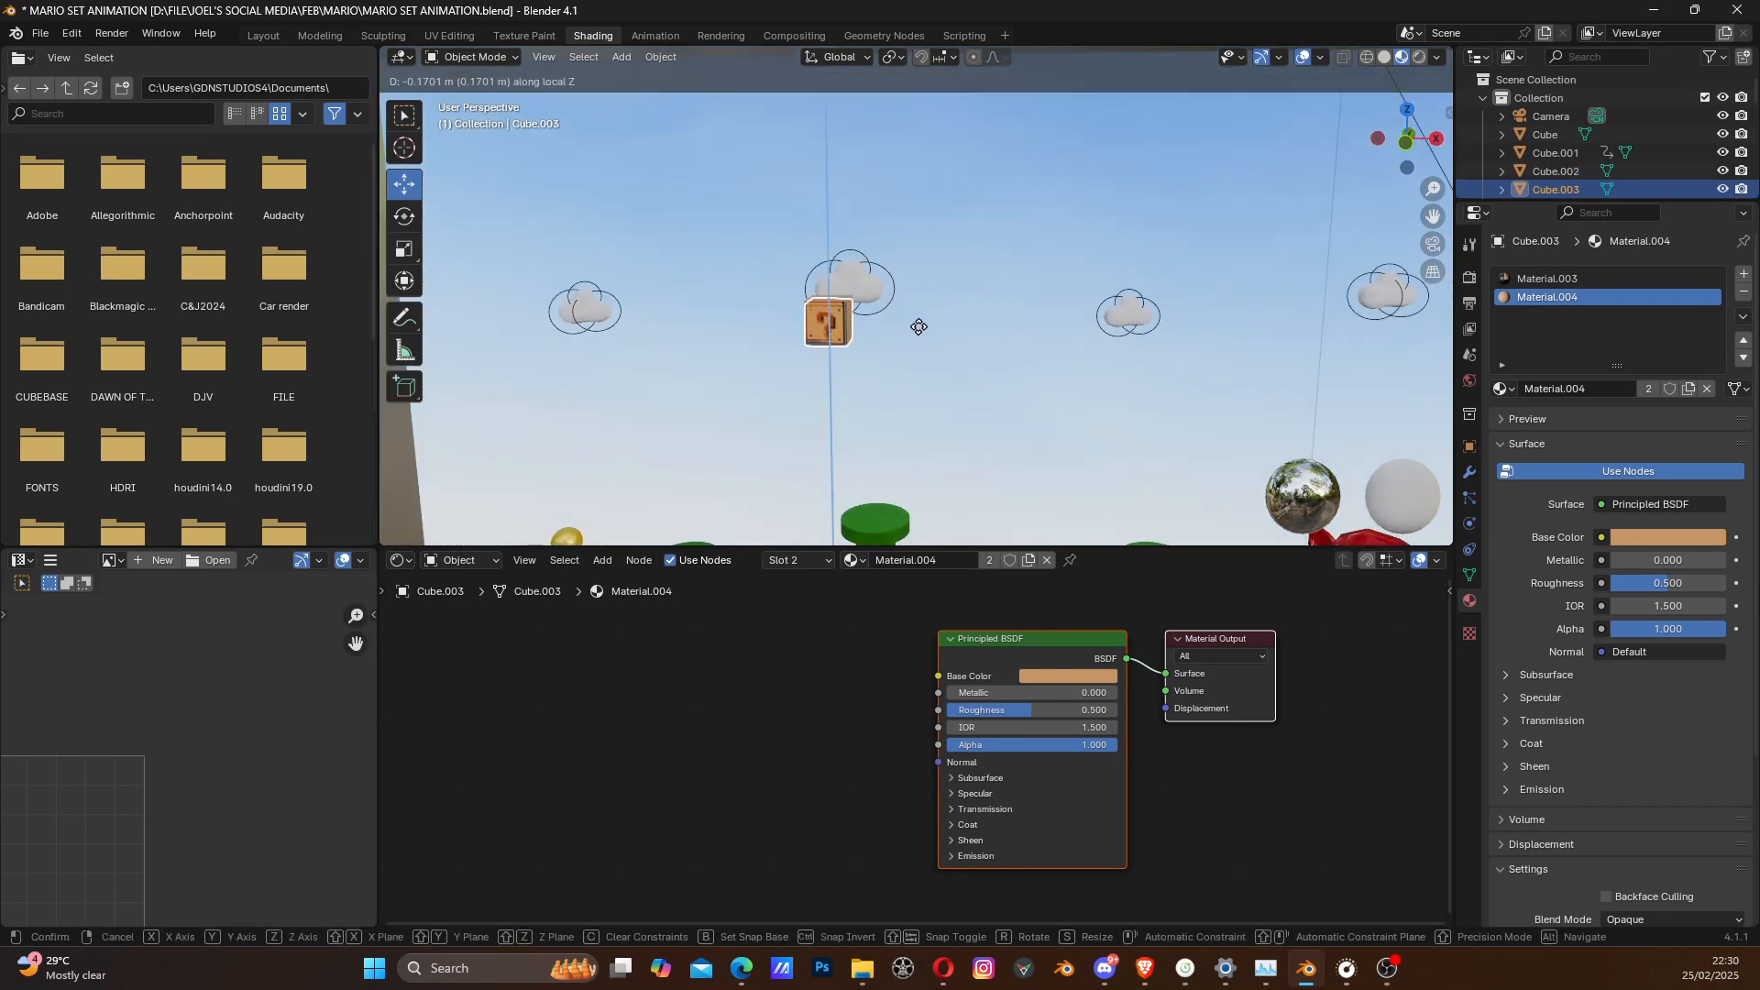
{"action": "key", "text": "x"}
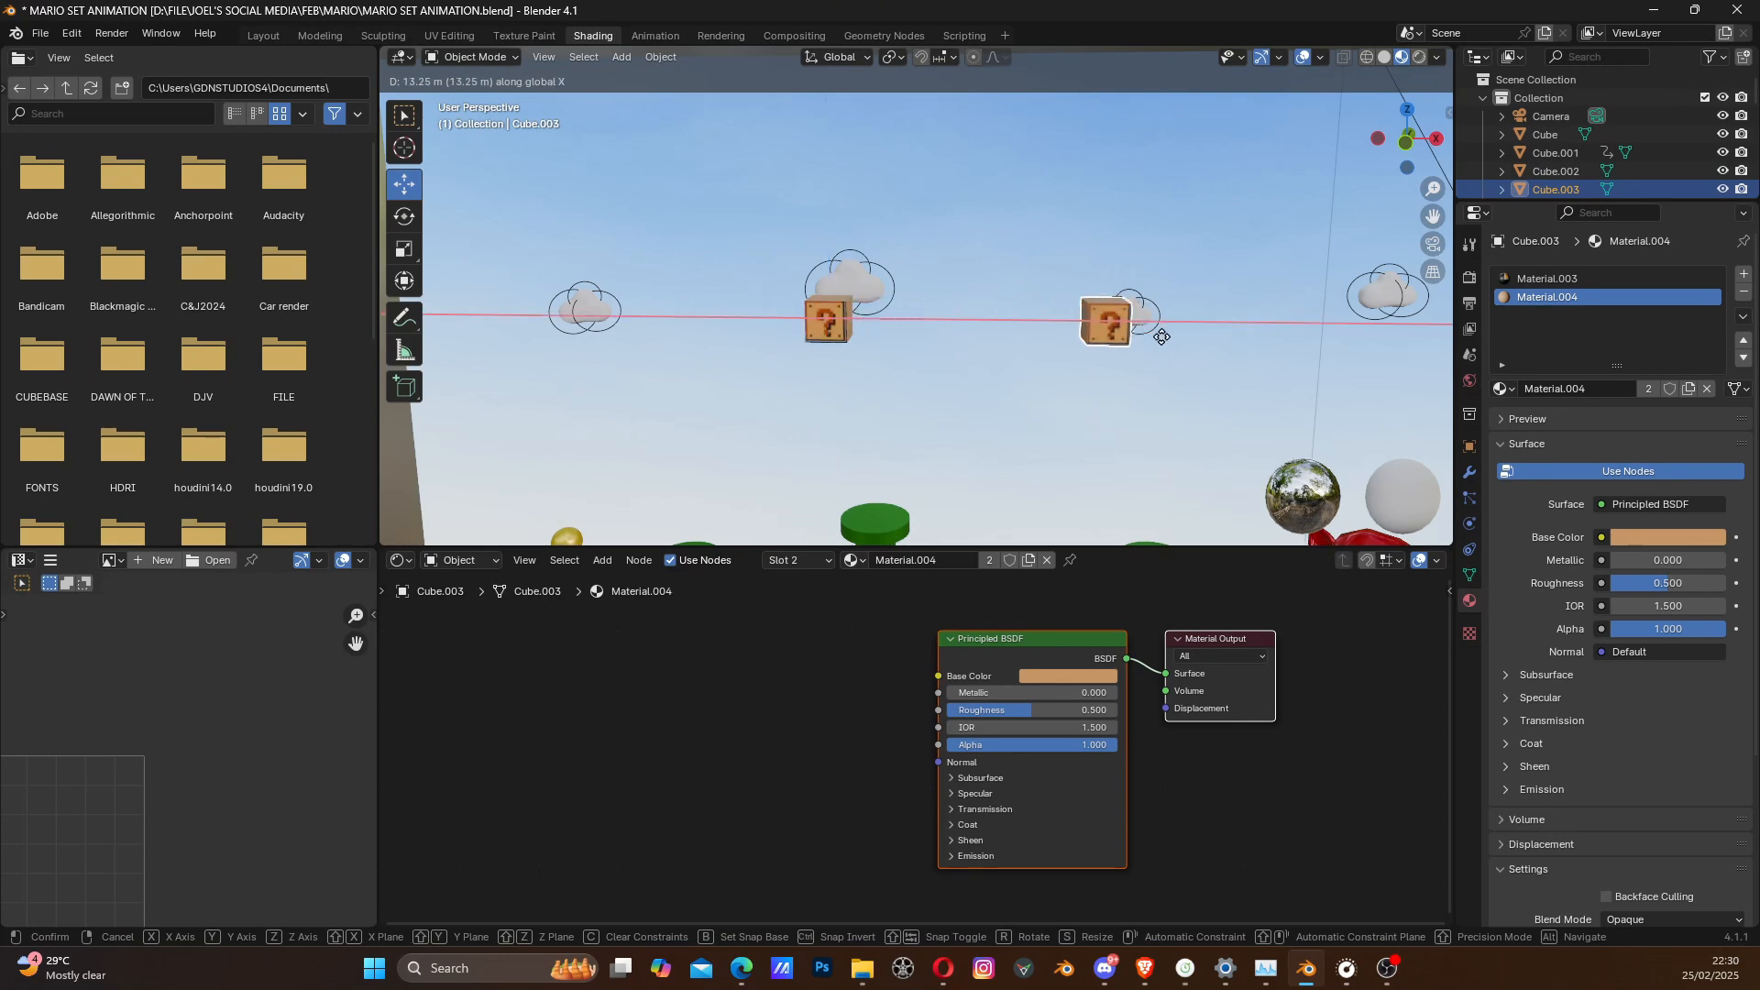
{"action": "left_click", "coordinate": [1153, 358]}
- Duplicate the new question block along the negative X axis, placing the copy beyond the original block, above the yellow figure
{"action": "scroll", "coordinate": [1152, 358], "scroll_direction": "down", "scroll_amount": 2}
{"action": "middle_click_drag", "start_coordinate": [1152, 366], "coordinate": [1159, 369]}
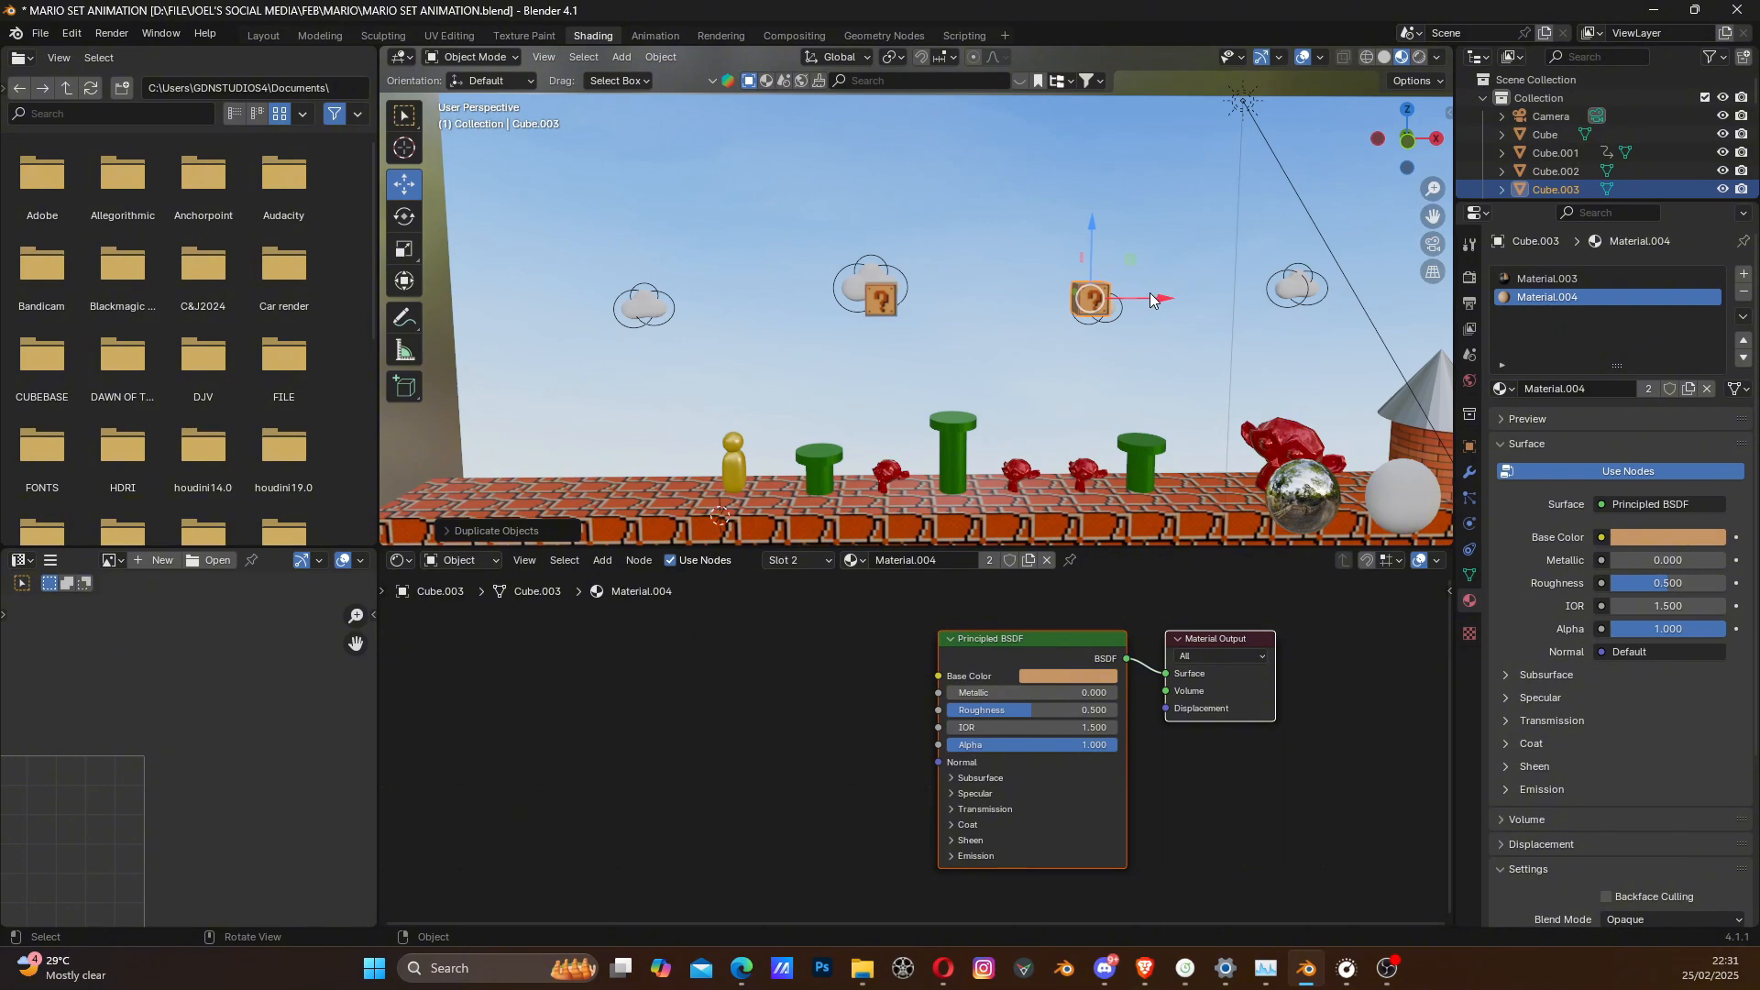
{"action": "key", "text": "shift+d"}
{"action": "key", "text": "x"}
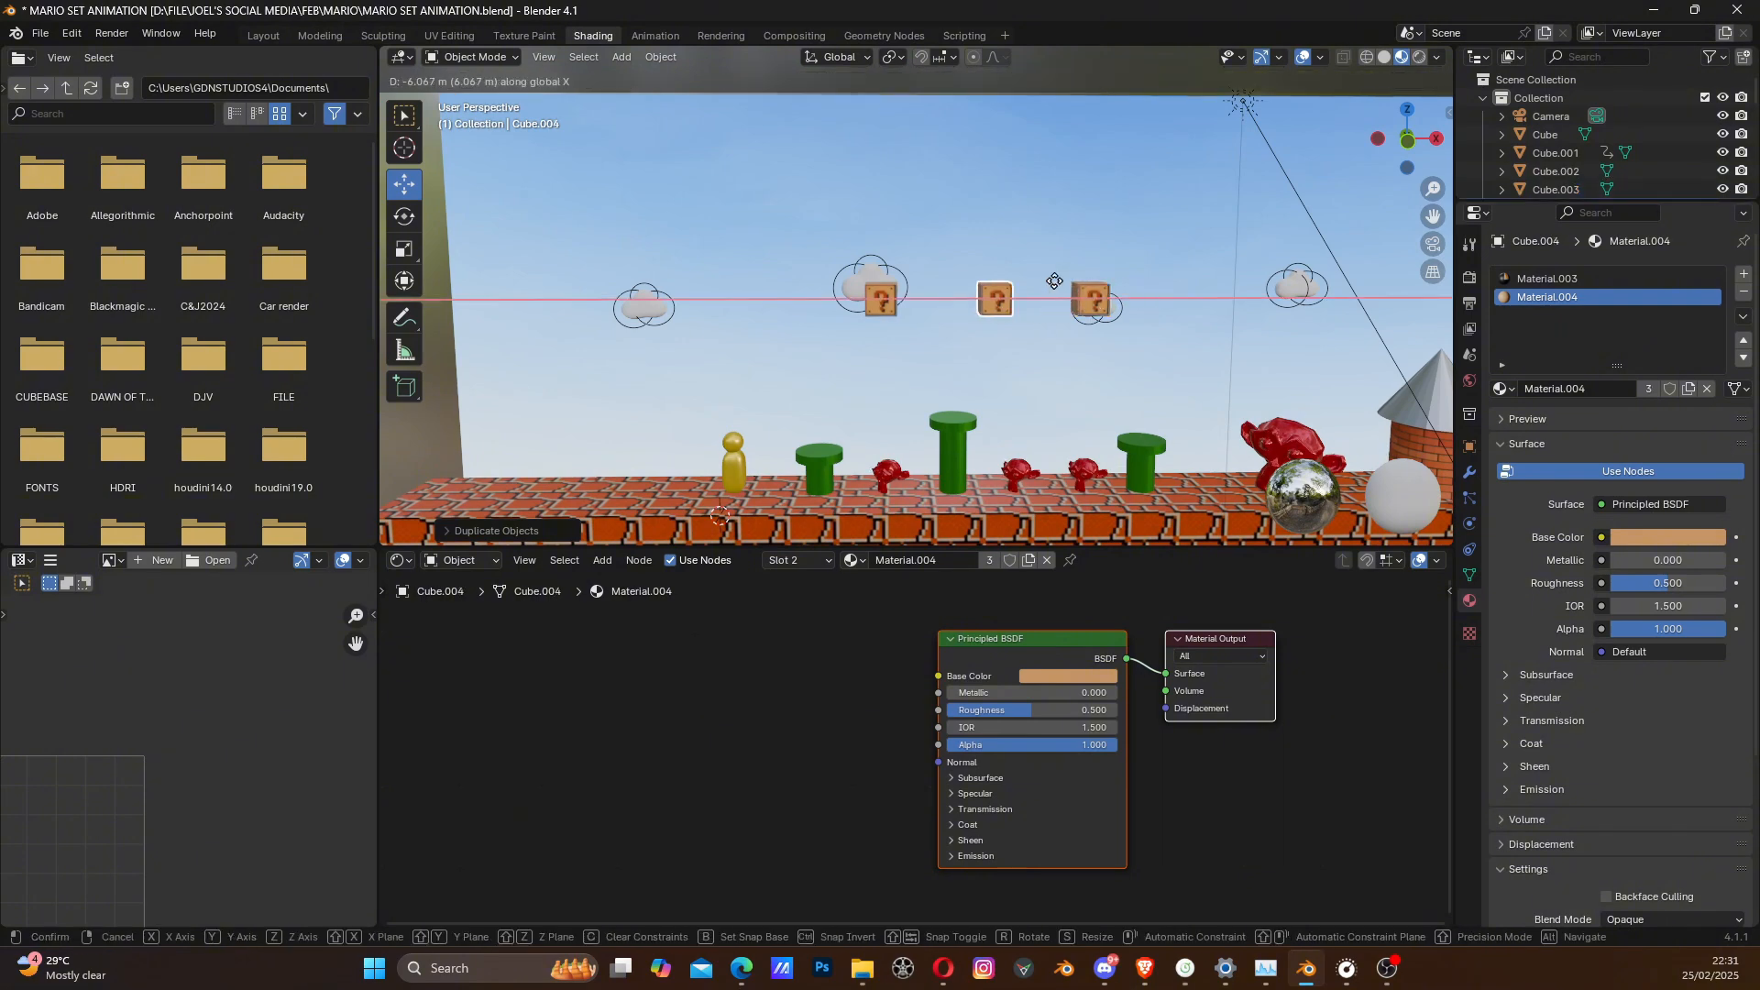
{"action": "left_click", "coordinate": [792, 273]}
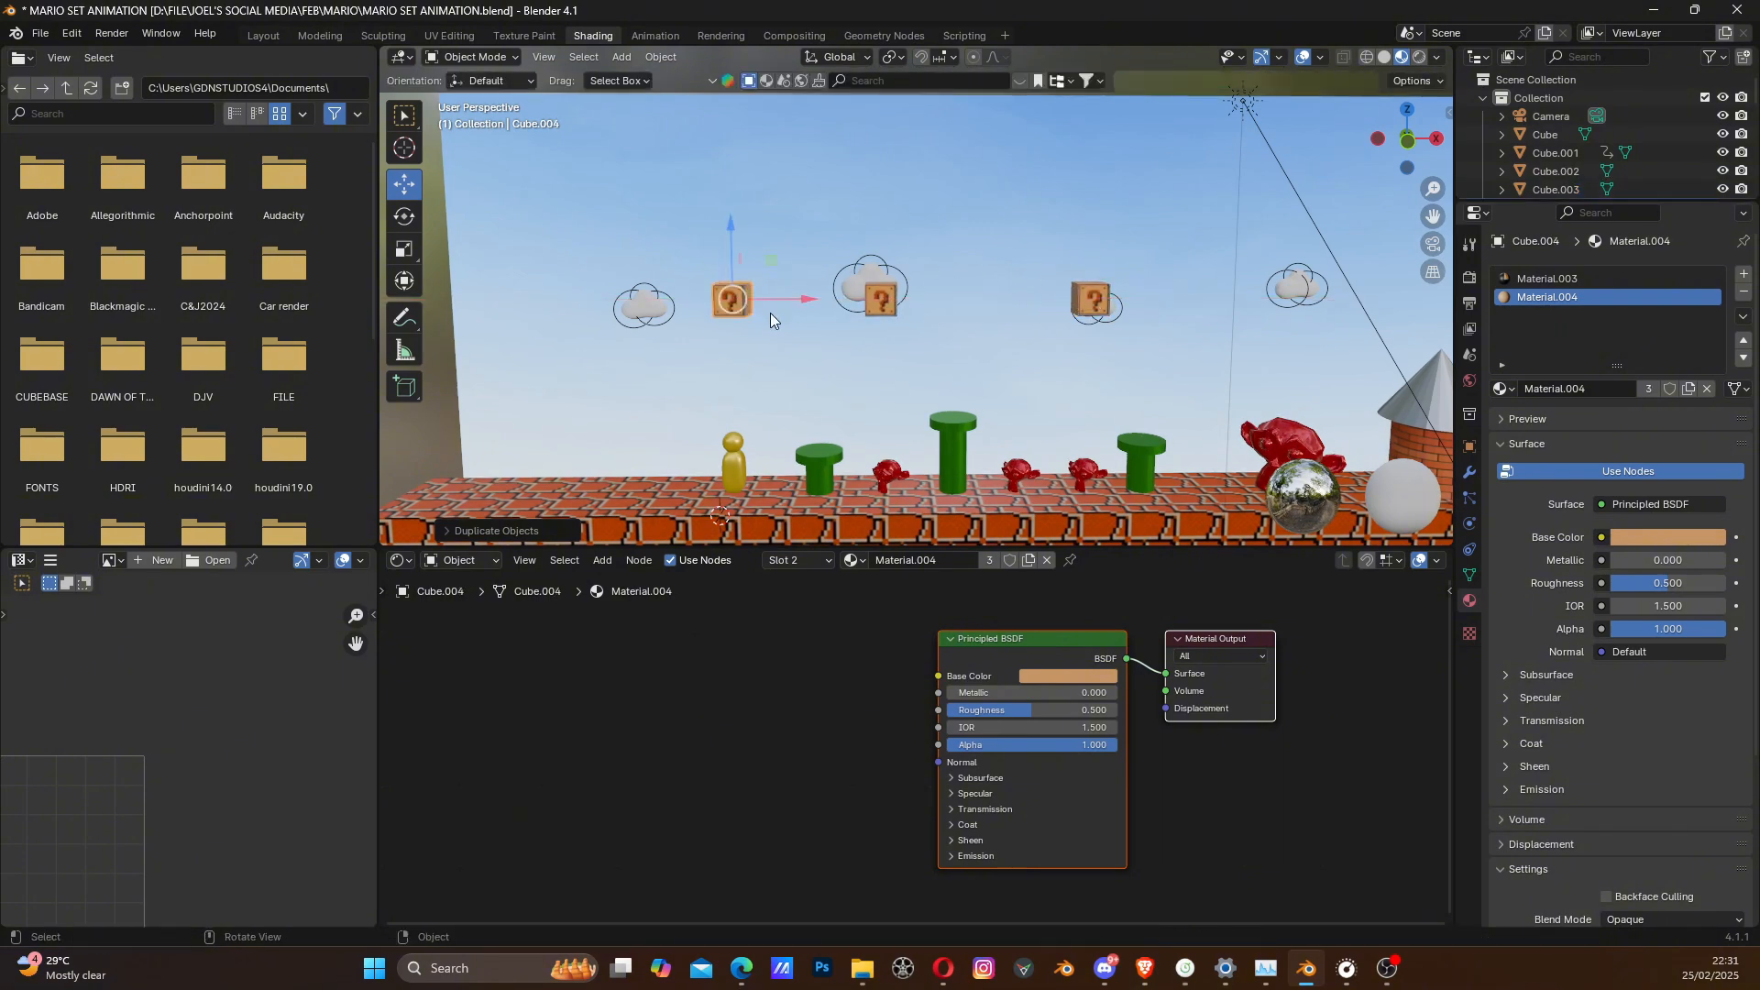
- Add a third material slot with a new material to the block above the yellow figure and name it brick
{"action": "middle_click_drag", "start_coordinate": [772, 312], "coordinate": [895, 336], "text": "shift"}
{"action": "scroll", "coordinate": [895, 338], "scroll_direction": "up", "scroll_amount": 4}
{"action": "middle_click_drag", "start_coordinate": [1051, 387], "coordinate": [1003, 371], "text": "shift"}
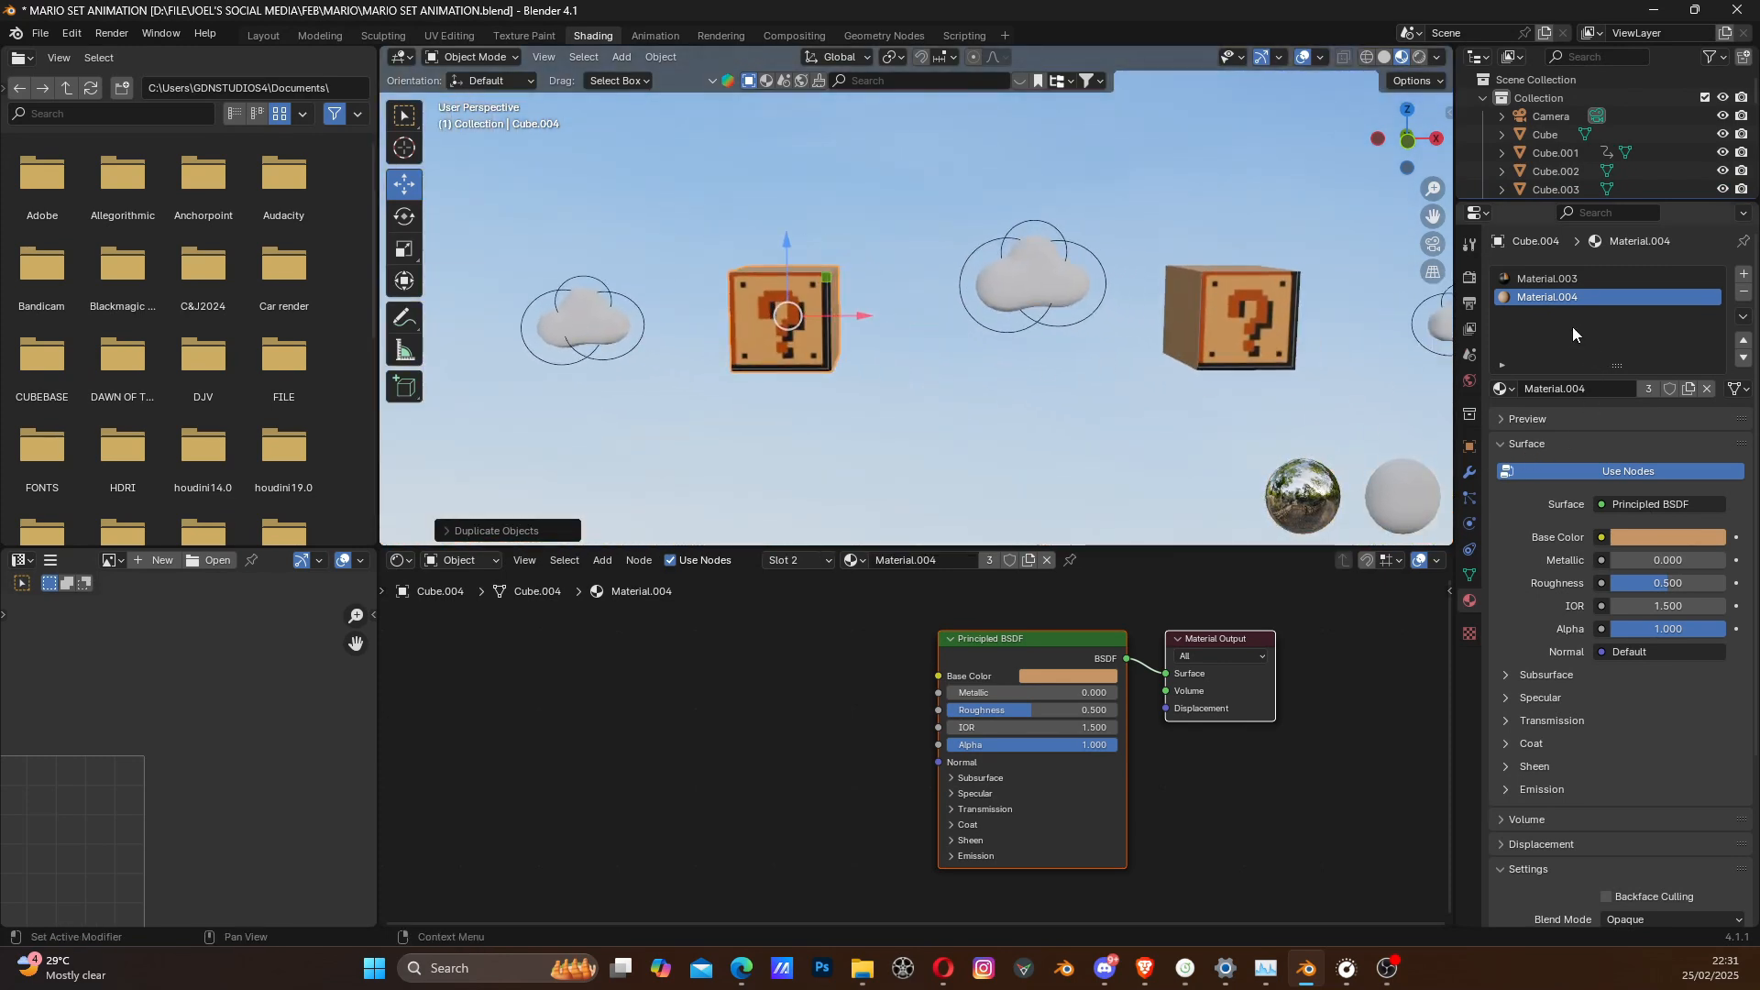
{"action": "left_click", "coordinate": [1743, 274]}
{"action": "left_click", "coordinate": [1564, 389]}
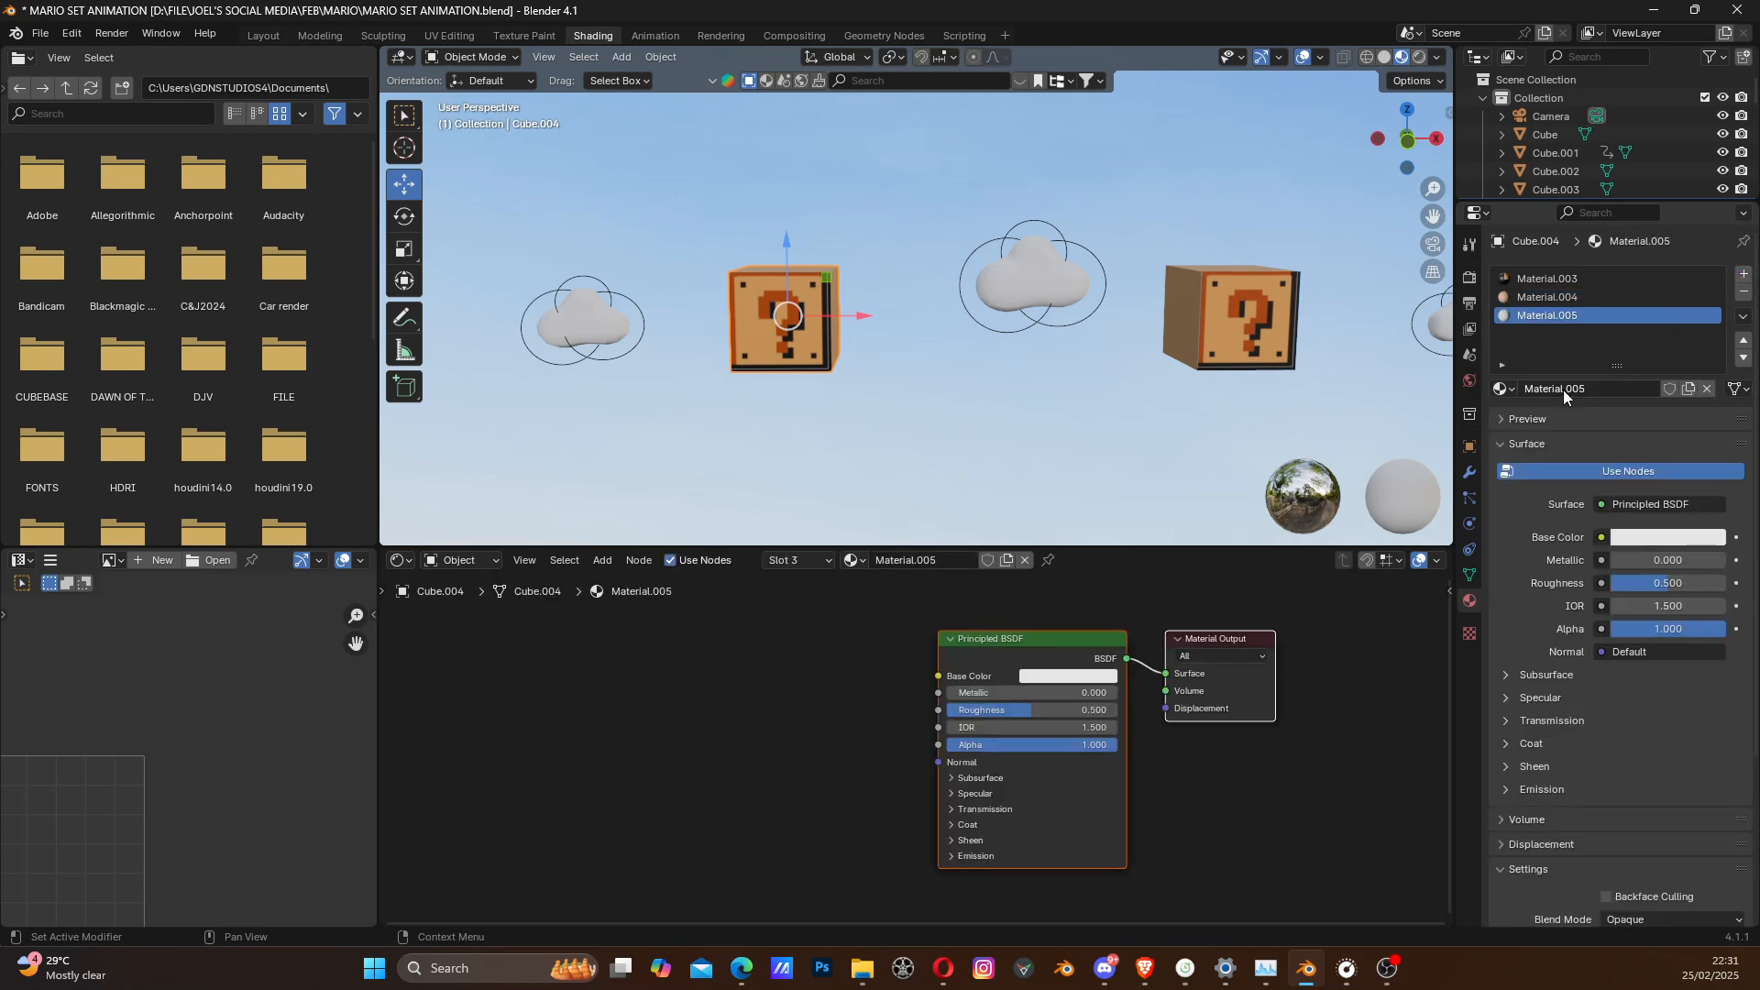
{"action": "left_click", "coordinate": [1586, 388]}
{"action": "type", "text": "brick"}
{"action": "key", "text": "Return"}
- Add an image texture with mapping nodes to the brick material's Principled BSDF and load BRICK.png into it
{"action": "left_click", "coordinate": [1032, 651]}
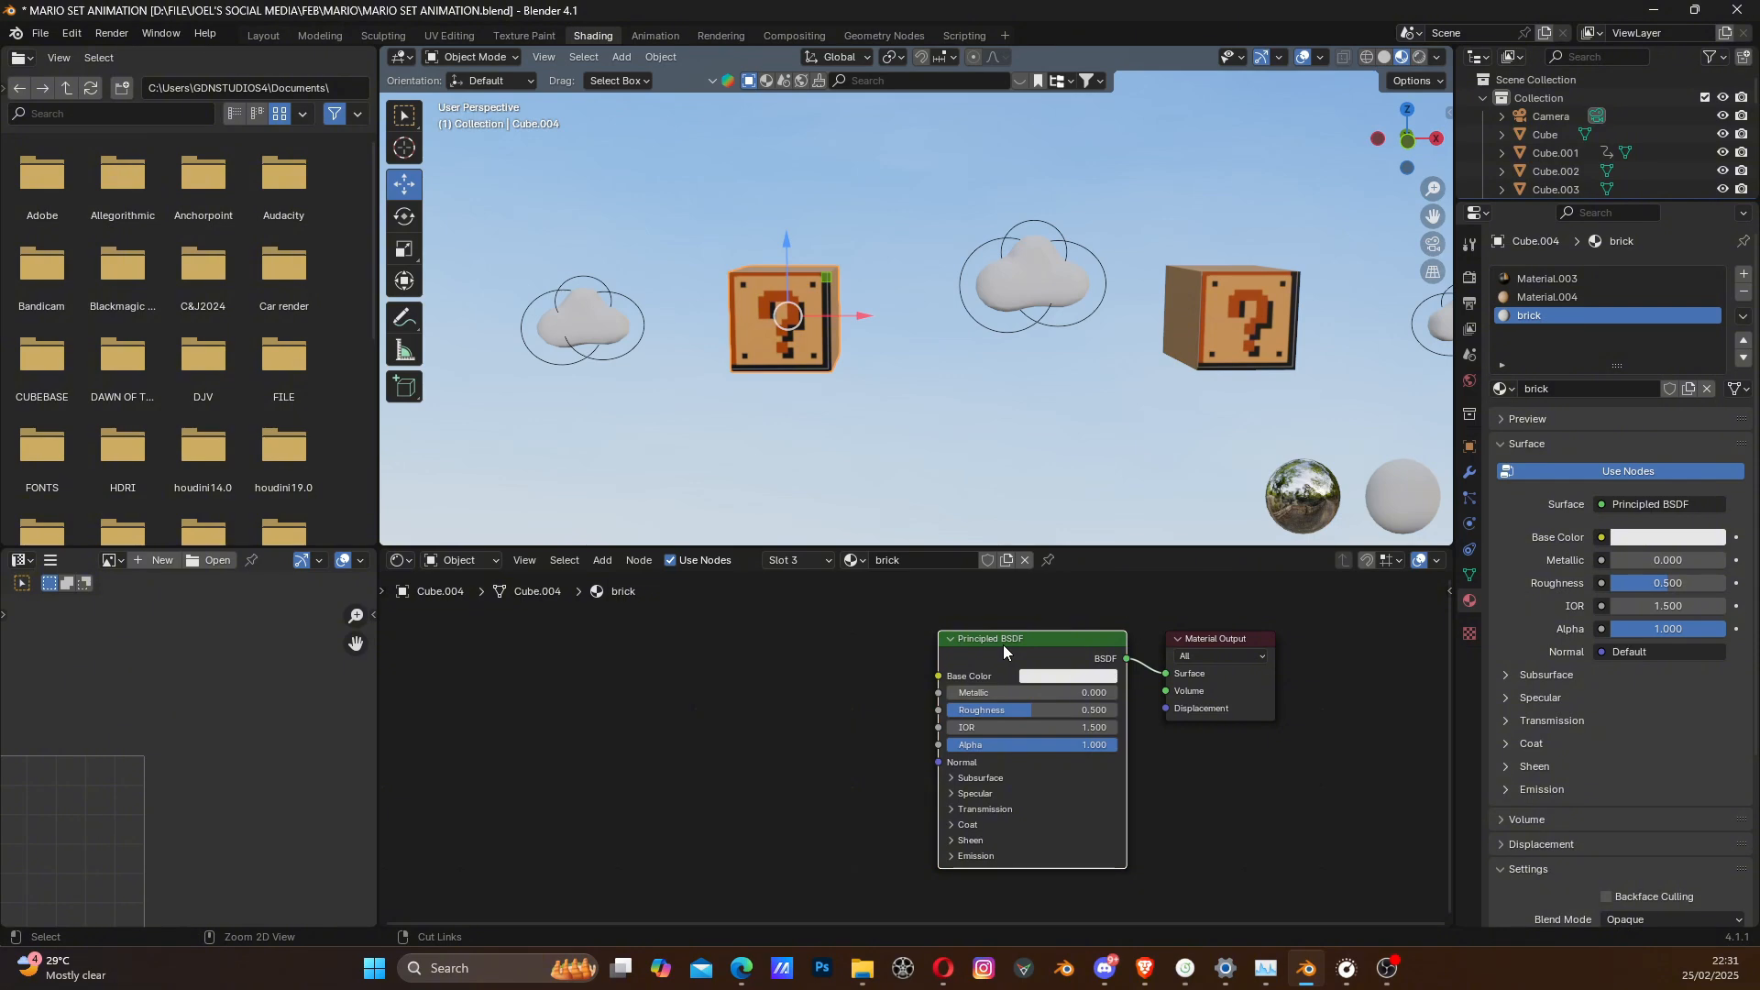
{"action": "key", "text": "ctrl+t"}
{"action": "left_click", "coordinate": [865, 729]}
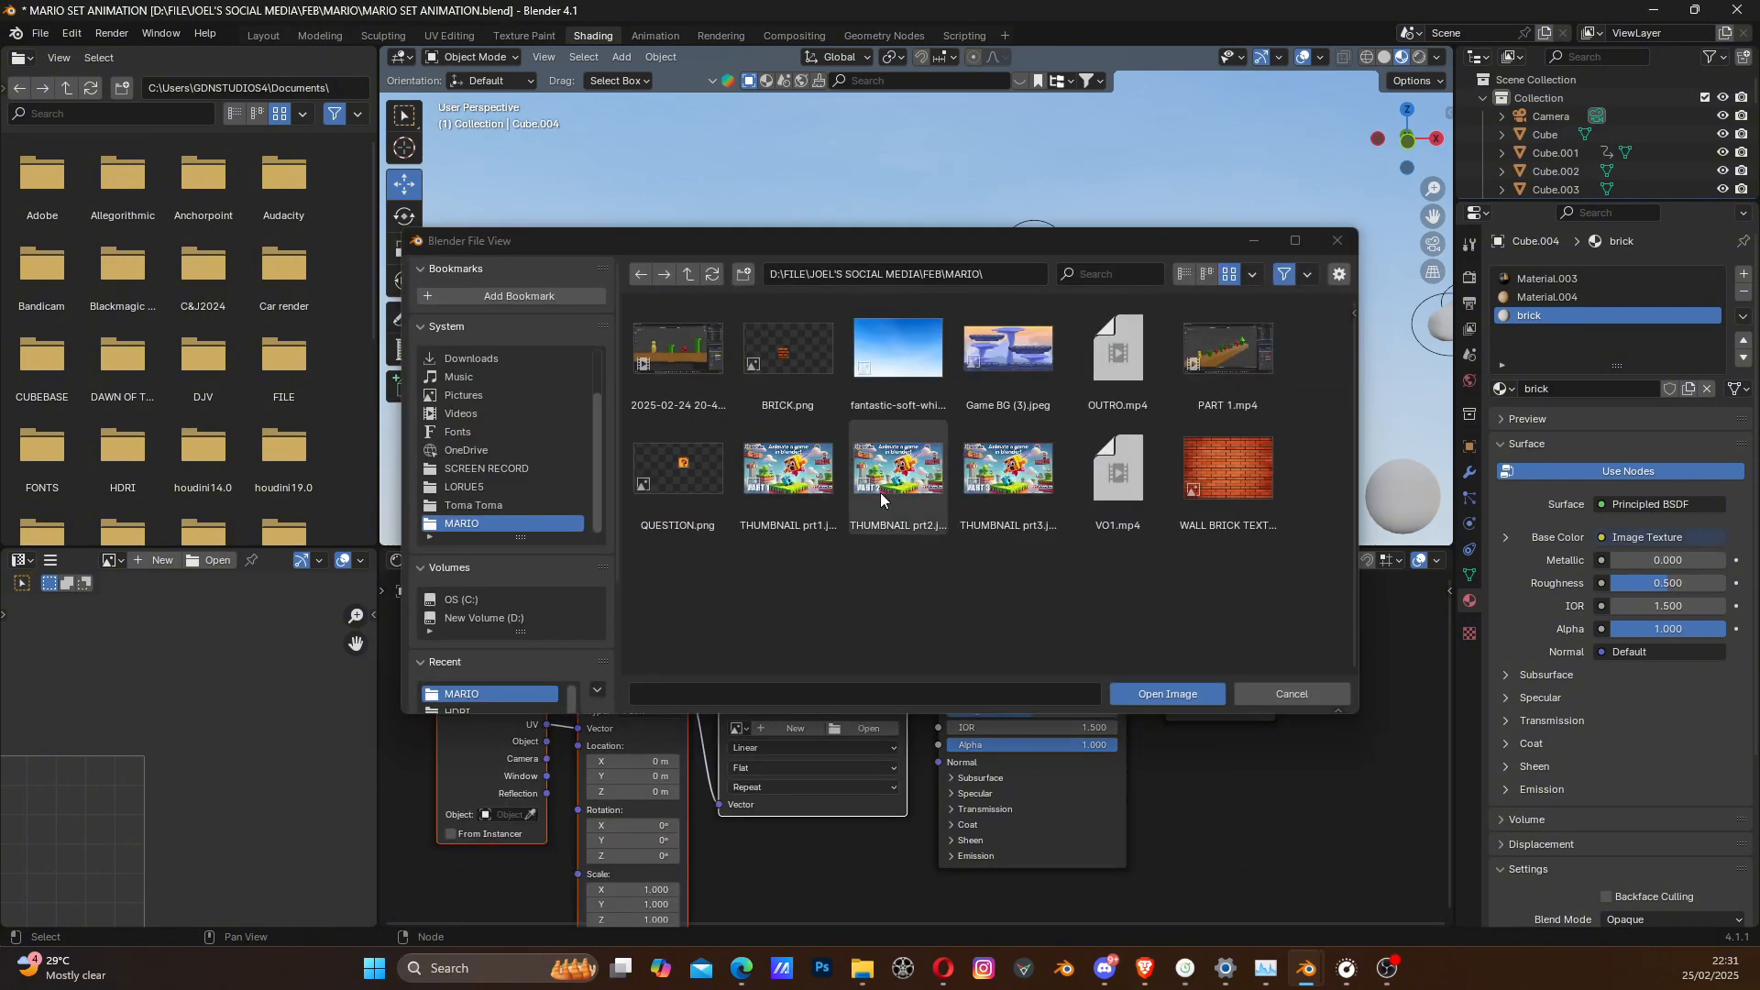
{"action": "left_click", "coordinate": [790, 350]}
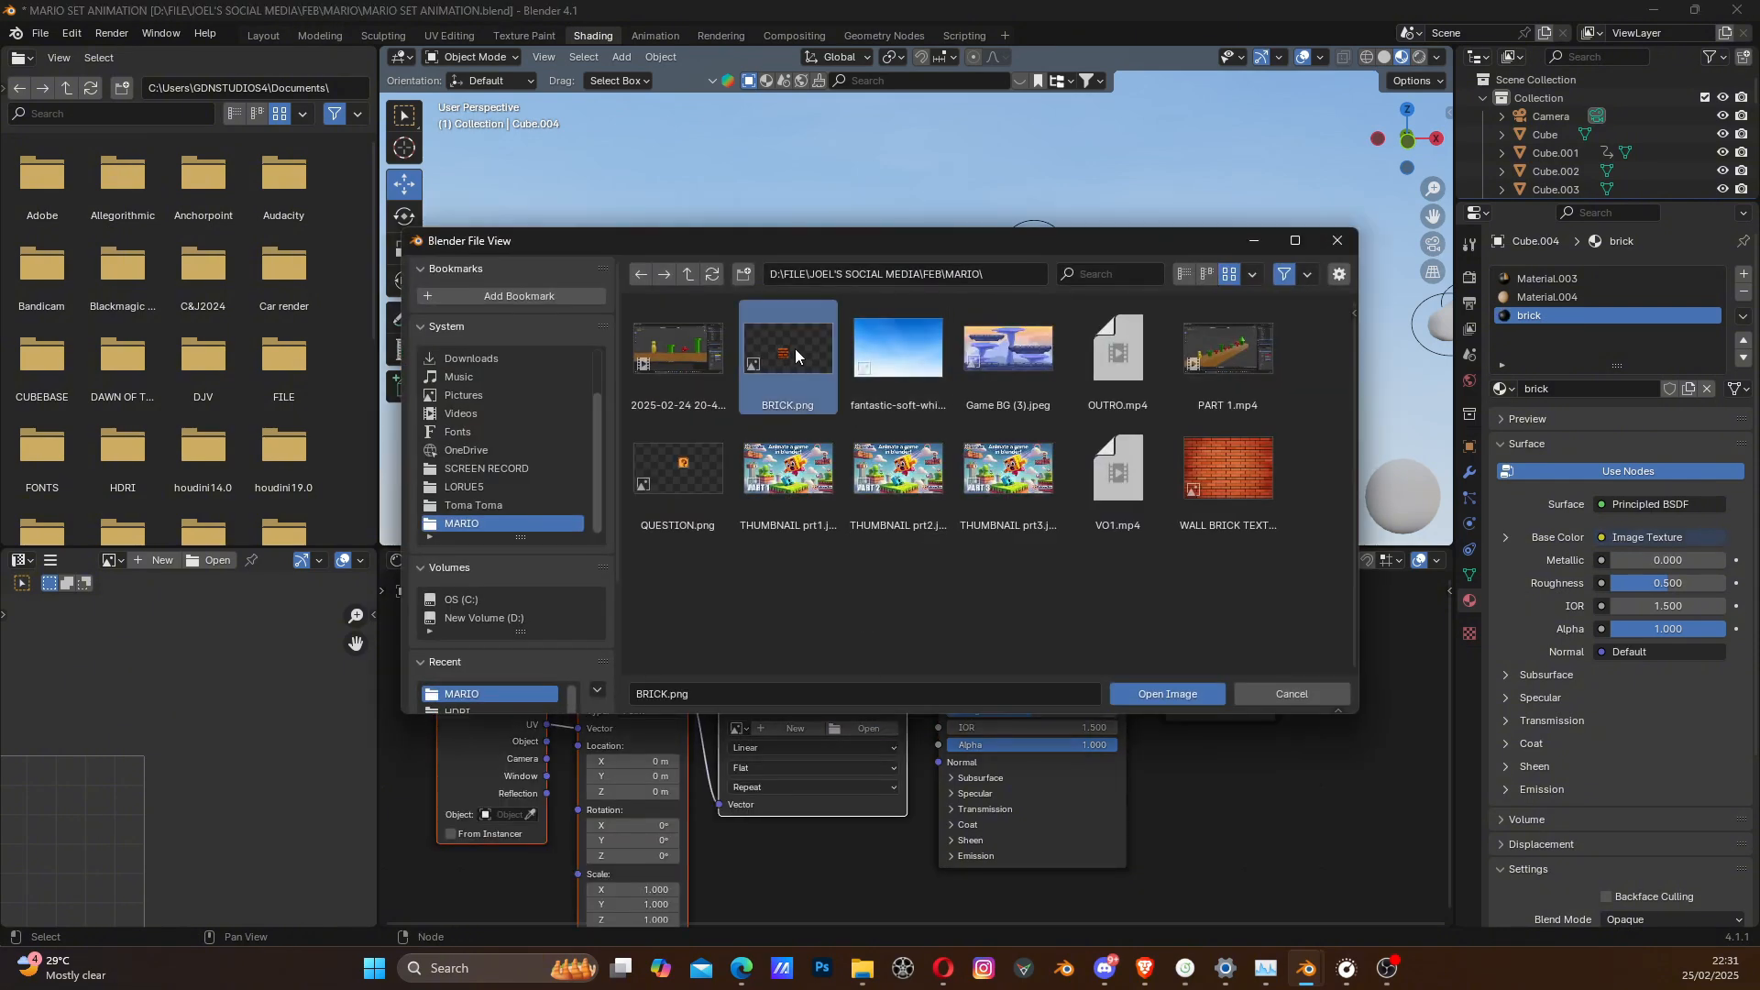
{"action": "left_click", "coordinate": [1163, 693]}
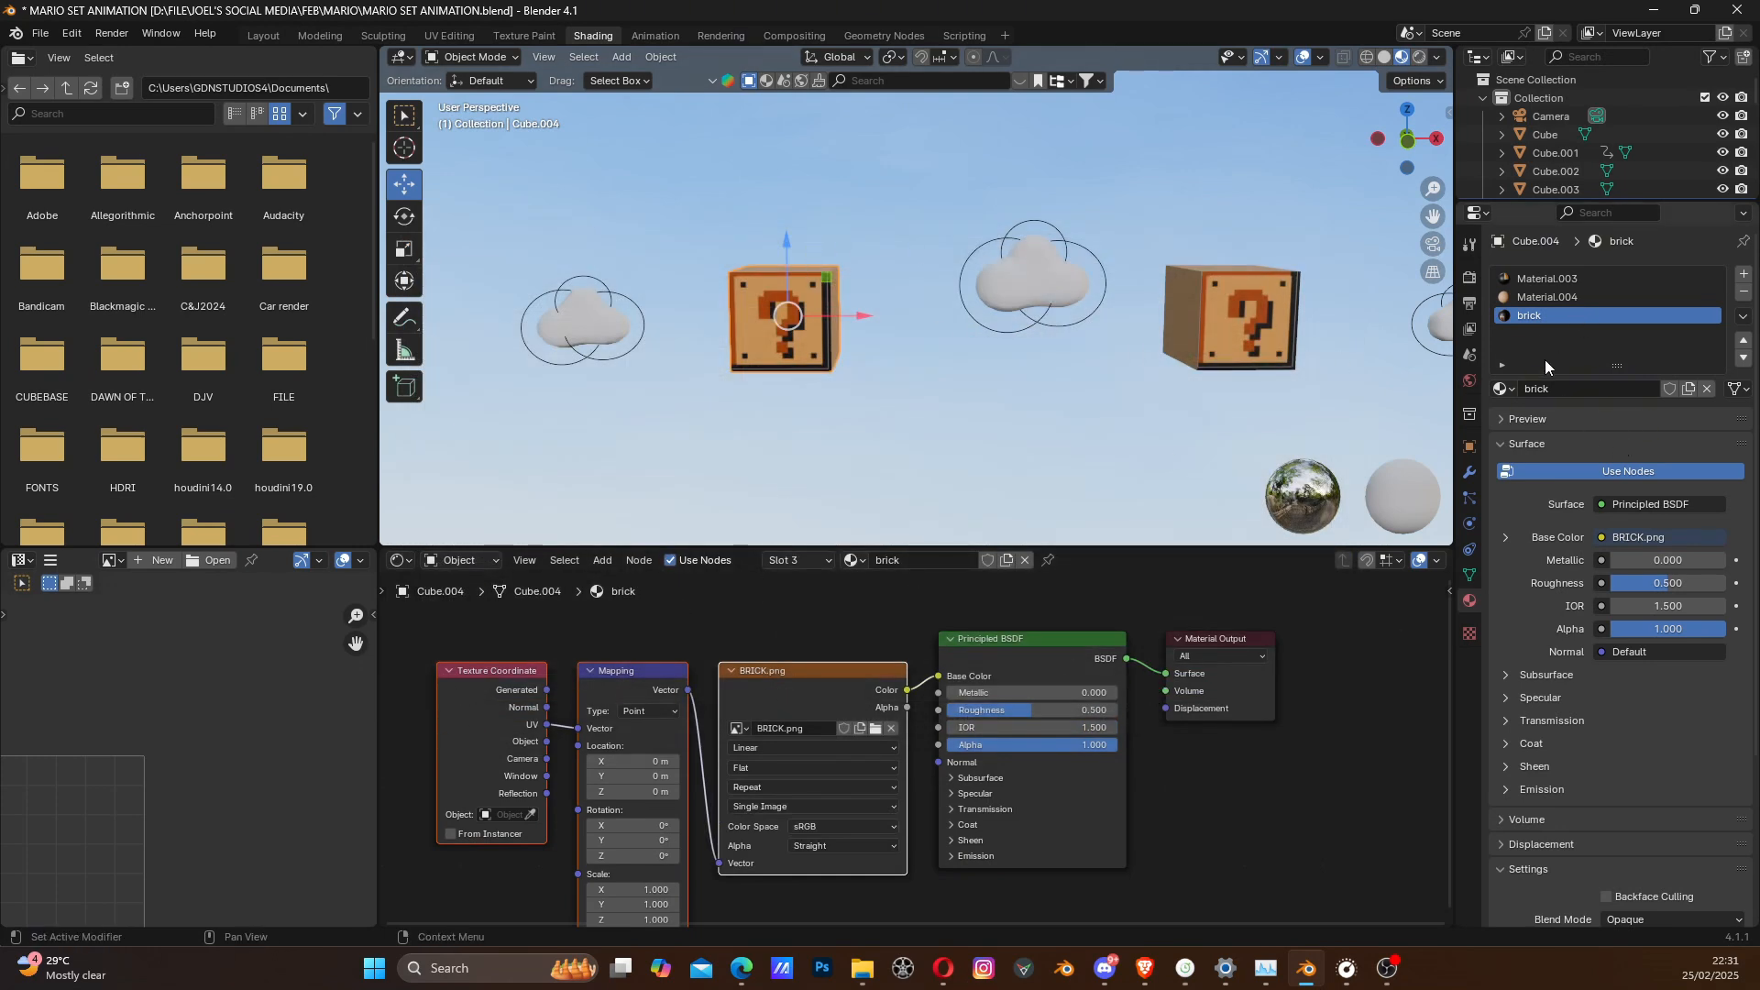
- Select all faces of the block above the yellow figure and assign the brick material to them
{"action": "middle_click_drag", "start_coordinate": [891, 370], "coordinate": [865, 361]}
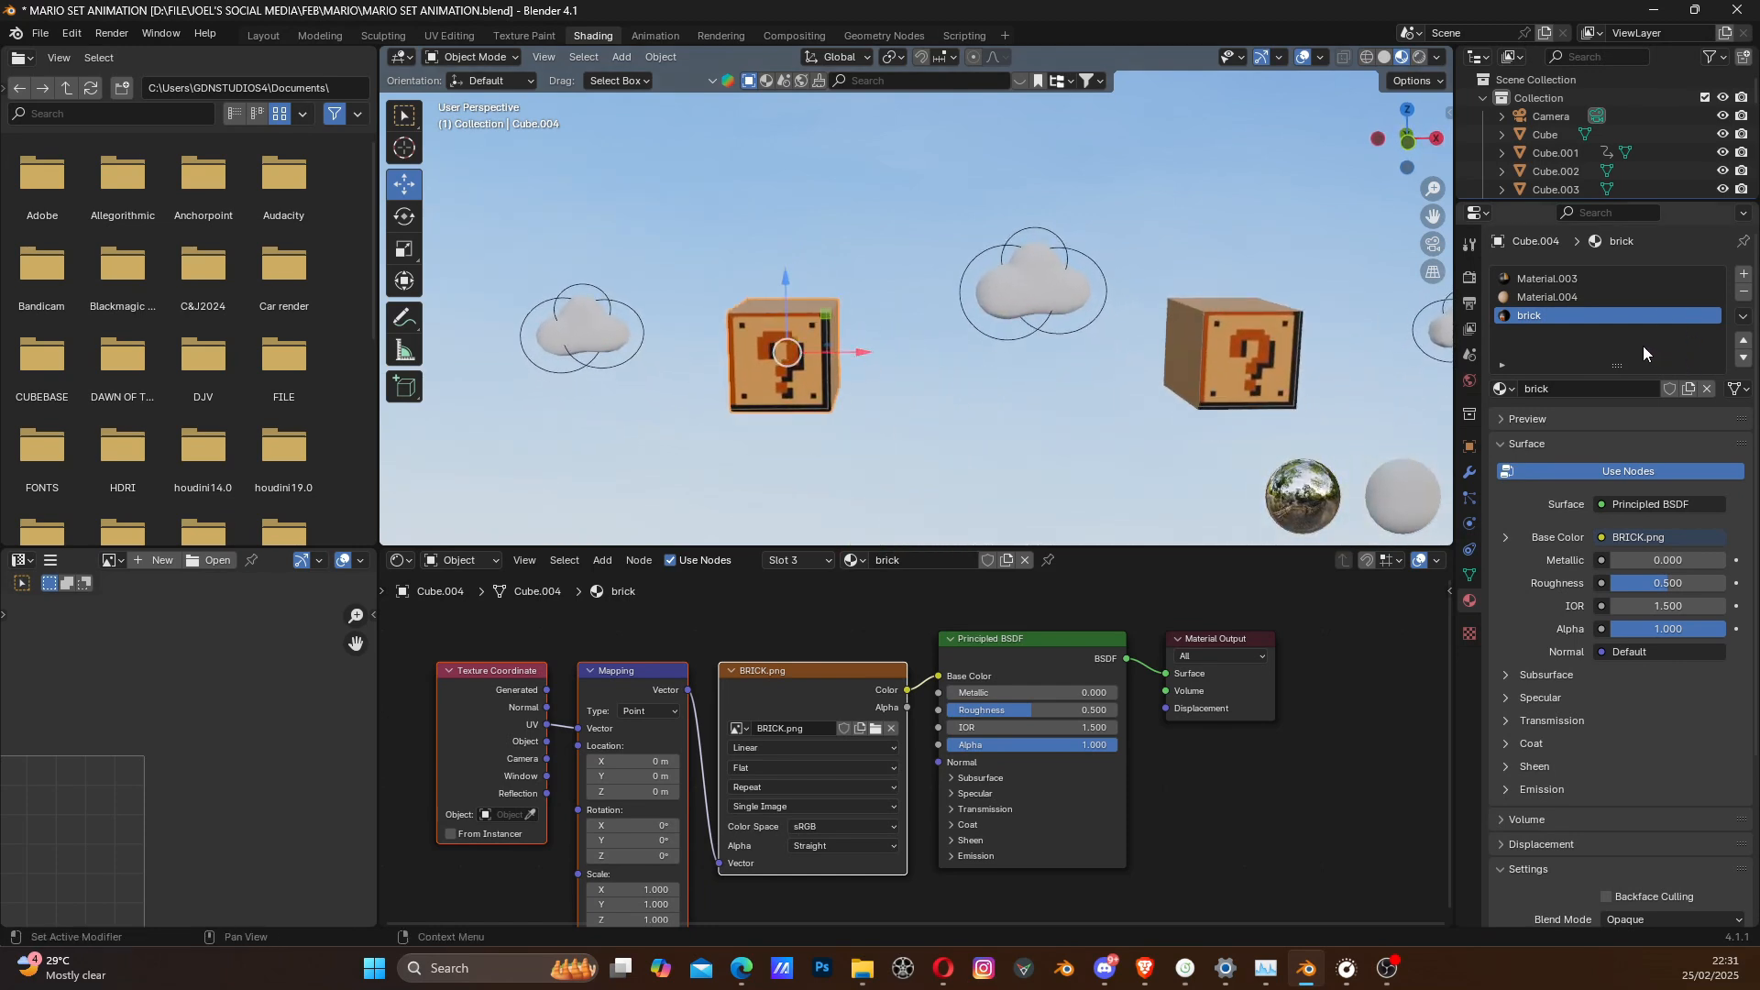
{"action": "key", "text": "Tab"}
{"action": "key", "text": "KP_Decimal"}
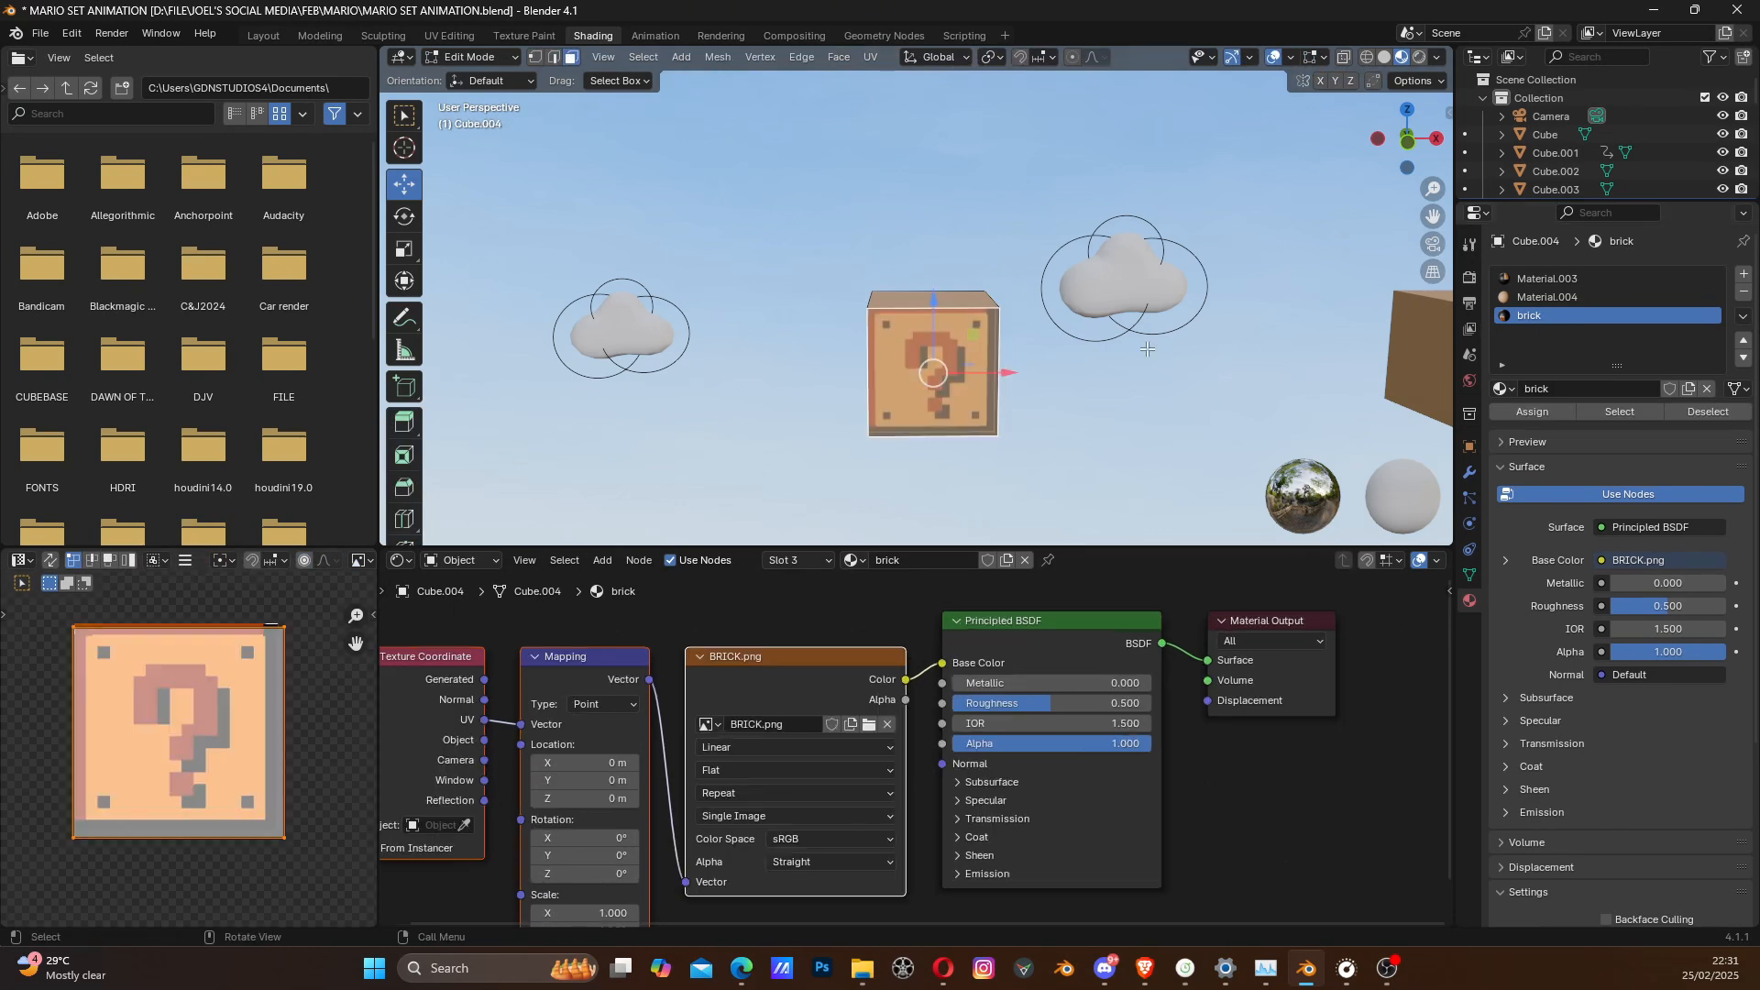
{"action": "key", "text": "a"}
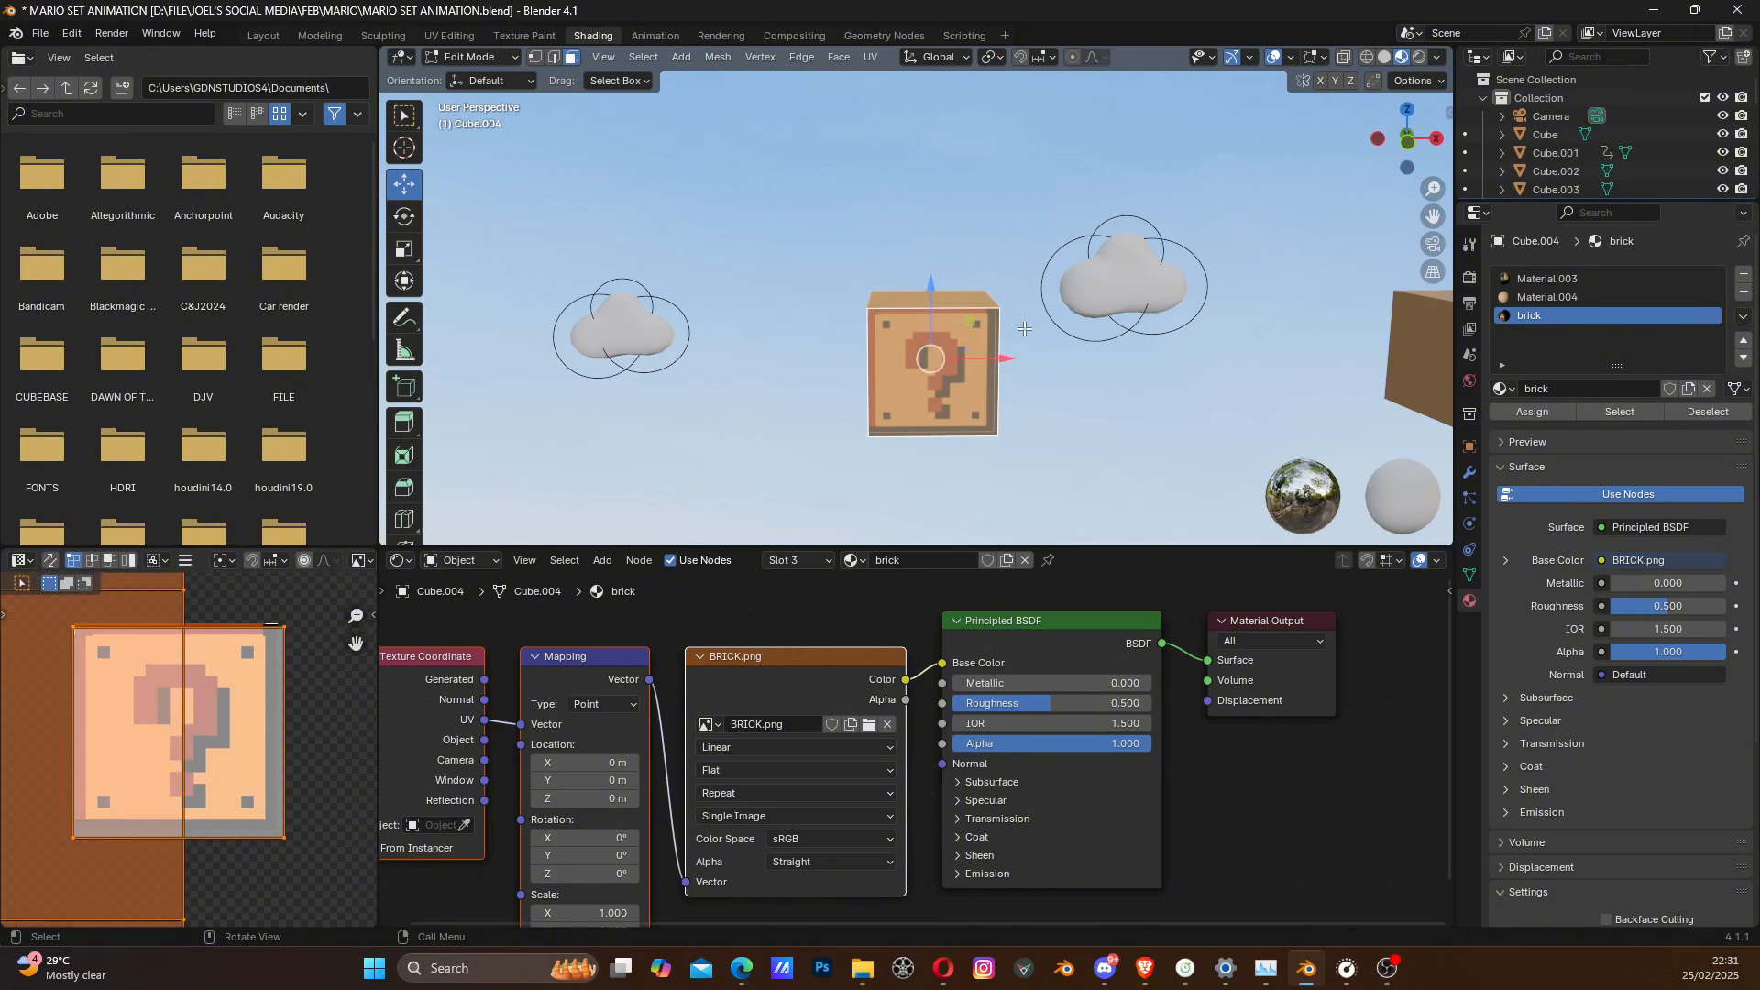
{"action": "left_click", "coordinate": [1537, 414]}
{"action": "scroll", "coordinate": [917, 413], "scroll_direction": "down", "scroll_amount": 2}
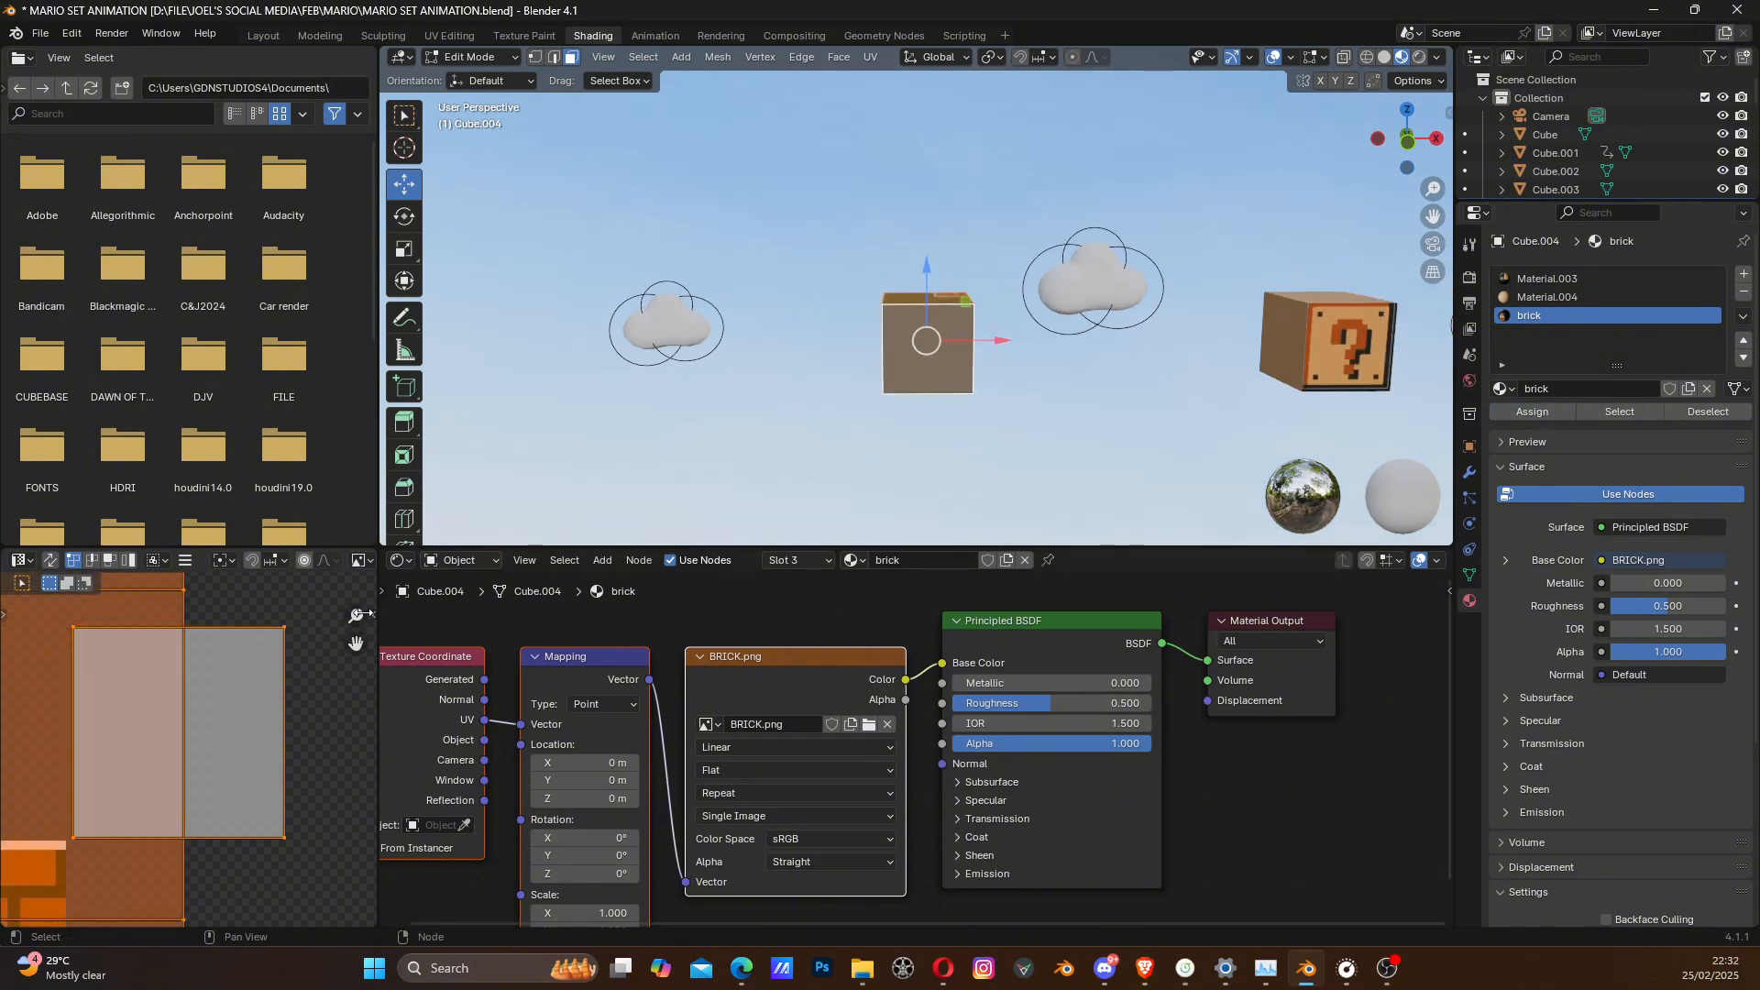
- Select only the front face of the block above the yellow figure to isolate its UVs beside the brick image
{"action": "middle_click_drag", "start_coordinate": [245, 683], "coordinate": [268, 711], "text": "shift"}
{"action": "scroll", "coordinate": [275, 705], "scroll_direction": "down", "scroll_amount": 5}
{"action": "middle_click_drag", "start_coordinate": [200, 768], "coordinate": [173, 724], "text": "shift"}
{"action": "scroll", "coordinate": [995, 388], "scroll_direction": "up", "scroll_amount": 3}
{"action": "scroll", "coordinate": [1047, 401], "scroll_direction": "down", "scroll_amount": 5}
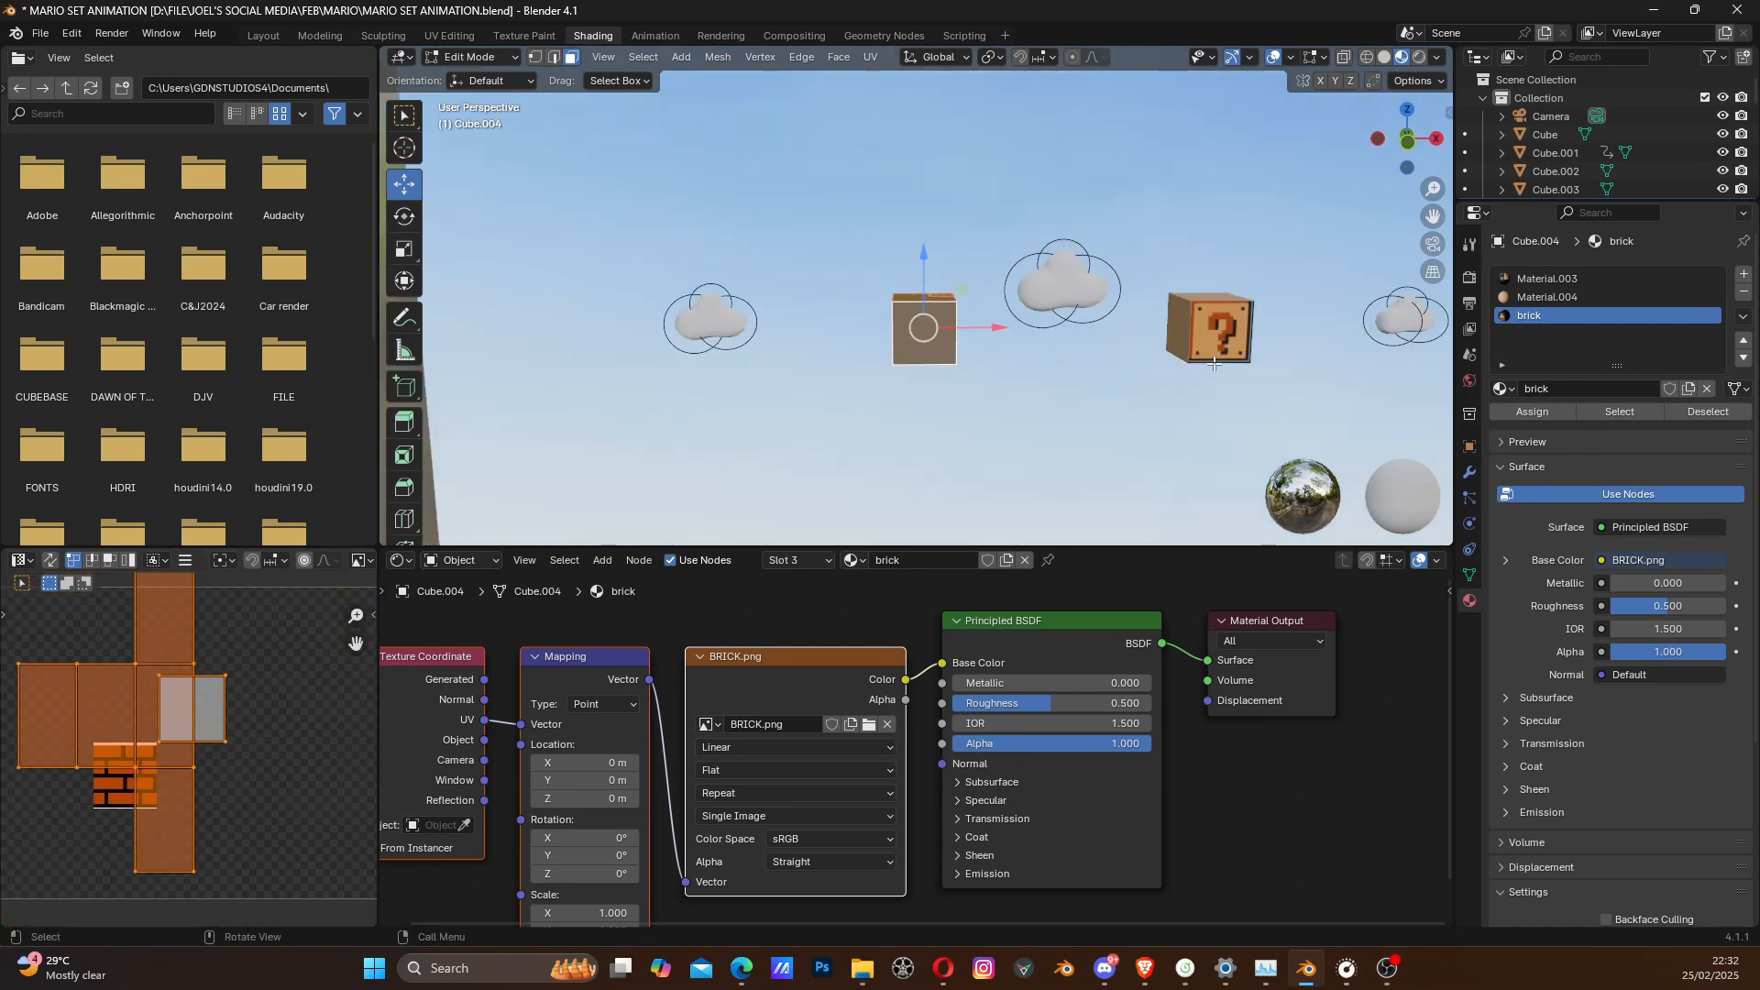
{"action": "scroll", "coordinate": [1231, 327], "scroll_direction": "up", "scroll_amount": 3}
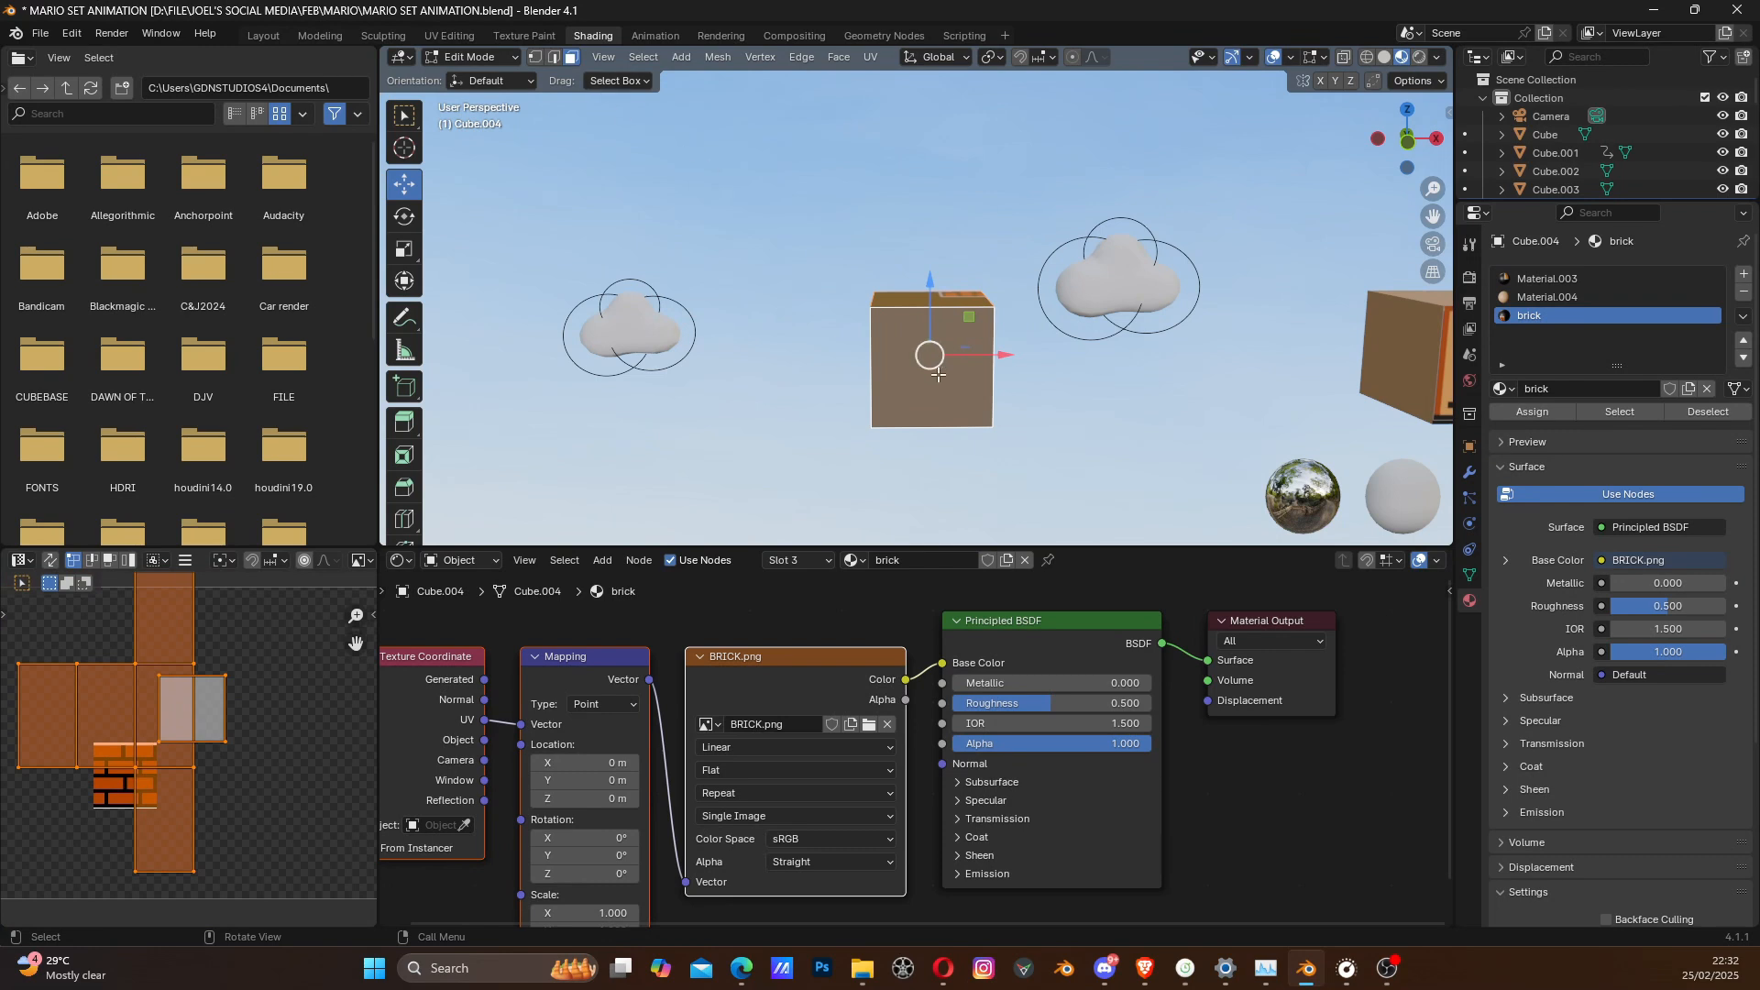
{"action": "left_click", "coordinate": [901, 352]}
{"action": "key", "text": "u"}
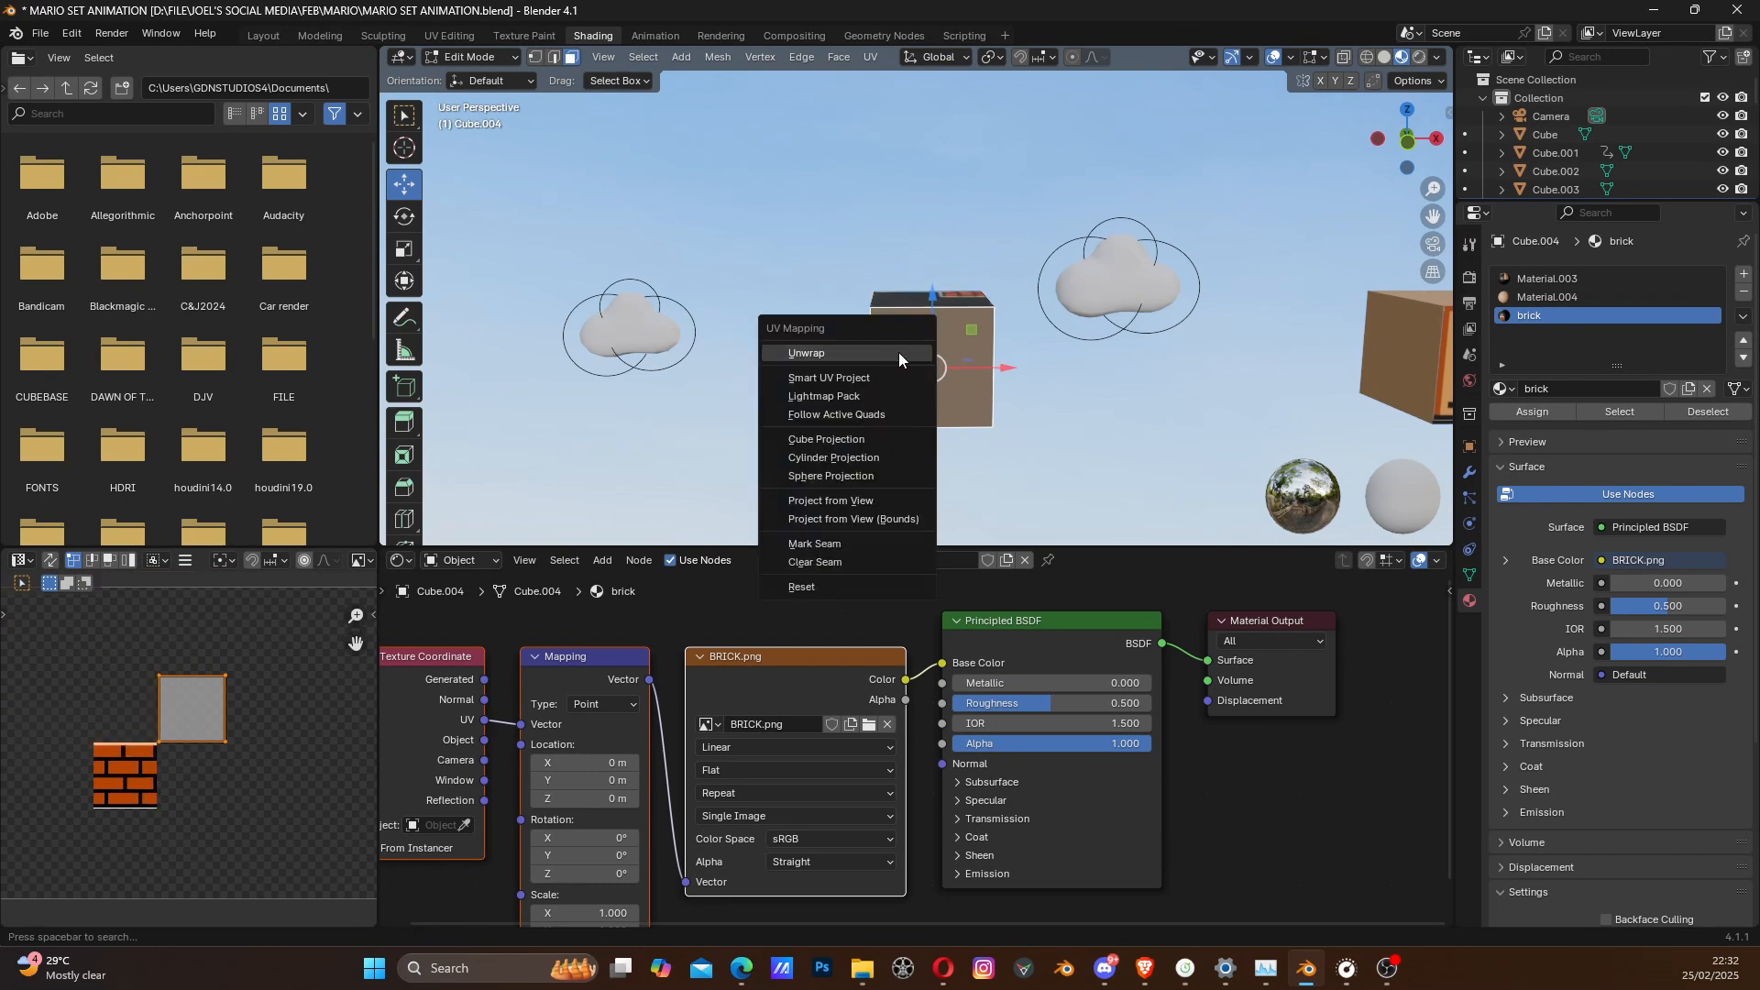
{"action": "left_click", "coordinate": [899, 353]}
{"action": "scroll", "coordinate": [902, 368], "scroll_direction": "down", "scroll_amount": 3}
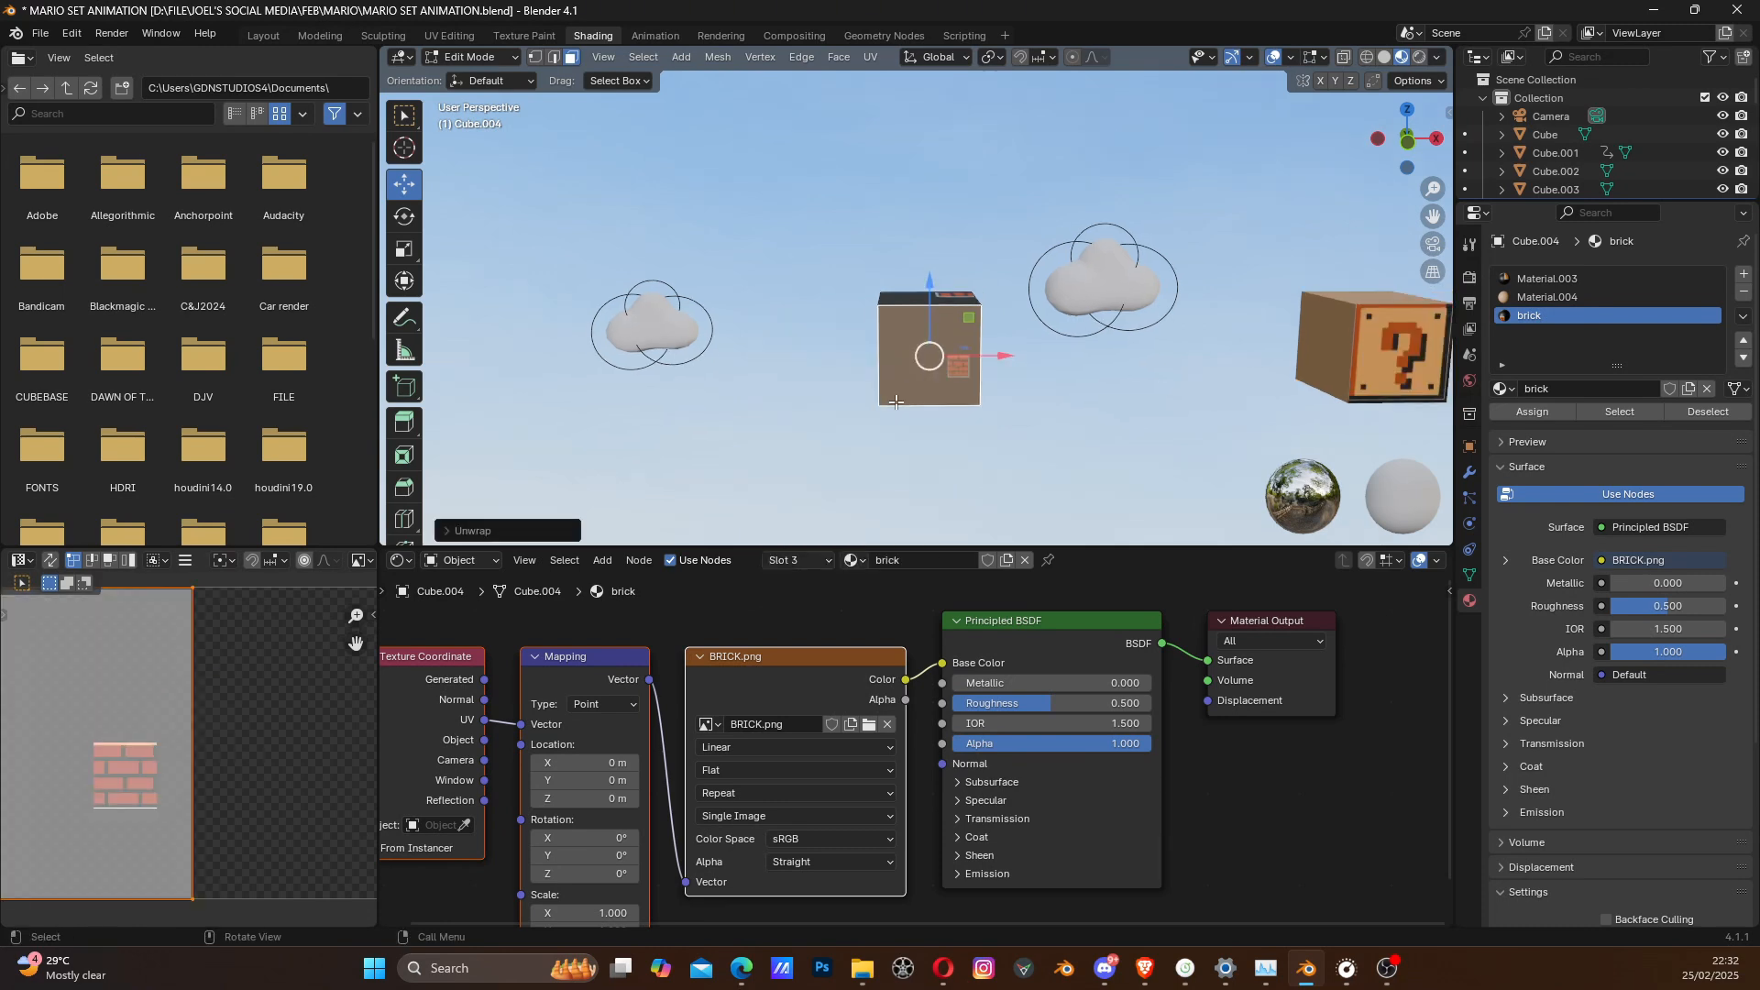
{"action": "key", "text": "ctrl+z"}
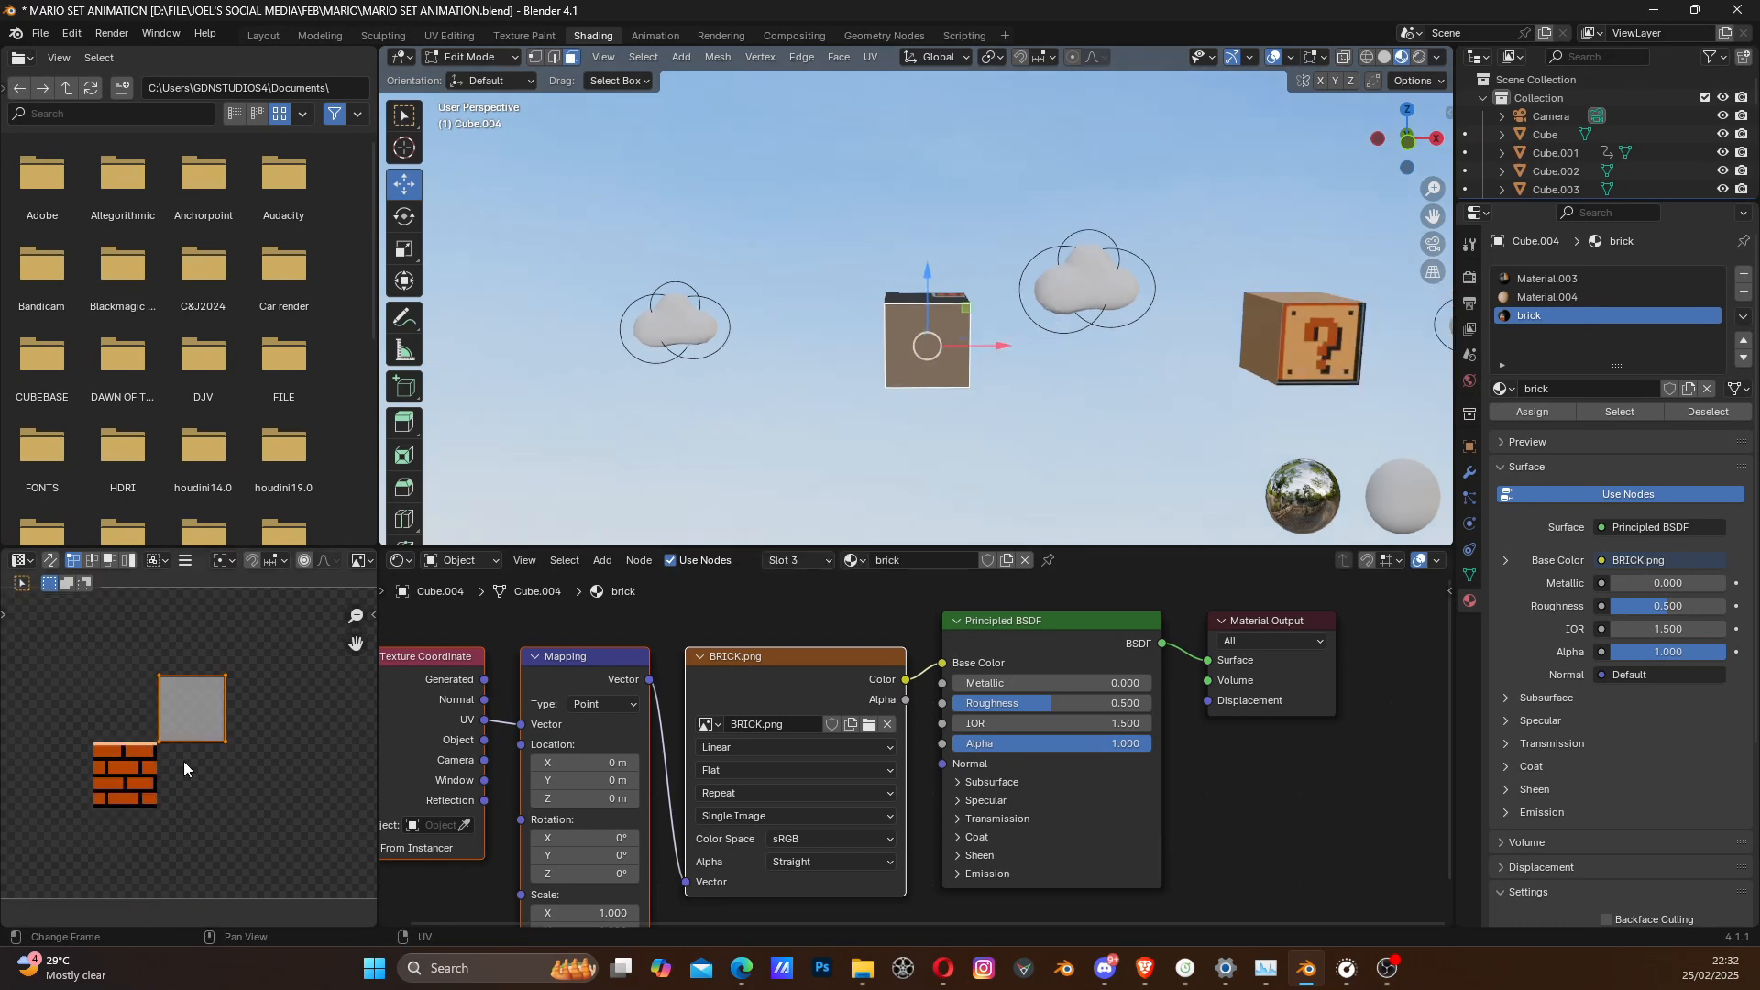
- Move the front face's UV square onto the brick image so the texture covers that face
{"action": "key", "text": "g"}
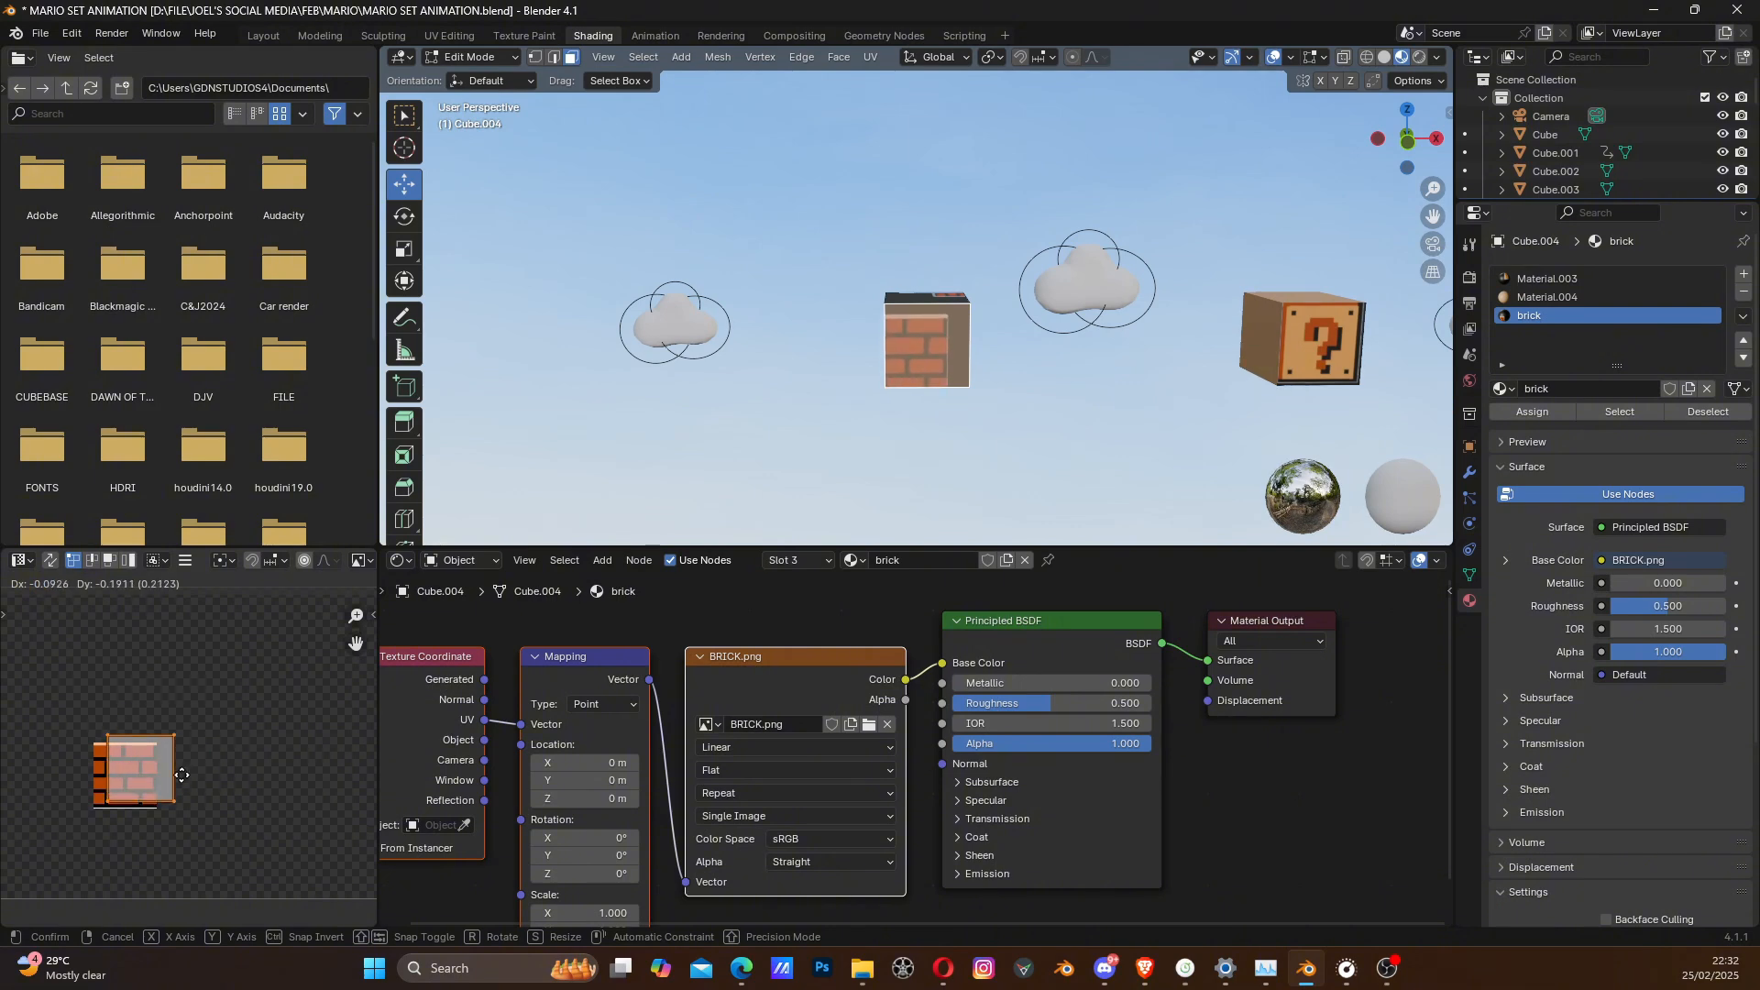
{"action": "left_click", "coordinate": [166, 781]}
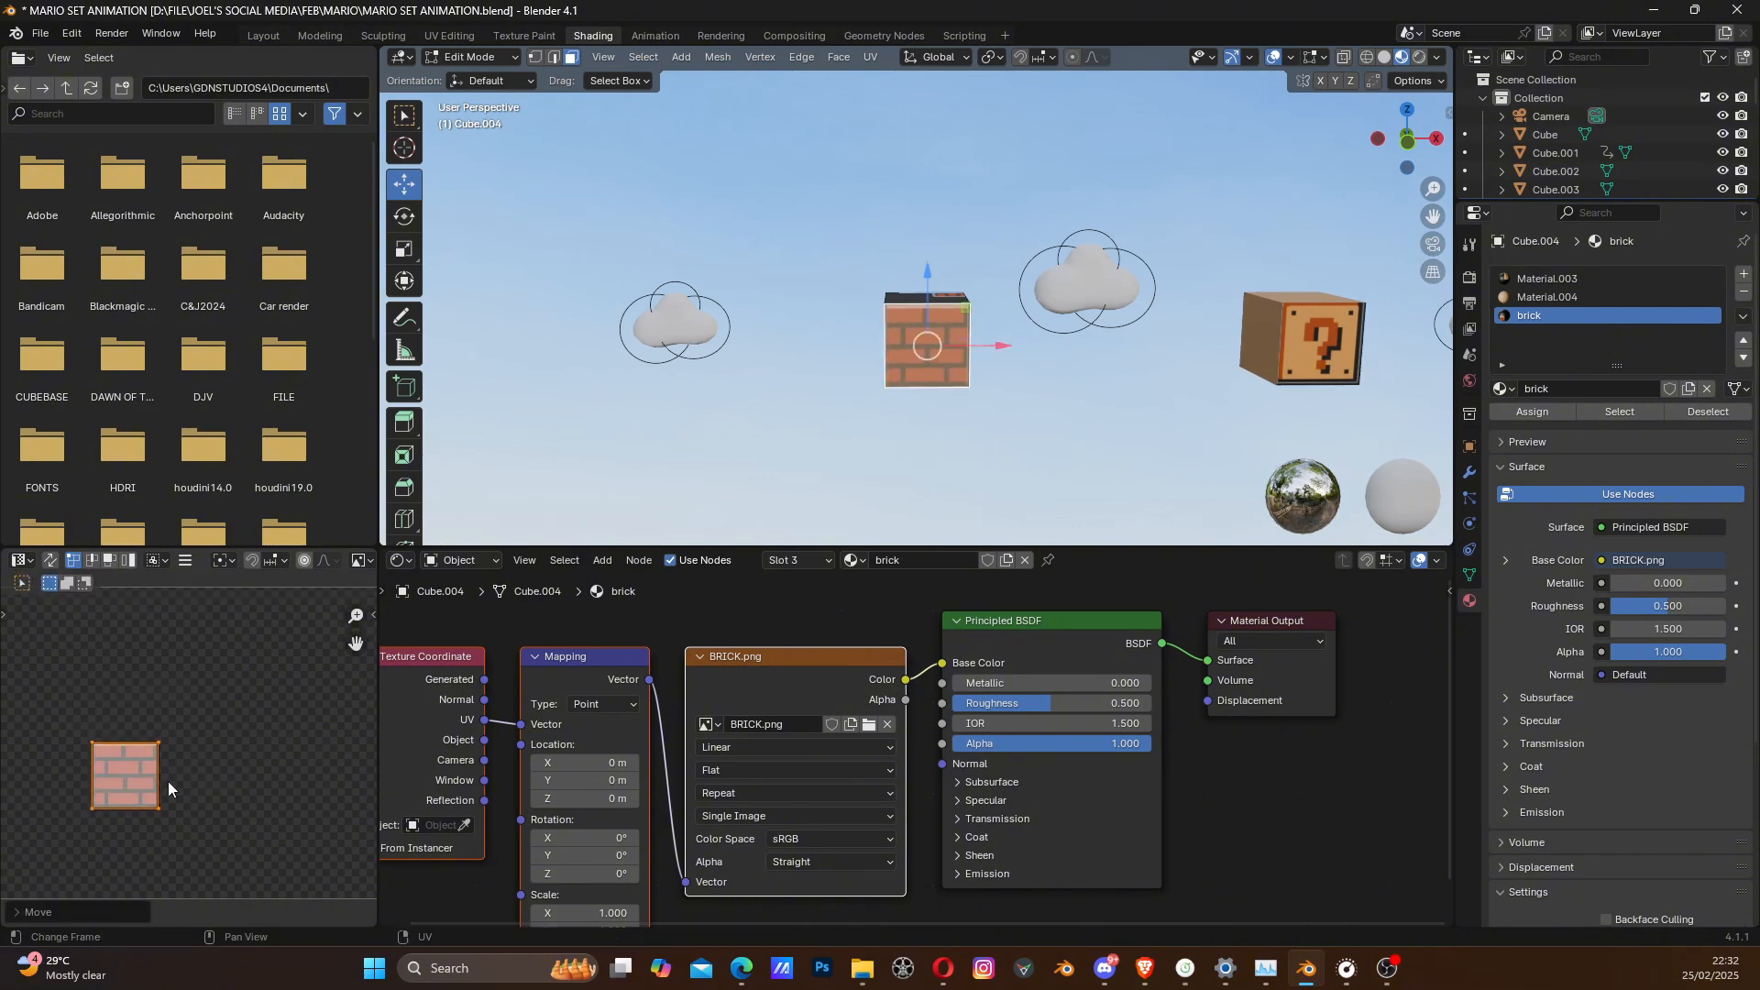
{"action": "scroll", "coordinate": [161, 789], "scroll_direction": "up", "scroll_amount": 3}
{"action": "scroll", "coordinate": [282, 765], "scroll_direction": "up", "scroll_amount": 2}
{"action": "mouse_move", "coordinate": [231, 802]}
{"action": "middle_mouse_down", "text": "shift"}
{"action": "mouse_move", "coordinate": [326, 759]}
{"action": "mouse_move", "coordinate": [235, 772]}
{"action": "middle_mouse_up", "text": "shift"}
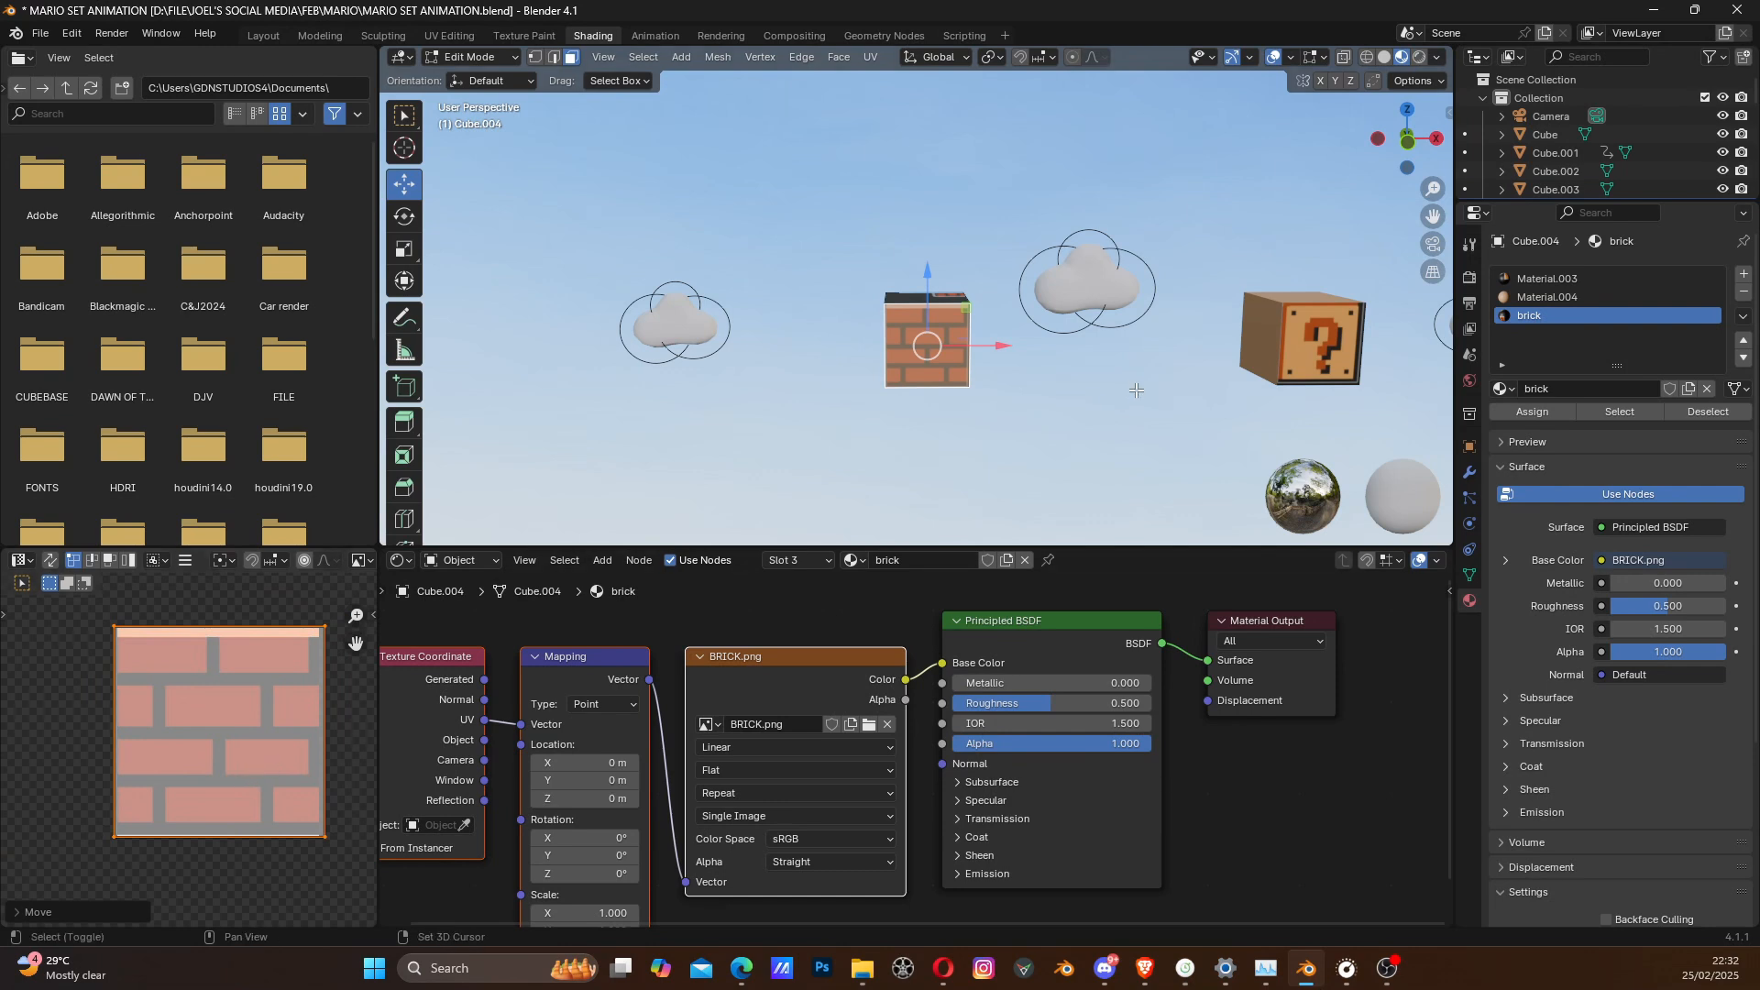
- Select the top face of the brick block
{"action": "middle_click_drag", "start_coordinate": [887, 367], "coordinate": [961, 439], "text": "shift"}
{"action": "scroll", "coordinate": [871, 433], "scroll_direction": "up", "scroll_amount": 2}
{"action": "left_click", "coordinate": [915, 294]}
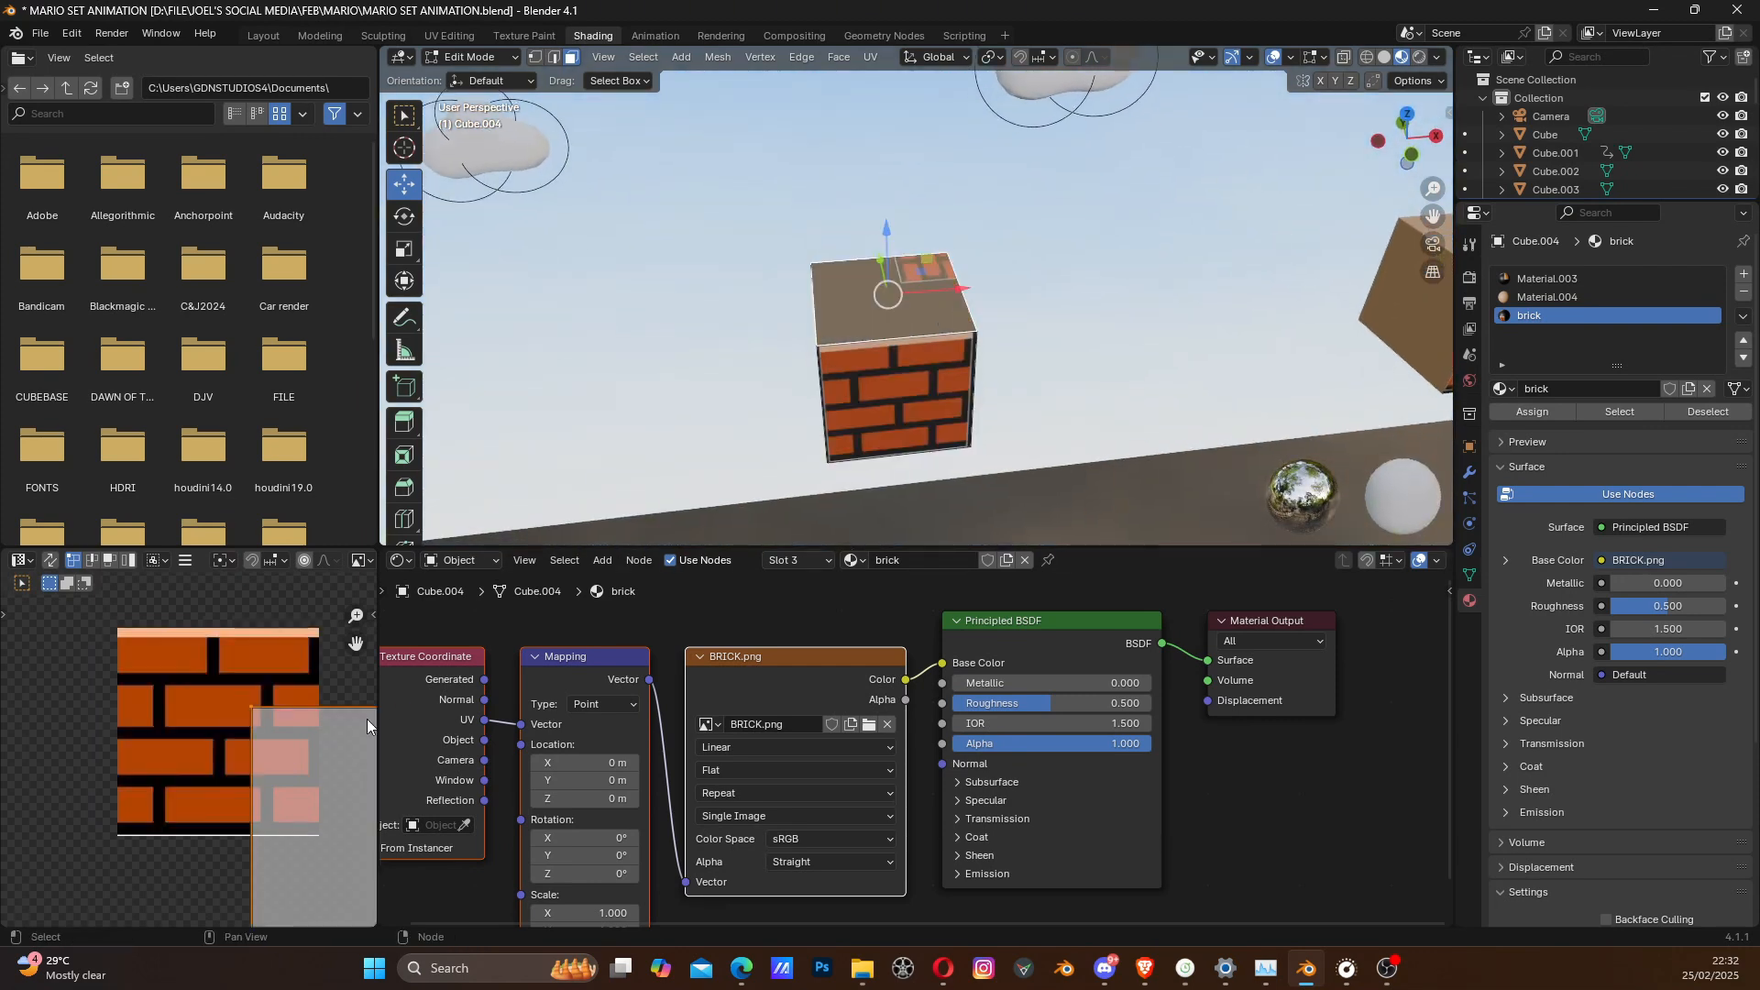
- Try to fit the top face's existing UV rectangle to the brick image by moving it over the texture
{"action": "scroll", "coordinate": [367, 719], "scroll_direction": "down", "scroll_amount": 3}
{"action": "middle_click_drag", "start_coordinate": [269, 764], "coordinate": [234, 693]}
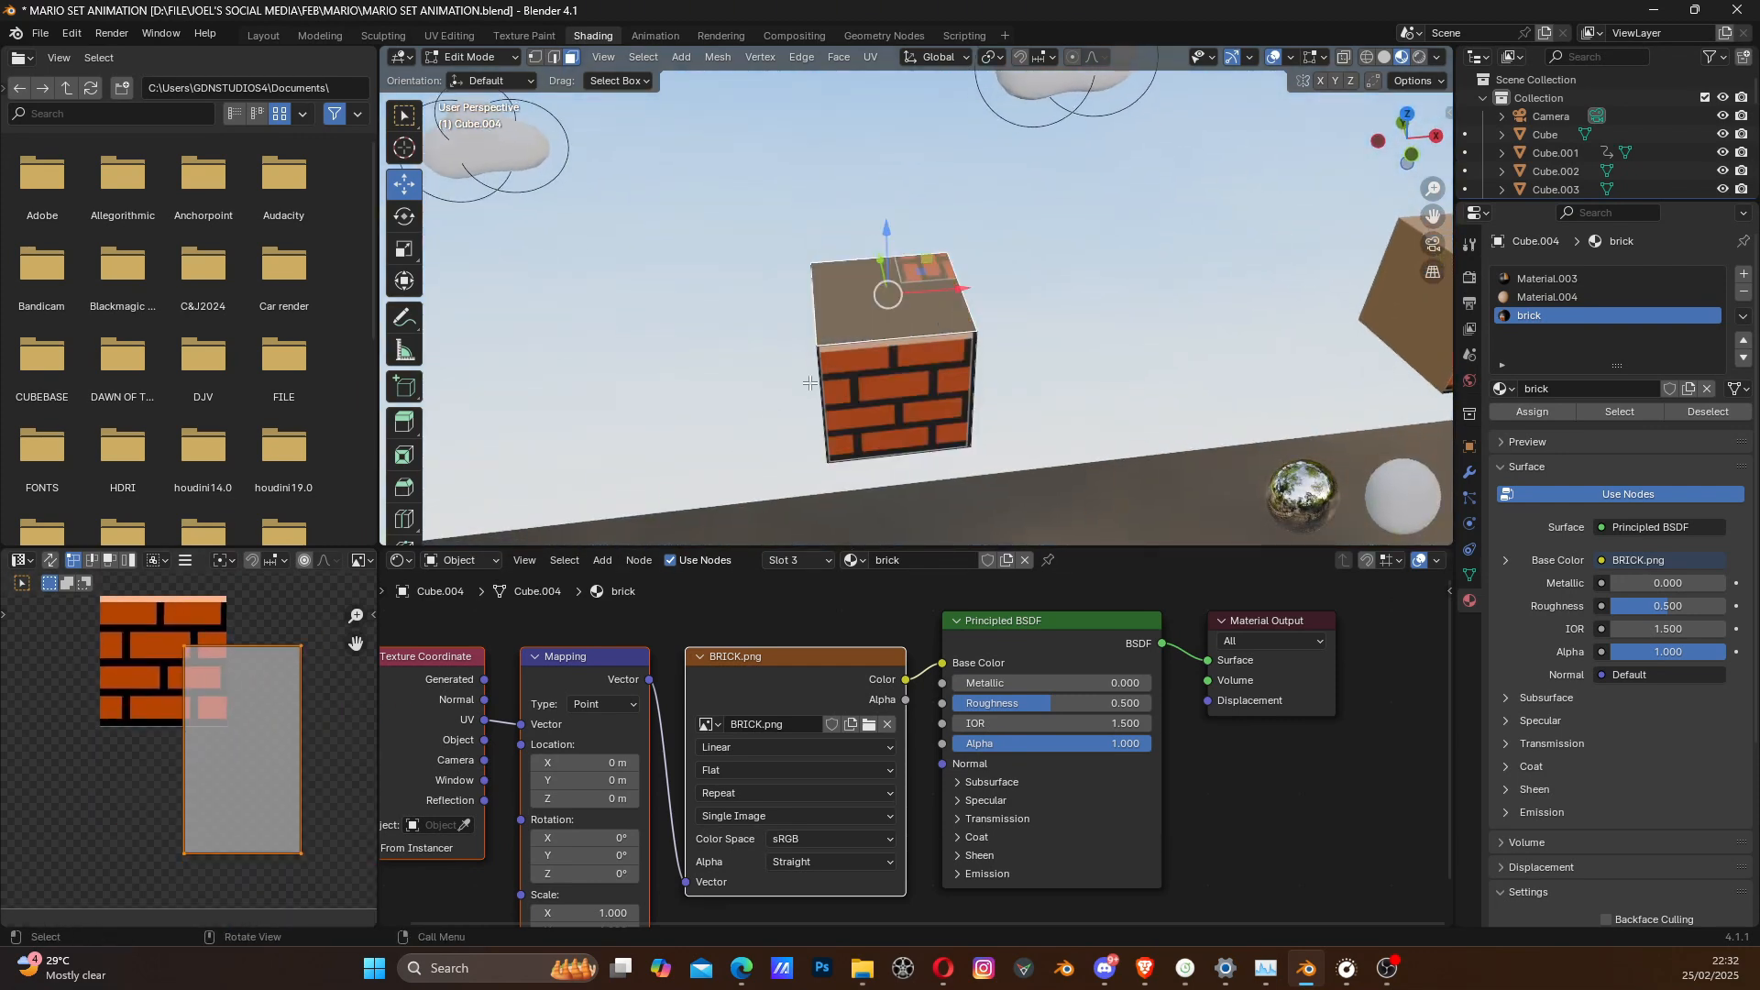
{"action": "key", "text": "g"}
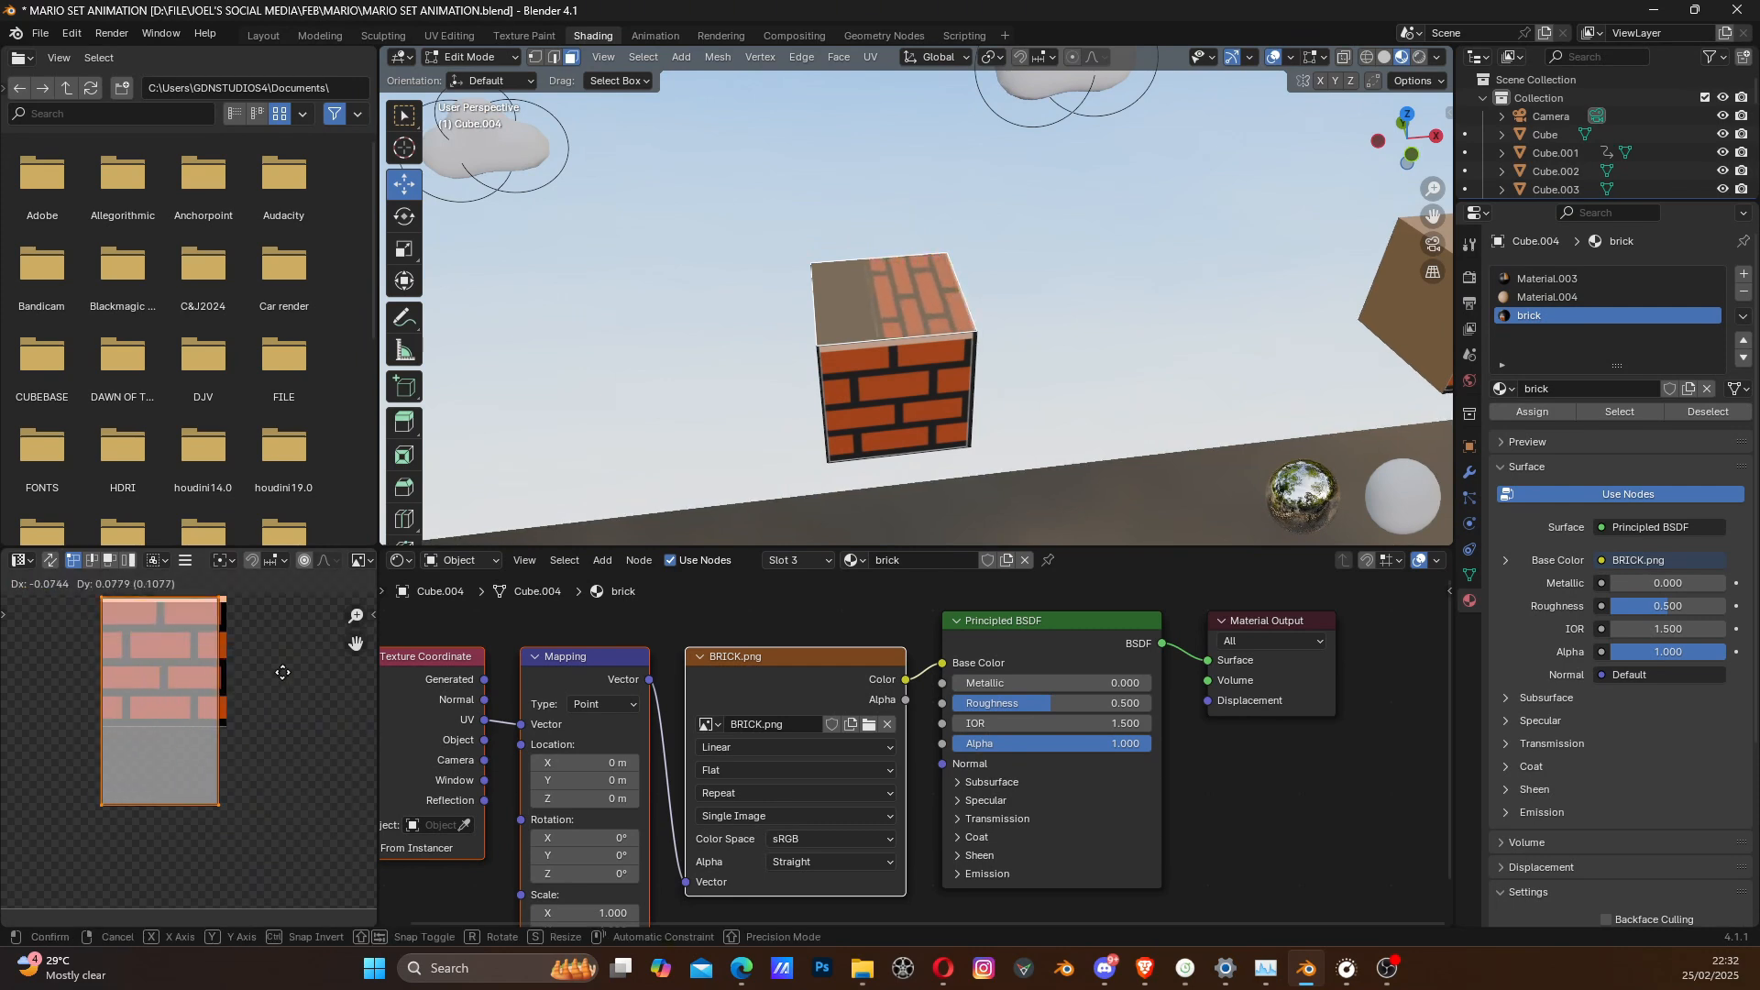
{"action": "left_click", "coordinate": [295, 645]}
{"action": "key", "text": "g"}
{"action": "left_click", "coordinate": [285, 683]}
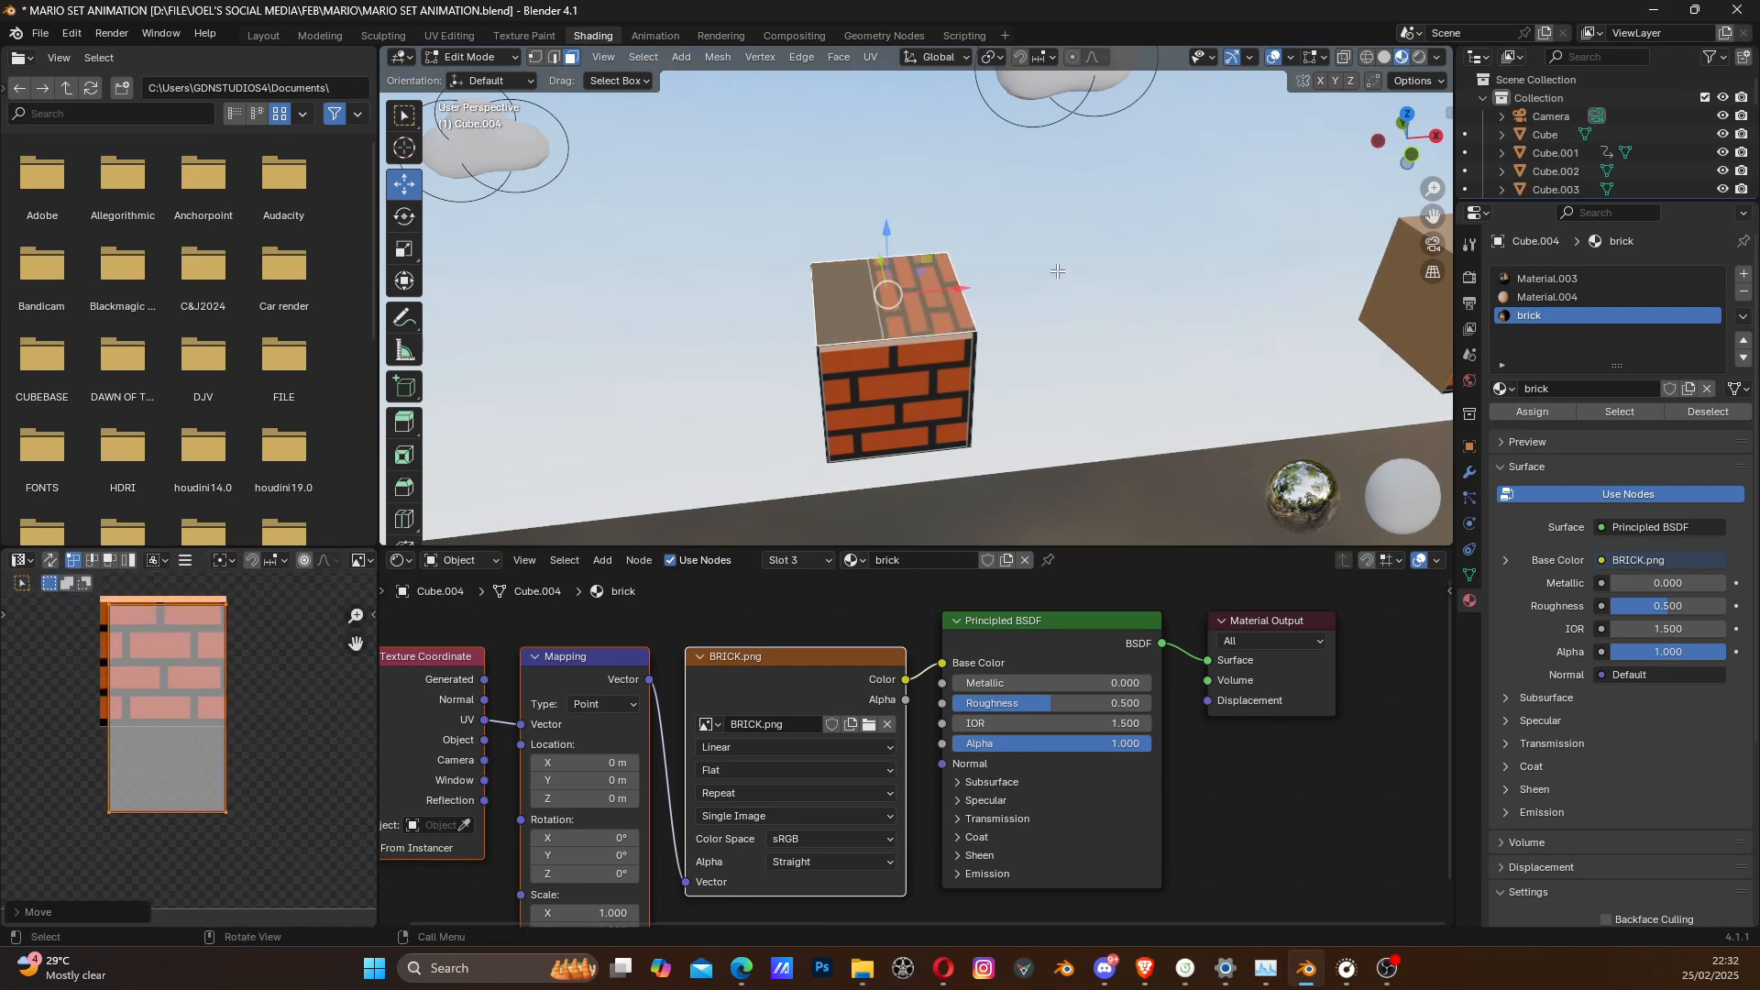
- Unwrap the block's top face, shrink its UV square to near the brick image's size and move it over the image
{"action": "key", "text": "u"}
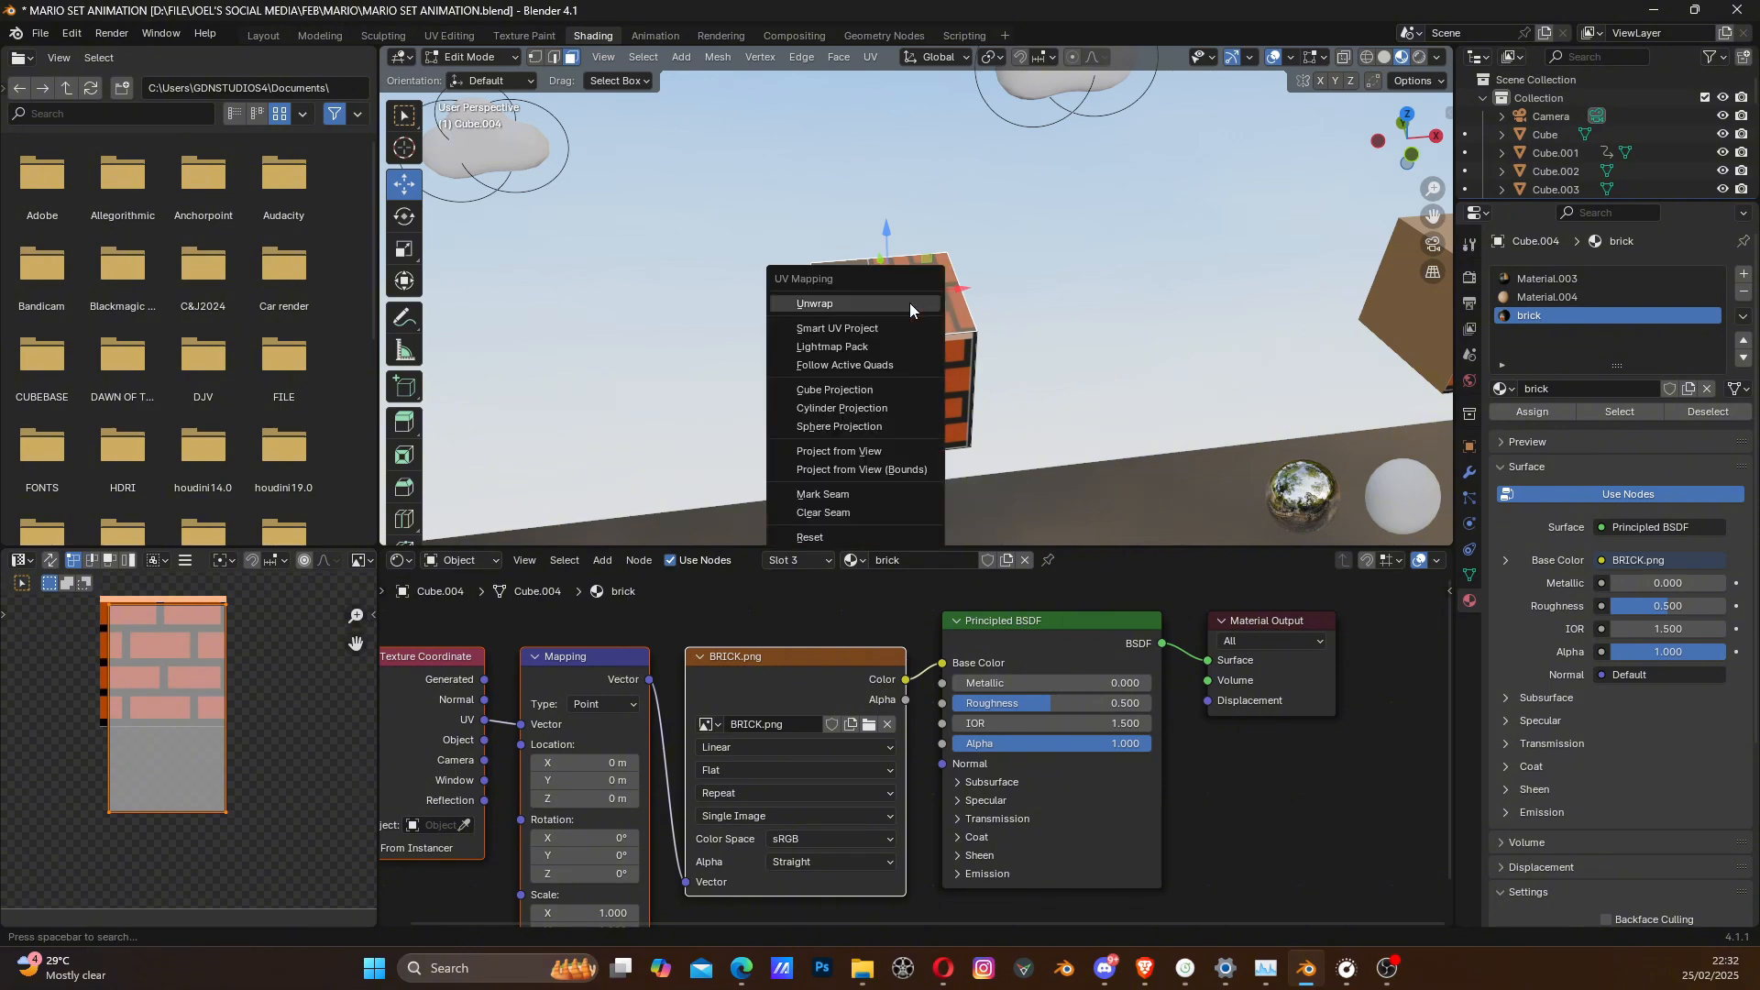
{"action": "left_click", "coordinate": [884, 314]}
{"action": "scroll", "coordinate": [266, 652], "scroll_direction": "down", "scroll_amount": 5}
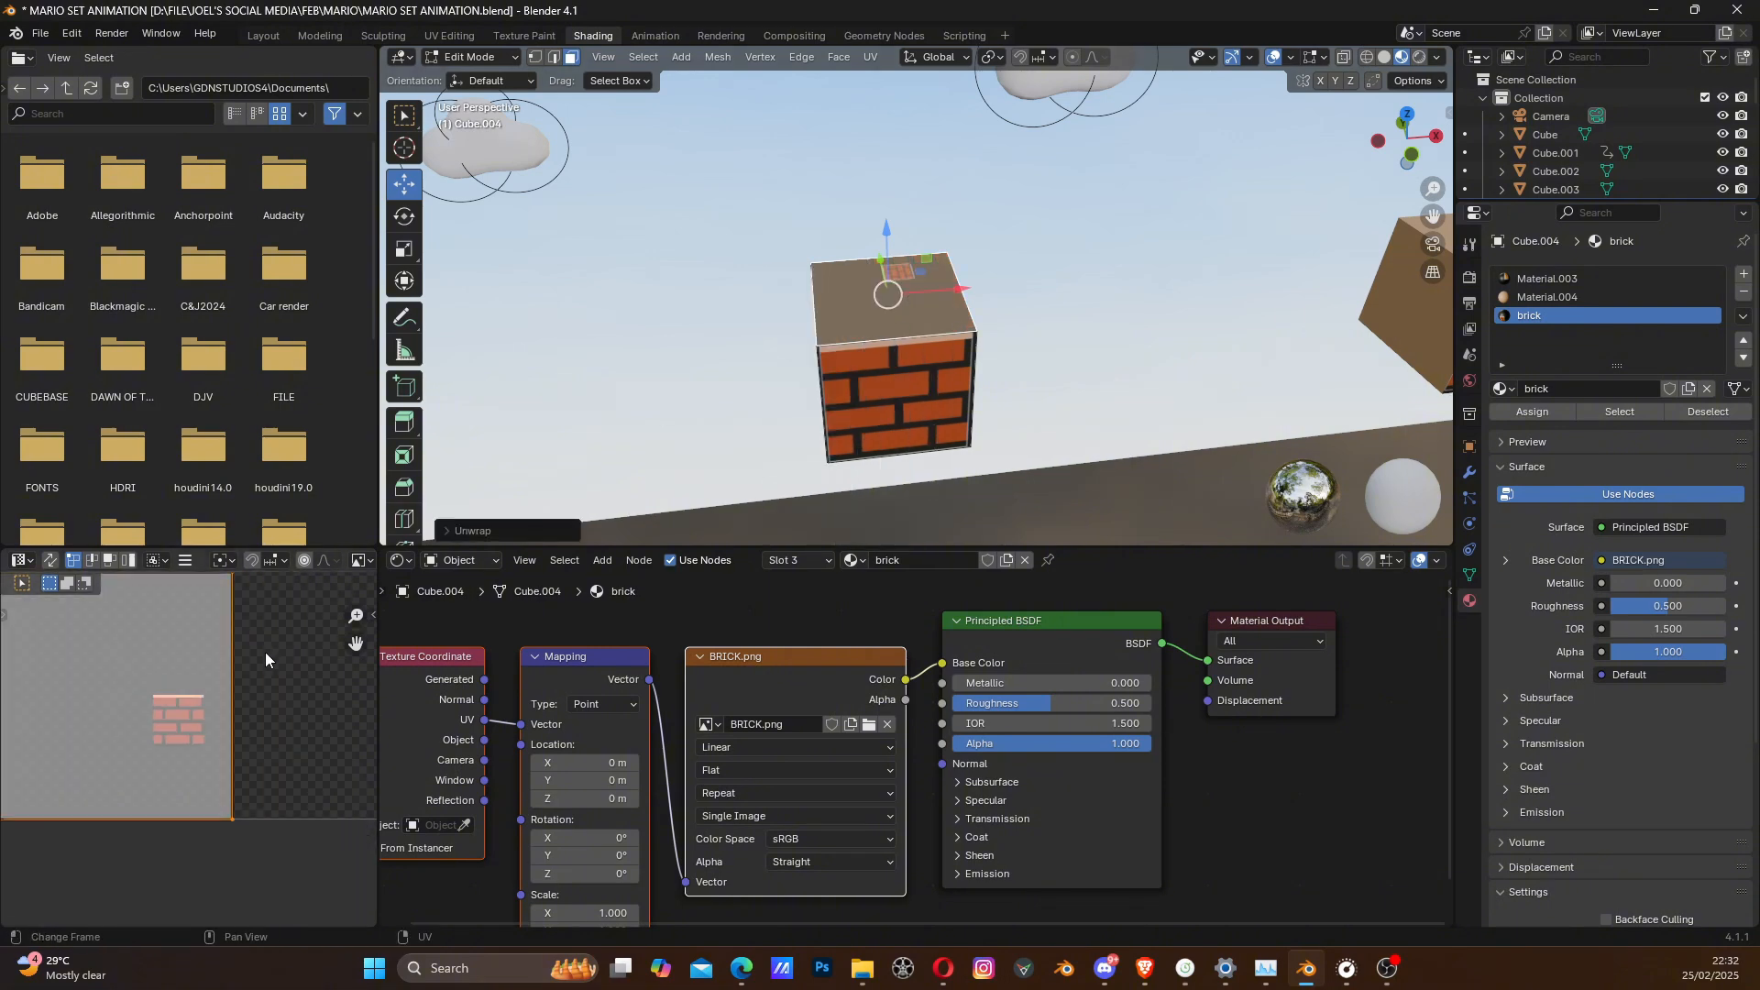
{"action": "key", "text": "s"}
{"action": "left_click", "coordinate": [214, 722]}
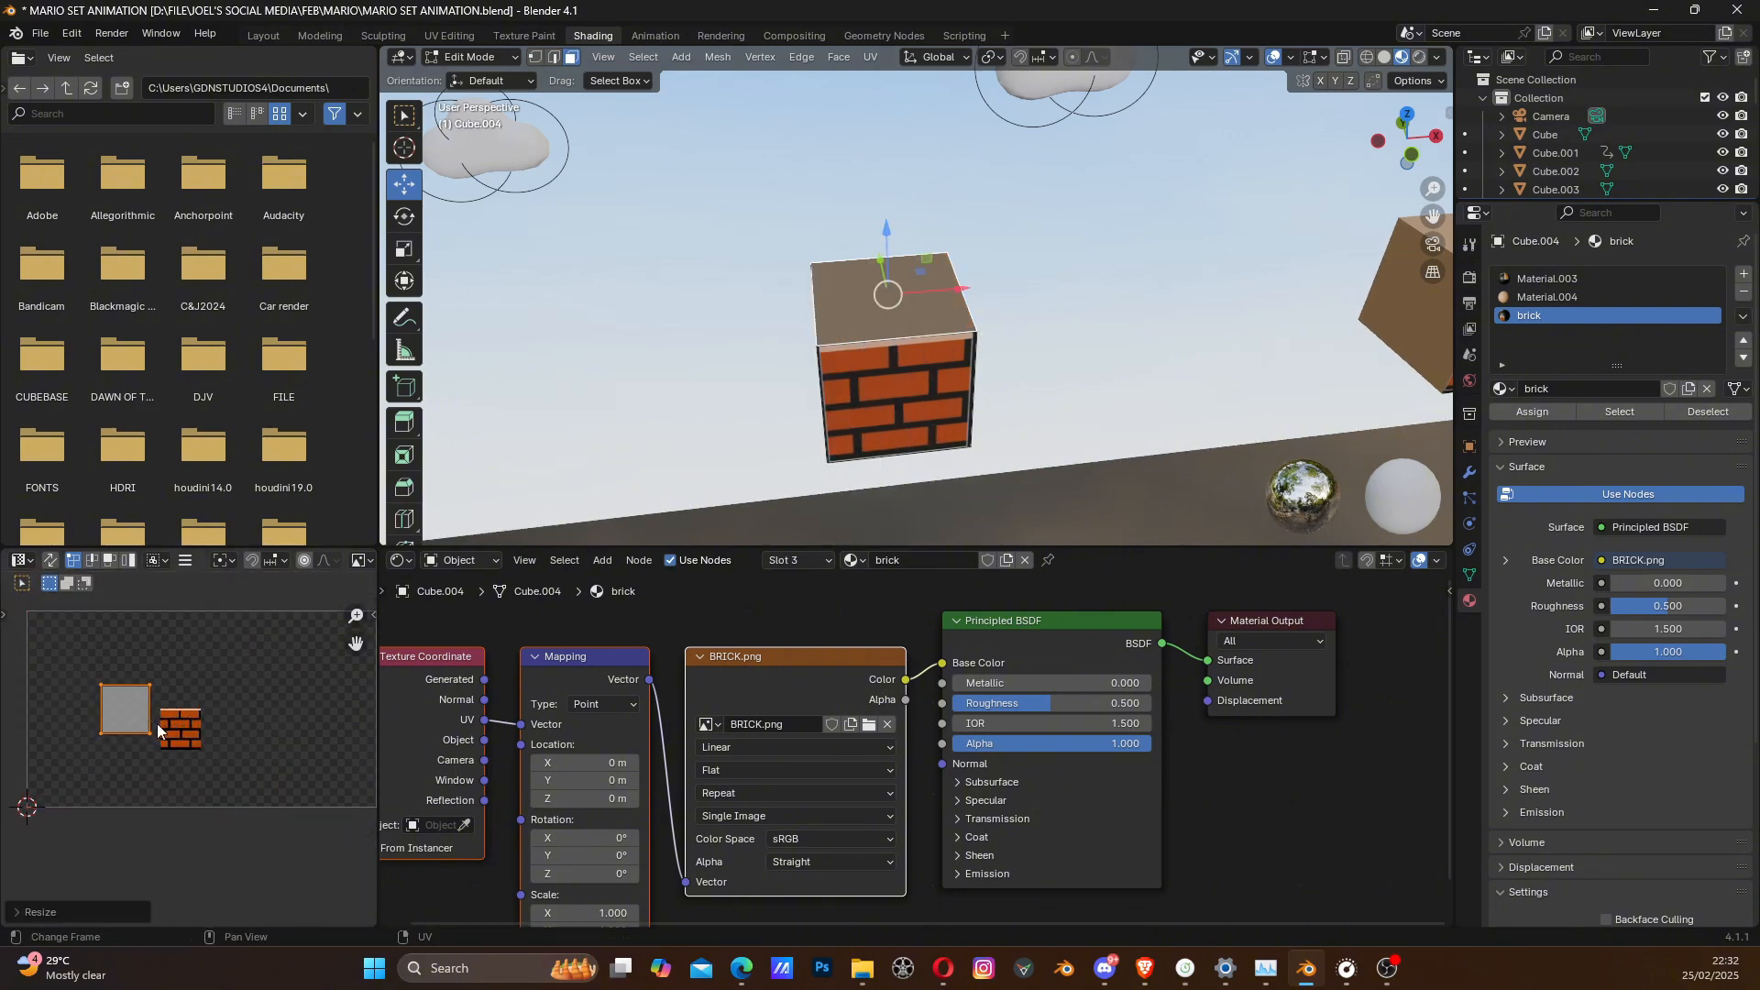
{"action": "scroll", "coordinate": [214, 732], "scroll_direction": "up", "scroll_amount": 2}
{"action": "key", "text": "g"}
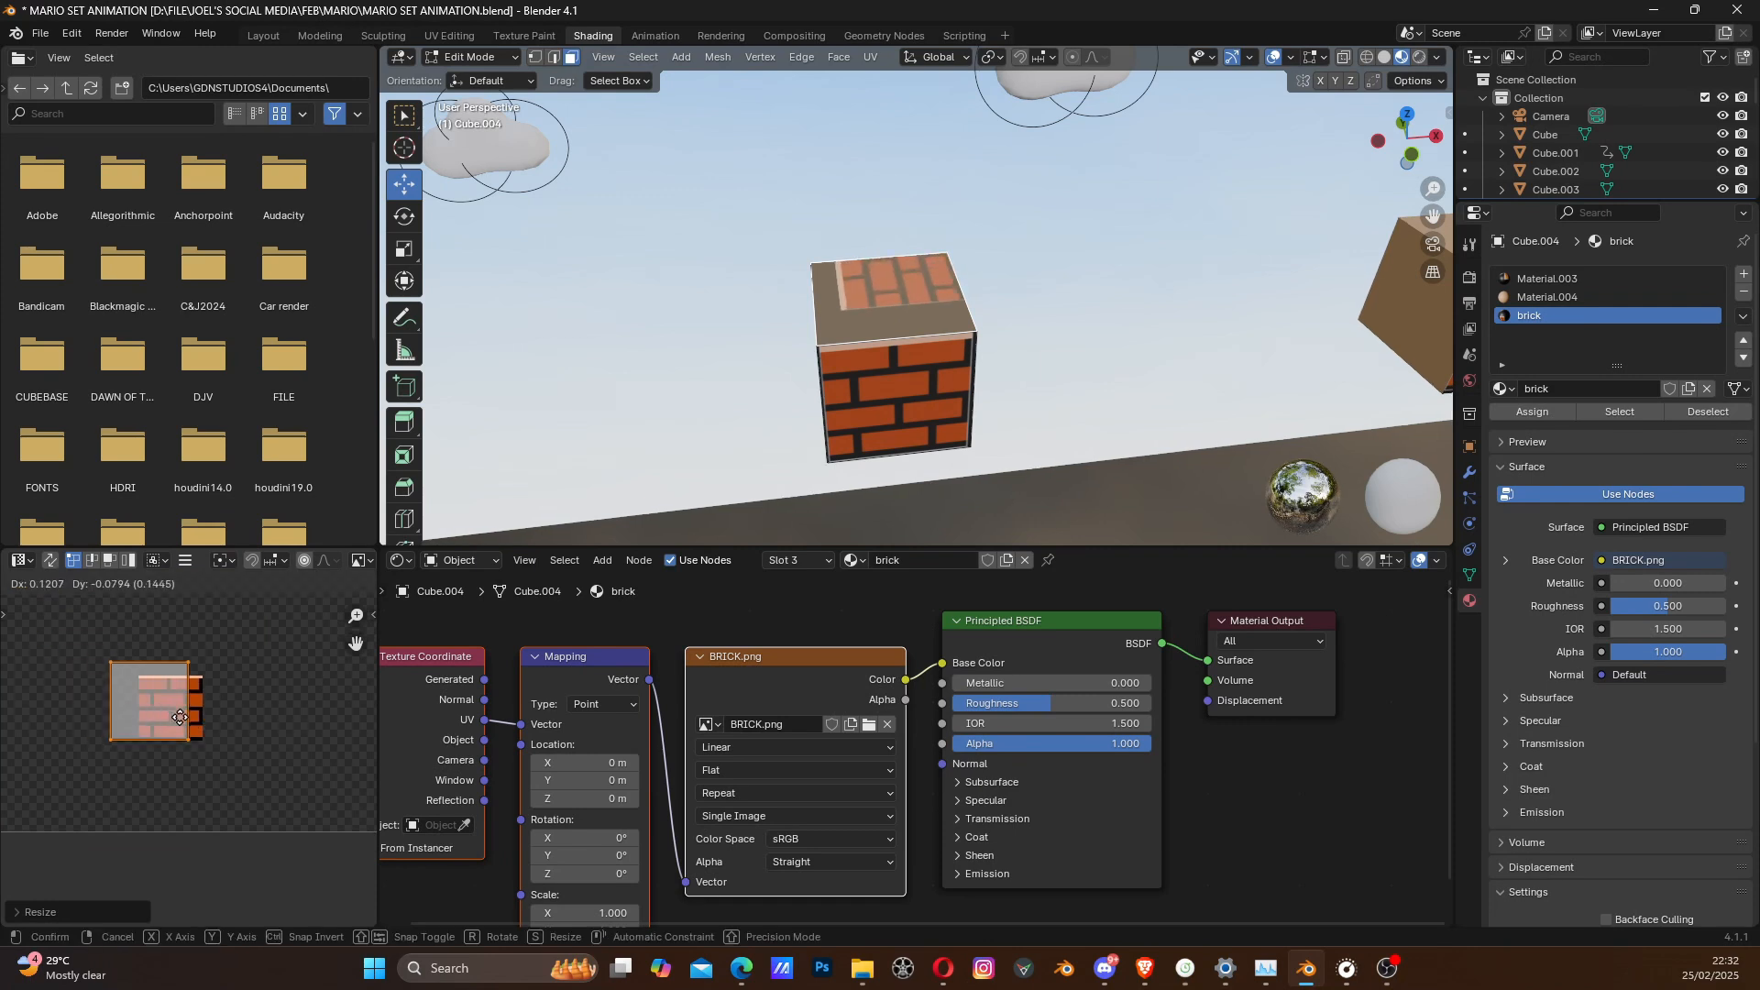
{"action": "left_click", "coordinate": [200, 720]}
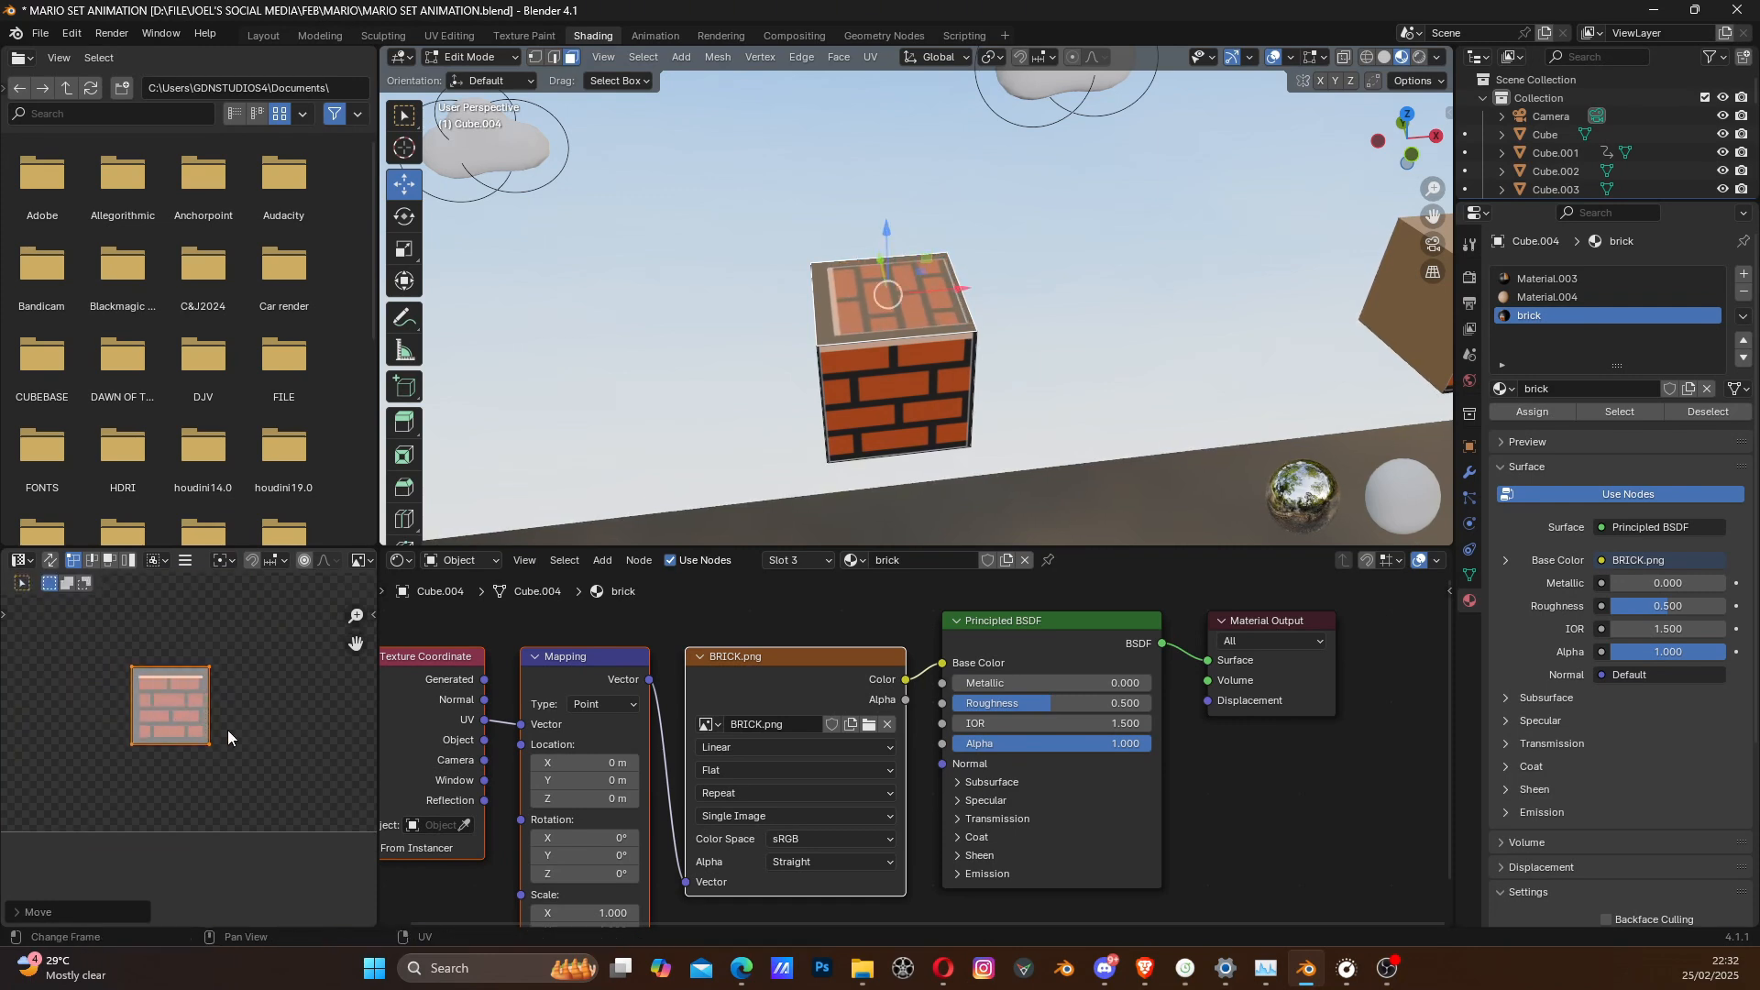
- Scale the top face's UVs down to the brick image's edges and rotate them by about -90°
{"action": "key", "text": "s"}
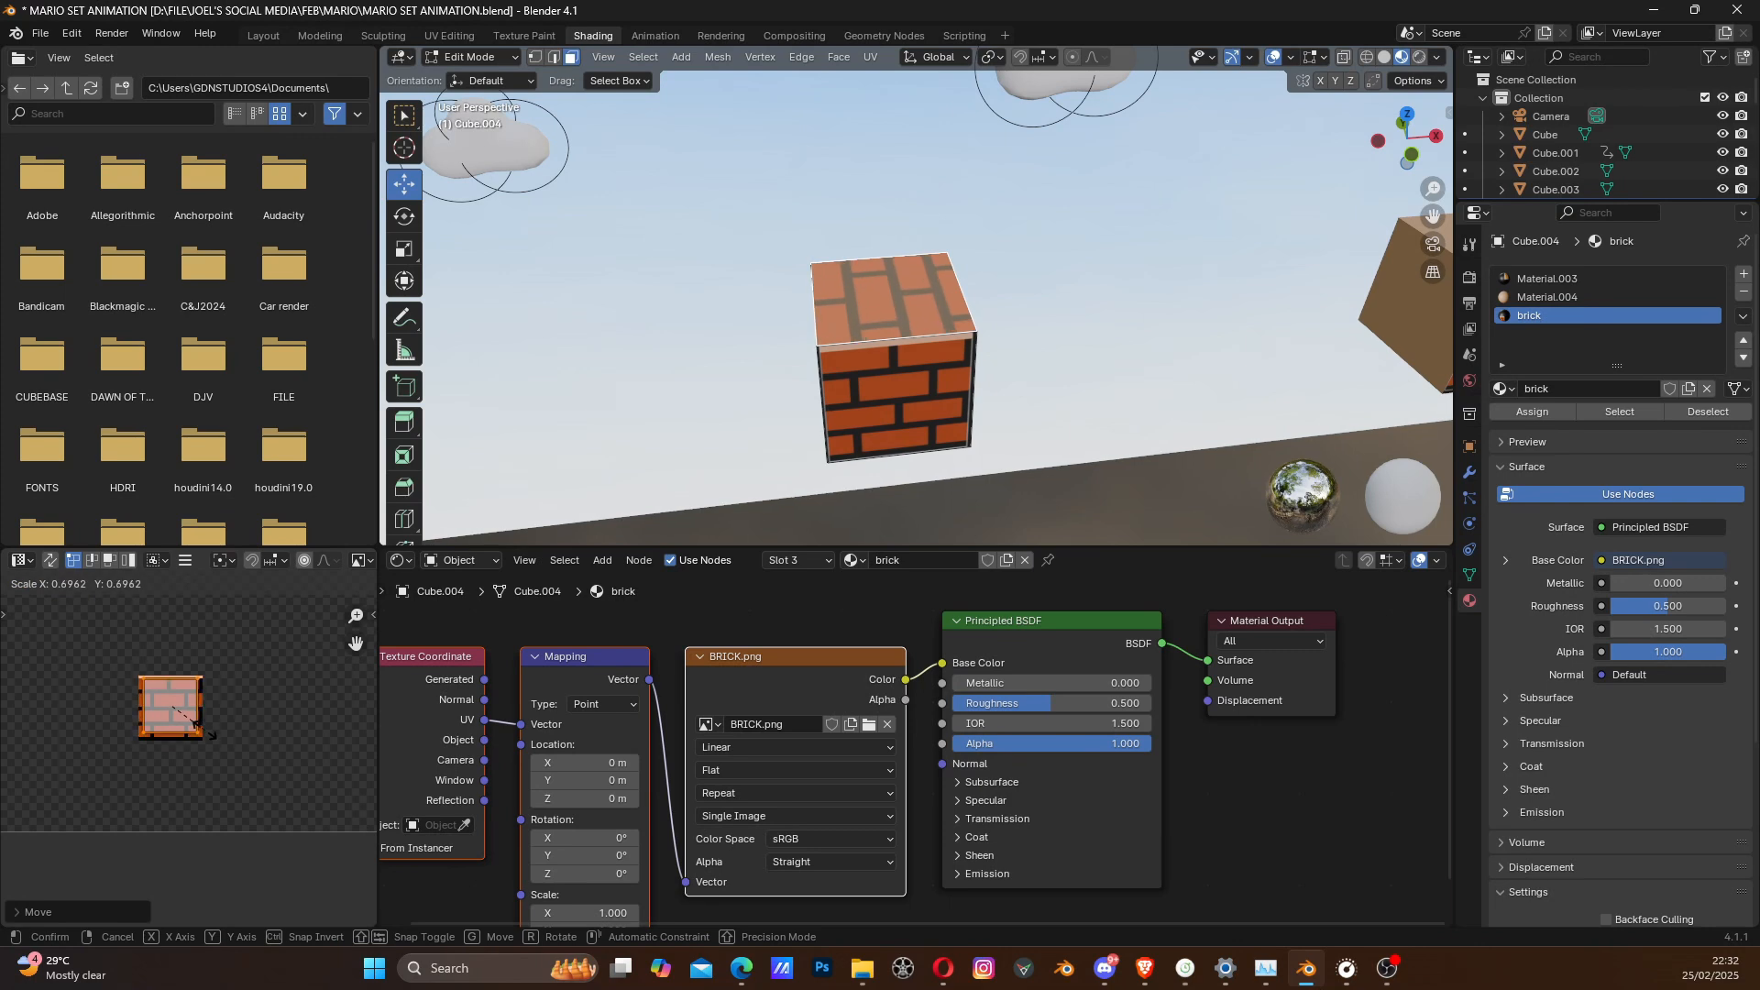
{"action": "left_click", "coordinate": [223, 731]}
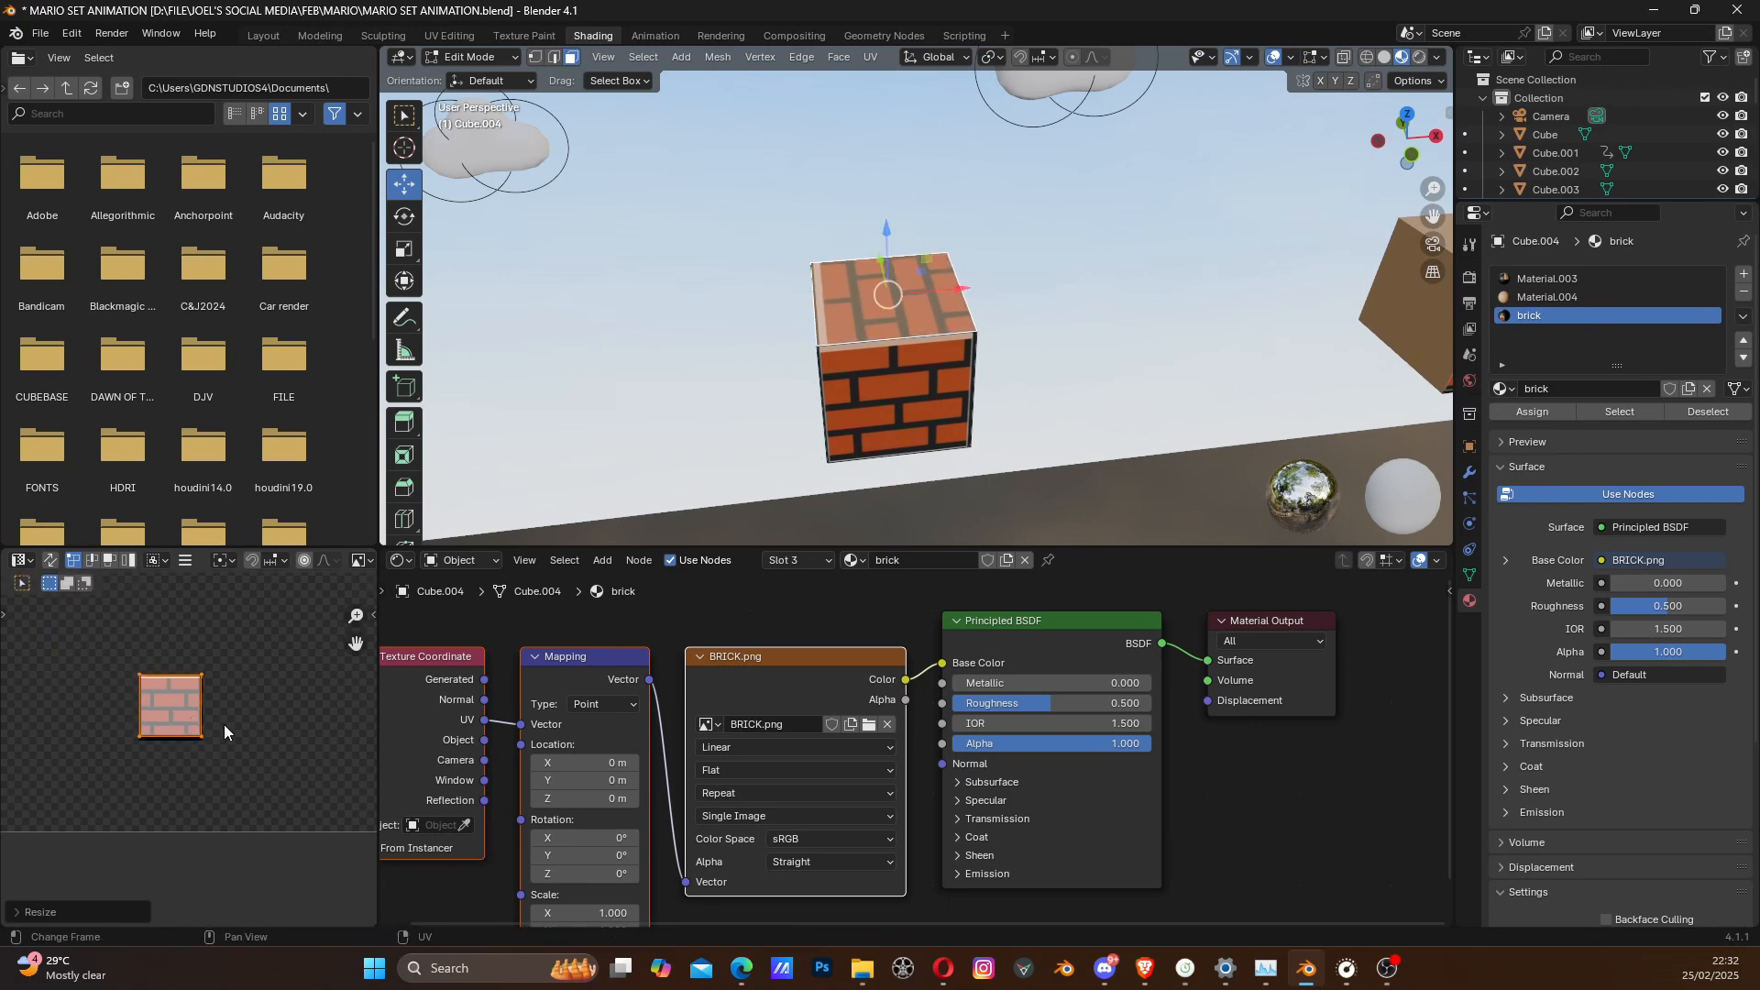
{"action": "key", "text": "r"}
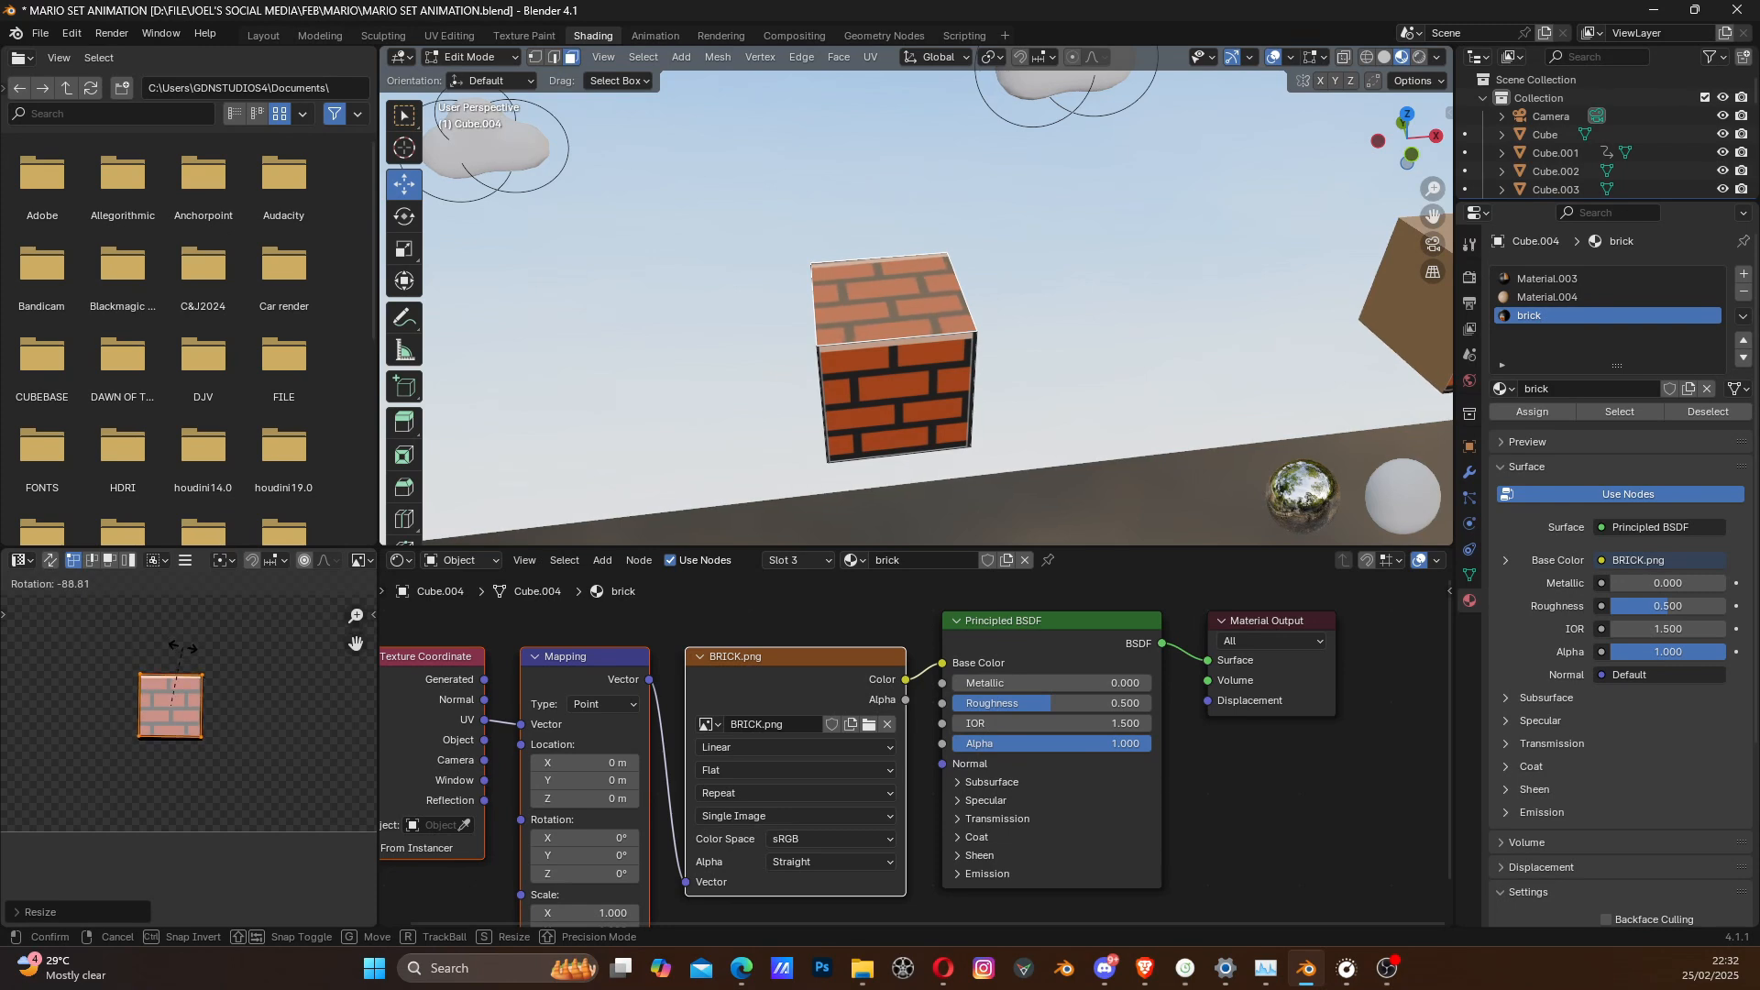
{"action": "left_click", "coordinate": [185, 650]}
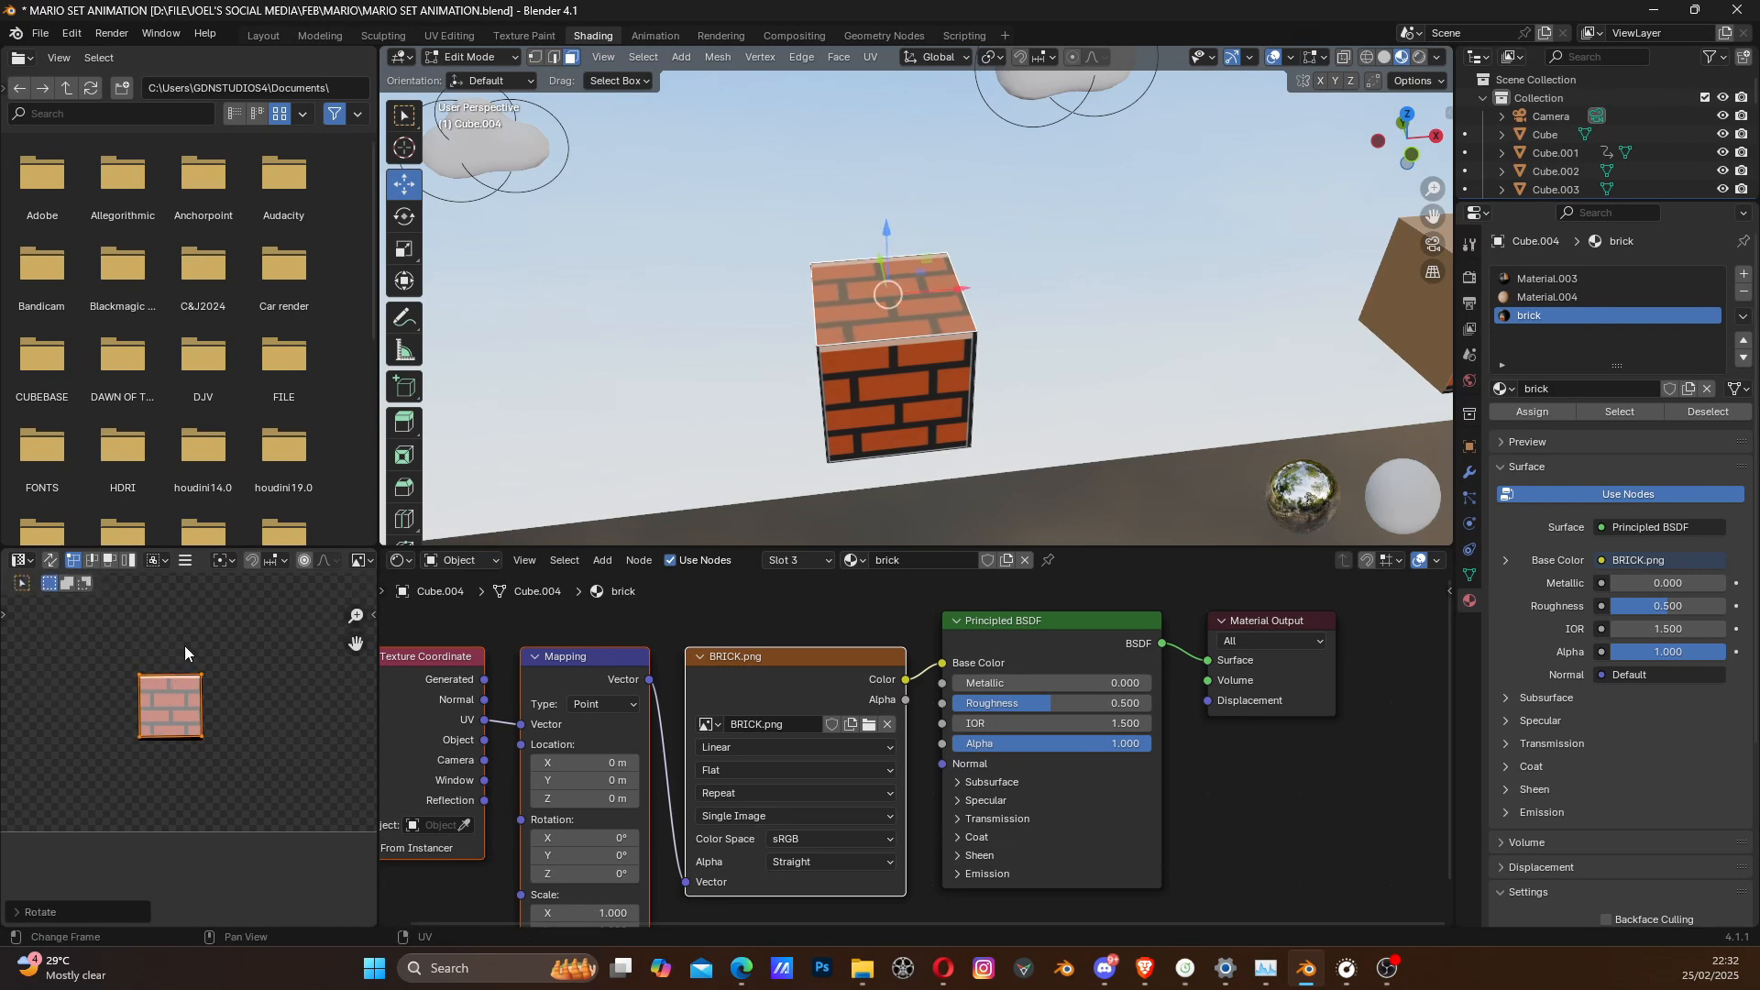
- Select the bottom face of the brick block
{"action": "middle_click_drag", "start_coordinate": [895, 424], "coordinate": [849, 478]}
{"action": "left_click", "coordinate": [849, 477]}
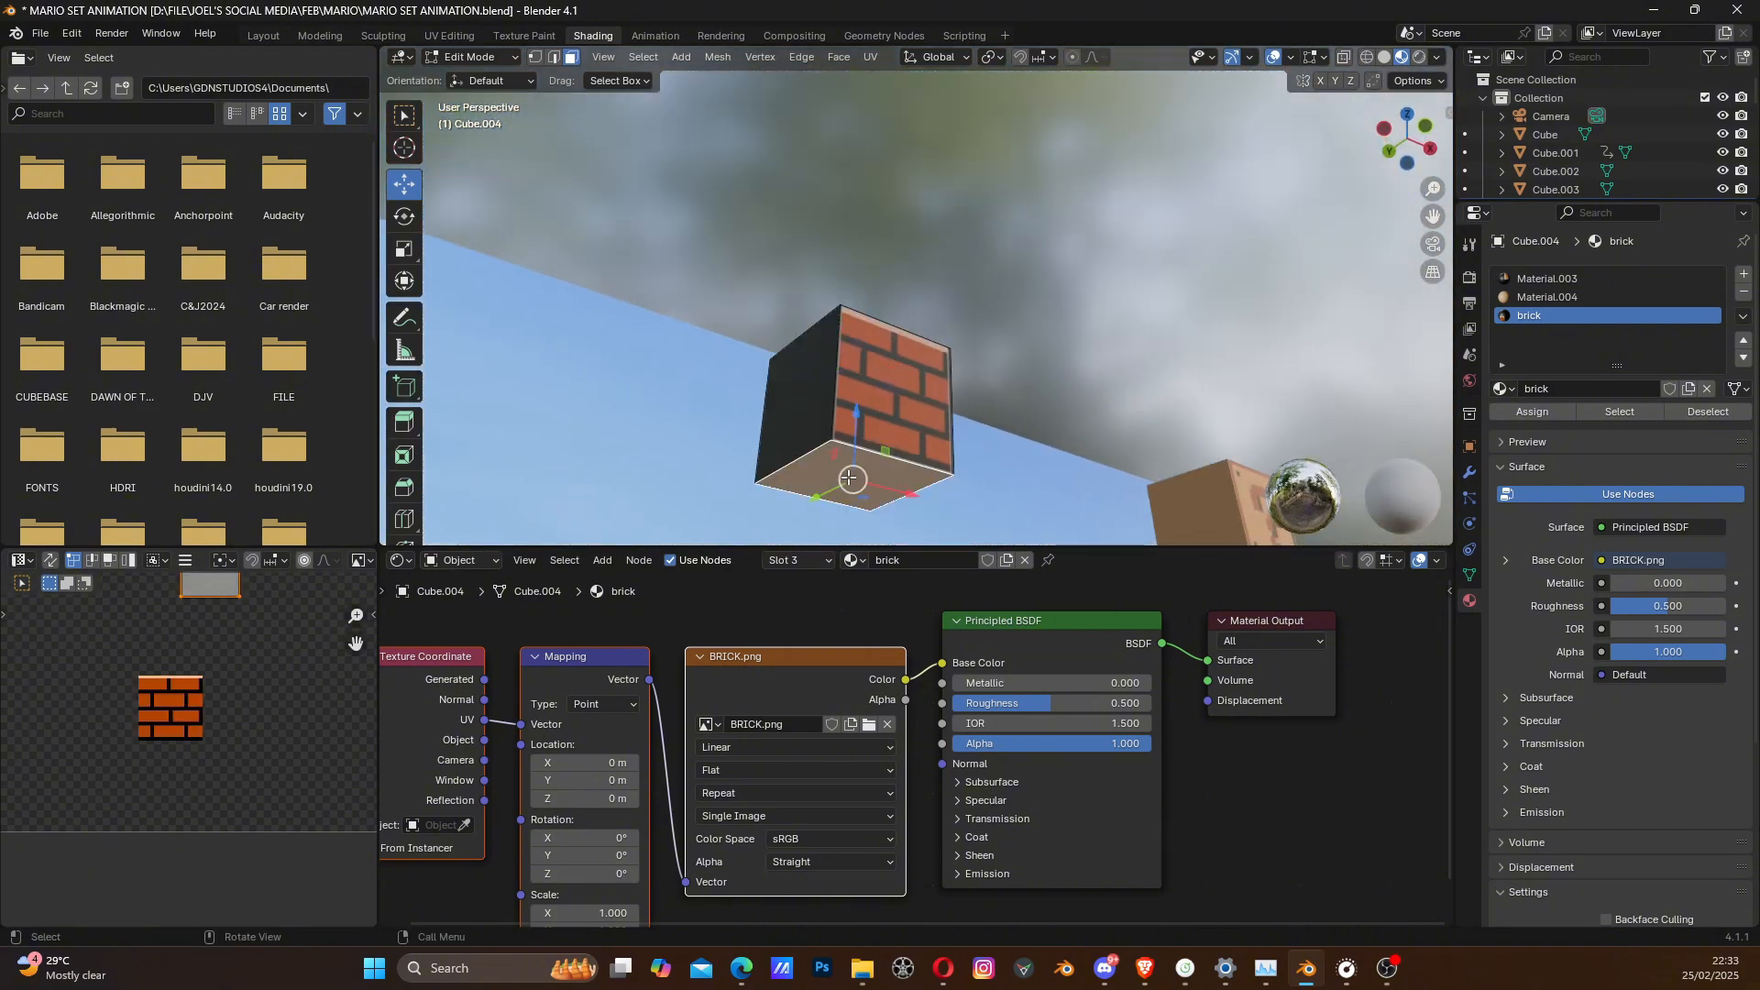
- Try to place the bottom face's existing UV rectangle over the brick image
{"action": "scroll", "coordinate": [207, 663], "scroll_direction": "down", "scroll_amount": 2}
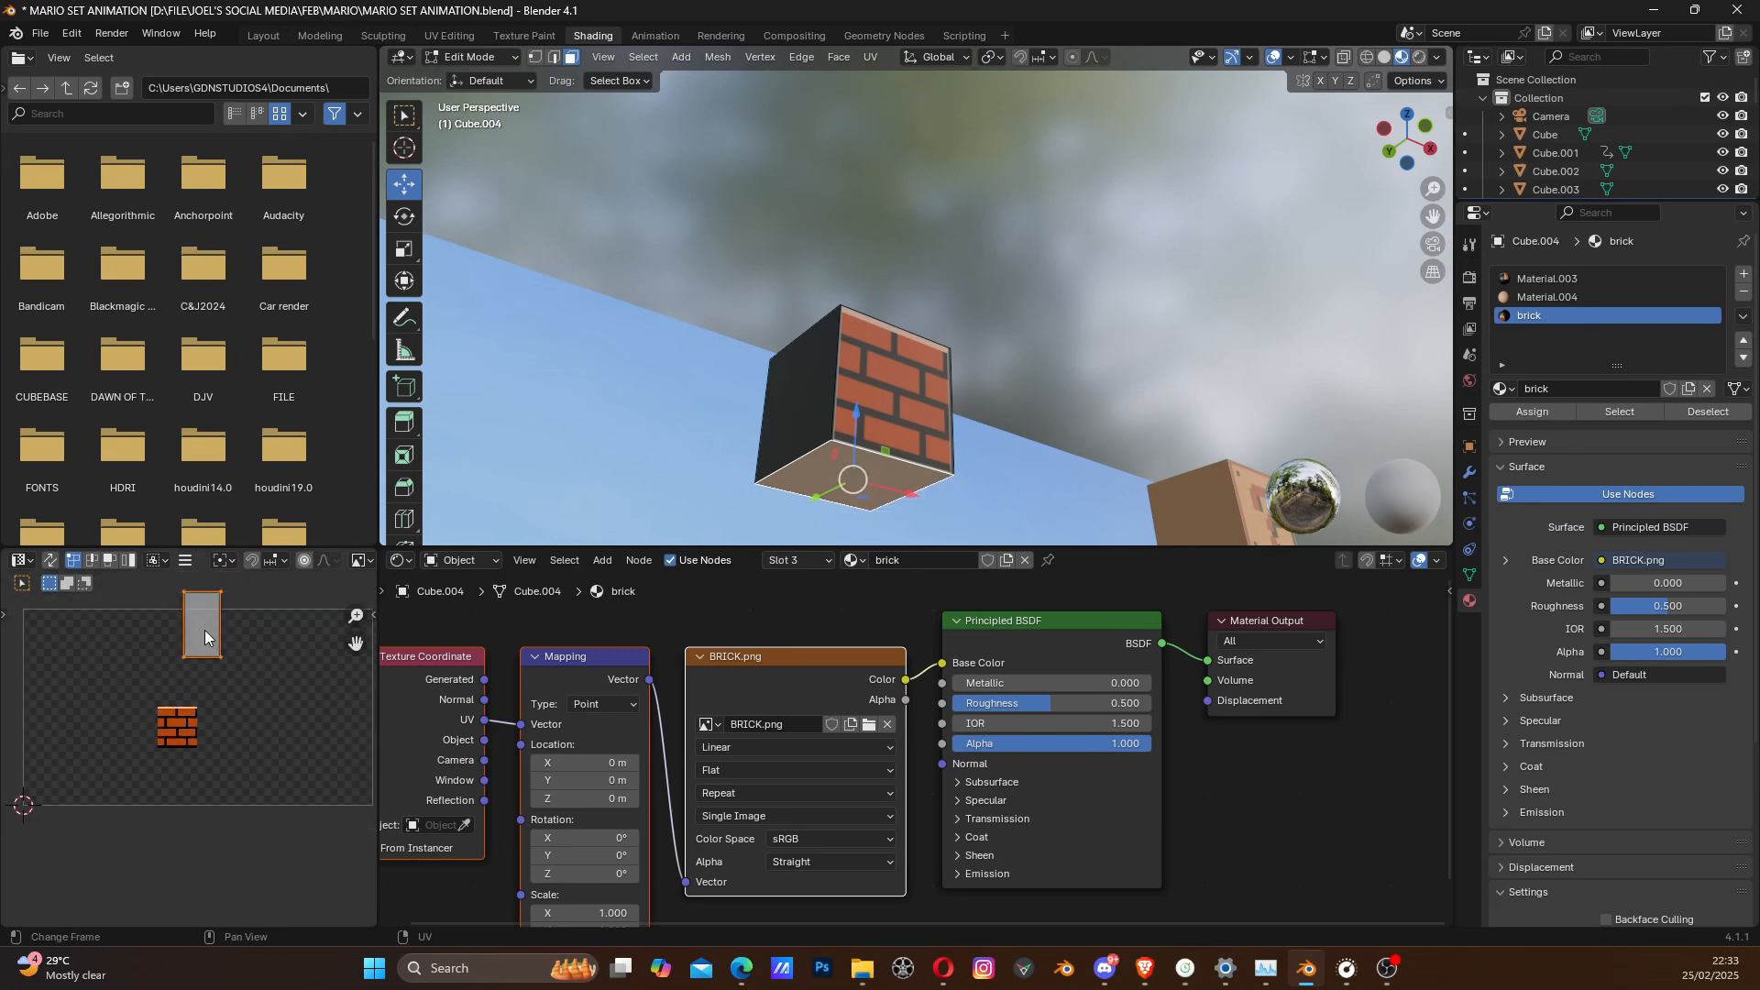
{"action": "key", "text": "g"}
{"action": "left_click", "coordinate": [182, 719]}
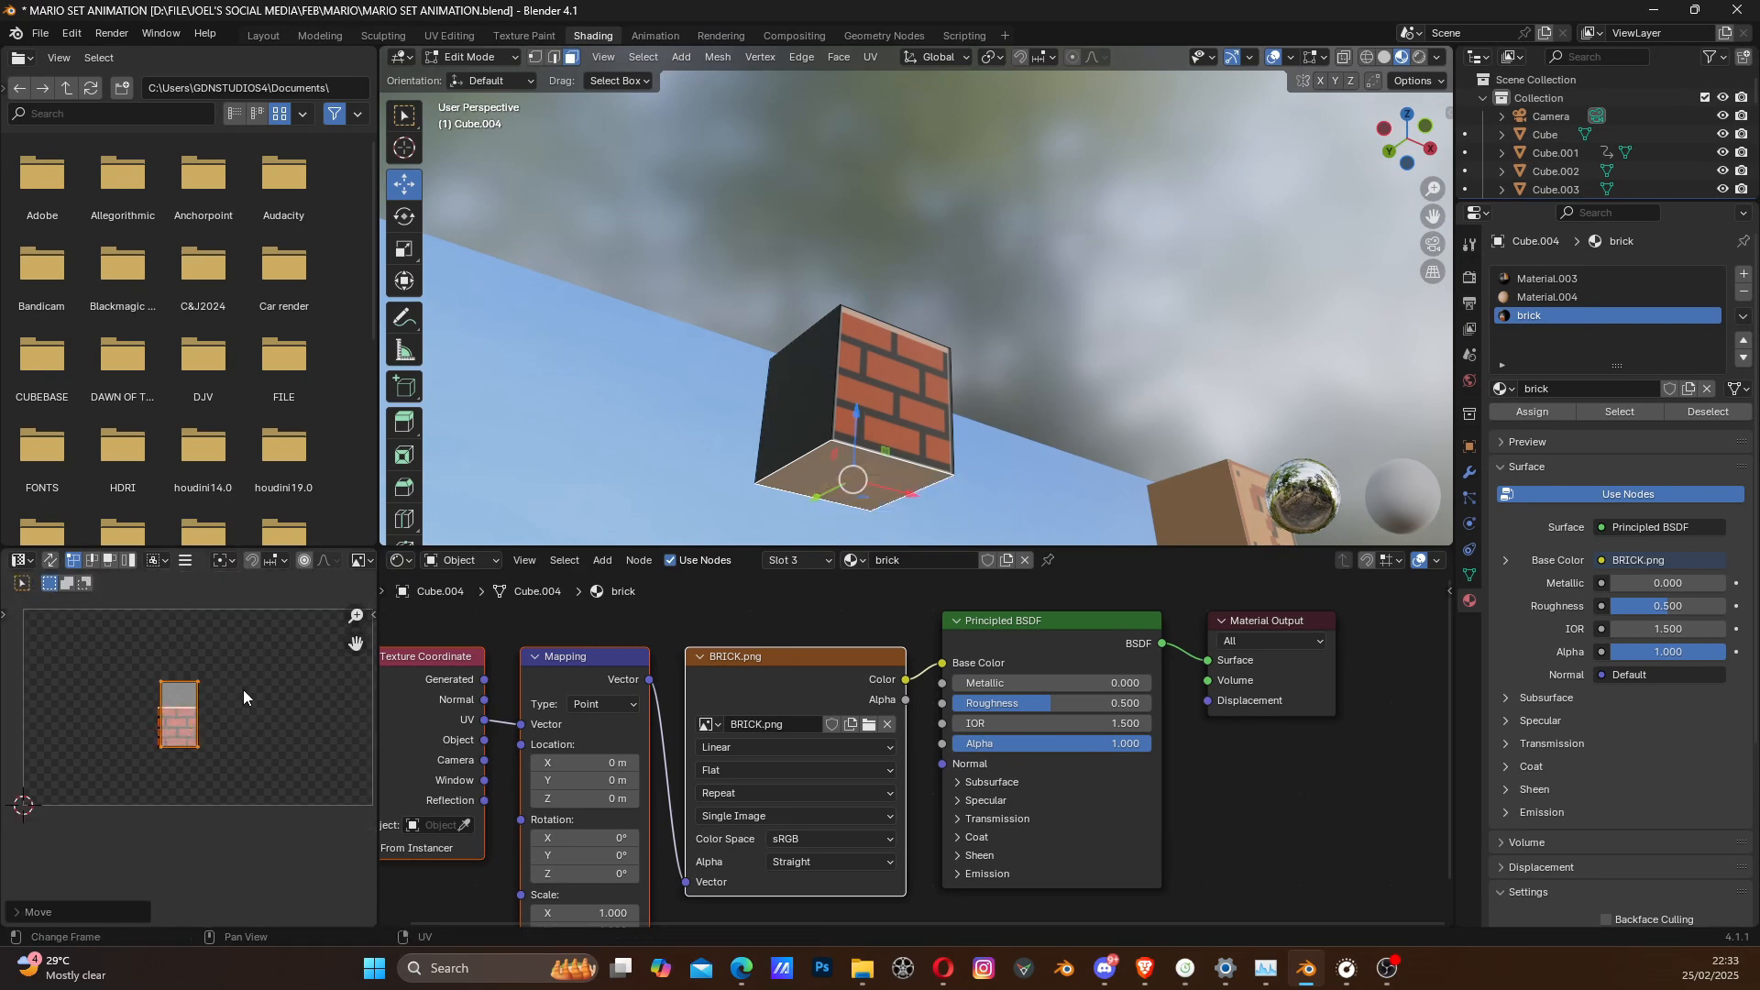
- Unwrap the block's bottom face, then shrink its UV square and move it onto the brick image
{"action": "scroll", "coordinate": [816, 423], "scroll_direction": "up", "scroll_amount": 3}
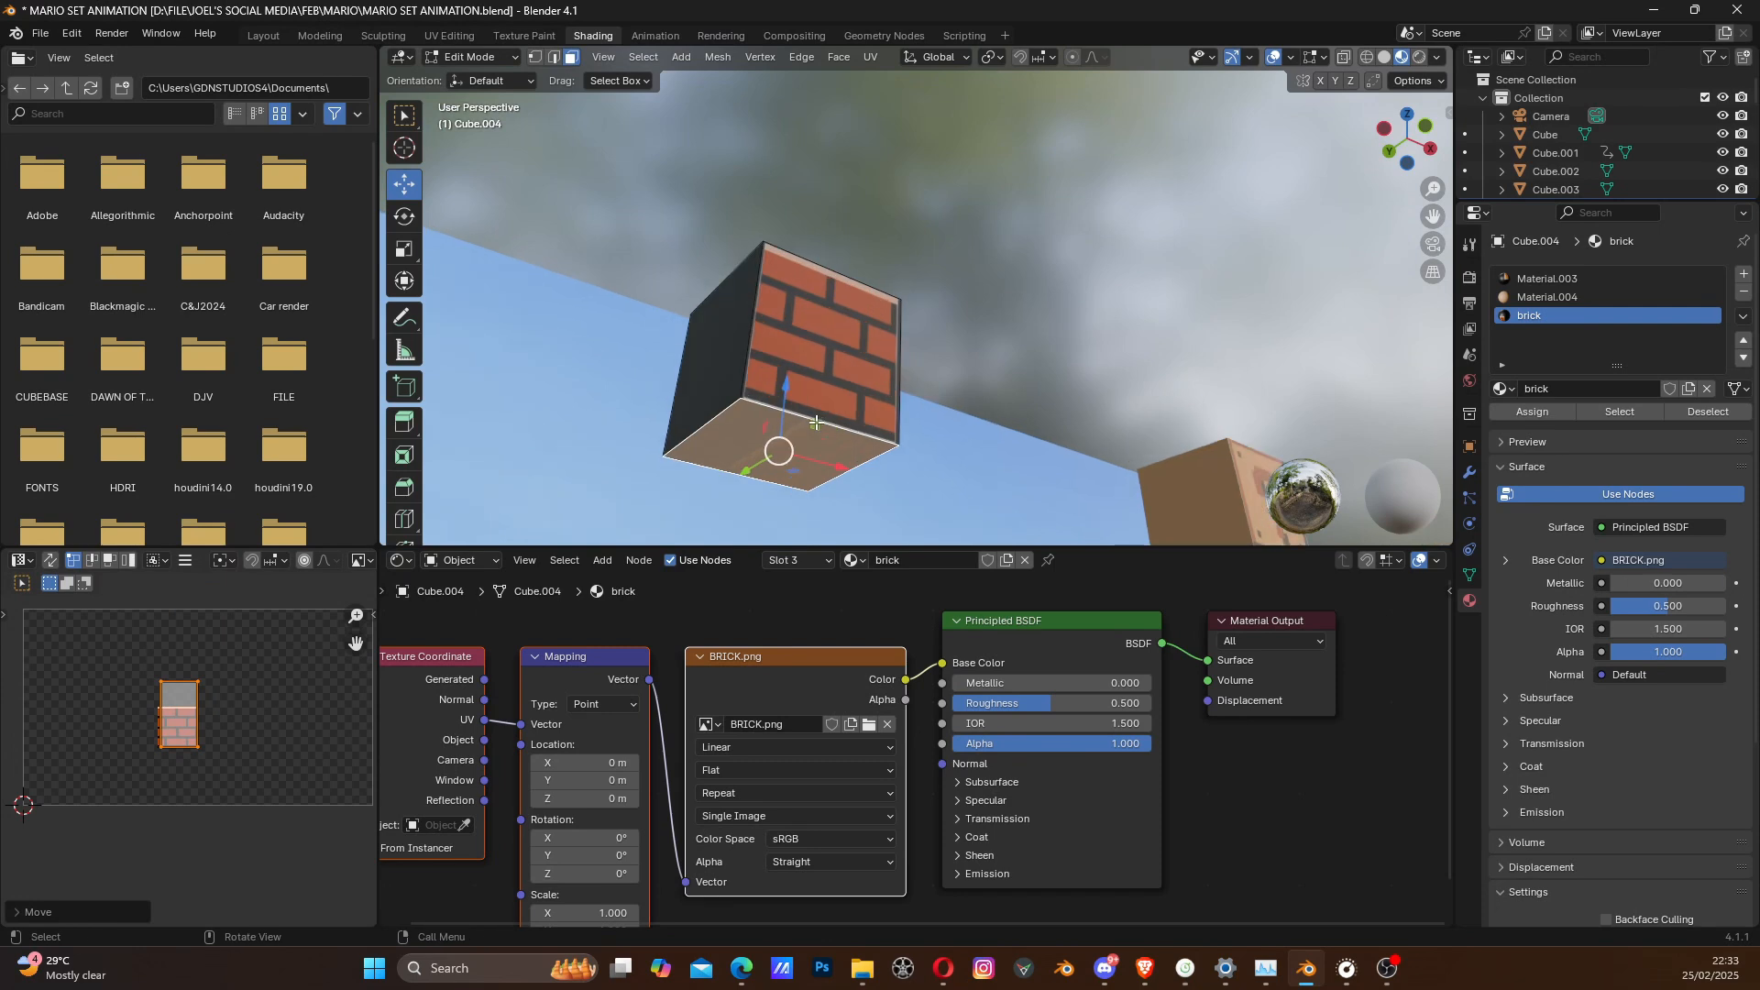
{"action": "key", "text": "u"}
{"action": "left_click", "coordinate": [816, 422]}
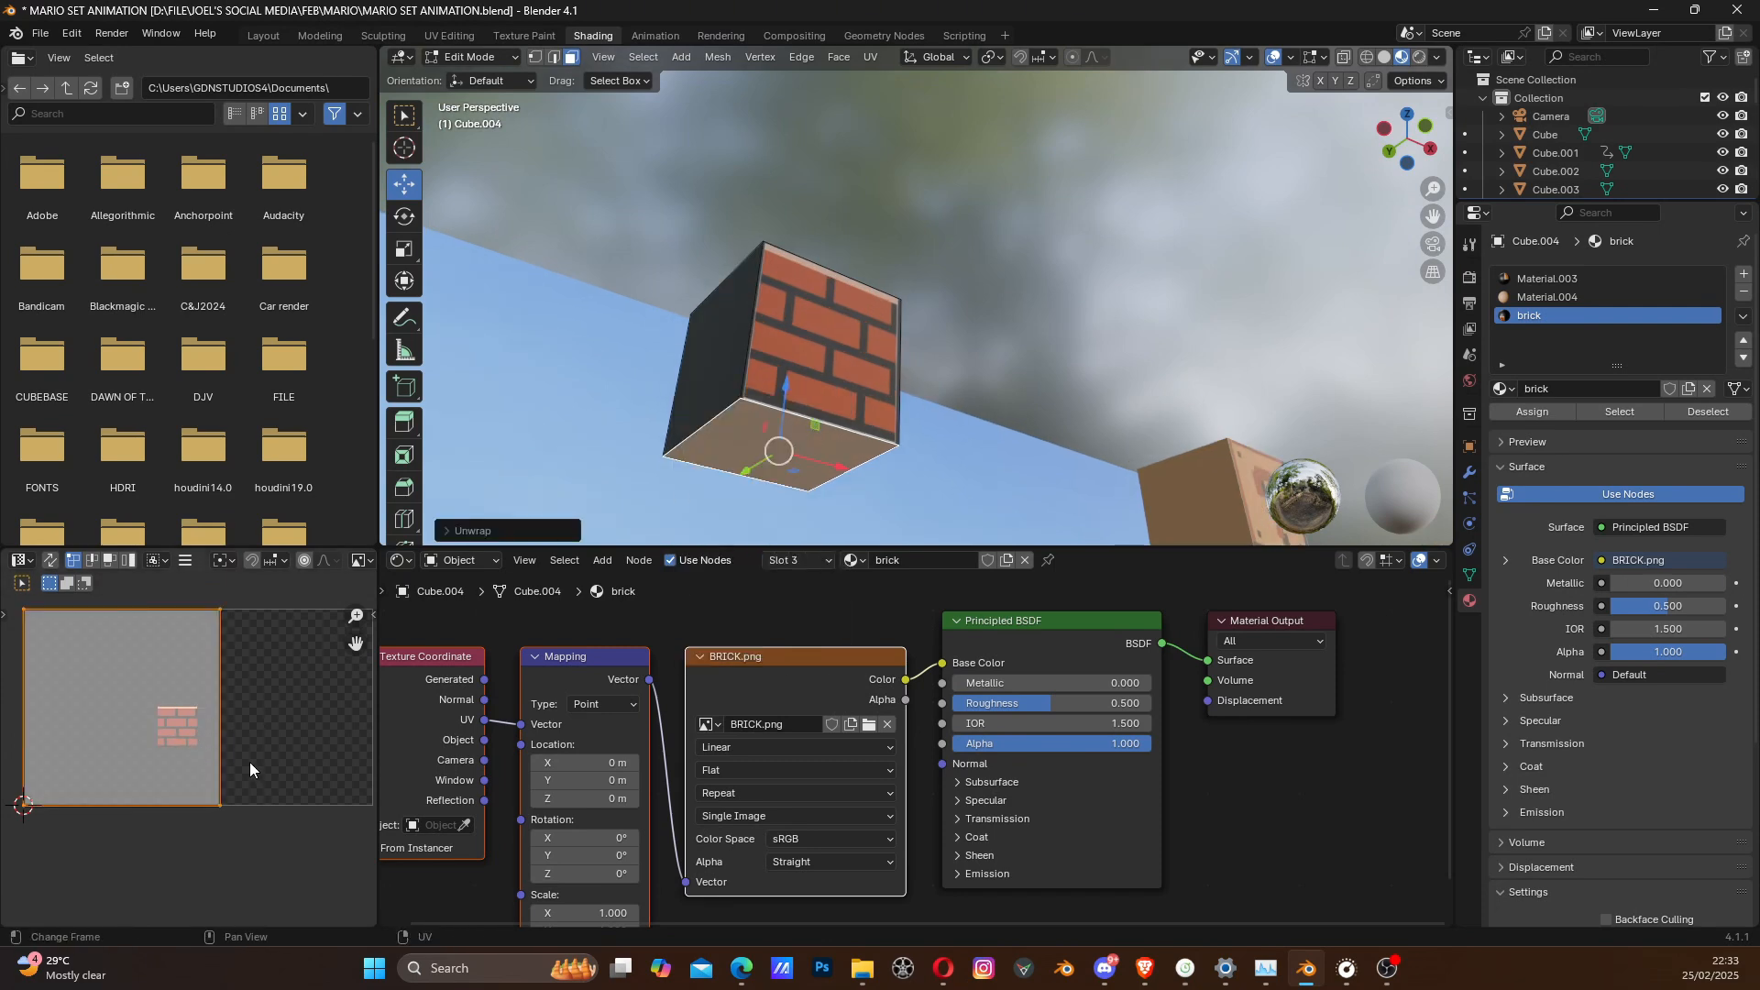
{"action": "key", "text": "s"}
{"action": "left_click", "coordinate": [142, 717]}
{"action": "key", "text": "g"}
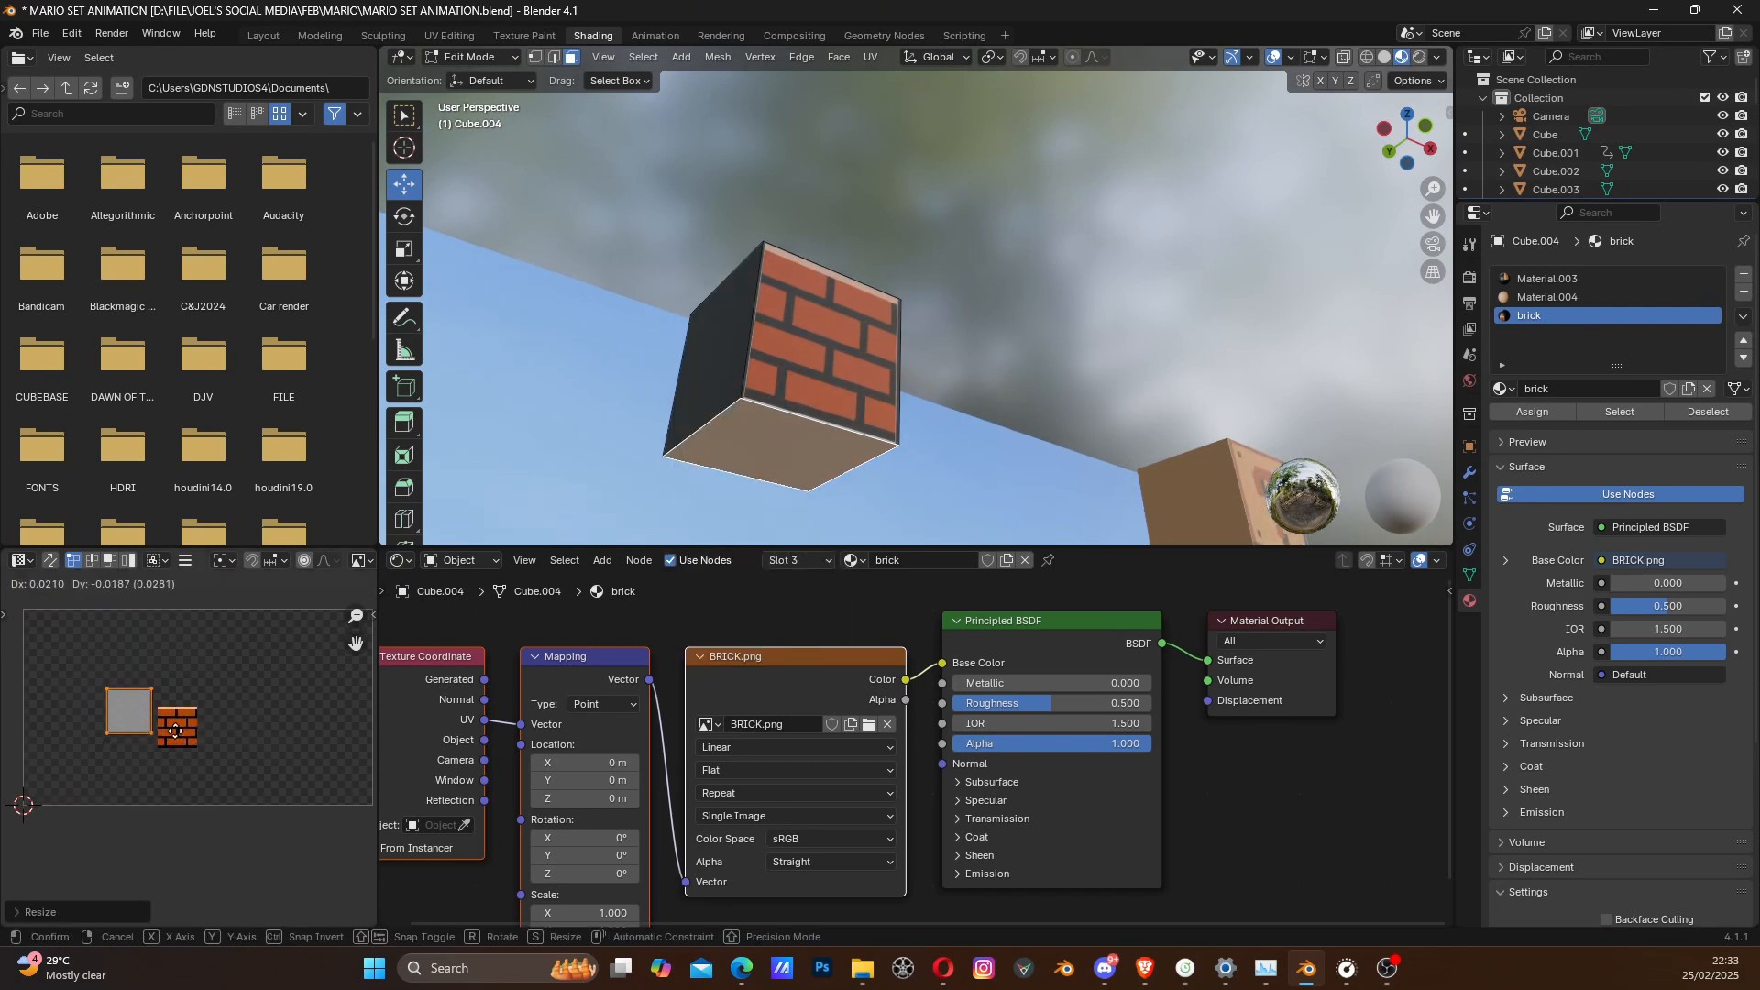
{"action": "left_click", "coordinate": [195, 735]}
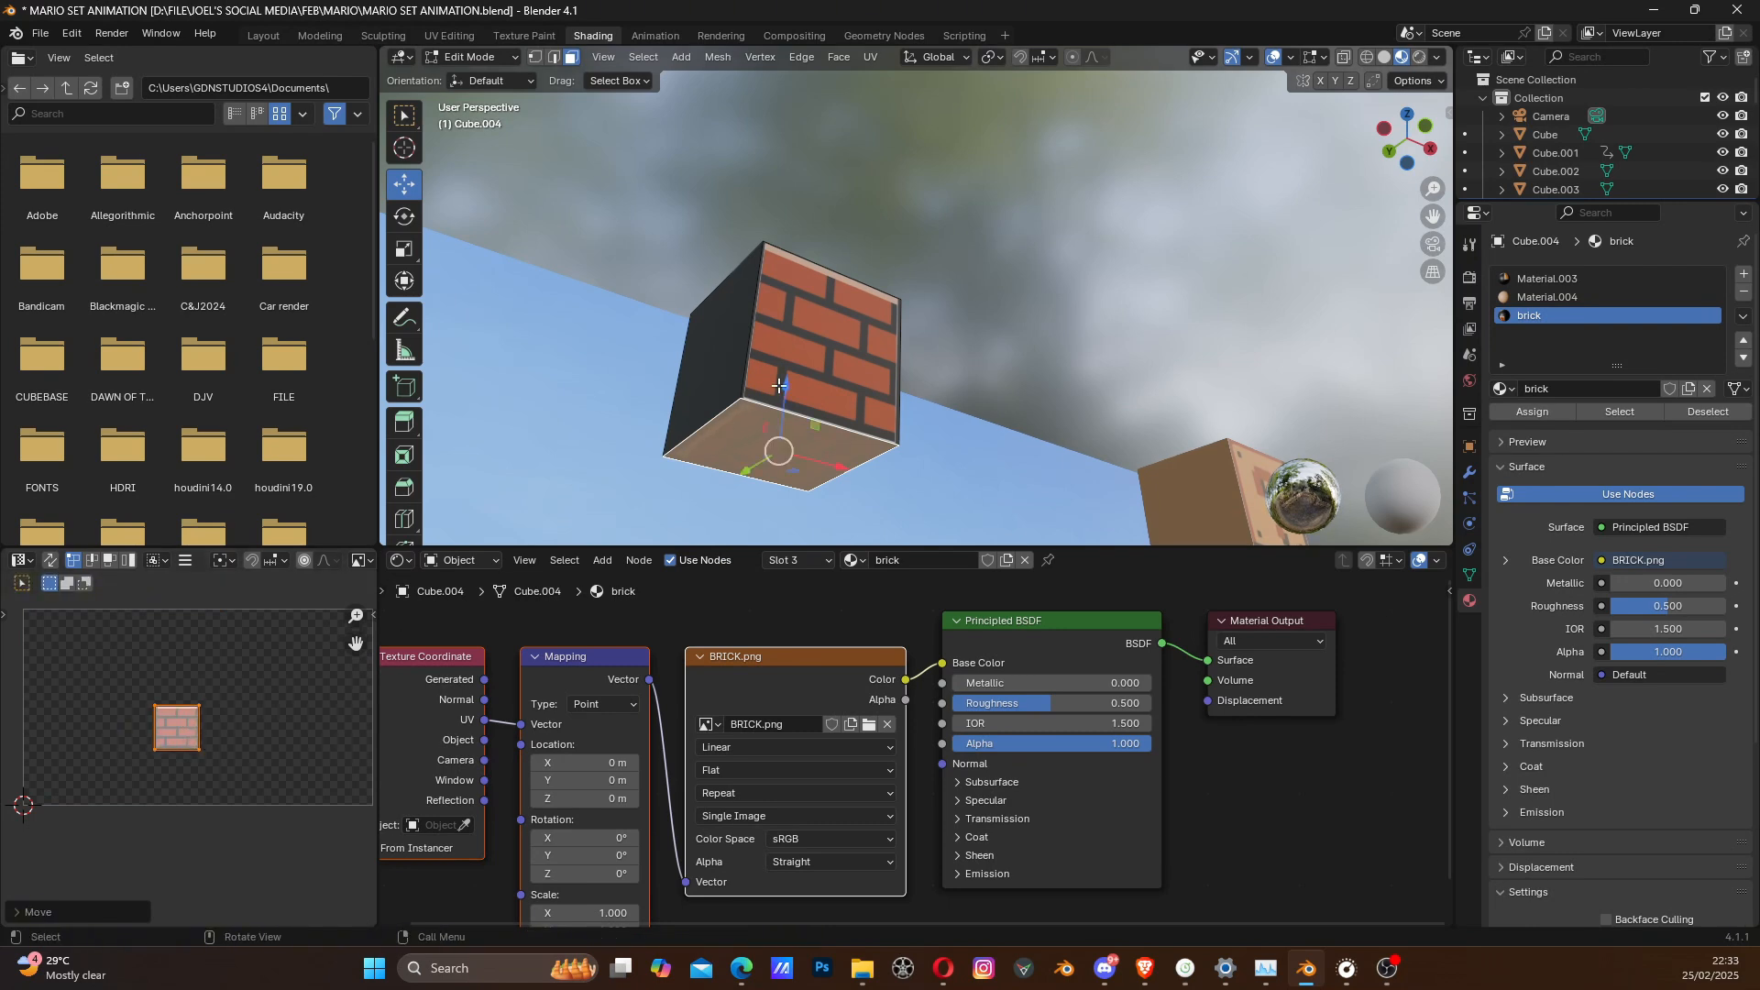
- Unwrap the block's left side face and fit its UVs to the brick image by moving and scaling them
{"action": "left_click", "coordinate": [723, 373]}
{"action": "middle_click_drag", "start_coordinate": [720, 365], "coordinate": [714, 349]}
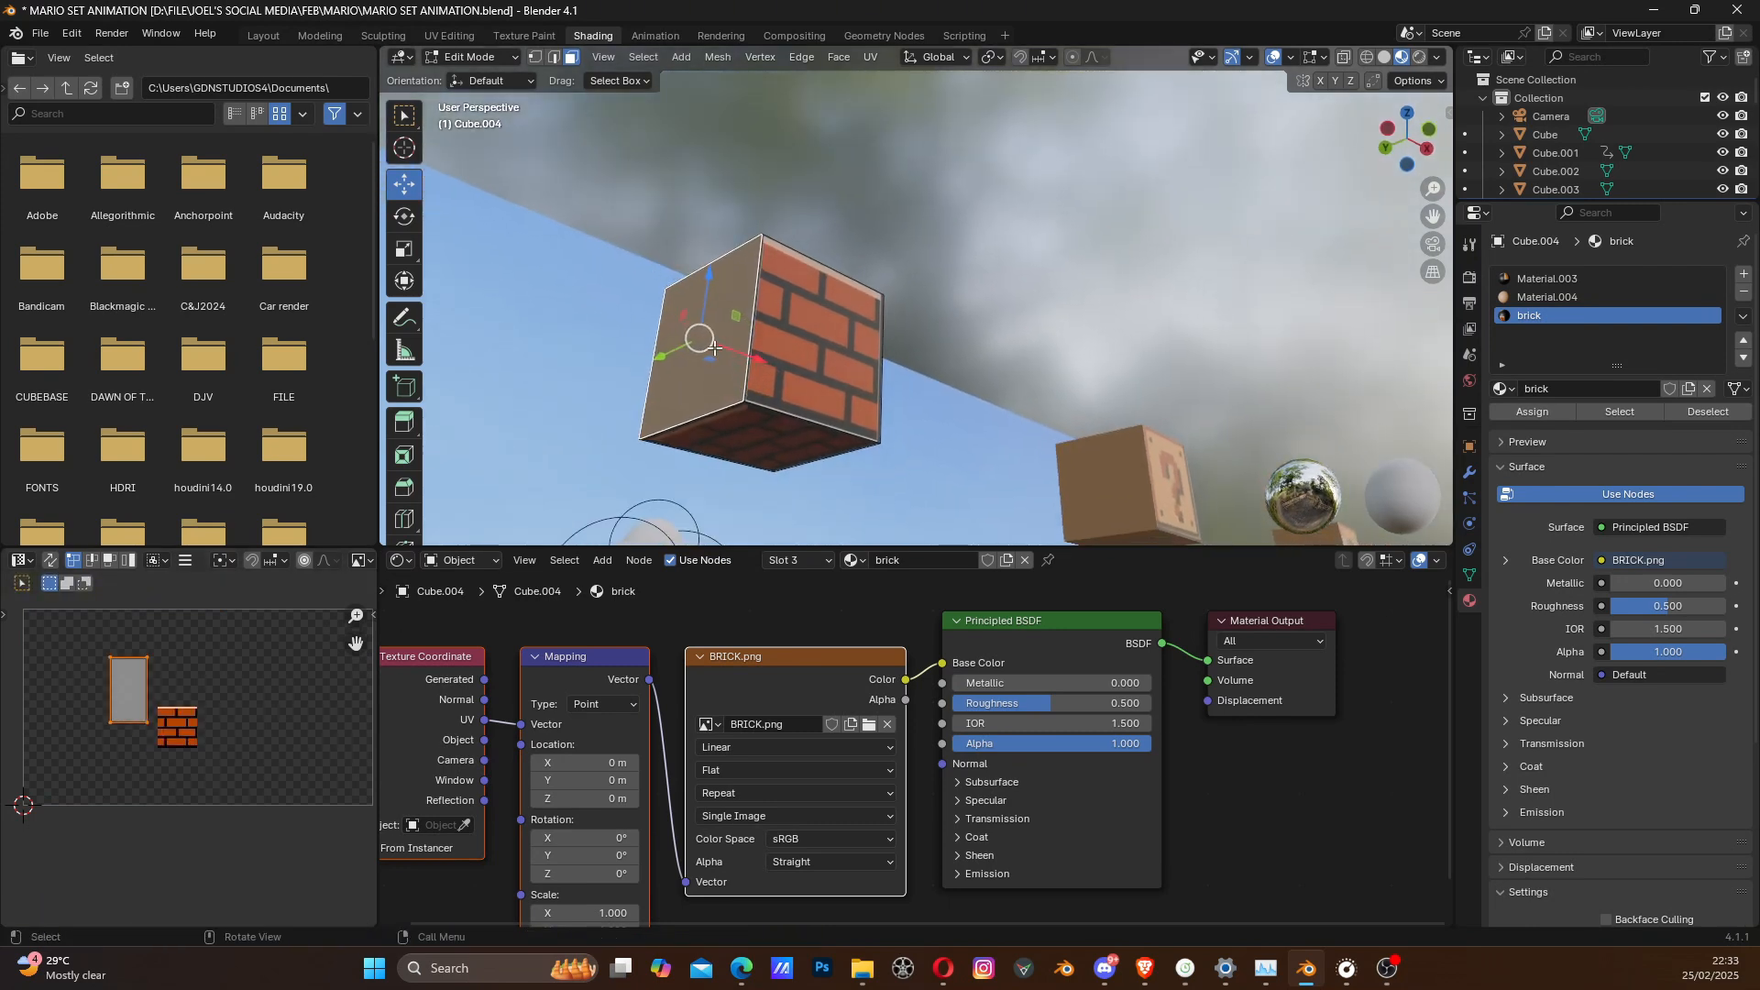
{"action": "key", "text": "u"}
{"action": "left_click", "coordinate": [714, 350]}
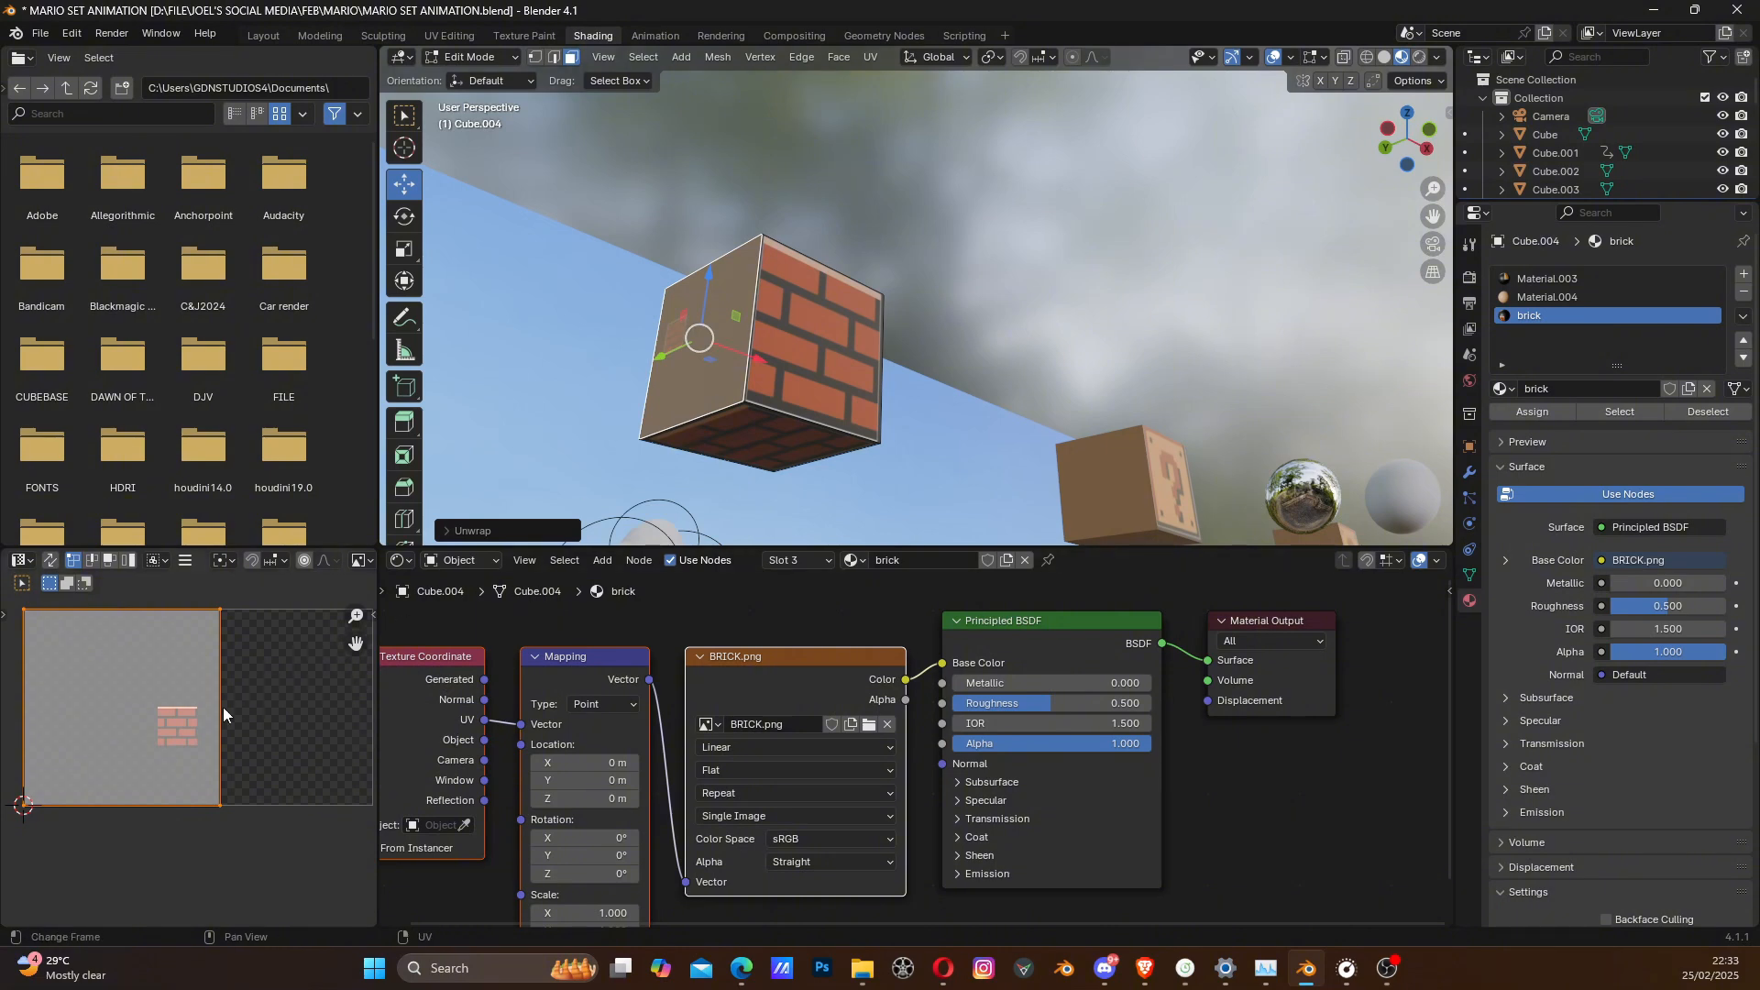
{"action": "key", "text": "s"}
{"action": "left_click", "coordinate": [125, 709]}
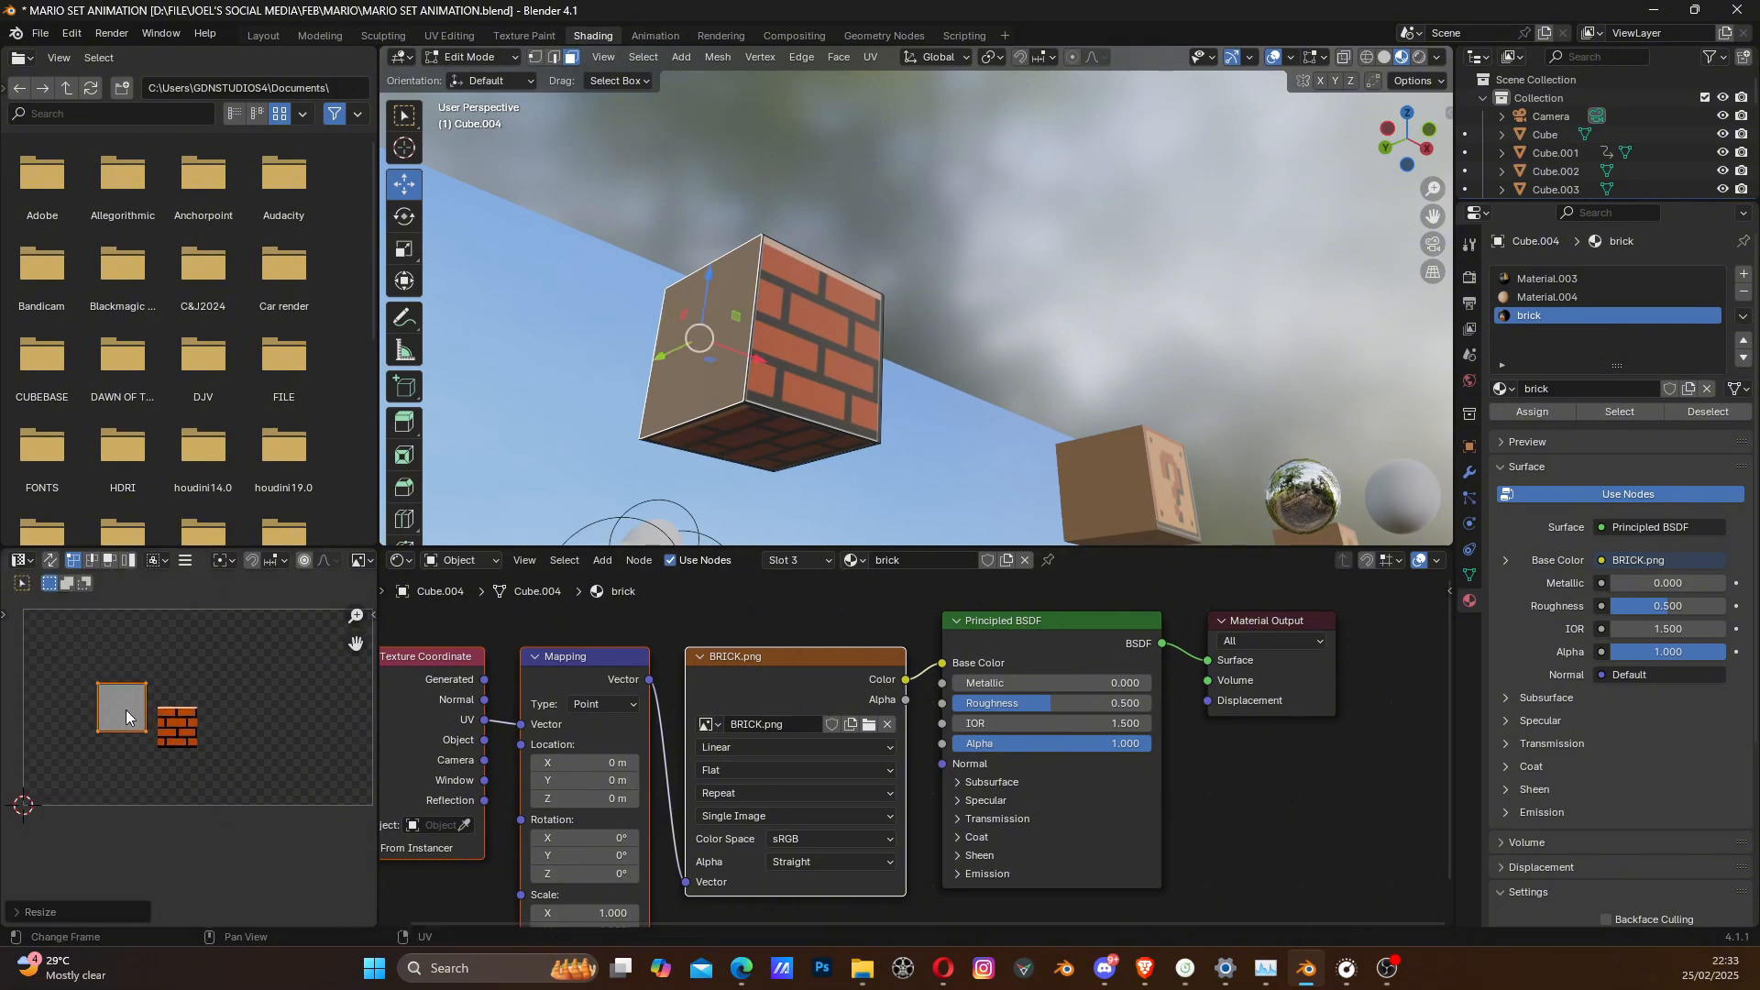
{"action": "key", "text": "g"}
{"action": "left_click", "coordinate": [179, 724]}
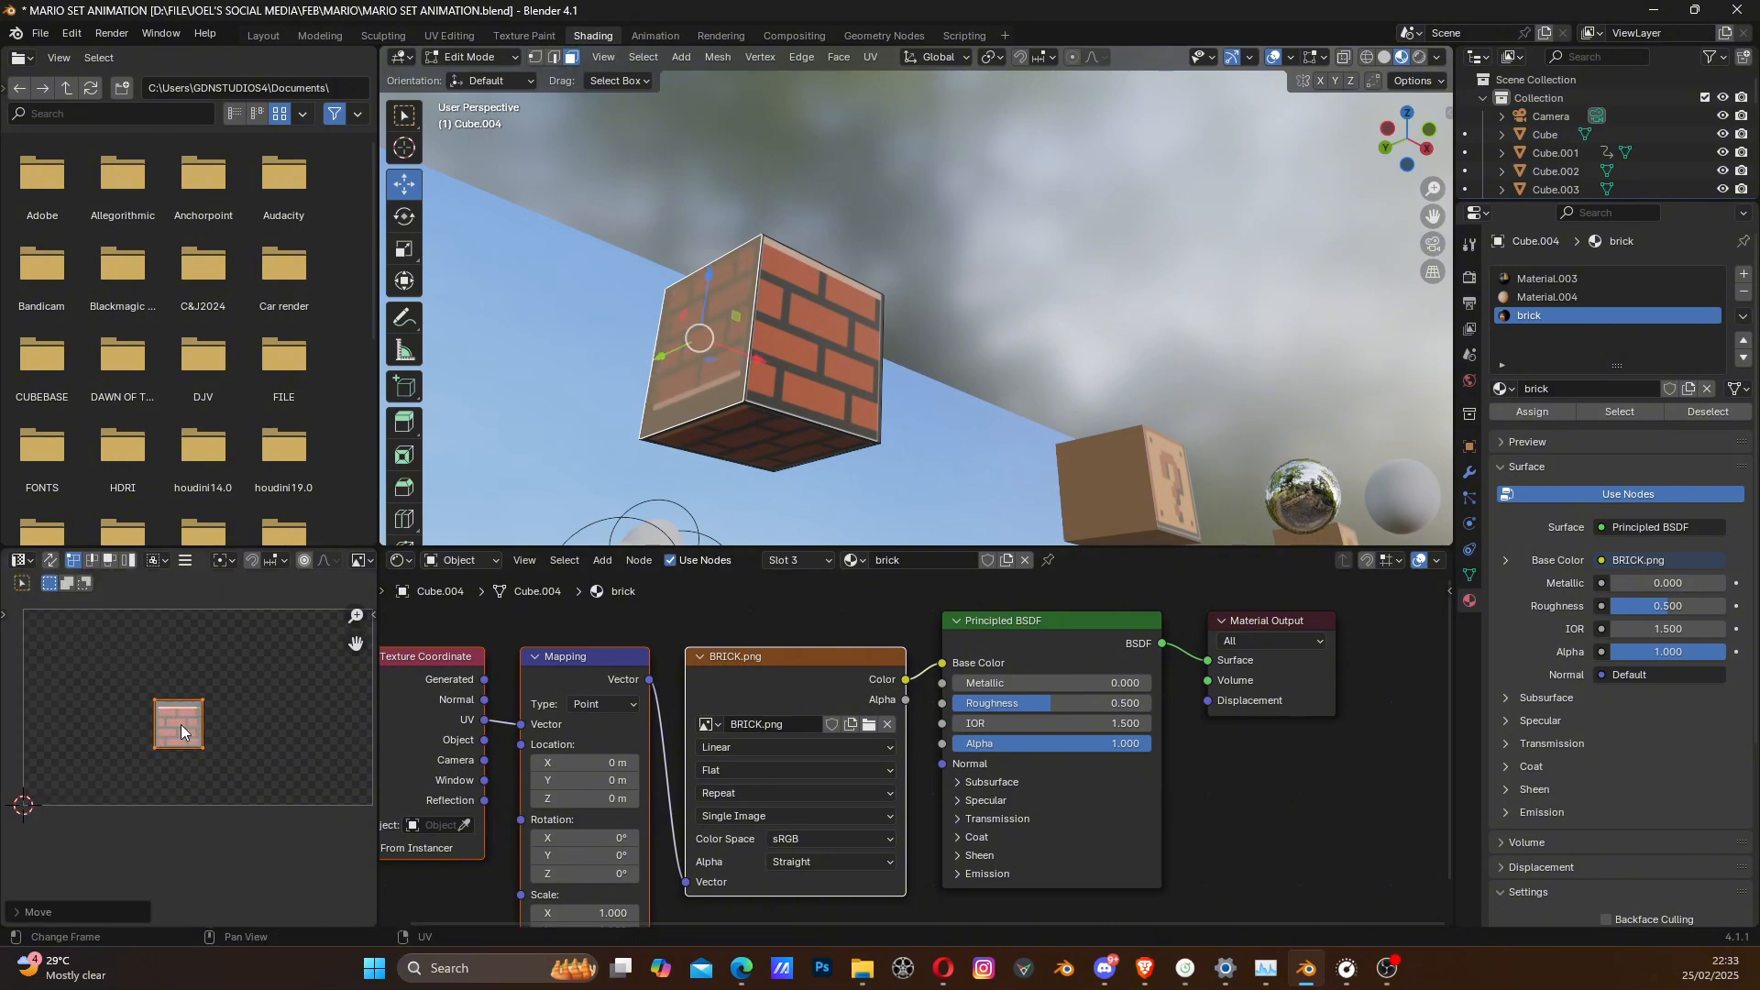
{"action": "key", "text": "s"}
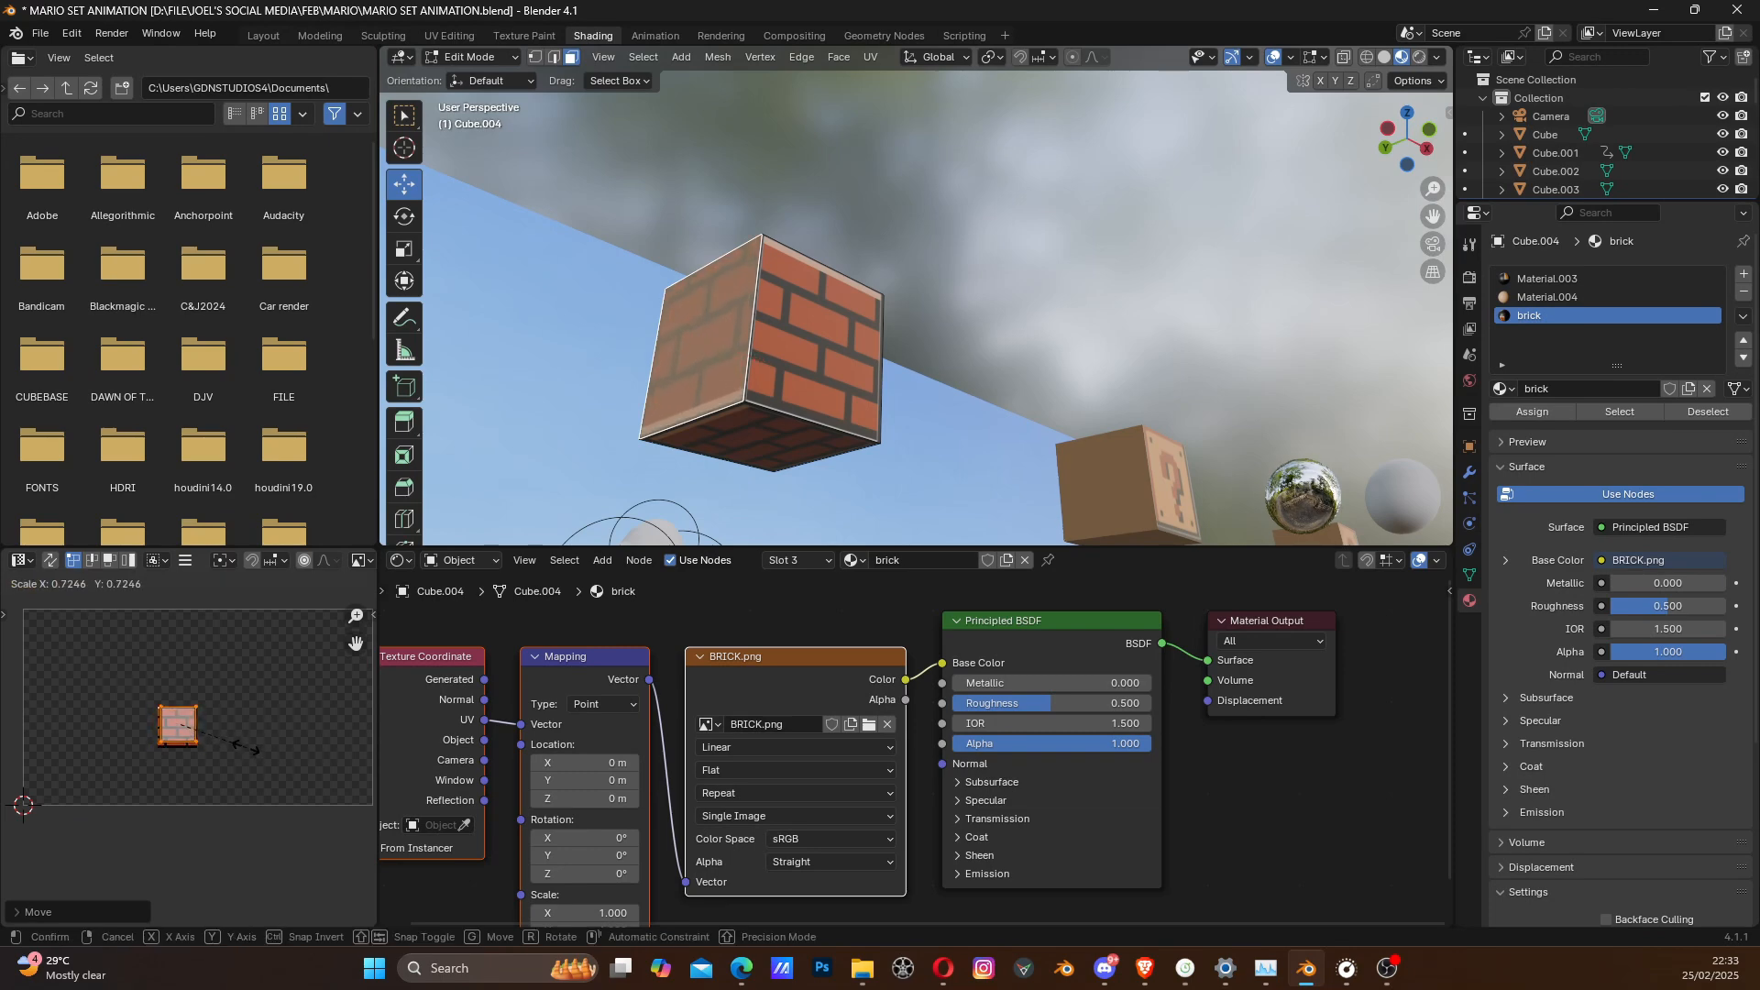
{"action": "left_click", "coordinate": [243, 745]}
- Unwrap the brick block's remaining untextured side face, shrink and move its UV square onto the brick image, and leave Edit Mode
{"action": "middle_click_drag", "start_coordinate": [903, 305], "coordinate": [949, 255]}
{"action": "left_click", "coordinate": [952, 255]}
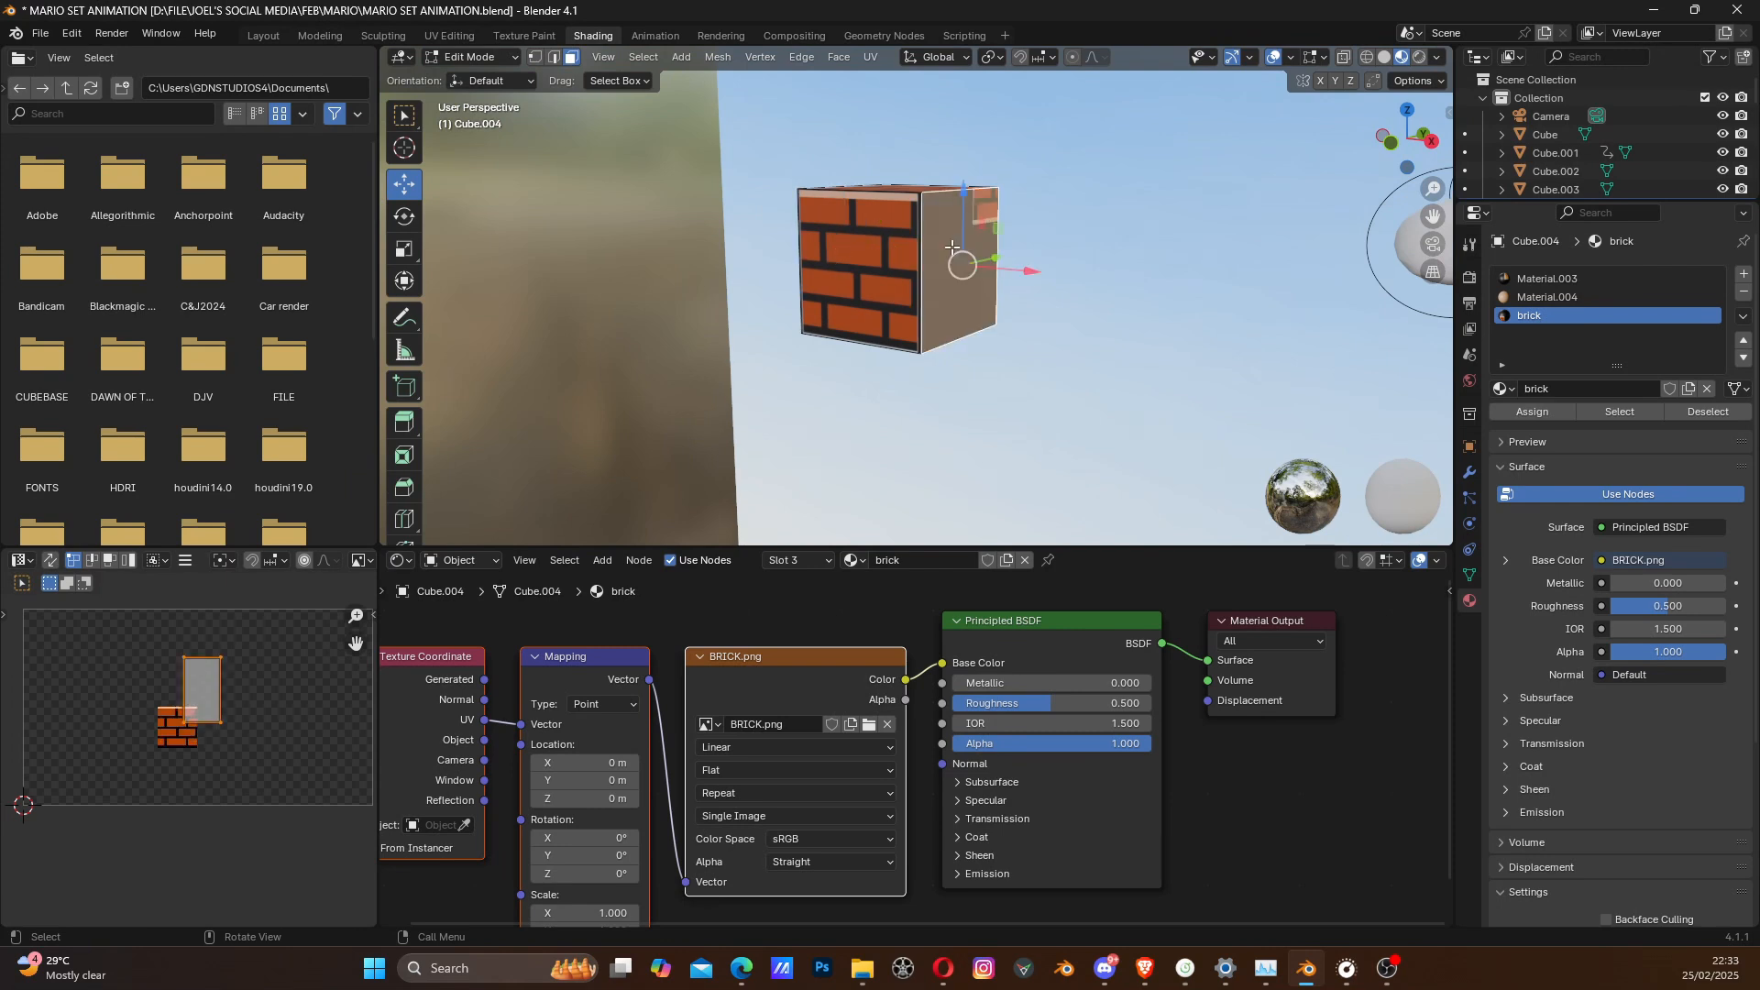
{"action": "key", "text": "u"}
{"action": "left_click", "coordinate": [951, 248]}
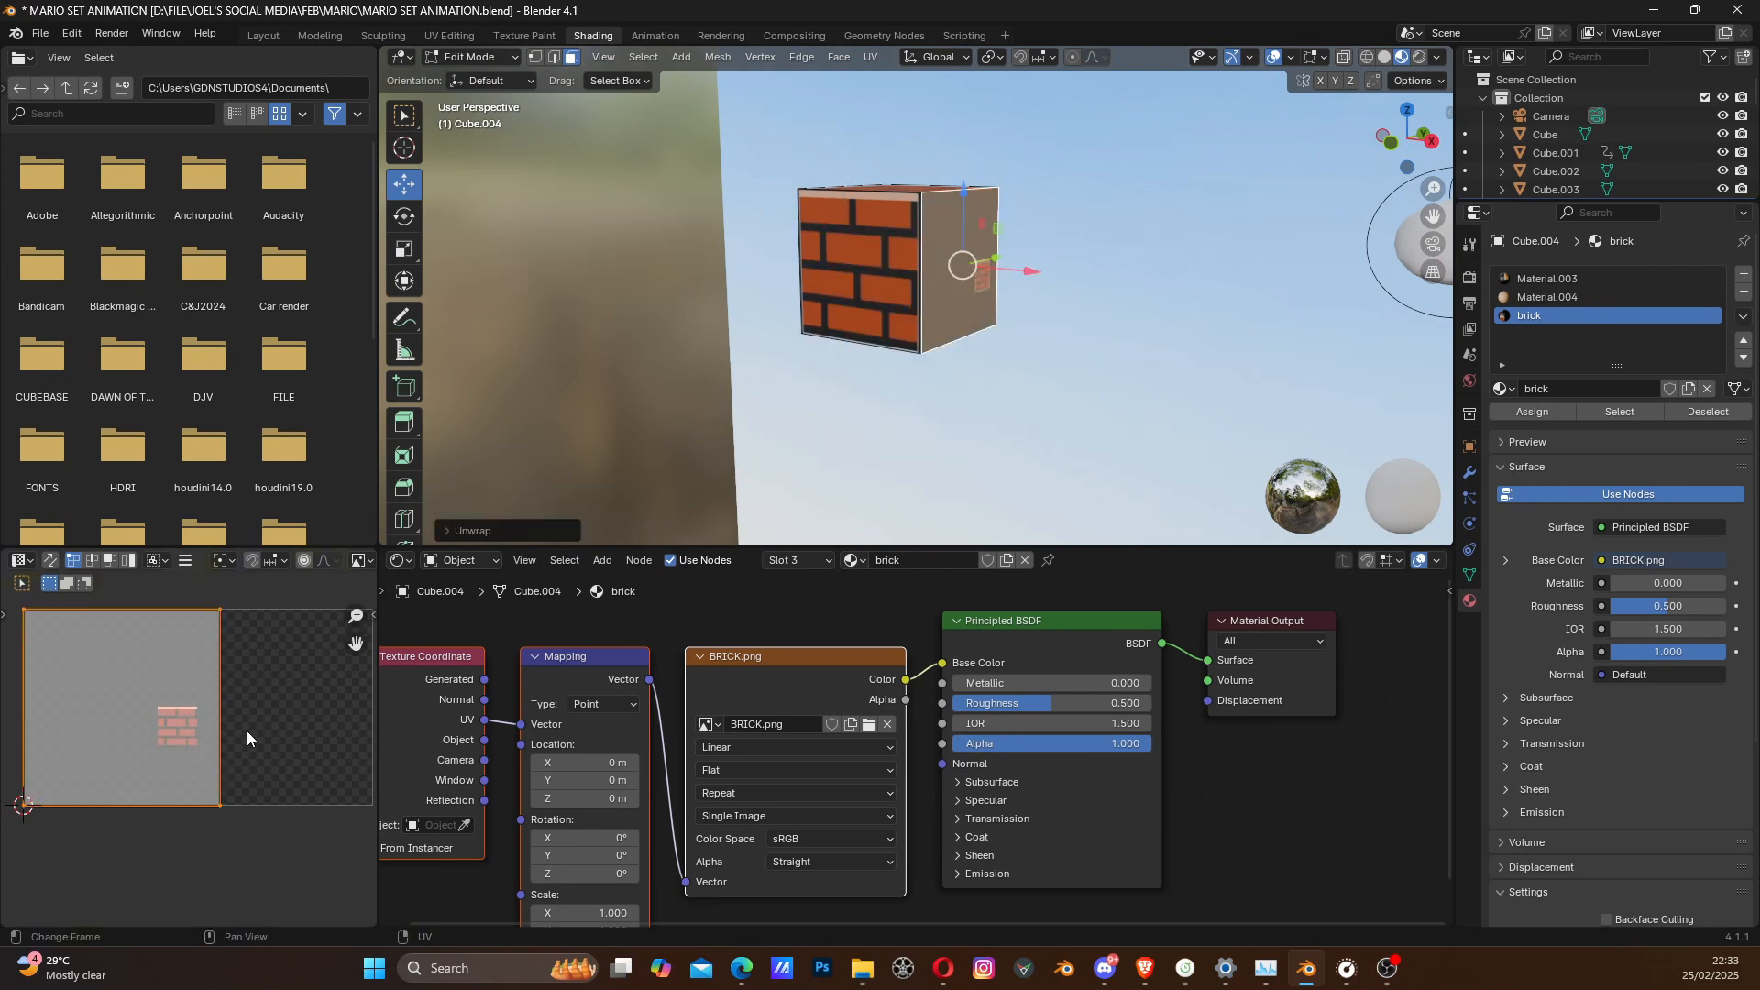
{"action": "key", "text": "s"}
{"action": "left_click", "coordinate": [168, 720]}
{"action": "key", "text": "g"}
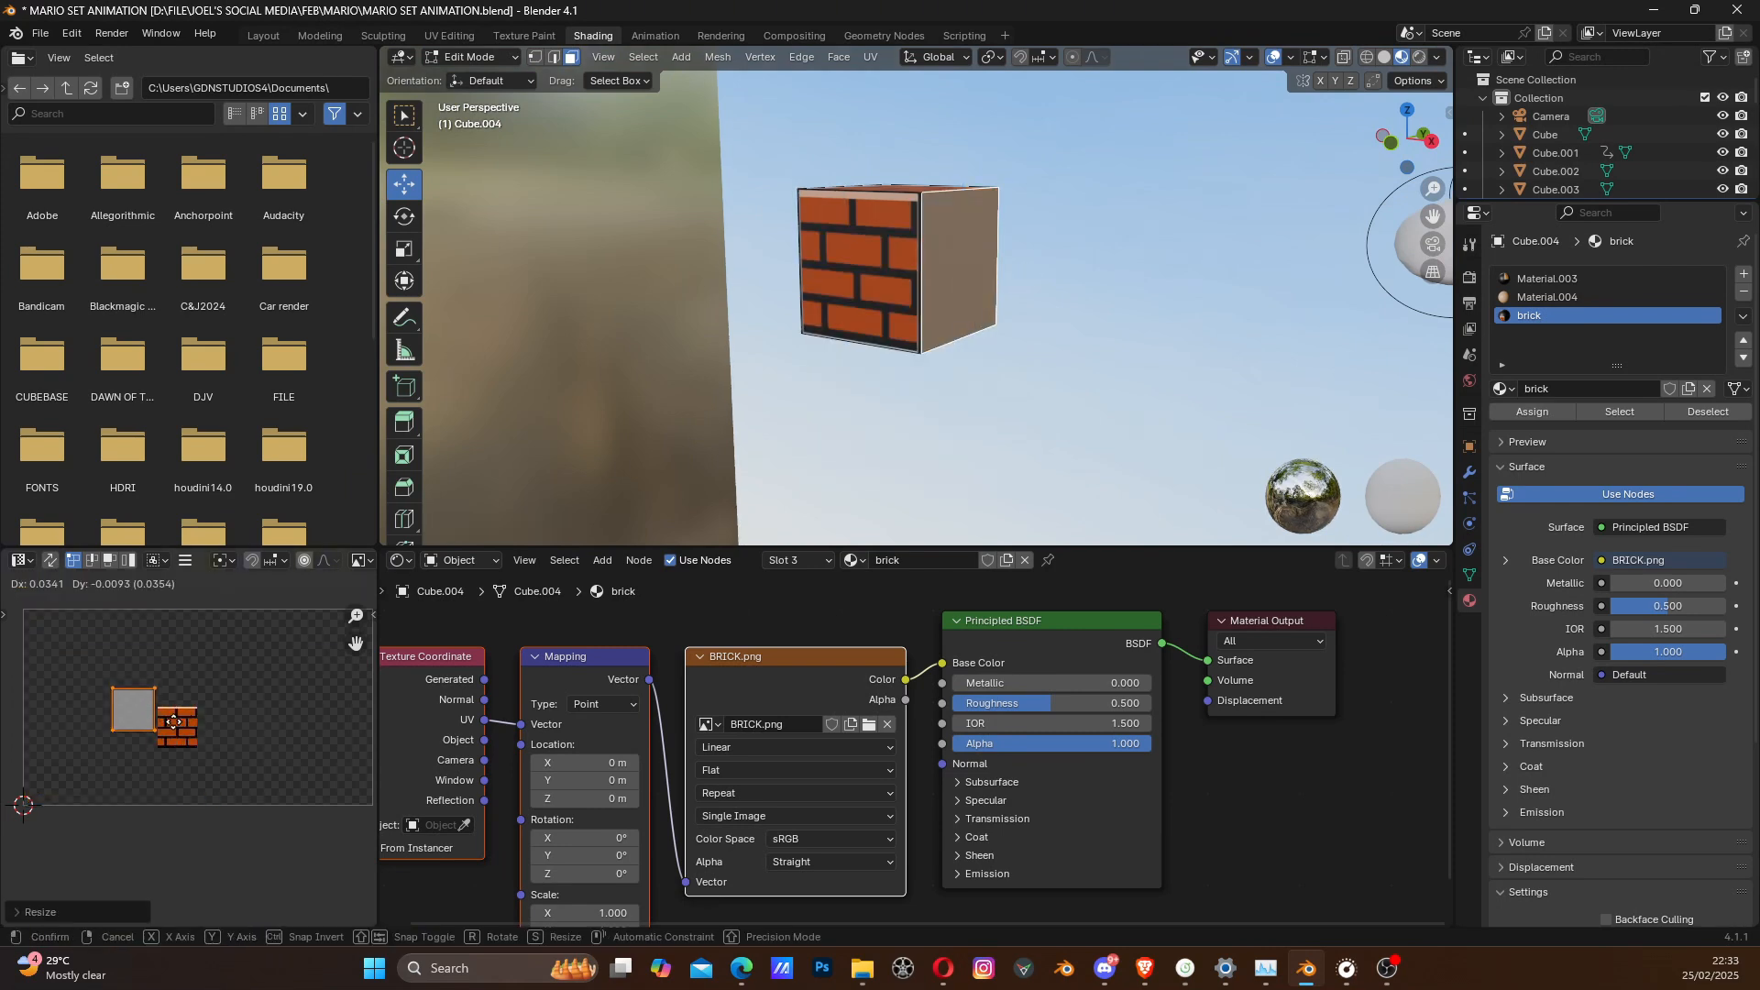
{"action": "left_click", "coordinate": [206, 735]}
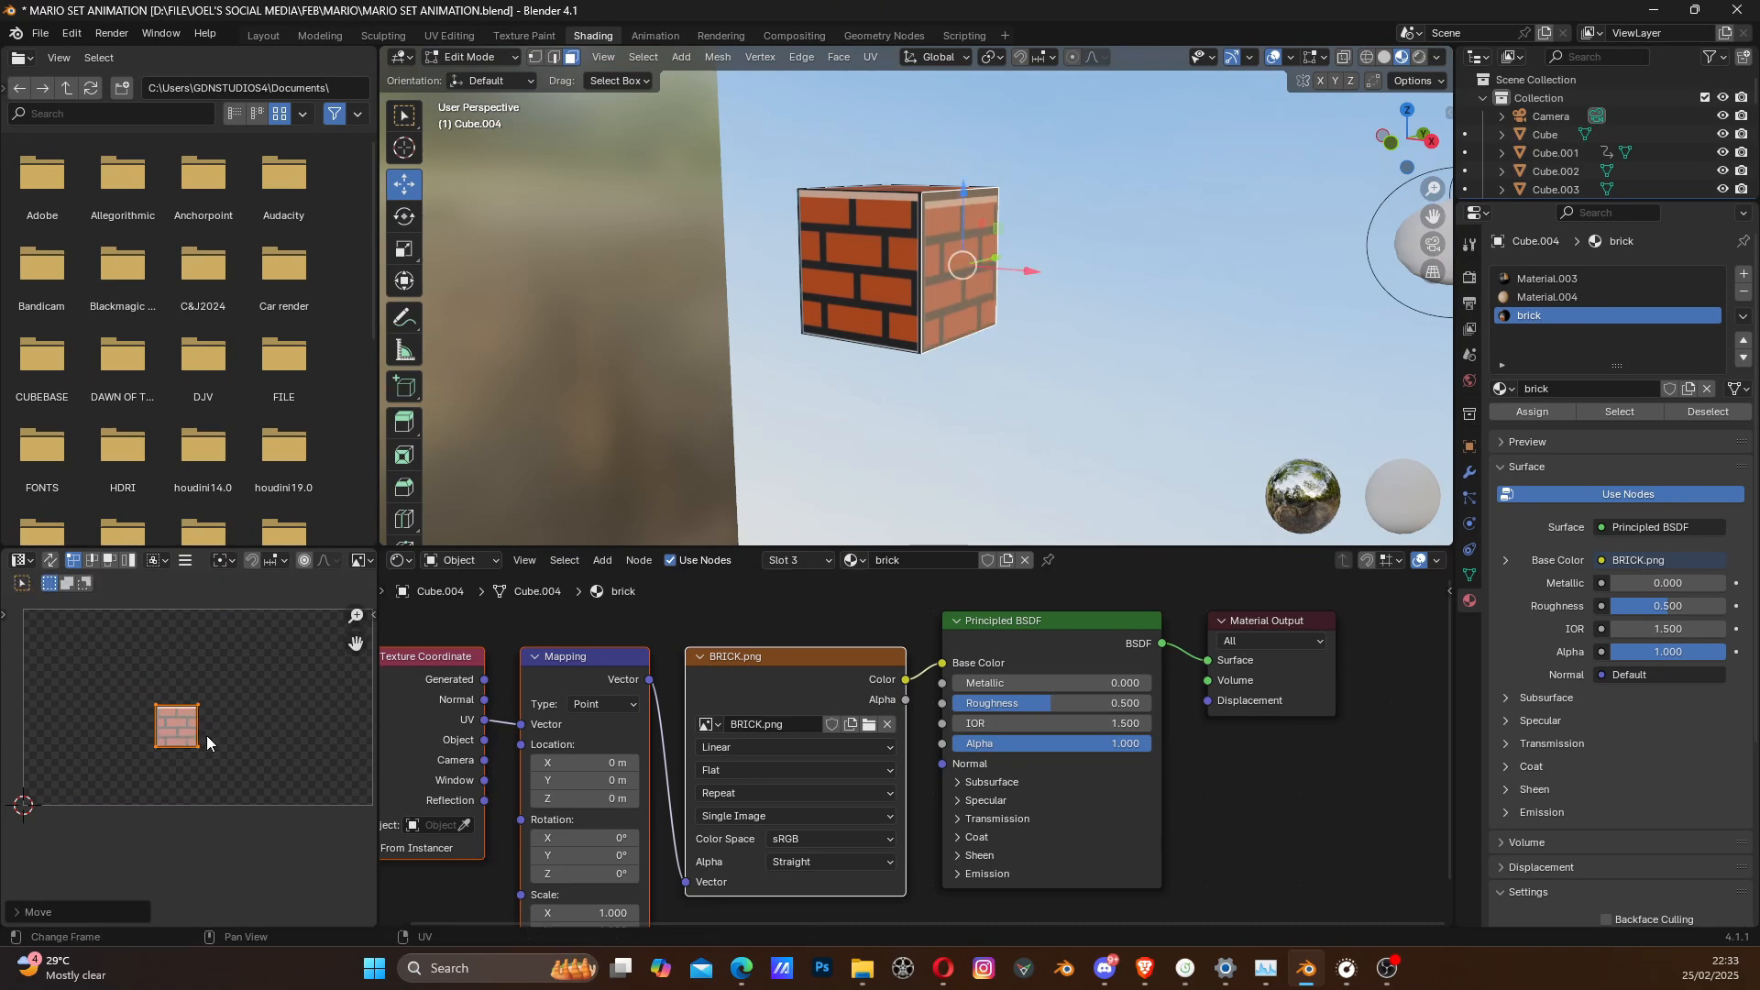
{"action": "middle_click_drag", "start_coordinate": [881, 421], "coordinate": [945, 414]}
{"action": "key", "text": "Tab"}
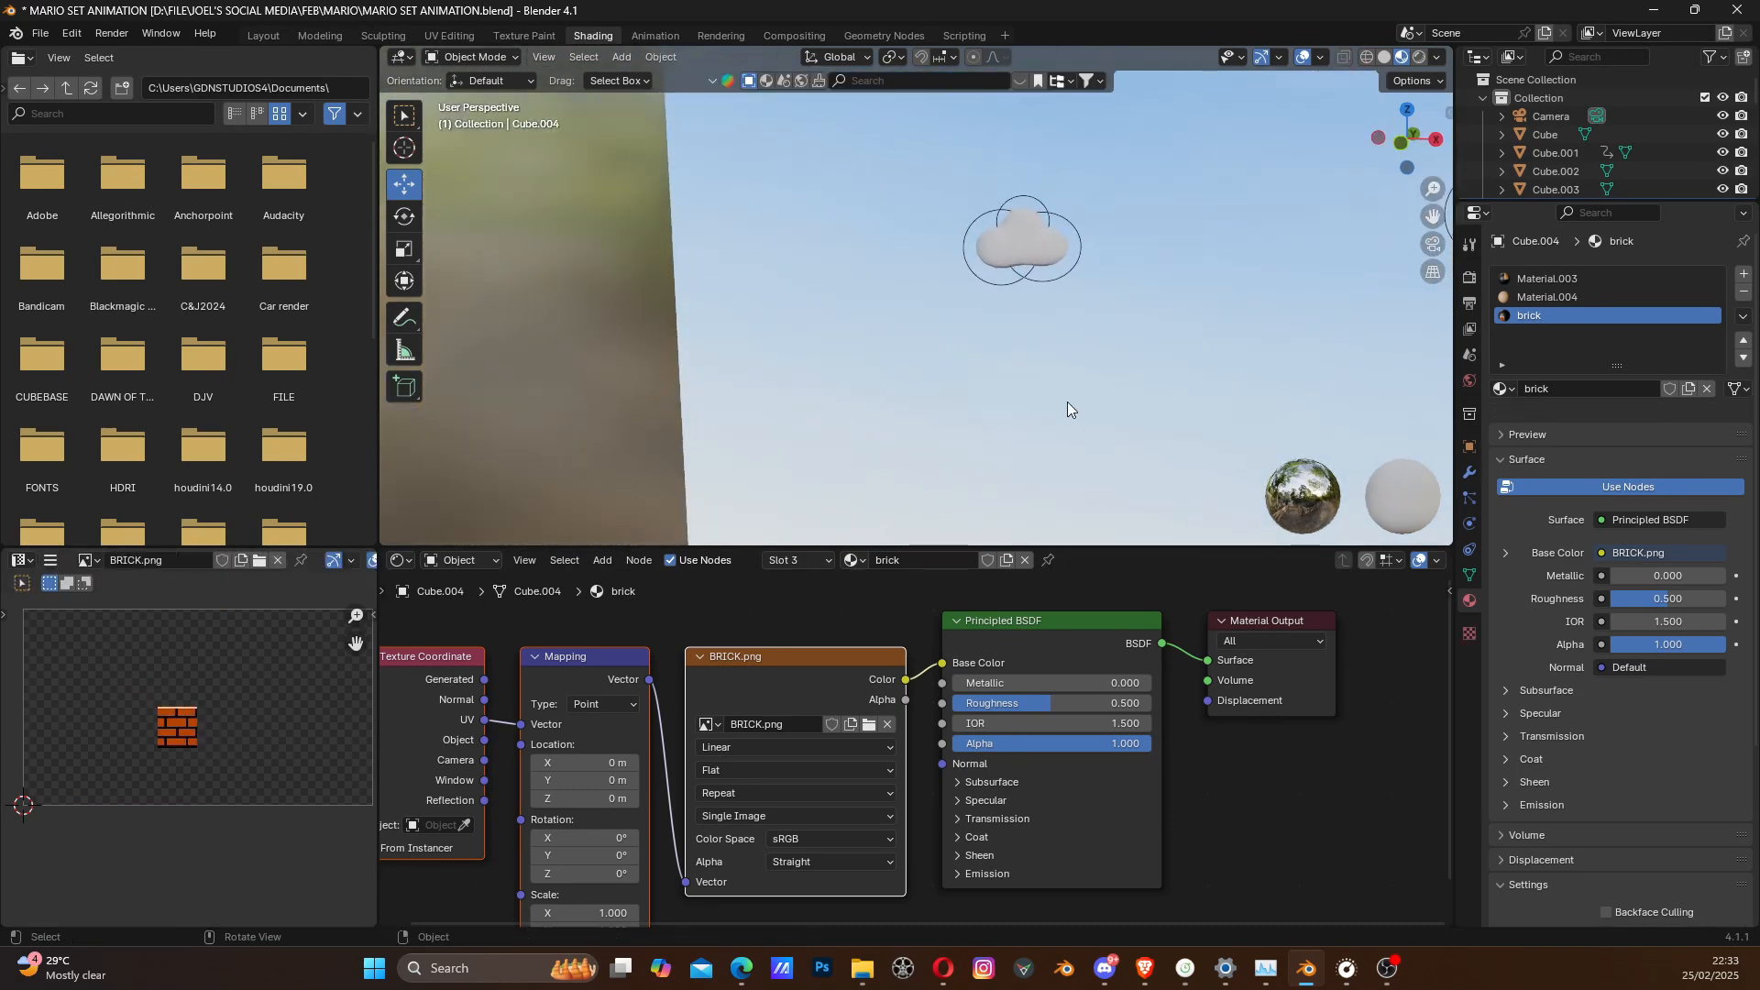
- Duplicate the brick block along X and place the copy between the question blocks, next to the one nearer the castle
{"action": "scroll", "coordinate": [1067, 402], "scroll_direction": "down", "scroll_amount": 4}
{"action": "middle_click_drag", "start_coordinate": [1146, 343], "coordinate": [951, 345]}
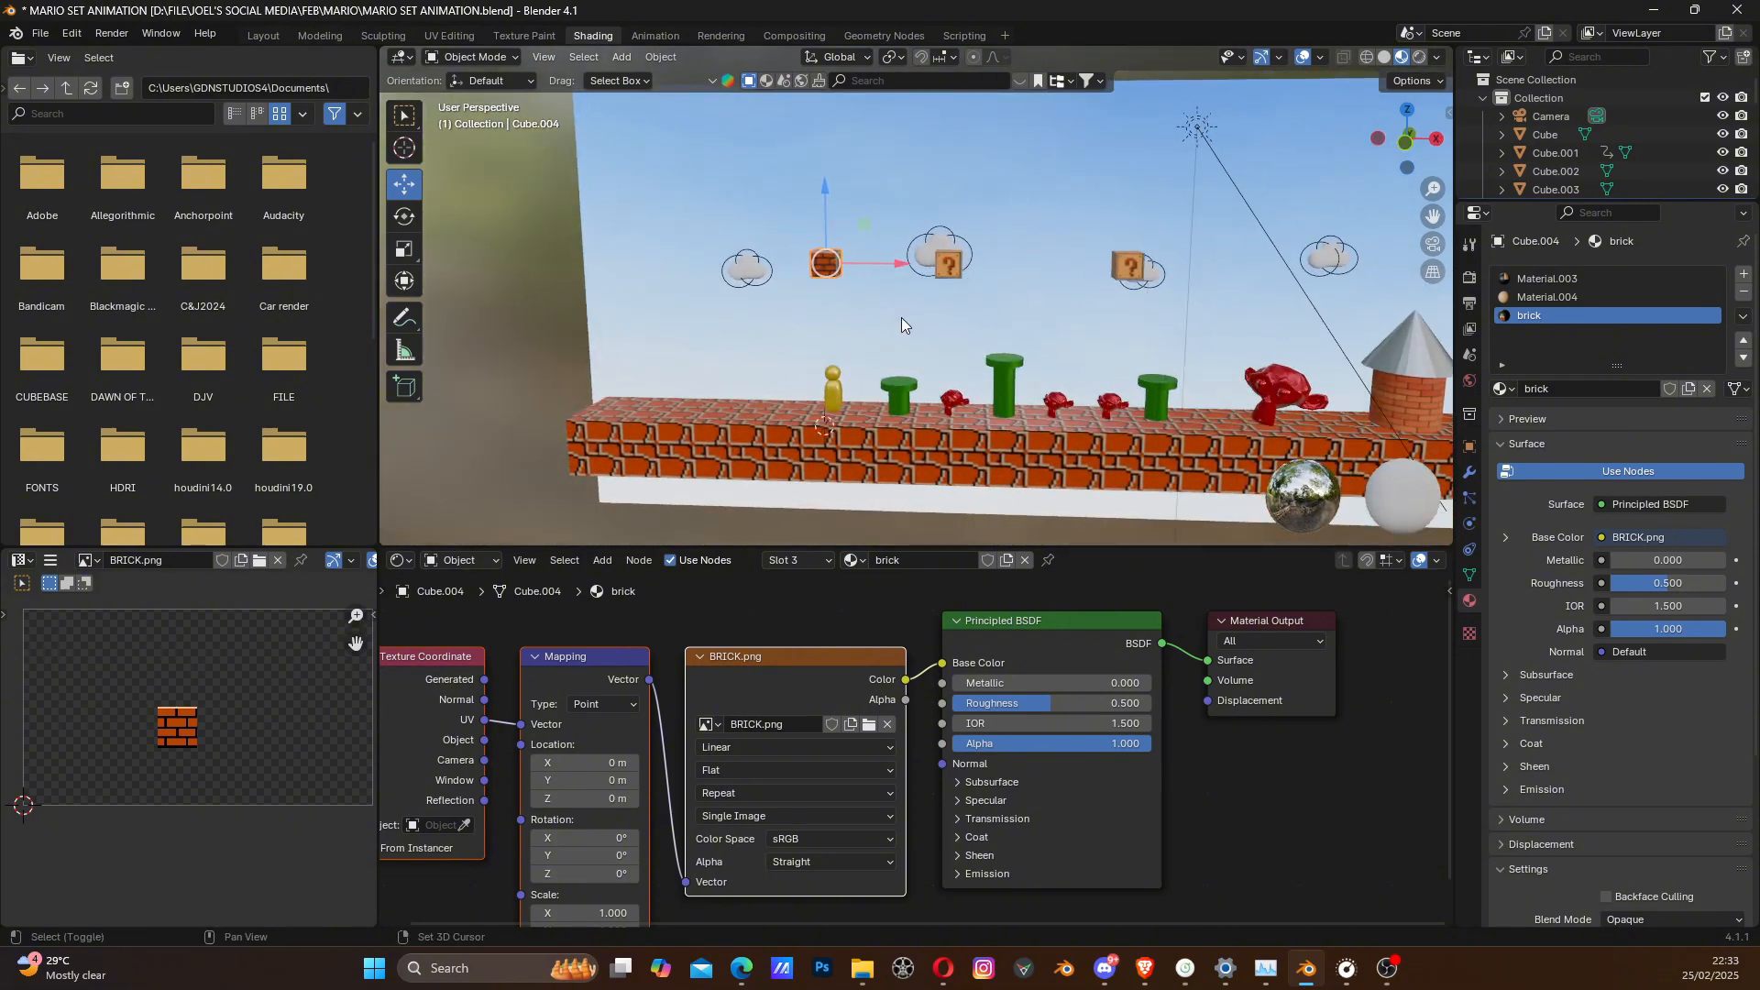
{"action": "key", "text": "shift+d"}
{"action": "key", "text": "z"}
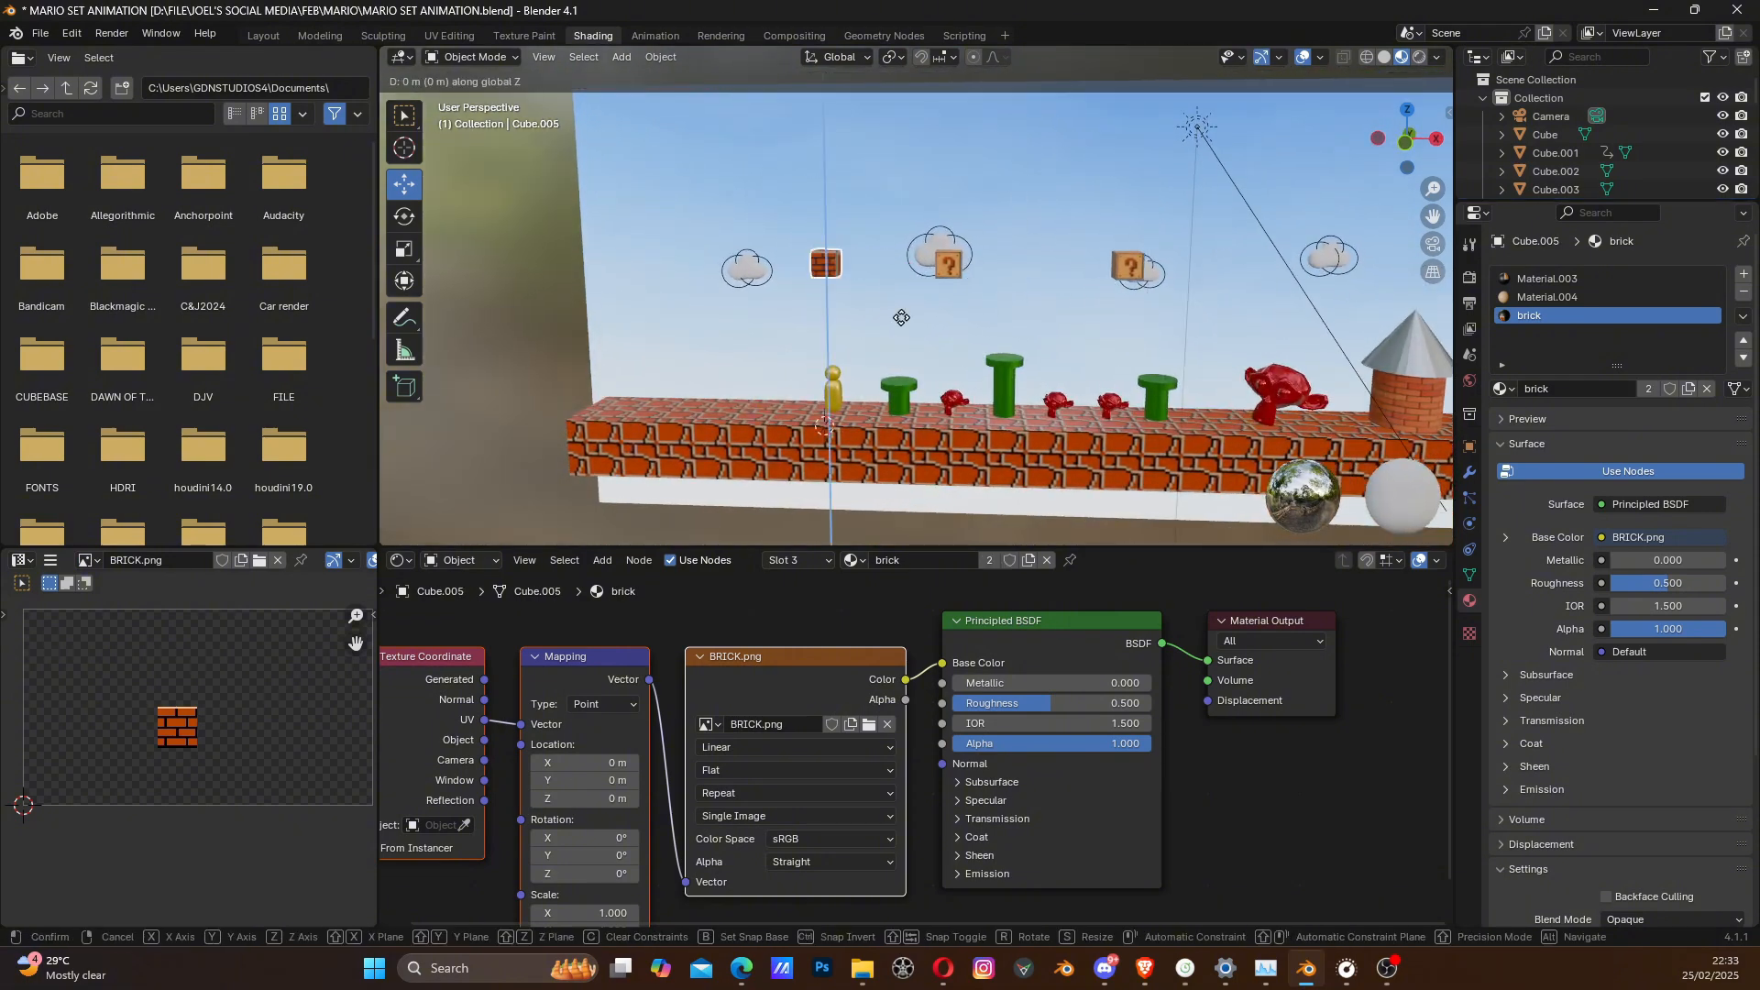
{"action": "key", "text": "x"}
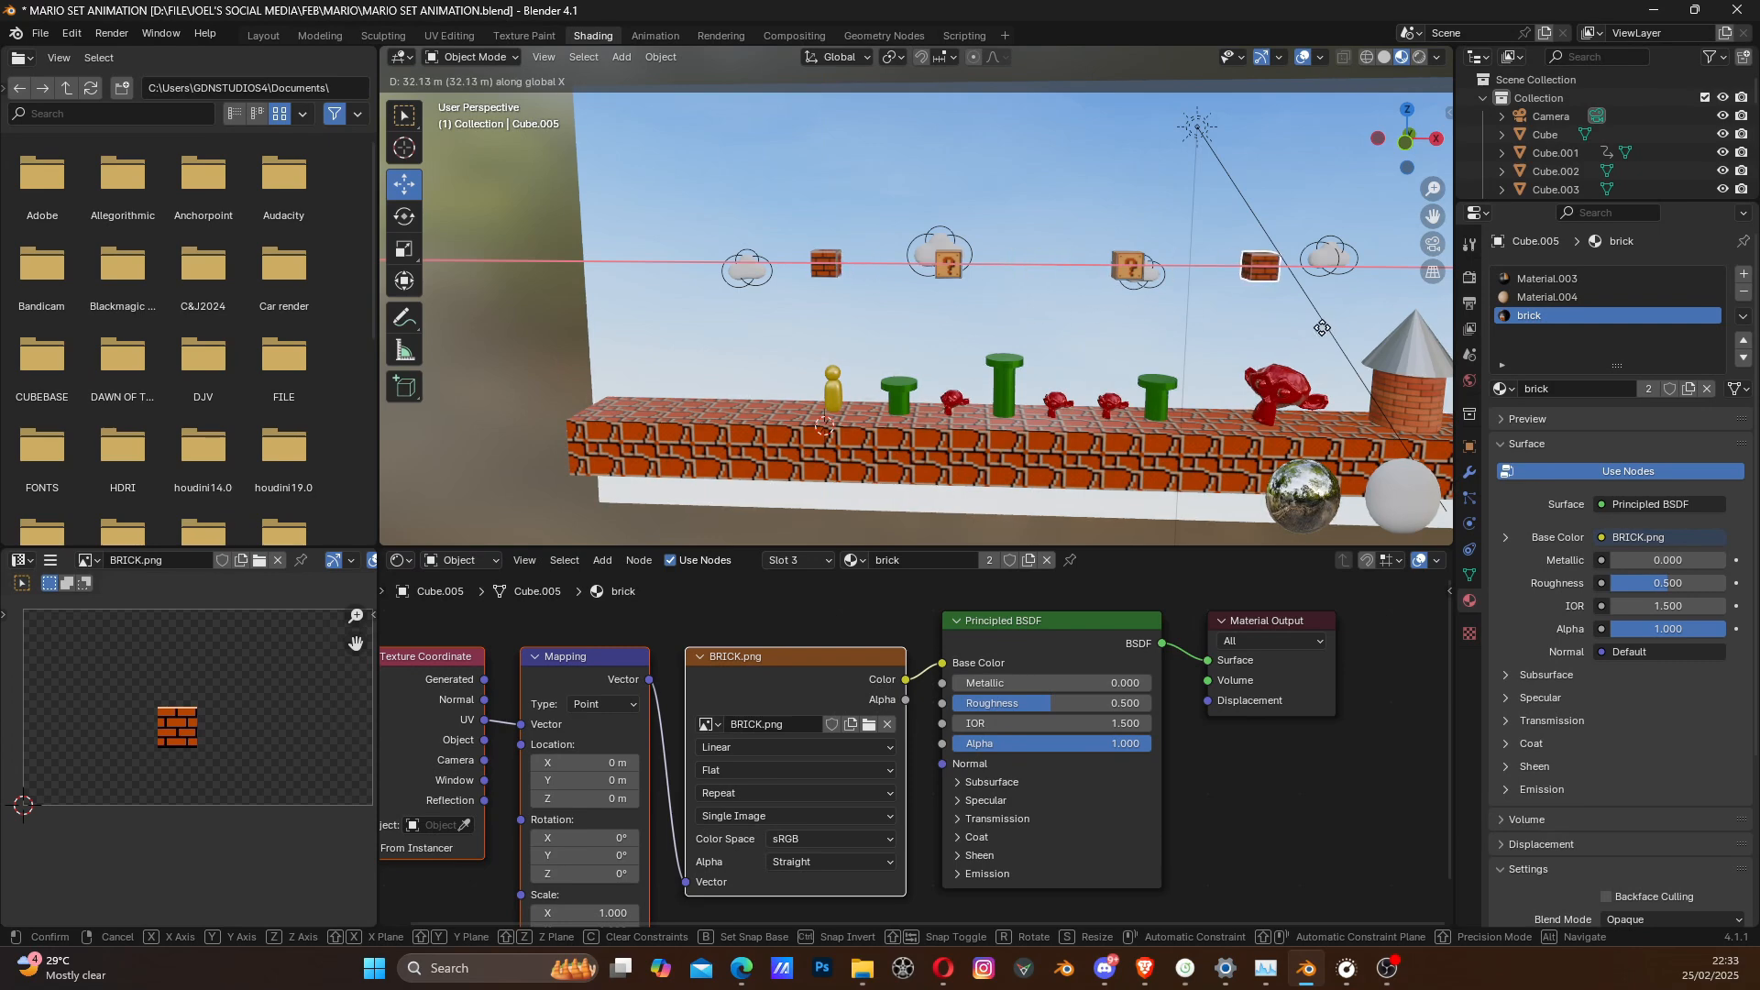
{"action": "left_click", "coordinate": [1141, 321]}
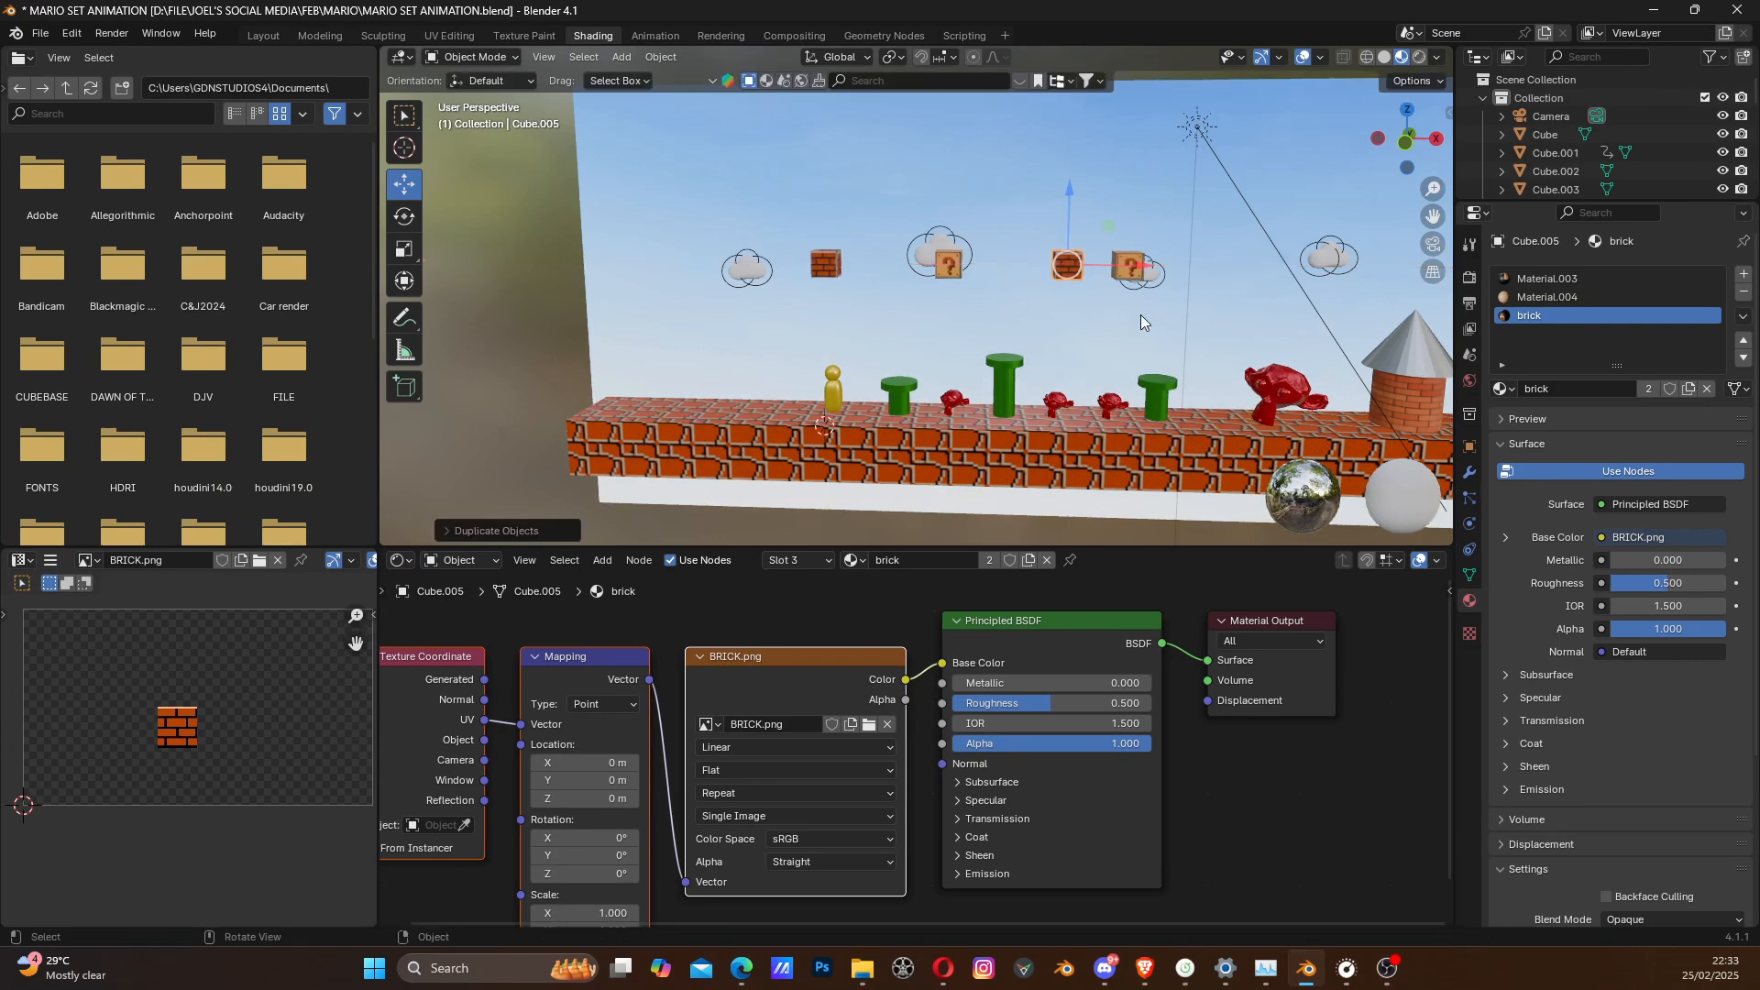
- Duplicate the new brick block about -2 m along X so the two bricks sit side by side
{"action": "middle_click_drag", "start_coordinate": [1142, 304], "coordinate": [1060, 328]}
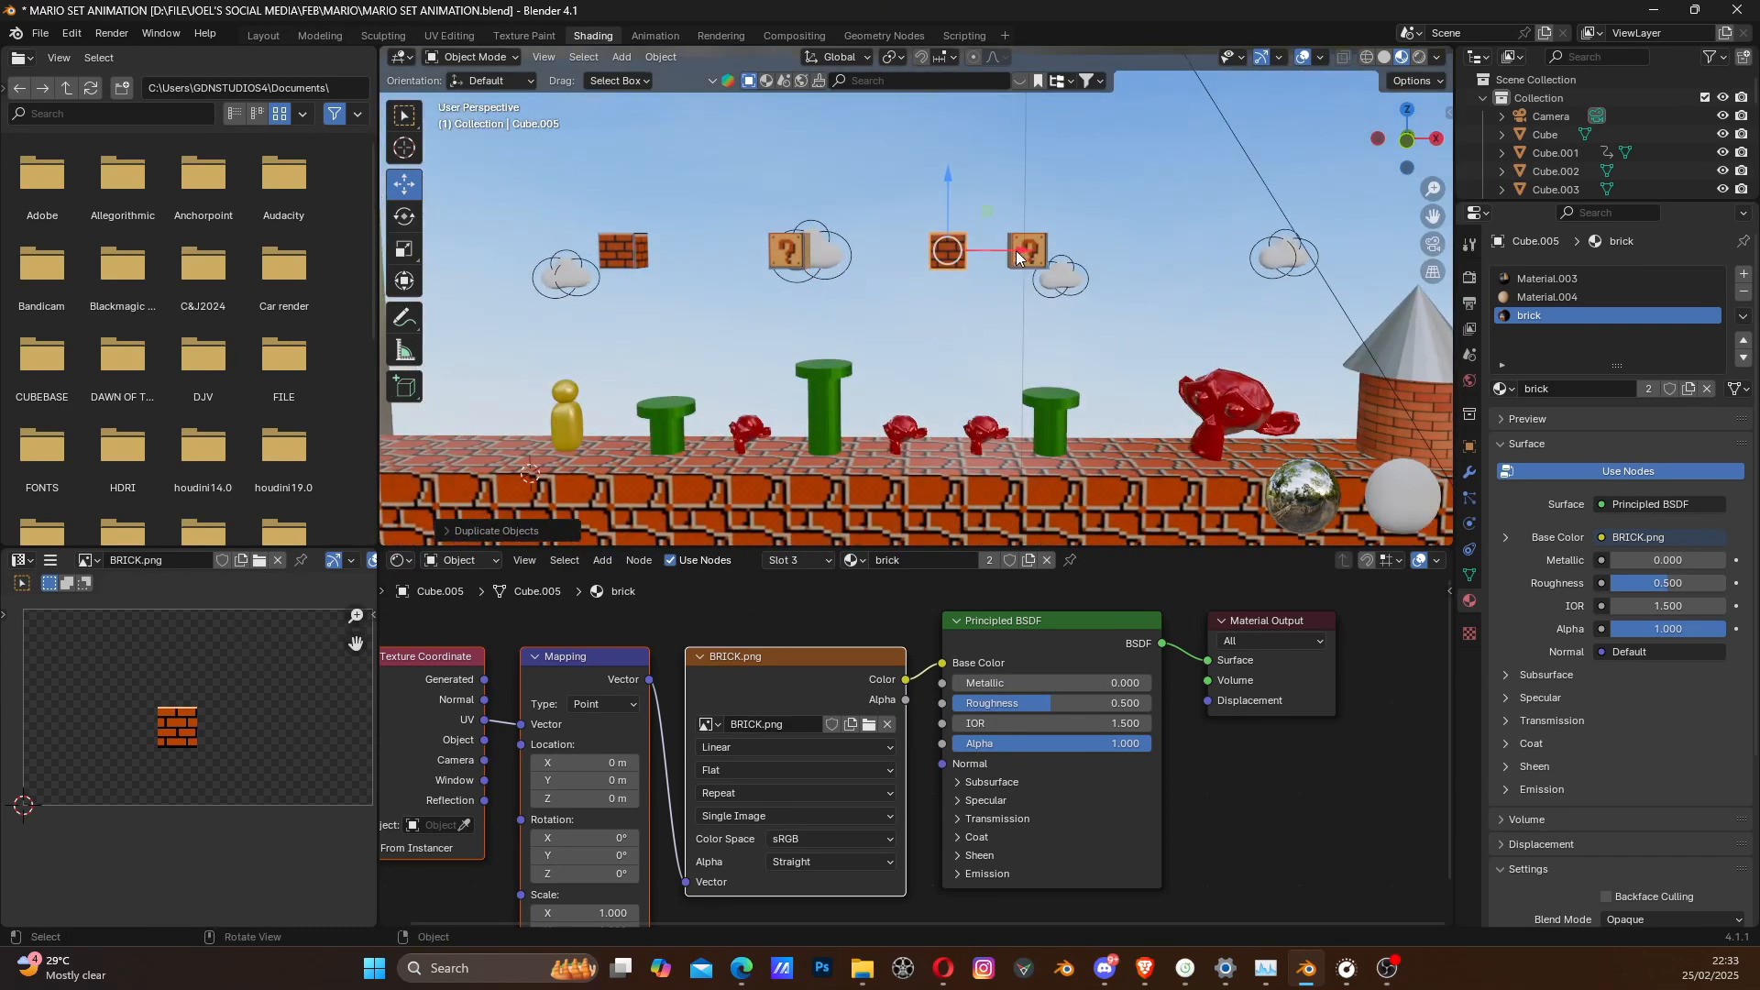
{"action": "scroll", "coordinate": [1014, 258], "scroll_direction": "up", "scroll_amount": 5}
{"action": "middle_click_drag", "start_coordinate": [1025, 240], "coordinate": [915, 275], "text": "shift"}
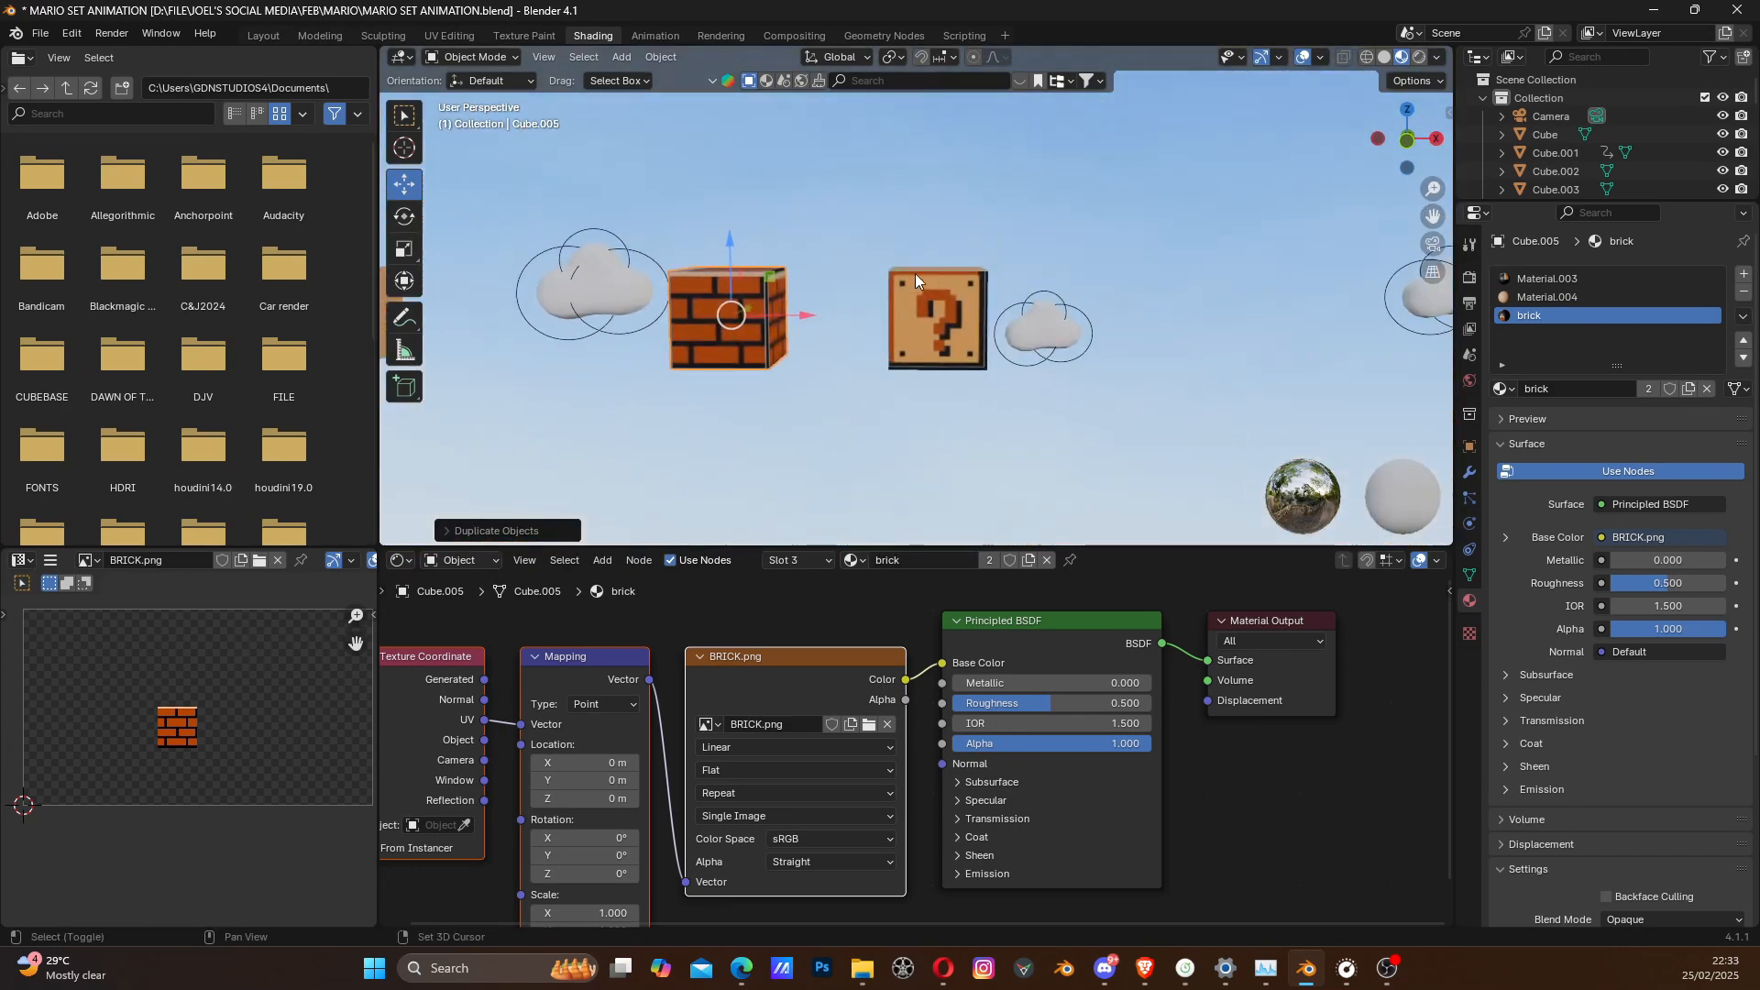
{"action": "key", "text": "shift+d"}
{"action": "key", "text": "x"}
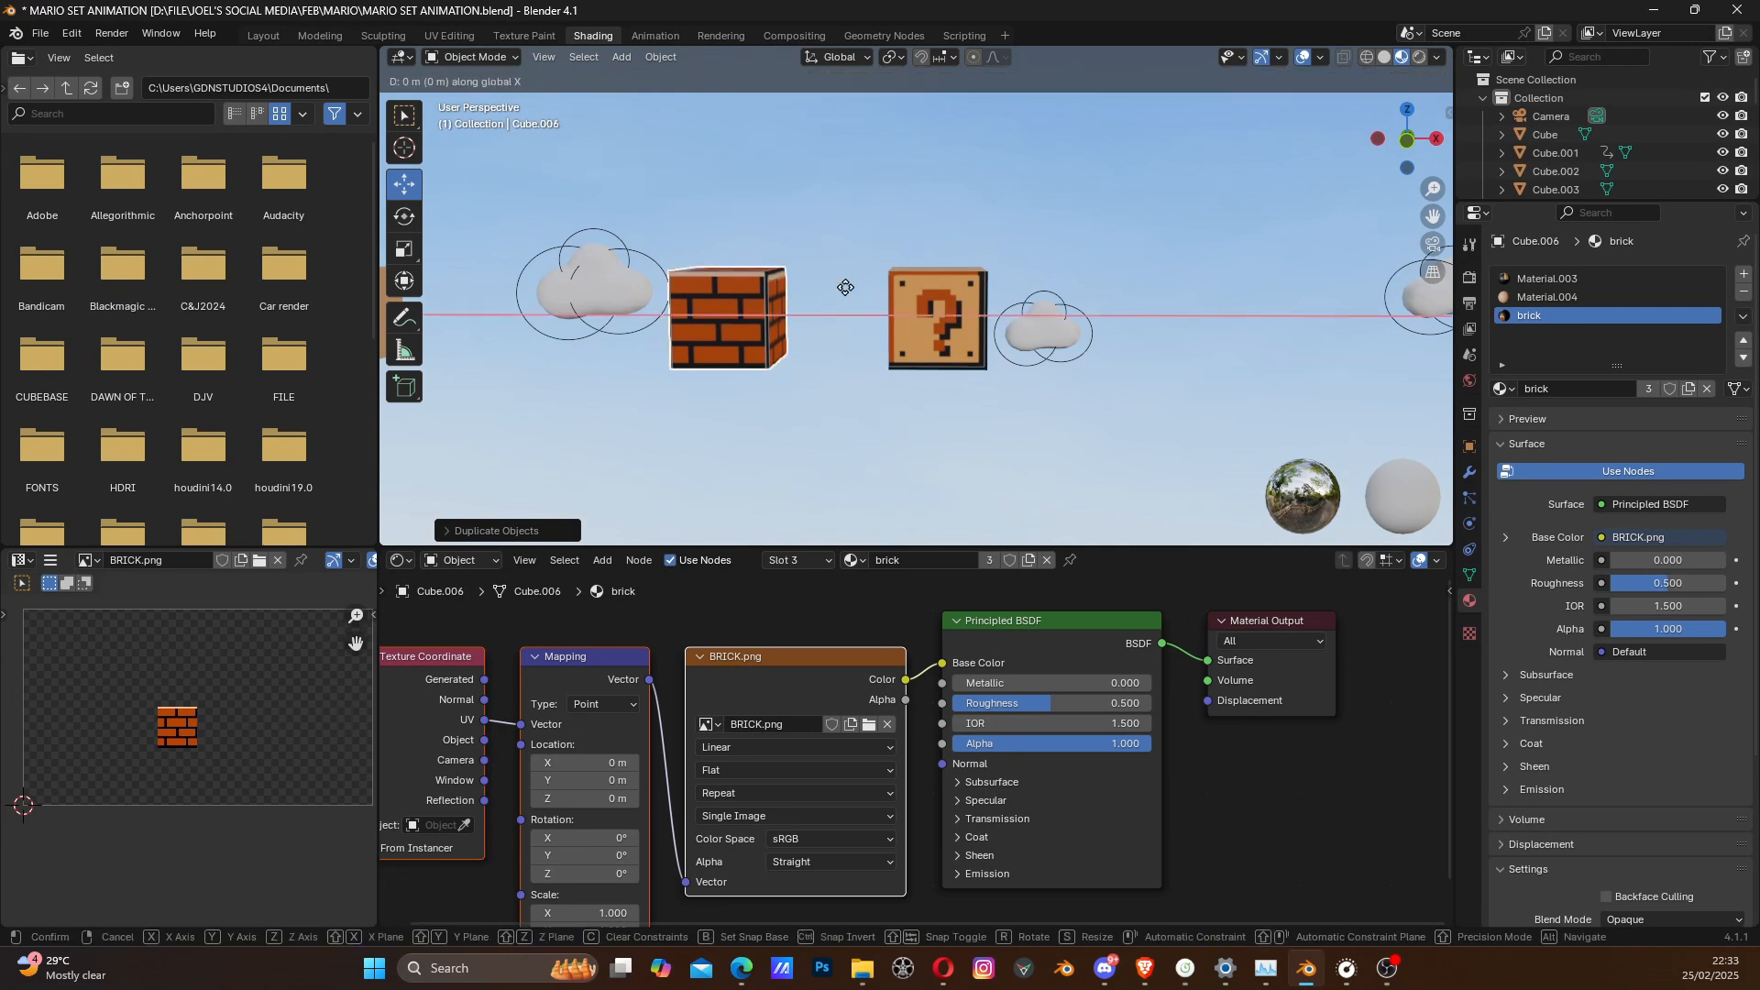
{"action": "left_click", "coordinate": [754, 298]}
- Examine the spacing between the brick pair and the neighbouring question block nearer the castle
{"action": "scroll", "coordinate": [785, 361], "scroll_direction": "down", "scroll_amount": 8}
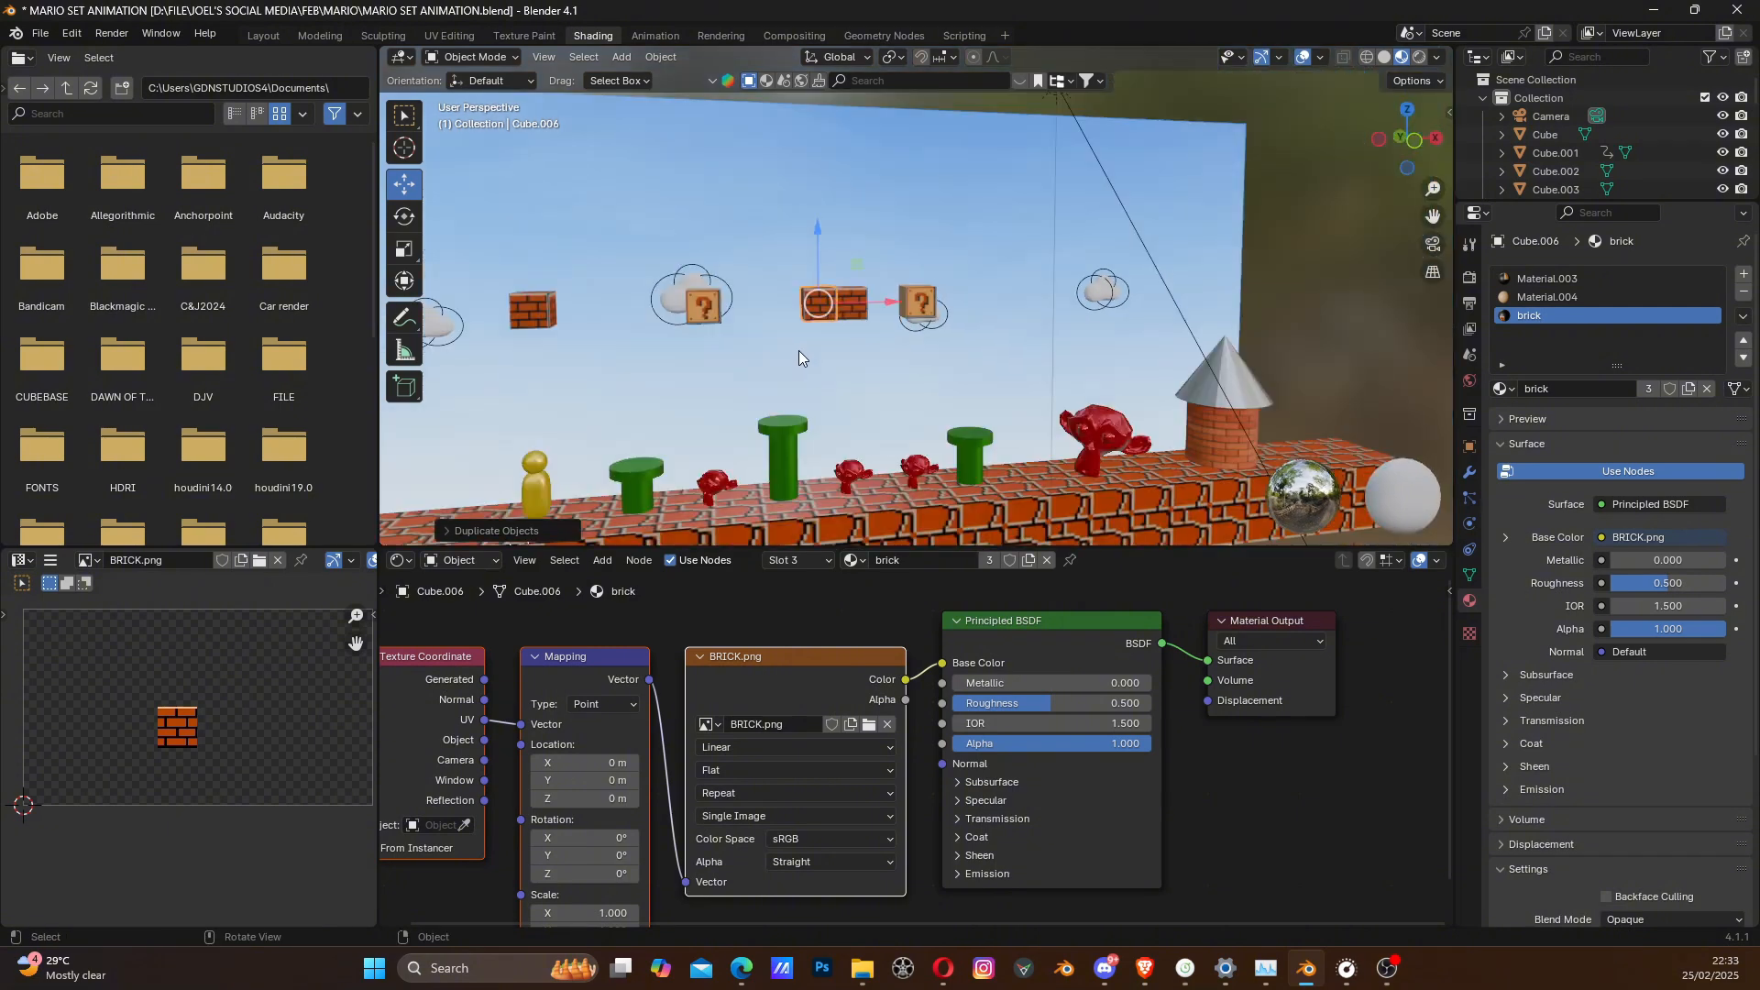
{"action": "scroll", "coordinate": [807, 344], "scroll_direction": "up", "scroll_amount": 4}
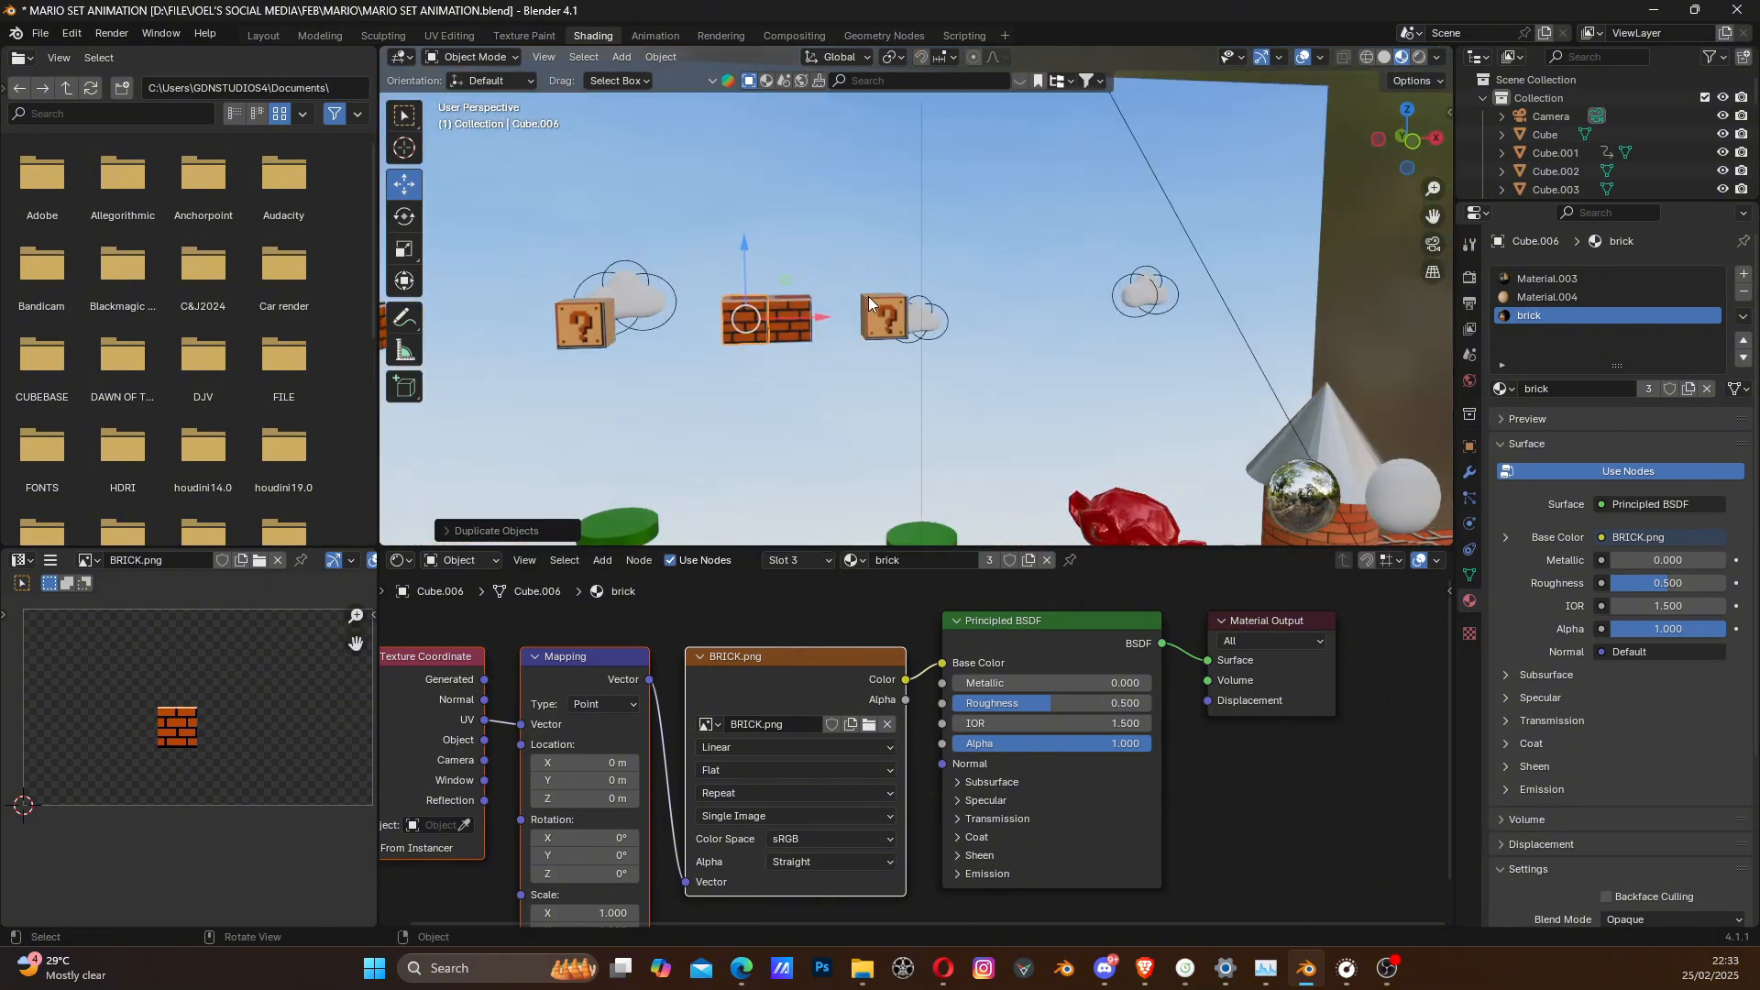
{"action": "left_click", "coordinate": [867, 295]}
{"action": "scroll", "coordinate": [869, 350], "scroll_direction": "down", "scroll_amount": 3}
{"action": "scroll", "coordinate": [866, 346], "scroll_direction": "up", "scroll_amount": 6}
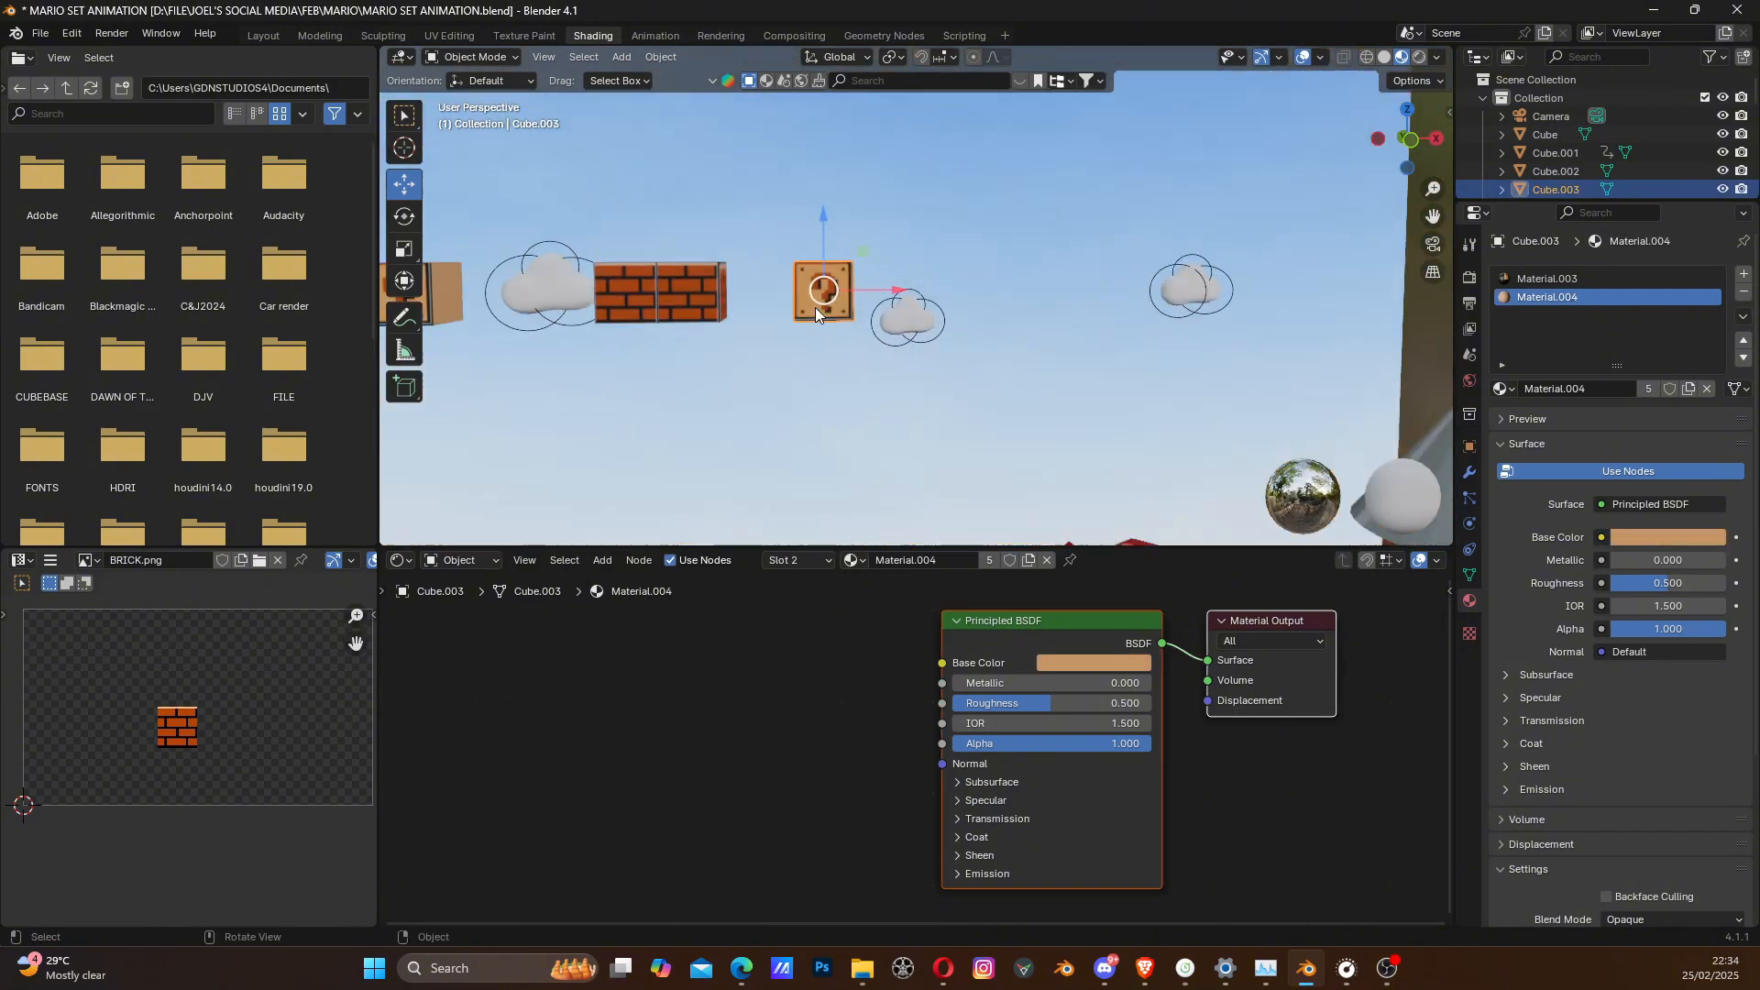
{"action": "scroll", "coordinate": [675, 316], "scroll_direction": "up", "scroll_amount": 2}
{"action": "middle_click_drag", "start_coordinate": [666, 316], "coordinate": [882, 339], "text": "shift"}
{"action": "scroll", "coordinate": [882, 339], "scroll_direction": "up", "scroll_amount": 1}
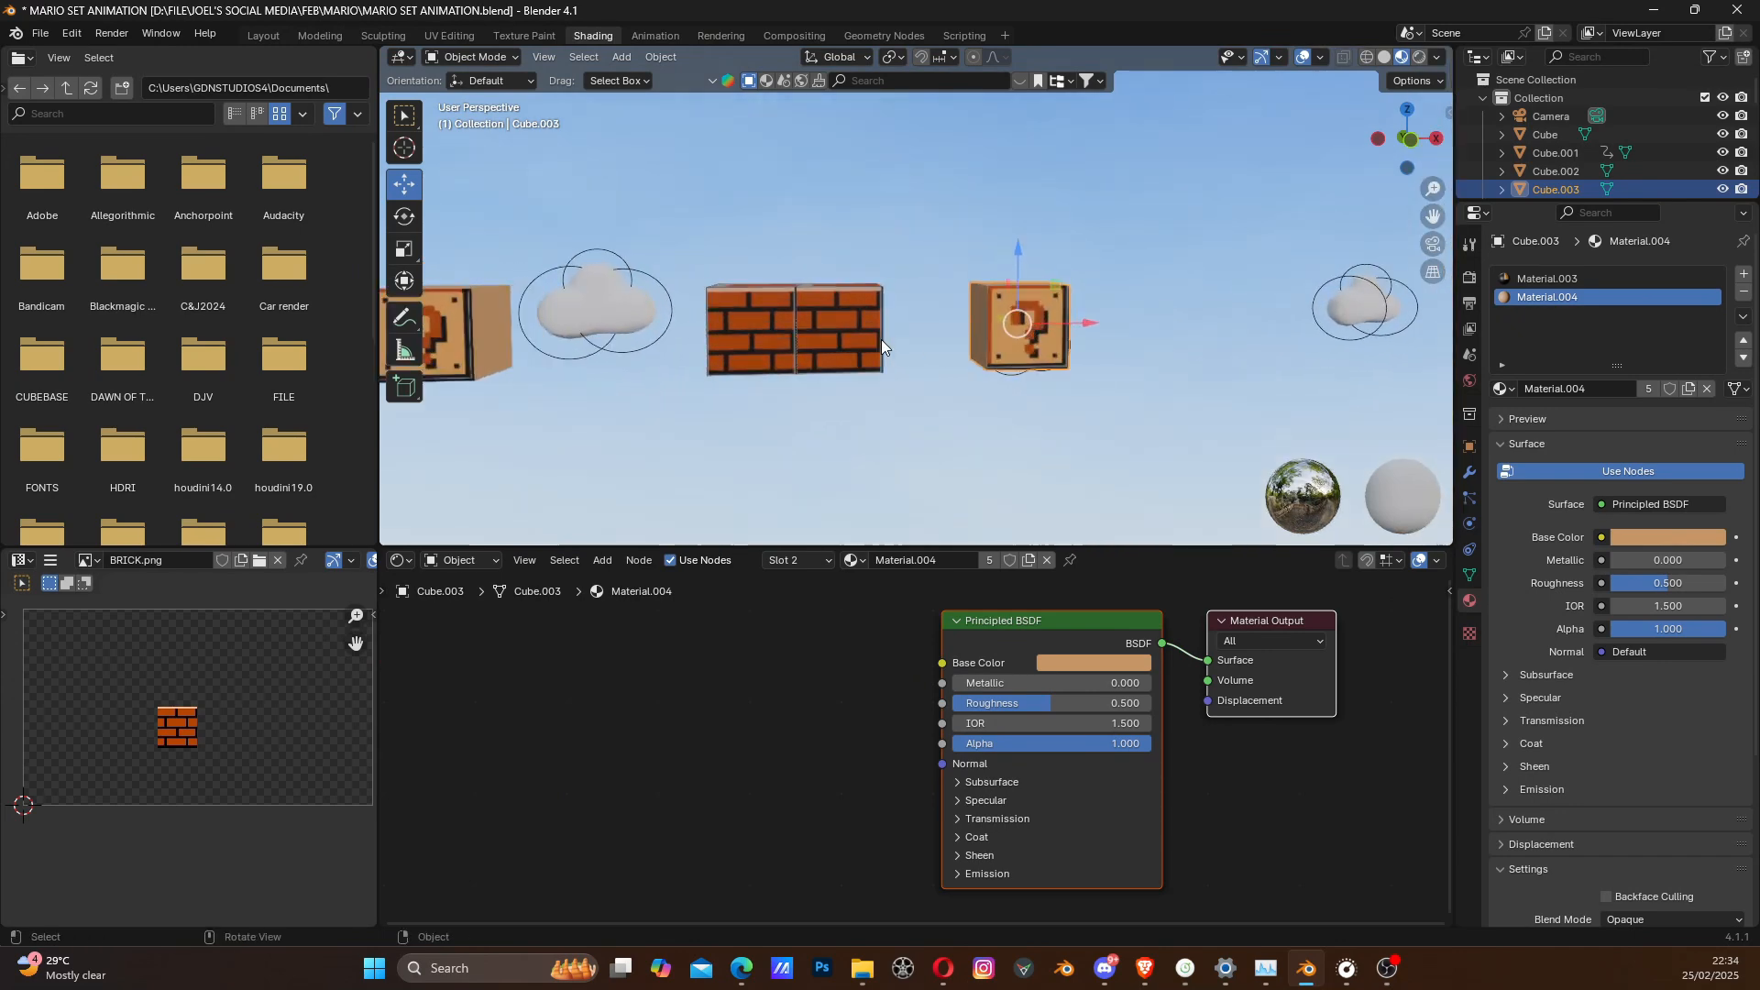
{"action": "scroll", "coordinate": [882, 340], "scroll_direction": "up", "scroll_amount": 3}
{"action": "middle_click_drag", "start_coordinate": [768, 365], "coordinate": [828, 343], "text": "shift"}
- Lower the single brick block above the yellow character slightly along Z
{"action": "scroll", "coordinate": [857, 333], "scroll_direction": "down", "scroll_amount": 2}
{"action": "scroll", "coordinate": [854, 333], "scroll_direction": "down", "scroll_amount": 5}
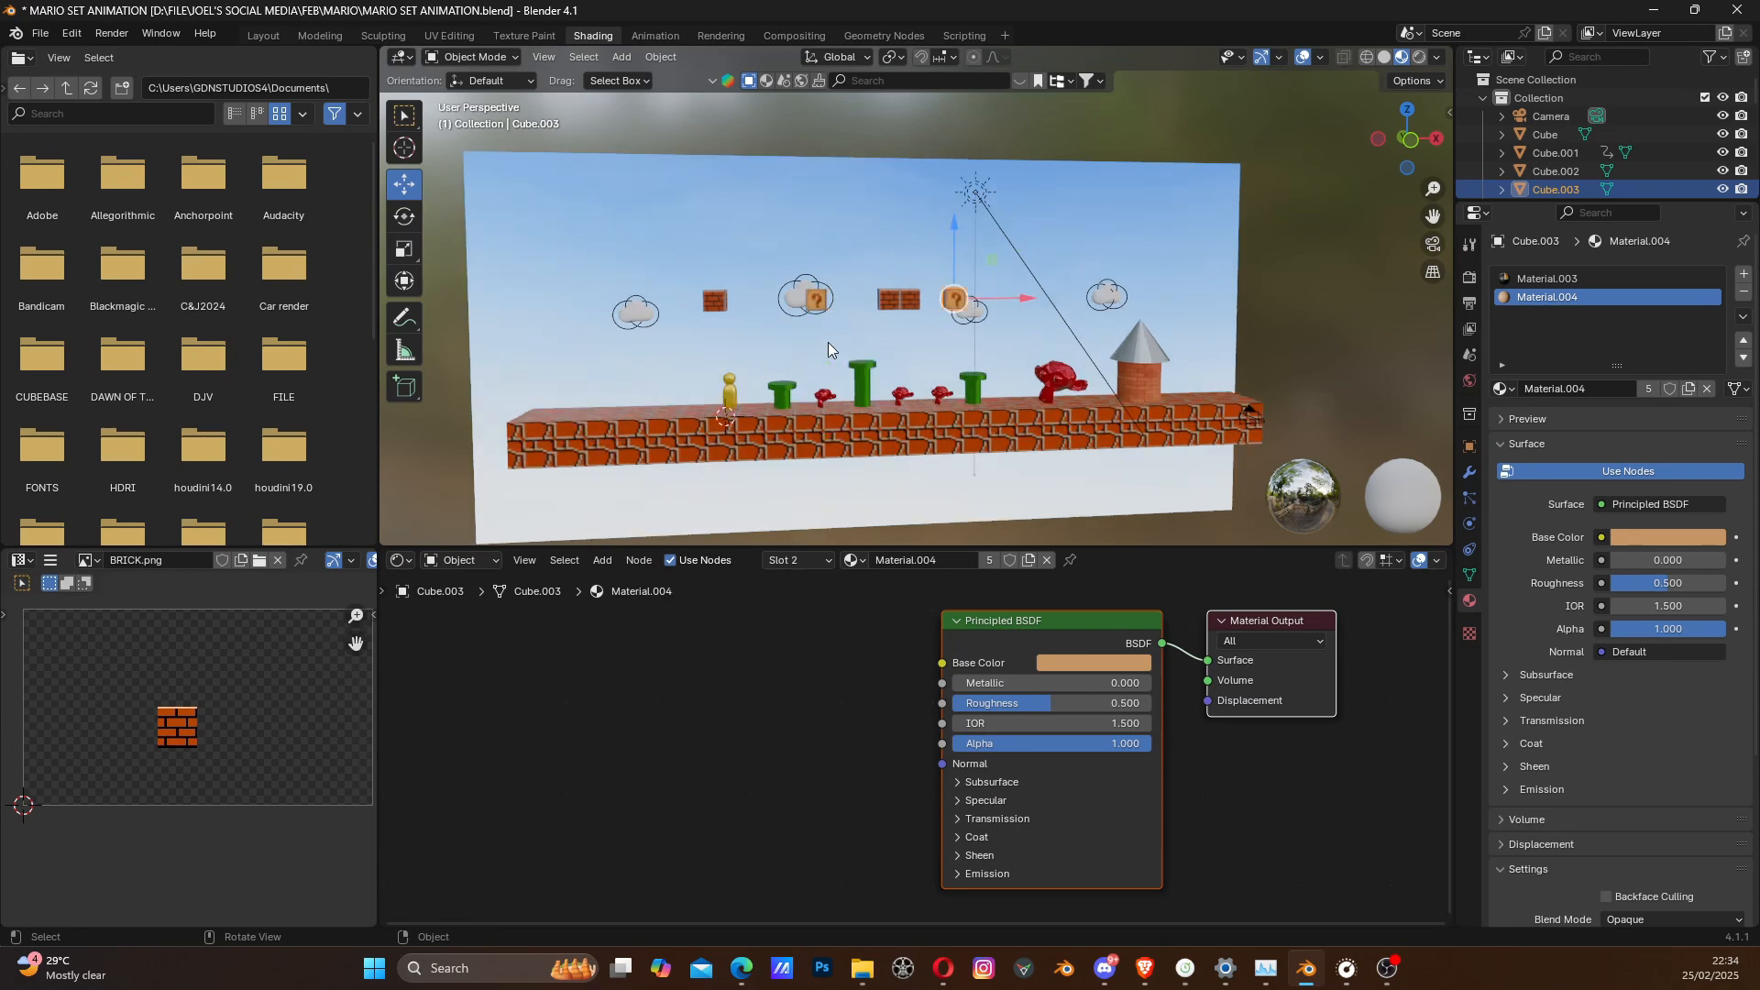
{"action": "left_click", "coordinate": [714, 298]}
{"action": "left_click_drag", "start_coordinate": [711, 222], "coordinate": [713, 251]}
- Move the question block nearest the castle along X until it is above the large red monkey head, and lower it slightly
{"action": "scroll", "coordinate": [1067, 355], "scroll_direction": "up", "scroll_amount": 3}
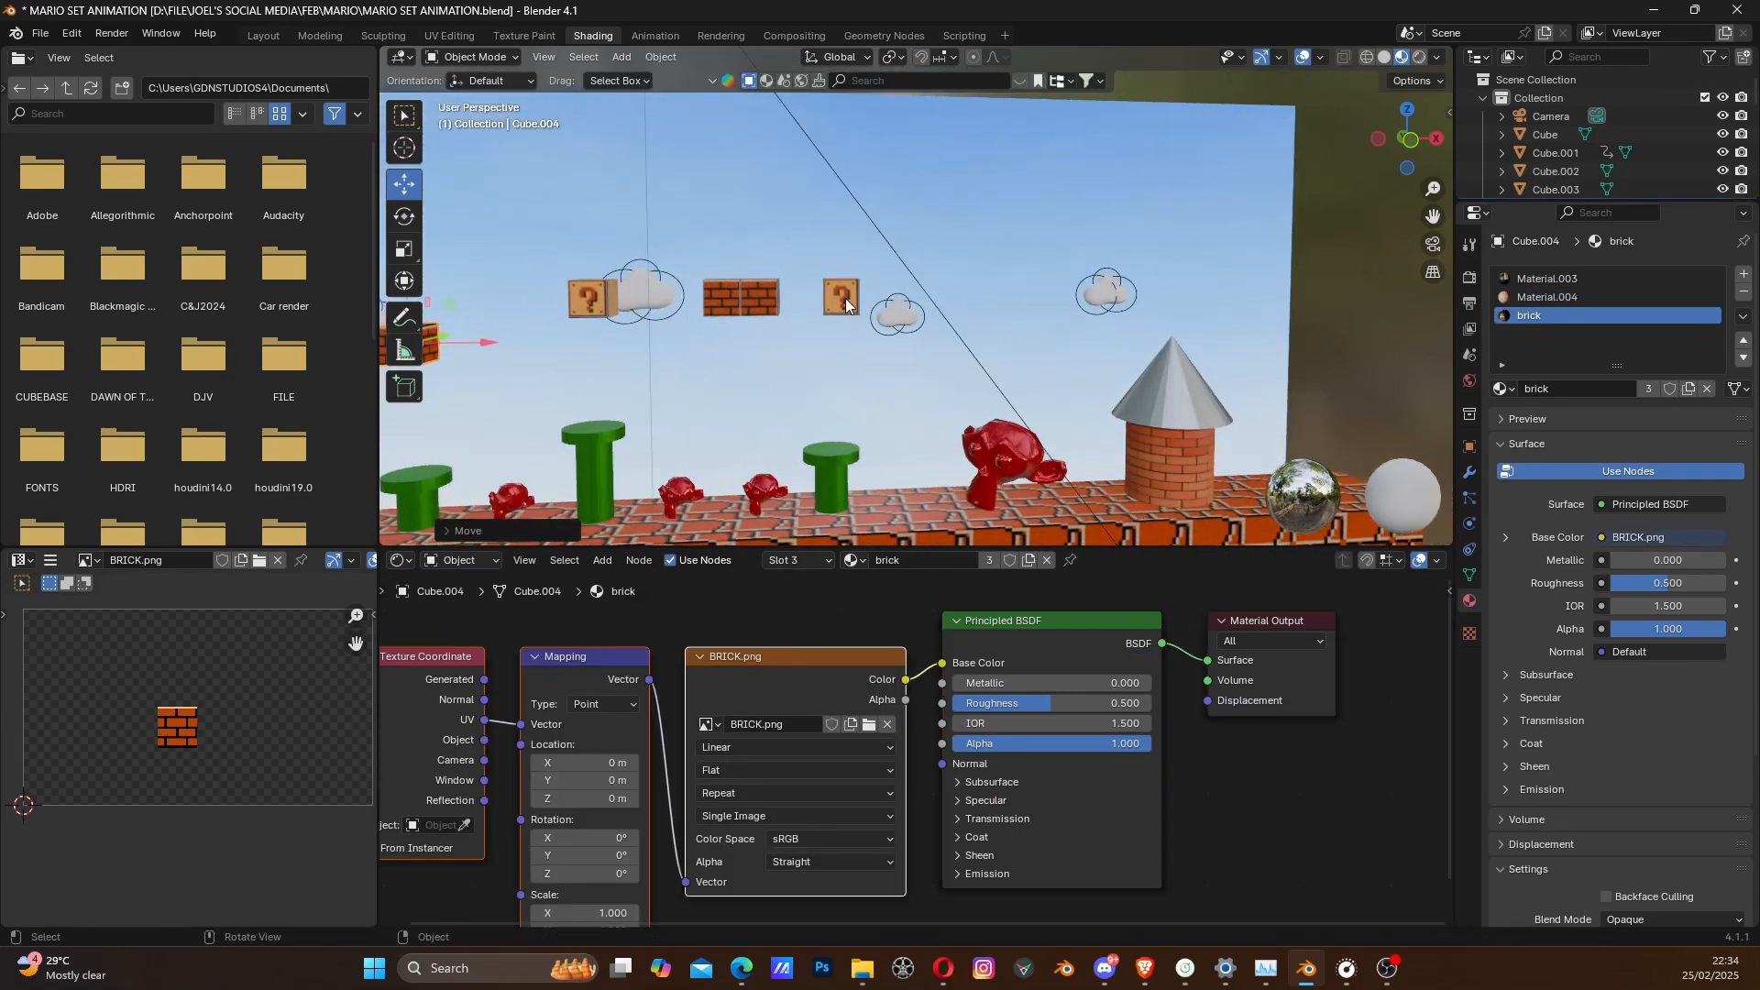
{"action": "left_click", "coordinate": [848, 305]}
{"action": "key", "text": "g"}
{"action": "key", "text": "x"}
{"action": "left_click", "coordinate": [975, 234]}
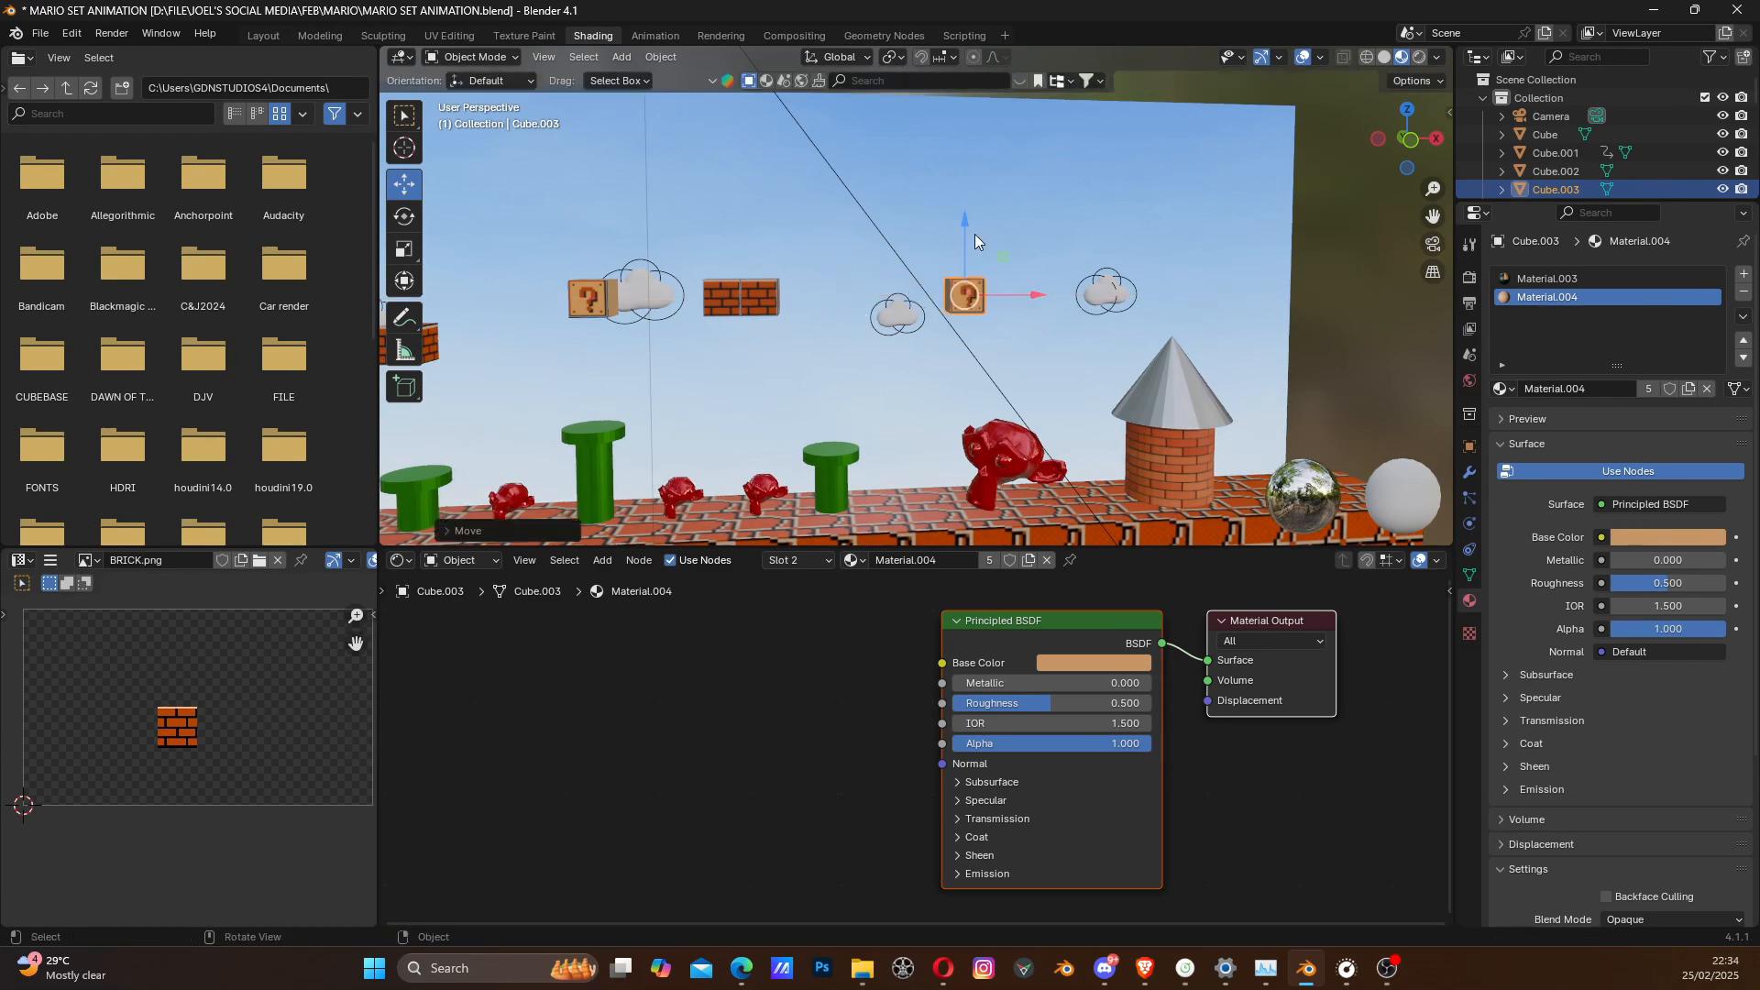
{"action": "left_click_drag", "start_coordinate": [966, 222], "coordinate": [965, 239]}
- Check the set through the camera, return to the free view and save the file
{"action": "scroll", "coordinate": [841, 354], "scroll_direction": "down", "scroll_amount": 3}
{"action": "middle_click_drag", "start_coordinate": [819, 358], "coordinate": [869, 337], "text": "shift"}
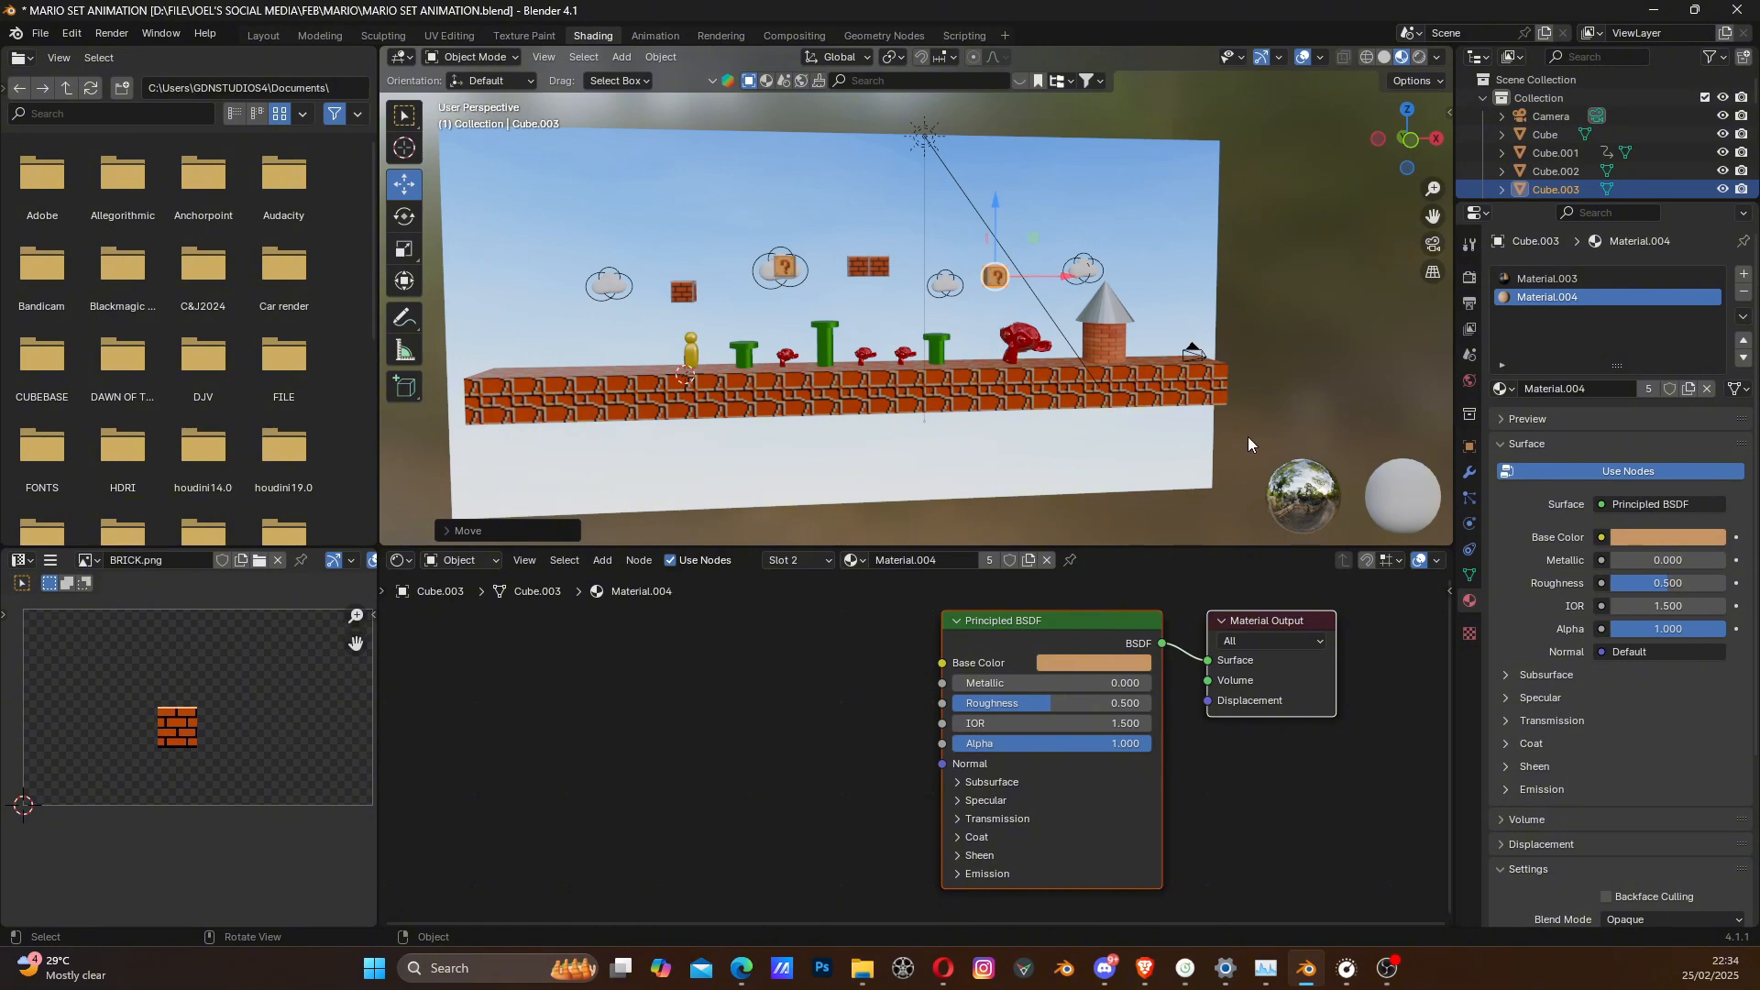
{"action": "left_click", "coordinate": [1434, 245]}
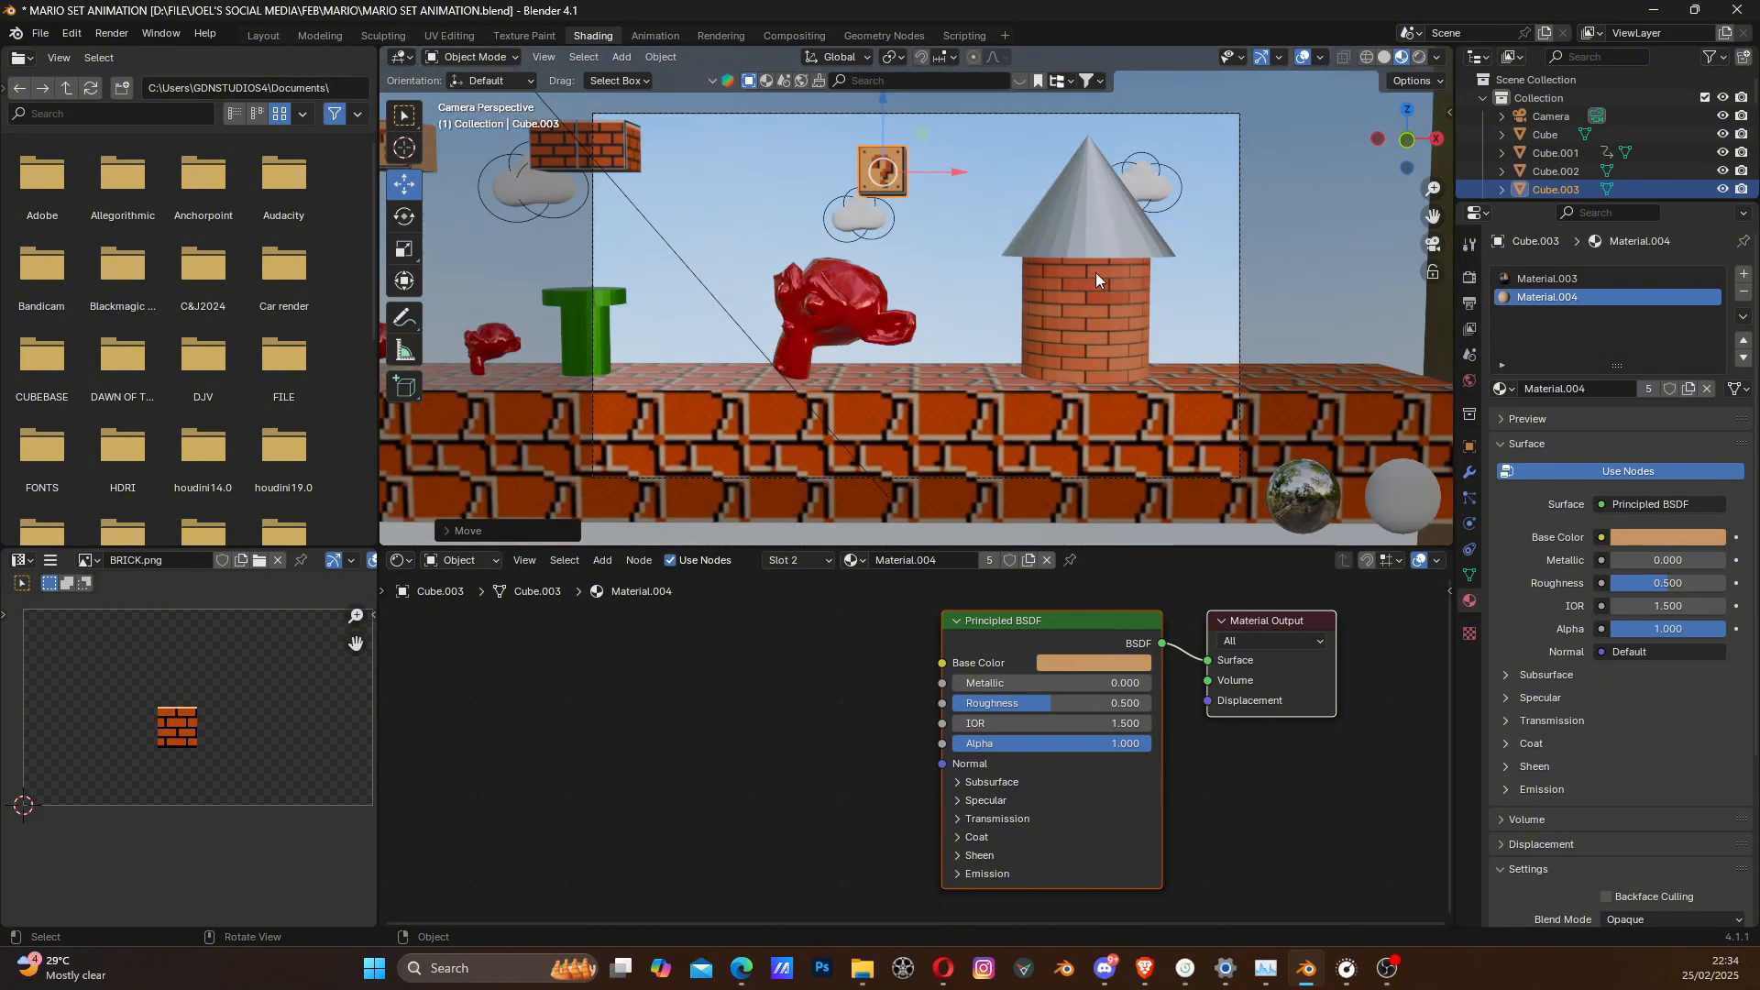
{"action": "left_click", "coordinate": [1434, 245]}
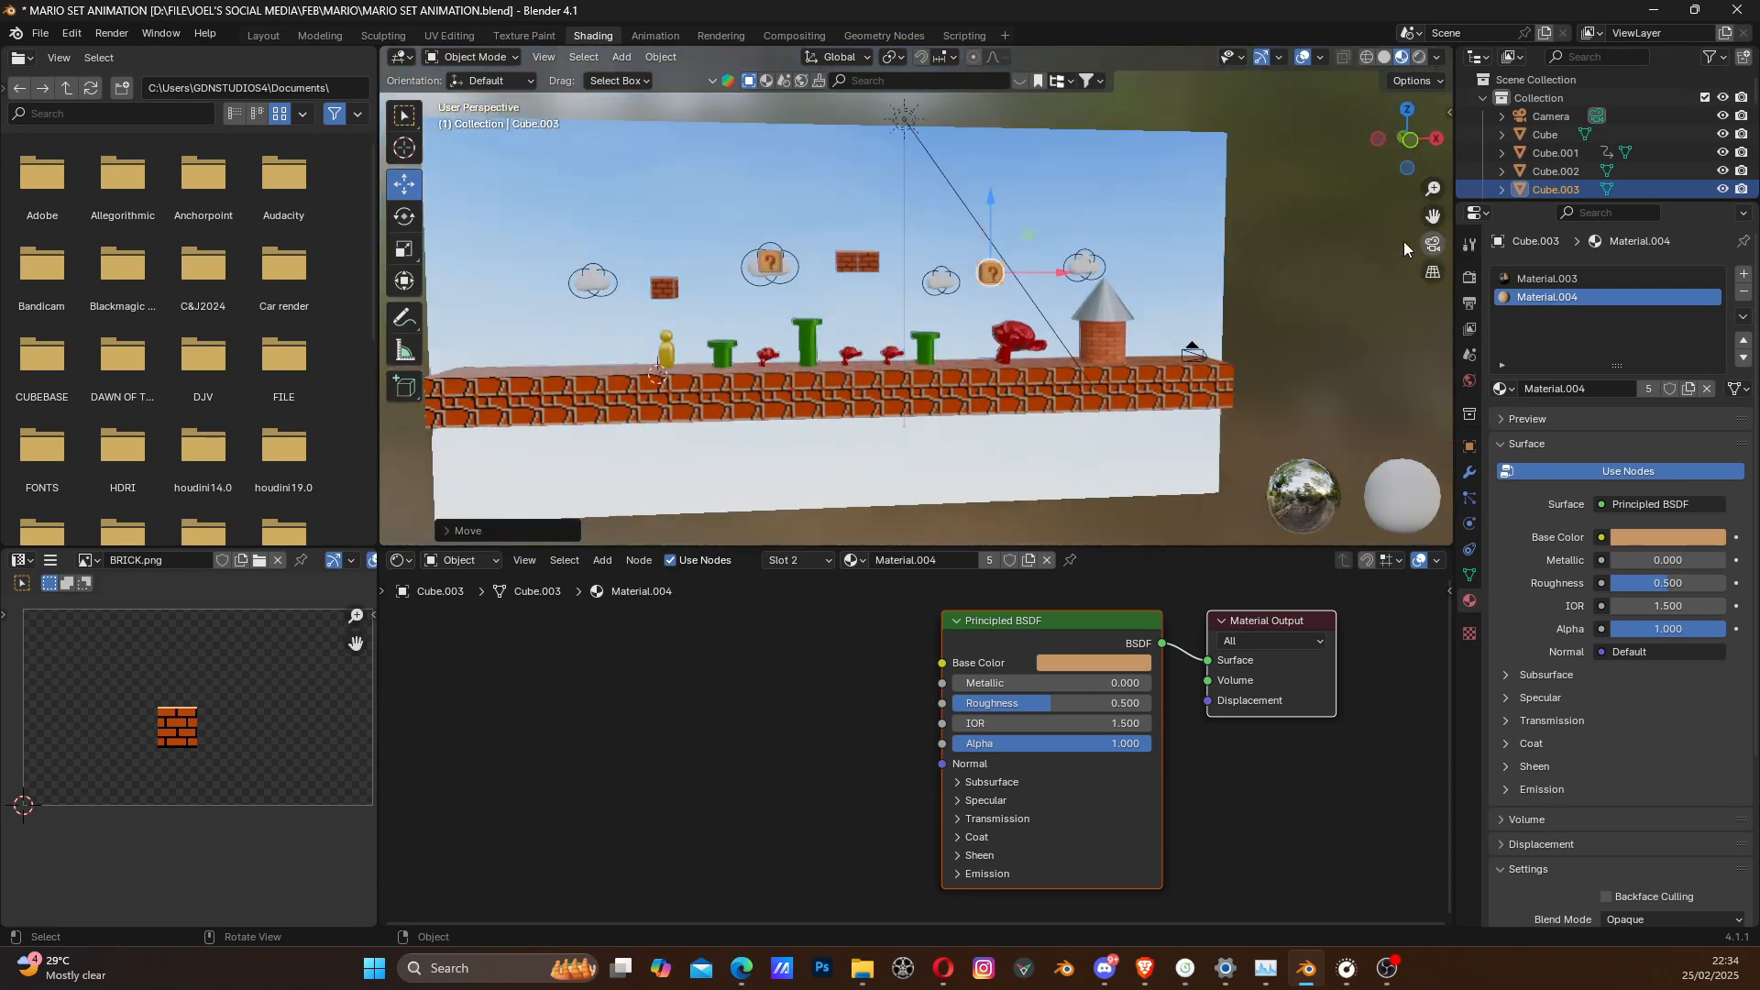
{"action": "key", "text": "ctrl+s"}
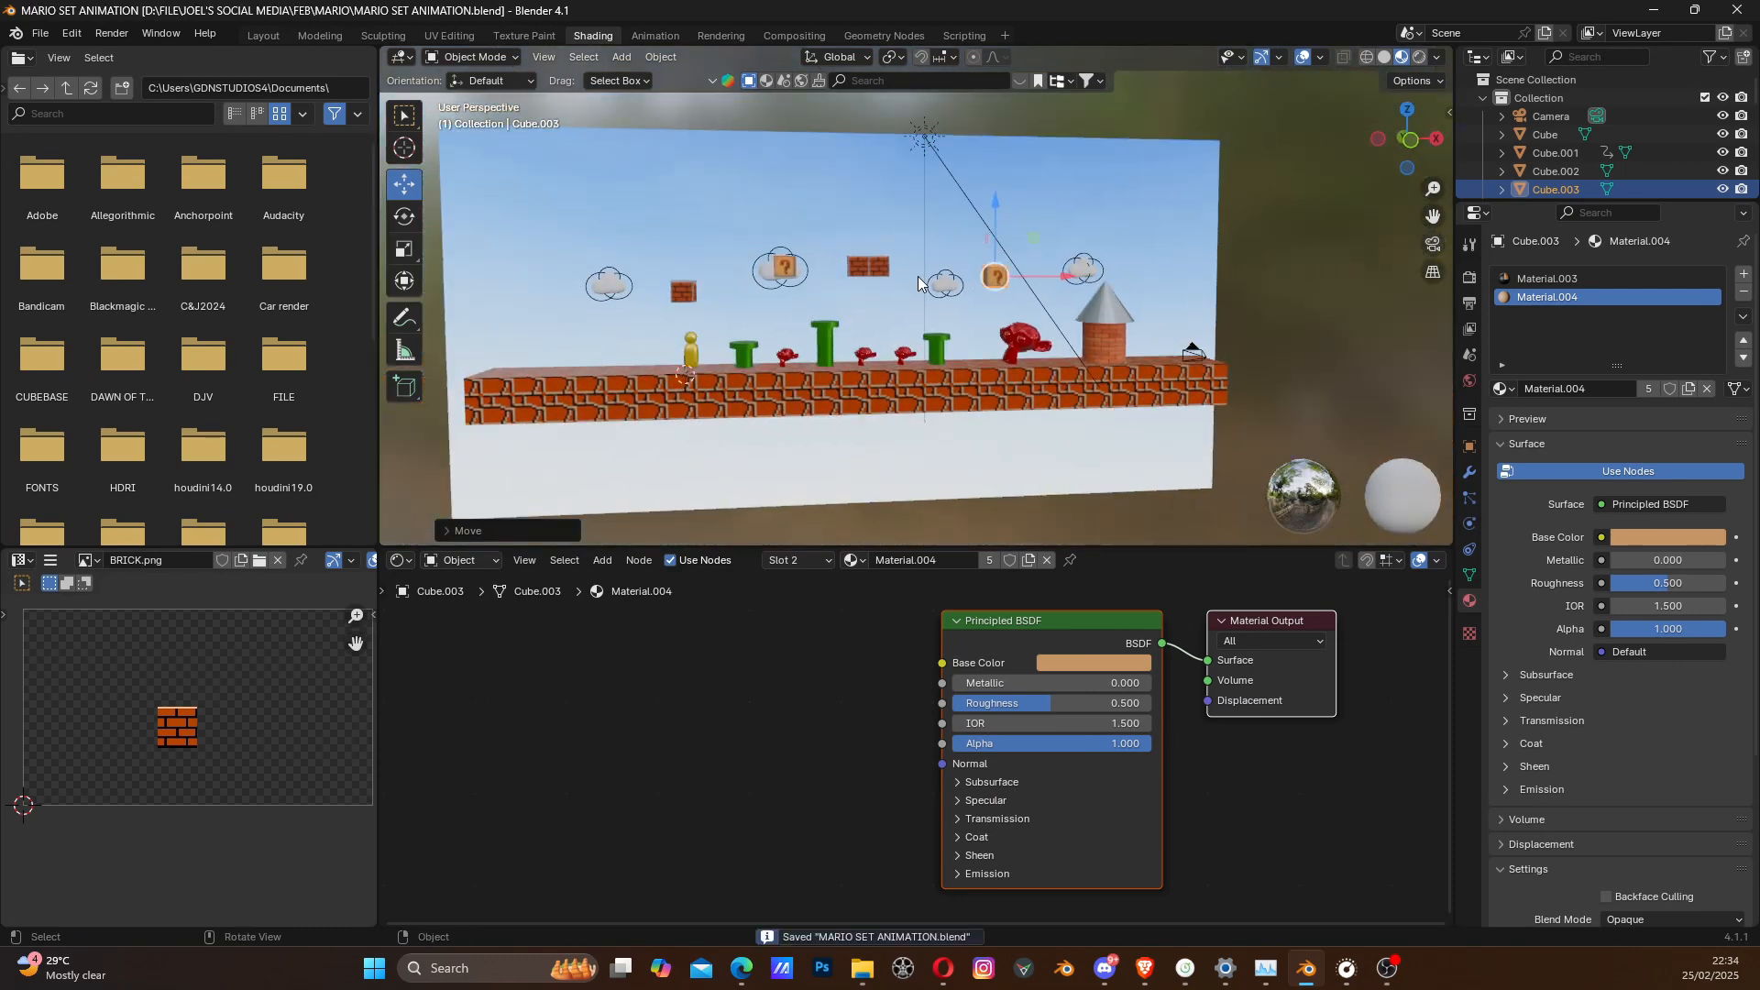
- Switch the viewport to rendered shading and examine the lighting and shadows across the blocks, pipes, characters and castle
{"action": "scroll", "coordinate": [885, 379], "scroll_direction": "down", "scroll_amount": 1}
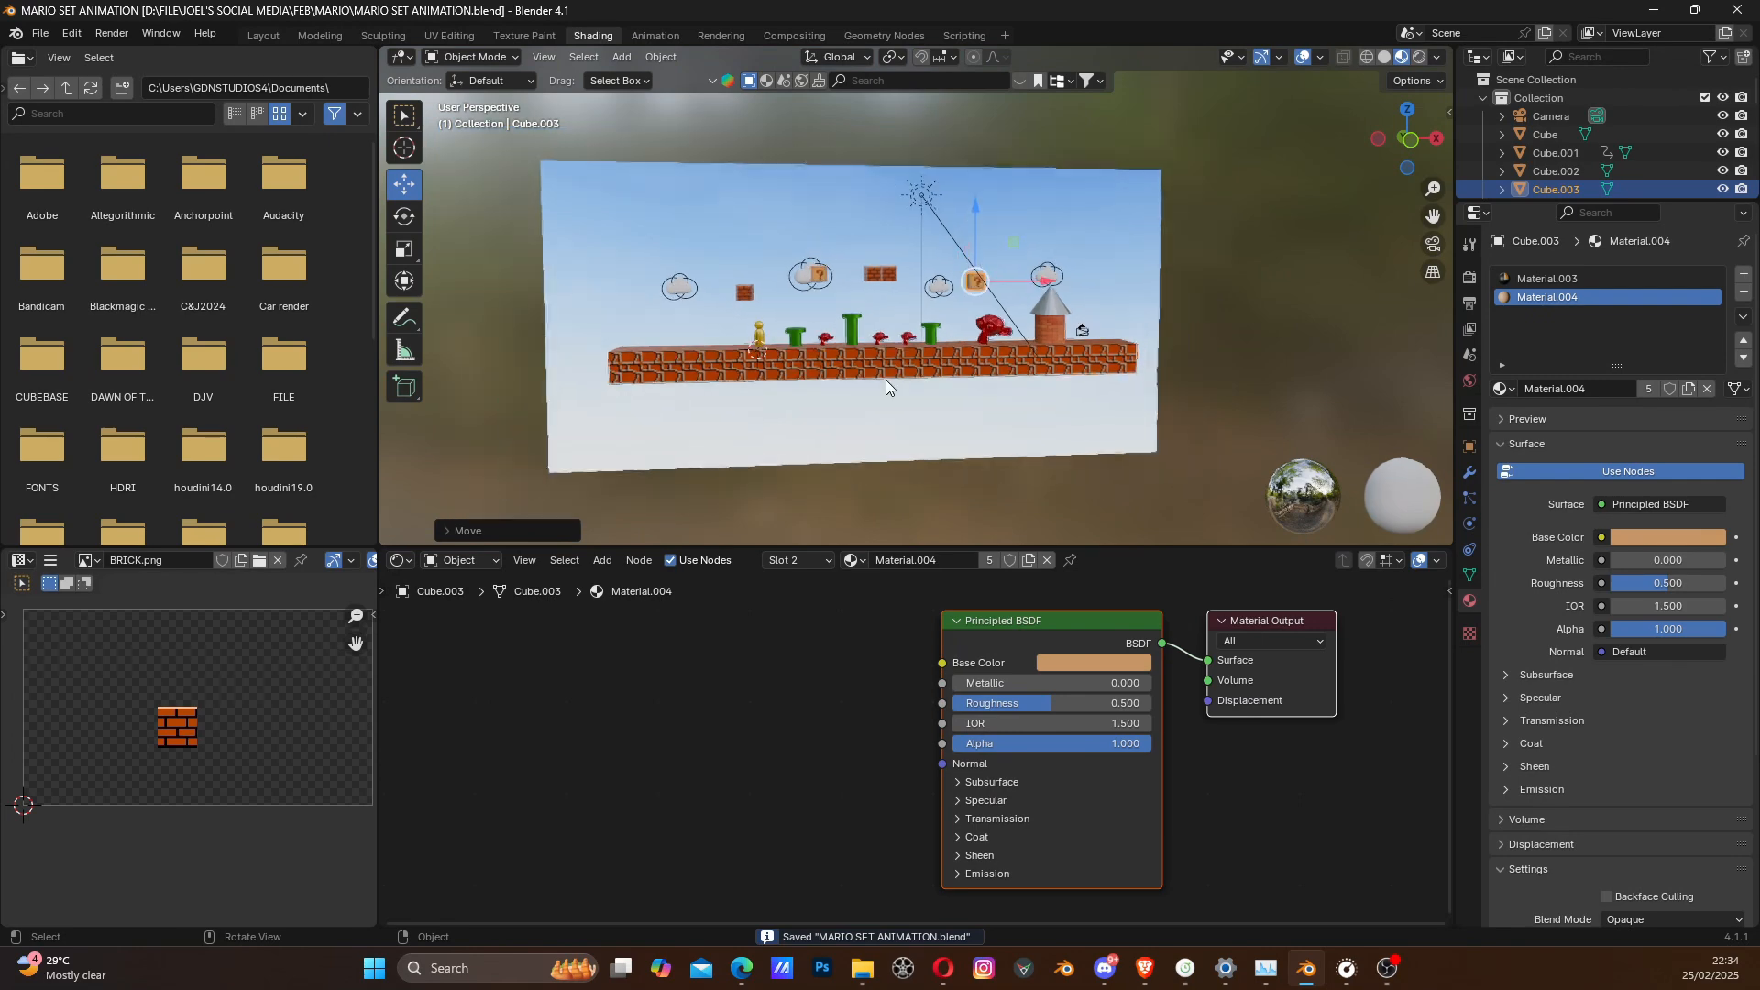
{"action": "scroll", "coordinate": [882, 365], "scroll_direction": "up", "scroll_amount": 2}
{"action": "middle_click_drag", "start_coordinate": [785, 343], "coordinate": [995, 406], "text": "shift"}
{"action": "scroll", "coordinate": [976, 398], "scroll_direction": "down", "scroll_amount": 2}
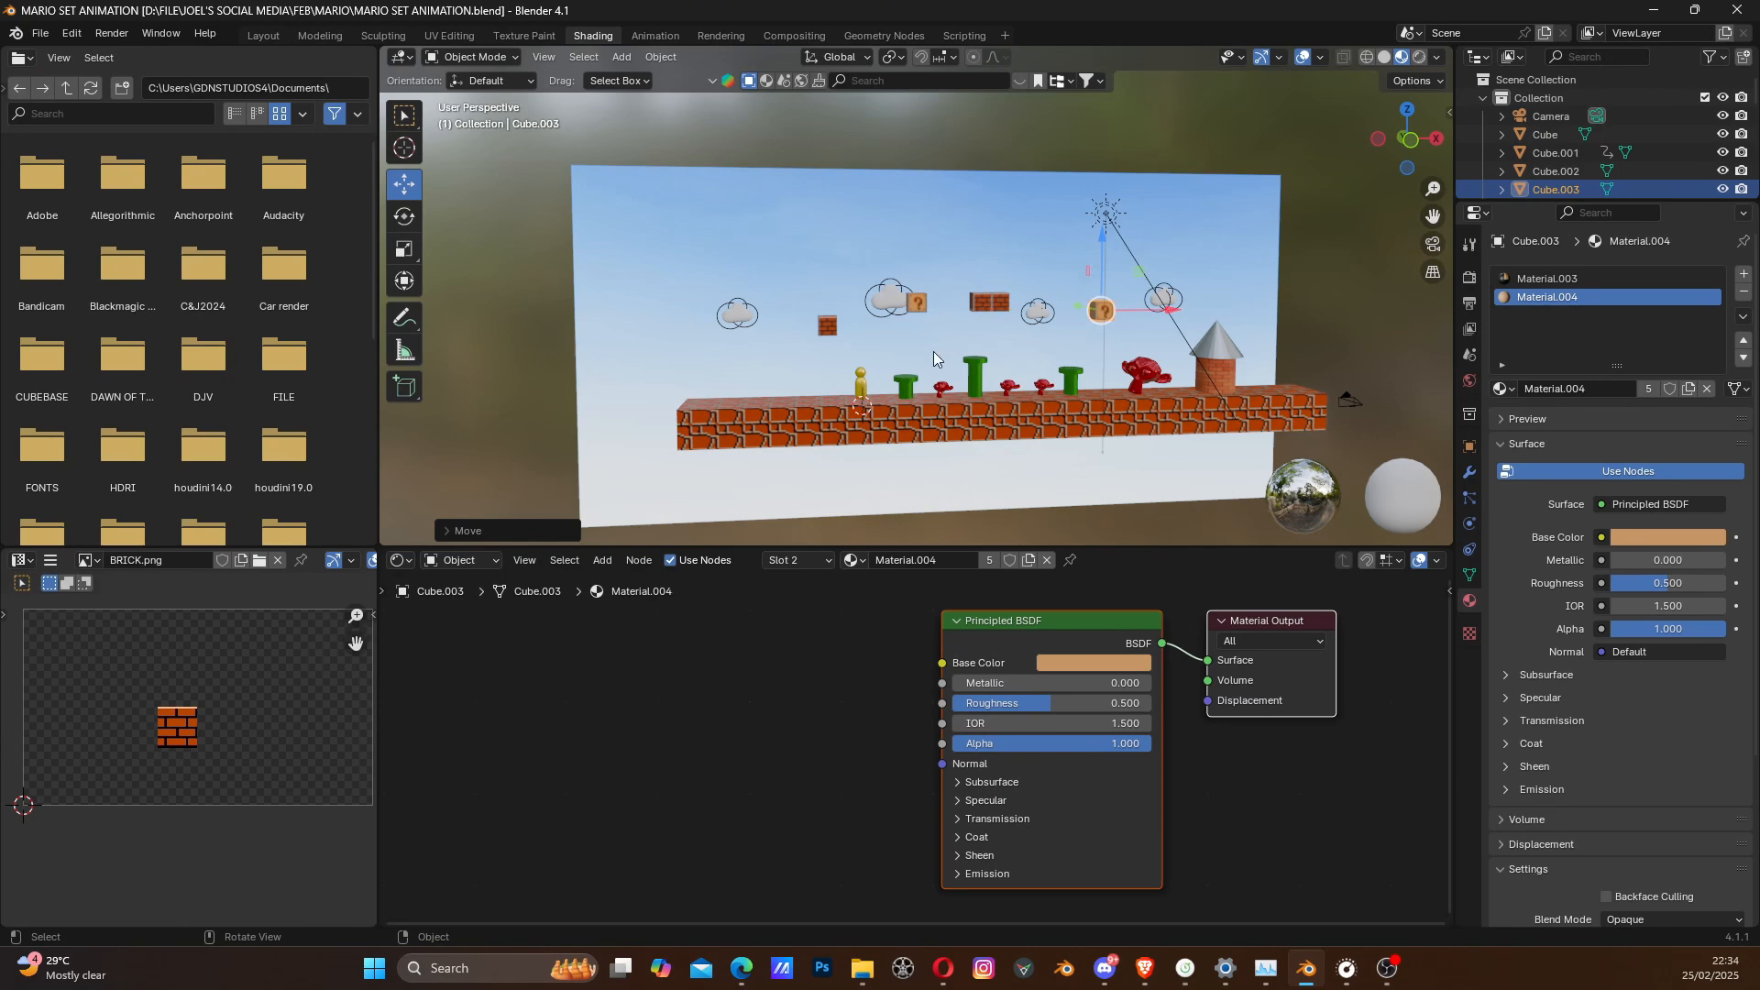
{"action": "scroll", "coordinate": [943, 356], "scroll_direction": "up", "scroll_amount": 2}
{"action": "middle_click_drag", "start_coordinate": [1117, 369], "coordinate": [937, 378], "text": "shift"}
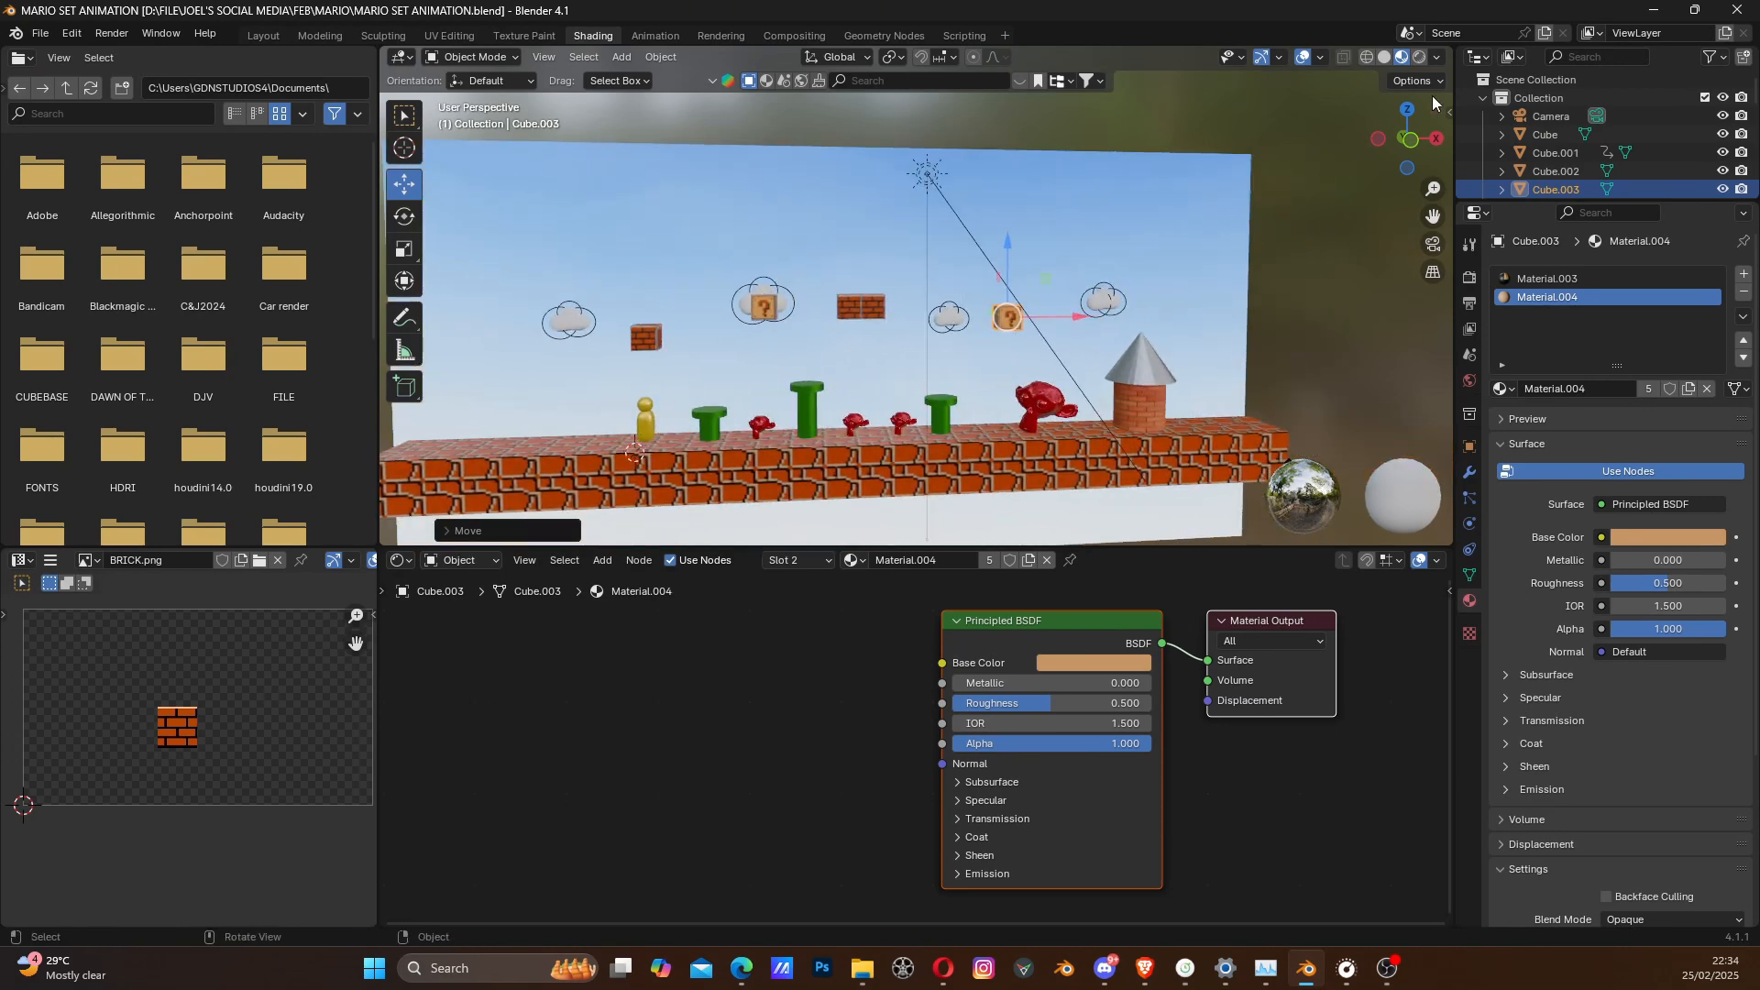
{"action": "scroll", "coordinate": [1094, 383], "scroll_direction": "up", "scroll_amount": 1}
{"action": "scroll", "coordinate": [1048, 407], "scroll_direction": "up", "scroll_amount": 1}
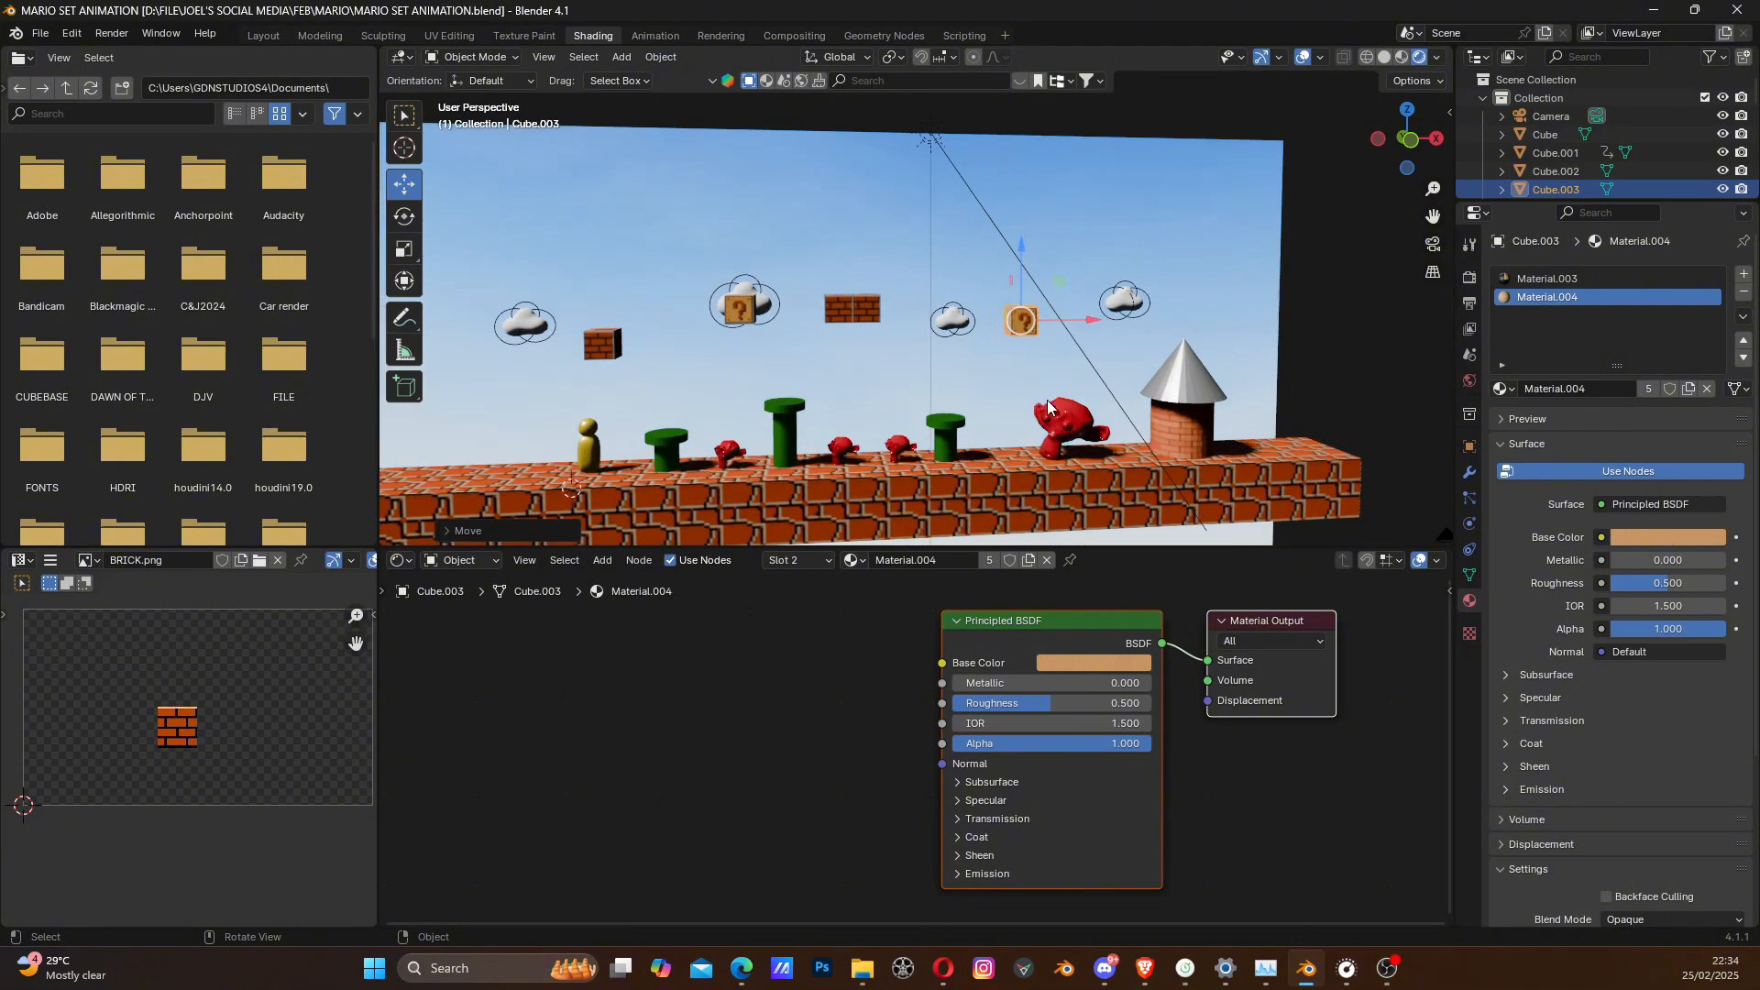
{"action": "scroll", "coordinate": [1100, 420], "scroll_direction": "up", "scroll_amount": 1}
{"action": "middle_click_drag", "start_coordinate": [1293, 472], "coordinate": [1005, 360], "text": "shift"}
{"action": "scroll", "coordinate": [1005, 360], "scroll_direction": "up", "scroll_amount": 4}
{"action": "scroll", "coordinate": [702, 327], "scroll_direction": "down", "scroll_amount": 1}
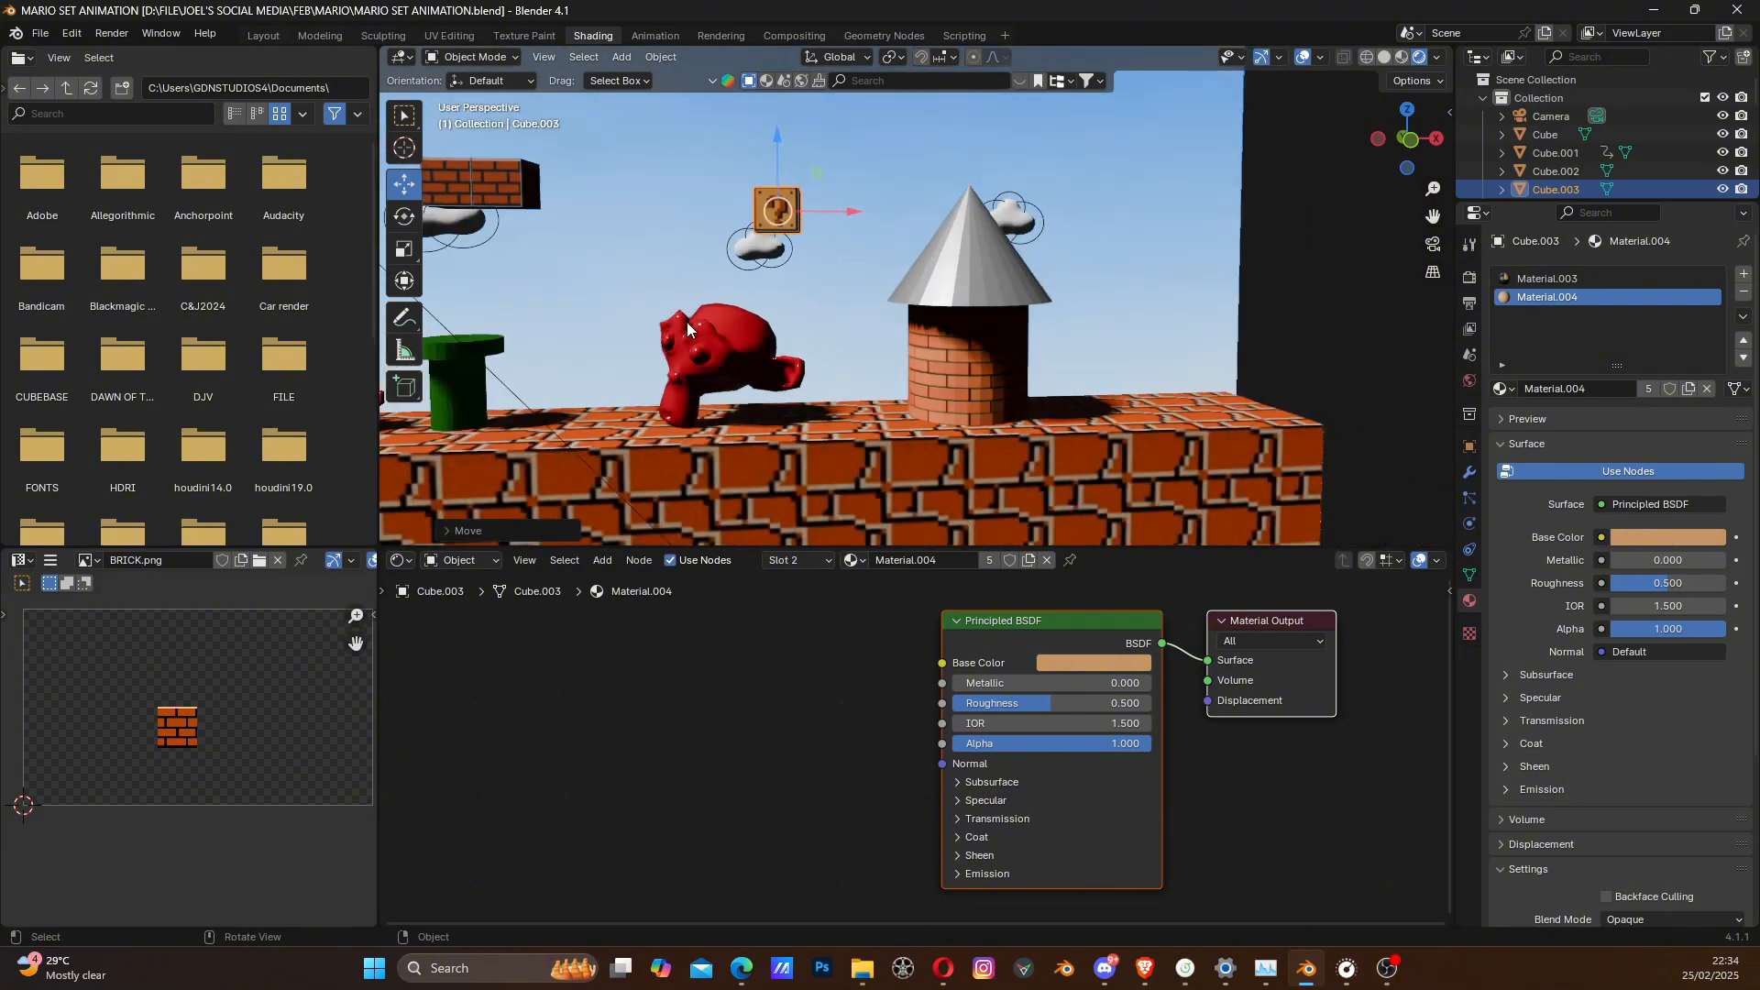
{"action": "scroll", "coordinate": [683, 322], "scroll_direction": "down", "scroll_amount": 1}
{"action": "middle_click_drag", "start_coordinate": [552, 294], "coordinate": [893, 403], "text": "shift"}
{"action": "scroll", "coordinate": [853, 380], "scroll_direction": "down", "scroll_amount": 2}
{"action": "scroll", "coordinate": [892, 403], "scroll_direction": "up", "scroll_amount": 1}
{"action": "middle_click_drag", "start_coordinate": [1067, 373], "coordinate": [1025, 377], "text": "shift"}
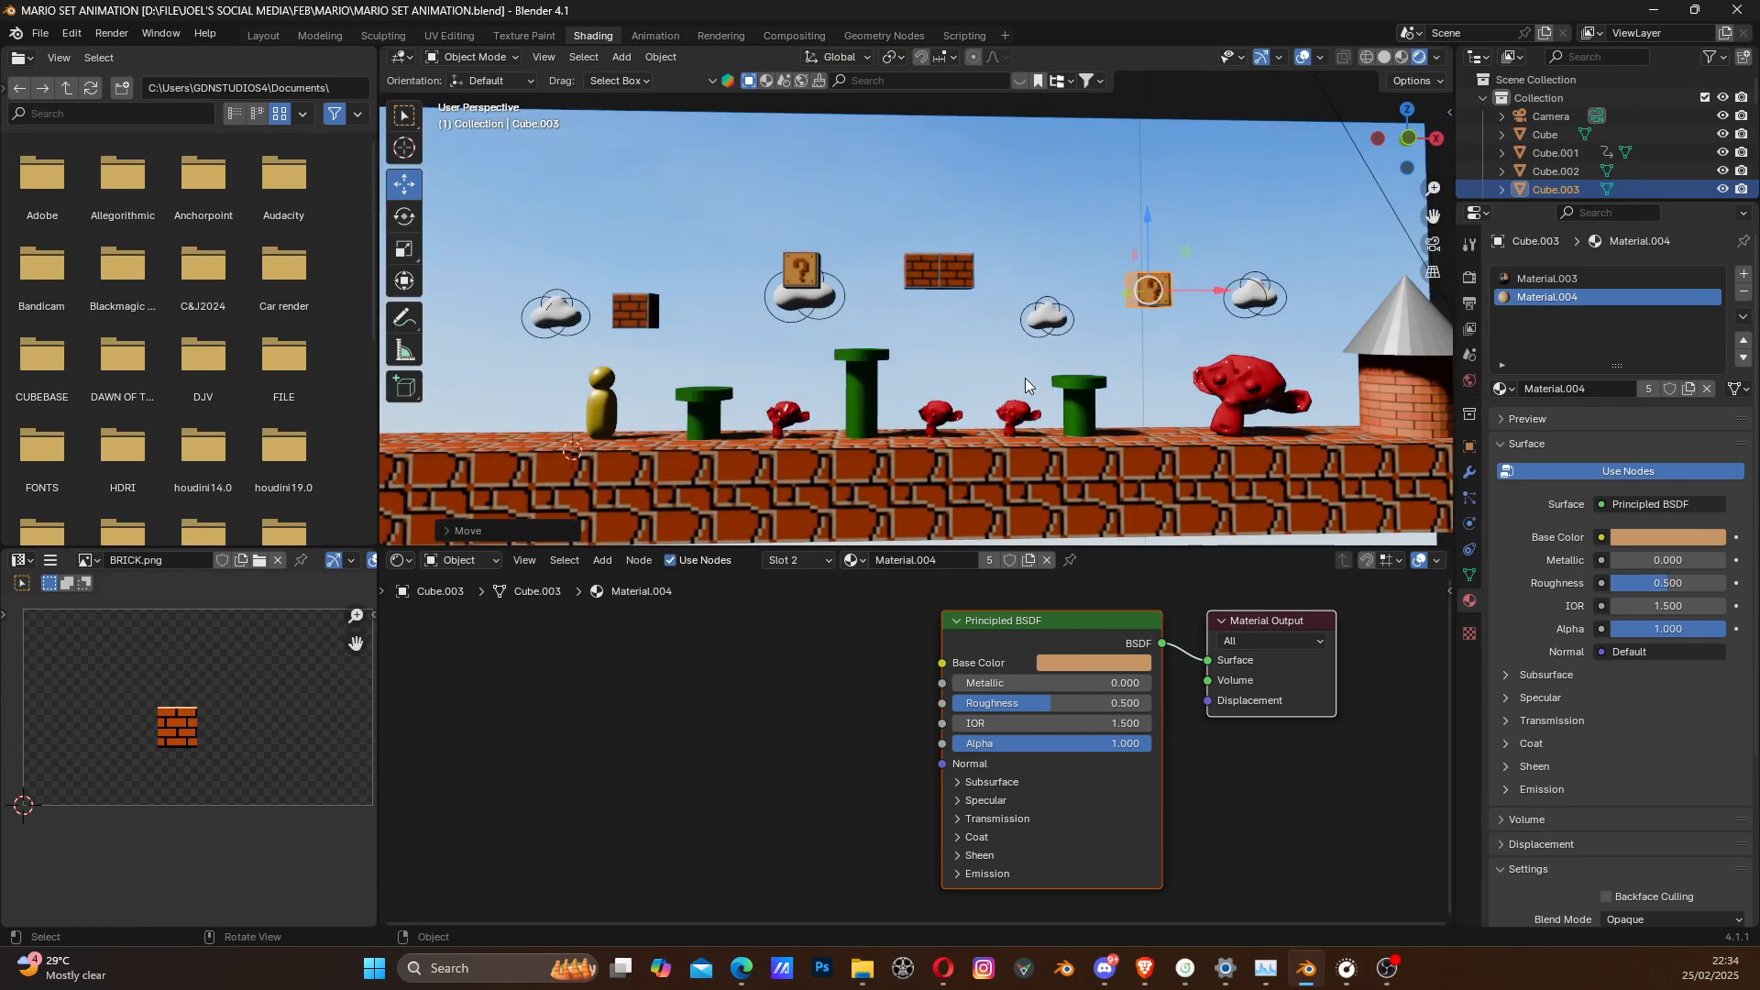
- Switch the shader editor to the World nodes and add an Environment Texture node in front of the Background node
{"action": "left_click", "coordinate": [456, 560]}
{"action": "left_click", "coordinate": [470, 629]}
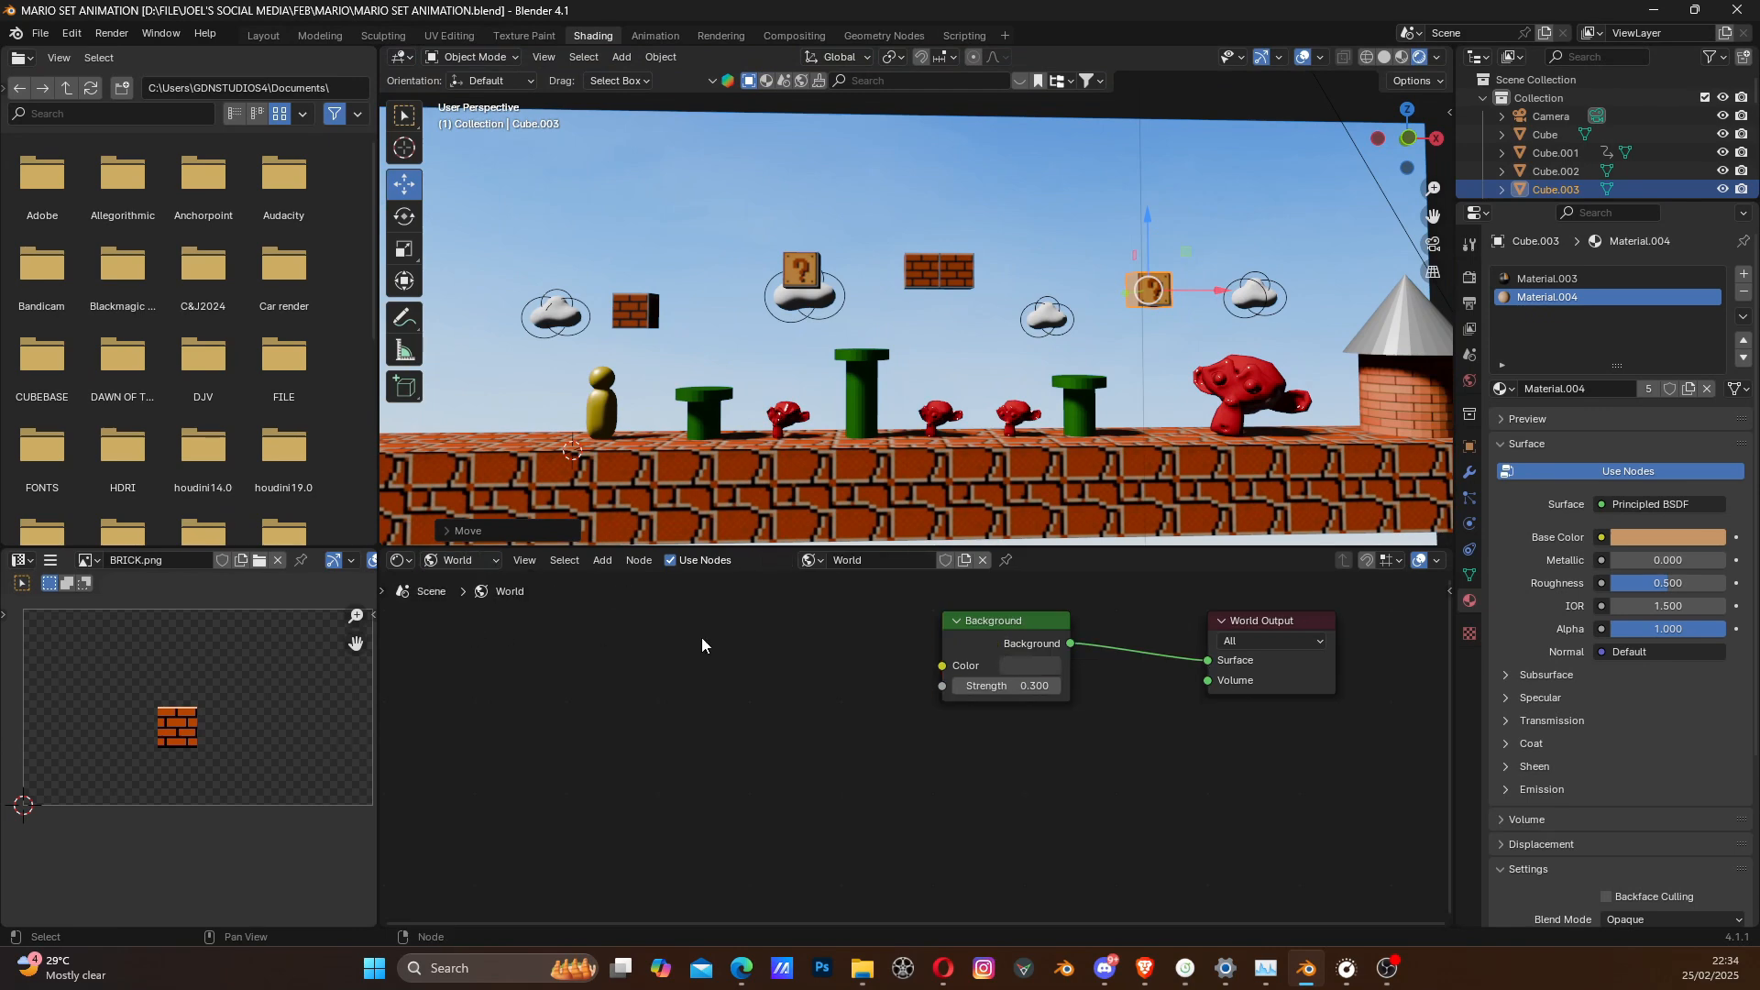
{"action": "middle_click_drag", "start_coordinate": [896, 662], "coordinate": [759, 674]}
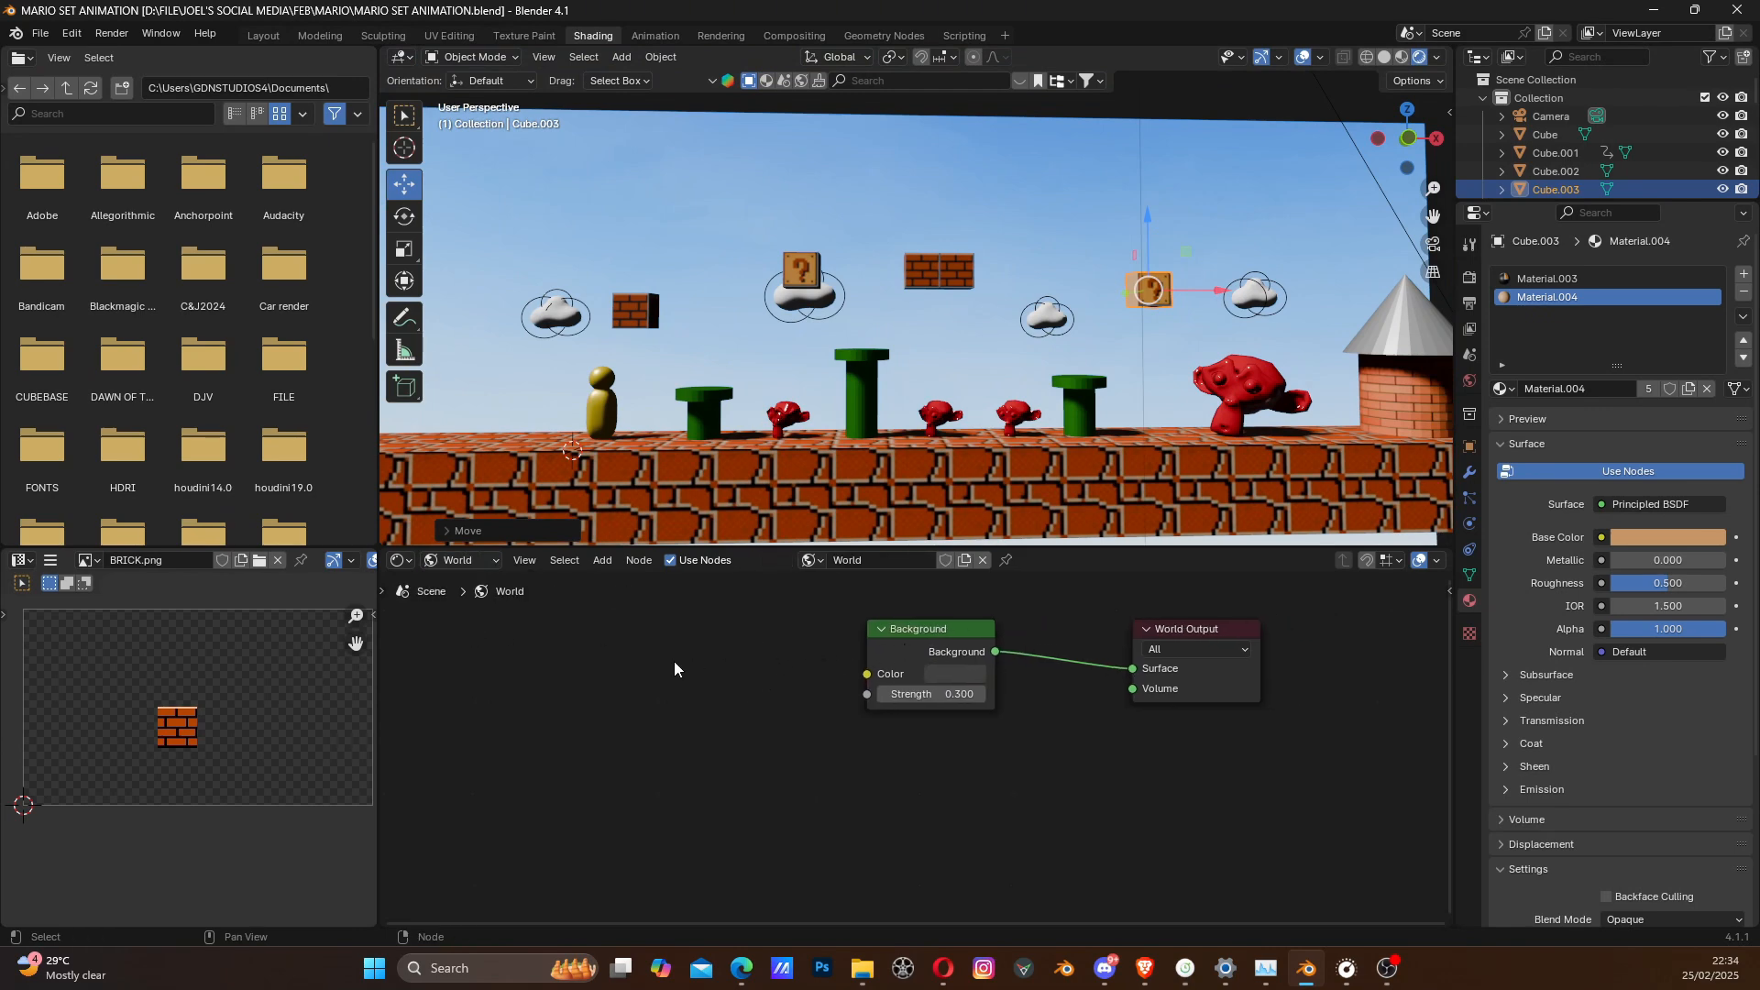
{"action": "key", "text": "shift+a"}
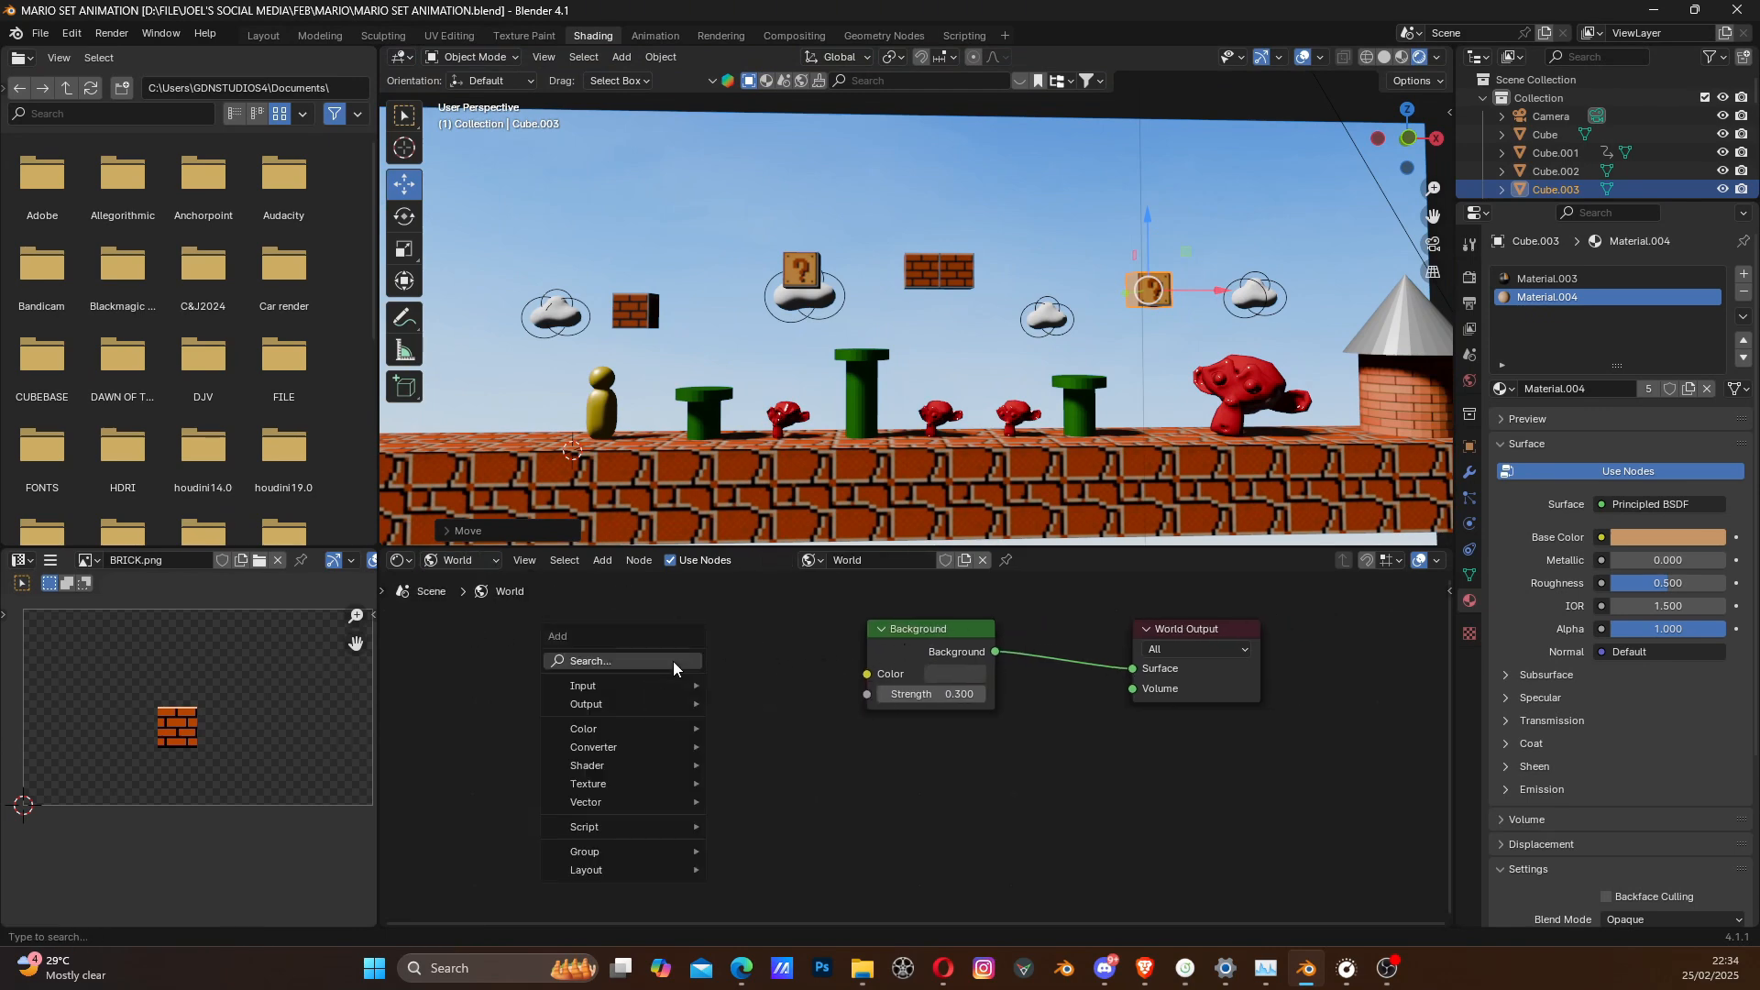
{"action": "left_click", "coordinate": [673, 661]}
{"action": "type", "text": "envirn"}
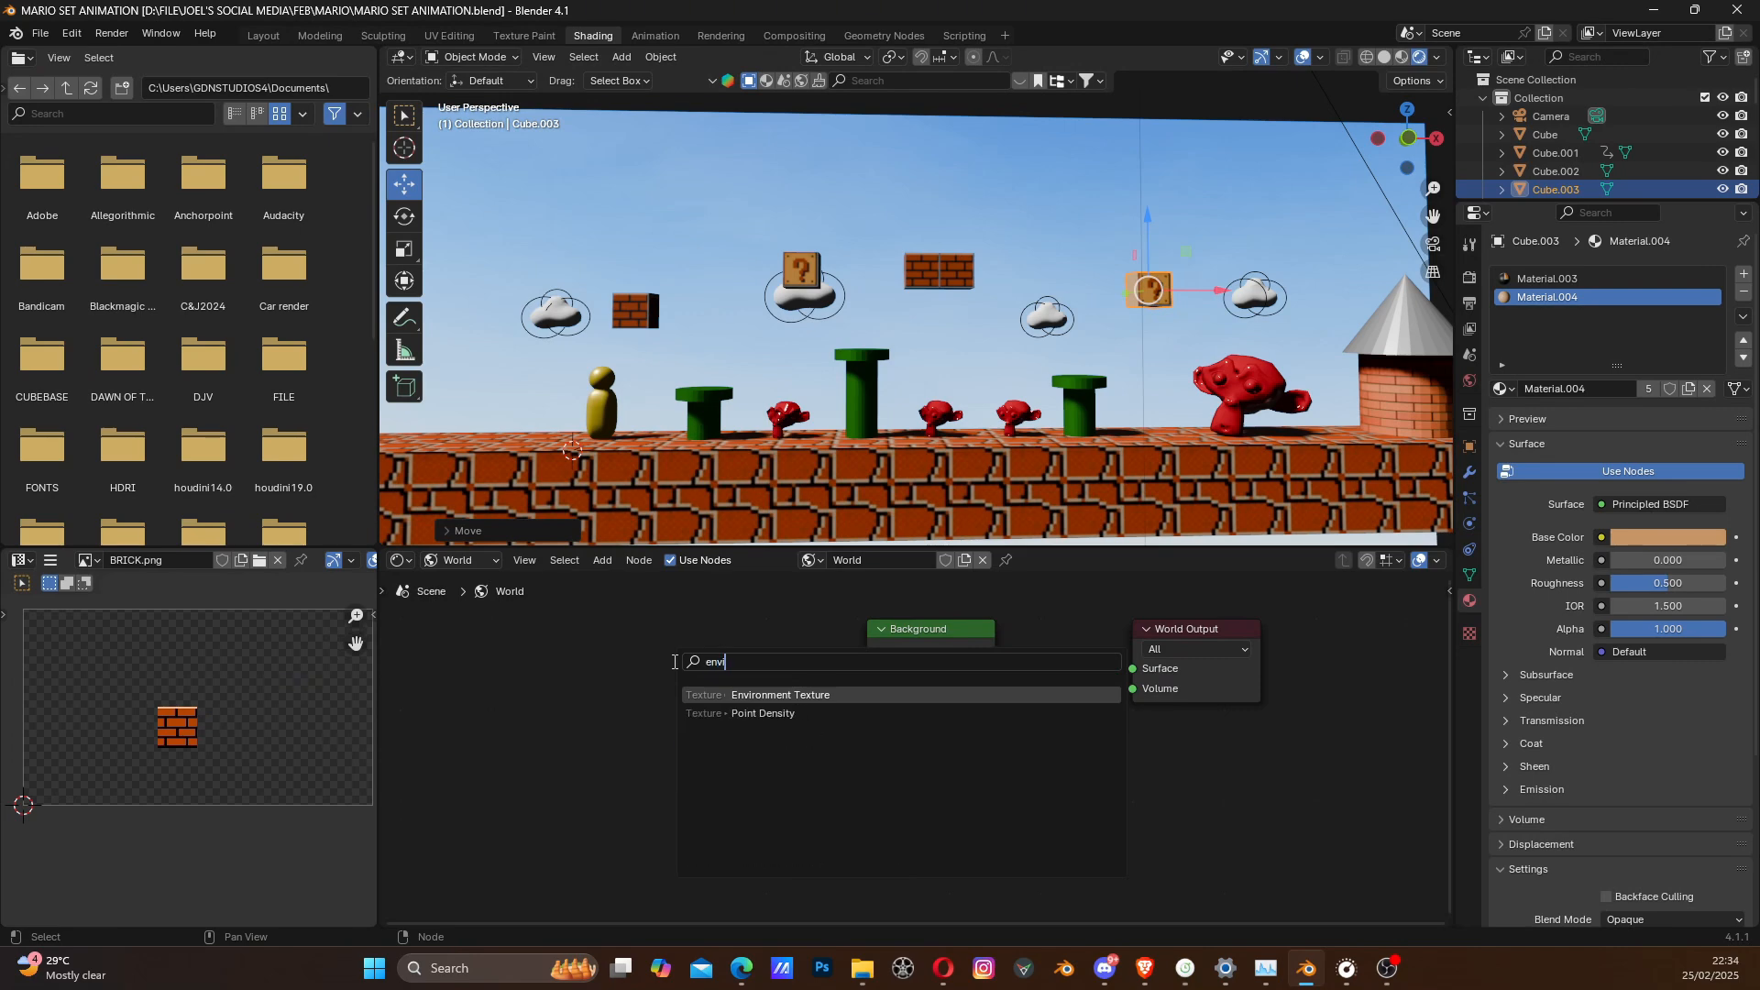
{"action": "left_click", "coordinate": [783, 697]}
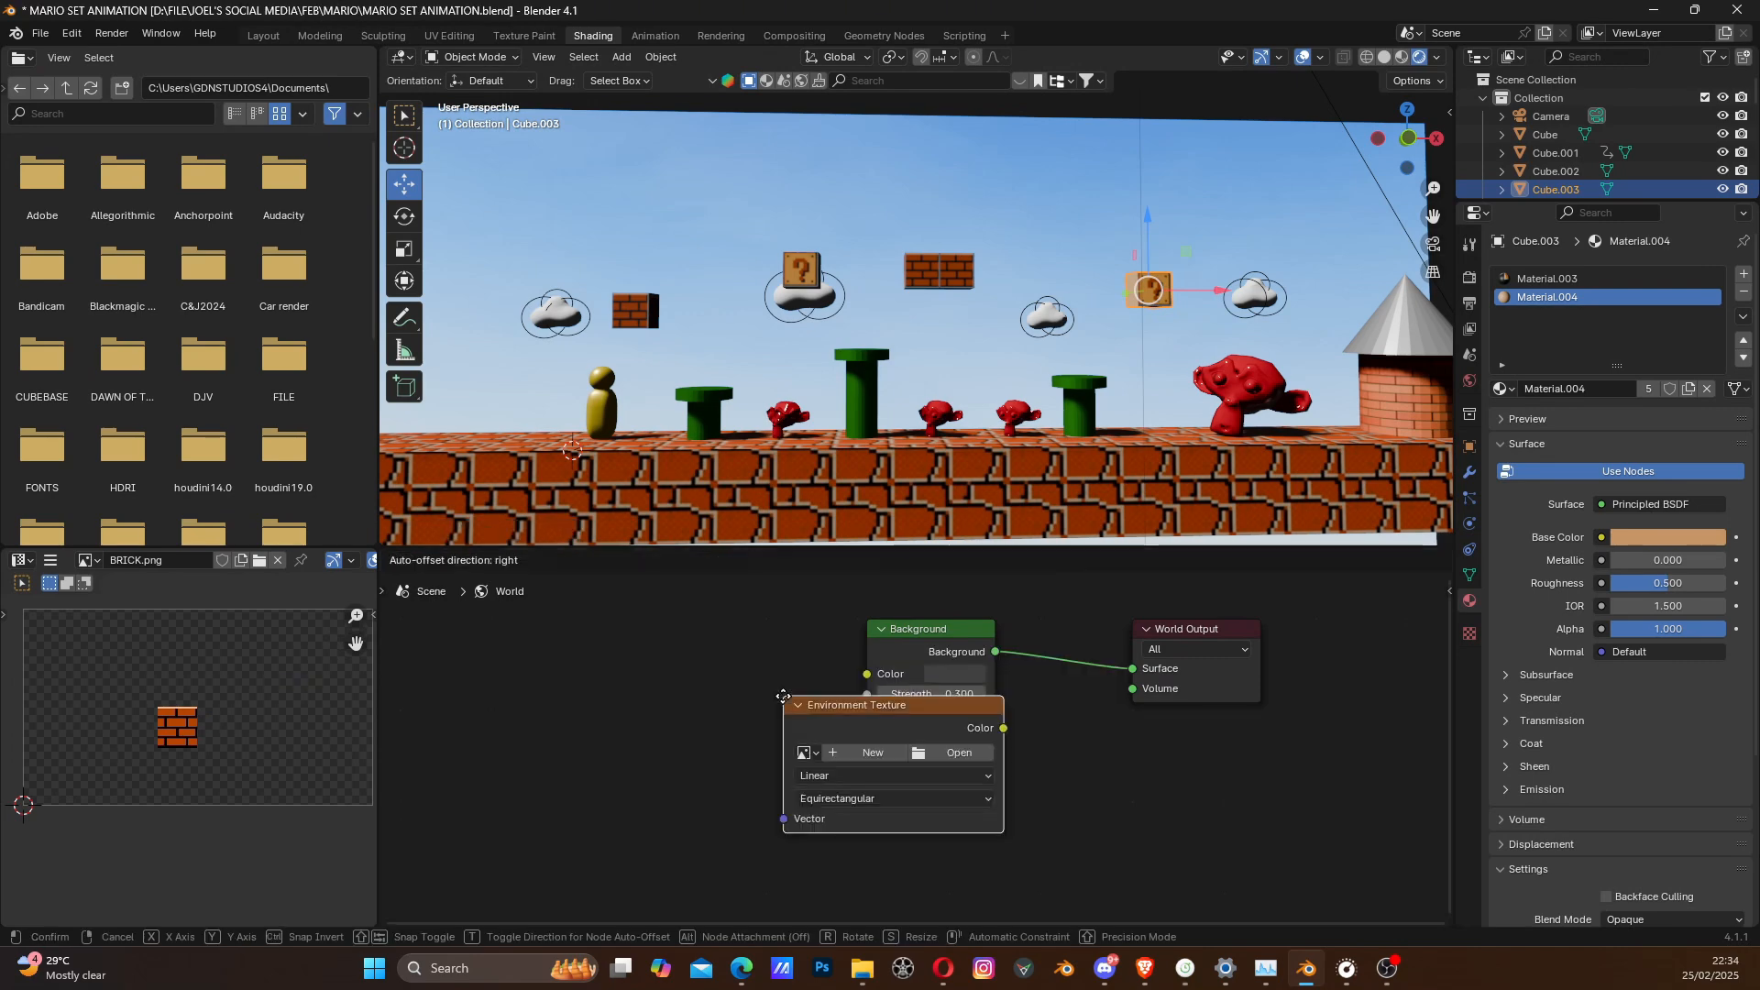
{"action": "left_click", "coordinate": [535, 646]}
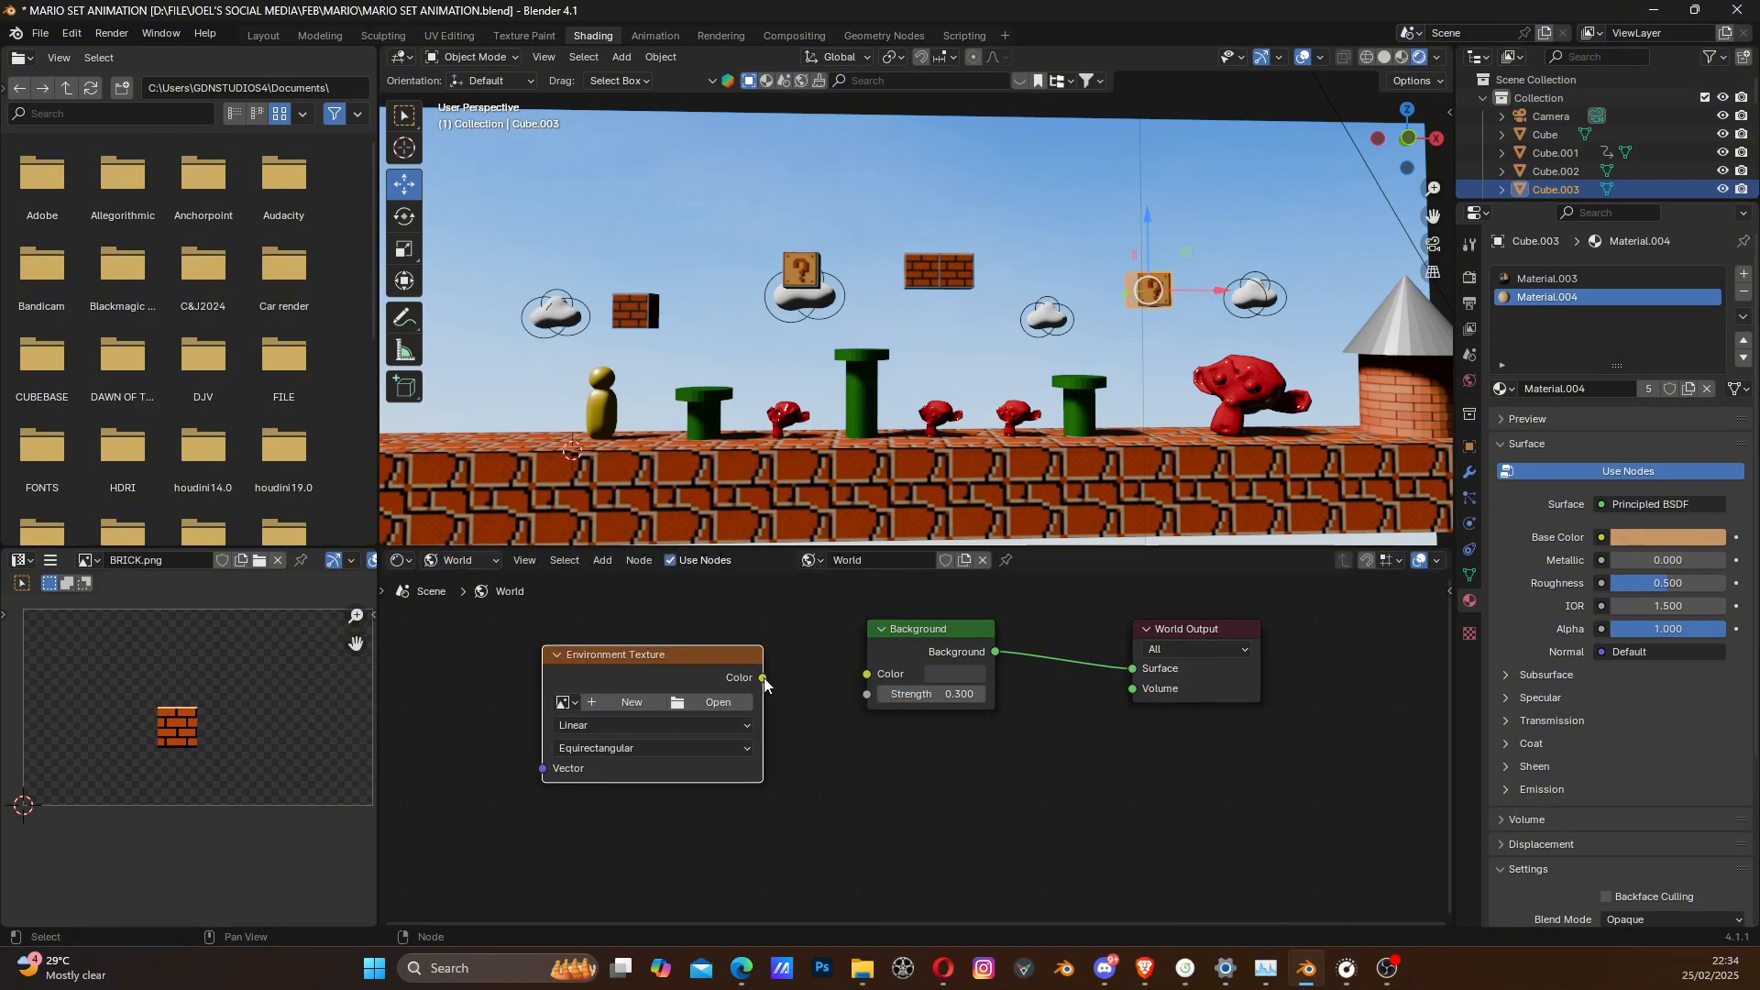
- Connect the Environment Texture's Color to the Background's Color and load fantastic-soft-white-clouds-against.jpeg into the texture node
{"action": "left_click_drag", "start_coordinate": [765, 680], "coordinate": [864, 682]}
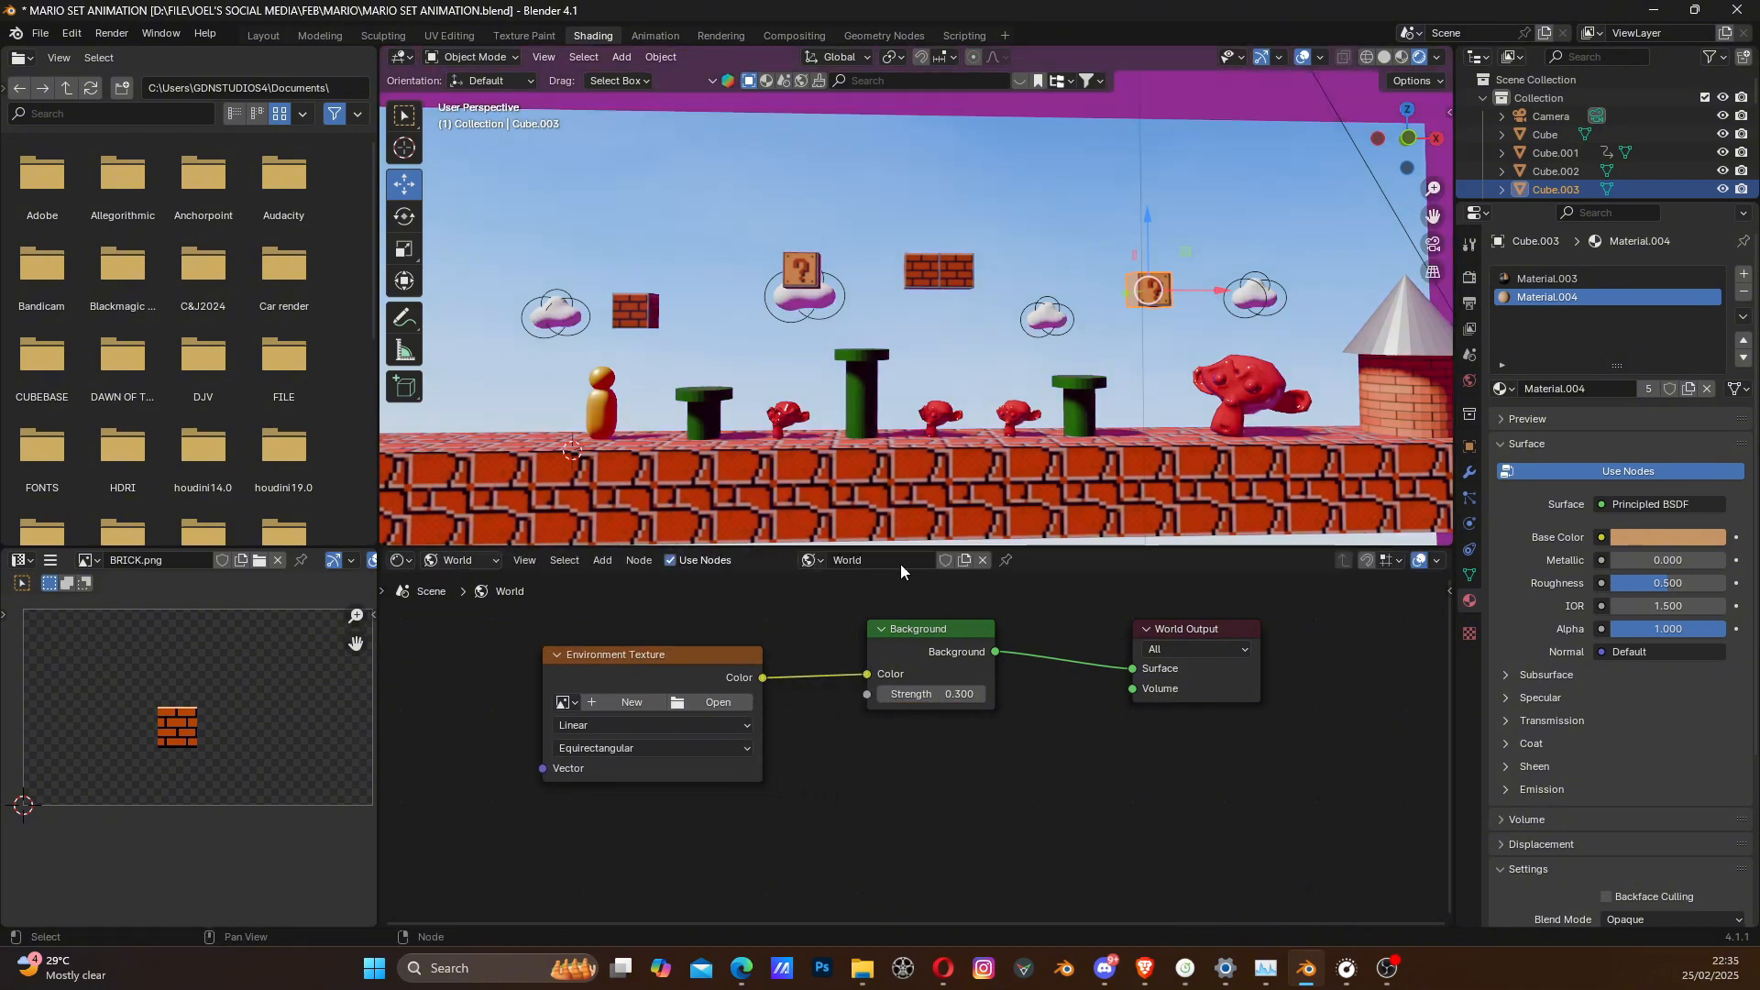
{"action": "middle_click_drag", "start_coordinate": [936, 504], "coordinate": [943, 431]}
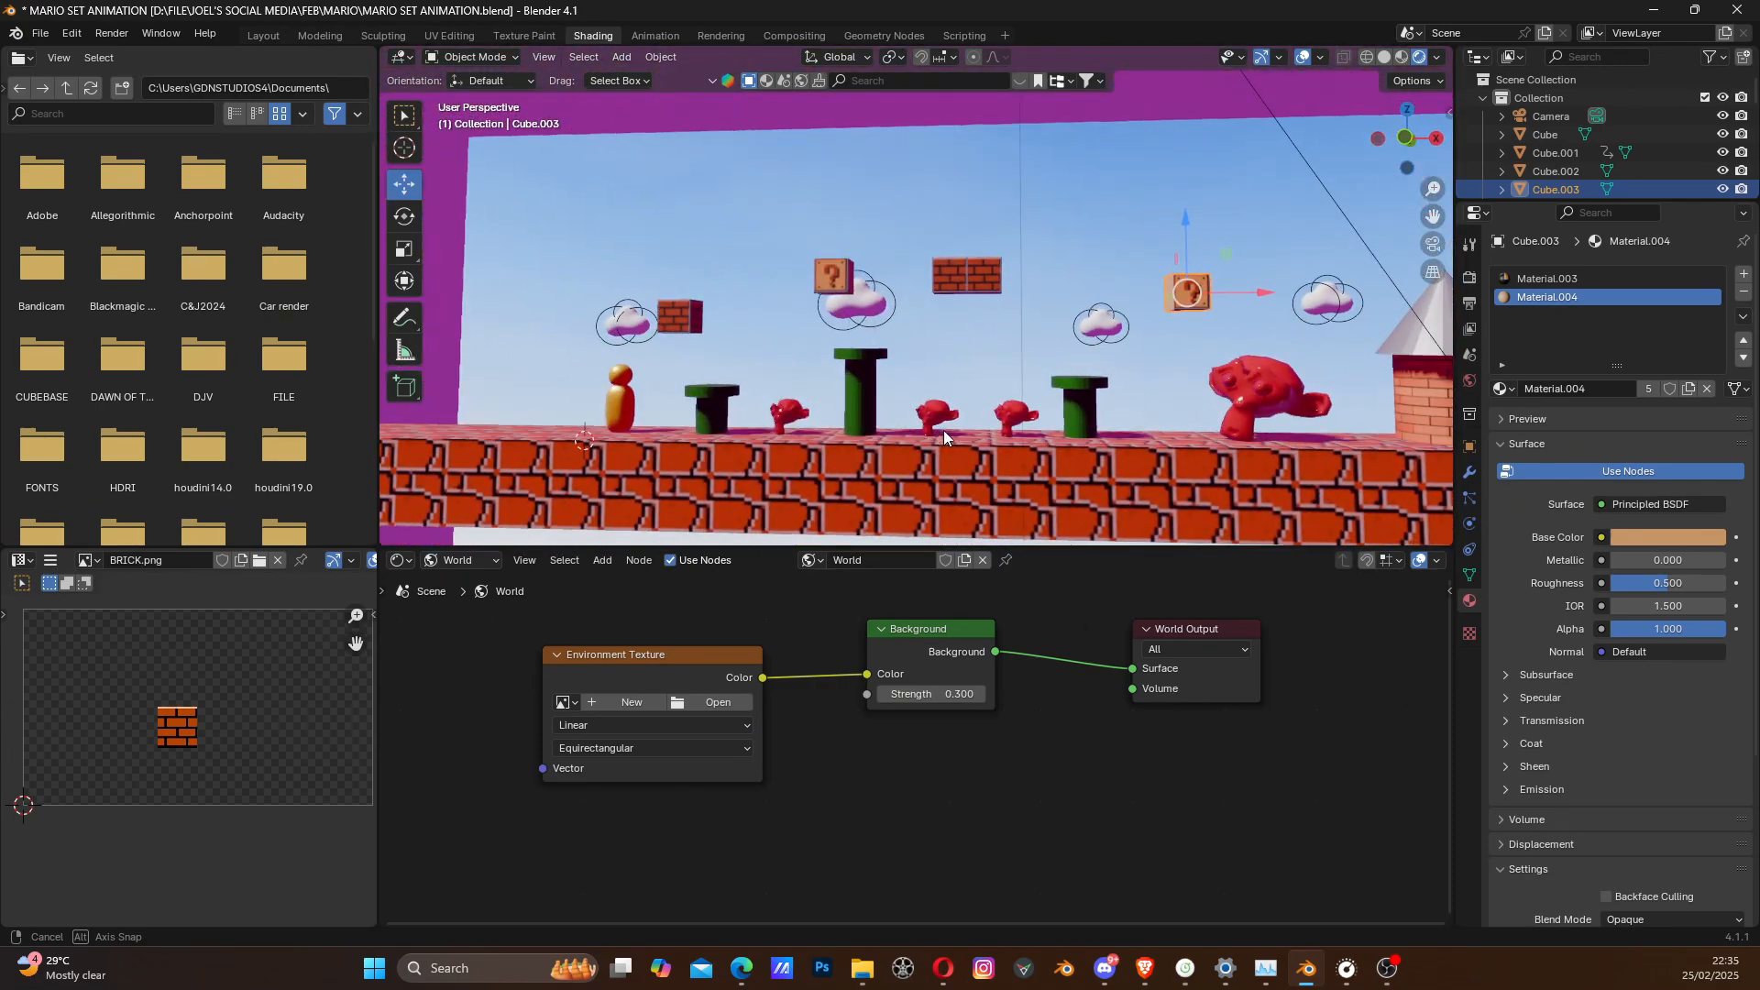
{"action": "left_click", "coordinate": [693, 704]}
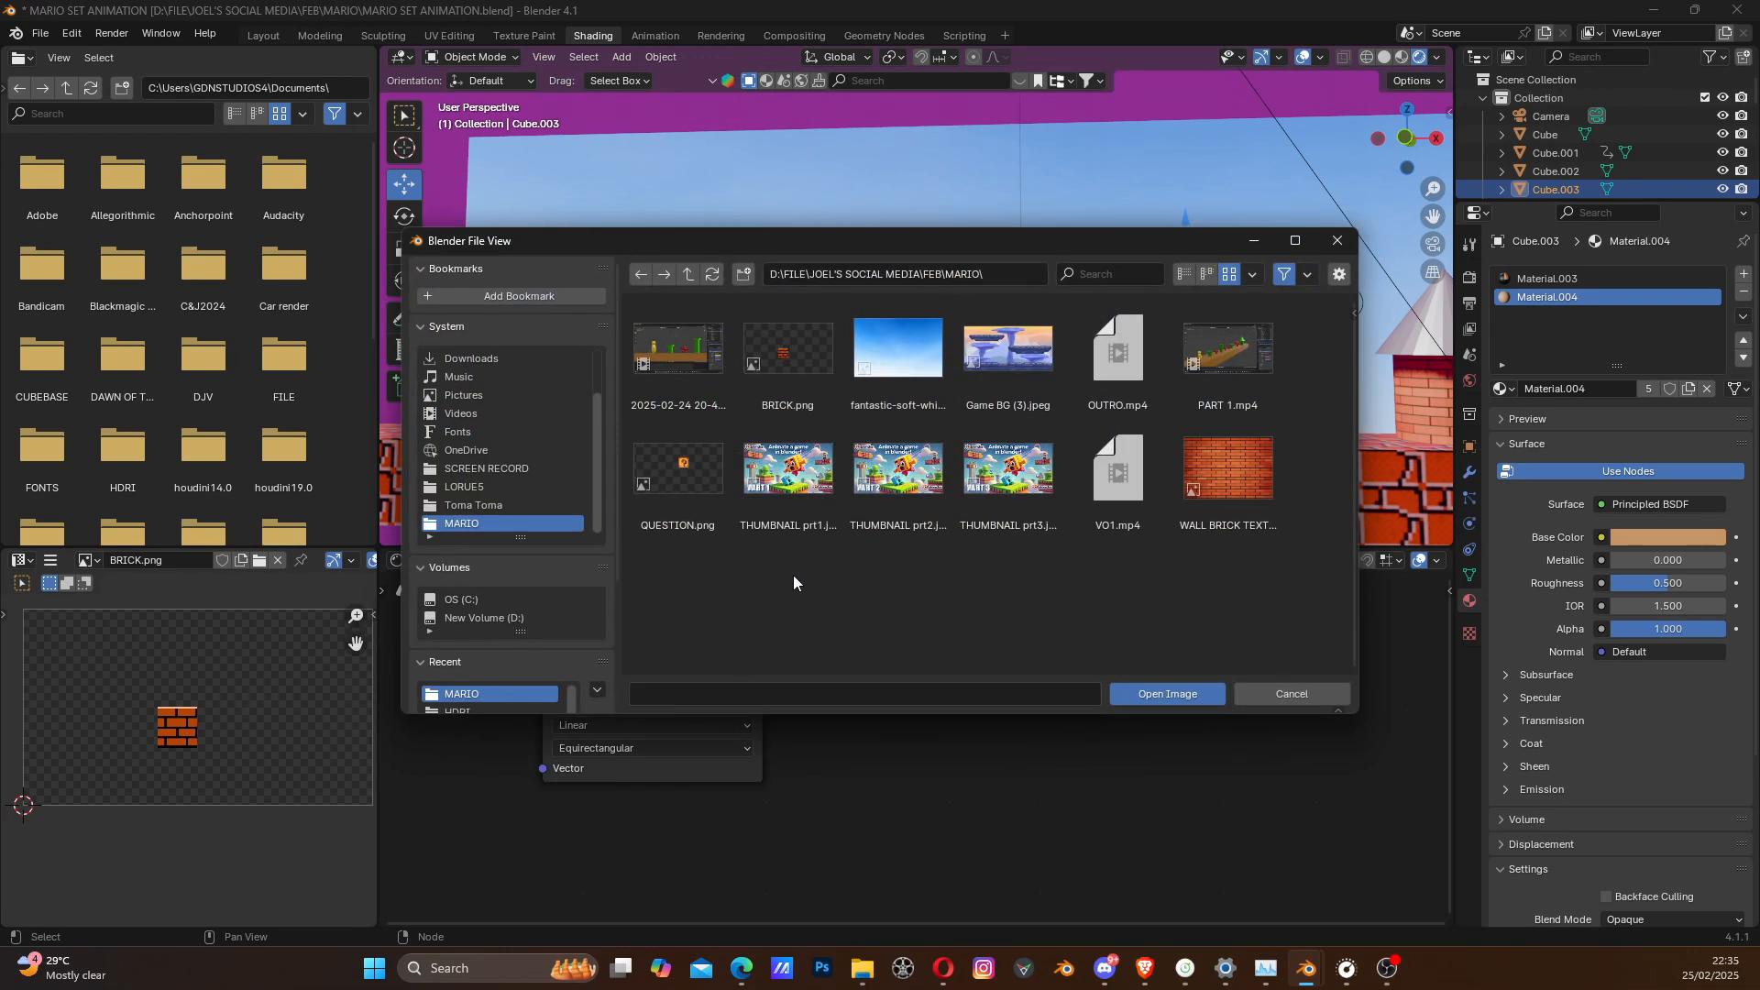
{"action": "left_click", "coordinate": [906, 352]}
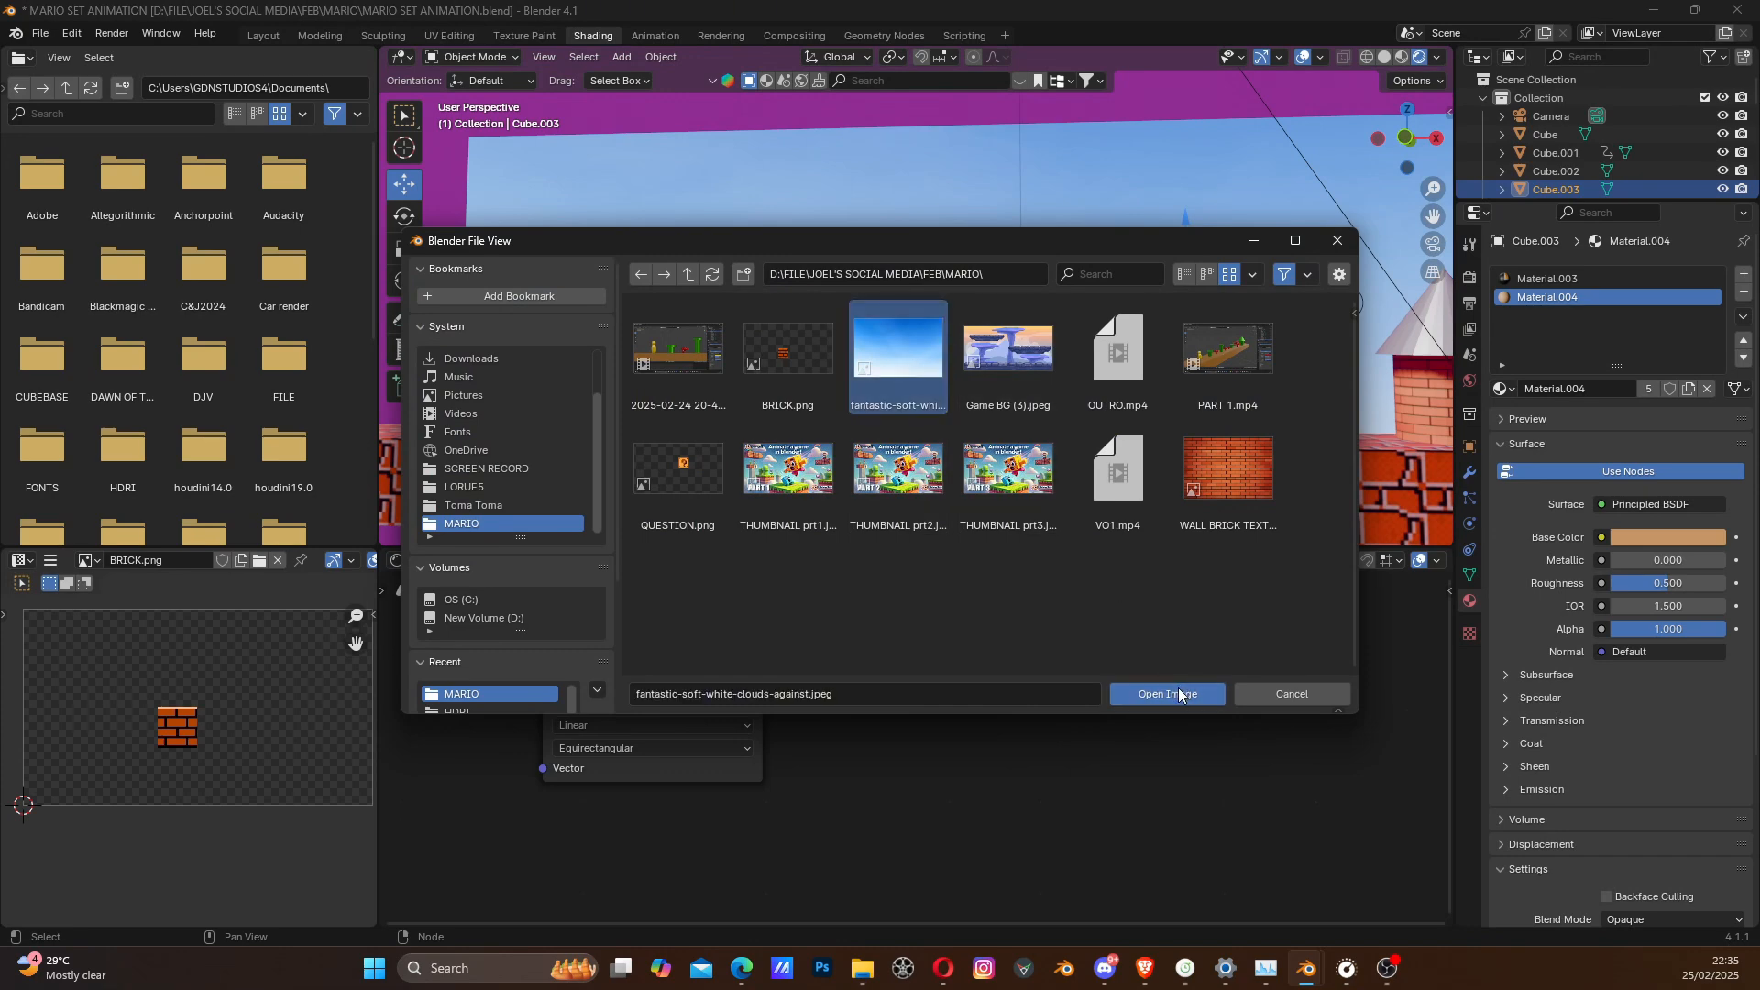
{"action": "left_click", "coordinate": [1174, 694]}
{"action": "middle_click_drag", "start_coordinate": [1082, 514], "coordinate": [788, 522]}
{"action": "left_click_drag", "start_coordinate": [696, 656], "coordinate": [659, 661]}
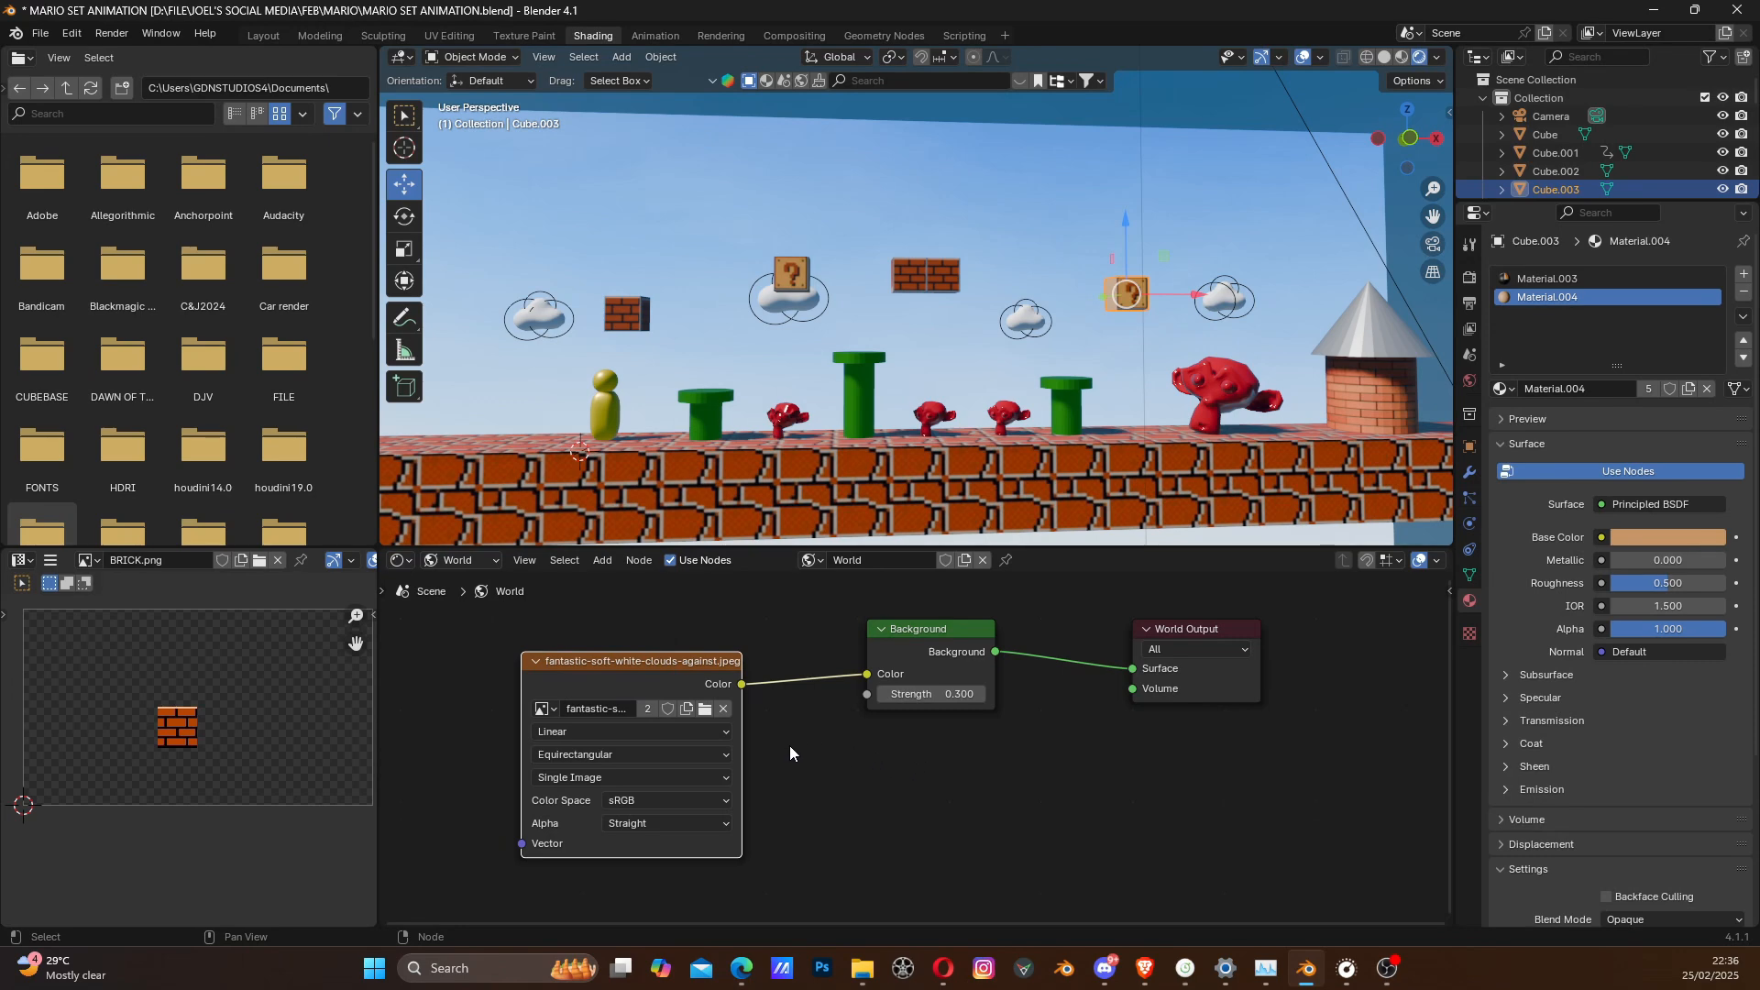
- Replace the environment texture image with brown_photostudio_05_2k.hdr from the Documents\HDRI folder
{"action": "left_click", "coordinate": [705, 710]}
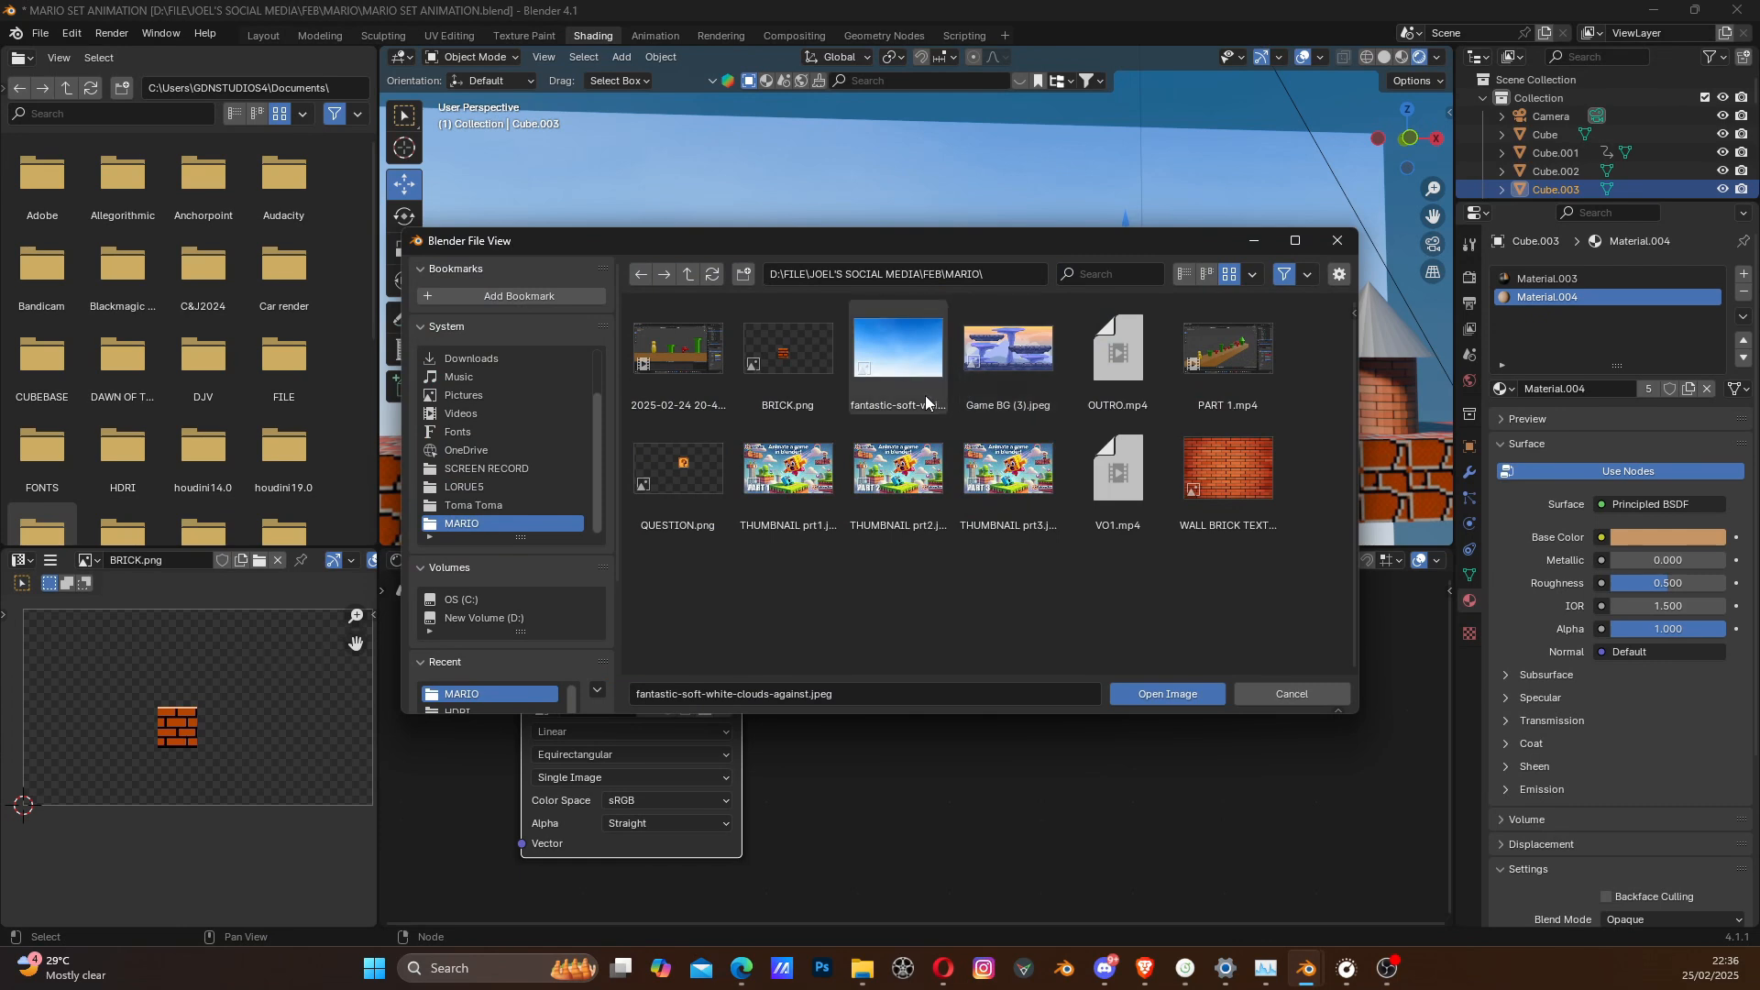
{"action": "left_click", "coordinate": [1020, 275]}
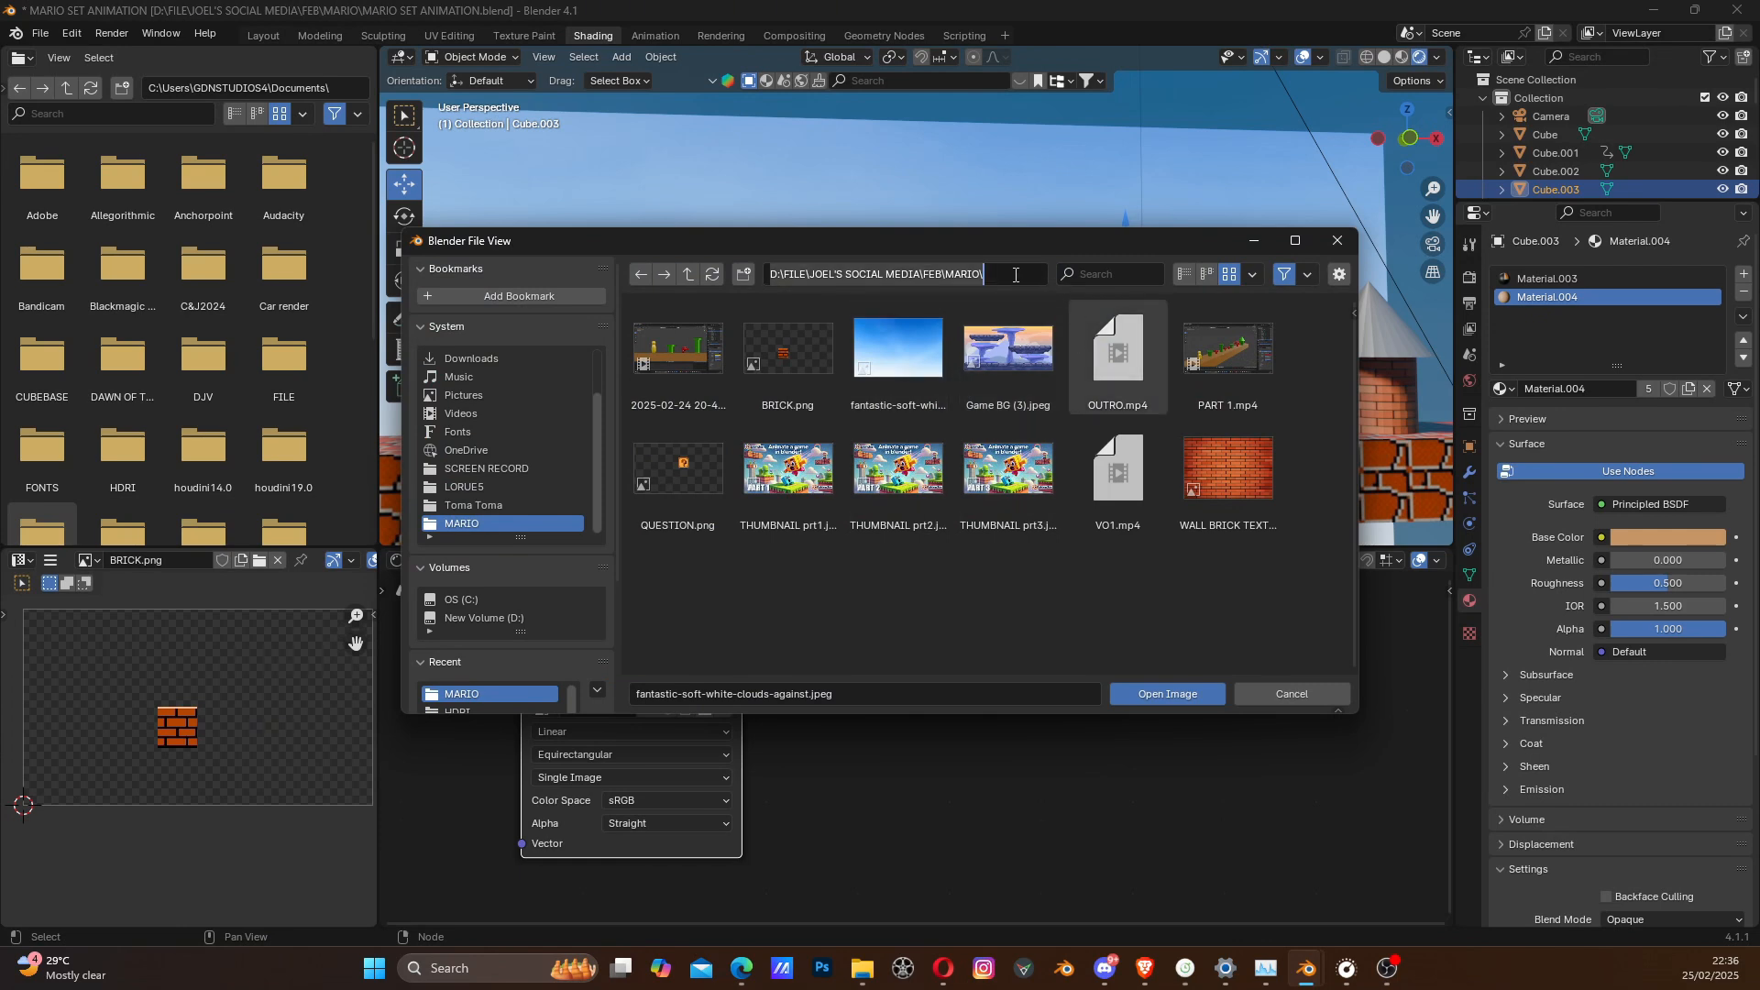
{"action": "type", "text": "C:\\Users\\GDNSTUDIOS4\\Documents\\HDRI"}
{"action": "key", "text": "Return"}
{"action": "left_click", "coordinate": [706, 359]}
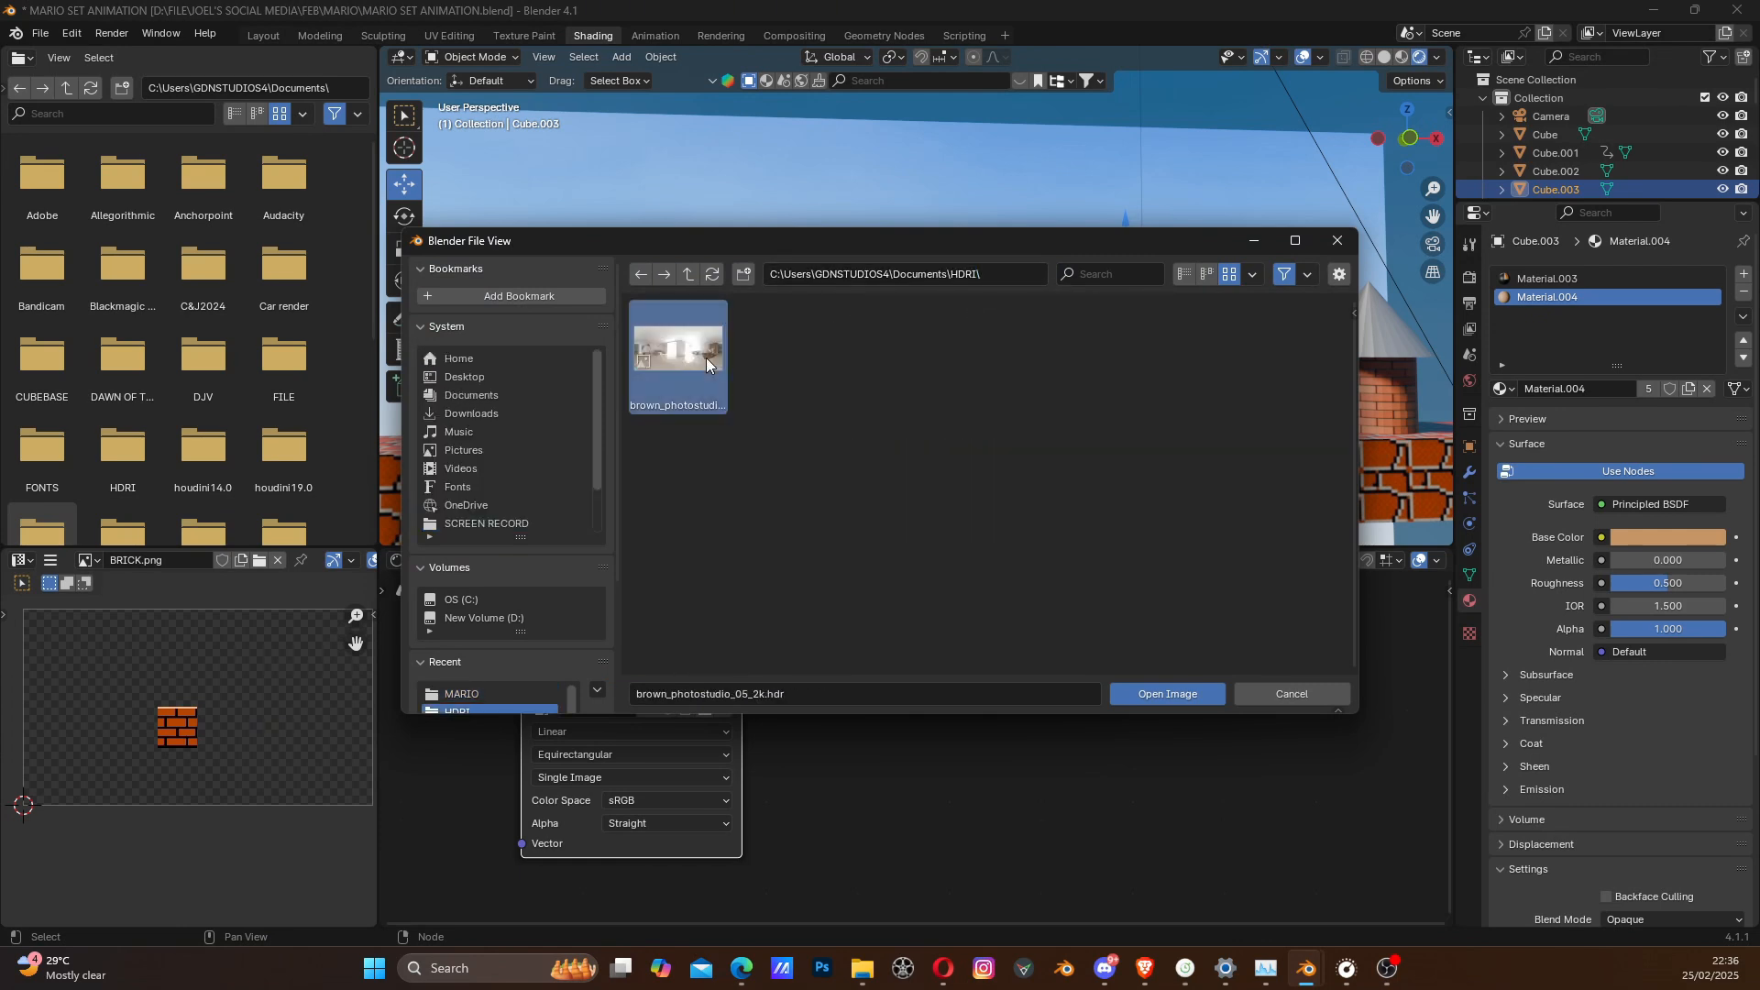
{"action": "left_click", "coordinate": [1137, 695]}
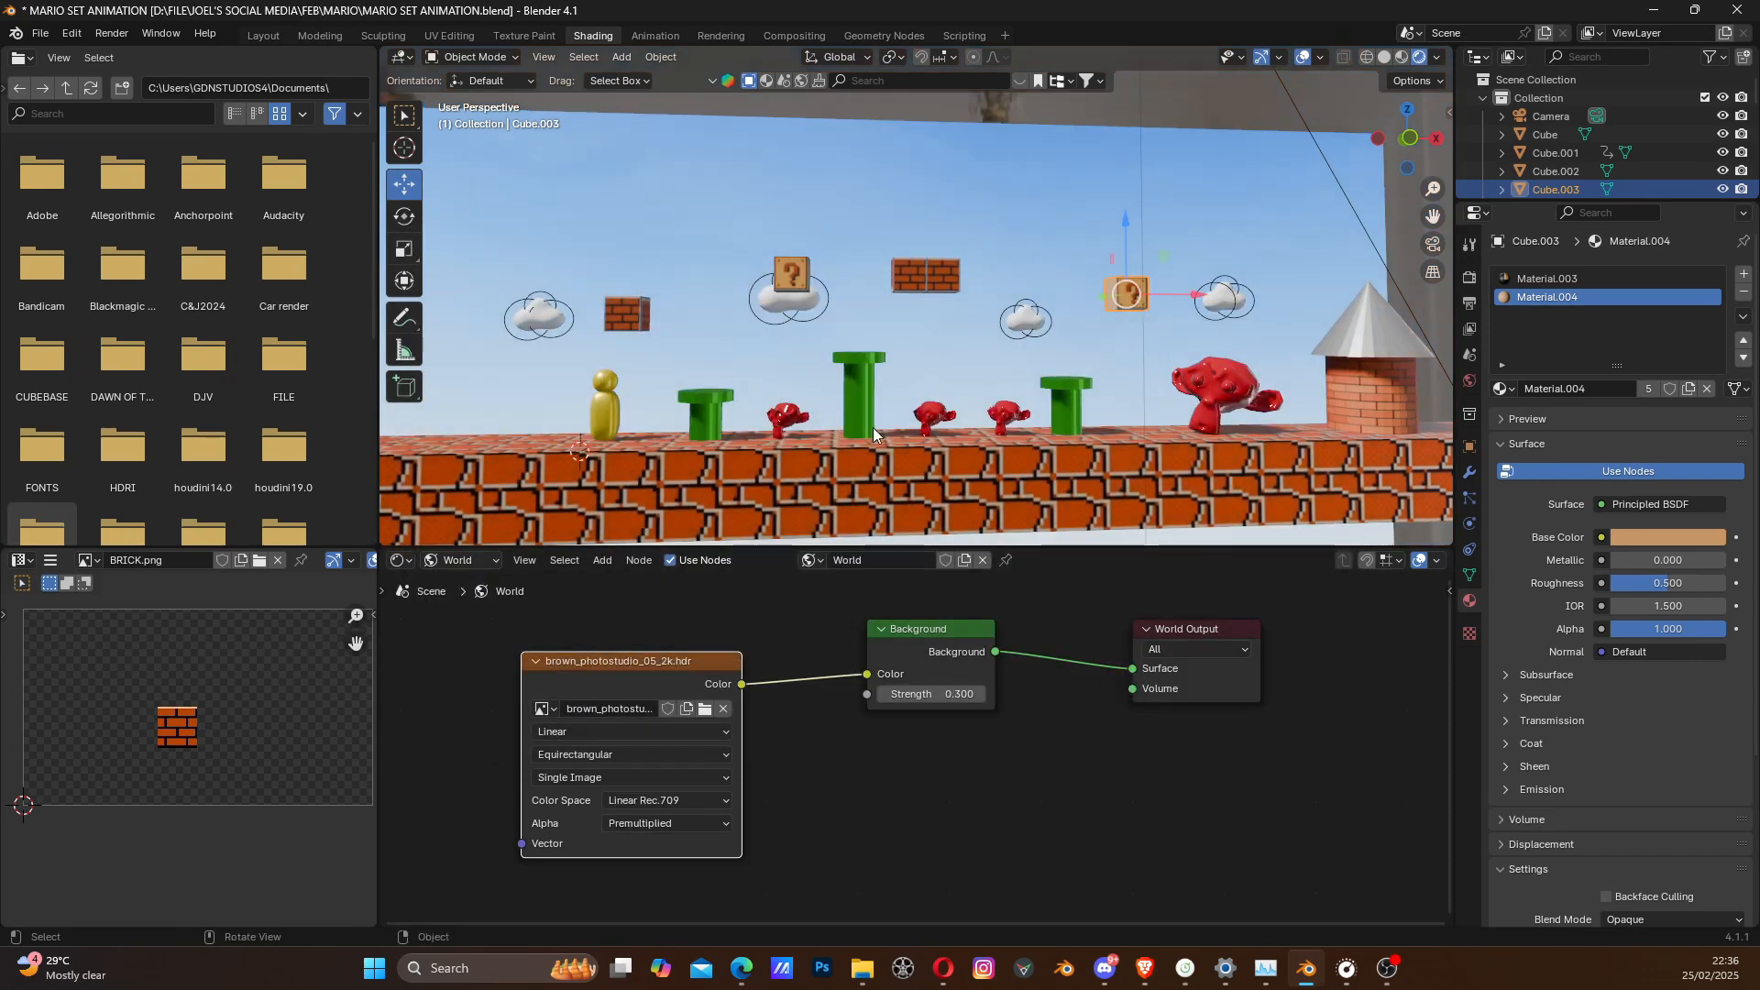
- Examine the HDRI lighting and reflections on the set in the free view and through the camera
{"action": "scroll", "coordinate": [1065, 429], "scroll_direction": "down", "scroll_amount": 3}
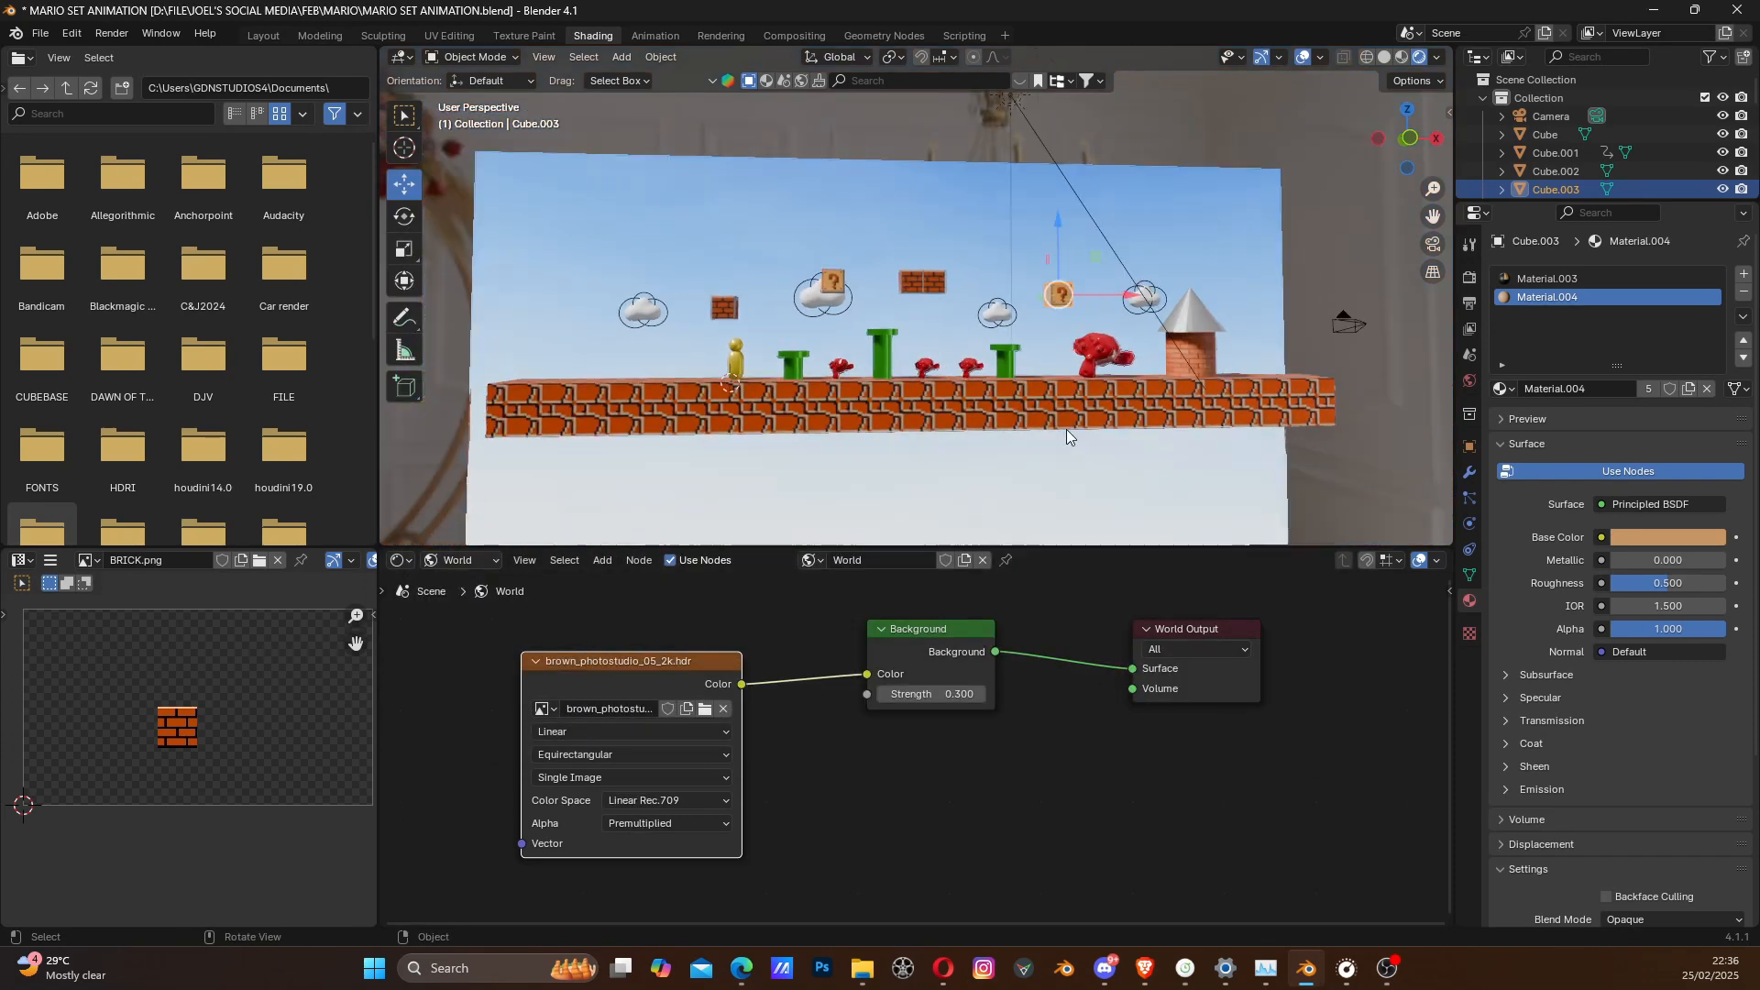
{"action": "middle_click_drag", "start_coordinate": [1065, 429], "coordinate": [1012, 443]}
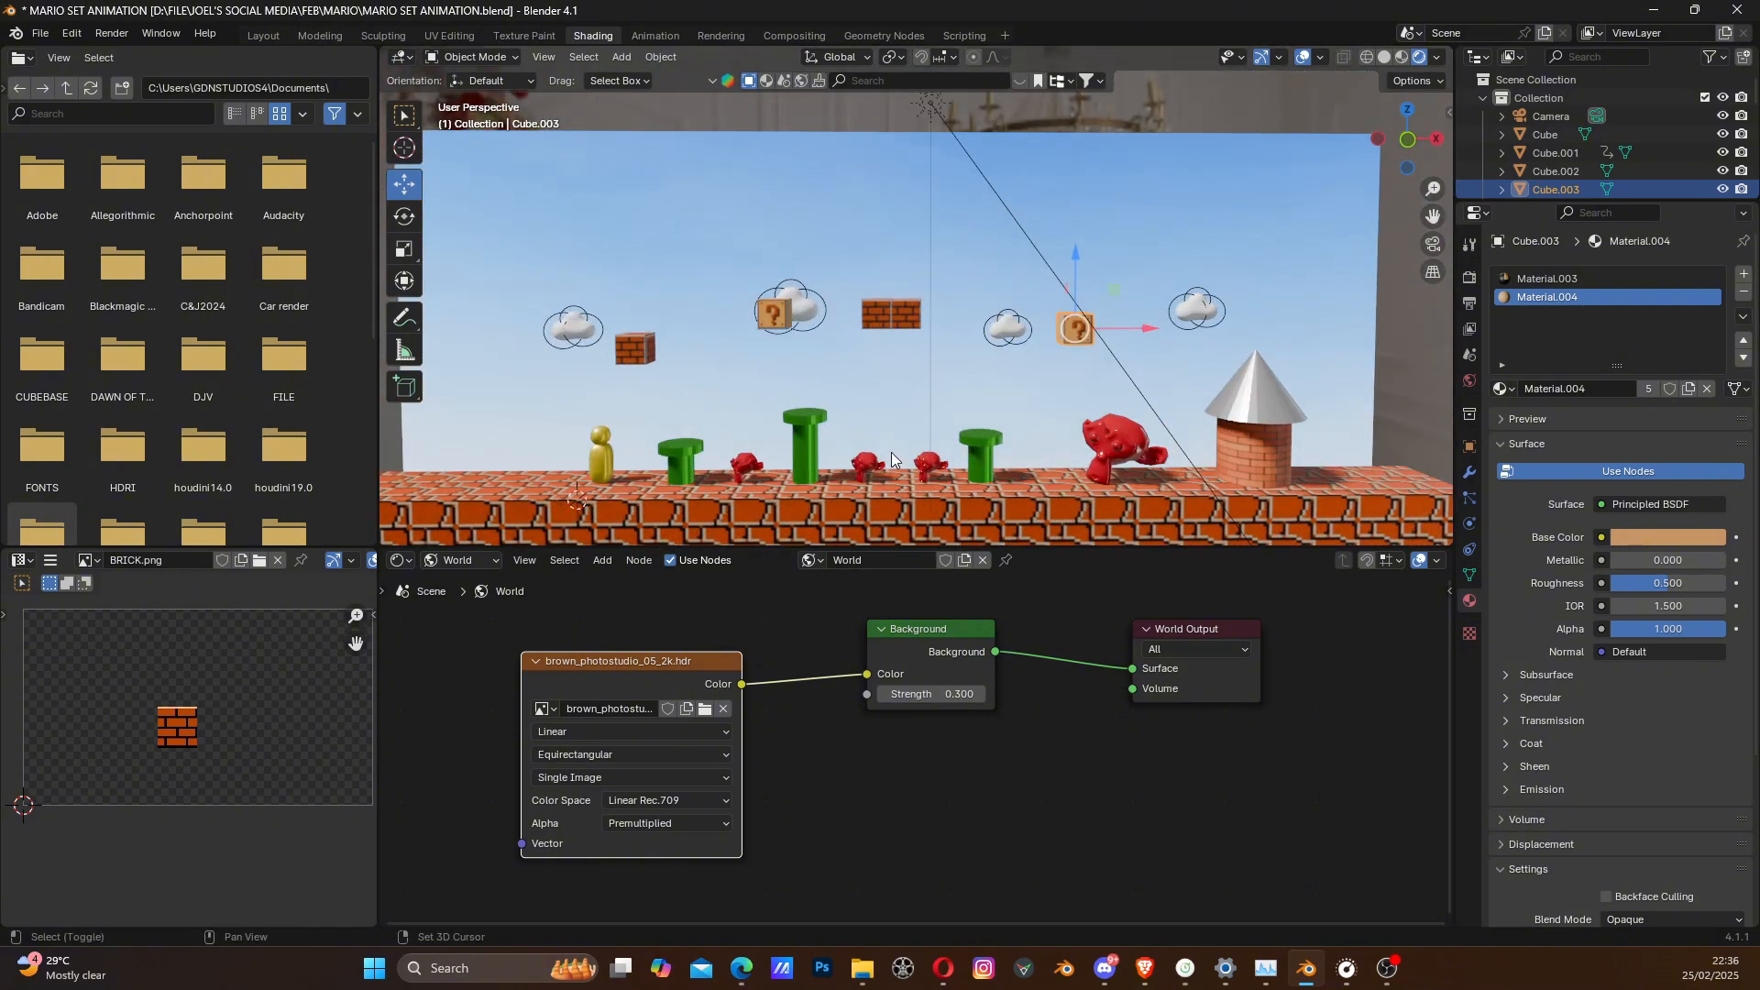
{"action": "scroll", "coordinate": [891, 453], "scroll_direction": "up", "scroll_amount": 5}
{"action": "scroll", "coordinate": [961, 405], "scroll_direction": "down", "scroll_amount": 5}
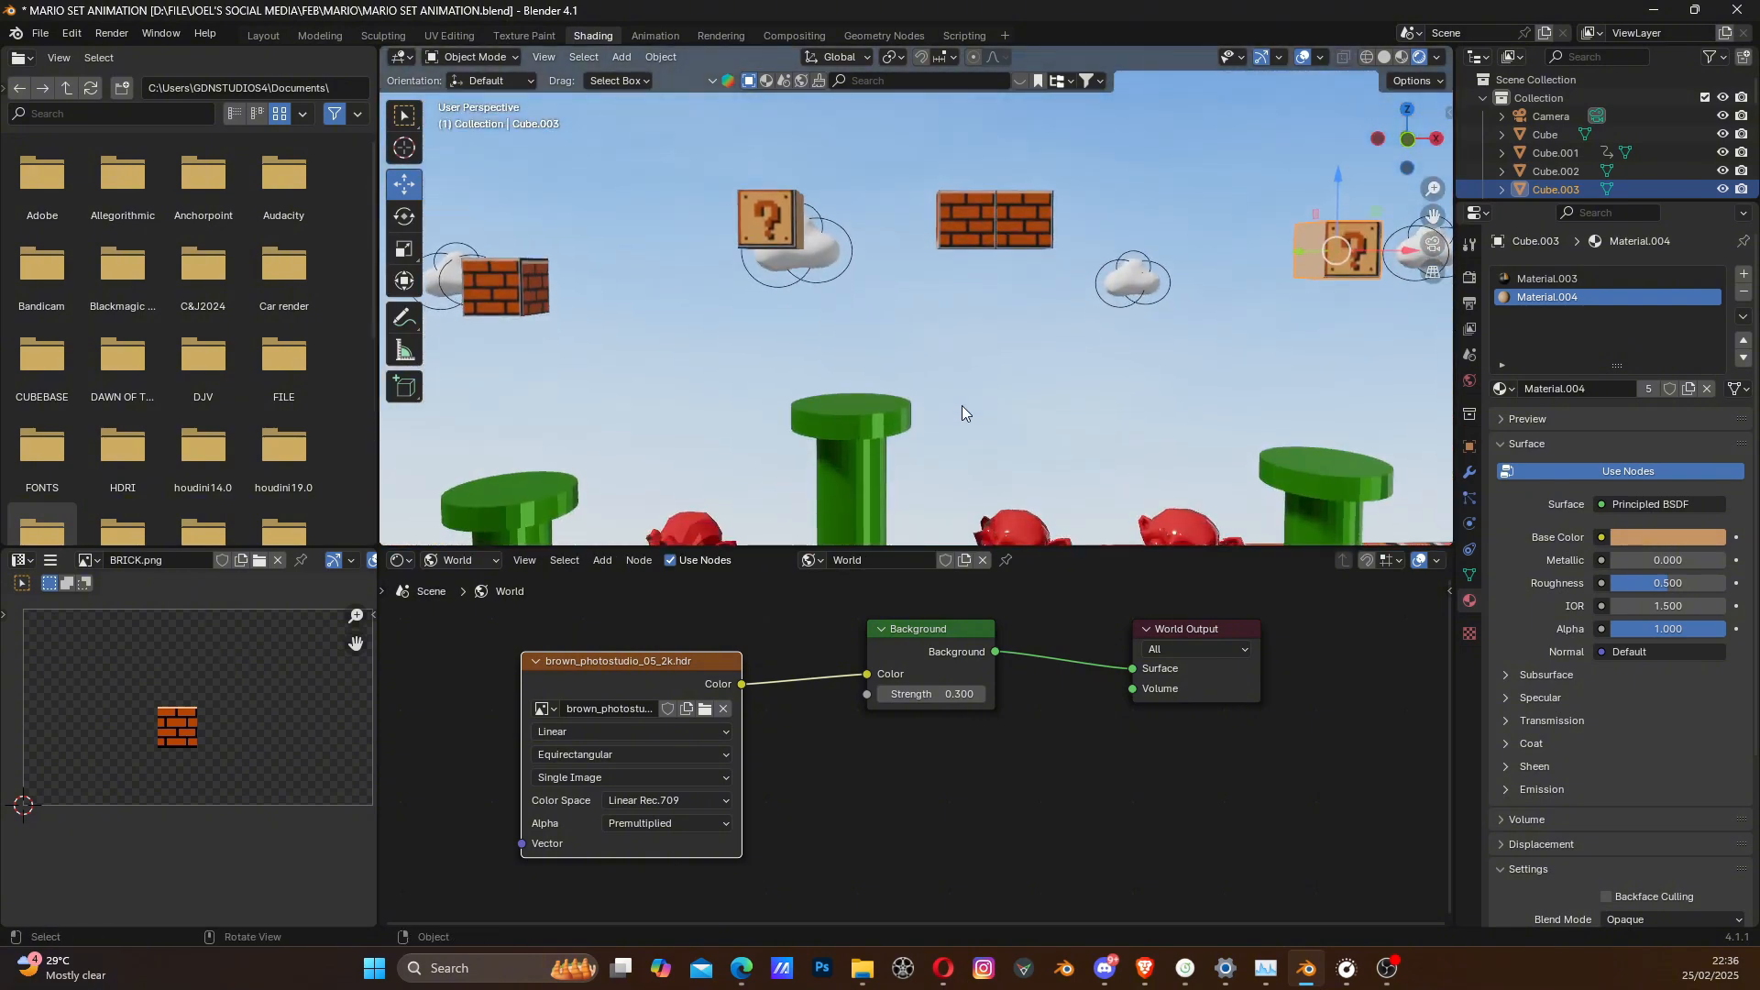
{"action": "scroll", "coordinate": [970, 395], "scroll_direction": "up", "scroll_amount": 4}
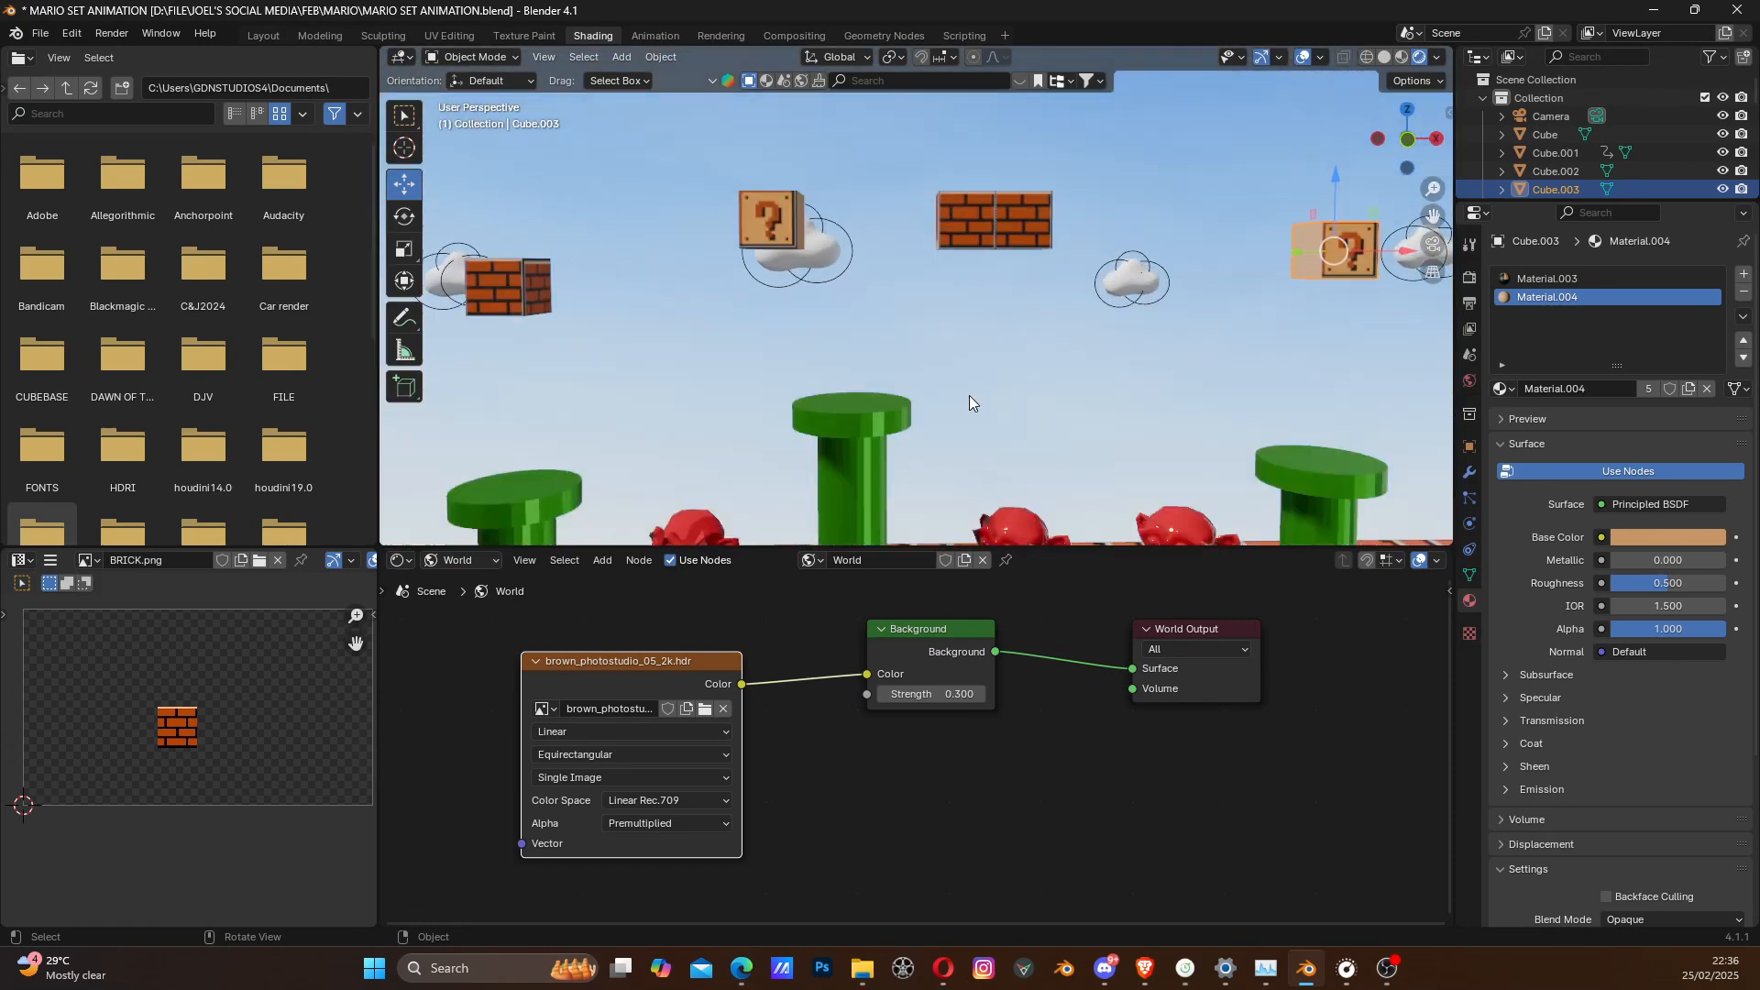
{"action": "scroll", "coordinate": [970, 395], "scroll_direction": "down", "scroll_amount": 2}
{"action": "scroll", "coordinate": [911, 421], "scroll_direction": "down", "scroll_amount": 2}
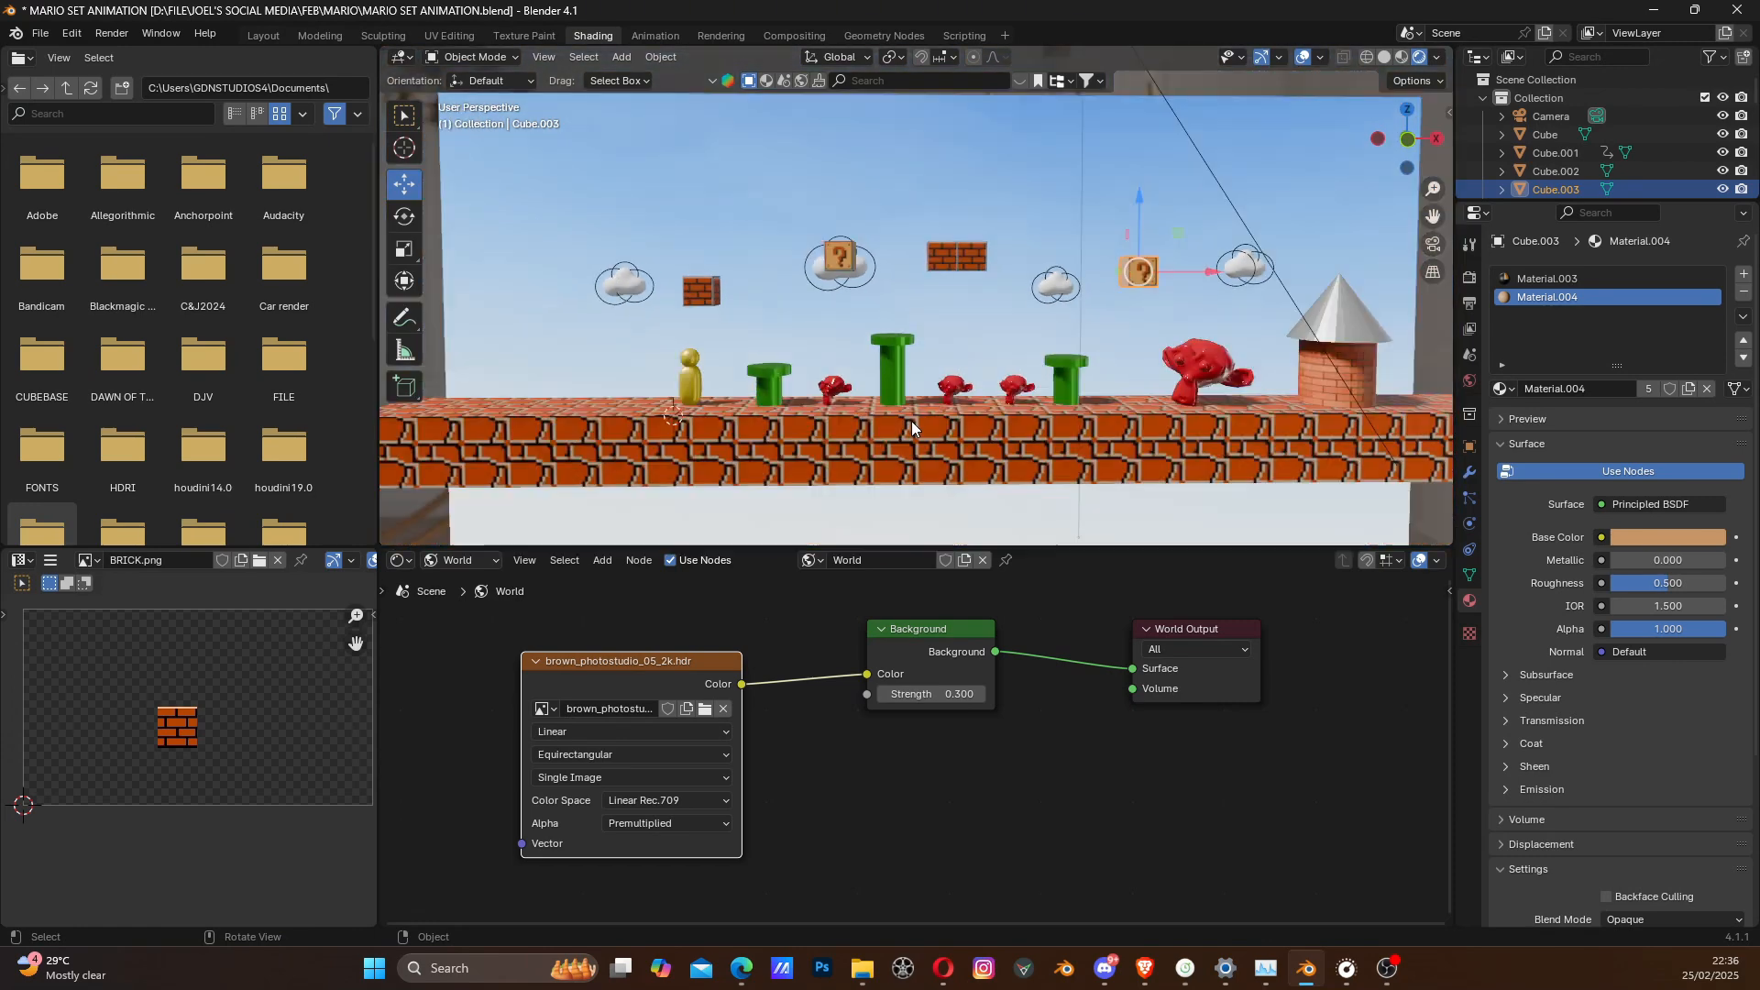
{"action": "scroll", "coordinate": [911, 421], "scroll_direction": "up", "scroll_amount": 1}
{"action": "middle_click_drag", "start_coordinate": [1224, 403], "coordinate": [1157, 389], "text": "shift"}
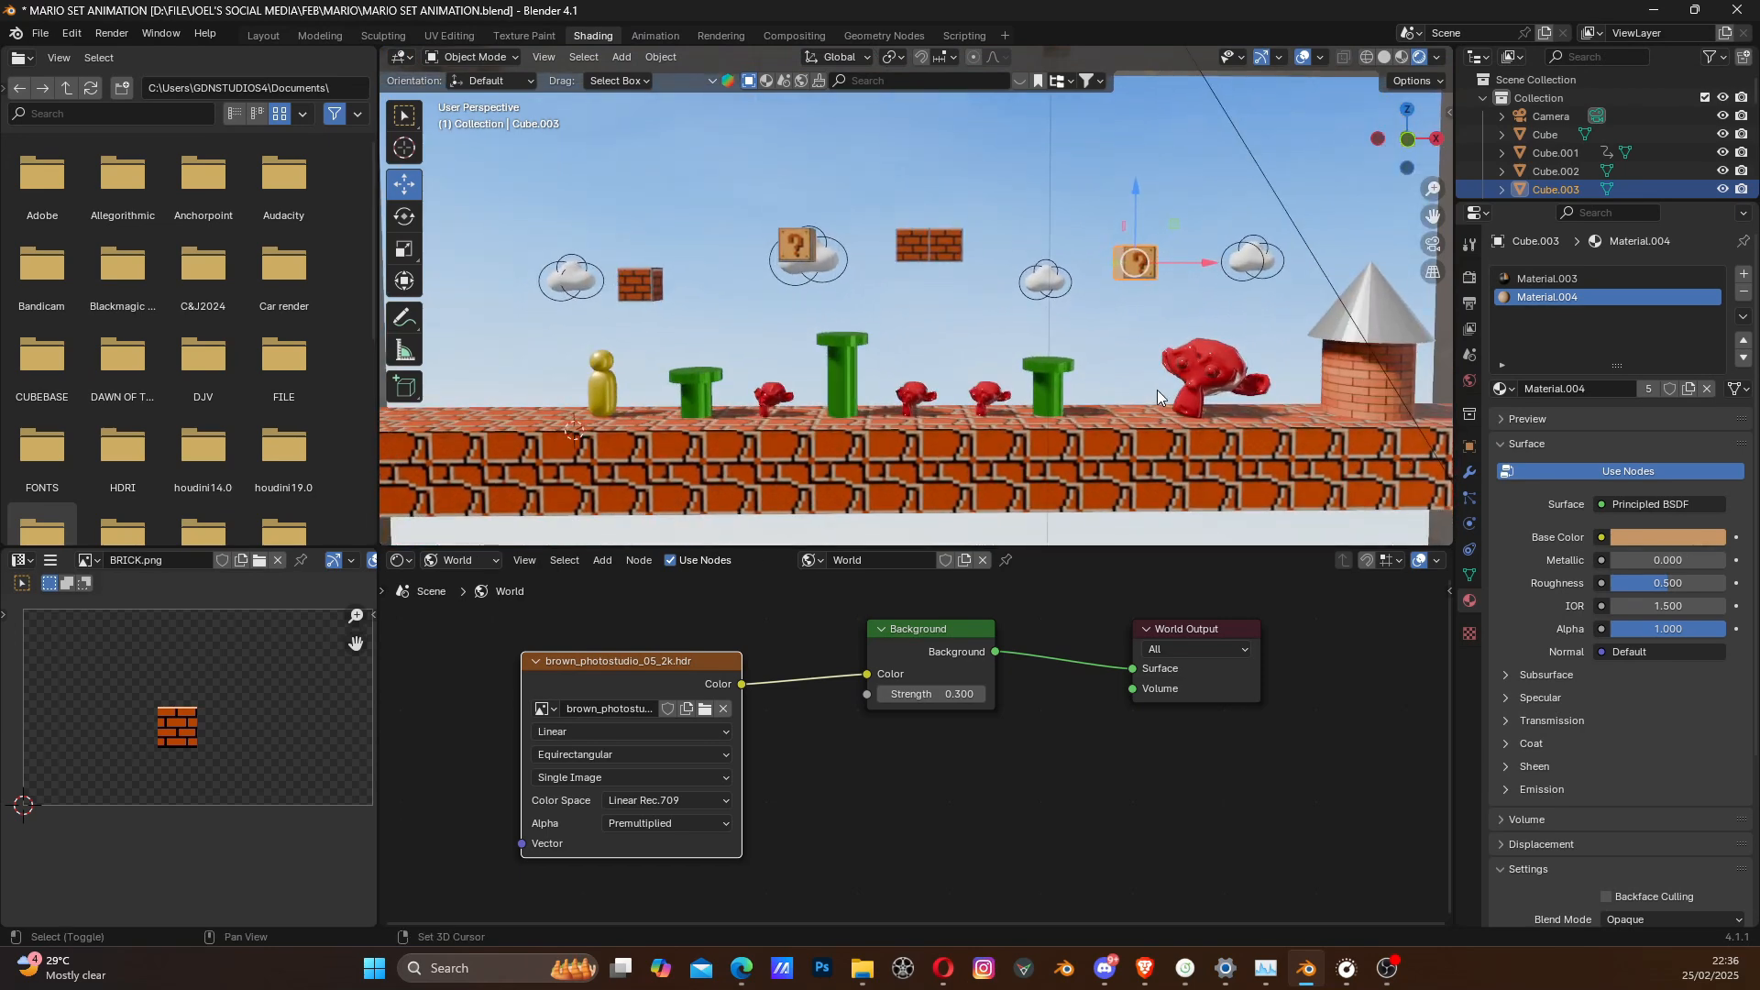
{"action": "left_click", "coordinate": [1432, 244]}
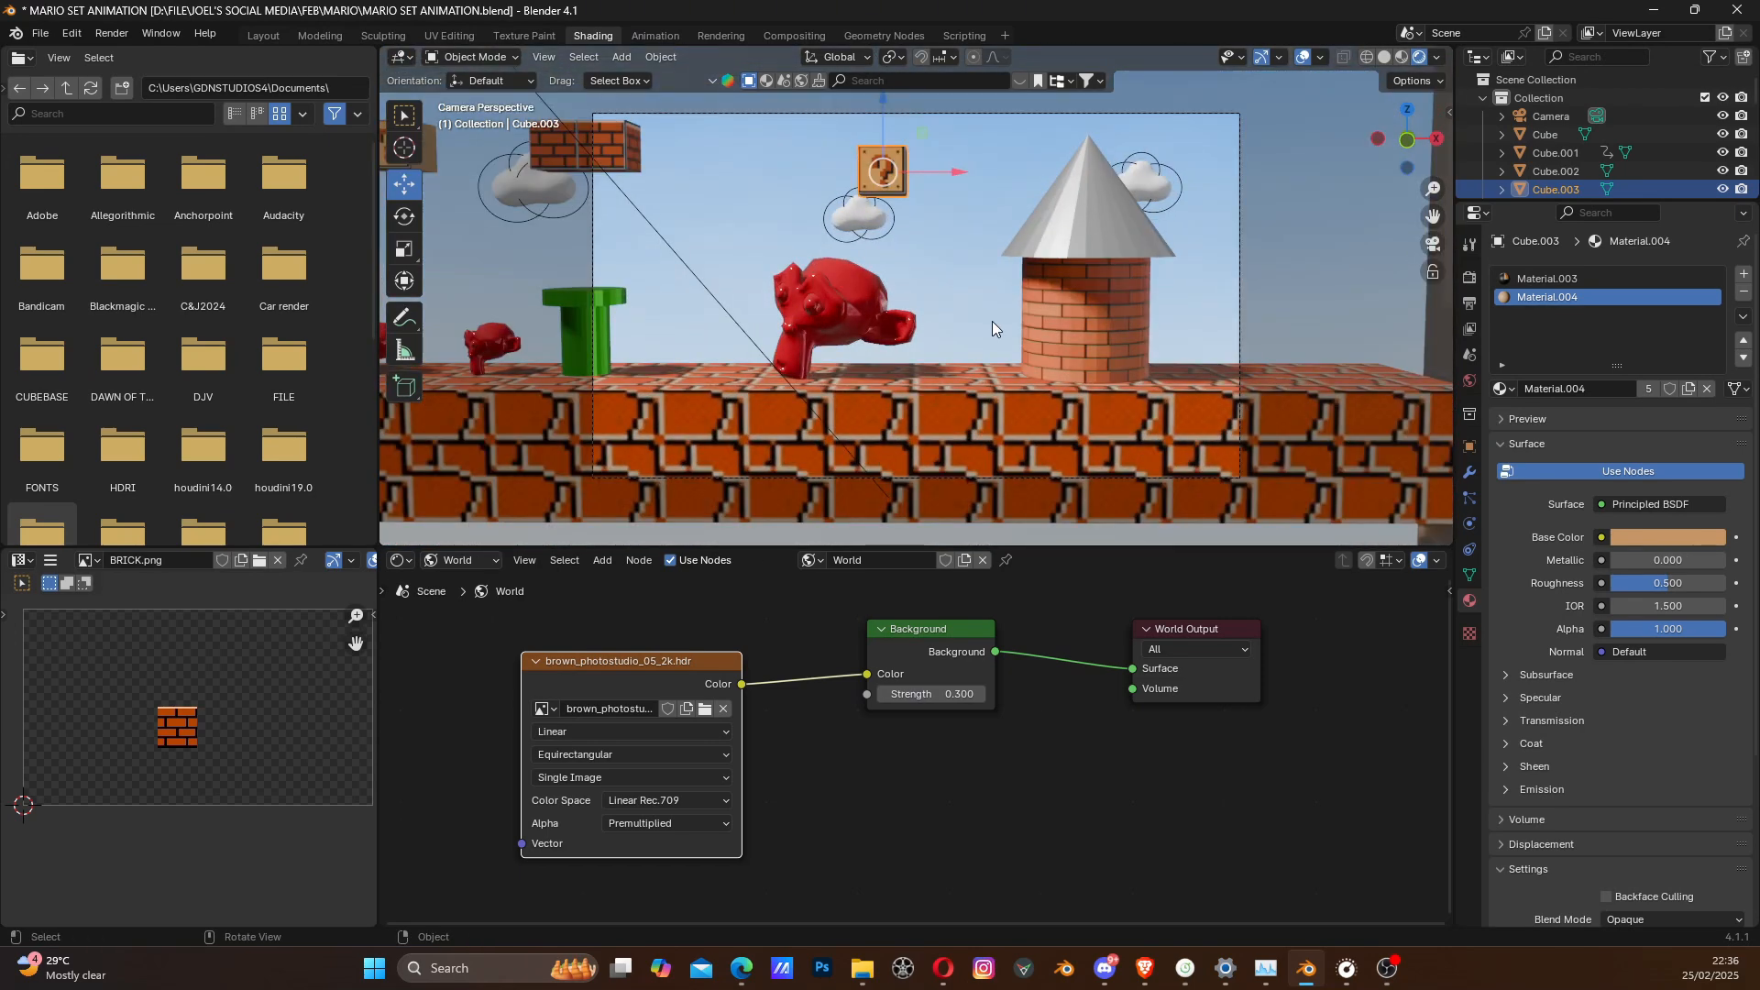
{"action": "left_click", "coordinate": [1433, 244]}
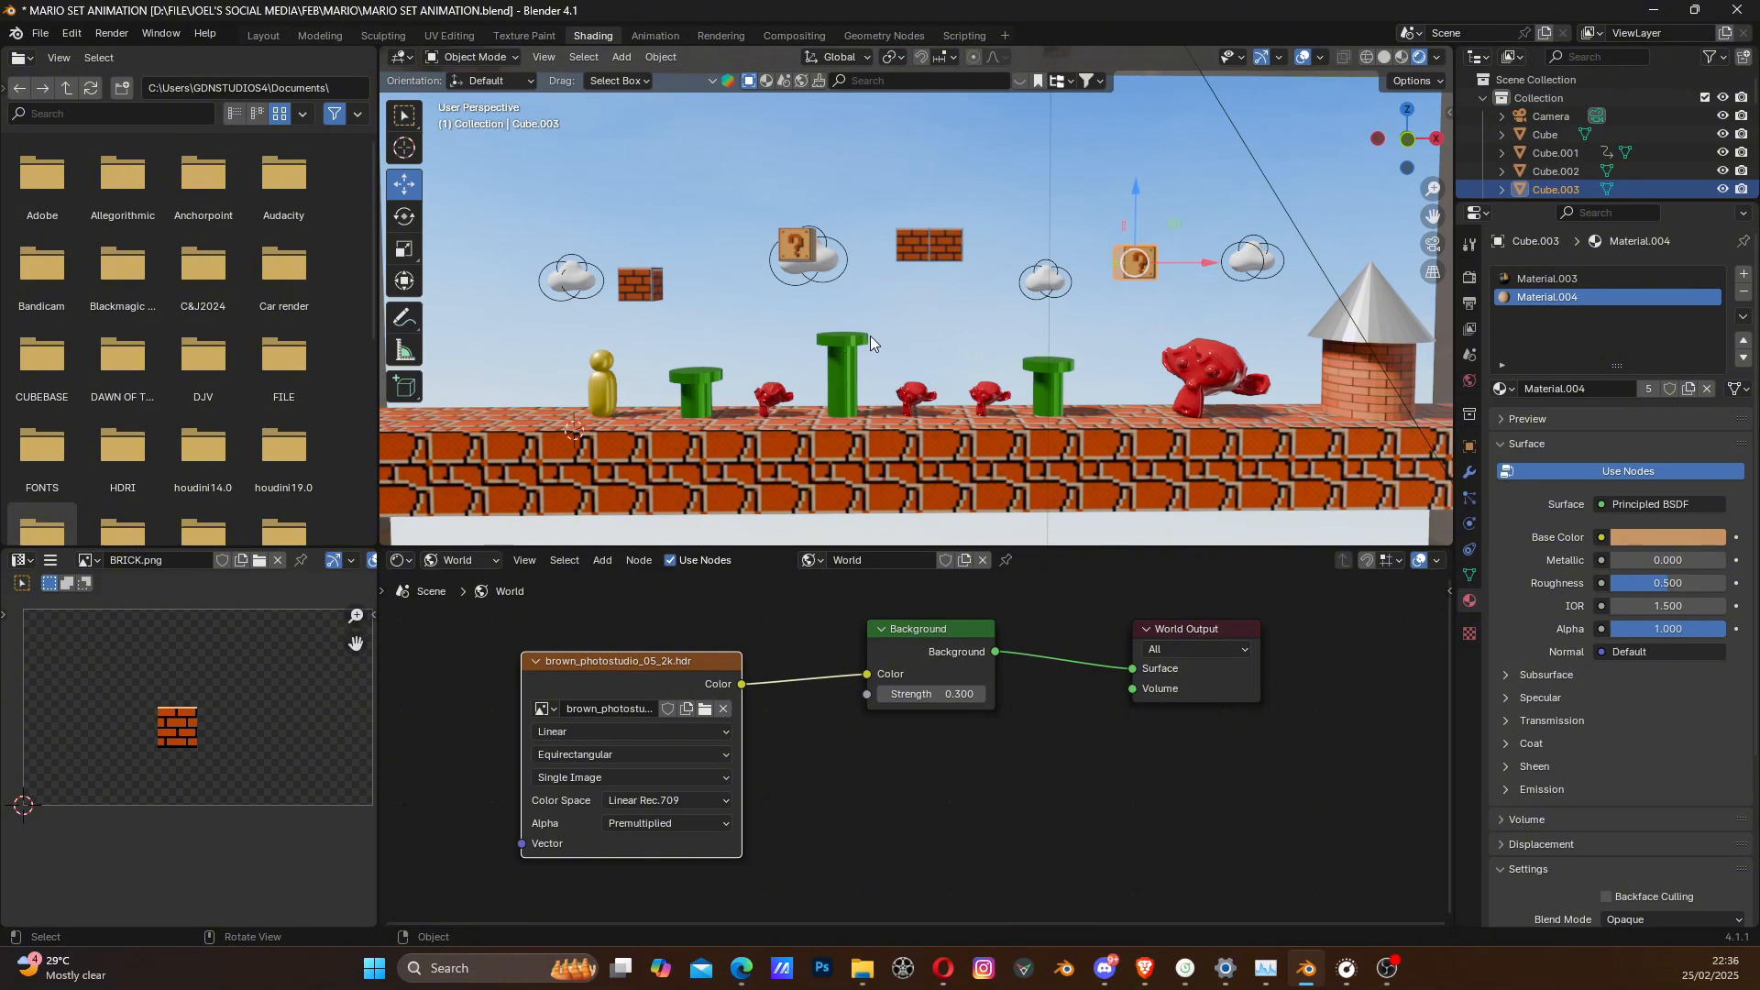
{"action": "middle_click_drag", "start_coordinate": [907, 340], "coordinate": [903, 338], "text": "shift"}
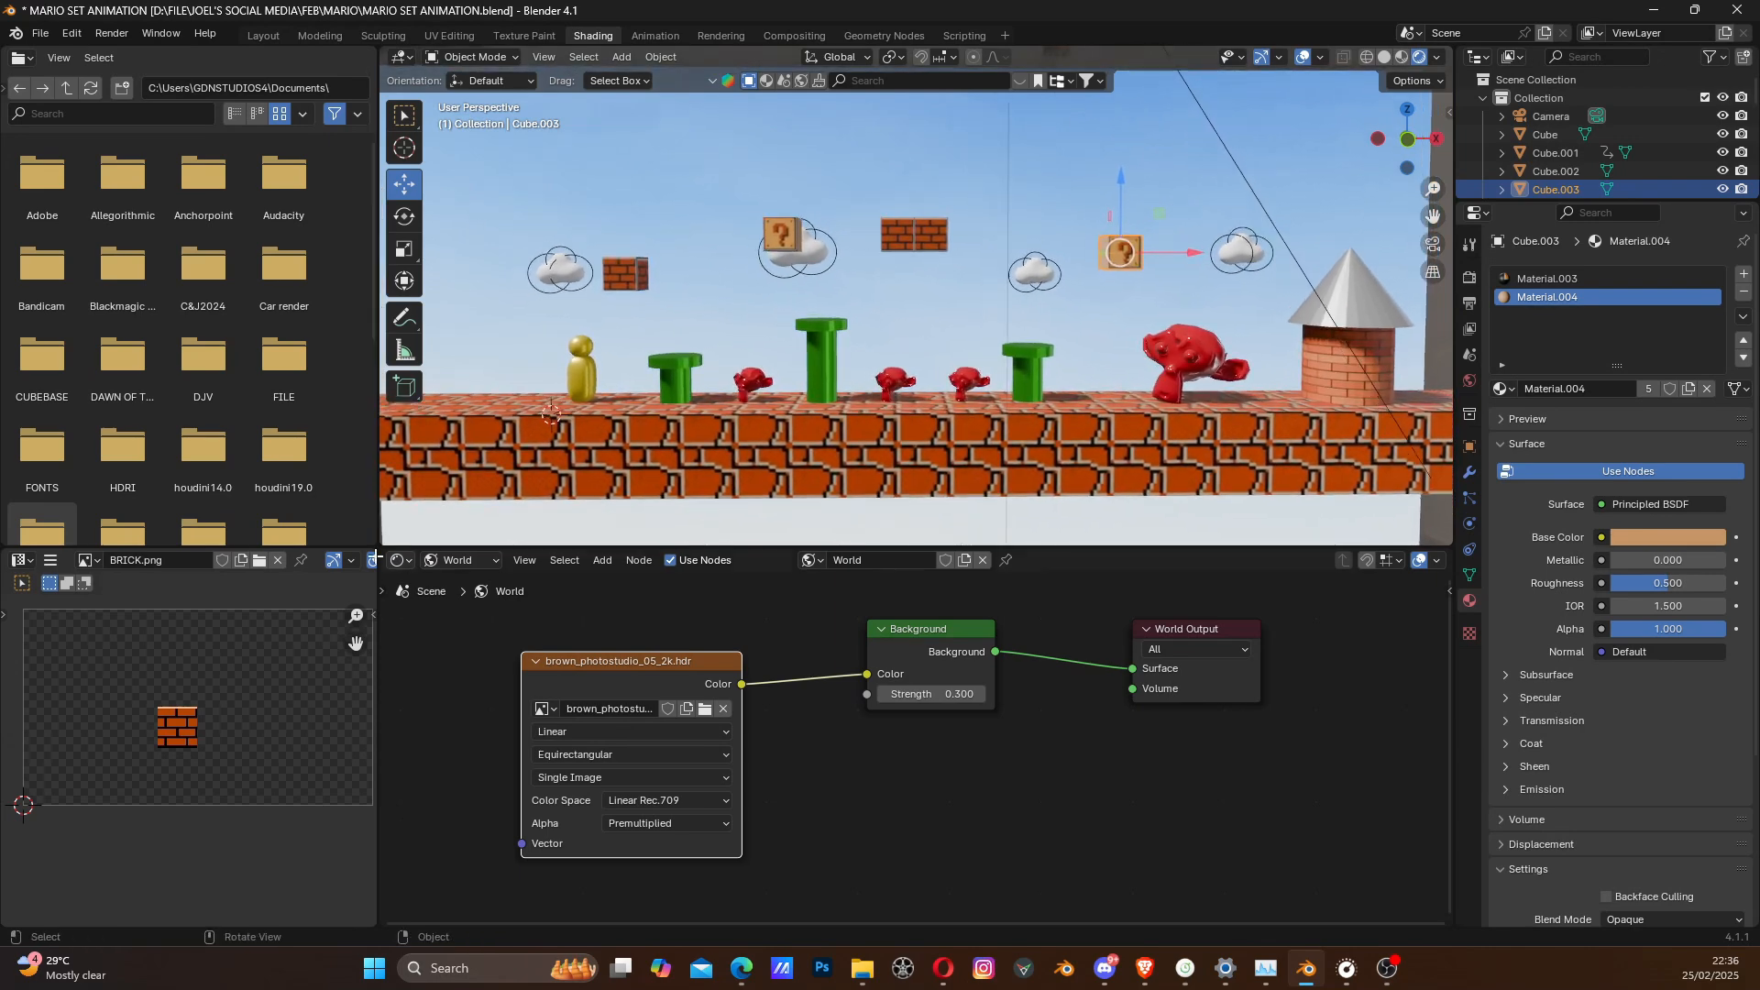
- Switch to the Layout workspace and view the set through the camera
{"action": "left_click", "coordinate": [262, 37]}
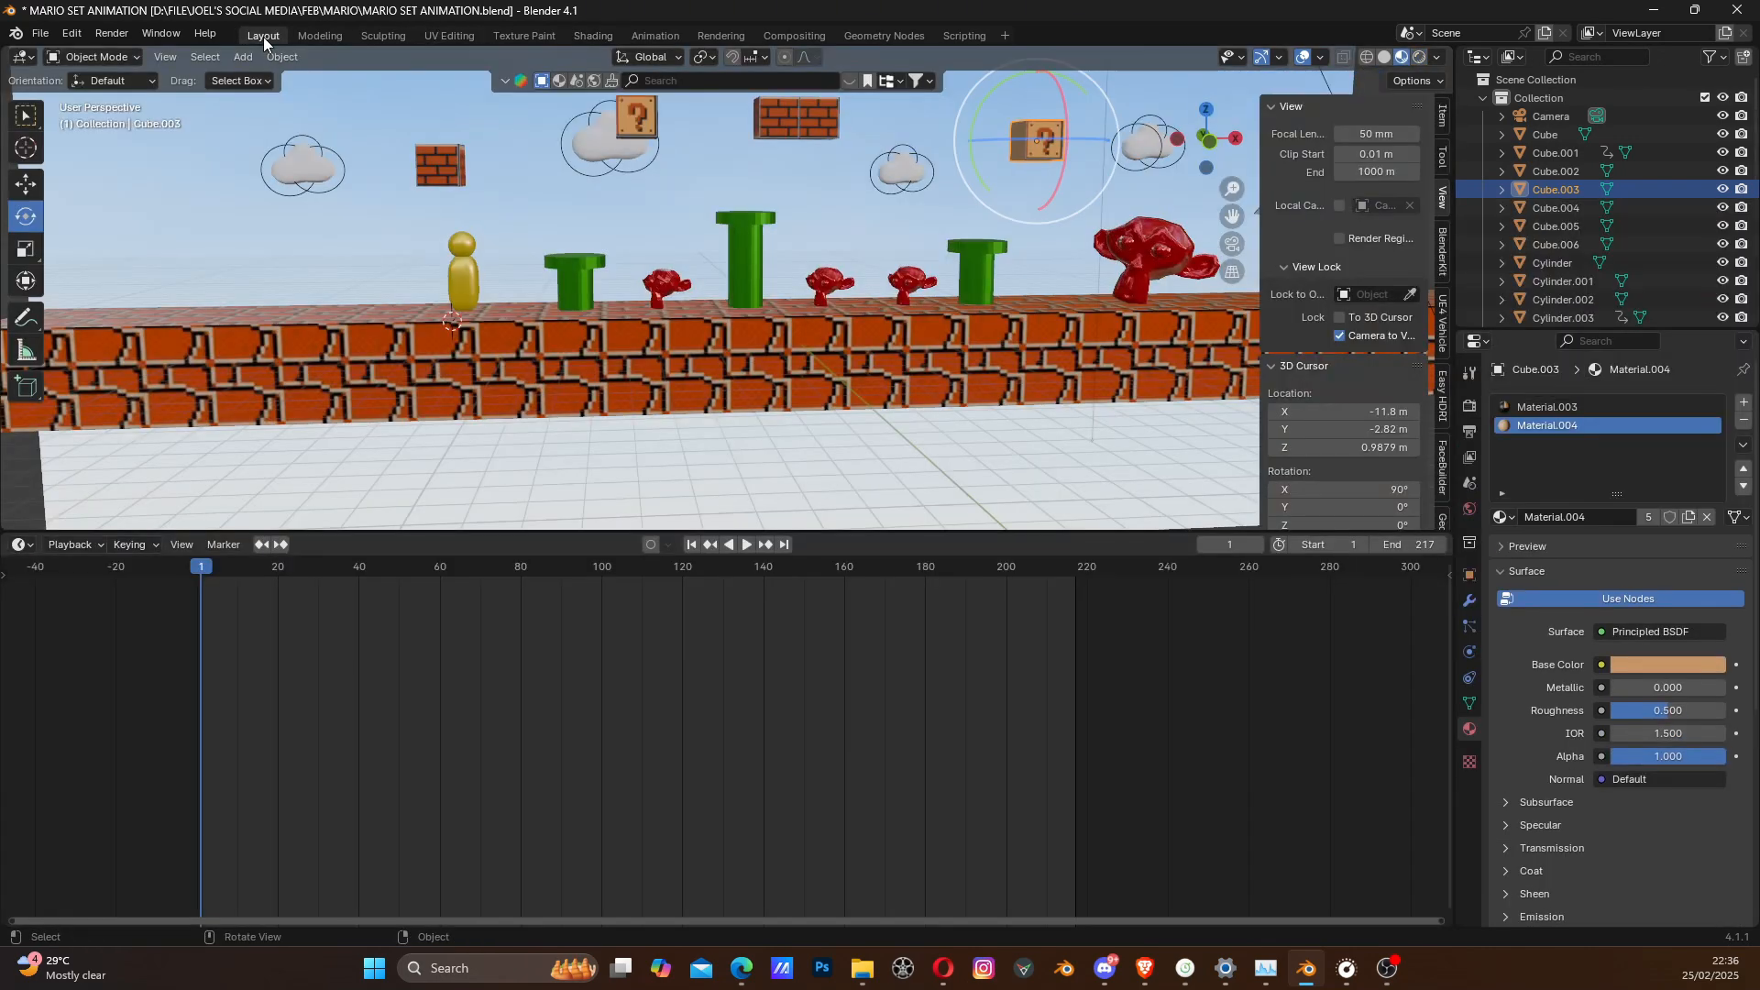
{"action": "scroll", "coordinate": [724, 344], "scroll_direction": "down", "scroll_amount": 2}
{"action": "middle_click_drag", "start_coordinate": [756, 273], "coordinate": [784, 337], "text": "shift"}
{"action": "left_click", "coordinate": [1234, 243]}
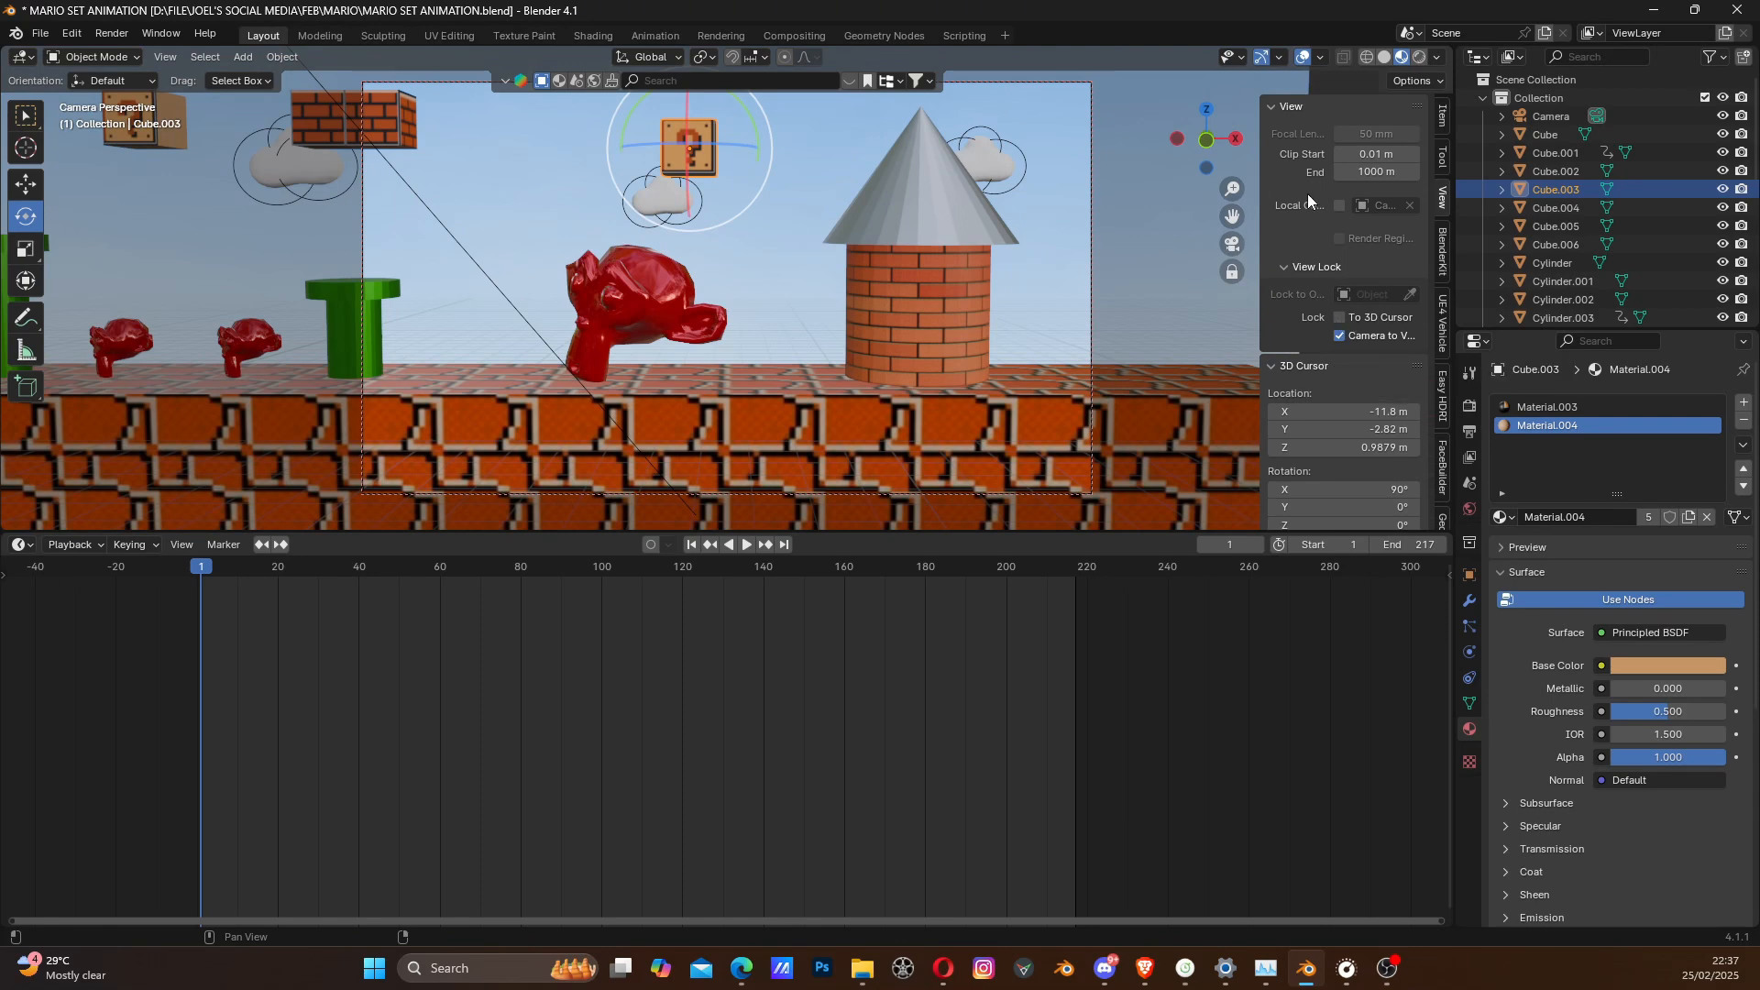
- Toggle the Camera to View lock off and on, leave it enabled, and hide the view settings
{"action": "key", "text": "n"}
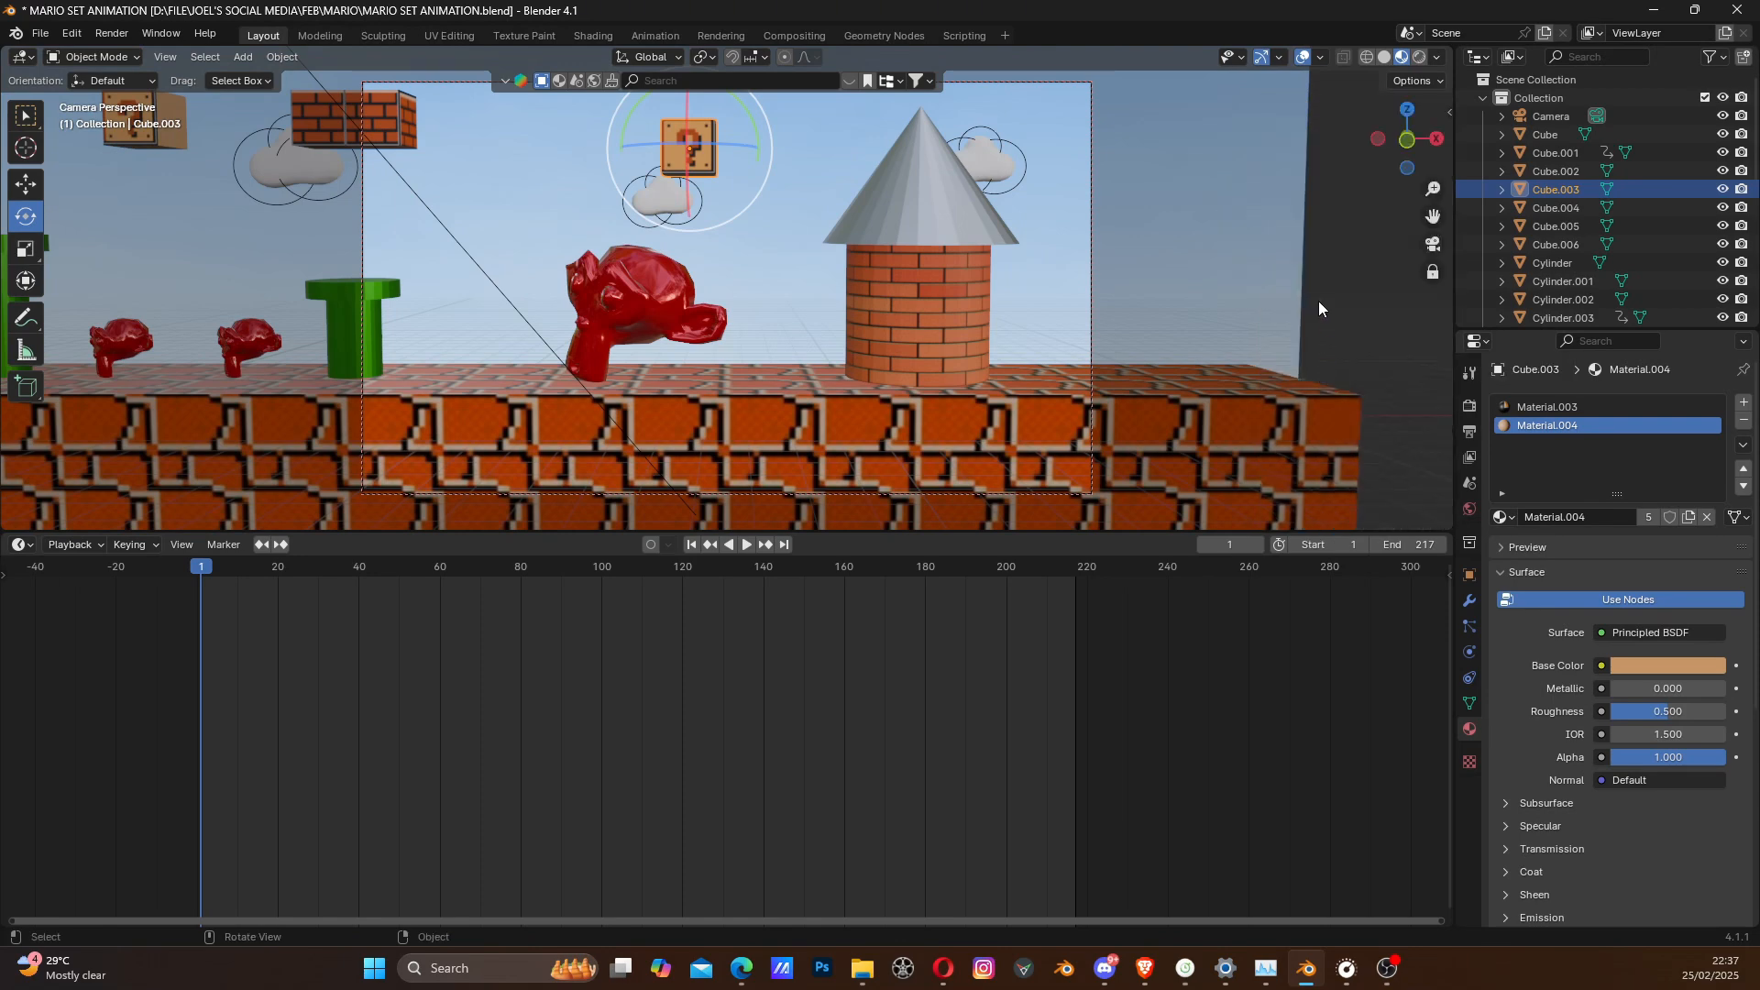
{"action": "key", "text": "n"}
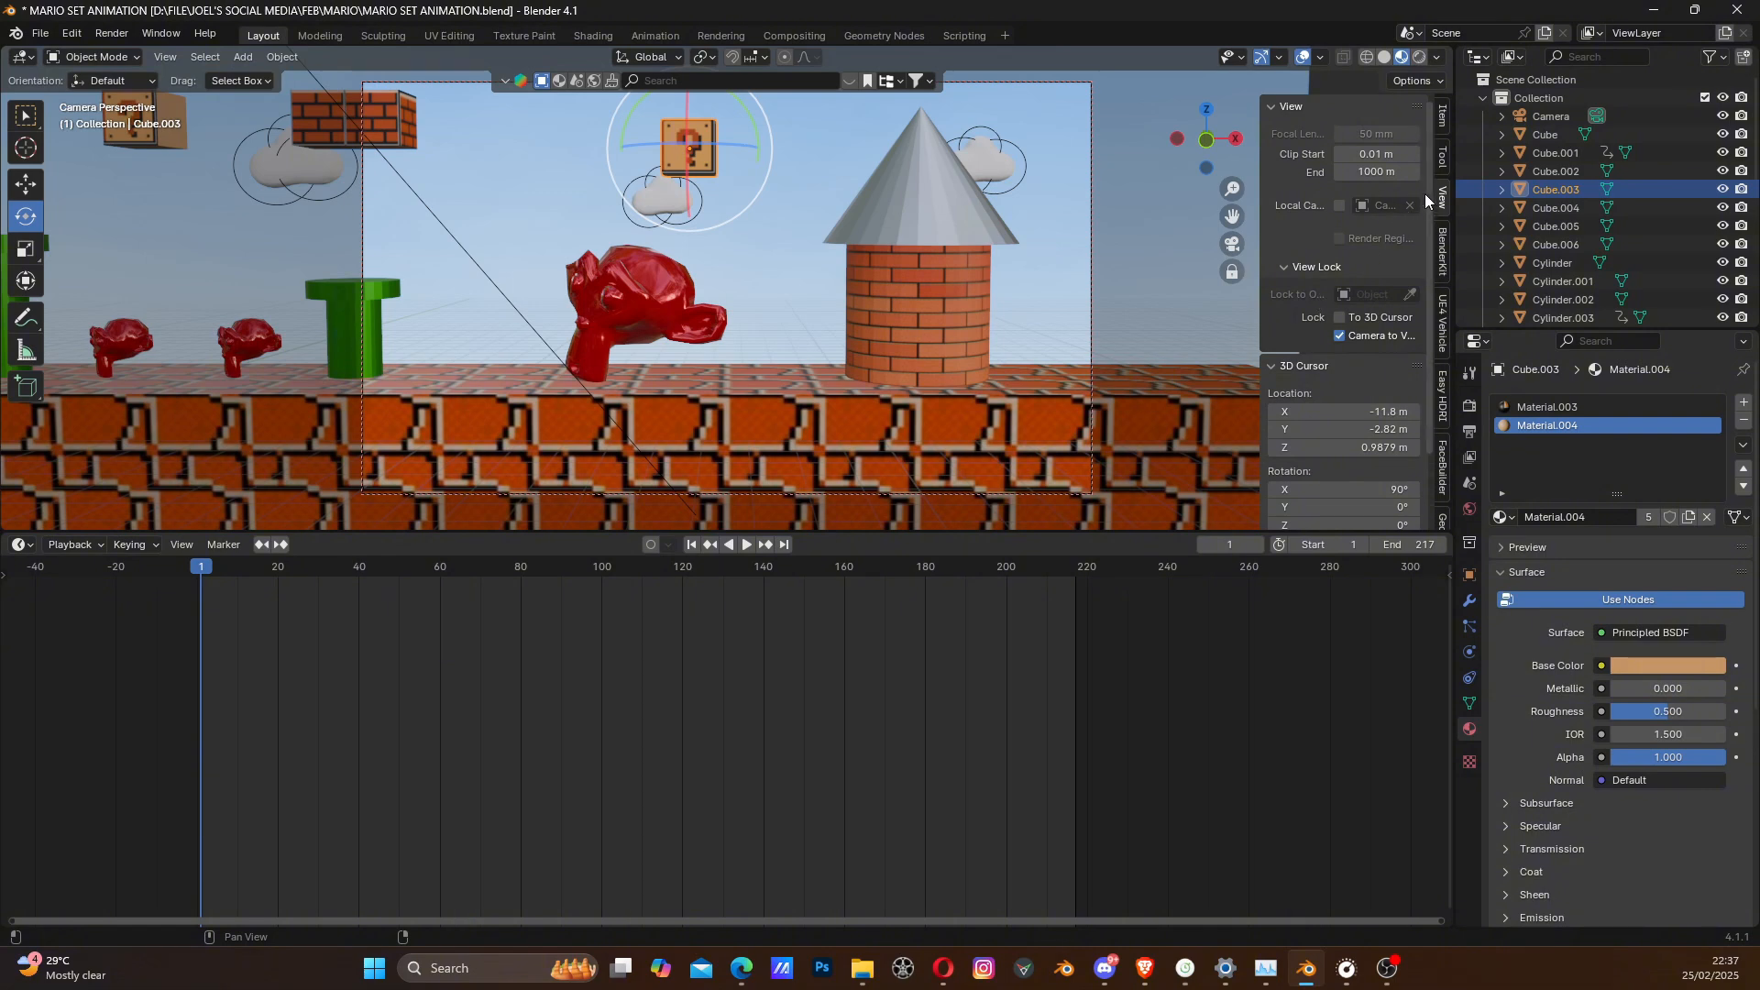
{"action": "left_click", "coordinate": [1340, 336]}
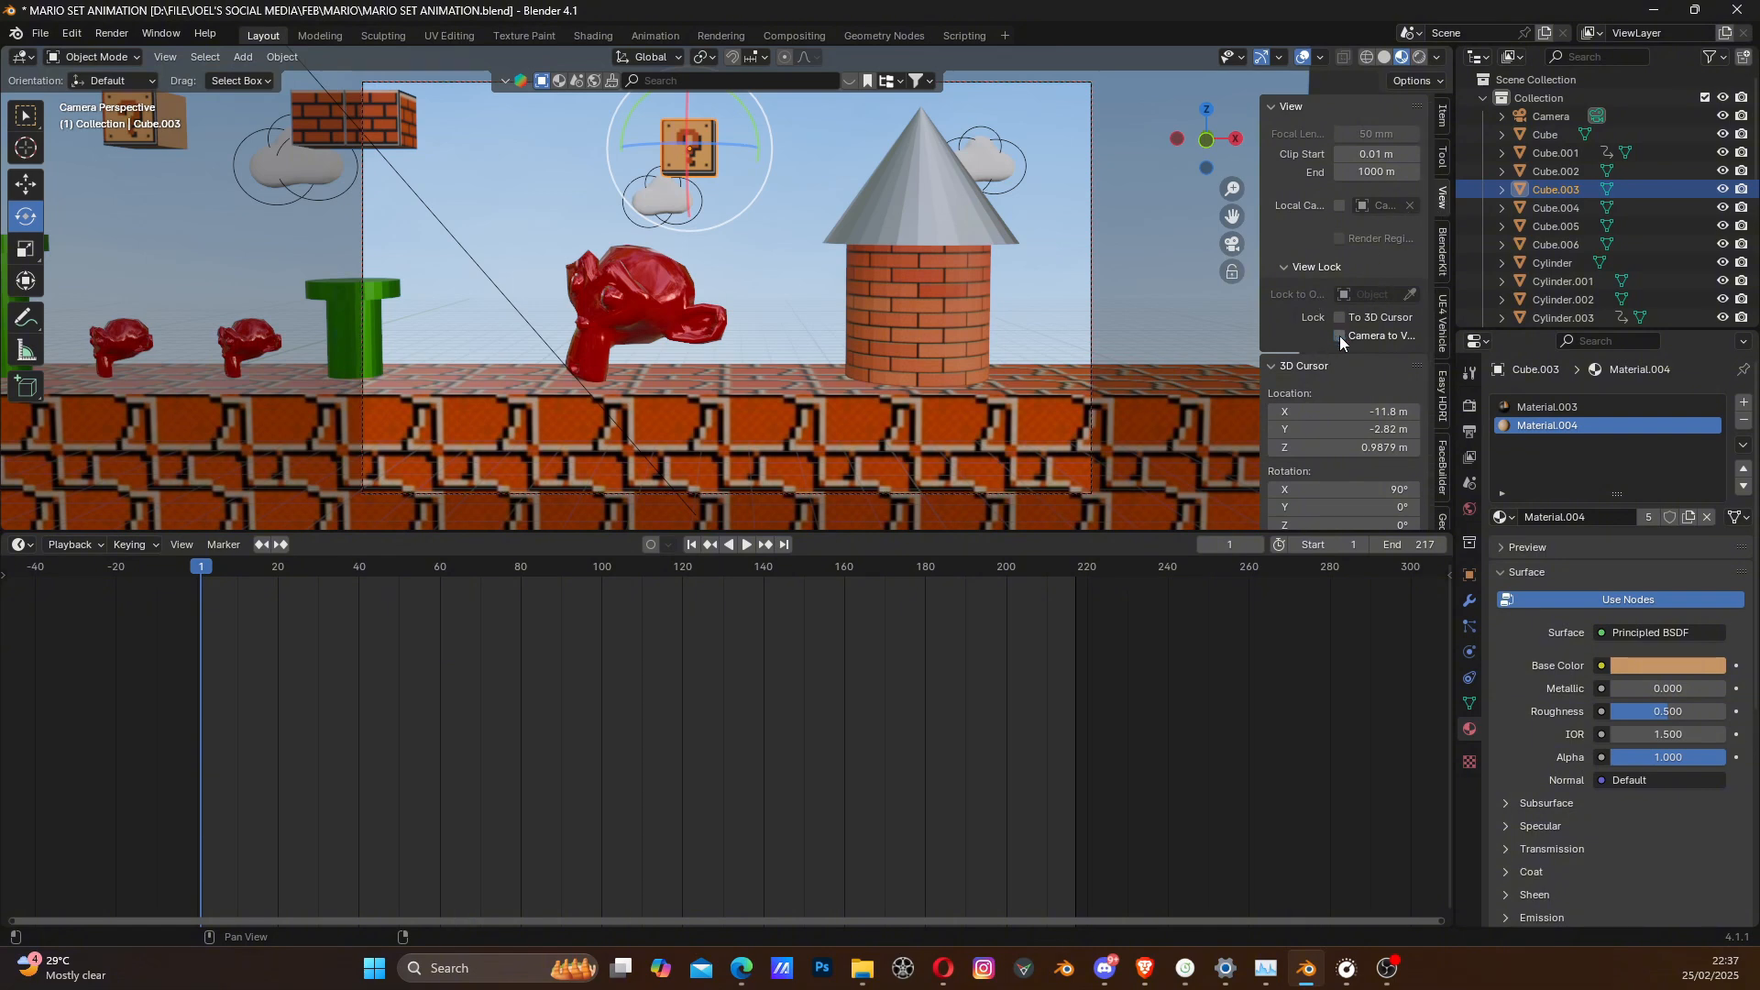
{"action": "left_click", "coordinate": [1339, 335]}
{"action": "left_click", "coordinate": [1339, 335]}
{"action": "left_click", "coordinate": [1339, 335]}
{"action": "key", "text": "n"}
- Reframe the camera on the starting end of the set so the gold character and the first two green pipes are in frame
{"action": "scroll", "coordinate": [803, 374], "scroll_direction": "down", "scroll_amount": 2}
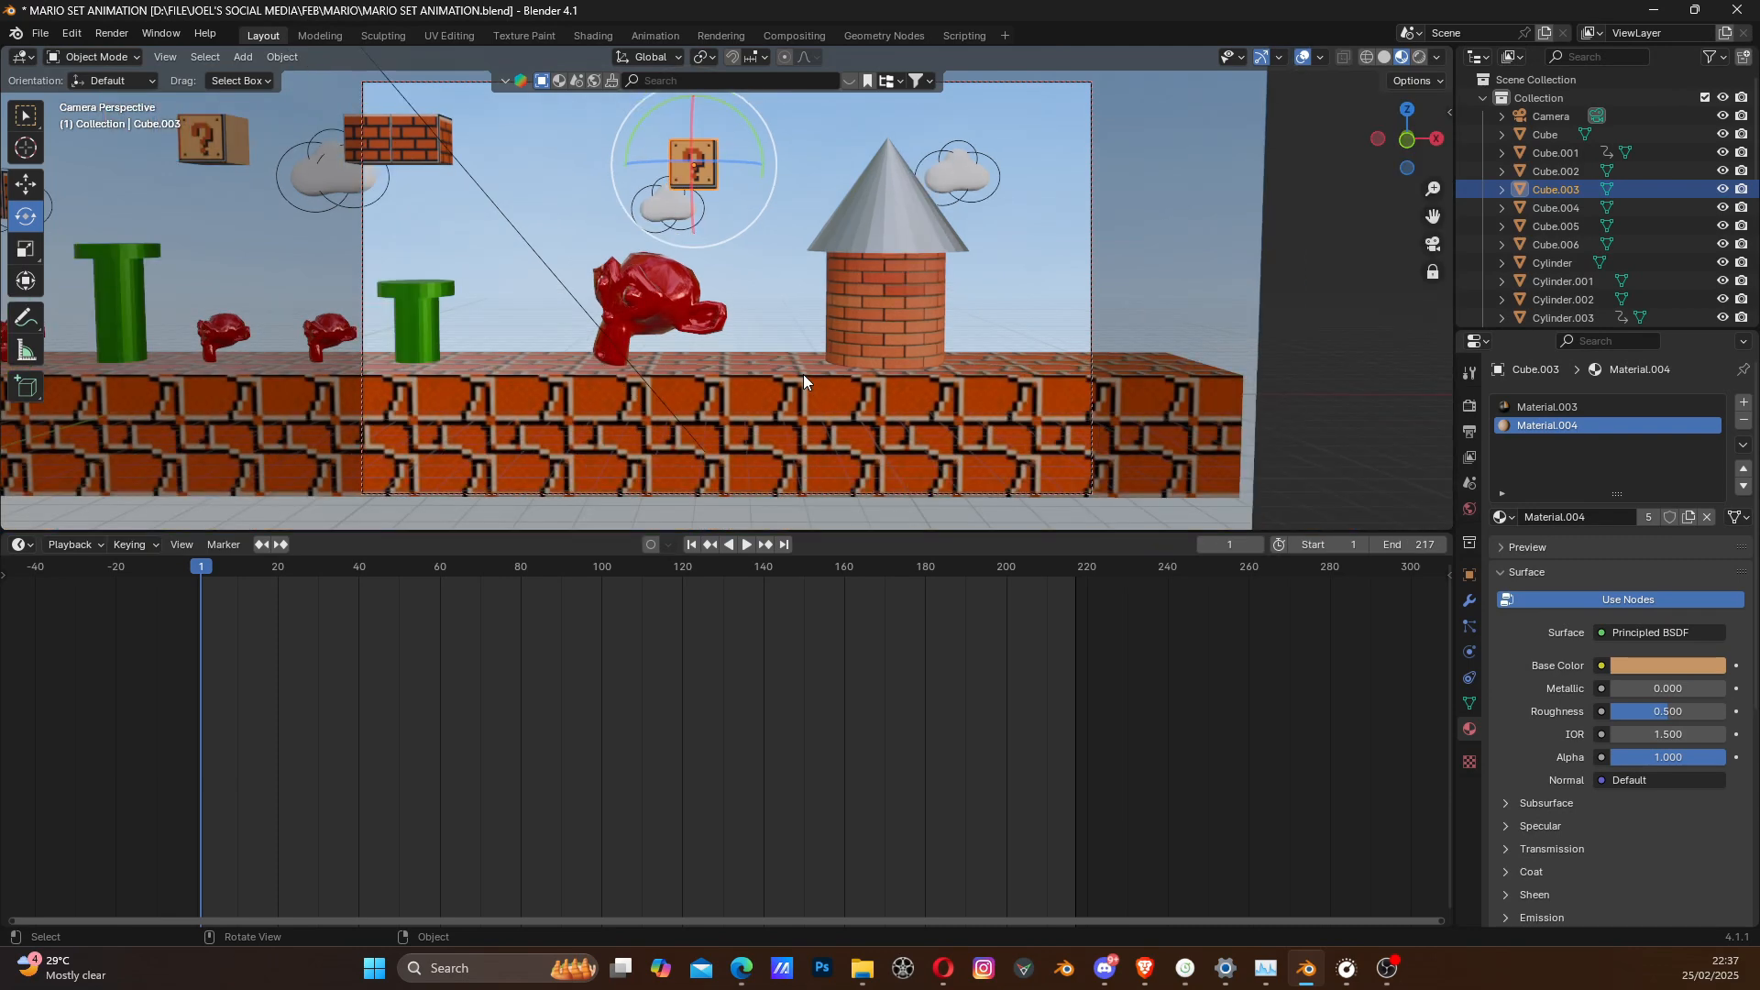
{"action": "scroll", "coordinate": [766, 371], "scroll_direction": "up", "scroll_amount": 2}
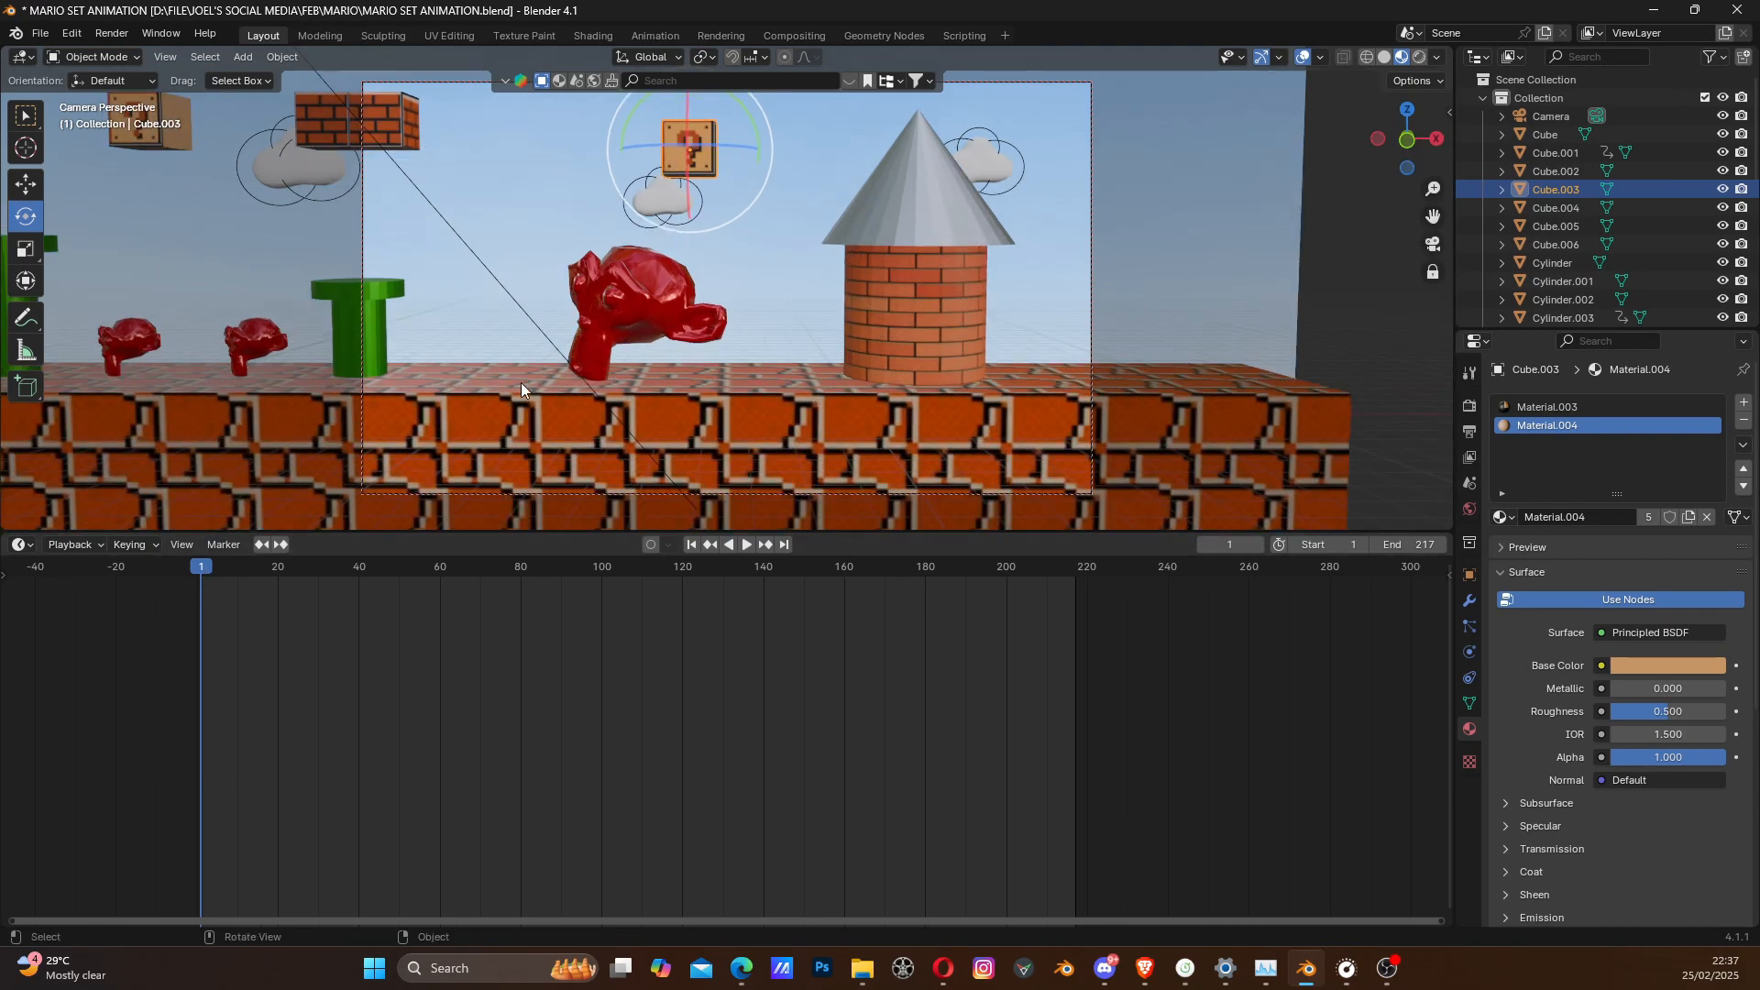
{"action": "mouse_move", "coordinate": [550, 332]}
{"action": "middle_mouse_down"}
{"action": "mouse_move", "coordinate": [893, 394]}
{"action": "mouse_move", "coordinate": [1030, 334]}
{"action": "mouse_move", "coordinate": [949, 305]}
{"action": "mouse_move", "coordinate": [955, 322]}
{"action": "middle_mouse_up"}
{"action": "scroll", "coordinate": [1020, 339], "scroll_direction": "down", "scroll_amount": 2}
{"action": "scroll", "coordinate": [955, 323], "scroll_direction": "up", "scroll_amount": 3}
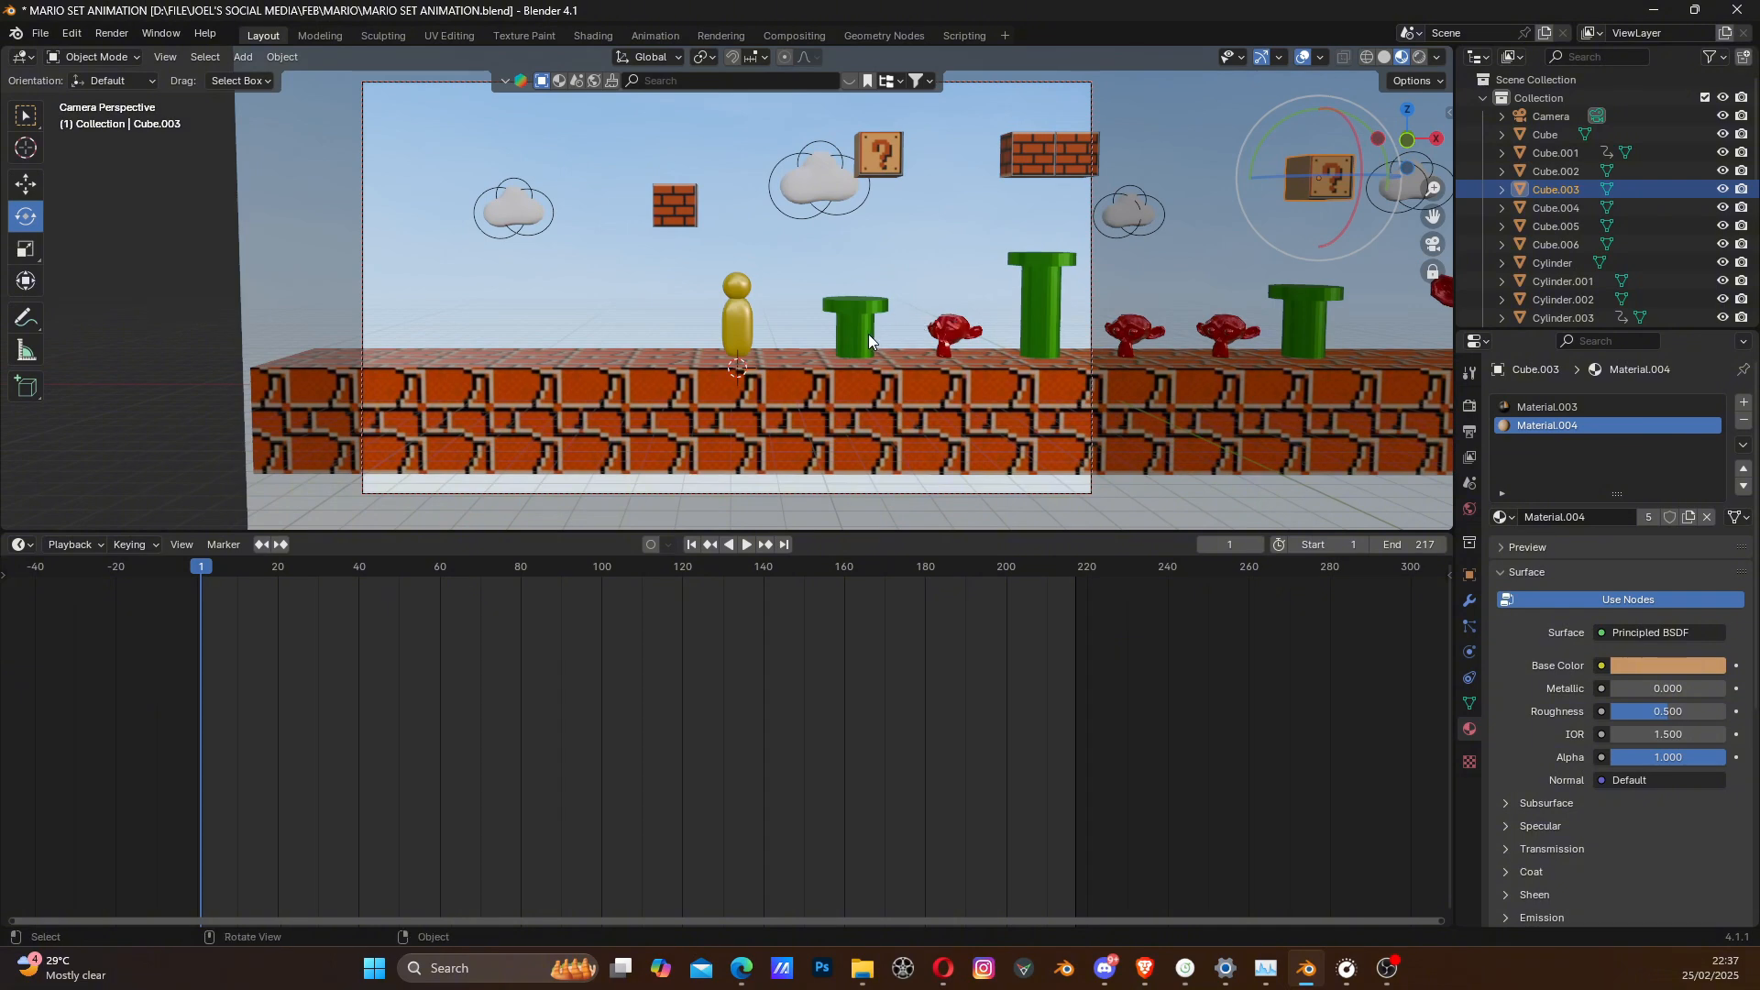
- Try to animate the camera move by inserting Location keyframes at frames 1 and 79, panning the camera along with the gold character
{"action": "key", "text": "k"}
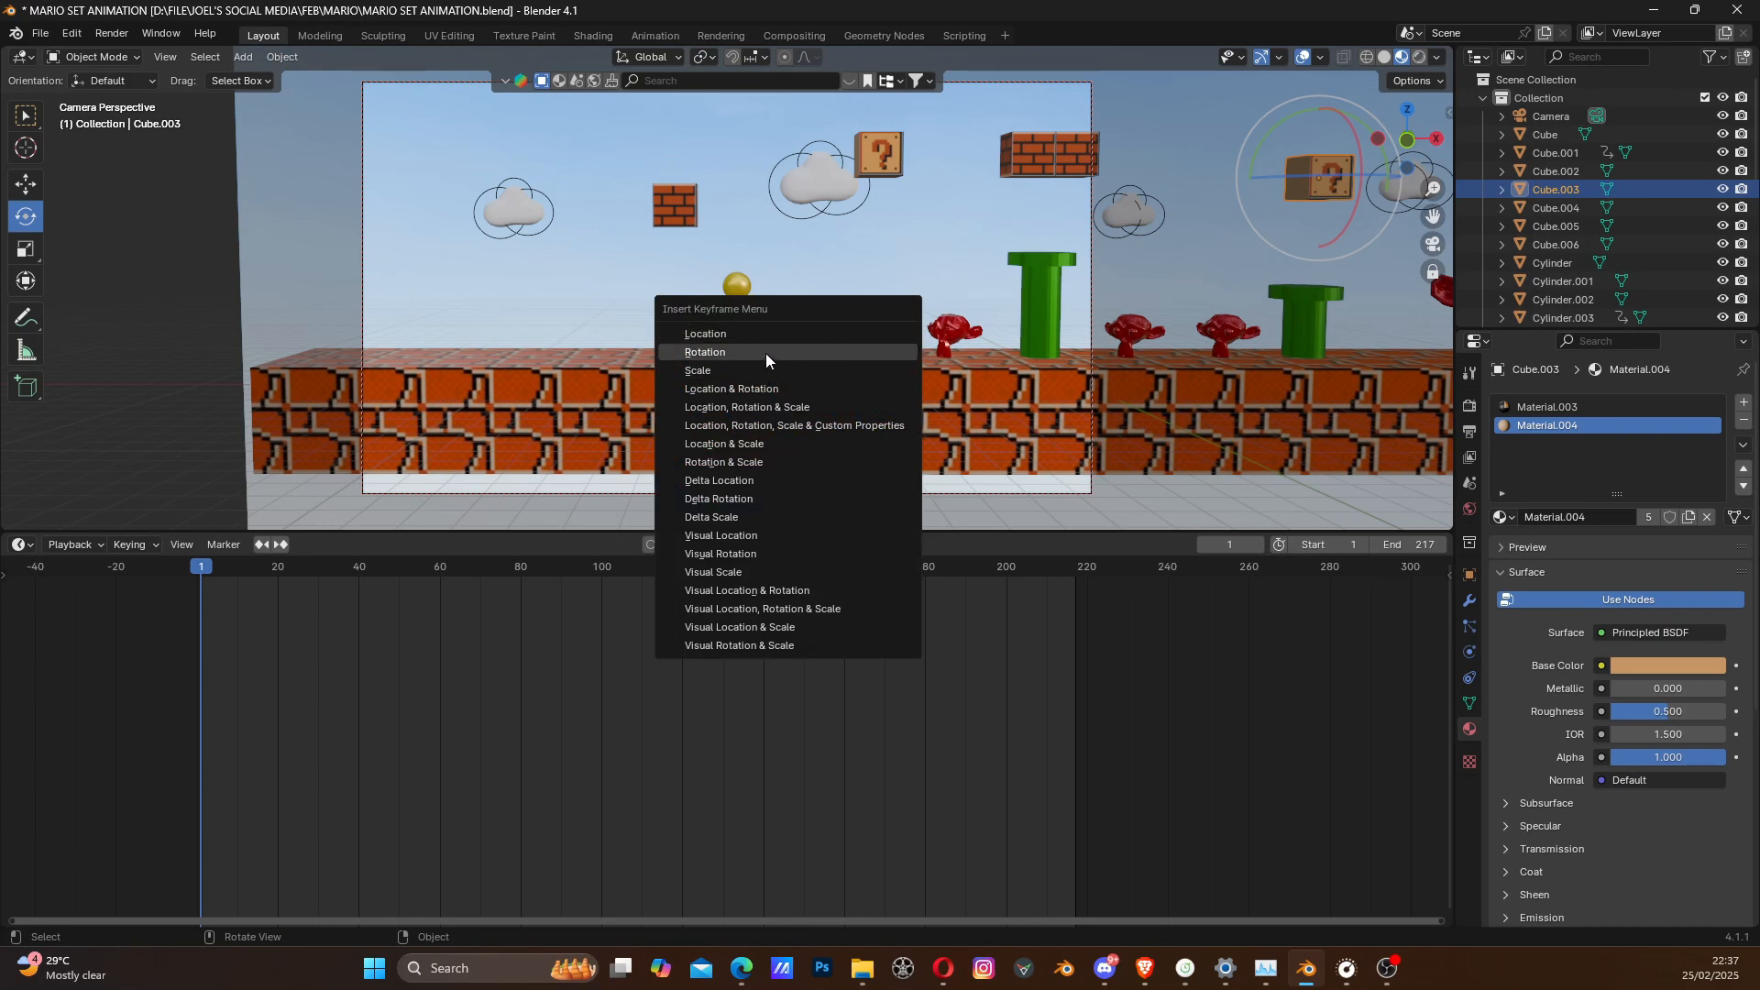
{"action": "left_click", "coordinate": [746, 338]}
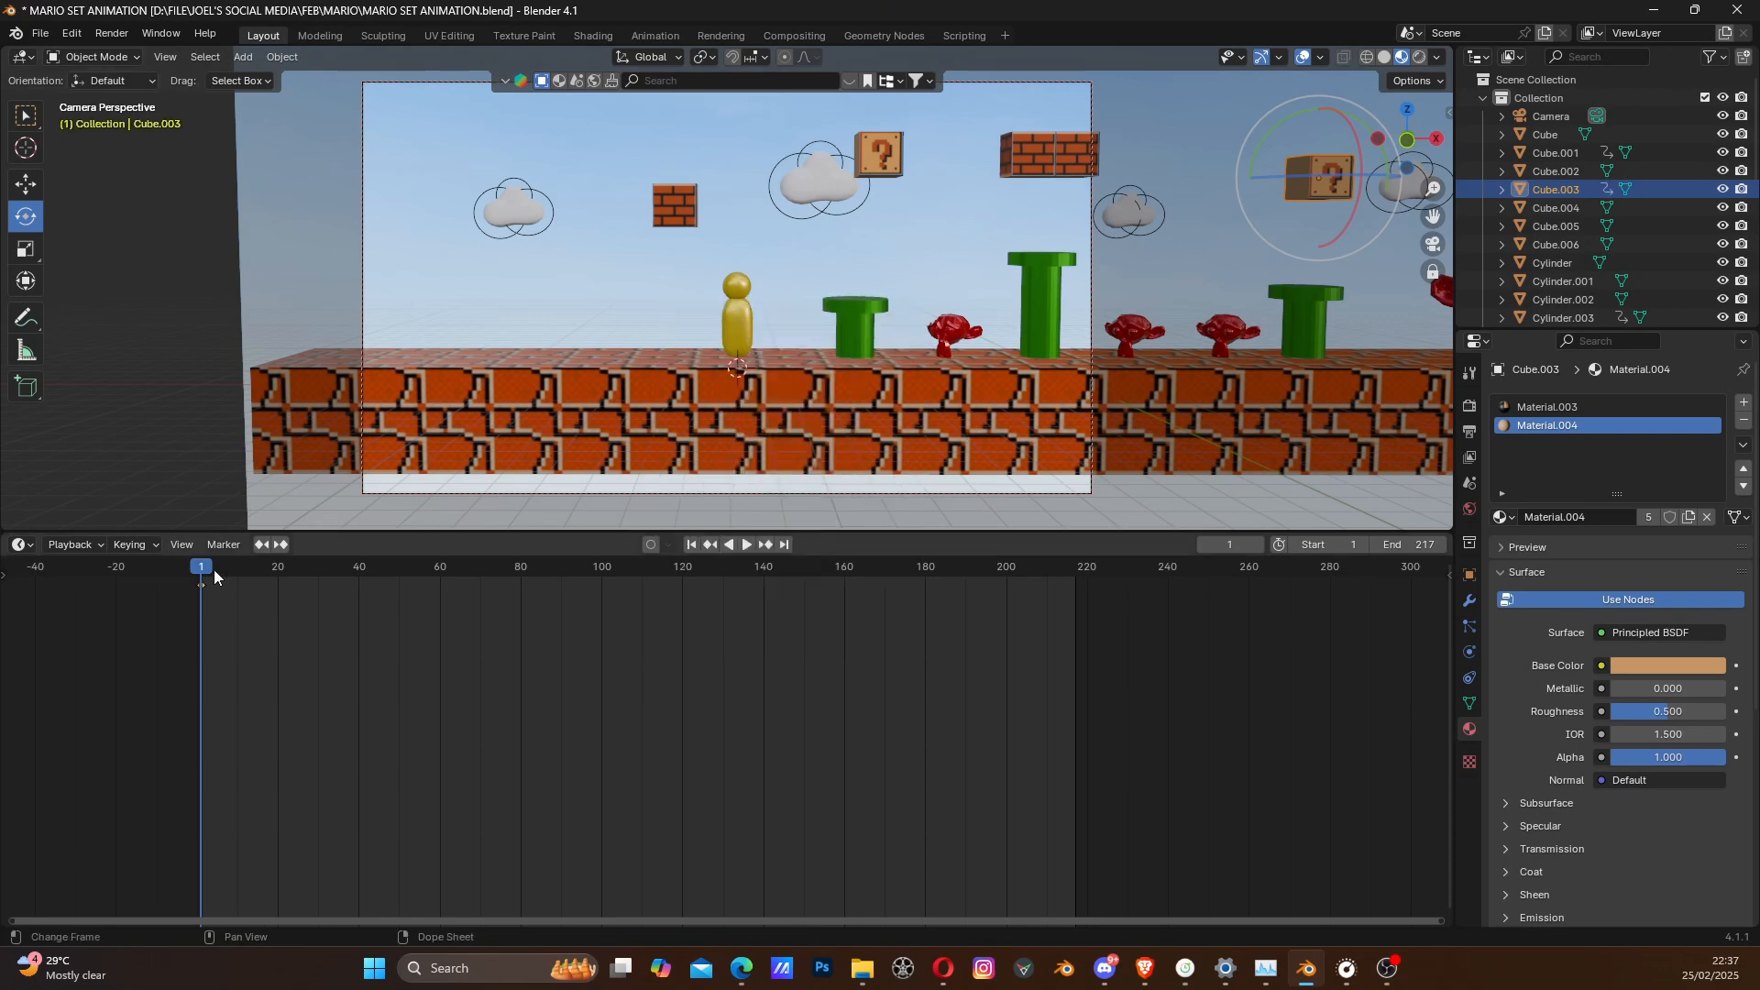
{"action": "left_click_drag", "start_coordinate": [206, 574], "coordinate": [519, 601]}
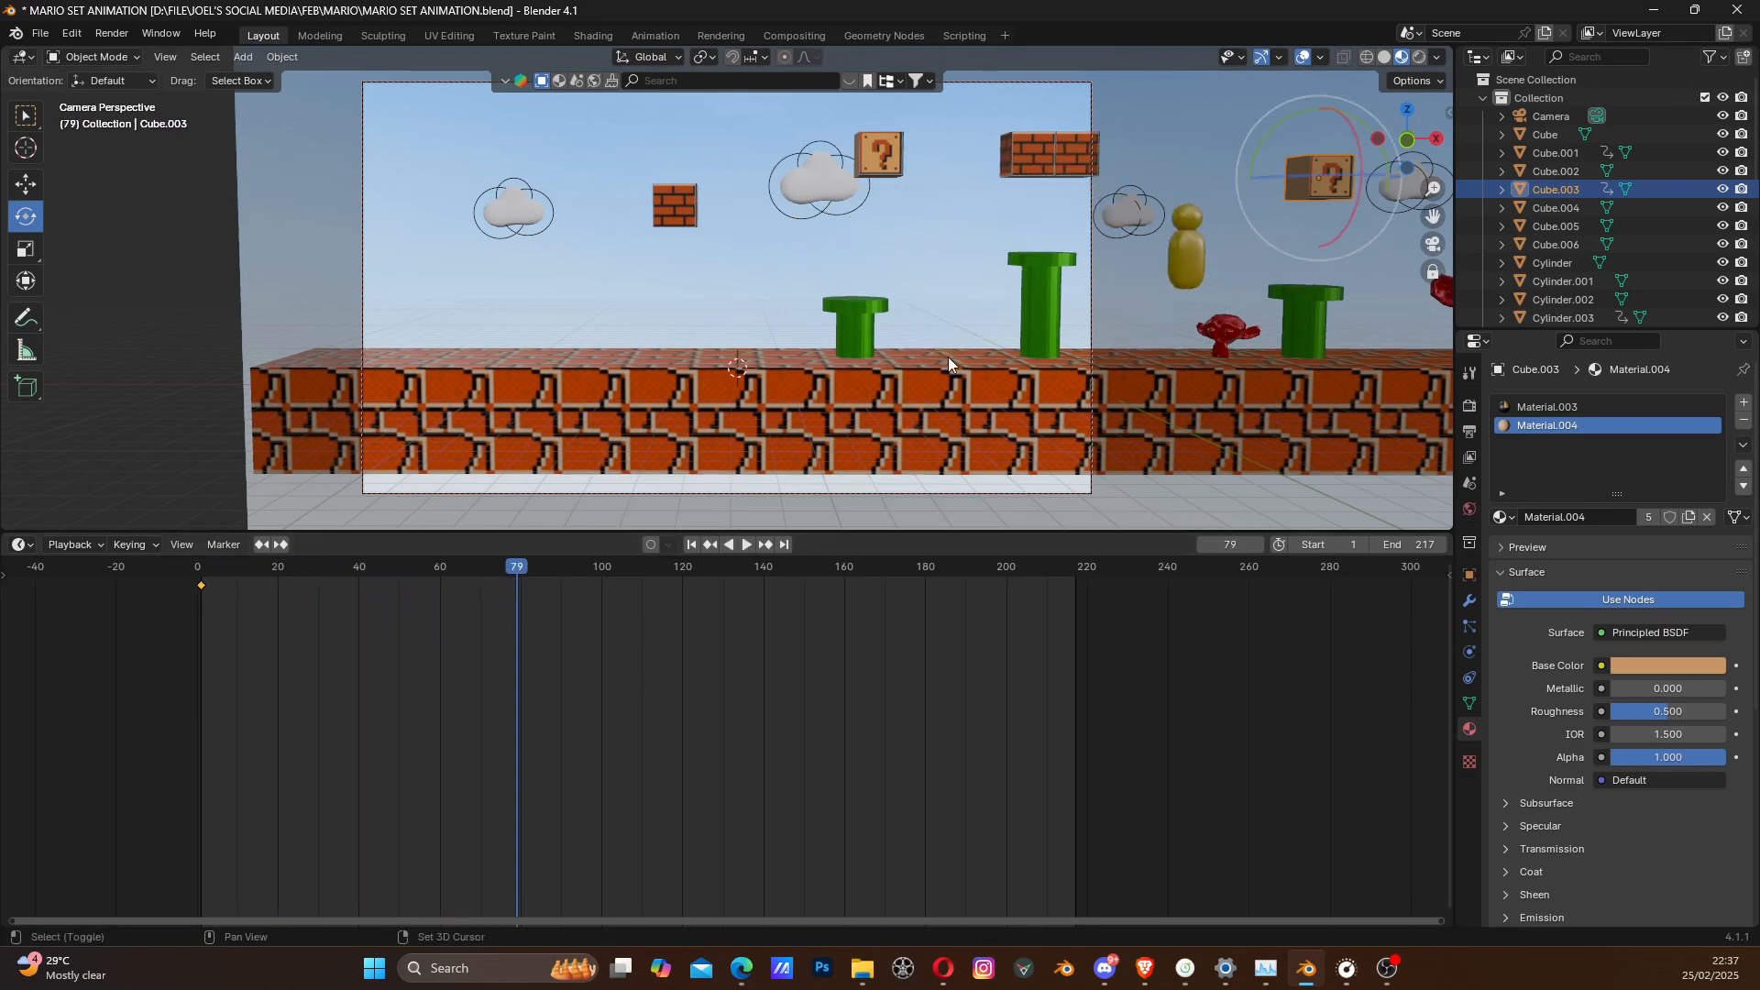
{"action": "middle_click_drag", "start_coordinate": [948, 356], "coordinate": [520, 349]}
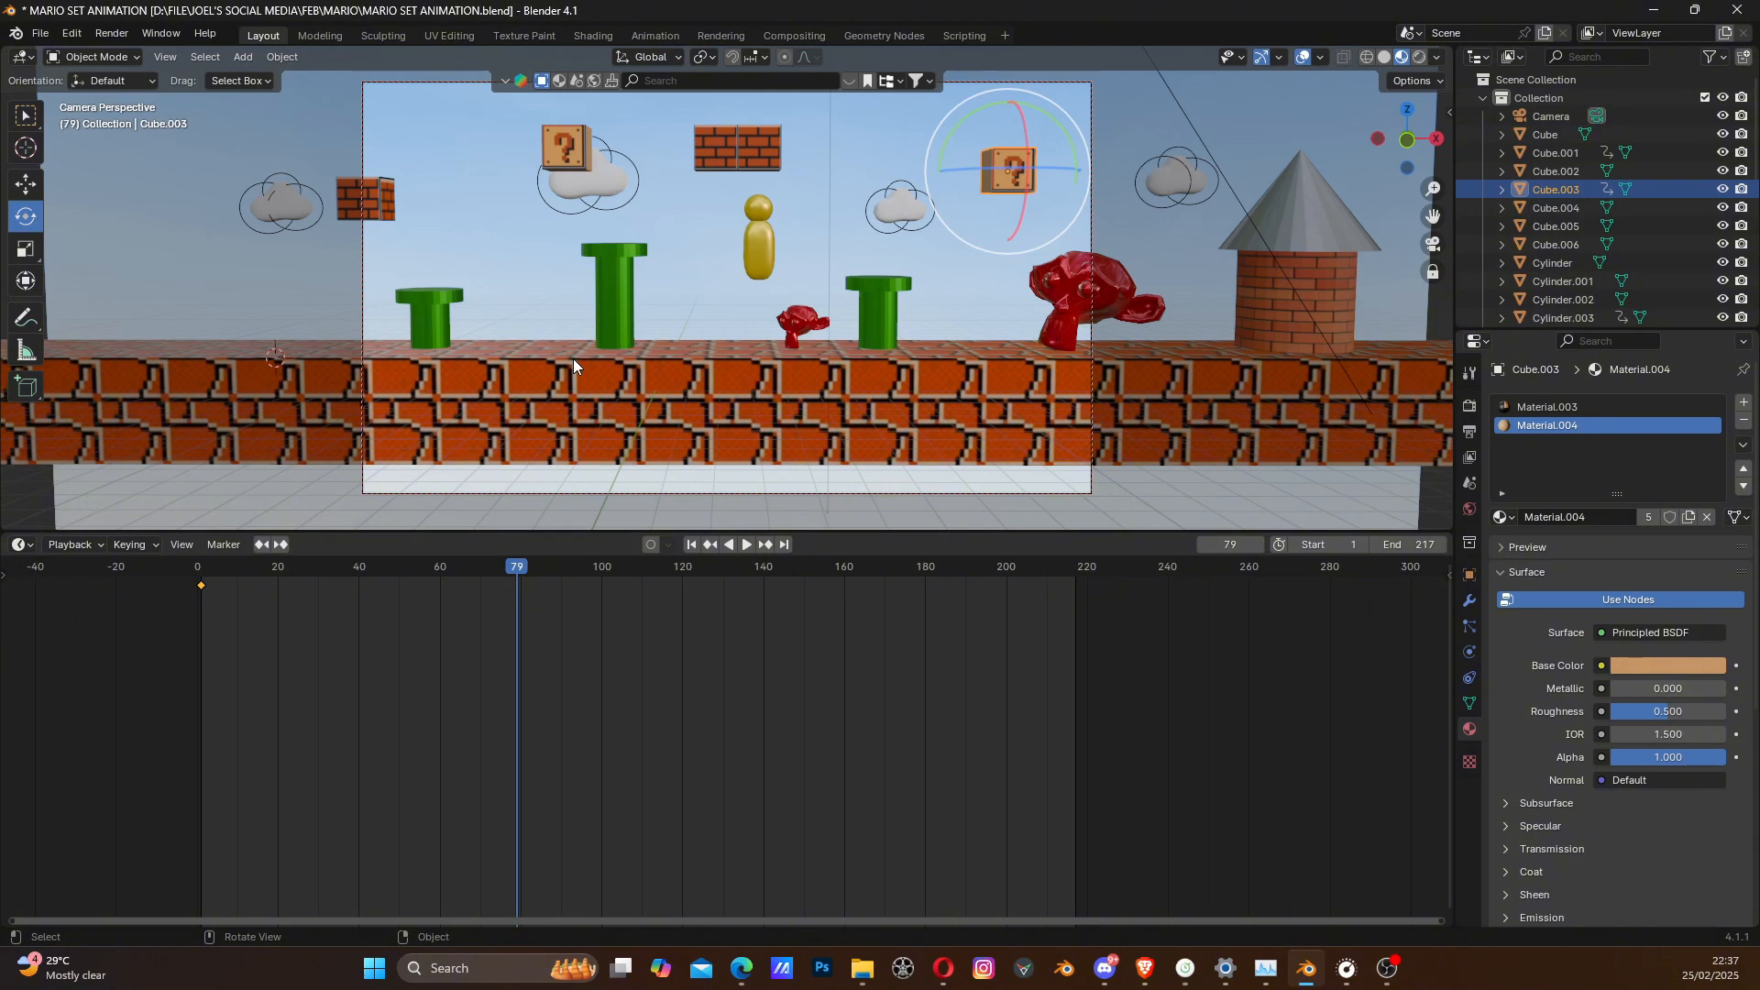
{"action": "key", "text": "k"}
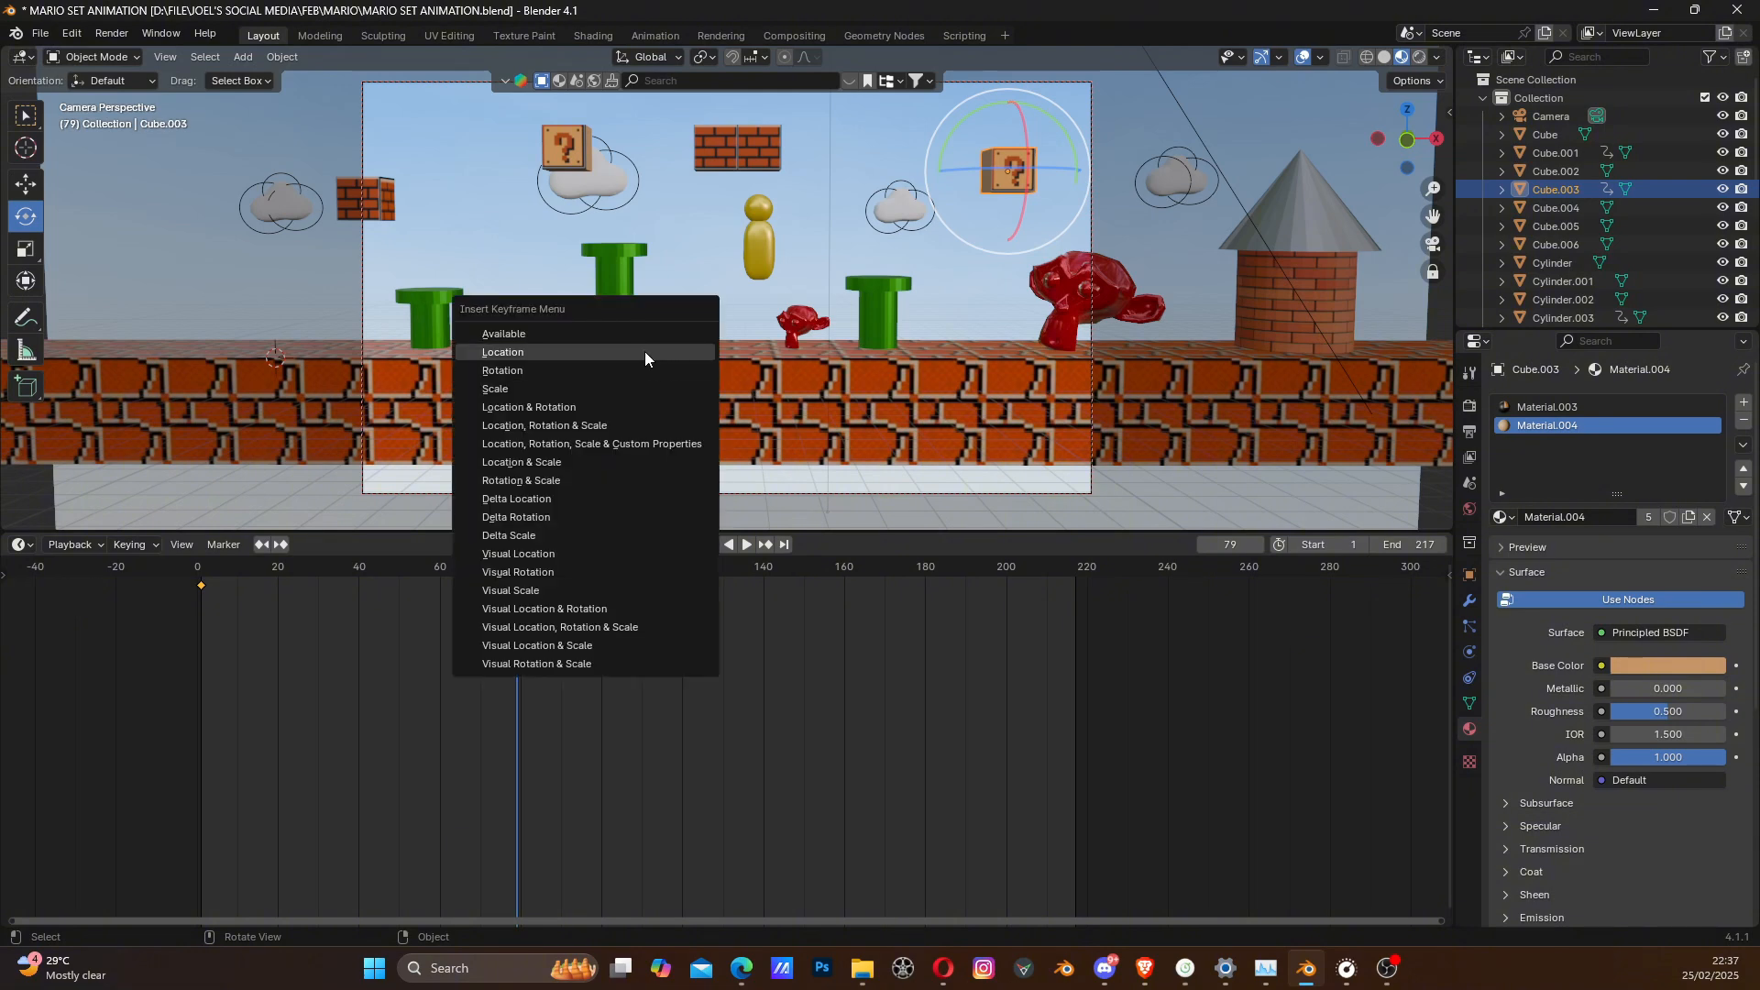
{"action": "left_click", "coordinate": [644, 352]}
- Play the animation to frame 105 and delete both Location keyframes of the selected question block
{"action": "key", "text": "space"}
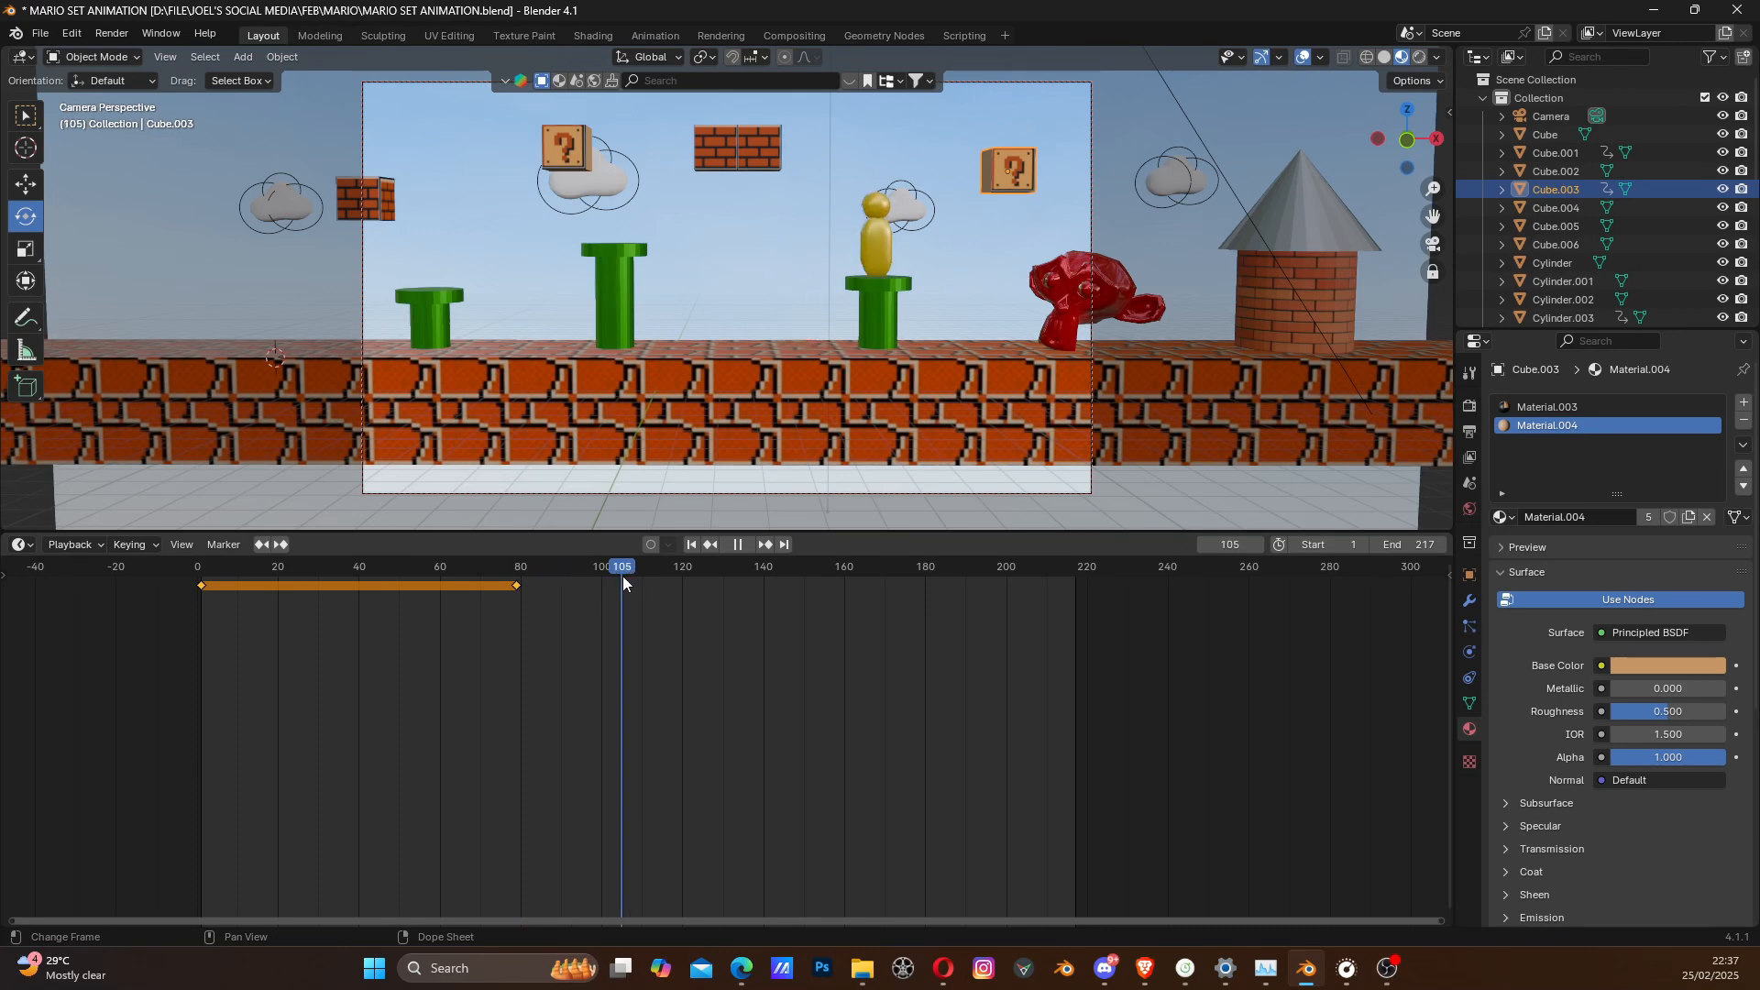
{"action": "key", "text": "space"}
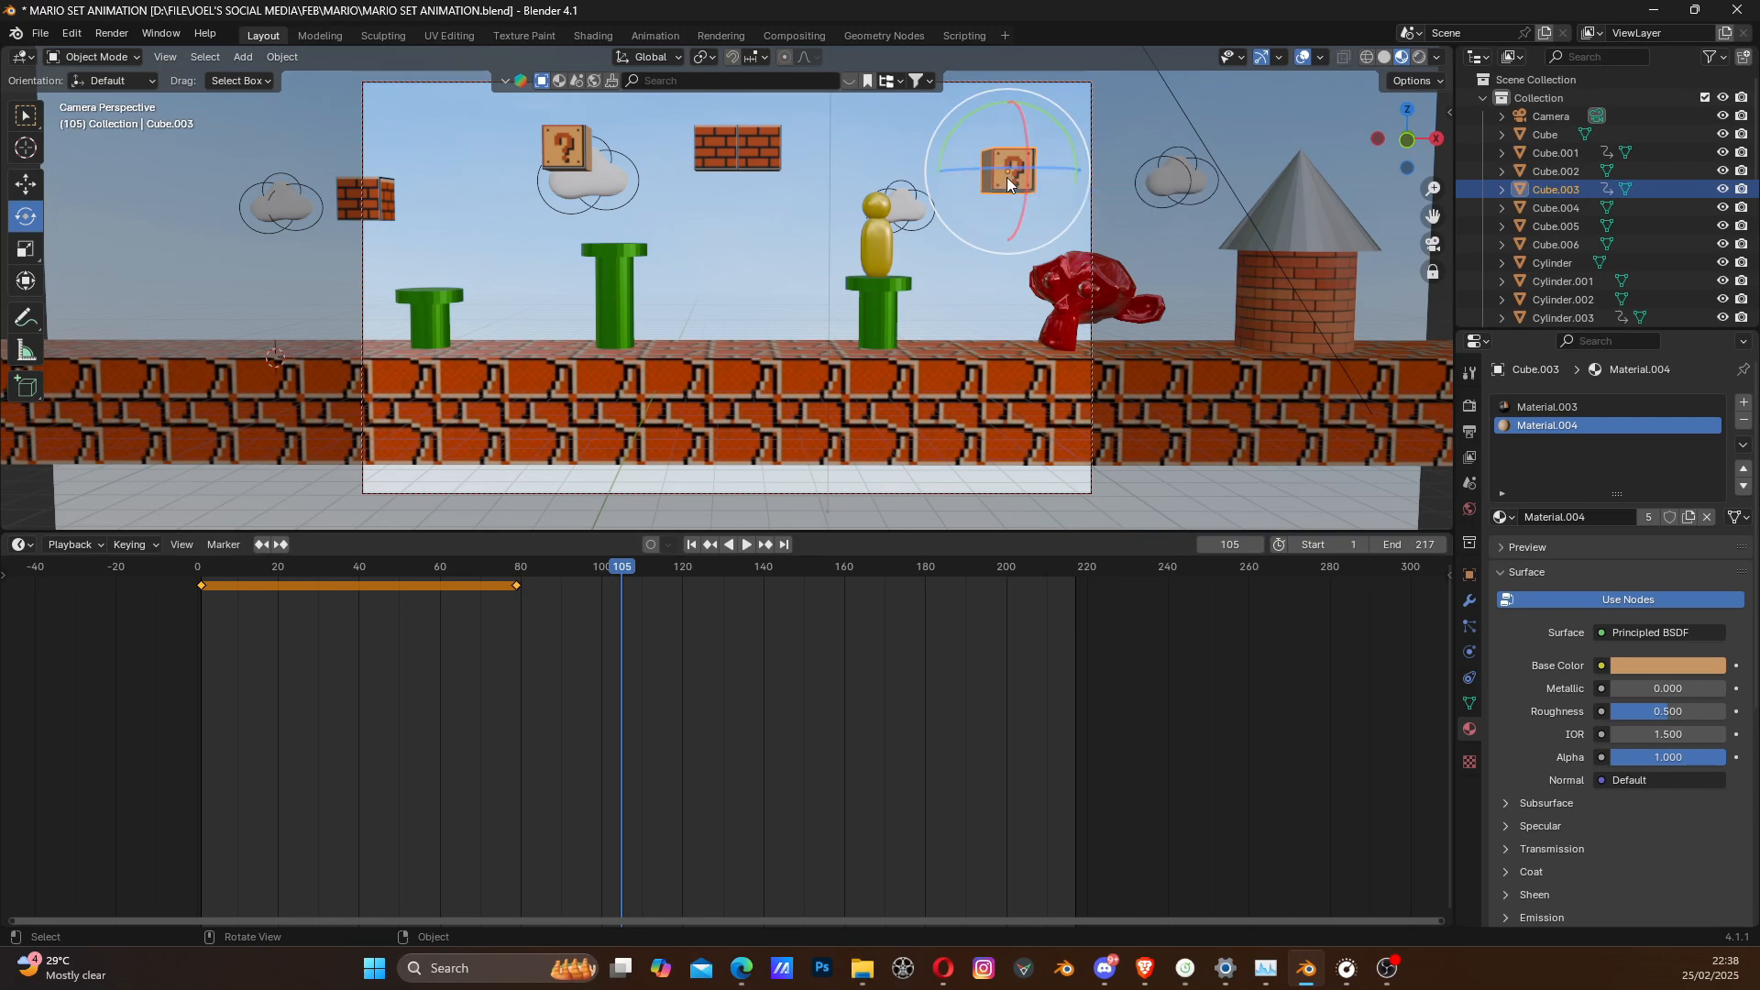
{"action": "left_click_drag", "start_coordinate": [559, 619], "coordinate": [174, 572]}
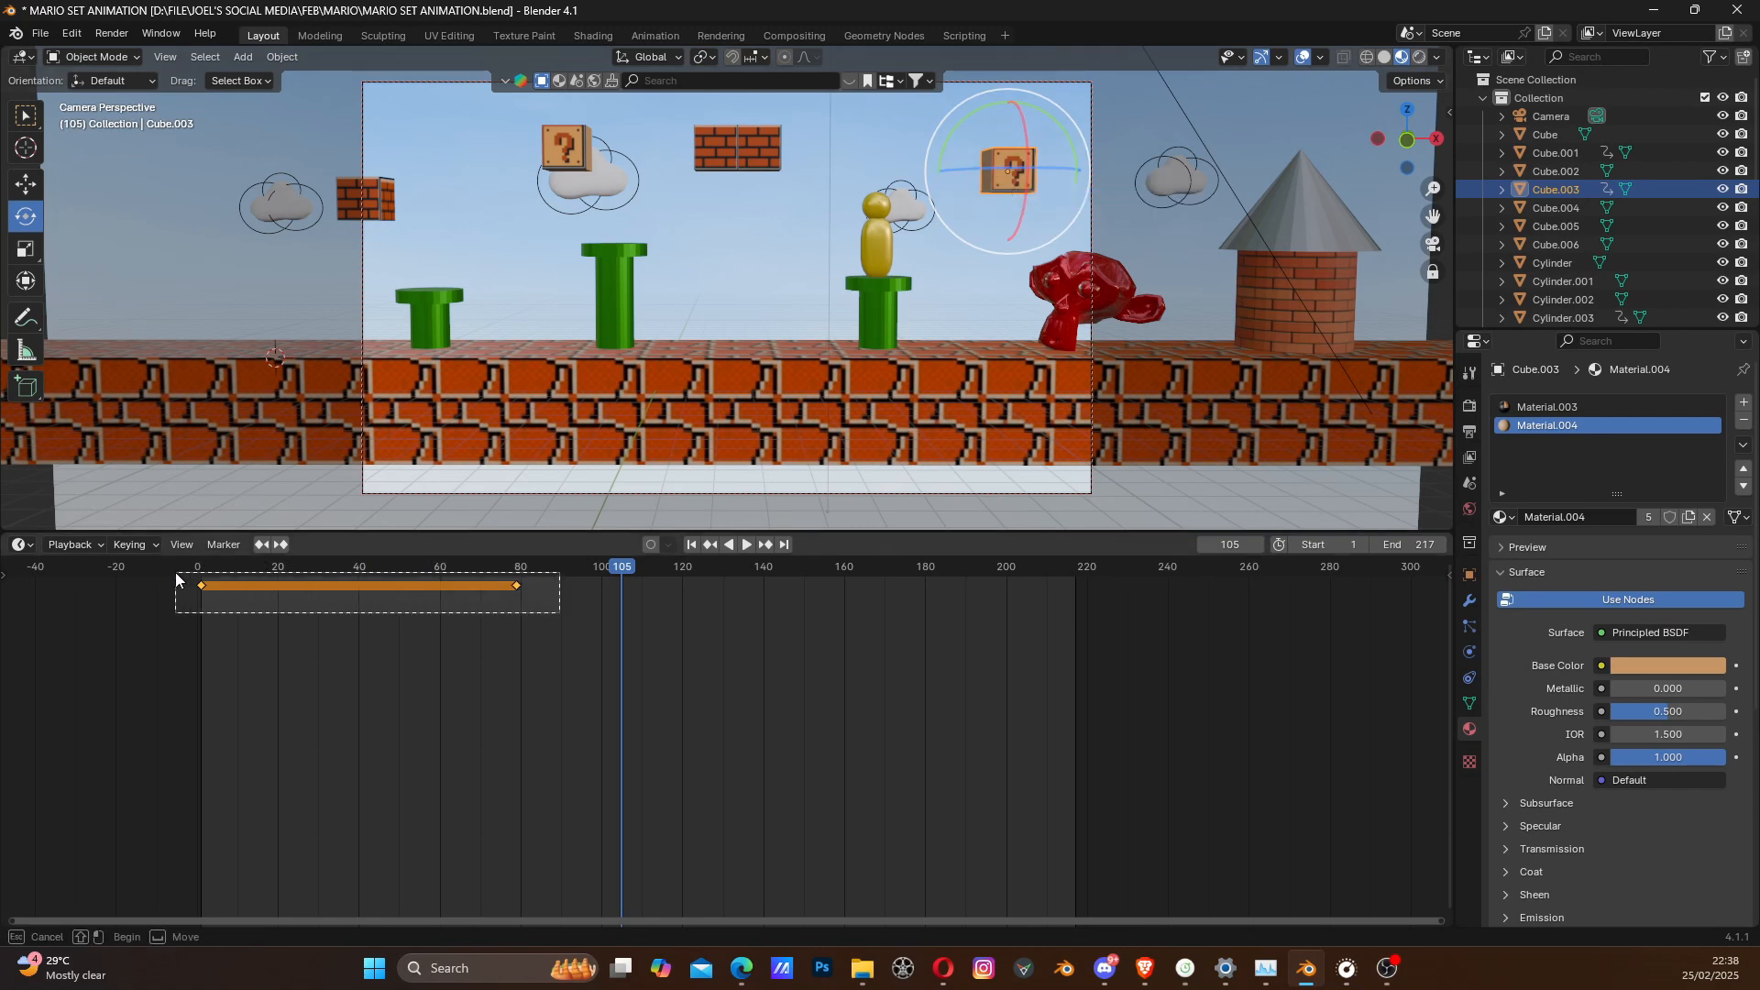
{"action": "key", "text": "x"}
{"action": "left_click", "coordinate": [175, 573]}
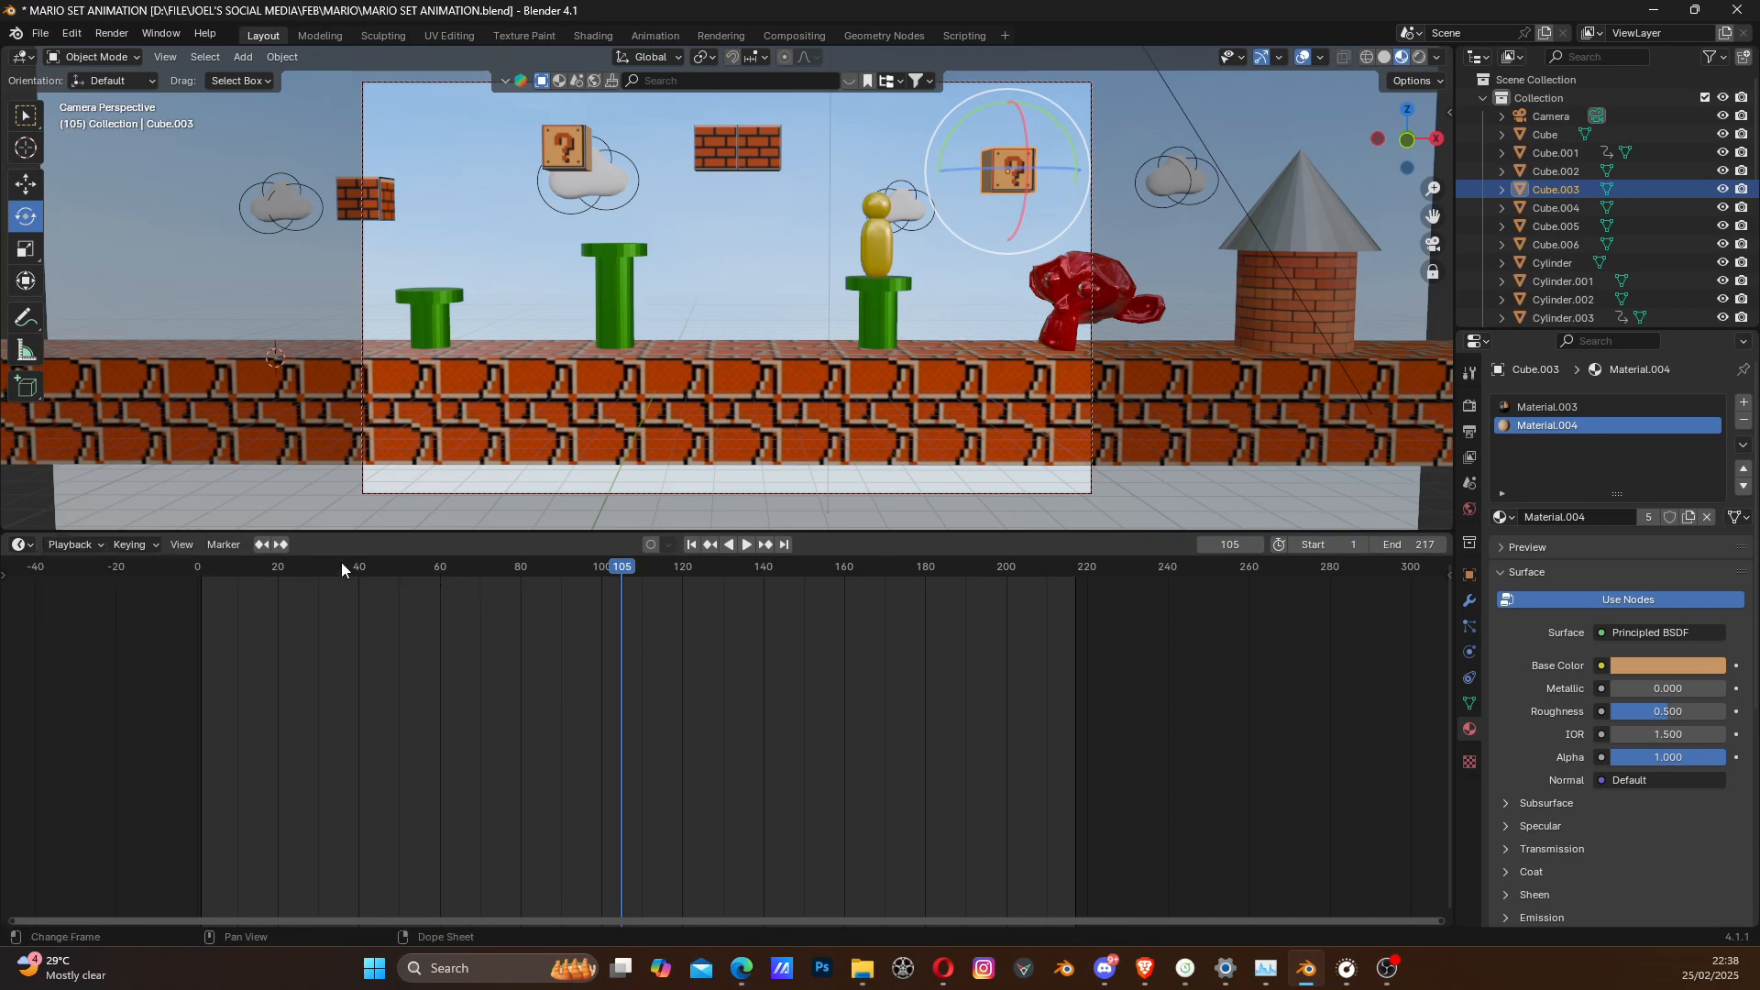
- At frame 1, pan the camera back to the starting end with the gold character in frame and insert a Location keyframe
{"action": "left_click", "coordinate": [691, 545]}
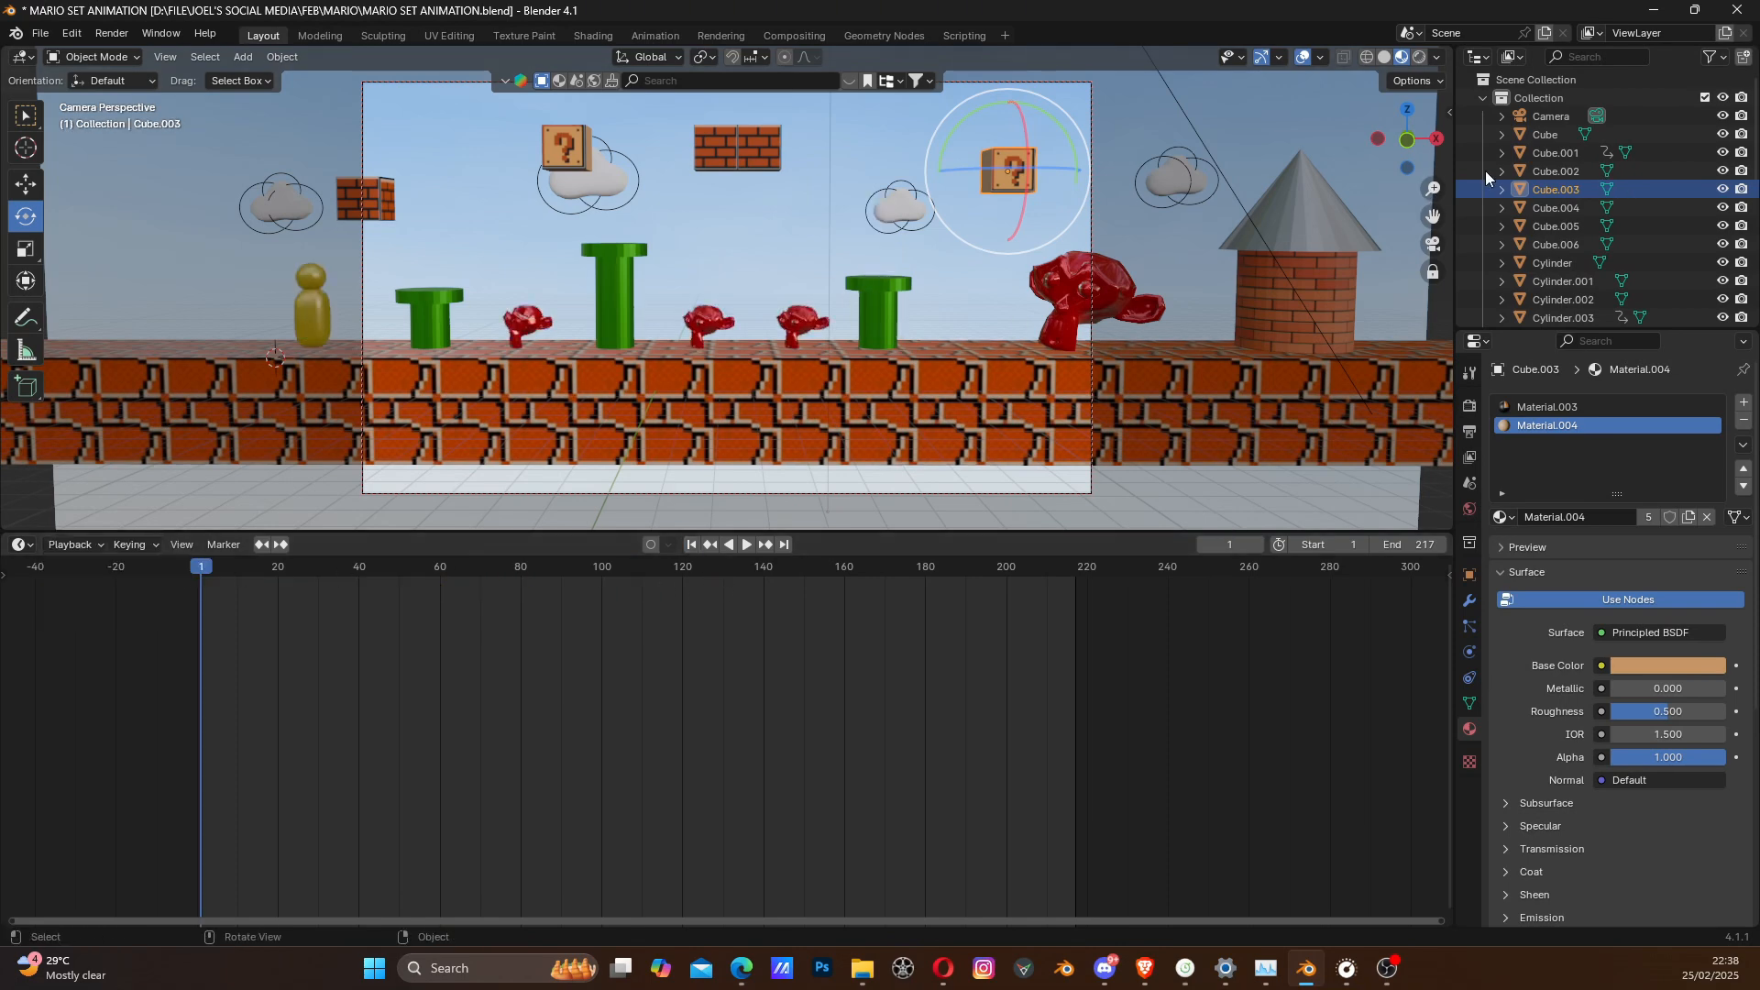
{"action": "left_click", "coordinate": [1546, 118]}
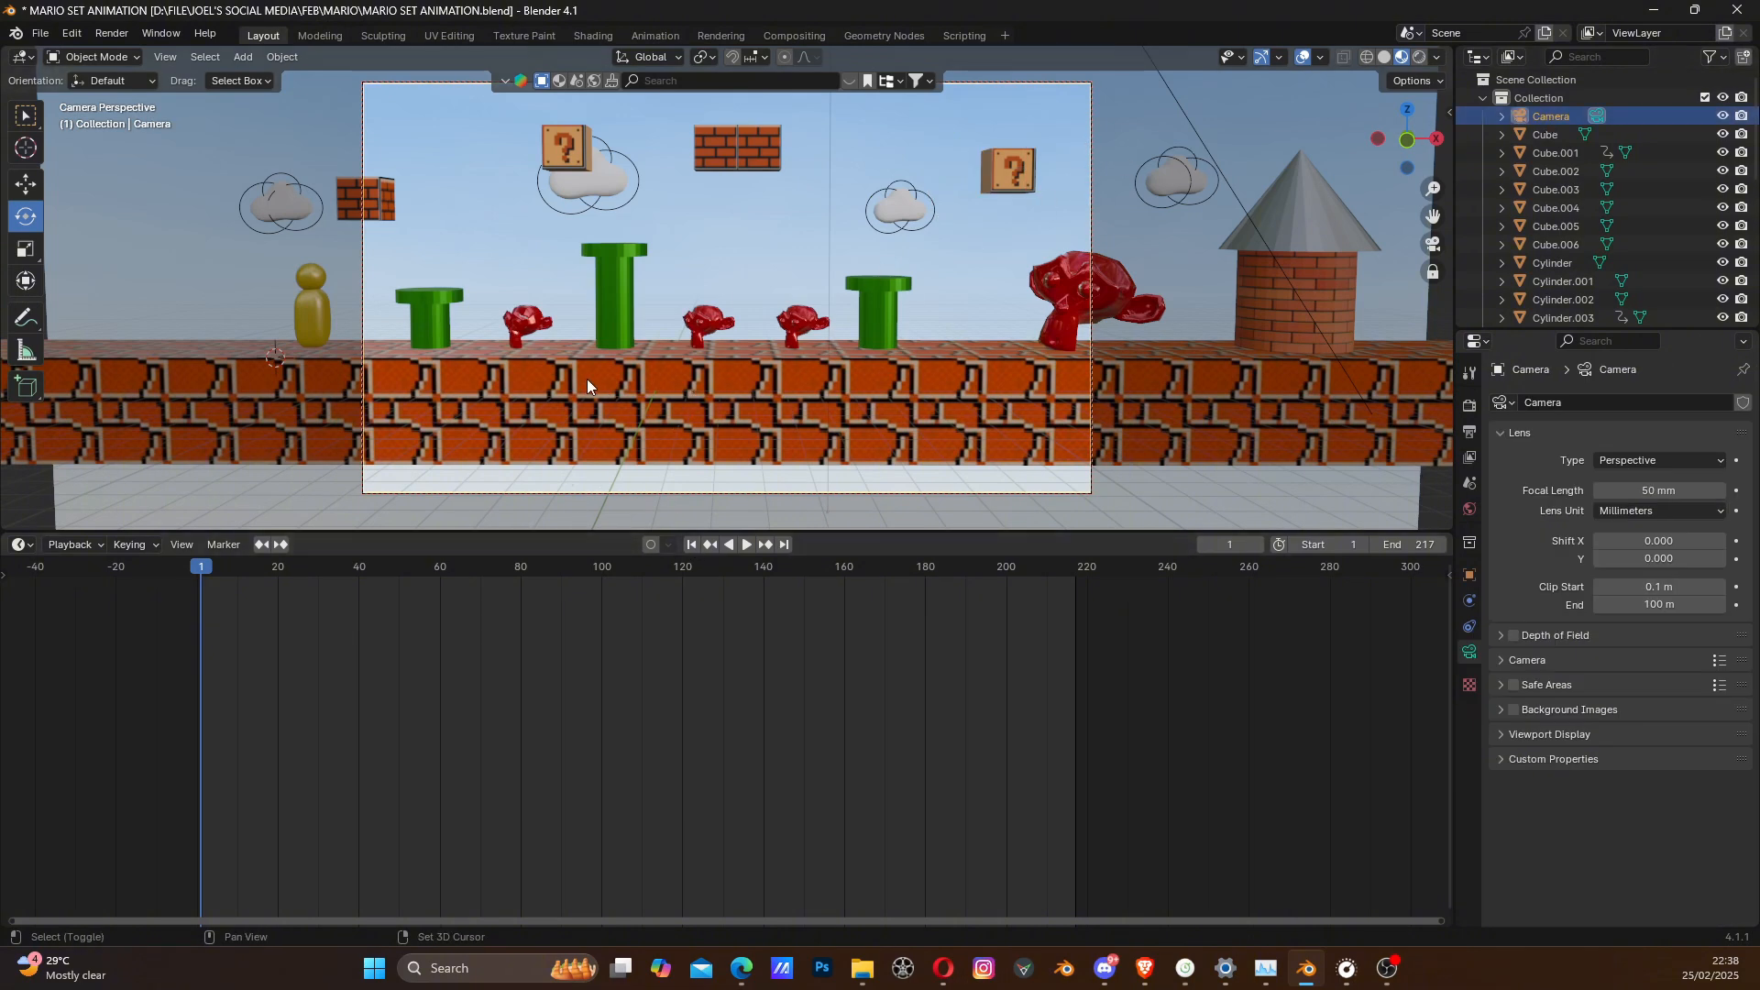
{"action": "middle_click_drag", "start_coordinate": [587, 378], "coordinate": [981, 375], "text": "shift"}
{"action": "key", "text": "k"}
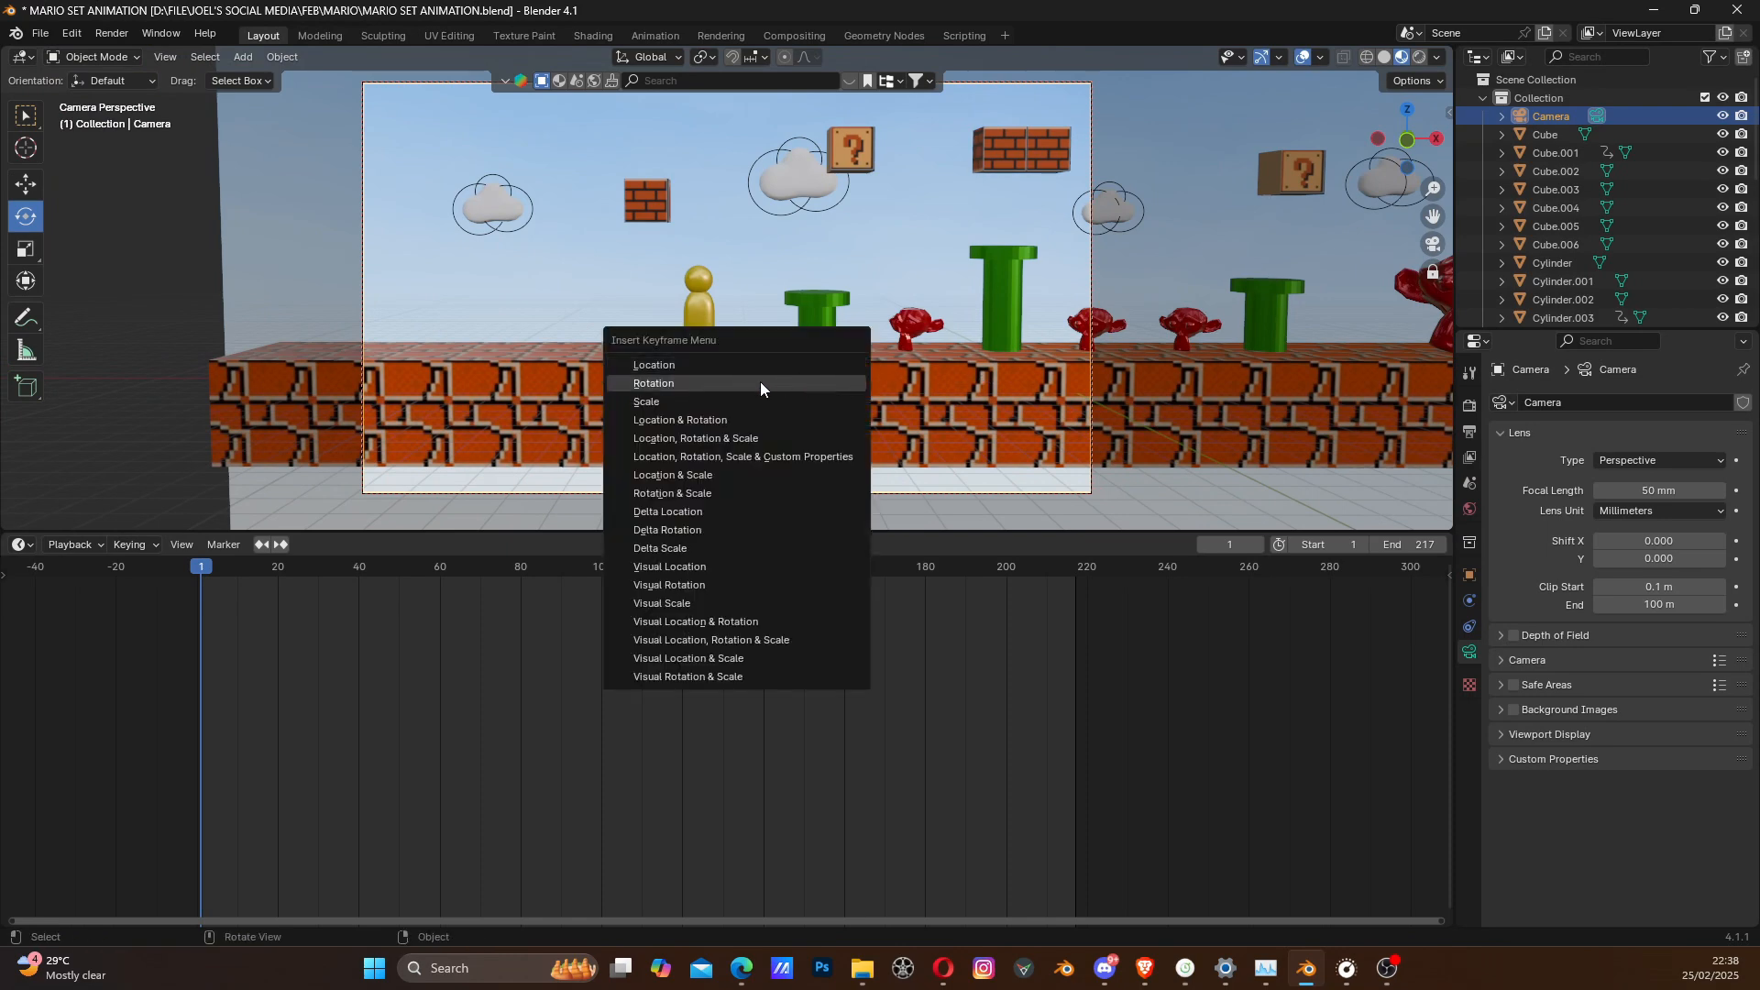
{"action": "left_click", "coordinate": [702, 360]}
- At frame 87, pan the camera along the set until the gold character is in frame and insert a Location keyframe
{"action": "left_click_drag", "start_coordinate": [198, 576], "coordinate": [550, 575]}
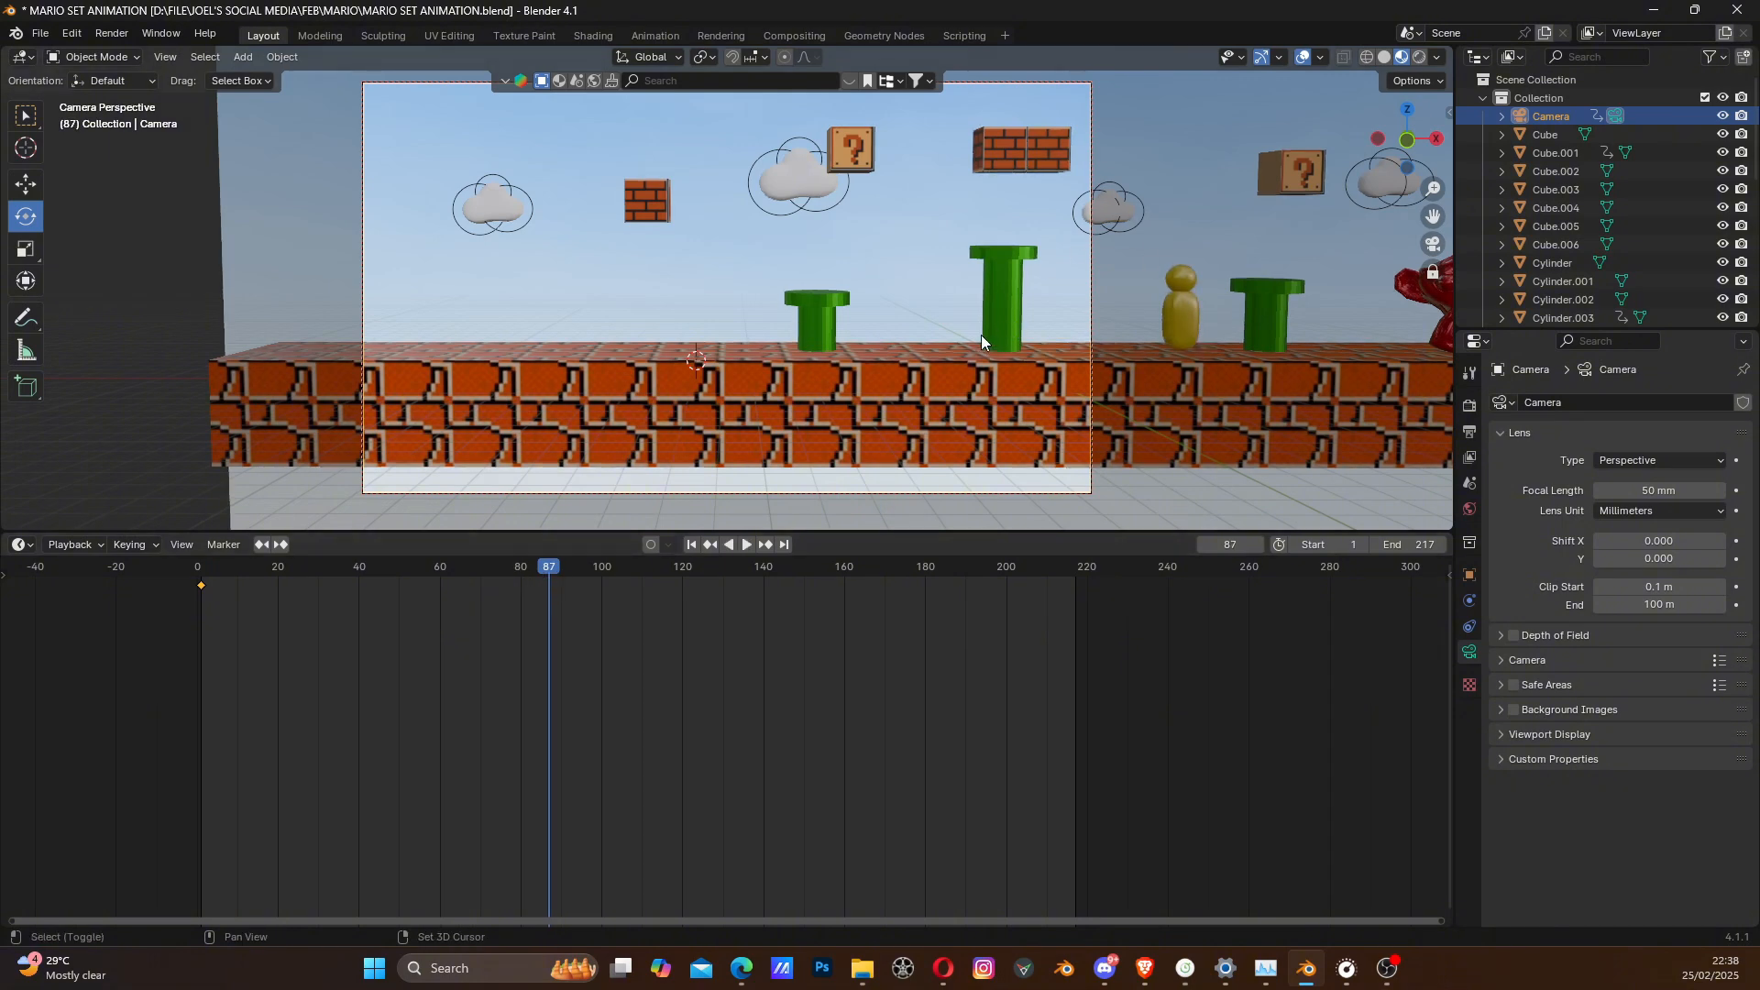
{"action": "key", "text": "g"}
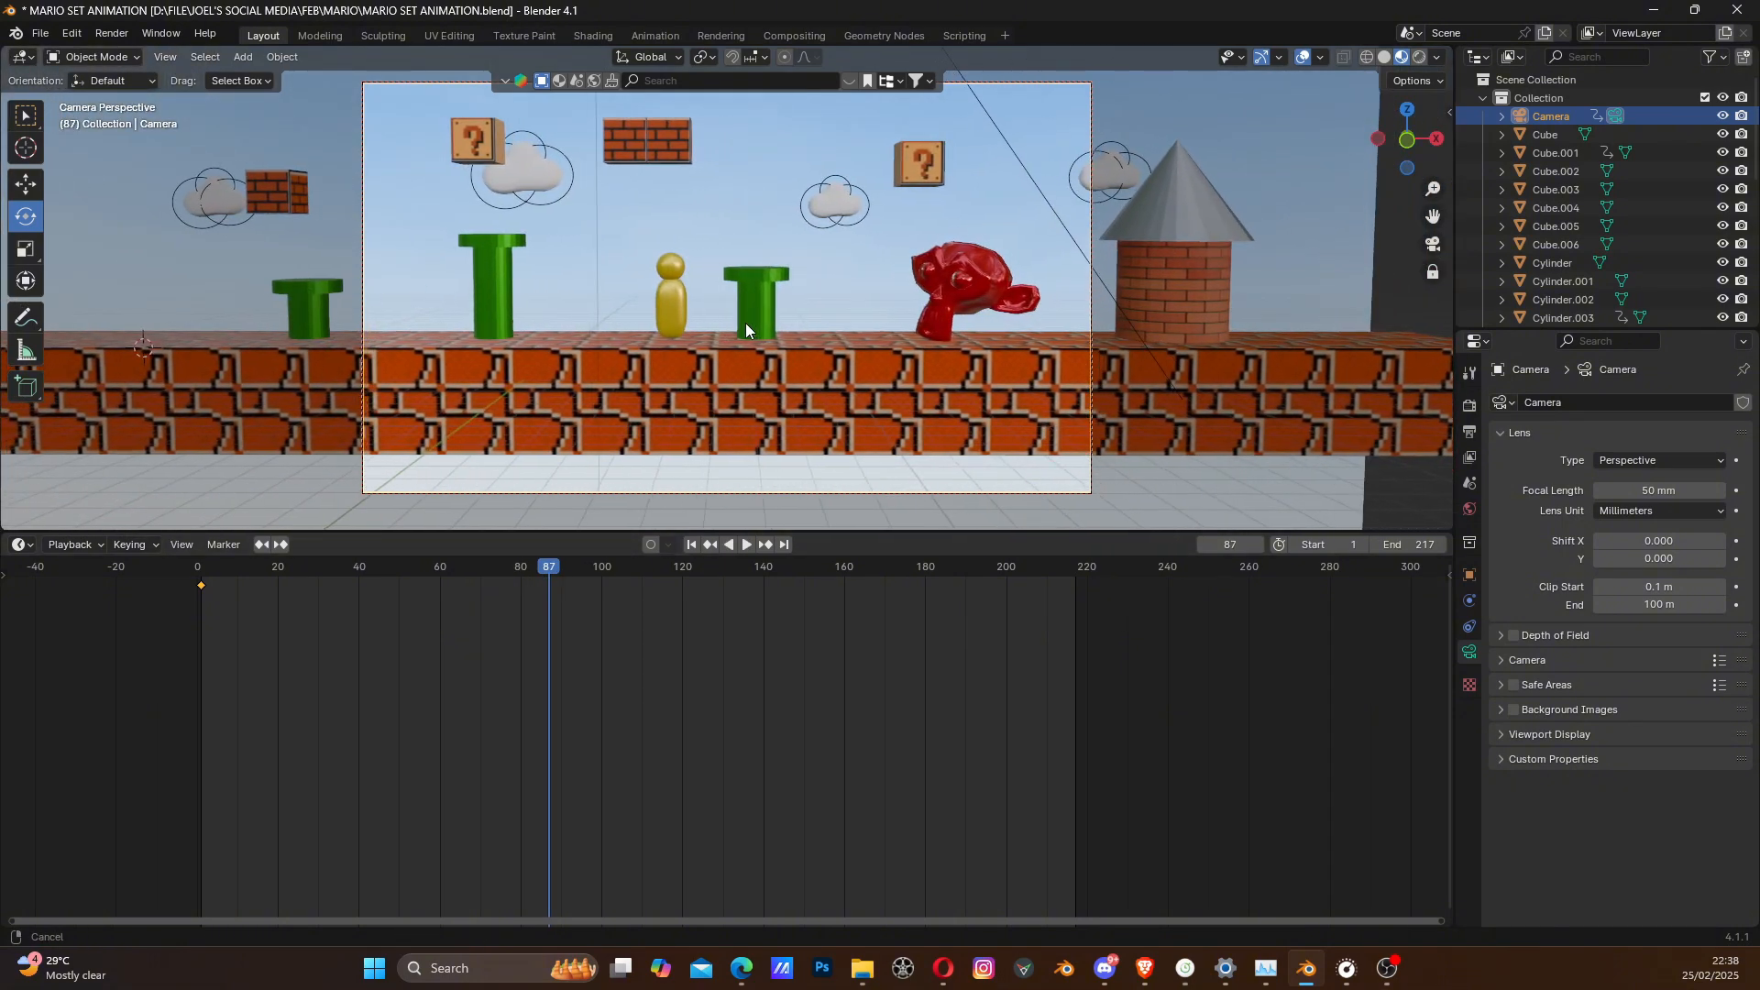
{"action": "left_click", "coordinate": [748, 330]}
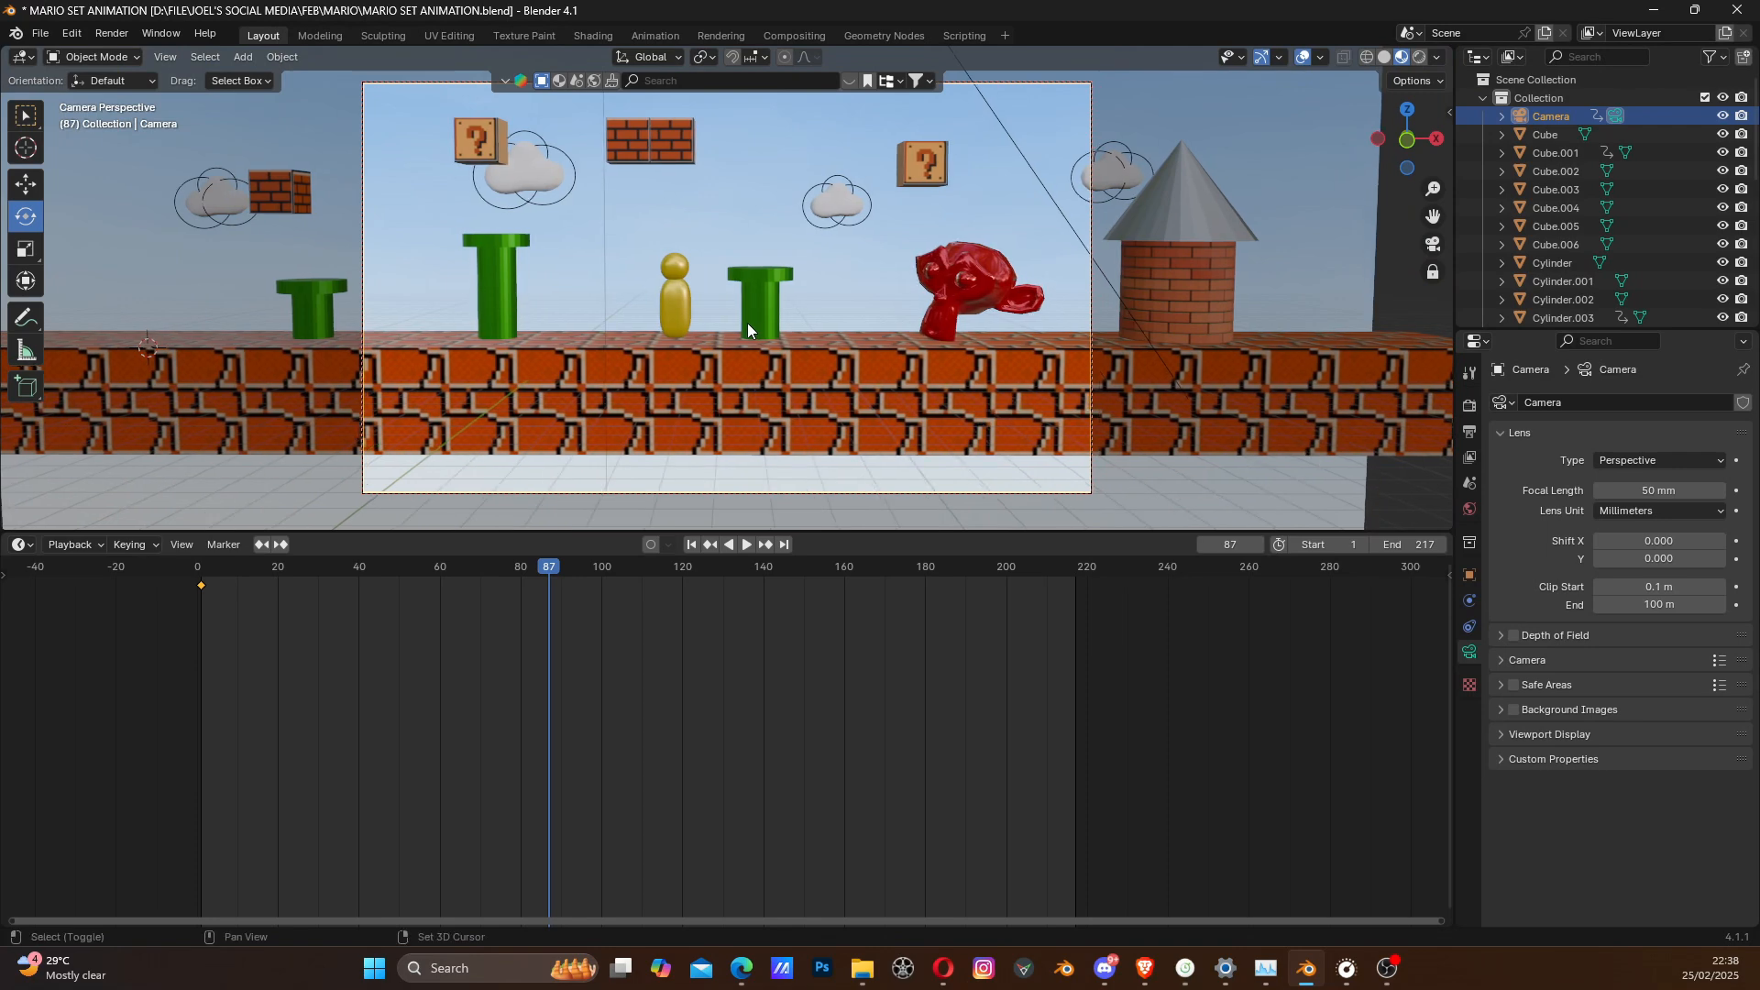
{"action": "key", "text": "i"}
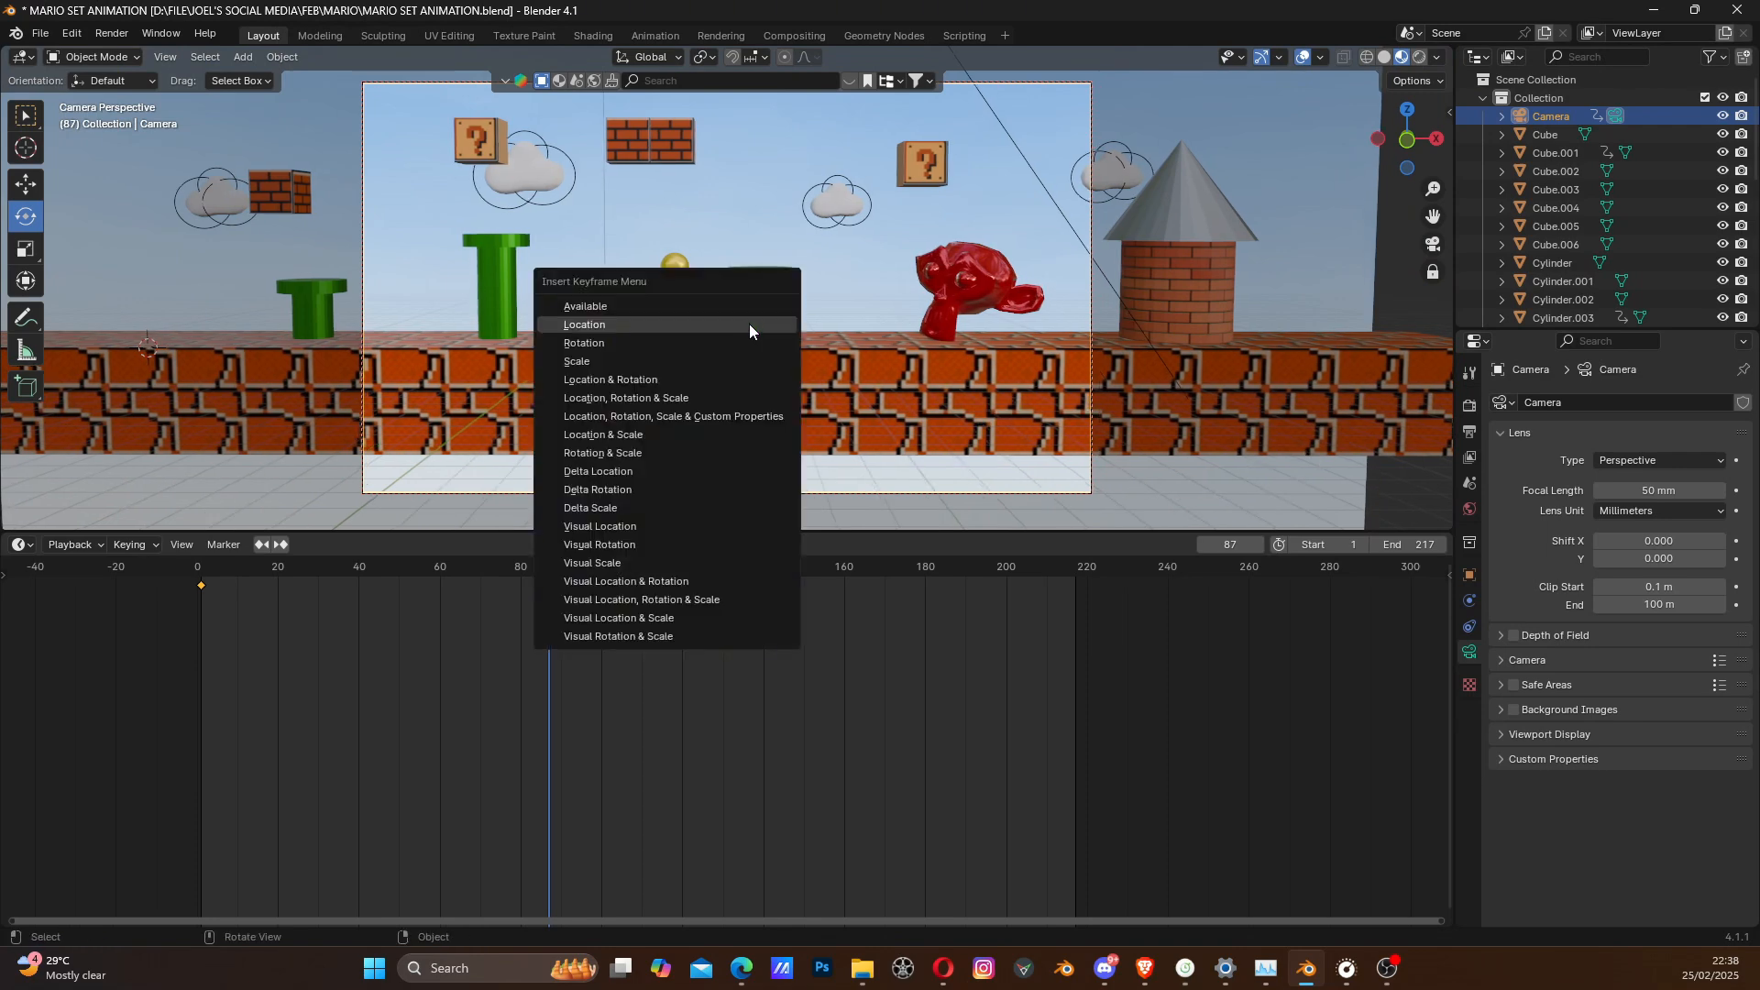
{"action": "left_click", "coordinate": [750, 322]}
- At frame 170, pan the camera to the brick tower at the far end and insert a Location keyframe
{"action": "left_click_drag", "start_coordinate": [551, 566], "coordinate": [884, 589]}
{"action": "middle_click_drag", "start_coordinate": [917, 426], "coordinate": [557, 355]}
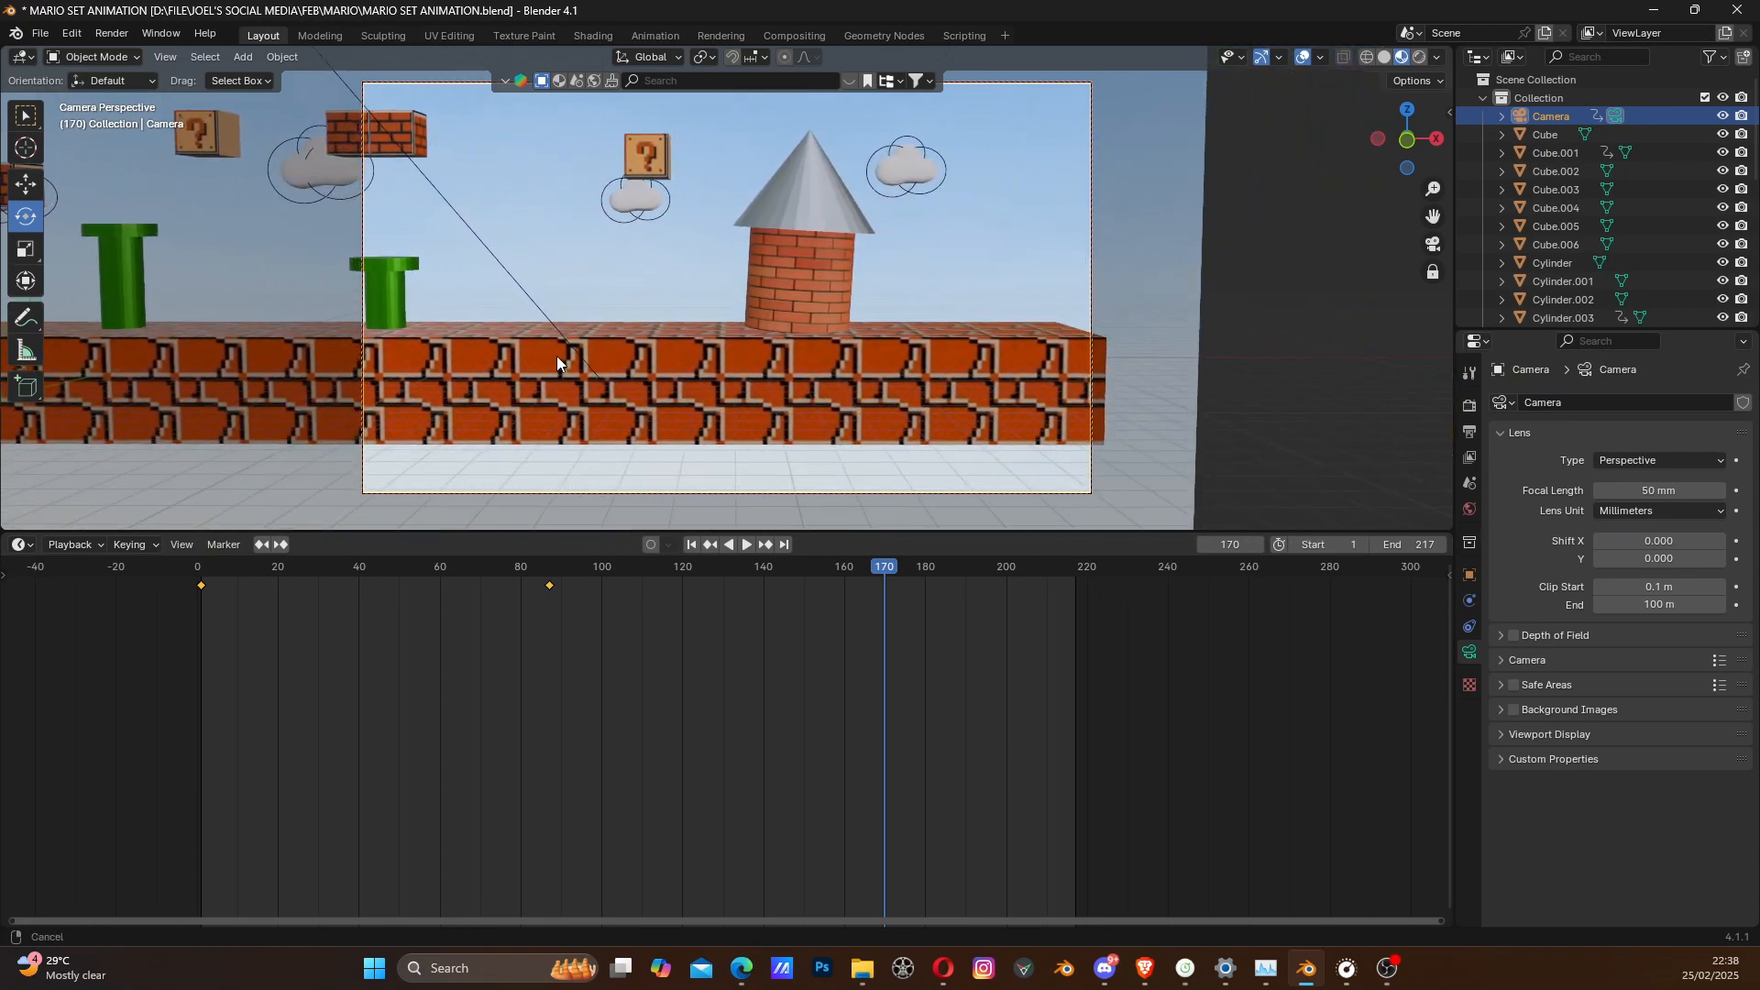
{"action": "key", "text": "i"}
{"action": "left_click", "coordinate": [647, 330]}
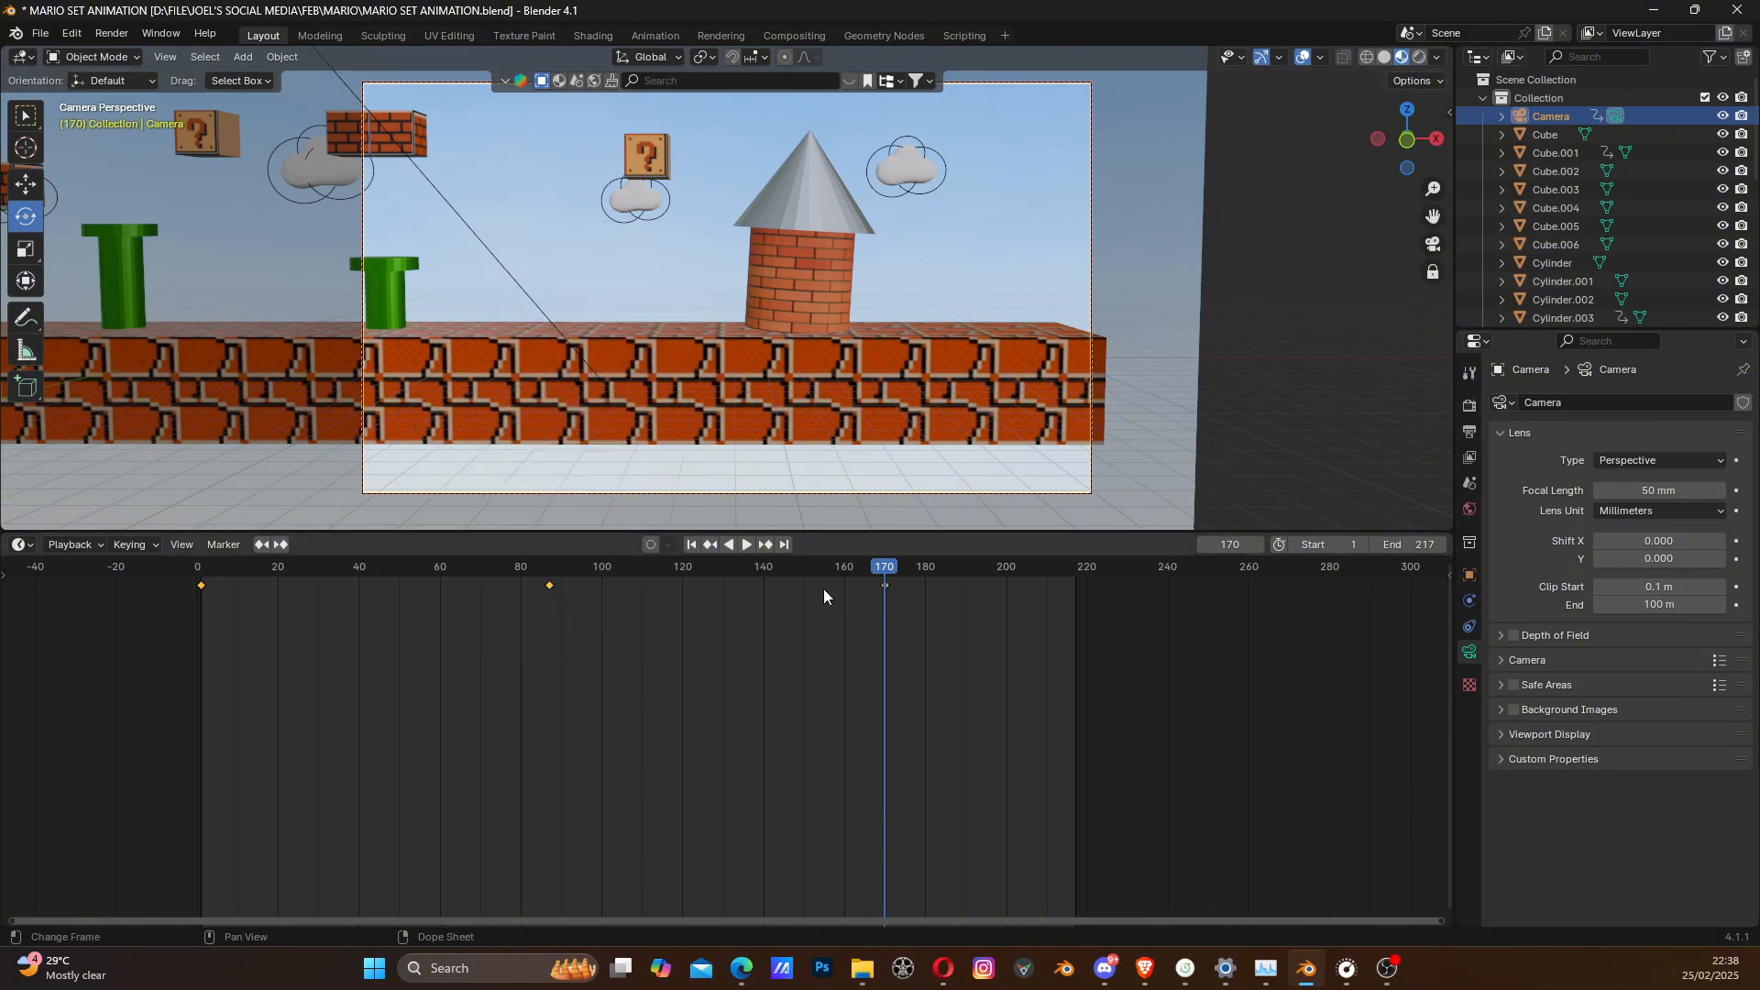
- Play the animation from the start to check how the camera follows the gold character
{"action": "left_click_drag", "start_coordinate": [729, 569], "coordinate": [199, 562]}
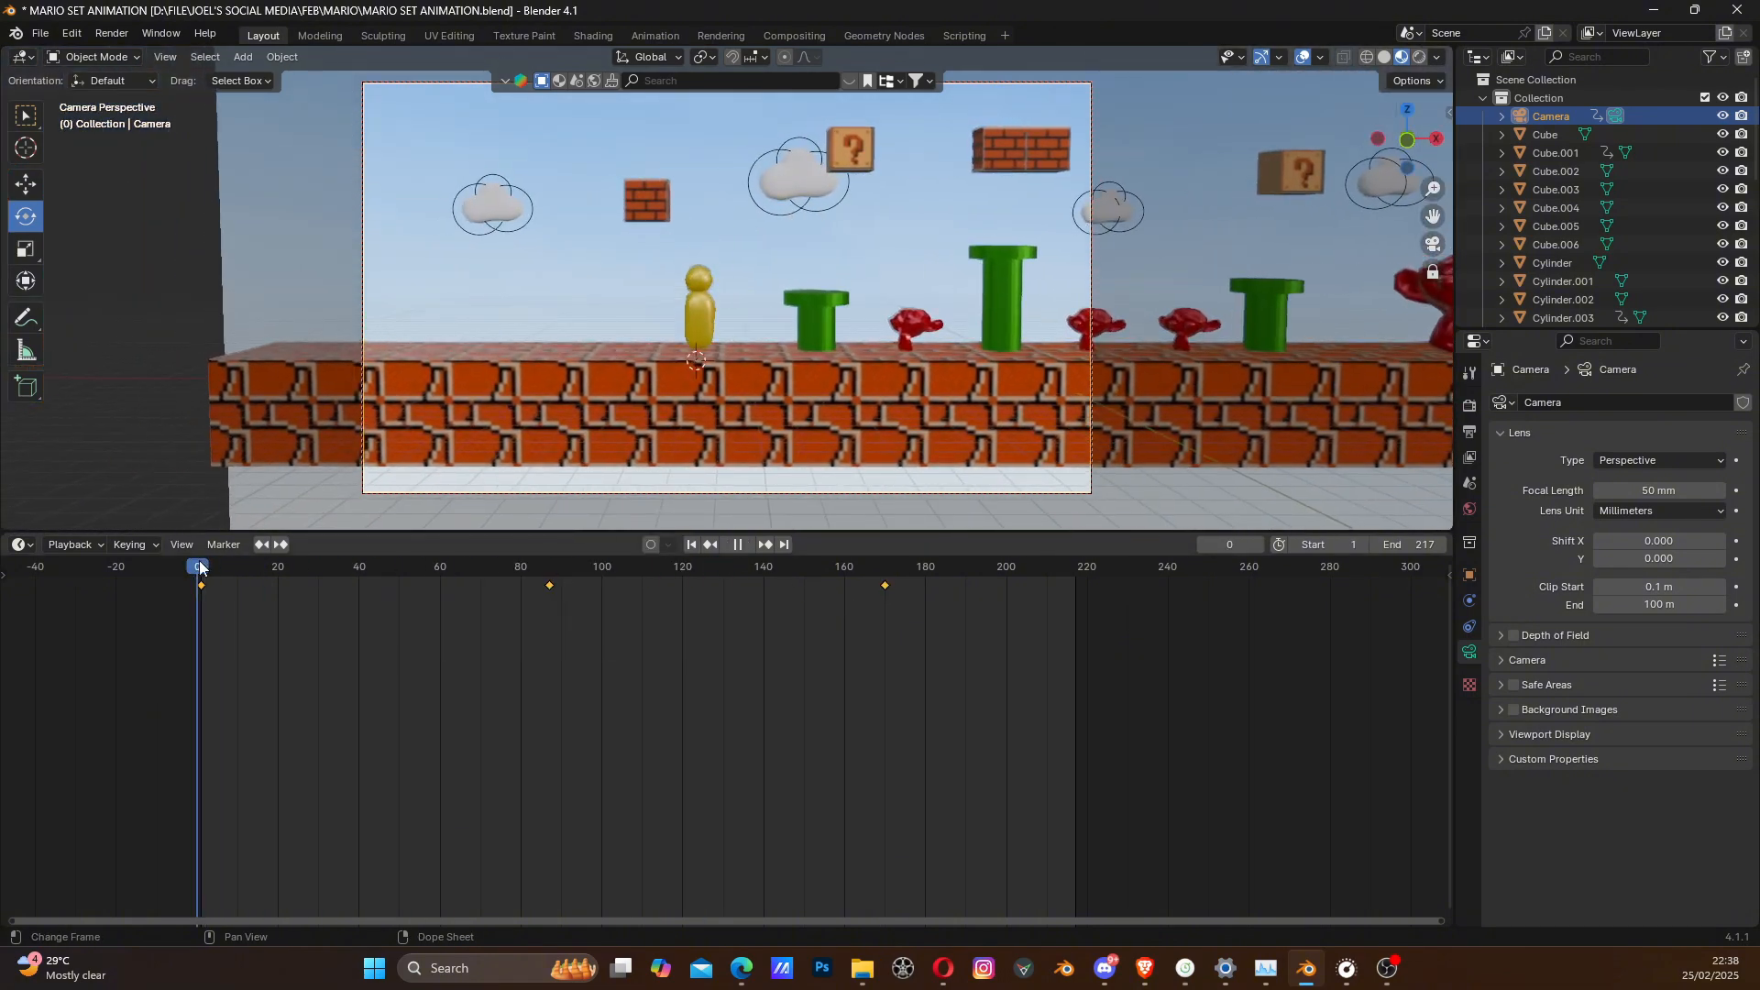
{"action": "key", "text": "space"}
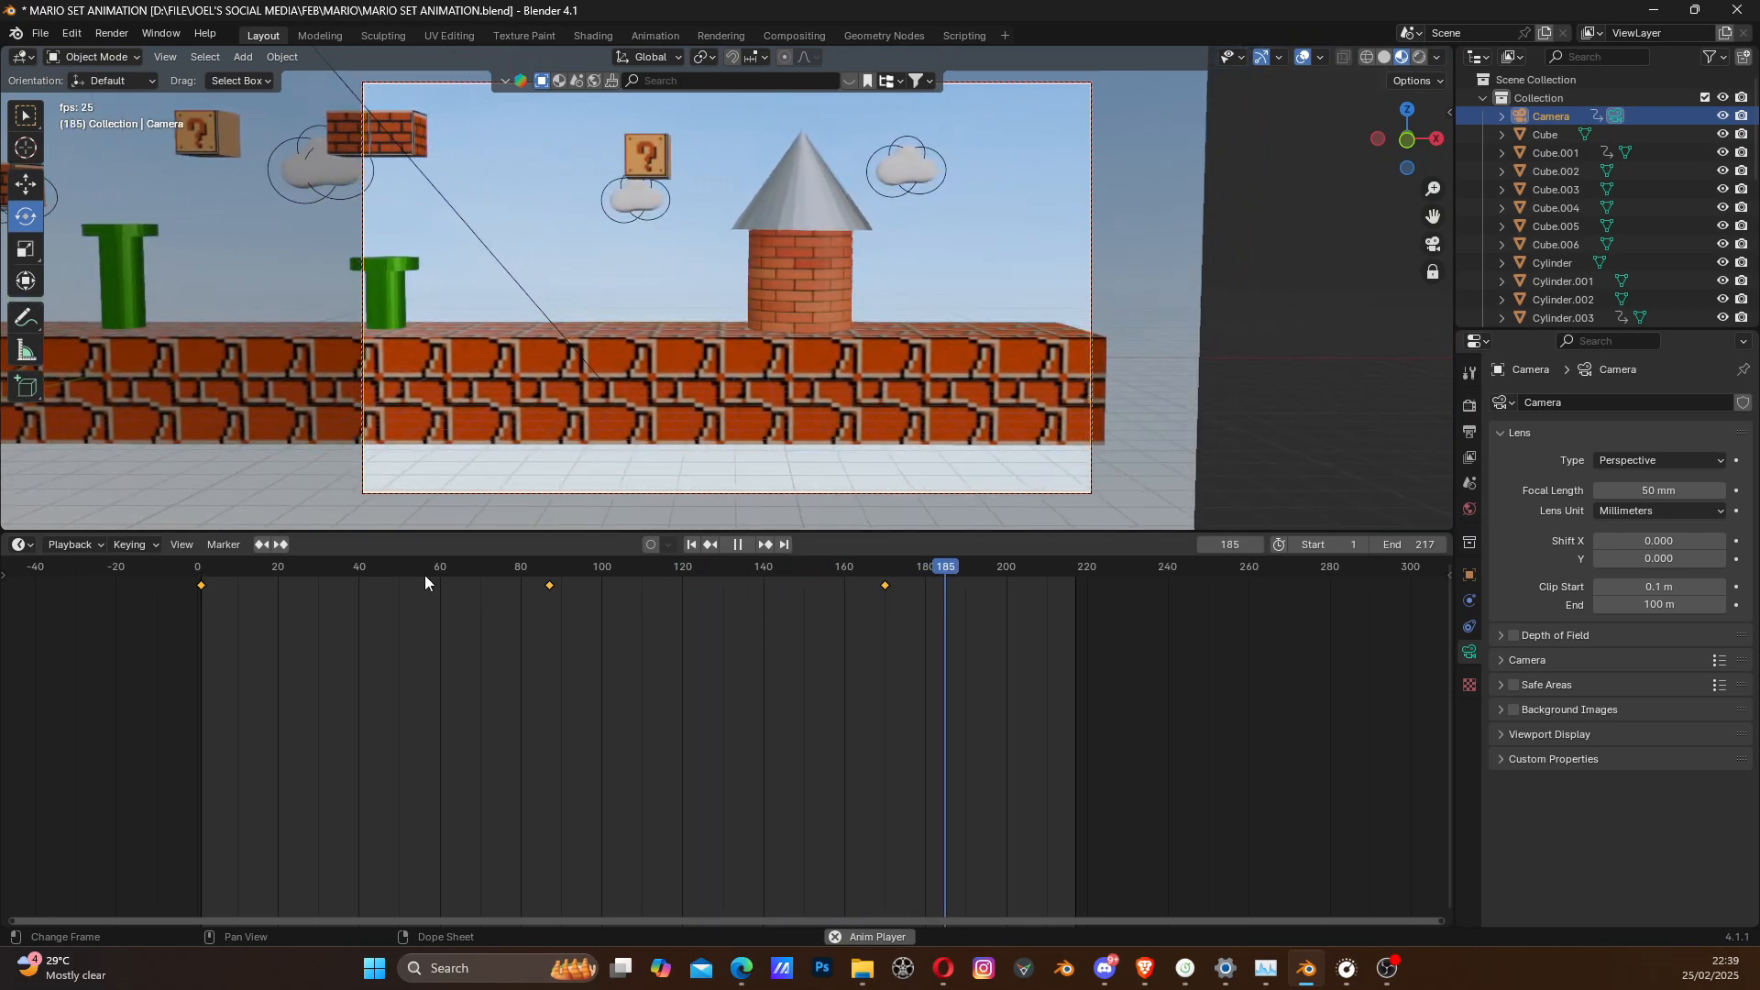
{"action": "key", "text": "space"}
- Insert a camera Location keyframe at frame 57 and paste a copy at about frame 64 to hold the camera there
{"action": "left_click_drag", "start_coordinate": [462, 570], "coordinate": [429, 590]}
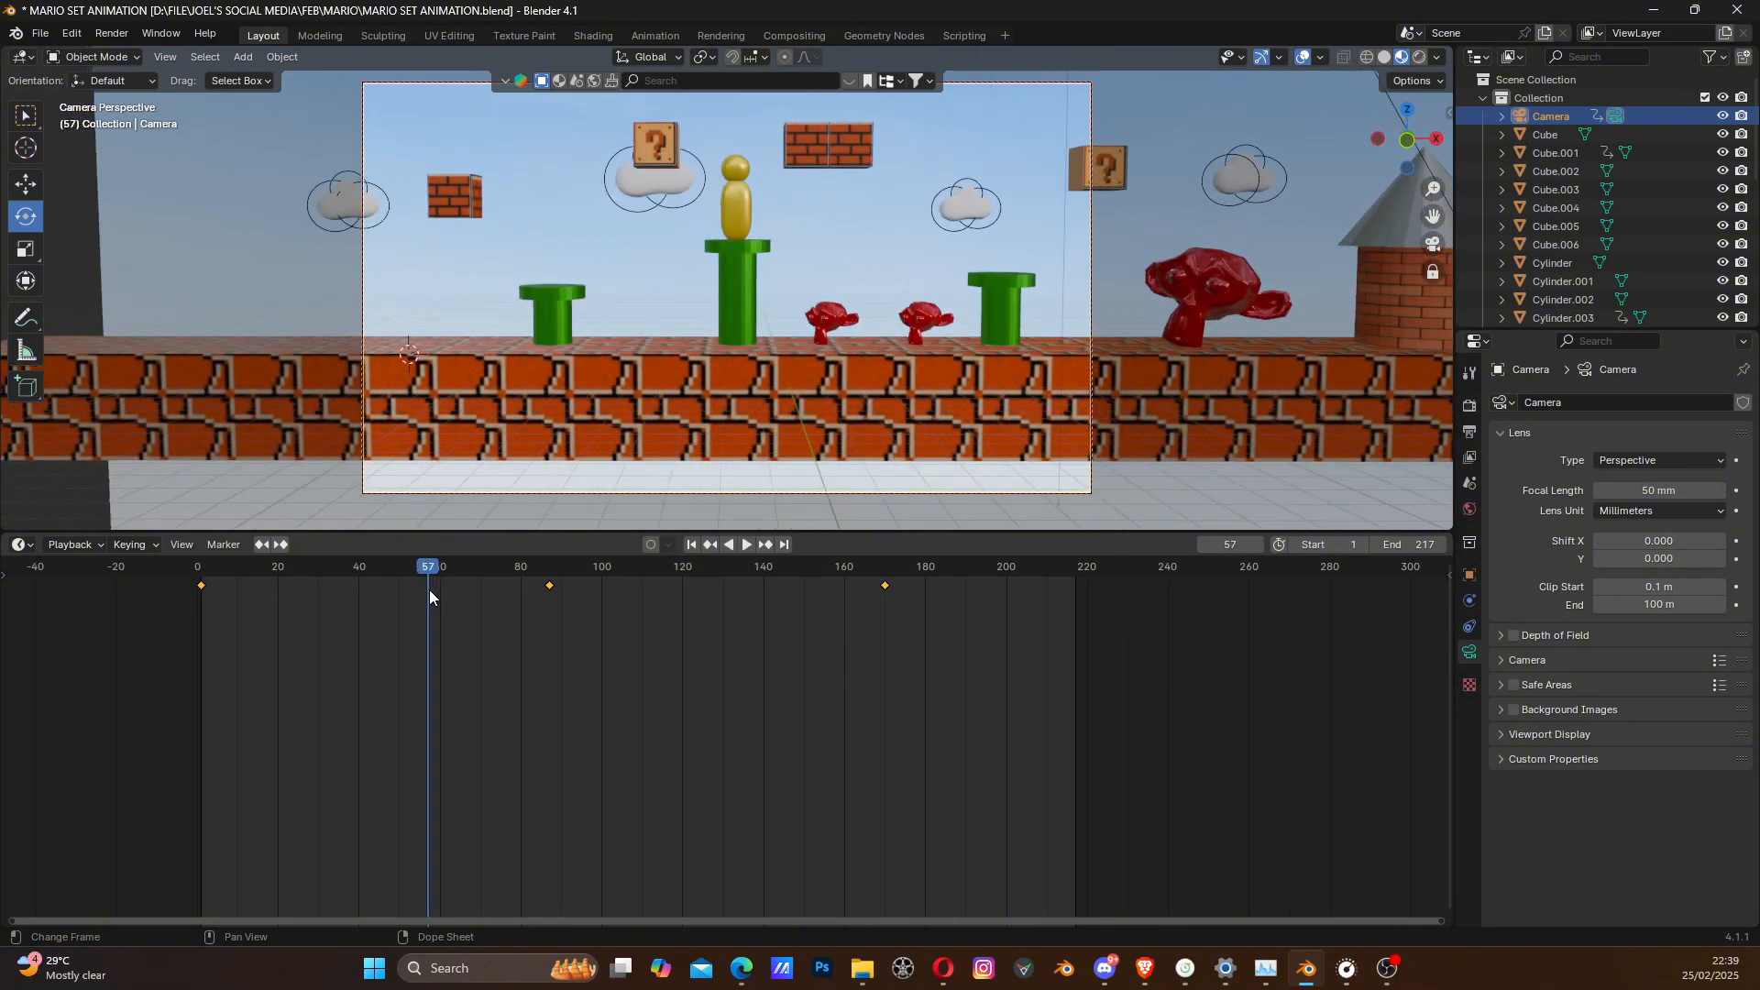
{"action": "key", "text": "i"}
{"action": "left_click", "coordinate": [673, 356]}
{"action": "key", "text": "space"}
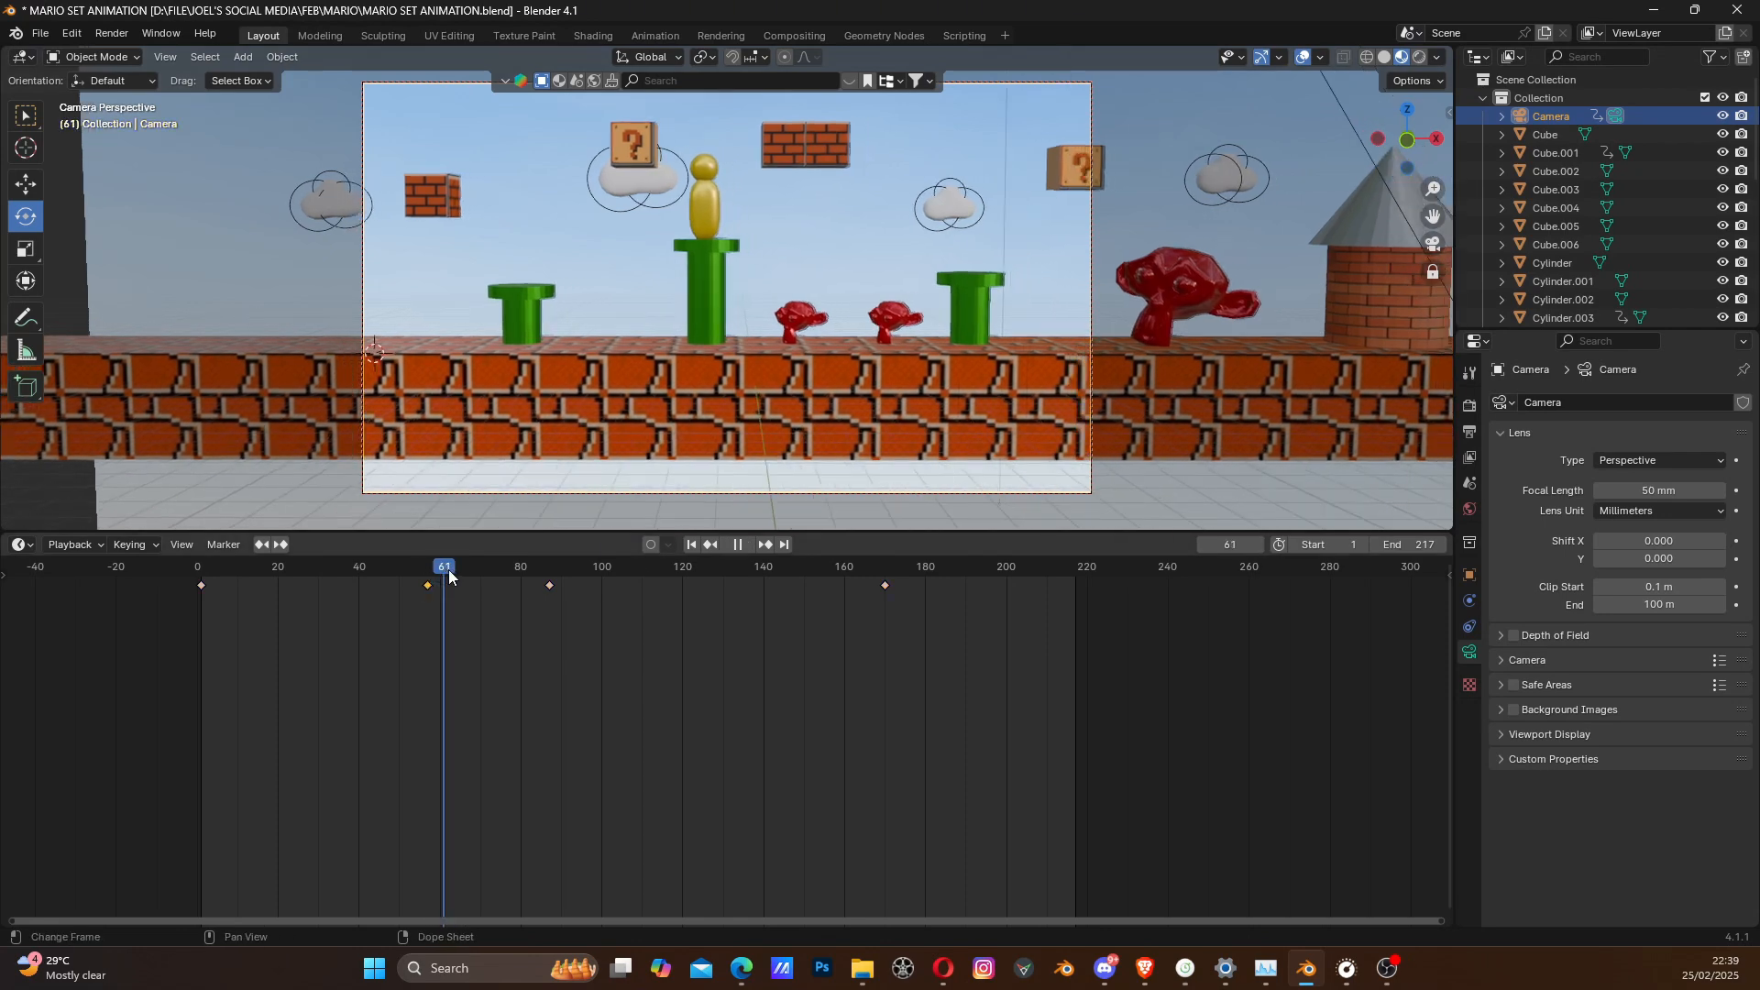
{"action": "left_click_drag", "start_coordinate": [469, 572], "coordinate": [376, 579]}
{"action": "key", "text": "ctrl+v"}
- Play back the camera move to check the pause and the framing beyond it
{"action": "key", "text": "space"}
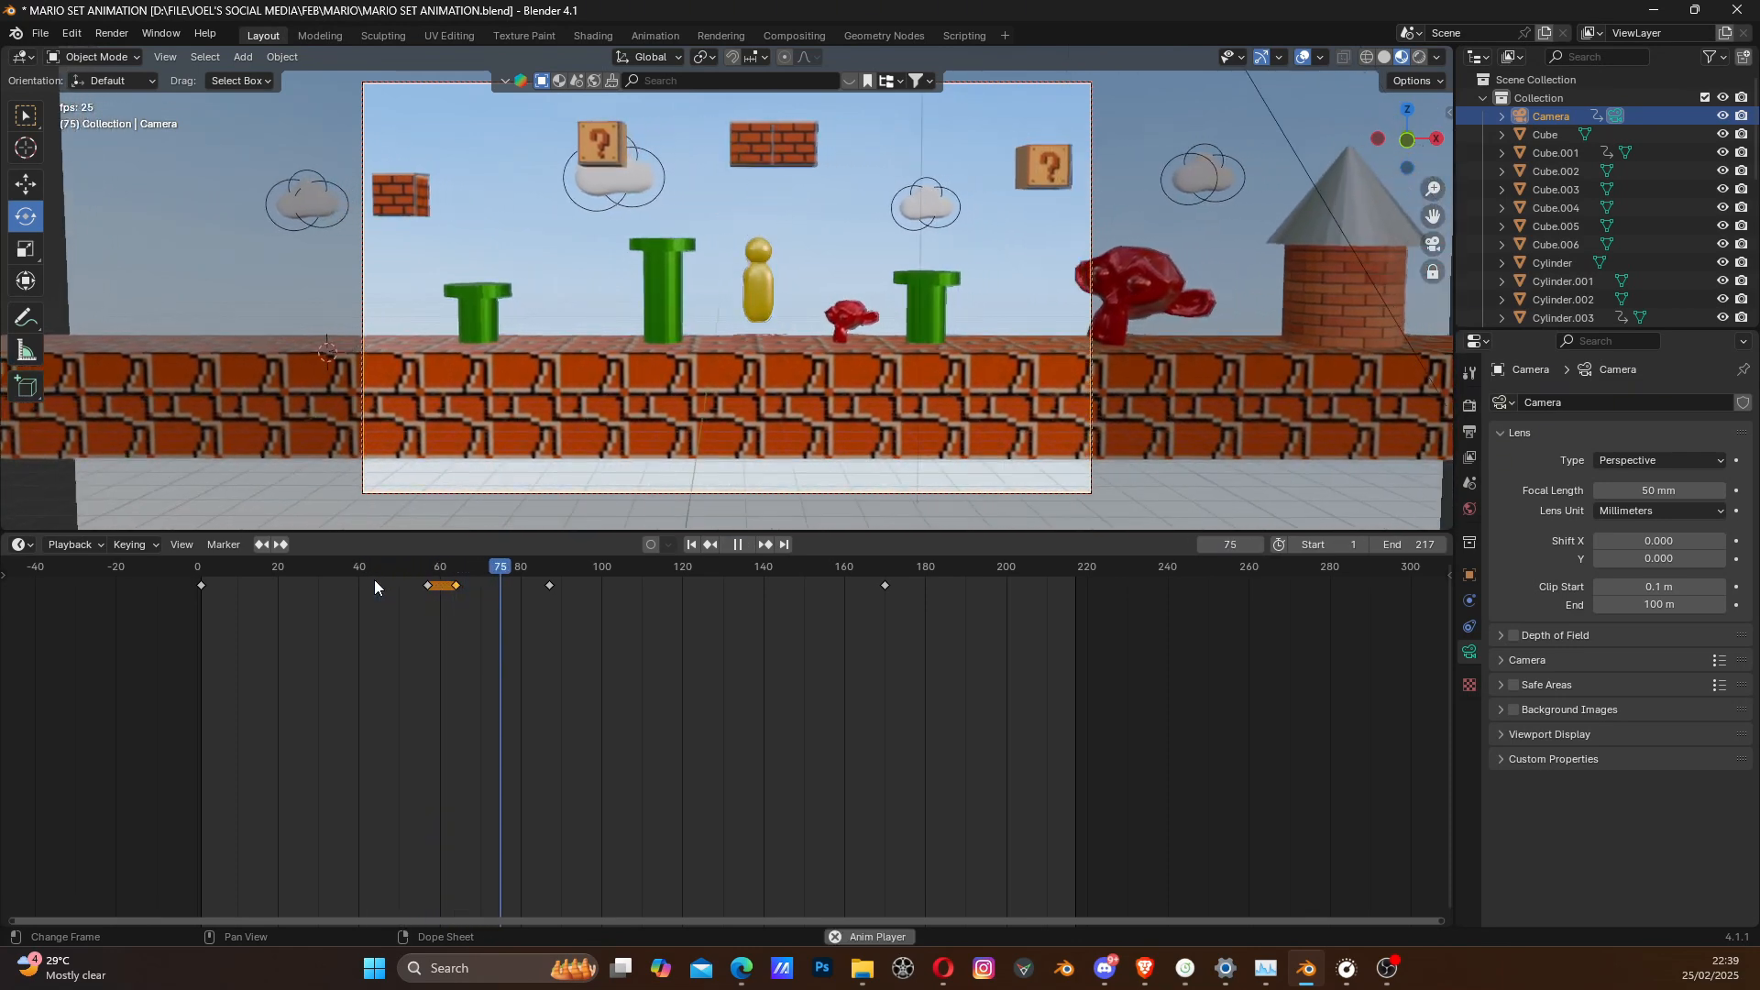
{"action": "key", "text": "space"}
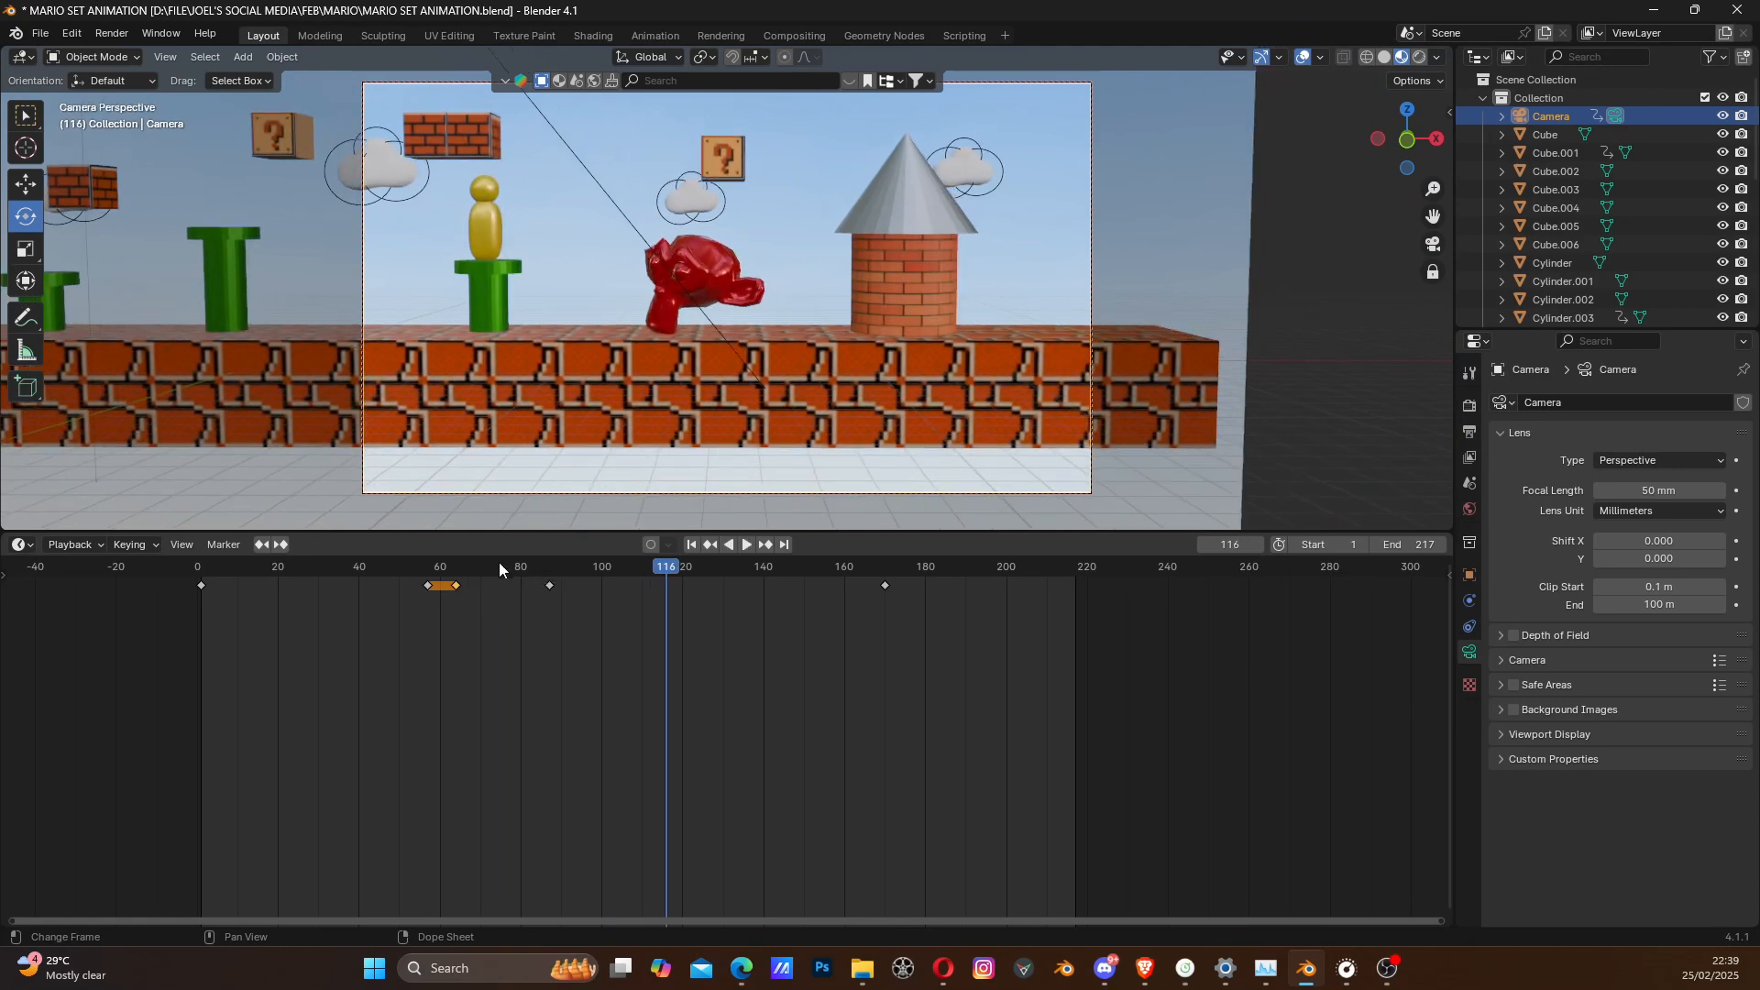
{"action": "left_click_drag", "start_coordinate": [499, 569], "coordinate": [476, 568]}
{"action": "key", "text": "space"}
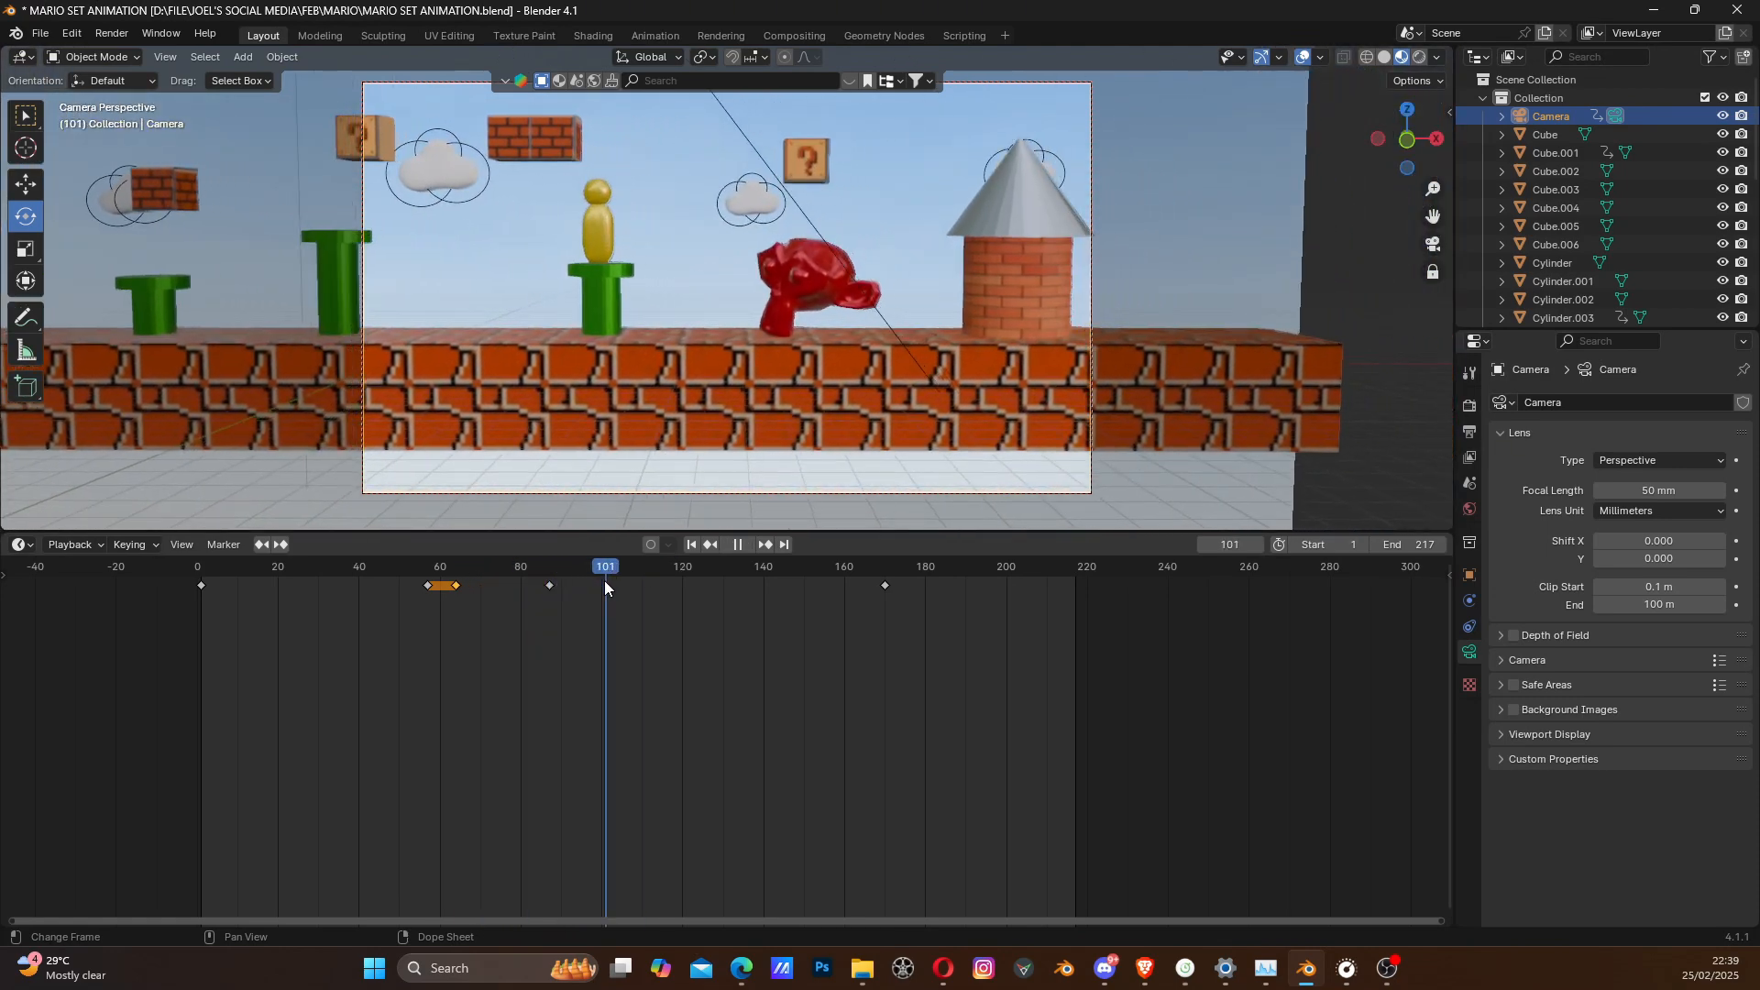
- At frame 98, reframe the camera with the gold character near the center and insert a Location keyframe
{"action": "mouse_move", "coordinate": [603, 581]}
{"action": "left_mouse_down"}
{"action": "mouse_move", "coordinate": [553, 590]}
{"action": "mouse_move", "coordinate": [596, 580]}
{"action": "left_mouse_up"}
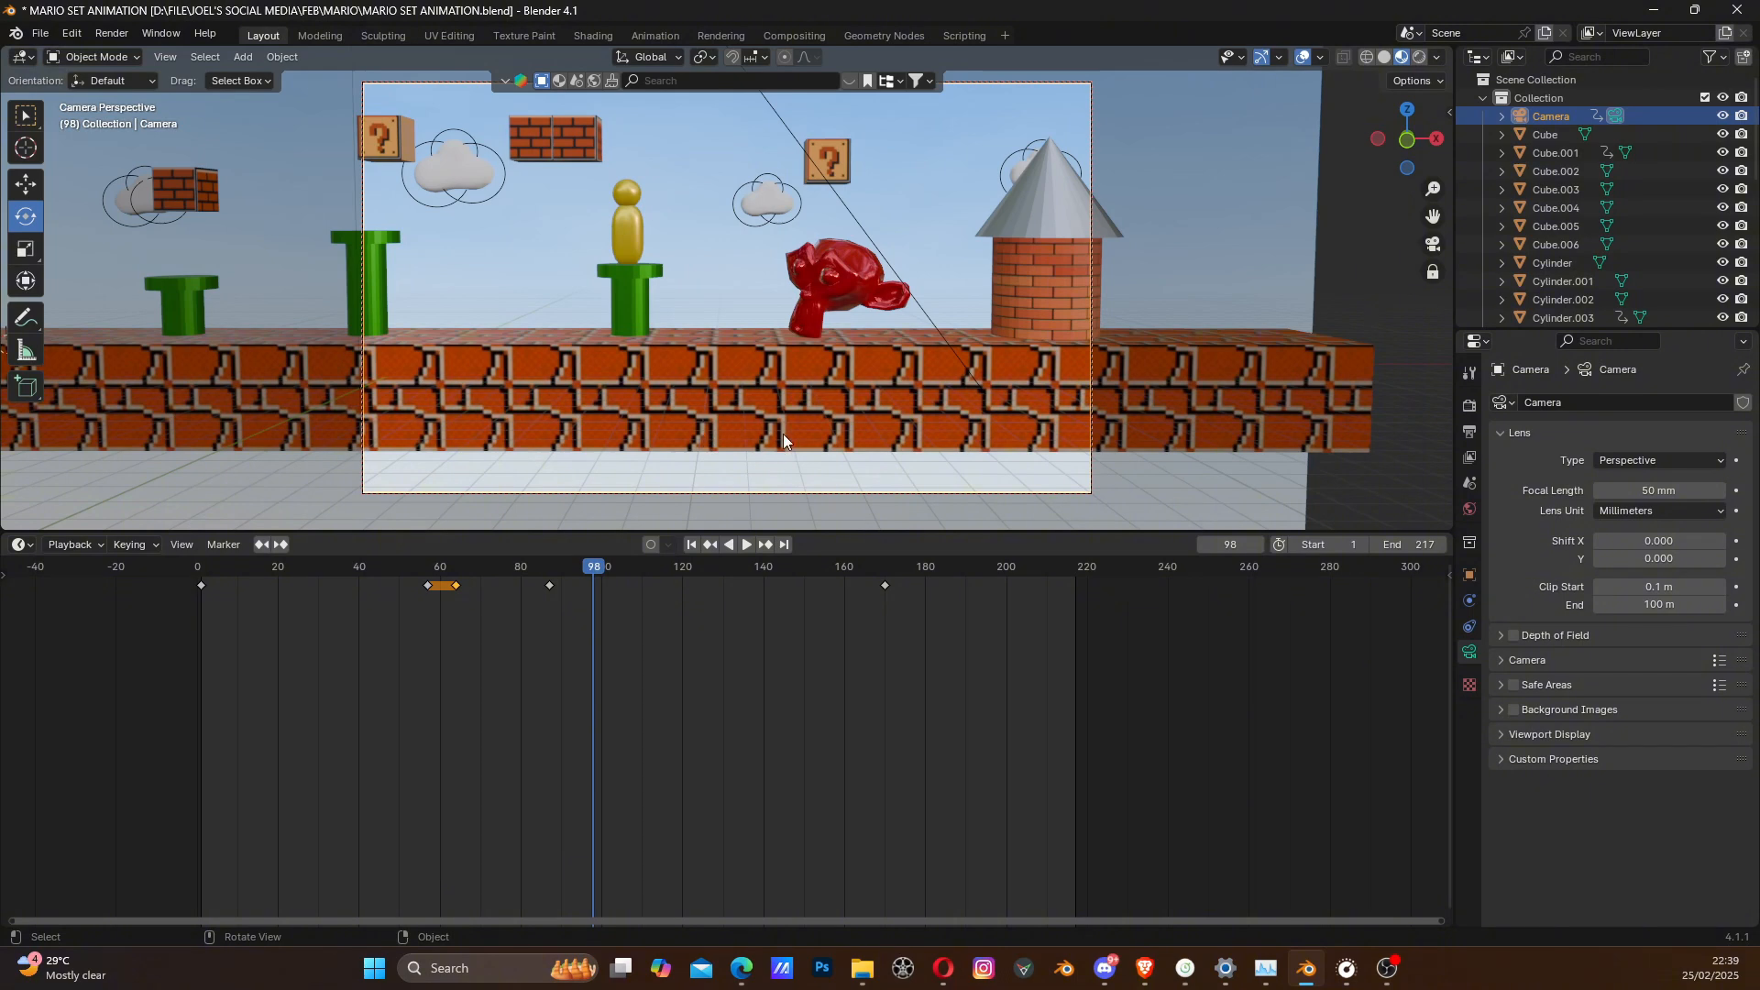
{"action": "middle_click_drag", "start_coordinate": [768, 395], "coordinate": [865, 405], "text": "shift"}
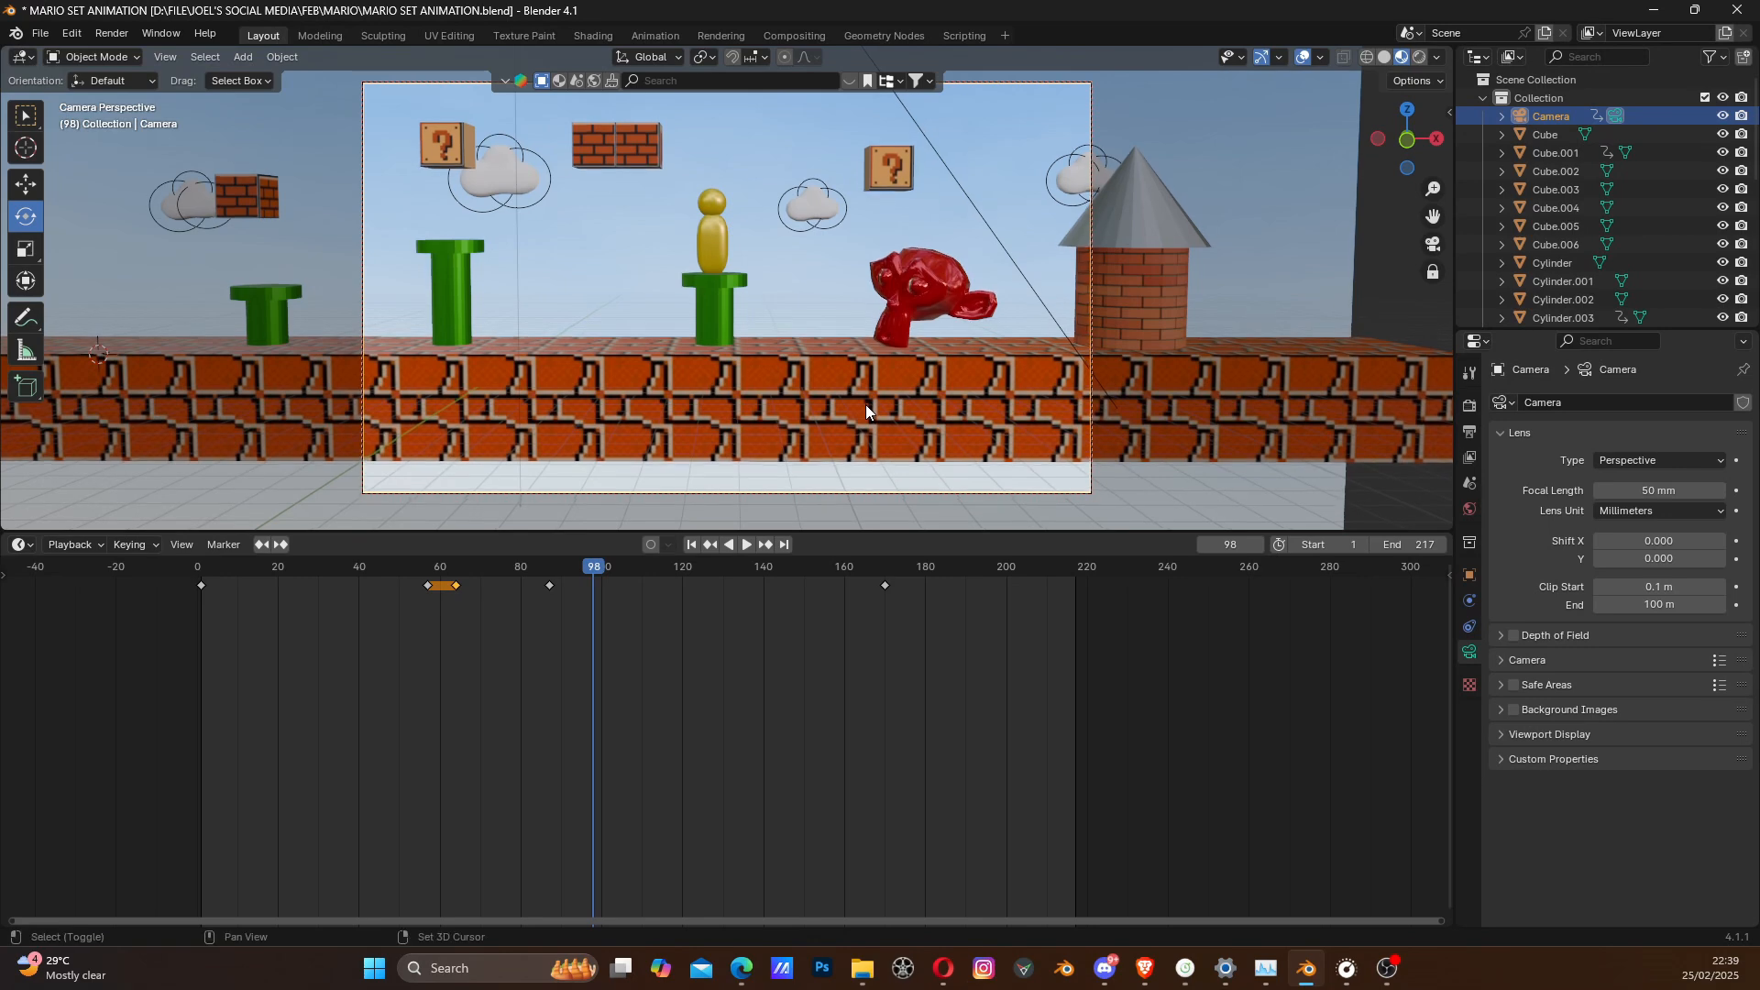
{"action": "key", "text": "k"}
{"action": "left_click", "coordinate": [860, 410]}
- Copy the camera keyframe at frame 98 and paste it at frame 119 to hold the camera in place
{"action": "left_click", "coordinate": [593, 585]}
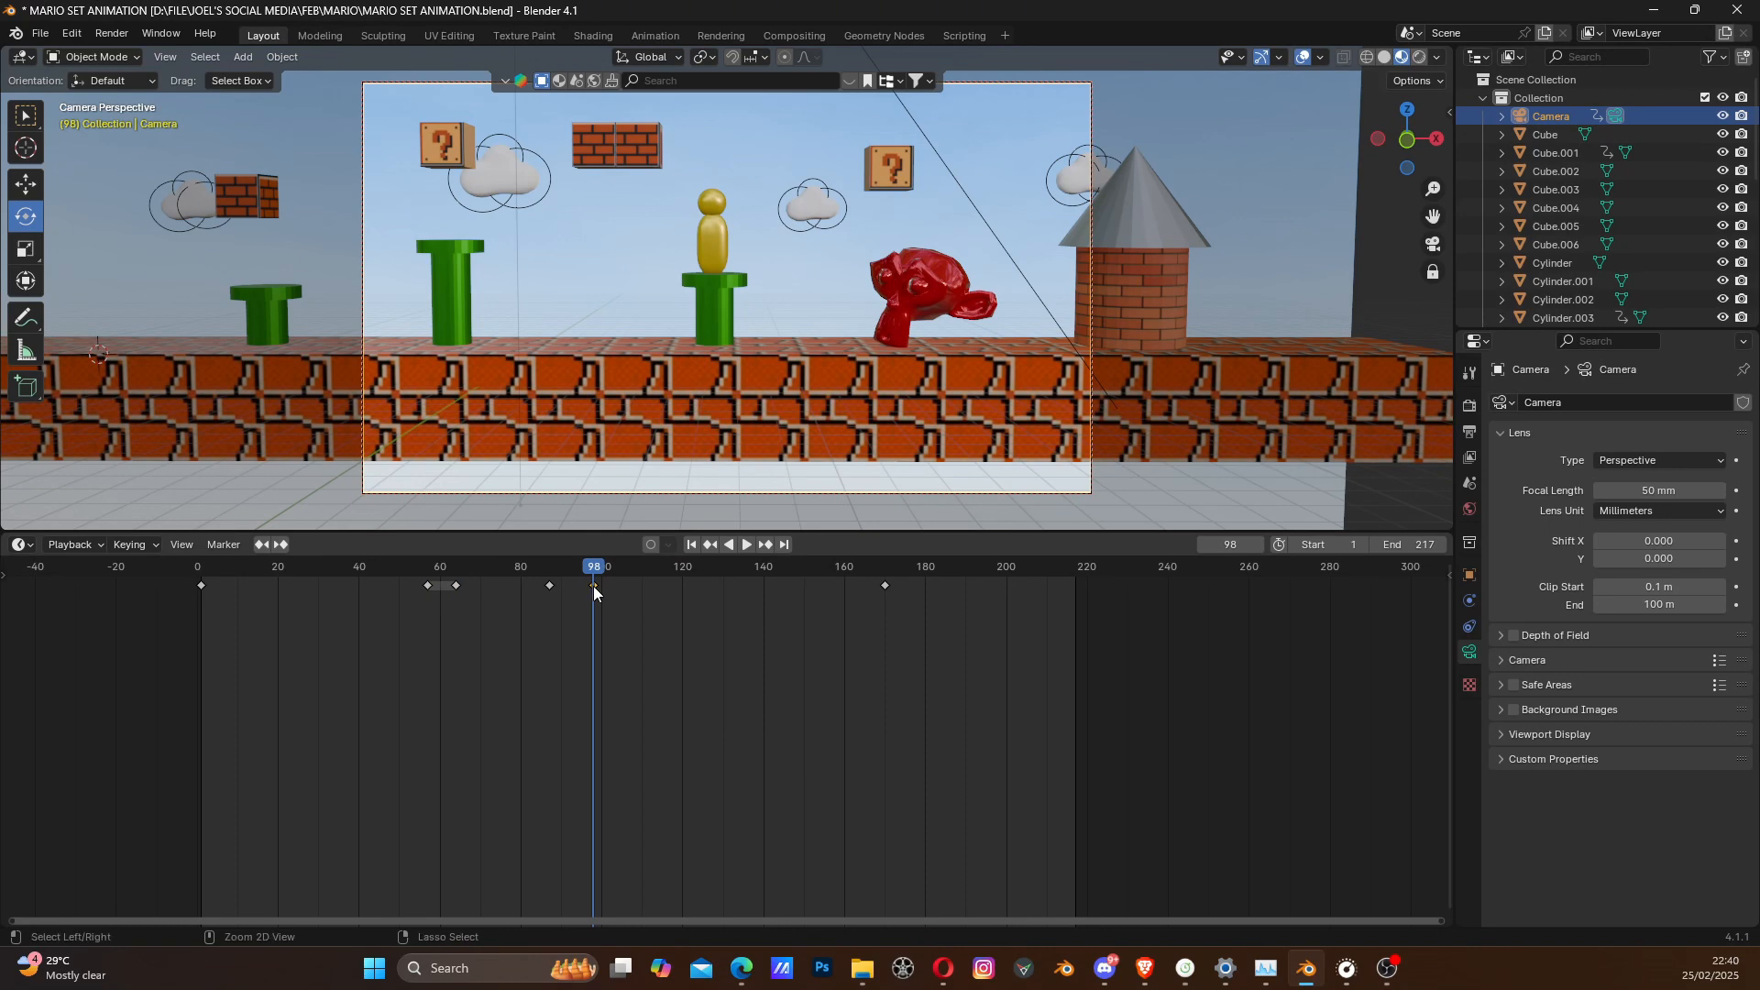
{"action": "key", "text": "space"}
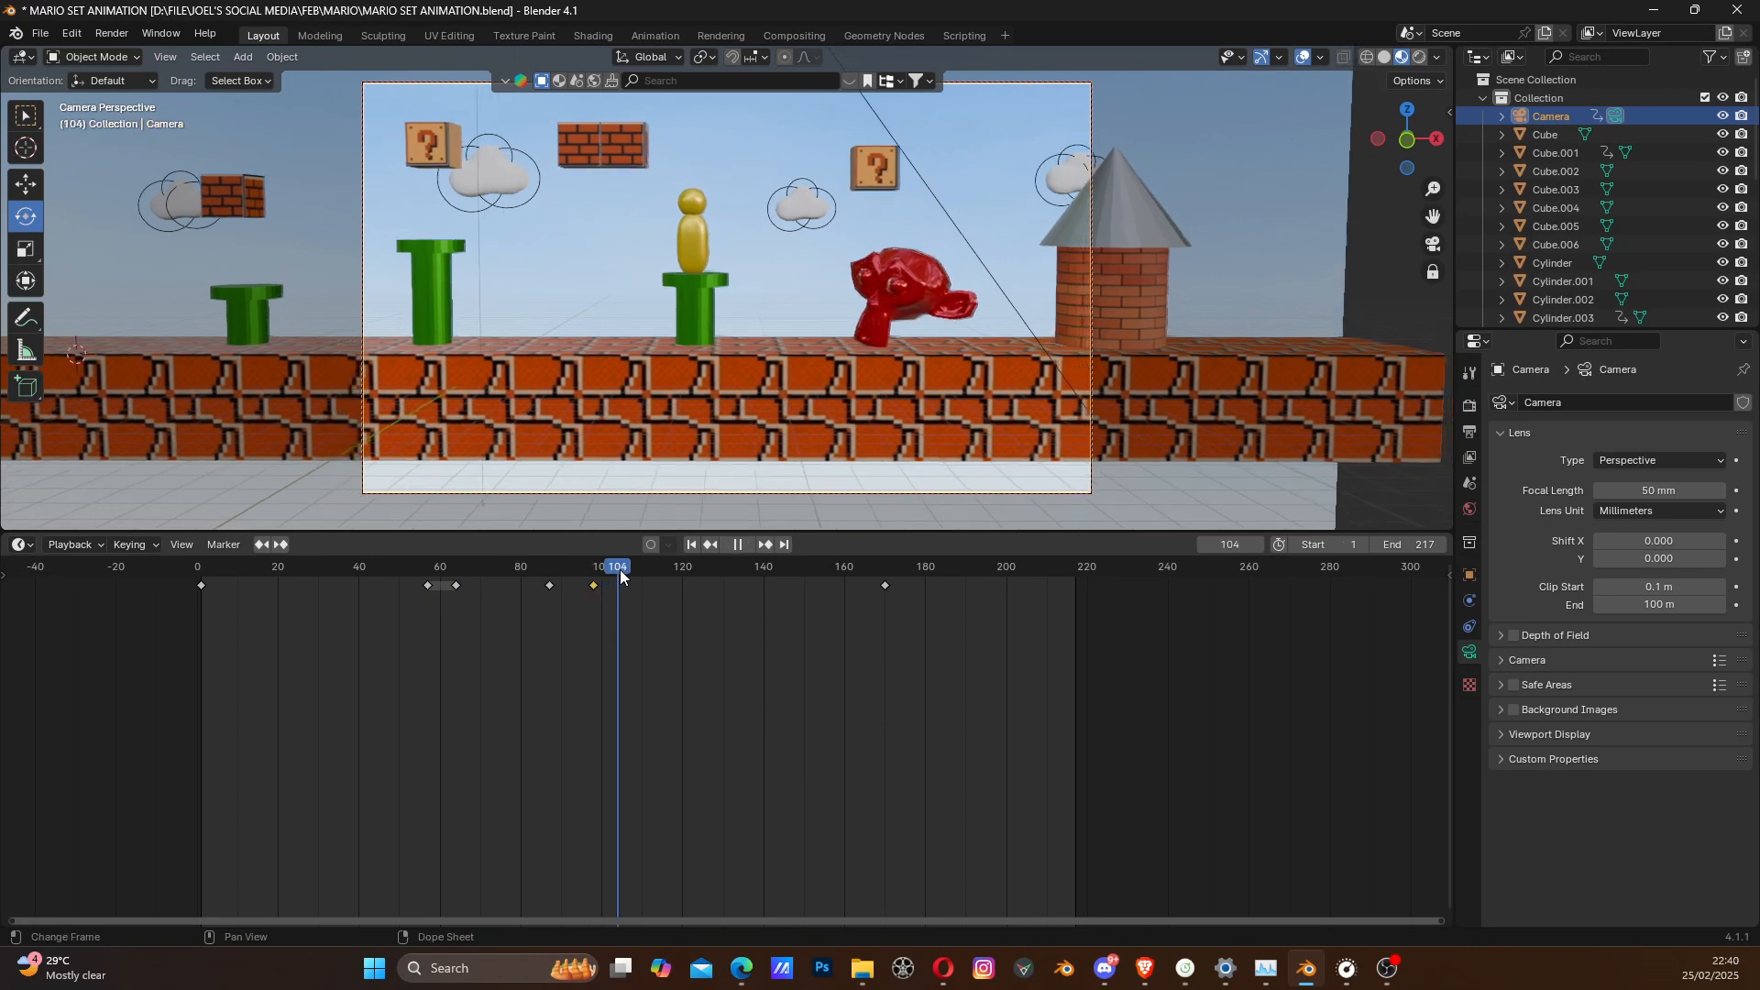
{"action": "left_click_drag", "start_coordinate": [621, 571], "coordinate": [680, 578]}
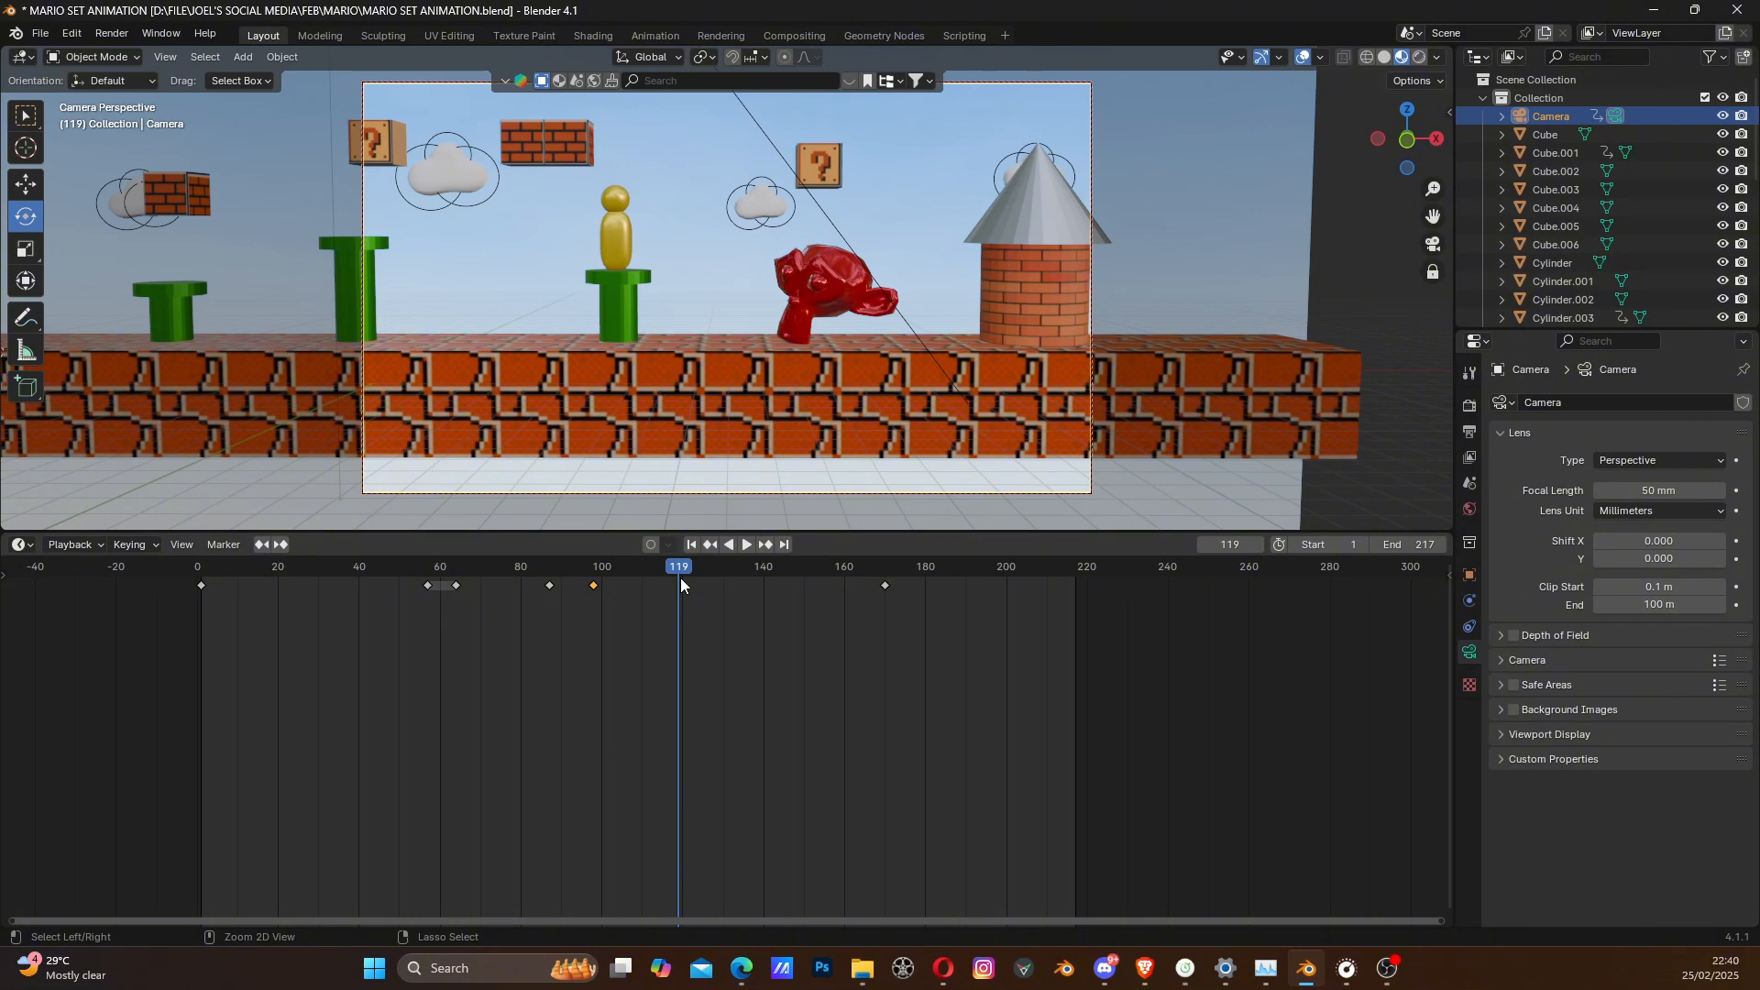
{"action": "key", "text": "ctrl+v"}
- Play back the camera animation and check the framing at frame 128 without adding a keyframe
{"action": "key", "text": "shift+ctrl+space"}
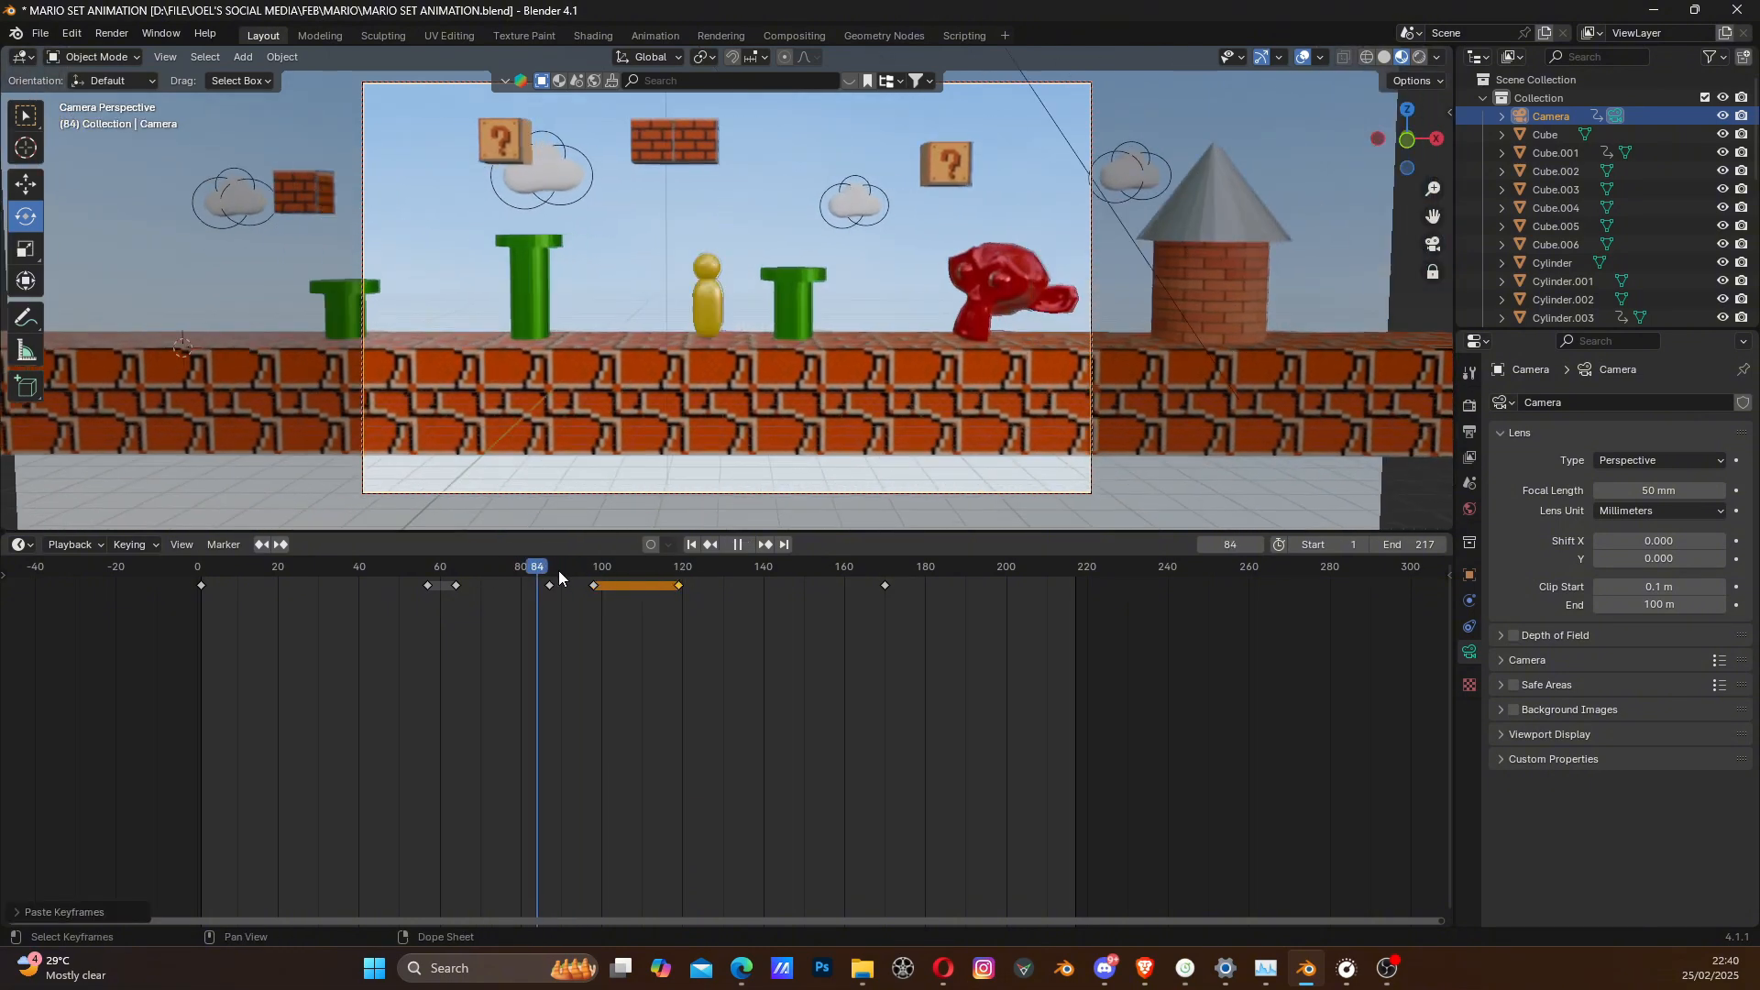
{"action": "left_click_drag", "start_coordinate": [558, 571], "coordinate": [452, 587]}
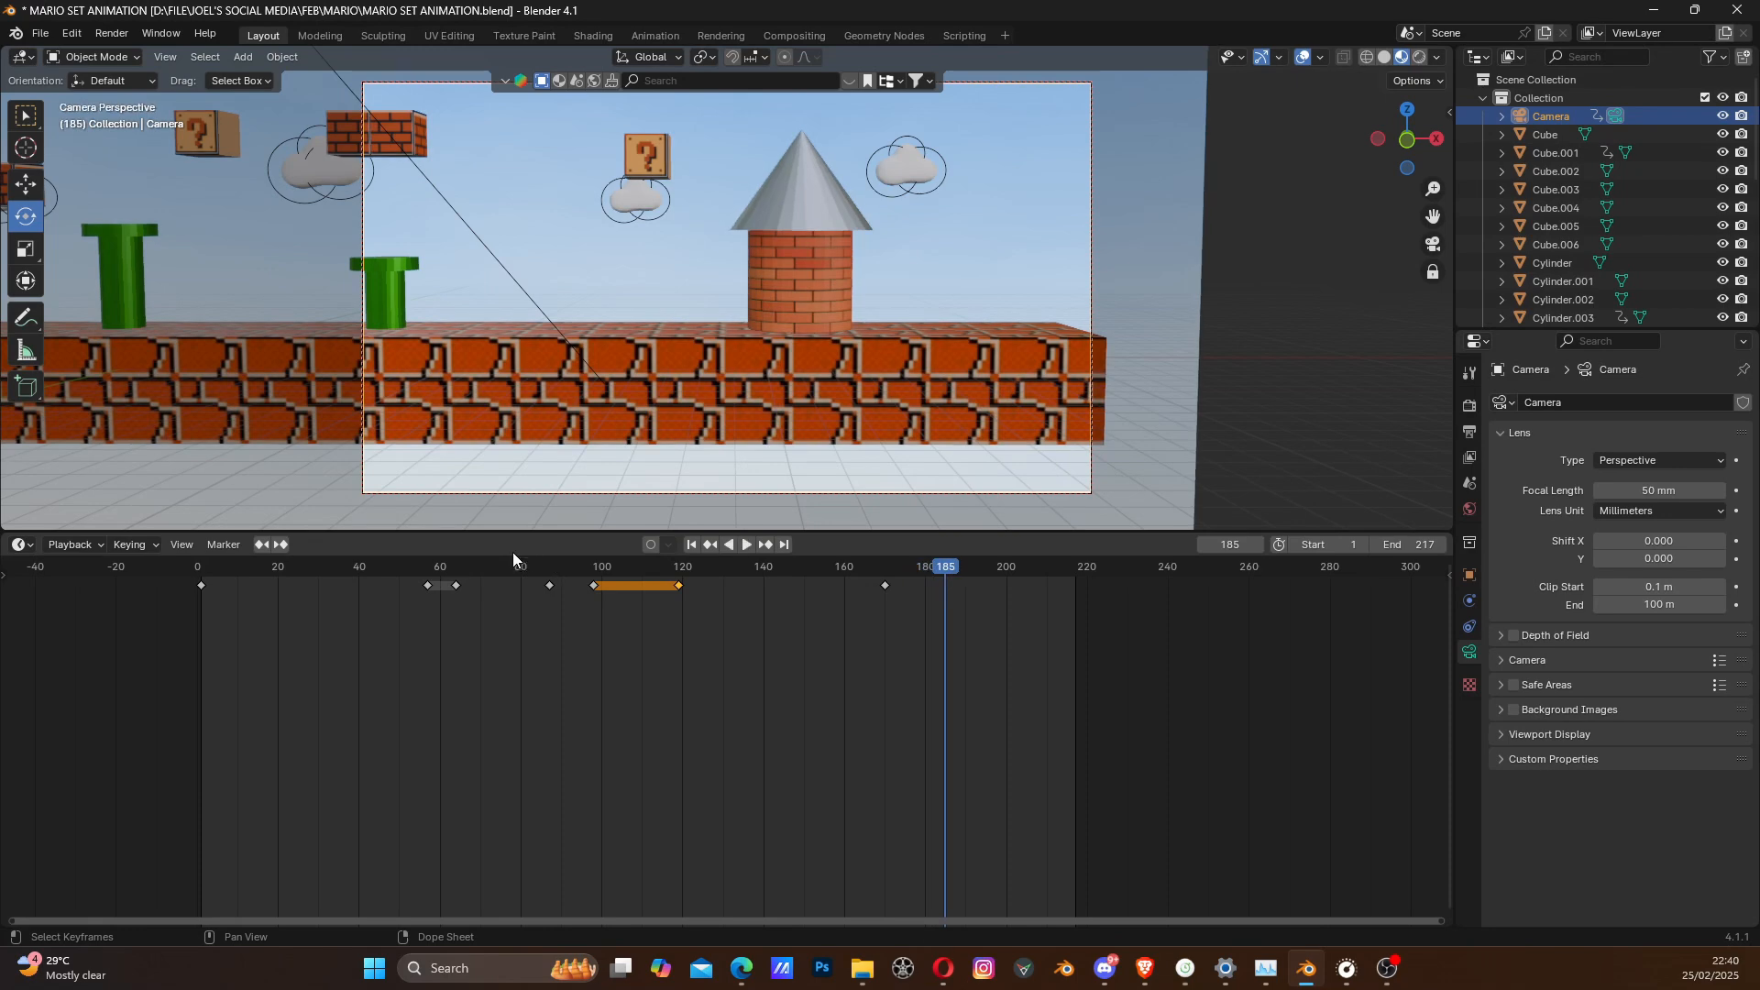
{"action": "left_click", "coordinate": [524, 568]}
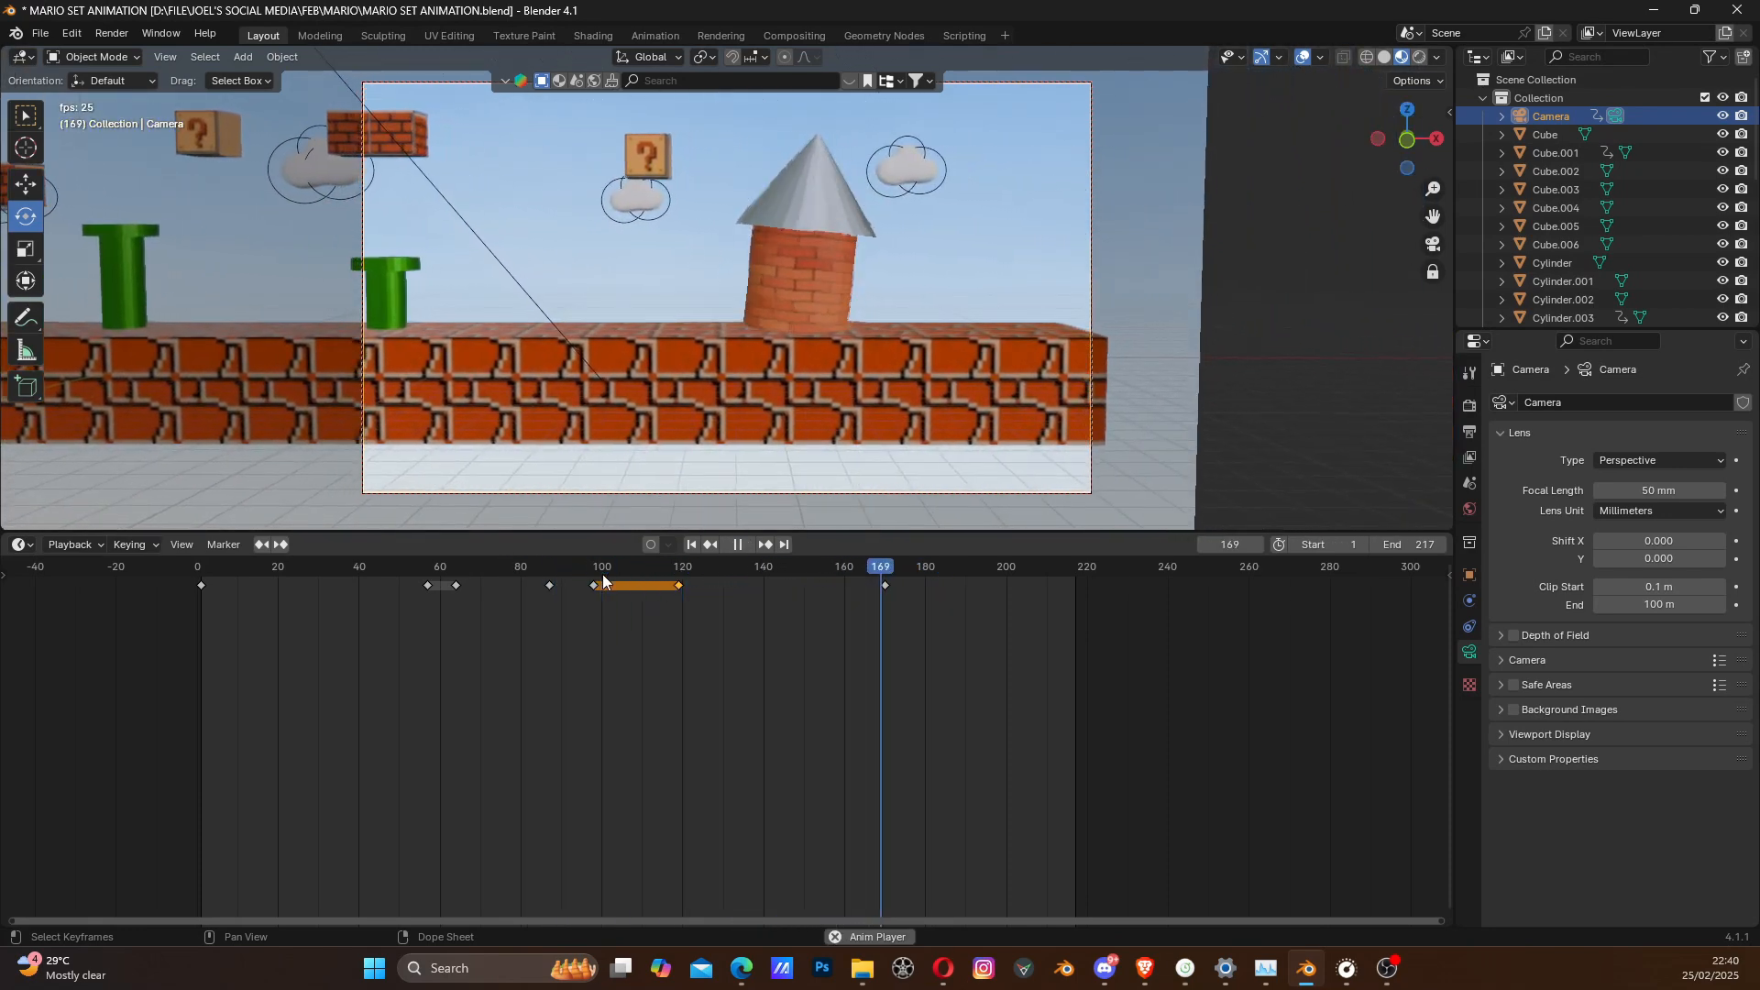
{"action": "key", "text": "space"}
{"action": "left_click_drag", "start_coordinate": [668, 568], "coordinate": [718, 569]}
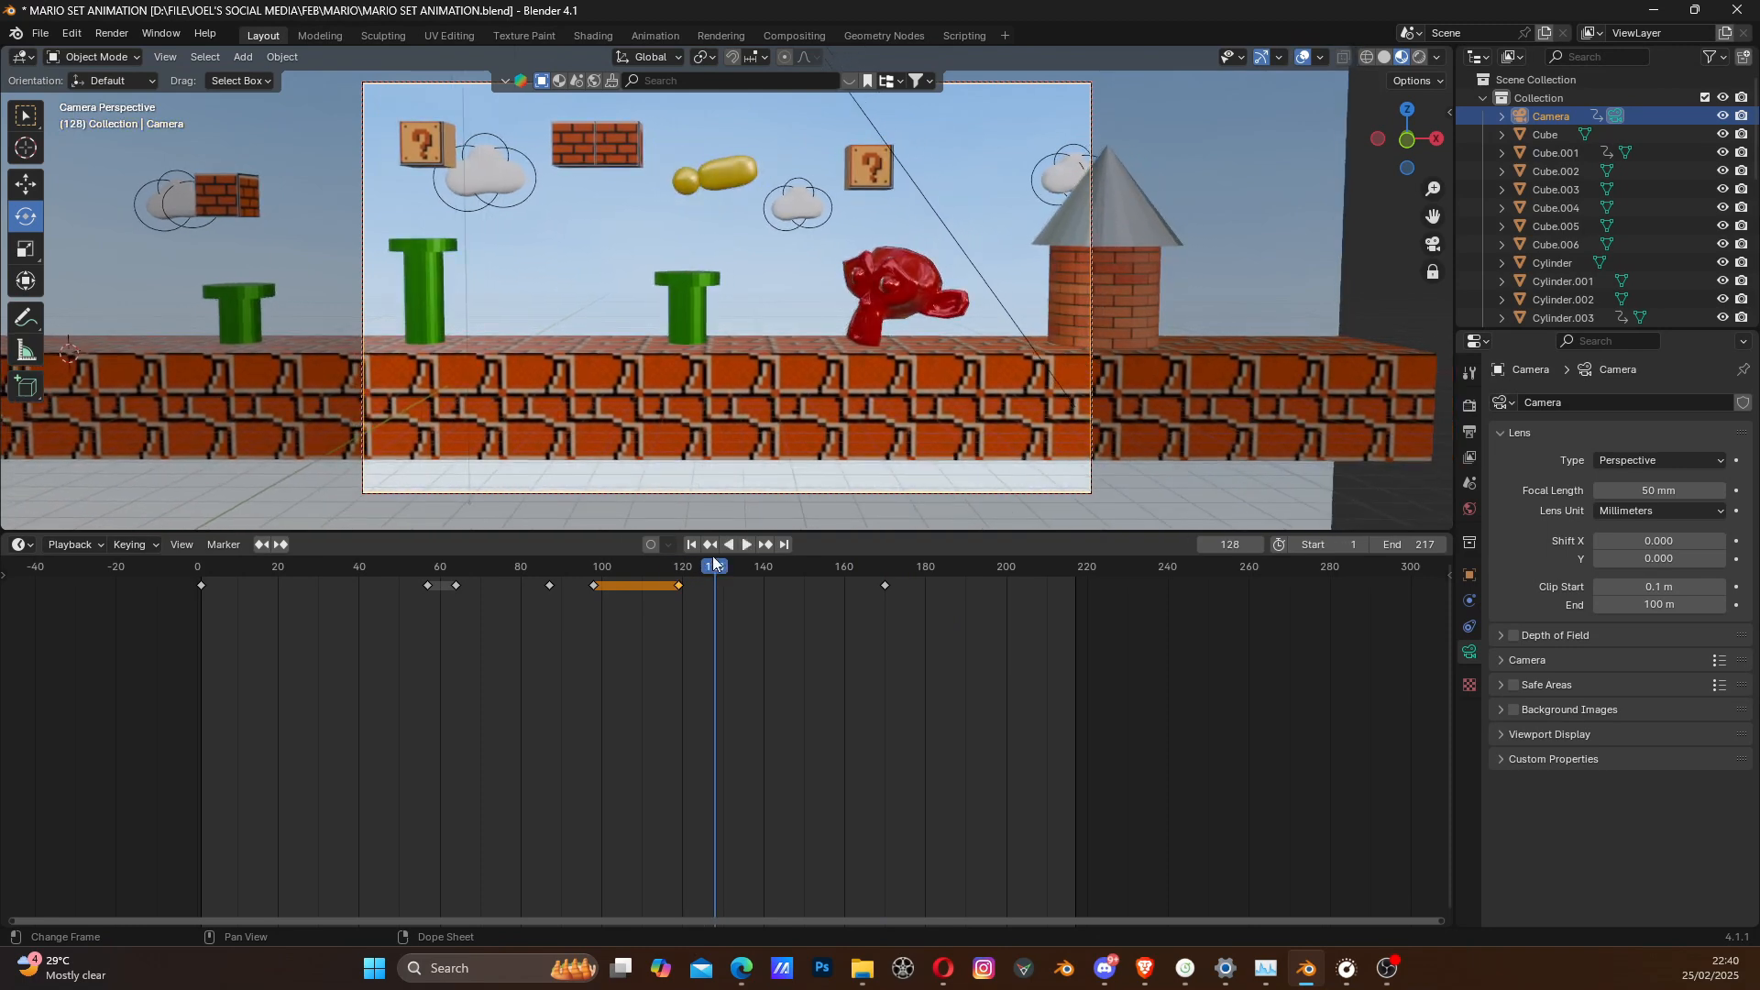
{"action": "key", "text": "i"}
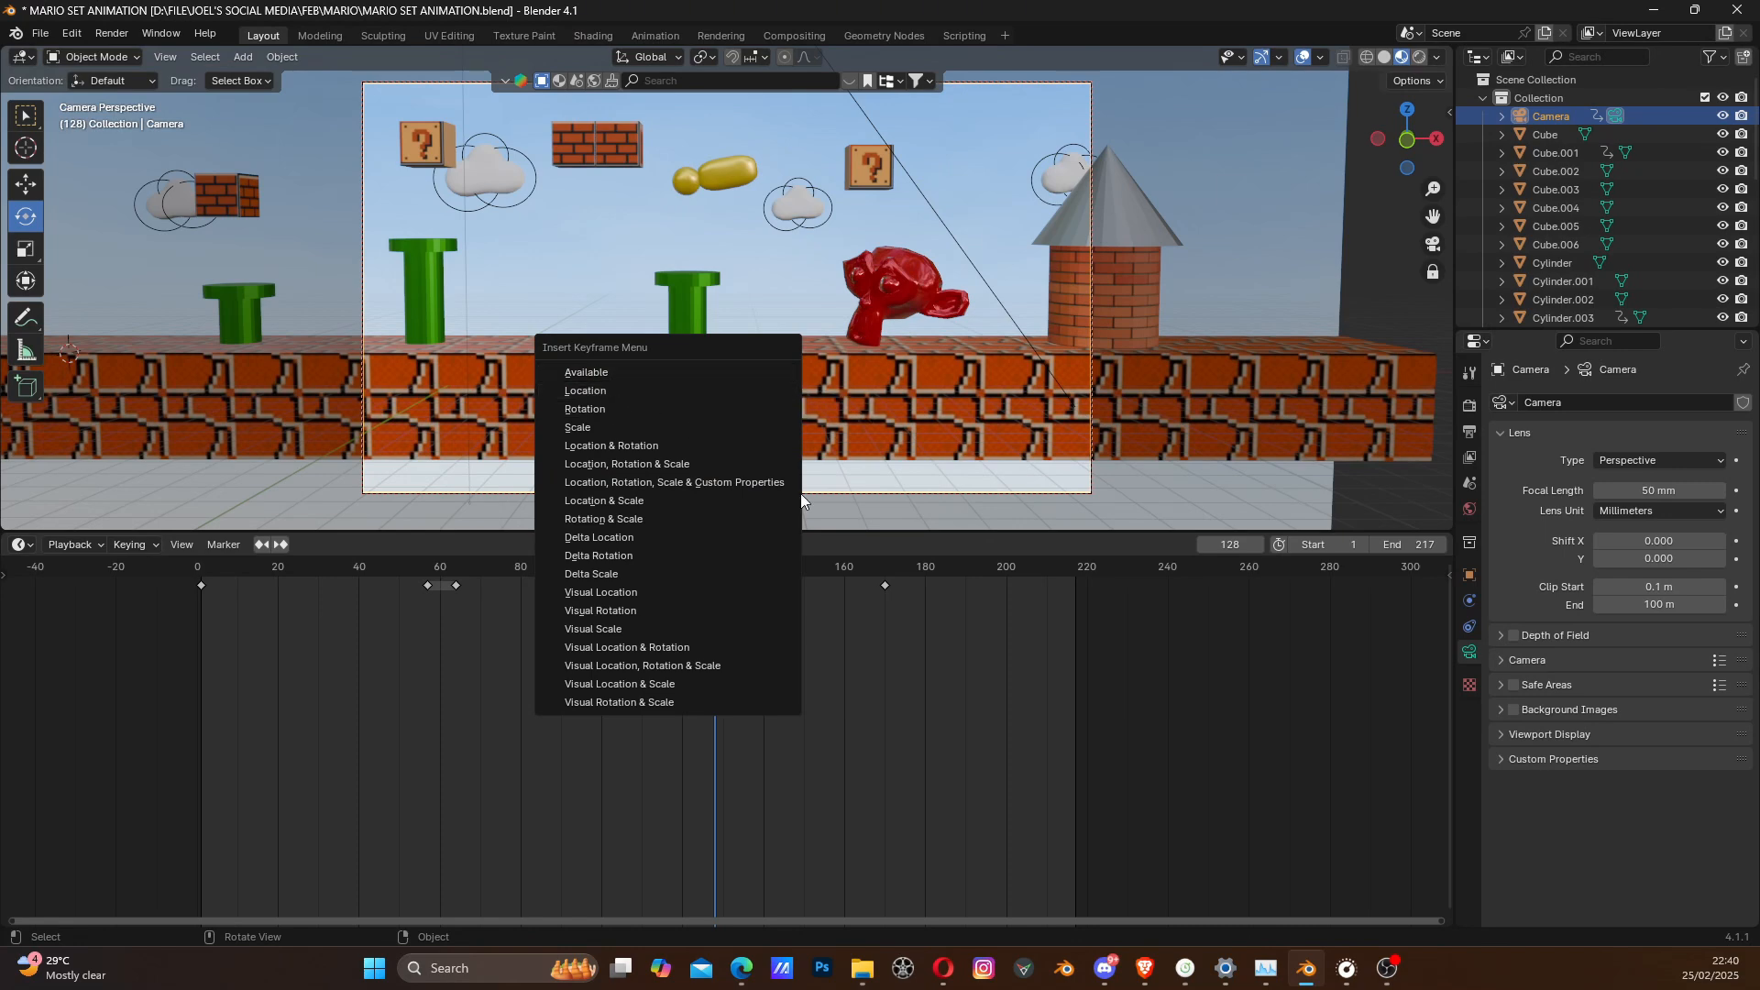
- At frame 170, bring the camera closer to the brick tower and insert a new Location keyframe
{"action": "left_click_drag", "start_coordinate": [715, 568], "coordinate": [886, 585]}
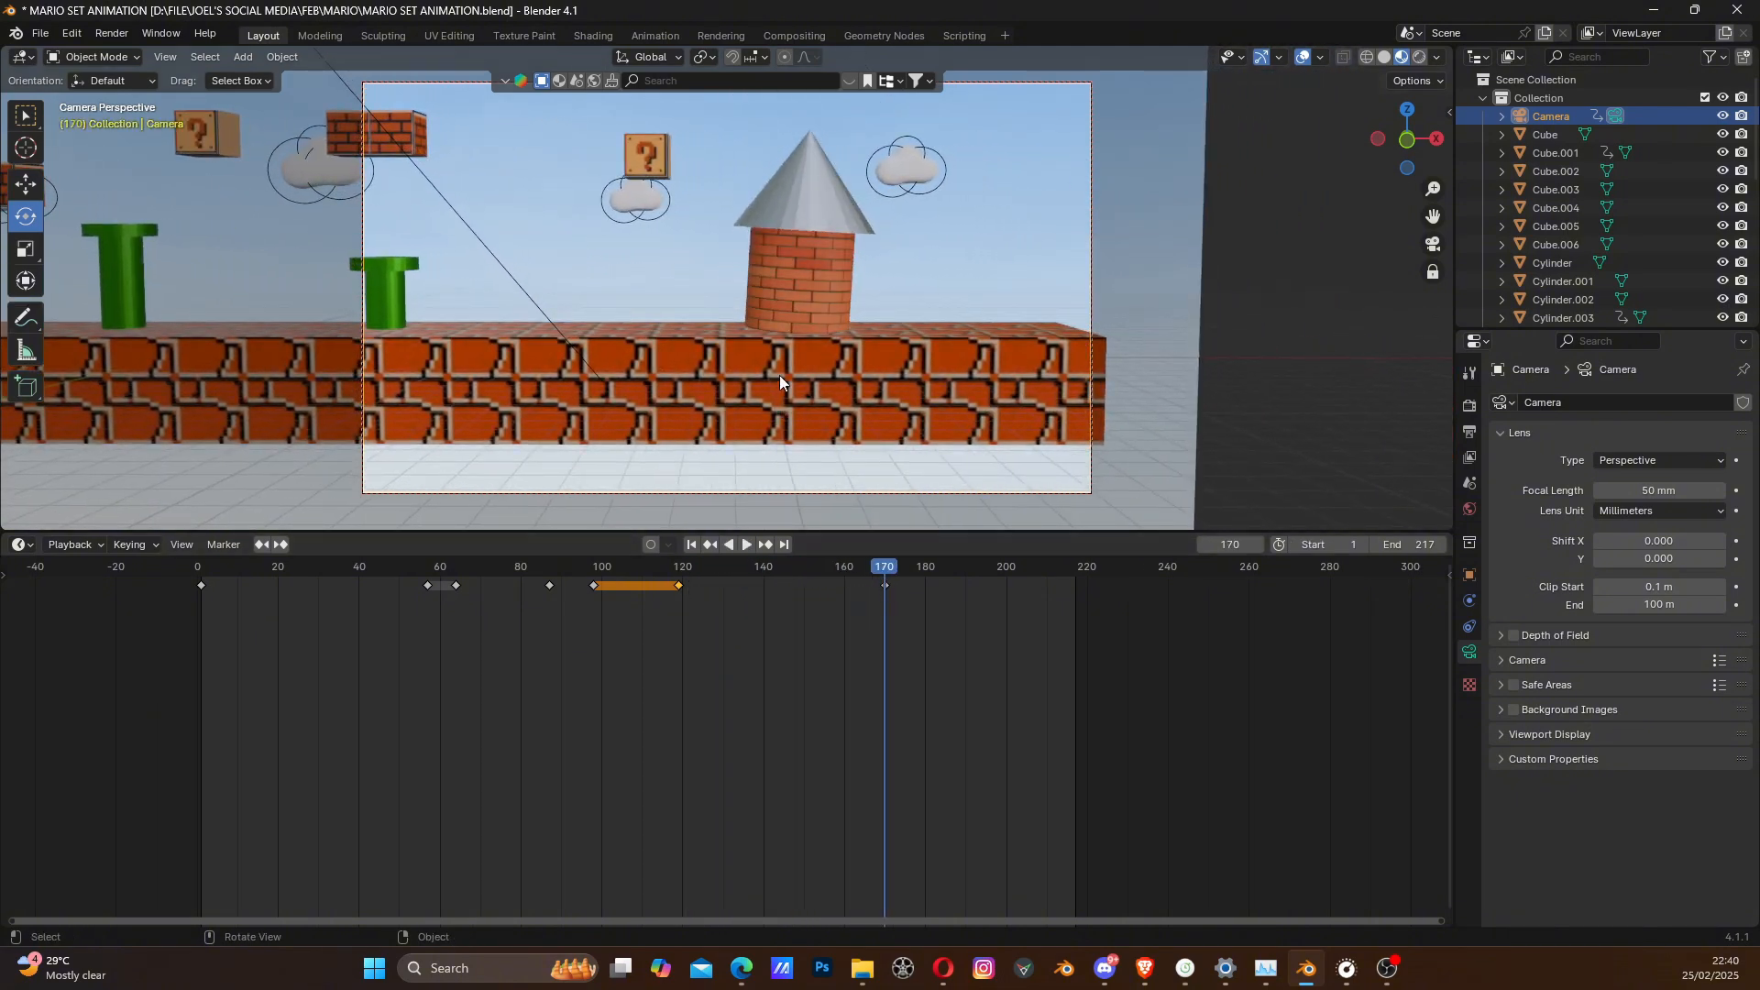
{"action": "scroll", "coordinate": [834, 283], "scroll_direction": "up", "scroll_amount": 1}
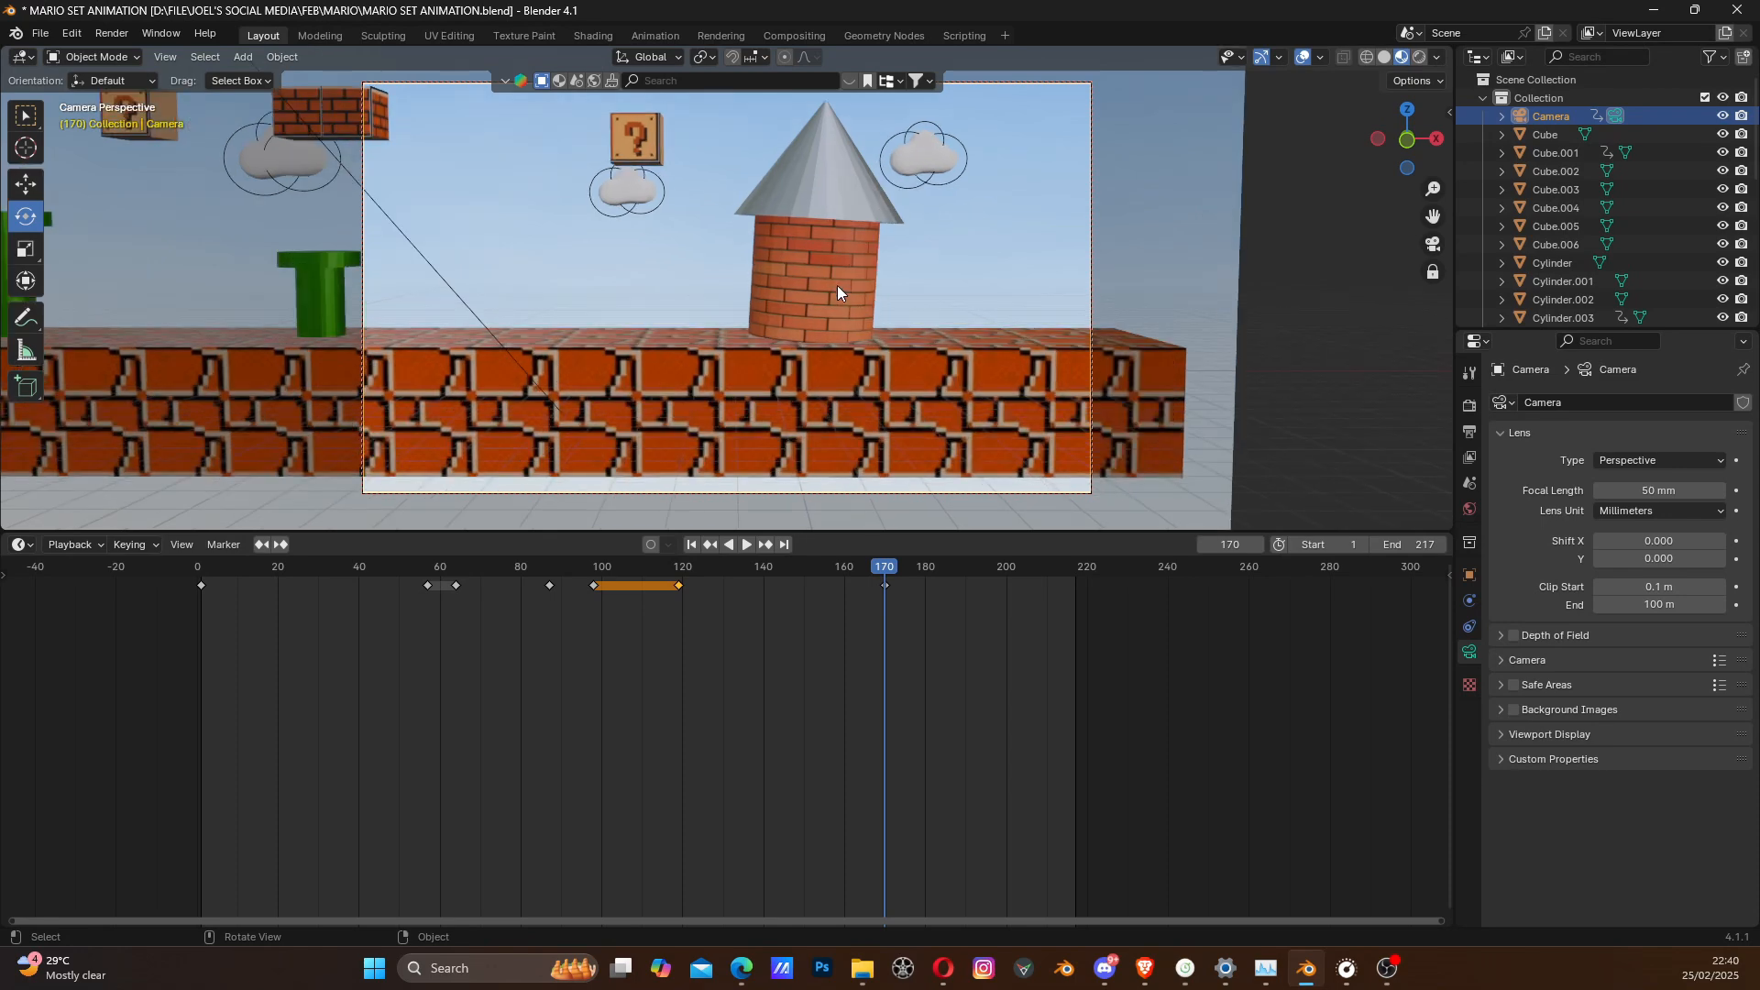
{"action": "middle_click_drag", "start_coordinate": [856, 279], "coordinate": [858, 289], "text": "shift"}
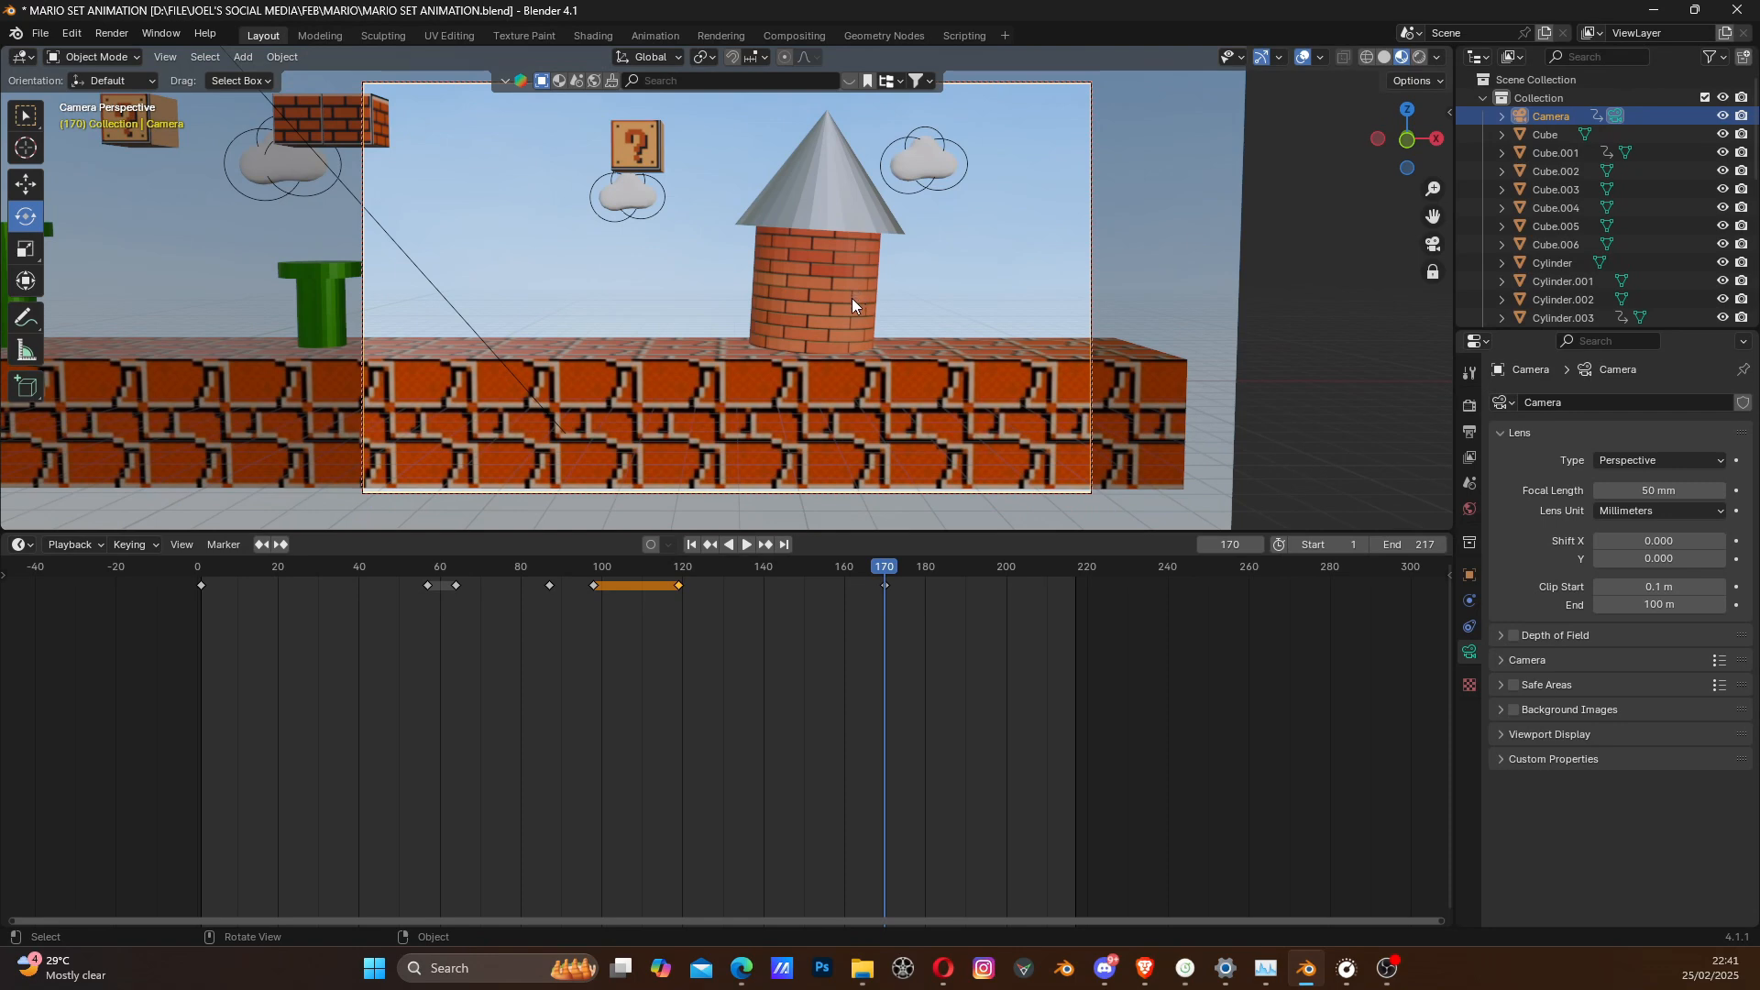
{"action": "key", "text": "i"}
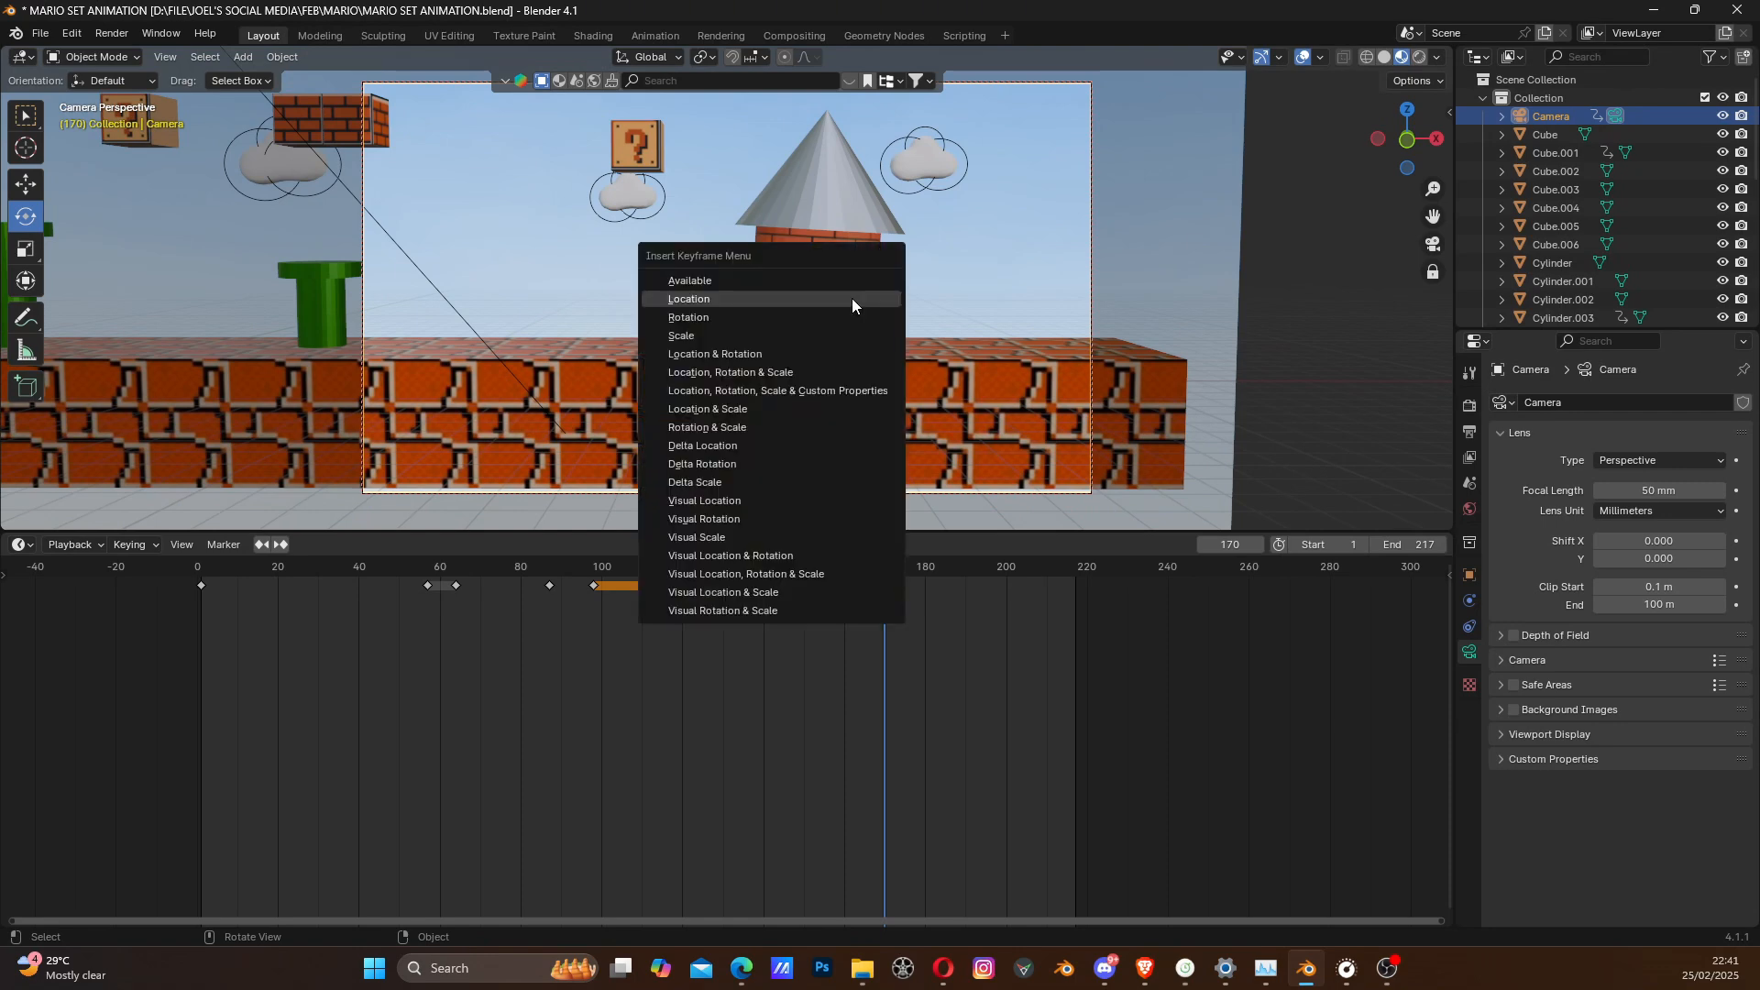
{"action": "left_click", "coordinate": [850, 299]}
- Preview the ending, move the camera even closer to the brick tower at frame 170, and replace its Location keyframe
{"action": "left_click_drag", "start_coordinate": [599, 572], "coordinate": [578, 574]}
{"action": "key", "text": "space"}
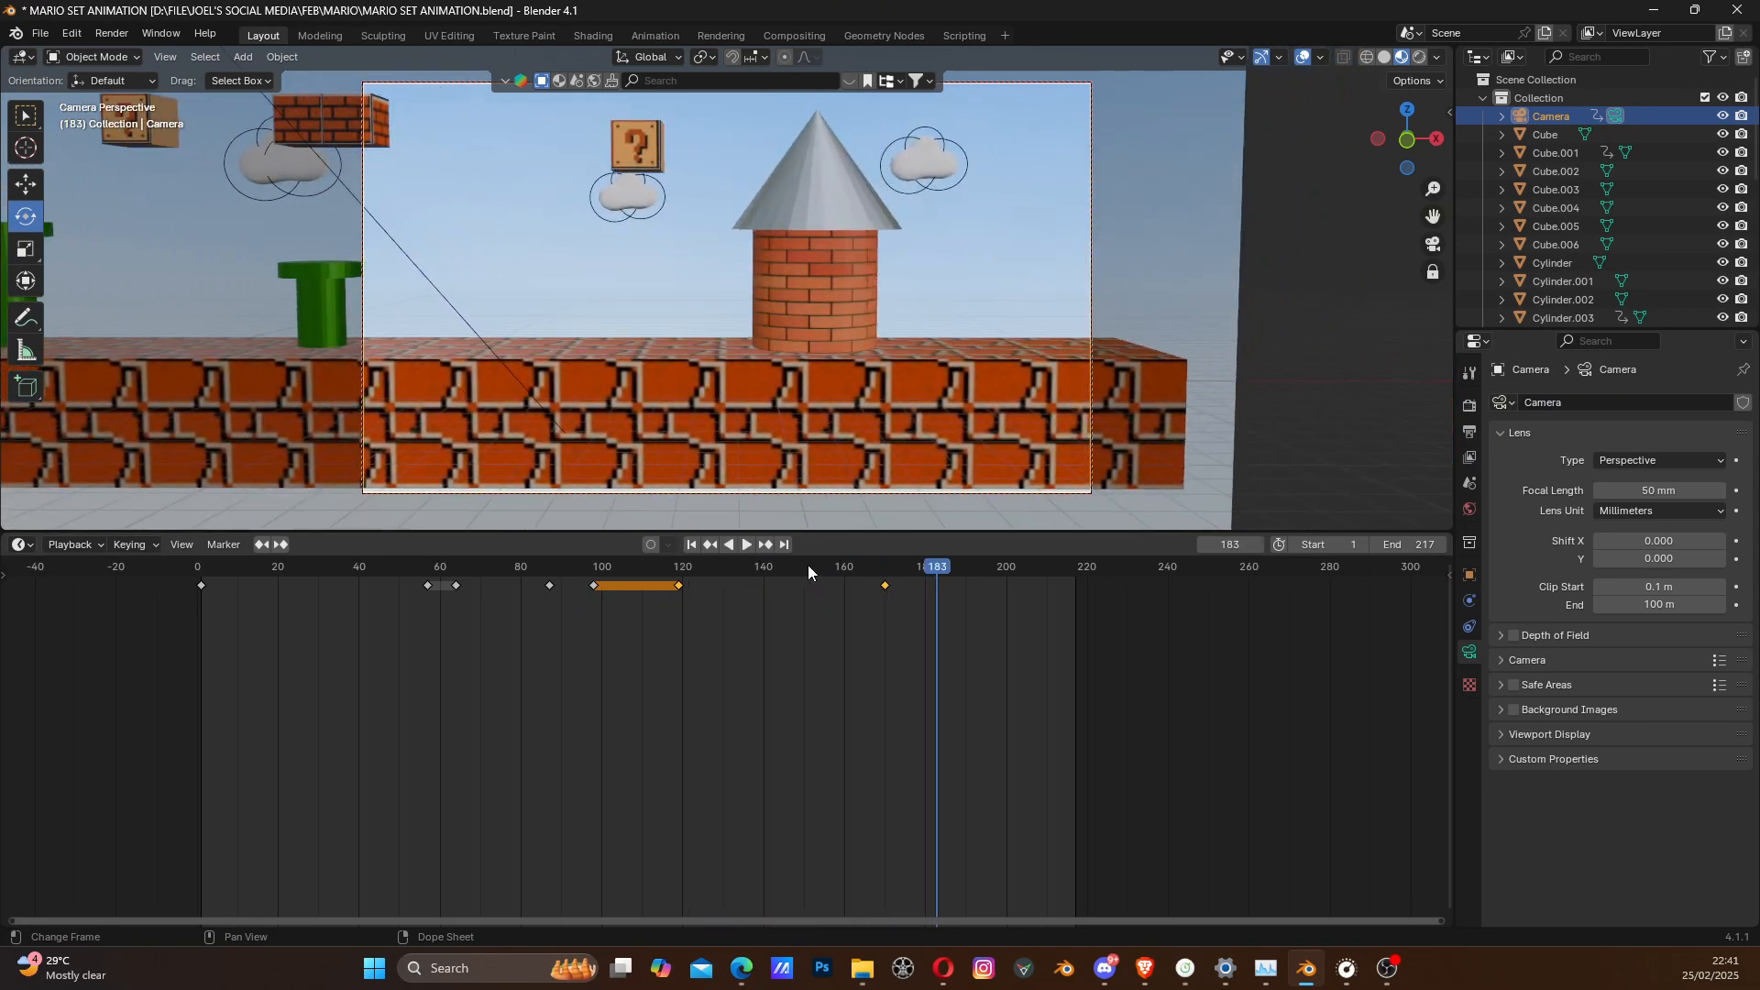
{"action": "left_click_drag", "start_coordinate": [807, 564], "coordinate": [884, 585]}
{"action": "key", "text": "space"}
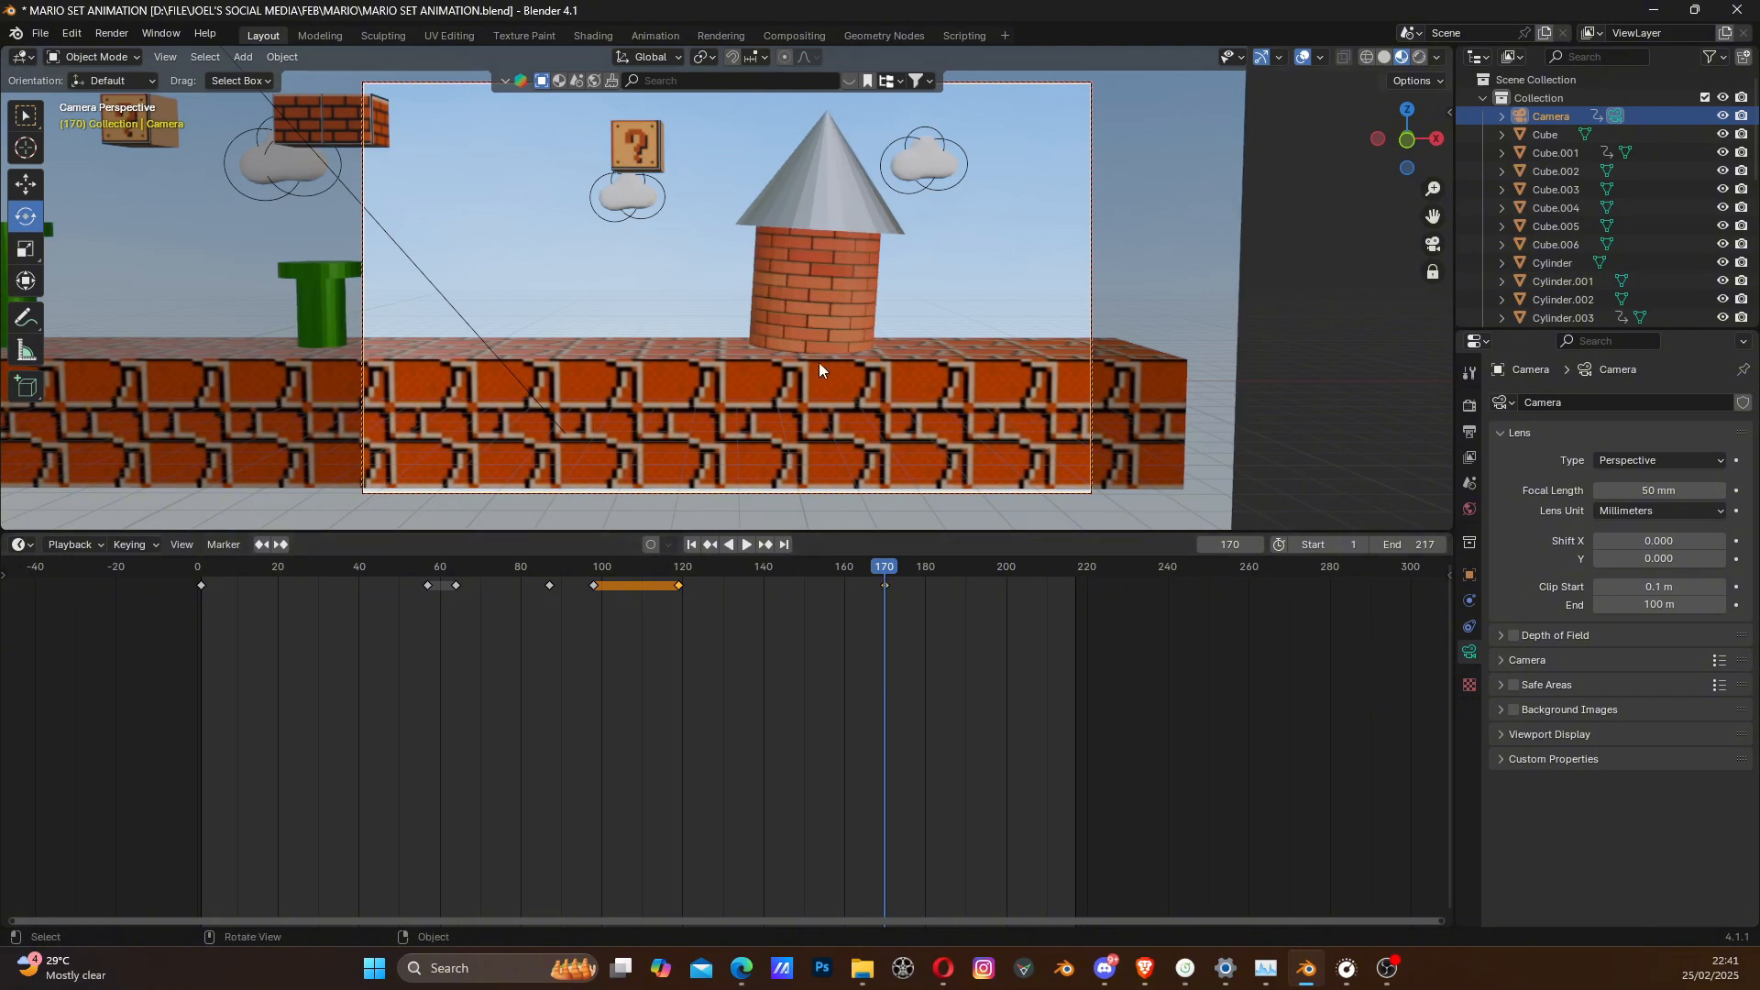
{"action": "scroll", "coordinate": [822, 354], "scroll_direction": "up", "scroll_amount": 1}
{"action": "middle_click_drag", "start_coordinate": [866, 317], "coordinate": [859, 347], "text": "shift"}
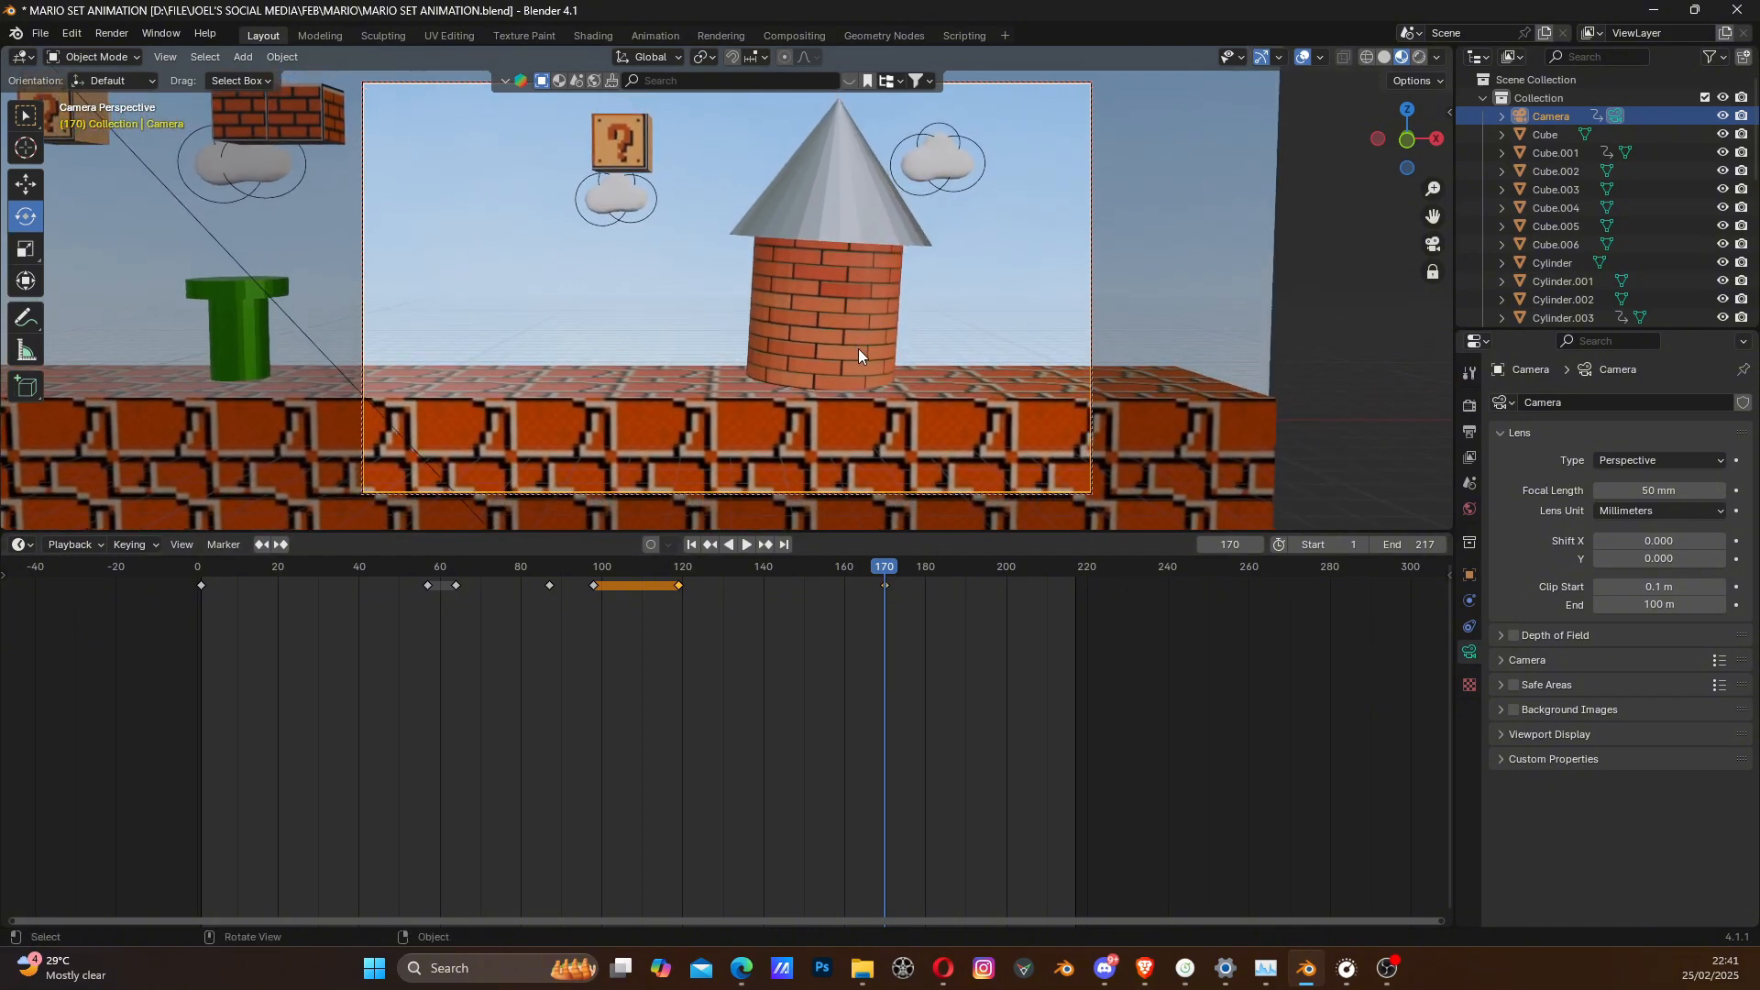
{"action": "key", "text": "k"}
{"action": "left_click", "coordinate": [849, 382]}
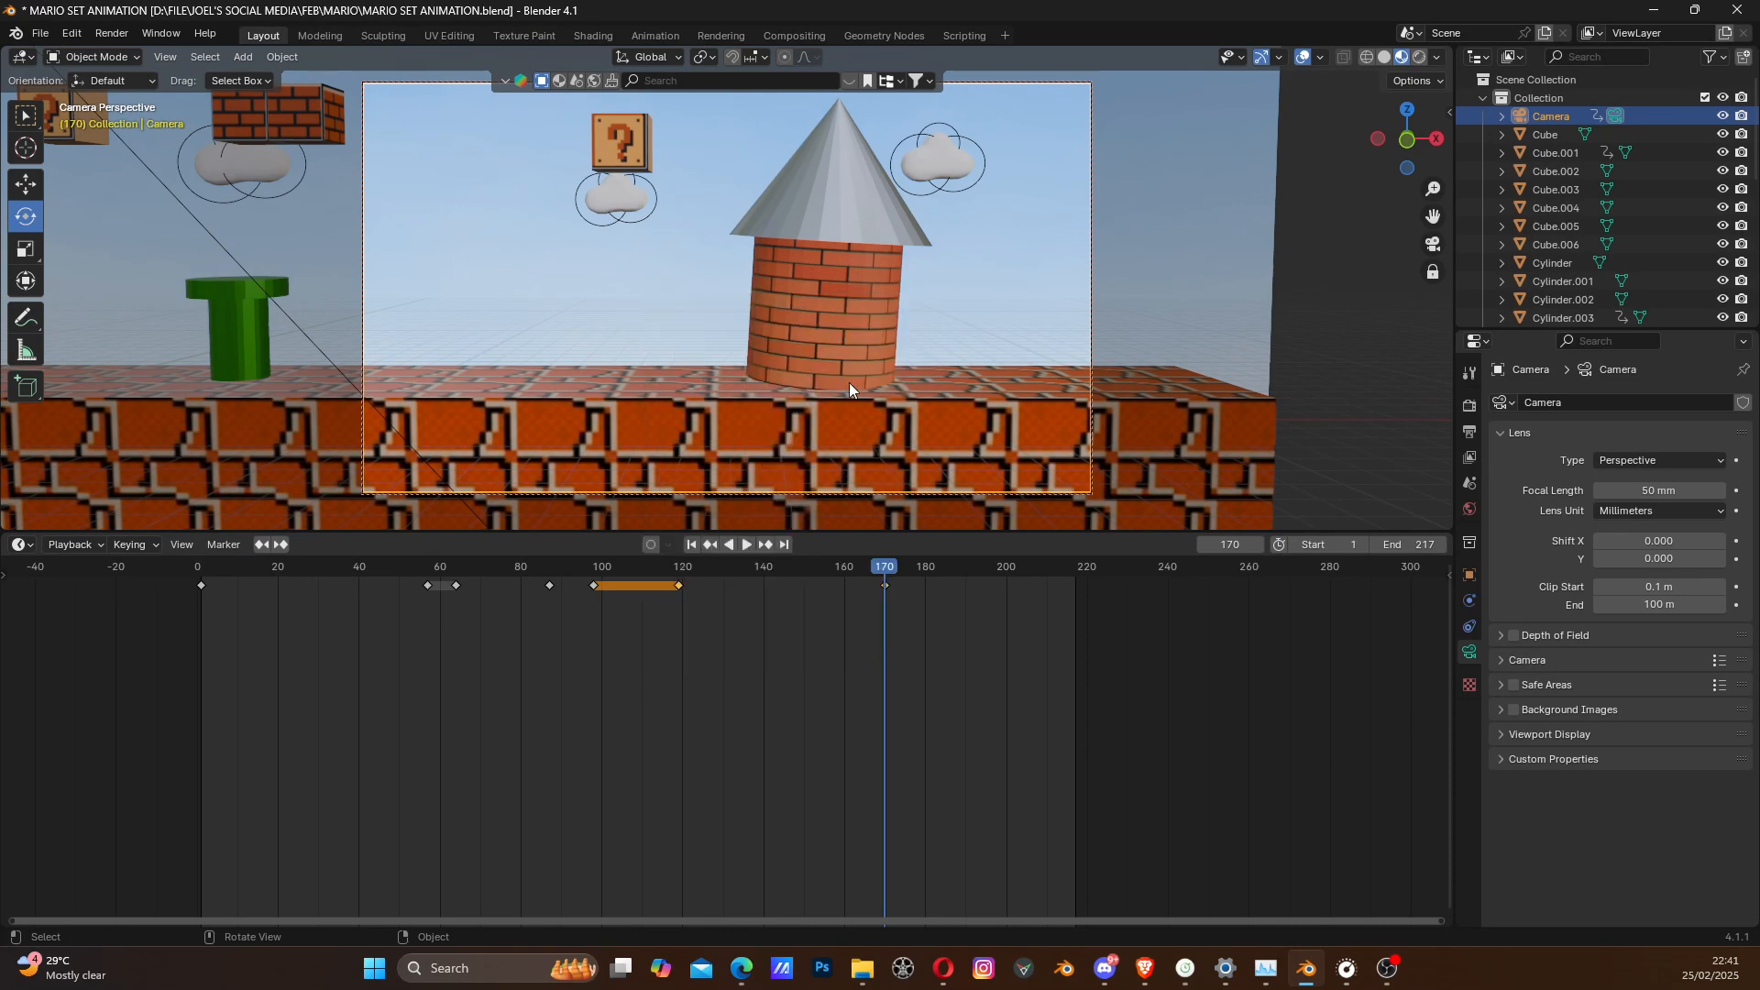
- Play and scrub through the finished camera animation, ending back at frame 1
{"action": "left_click", "coordinate": [568, 569]}
{"action": "key", "text": "space"}
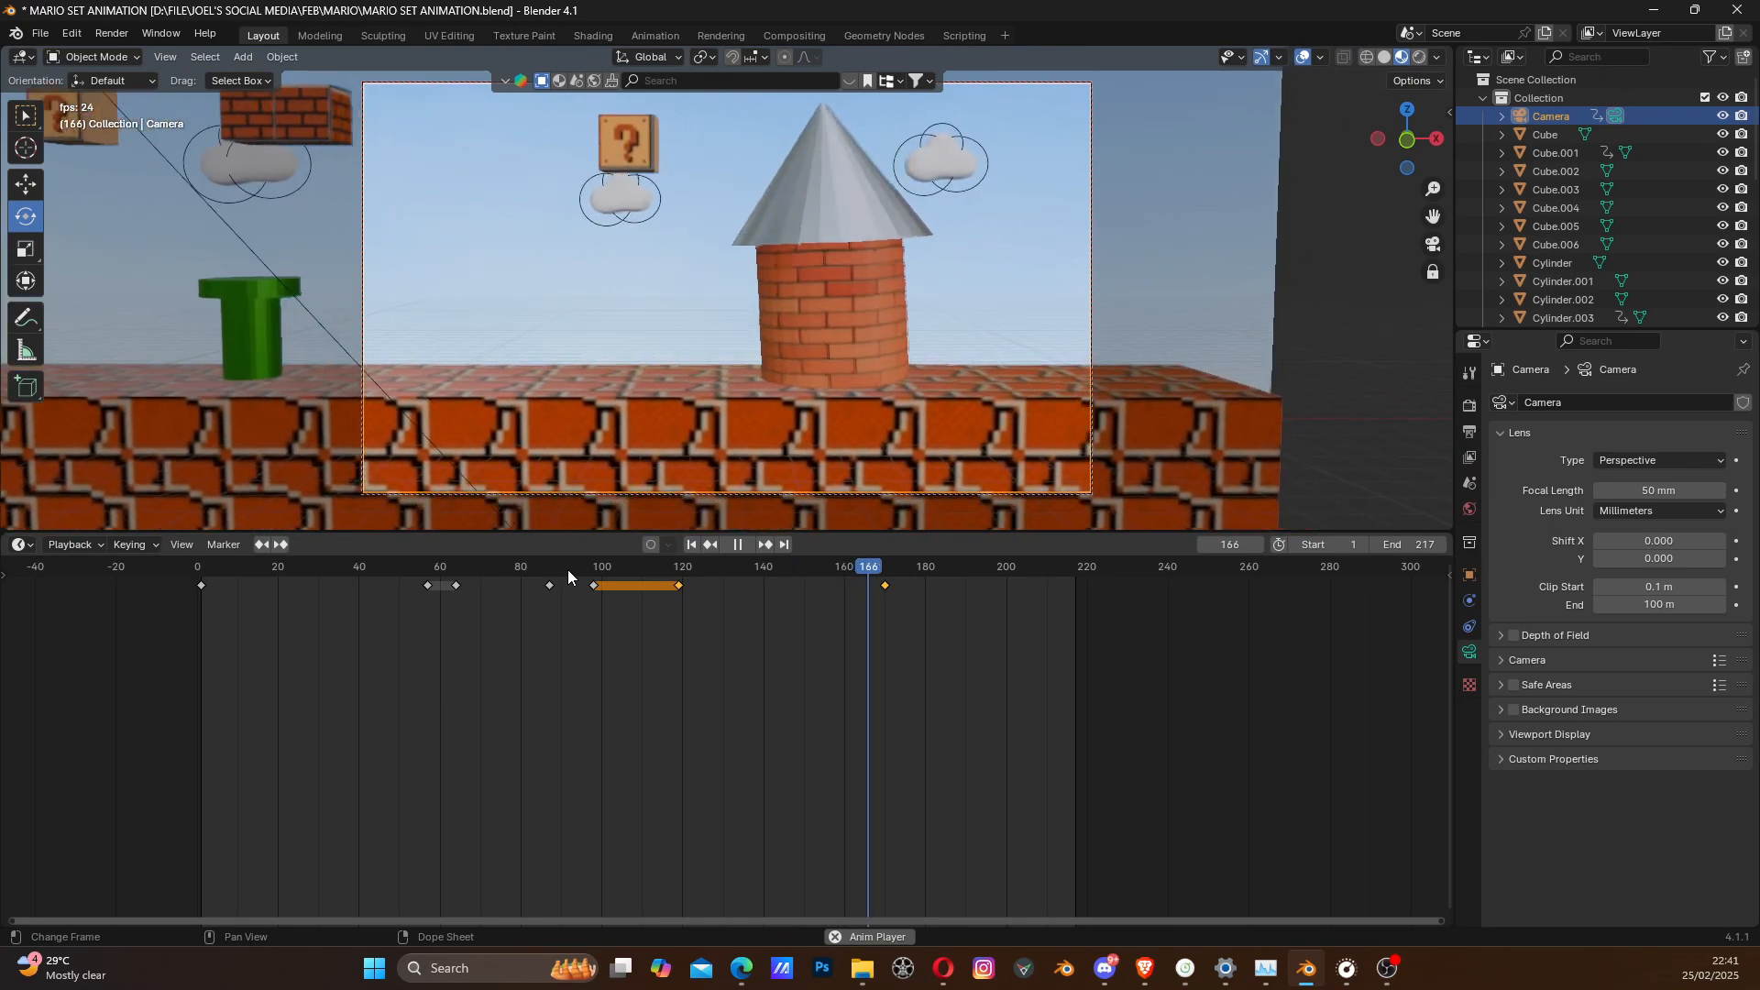
{"action": "left_click", "coordinate": [563, 569]}
{"action": "left_click", "coordinate": [437, 568]}
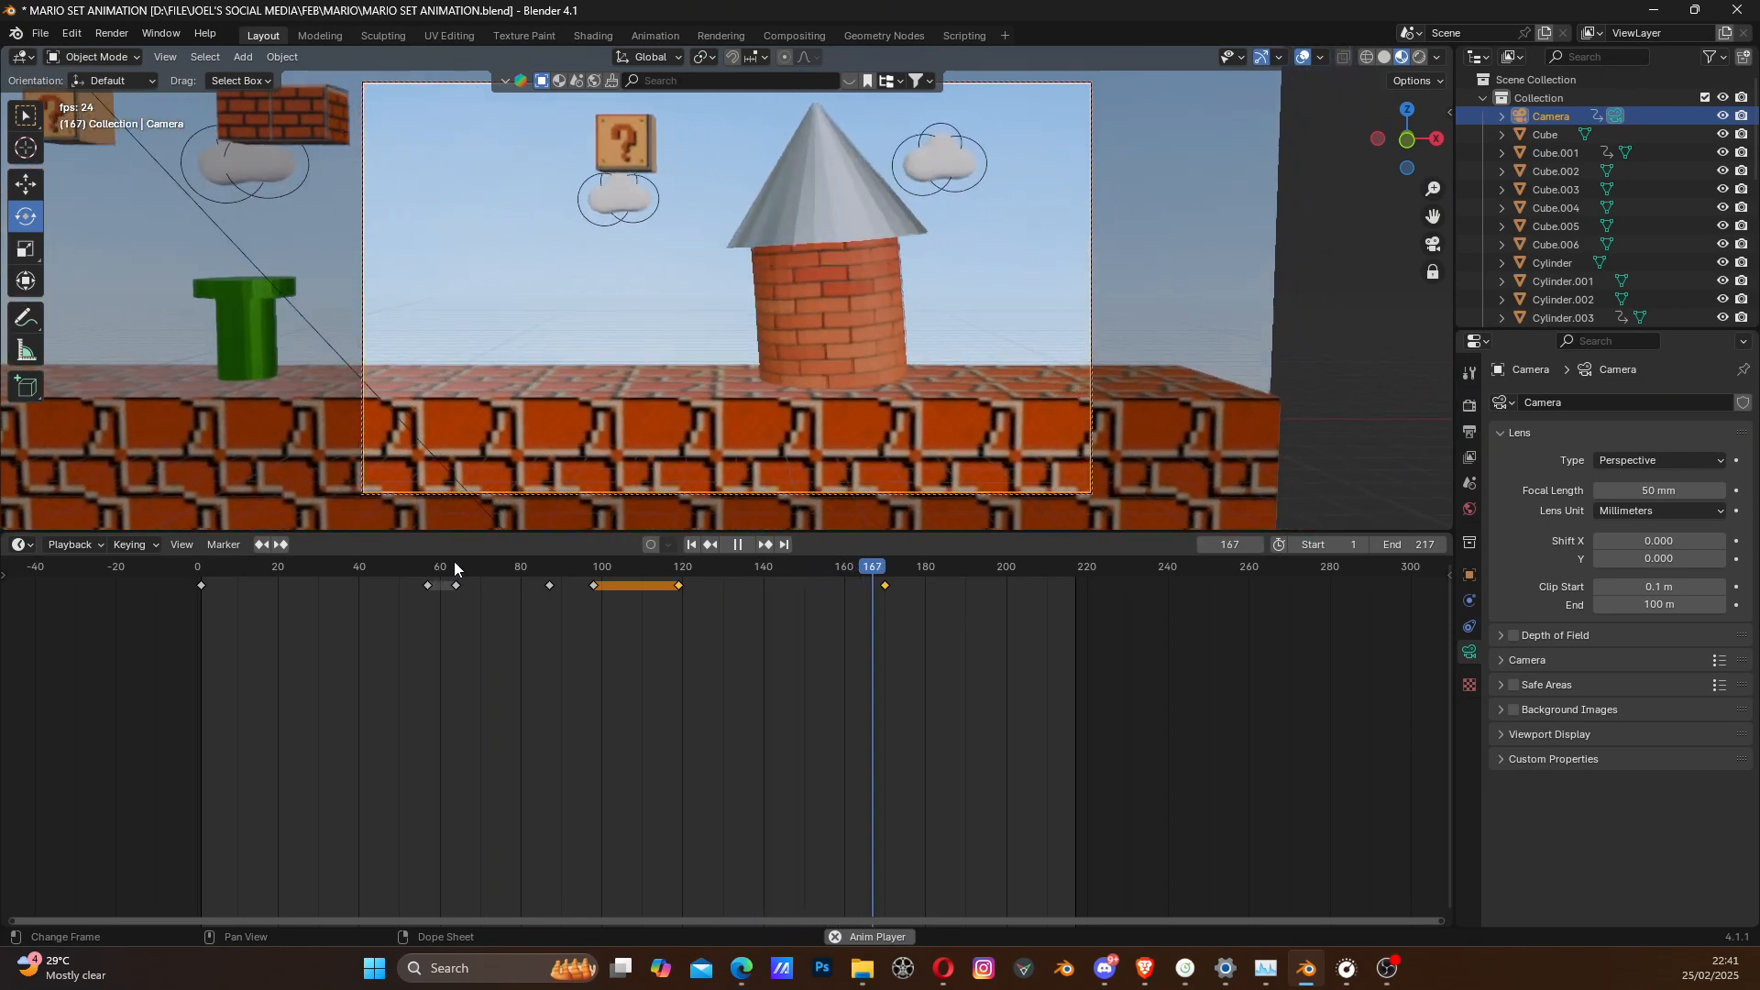
{"action": "left_click_drag", "start_coordinate": [445, 568], "coordinate": [912, 600]}
{"action": "left_click_drag", "start_coordinate": [1025, 604], "coordinate": [206, 586]}
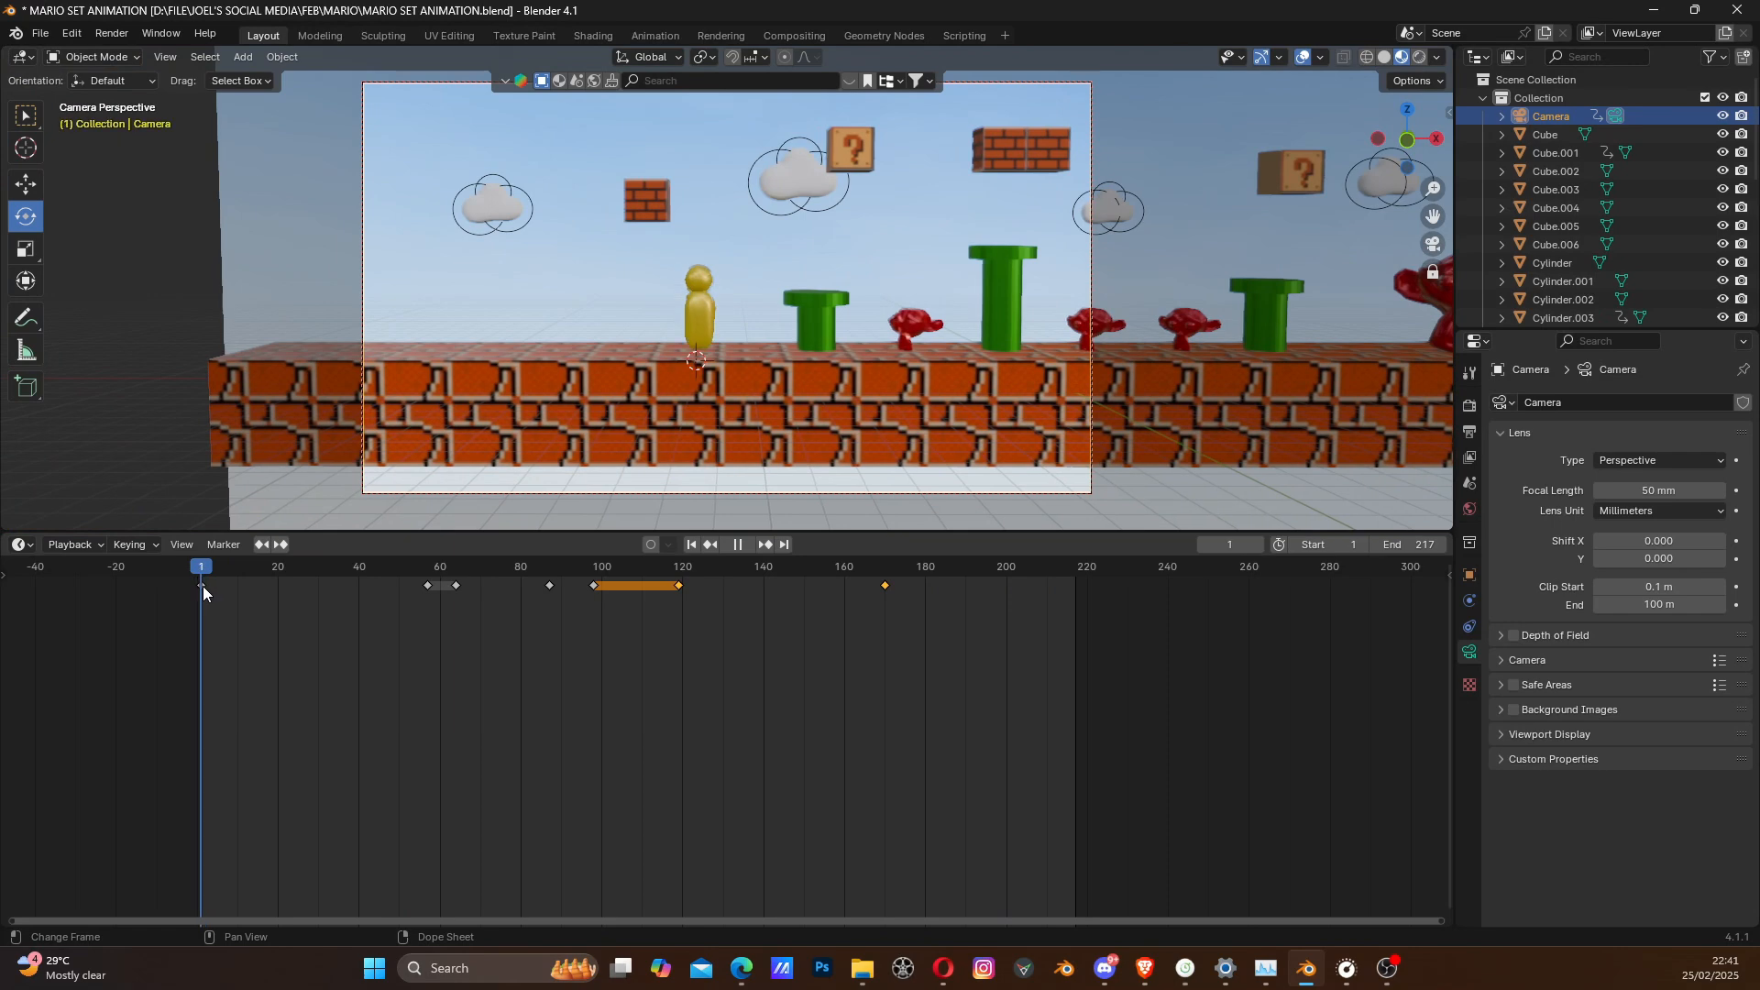
- Play the camera animation through to the brick tower, then return to frame 1 and save the file
{"action": "key", "text": "space"}
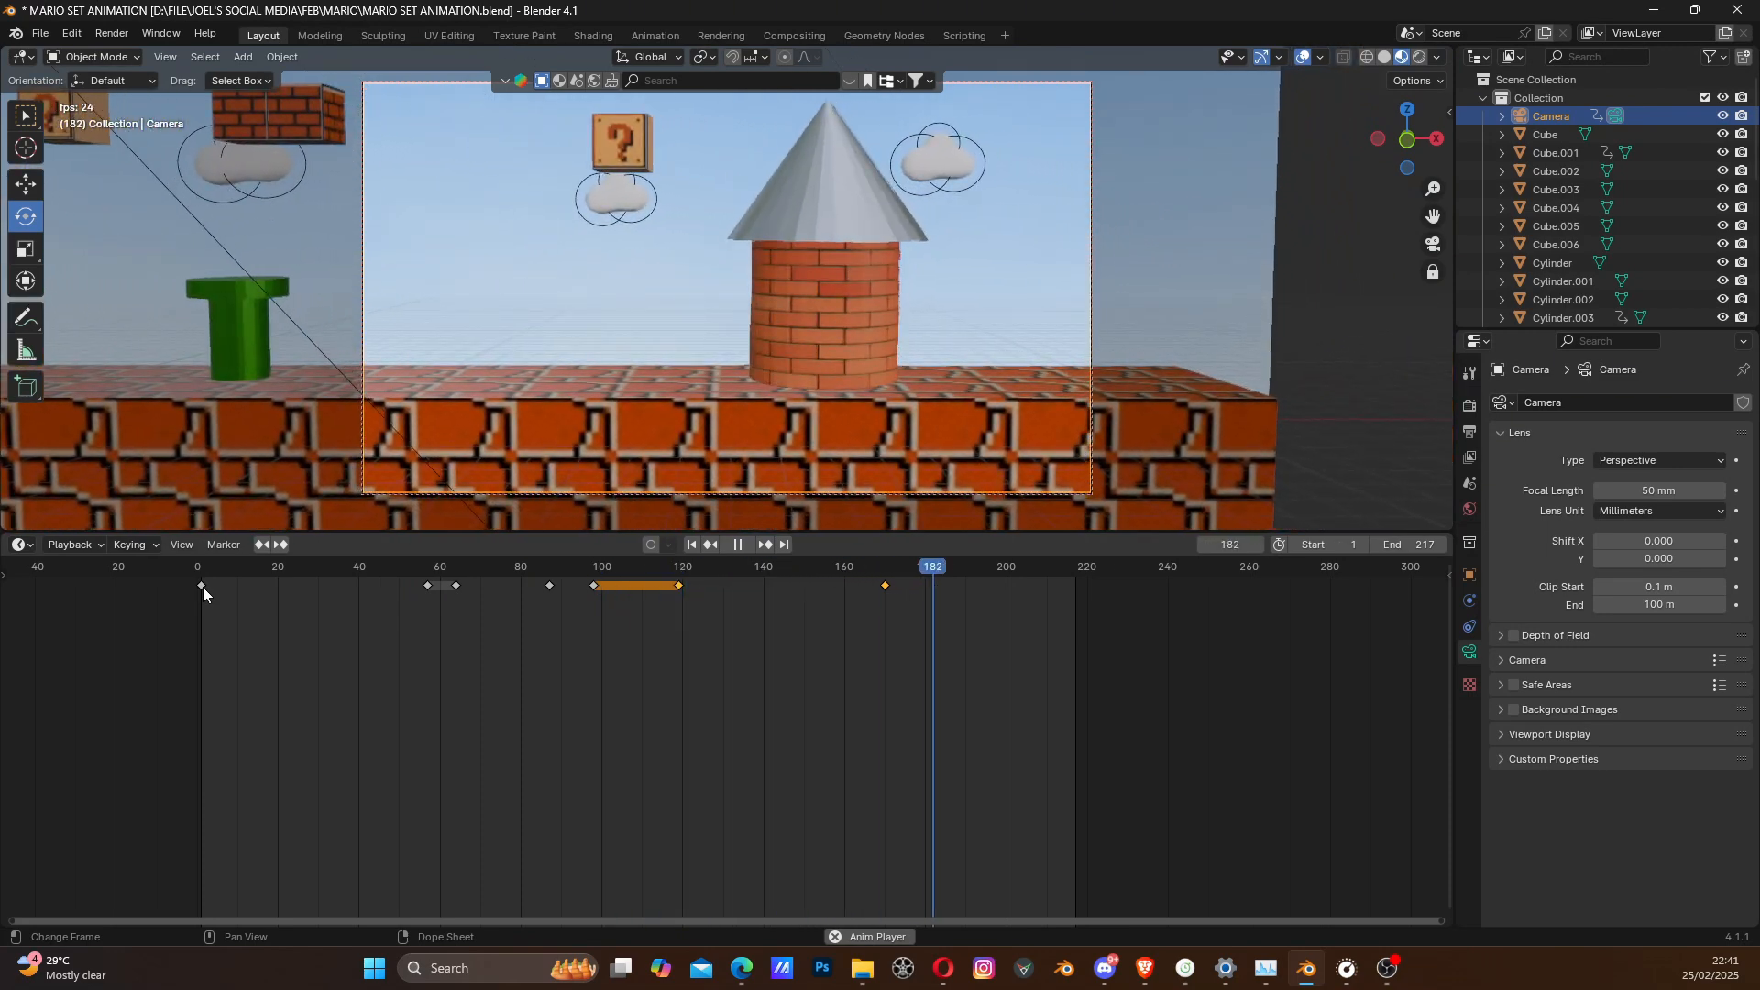
{"action": "key", "text": "space"}
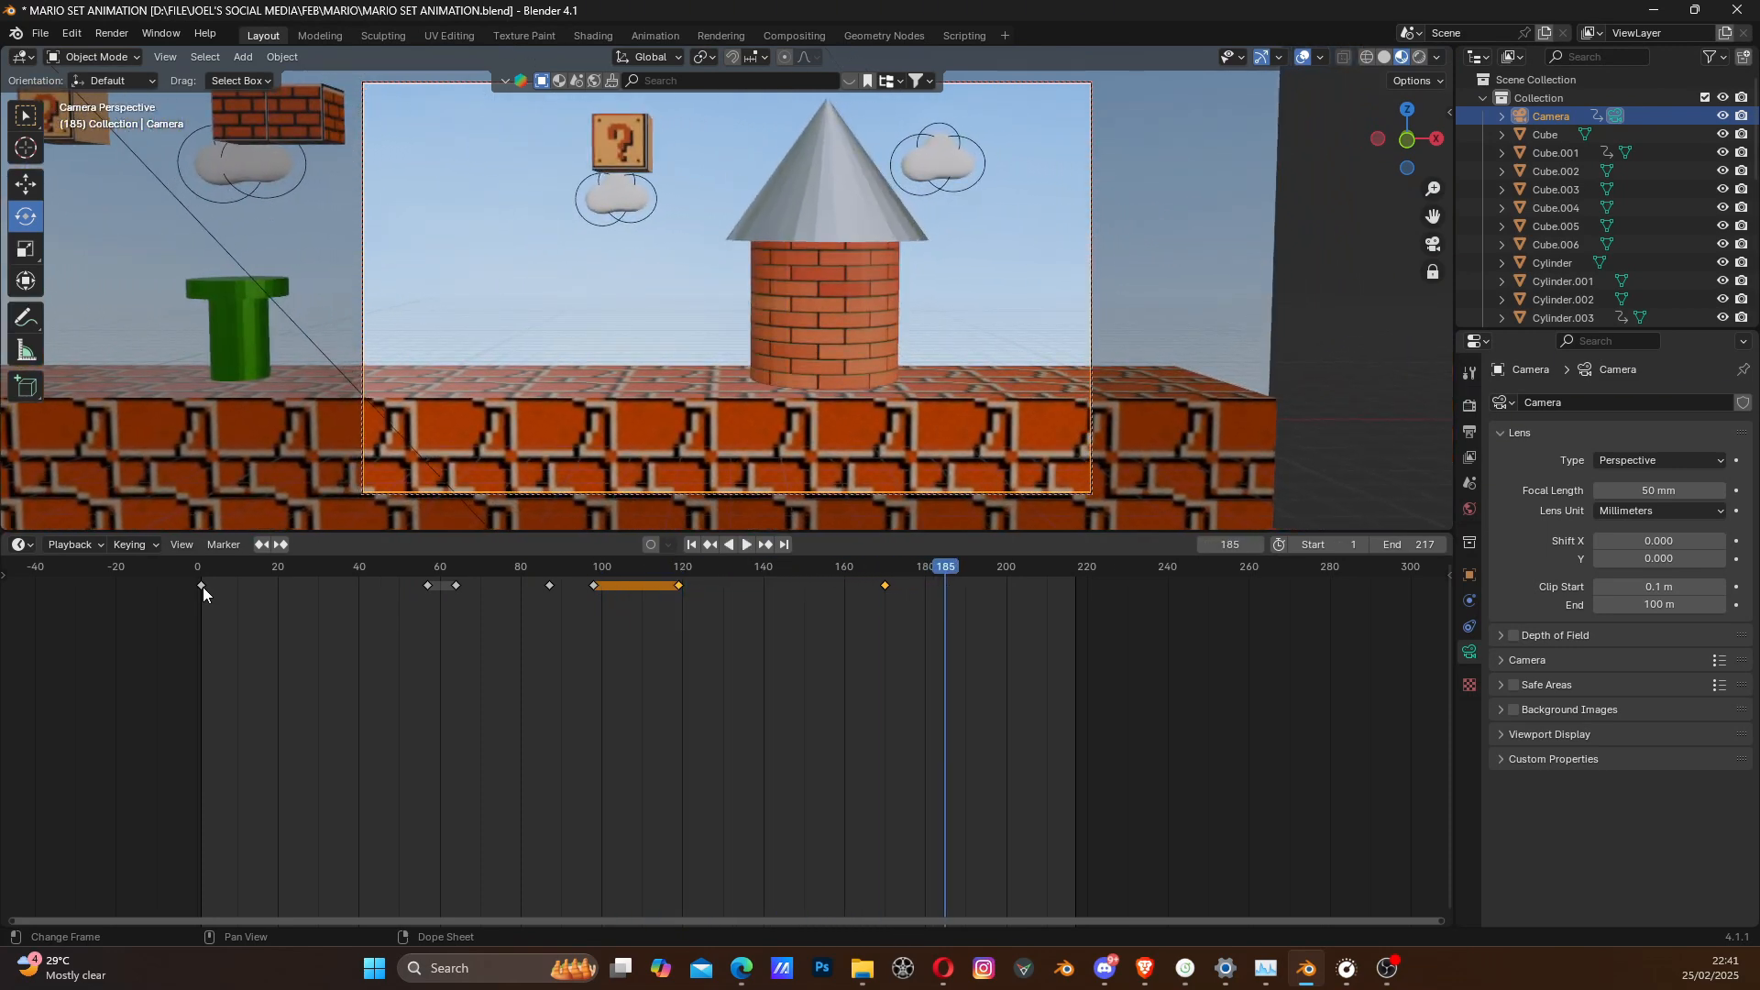
{"action": "left_click", "coordinate": [692, 545]}
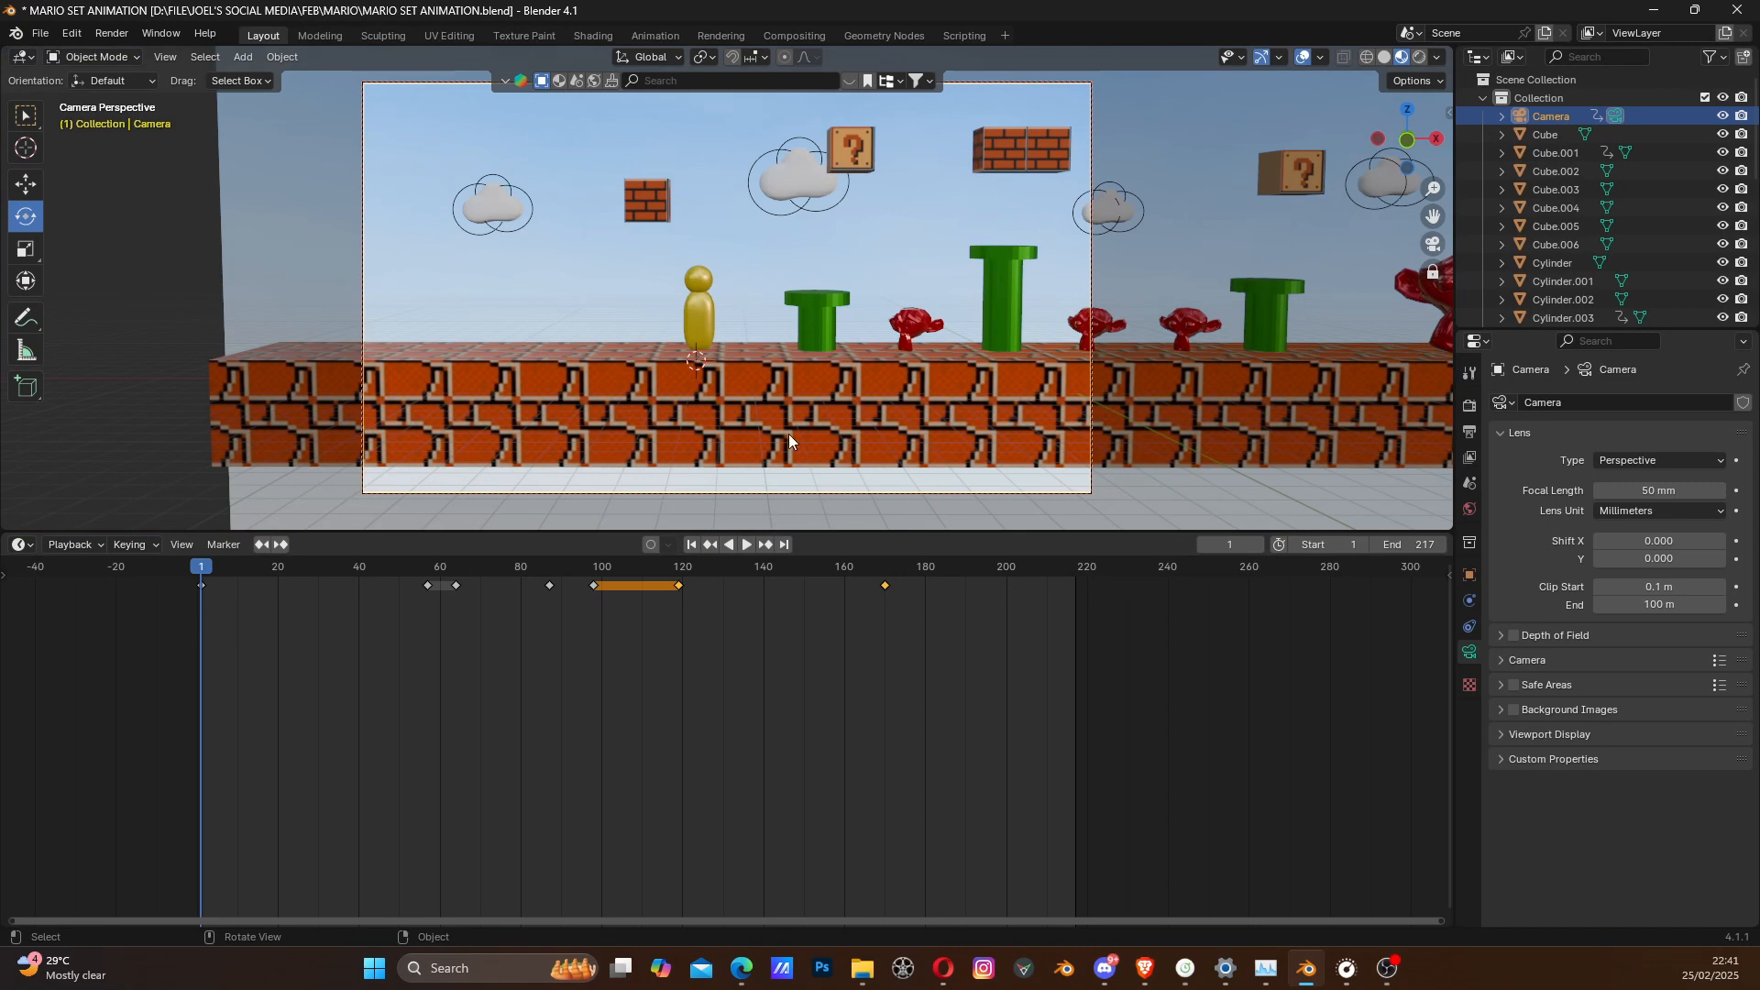
{"action": "key", "text": "ctrl+s"}
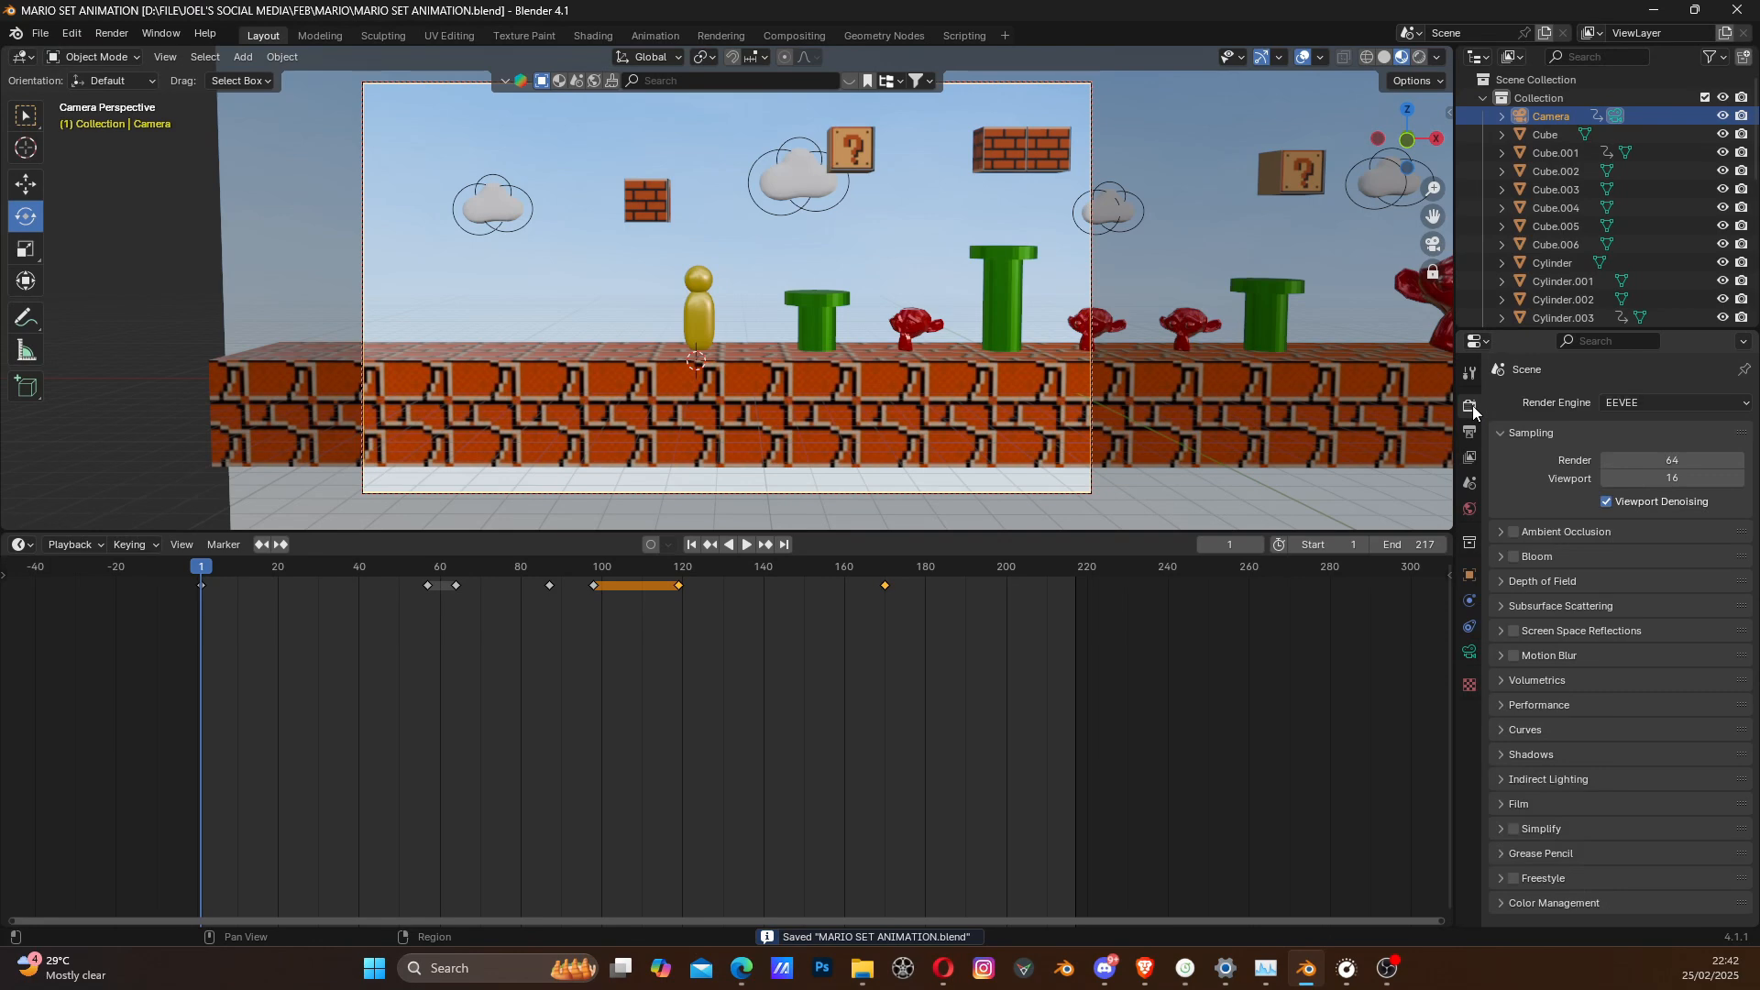
- Enable Ambient Occlusion, Bloom, Screen Space Reflections and Motion Blur for EEVEE, and play the animation in Rendered viewport shading
{"action": "left_click", "coordinate": [1515, 533]}
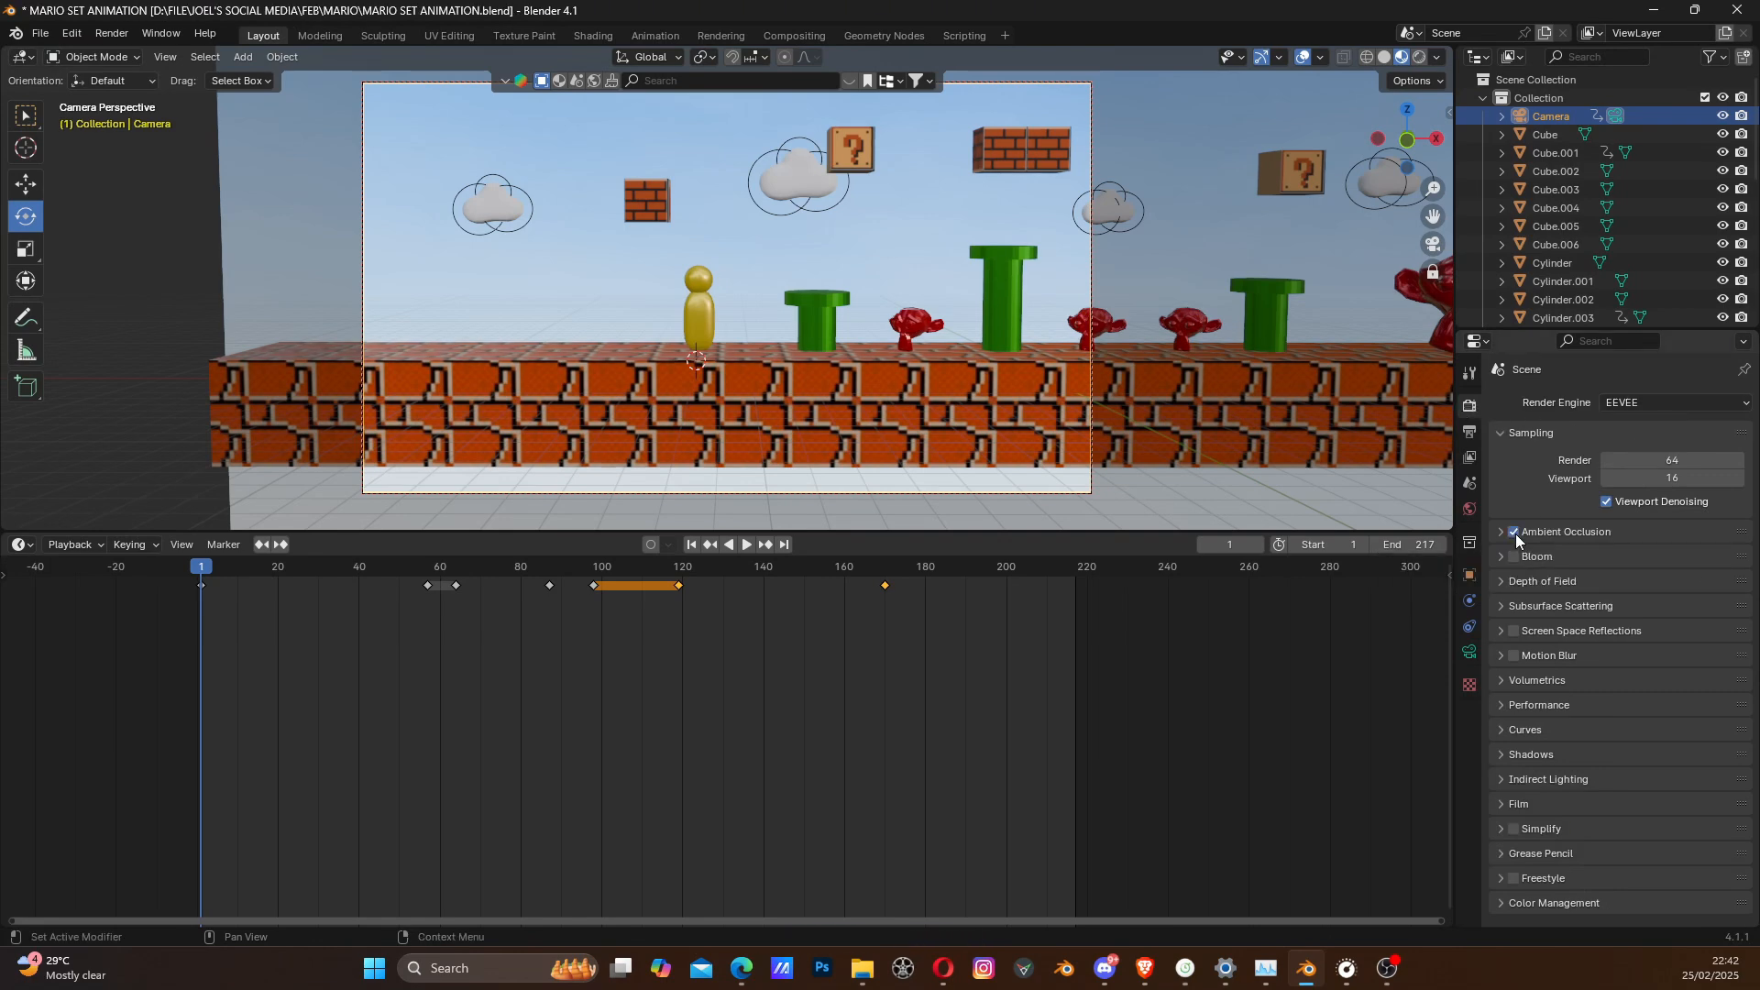
{"action": "left_click", "coordinate": [1420, 58]}
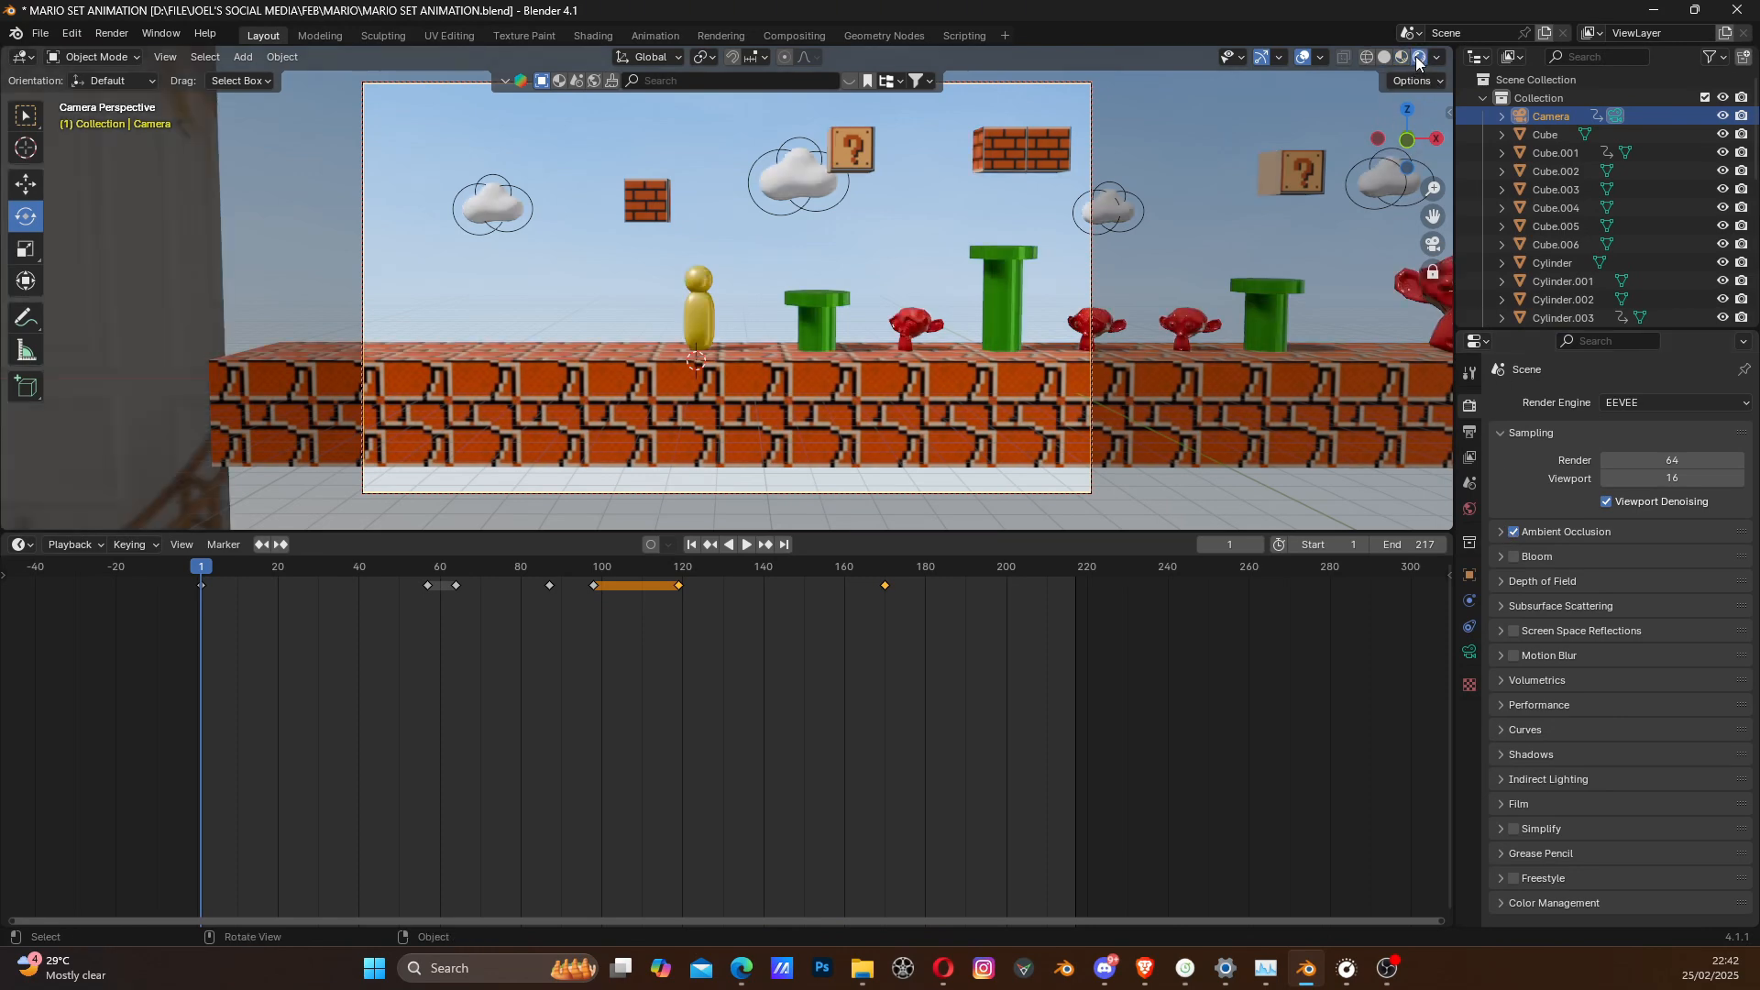
{"action": "left_click", "coordinate": [1403, 58]}
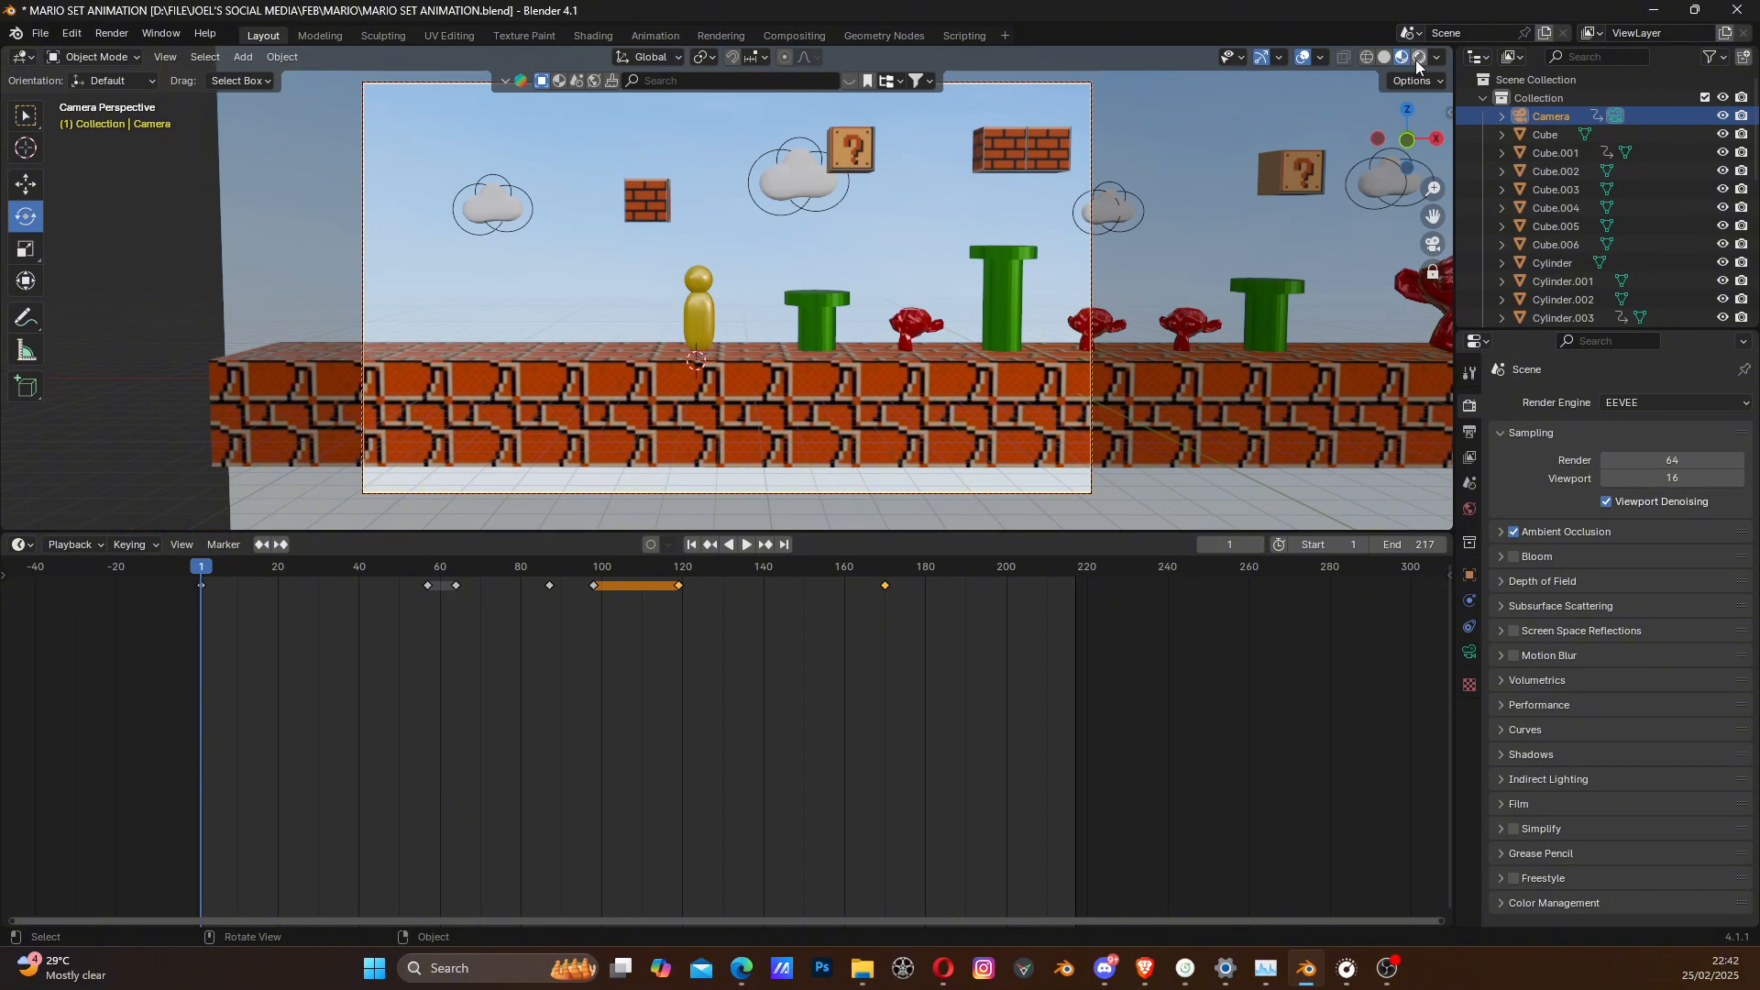
{"action": "left_click", "coordinate": [1420, 57]}
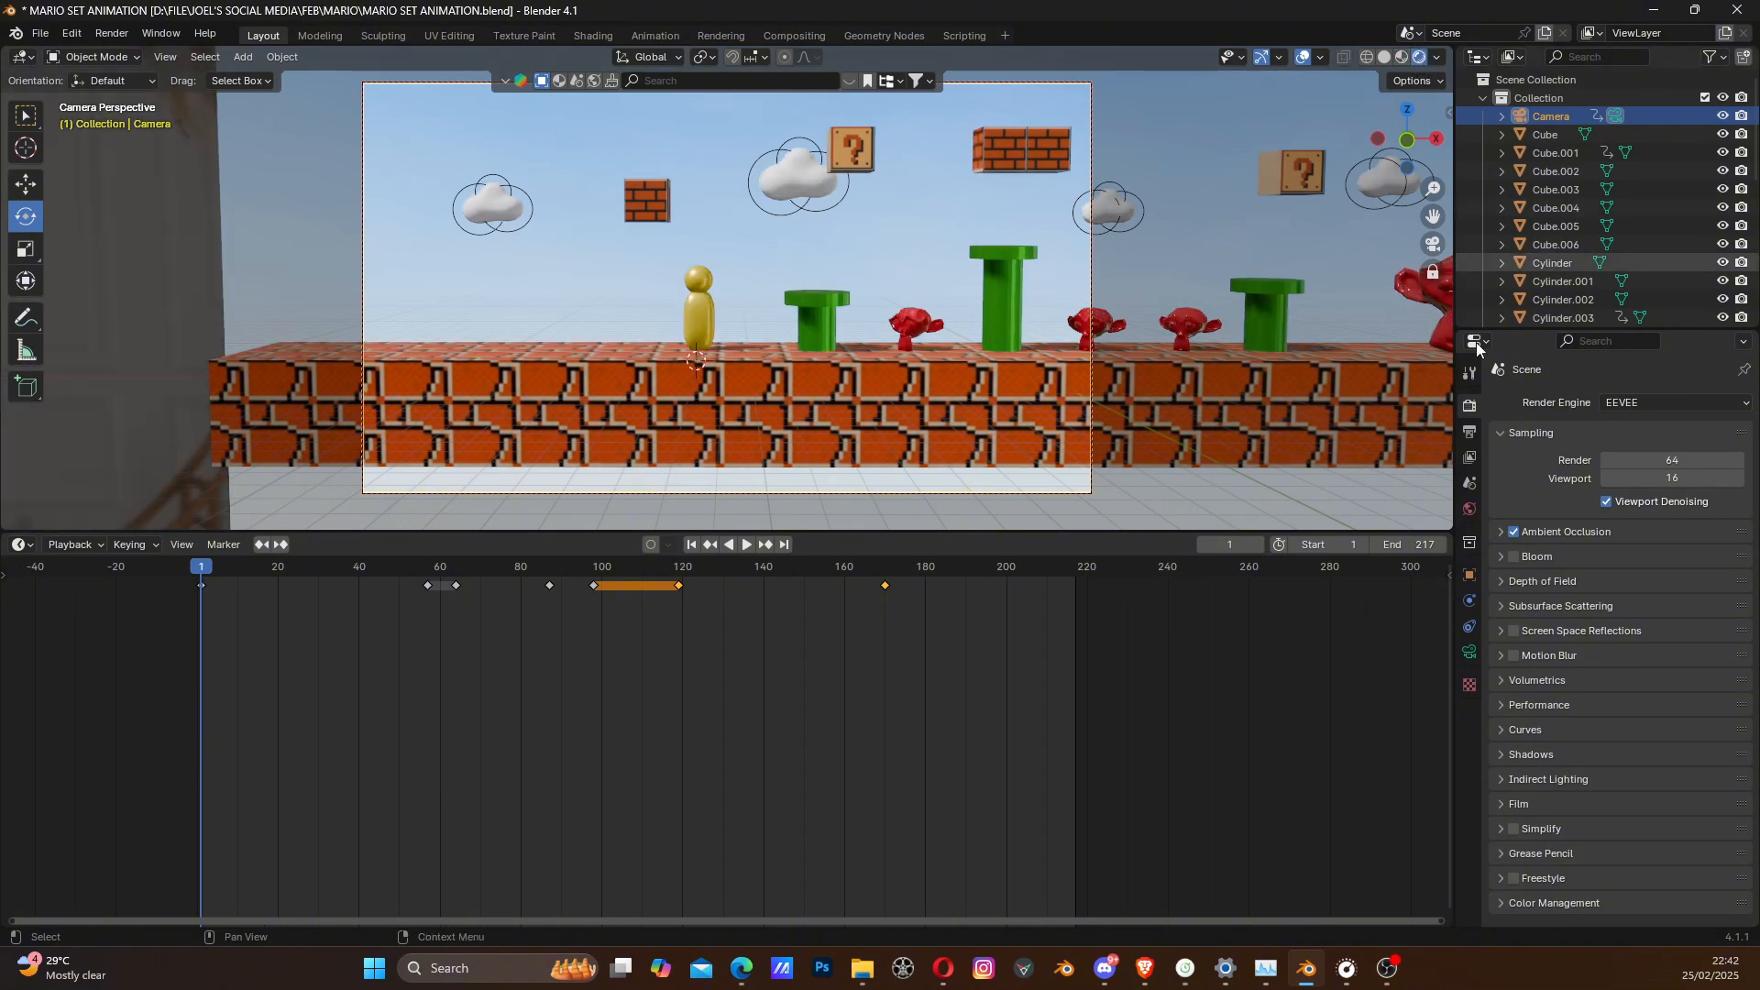
{"action": "left_click", "coordinate": [1515, 556]}
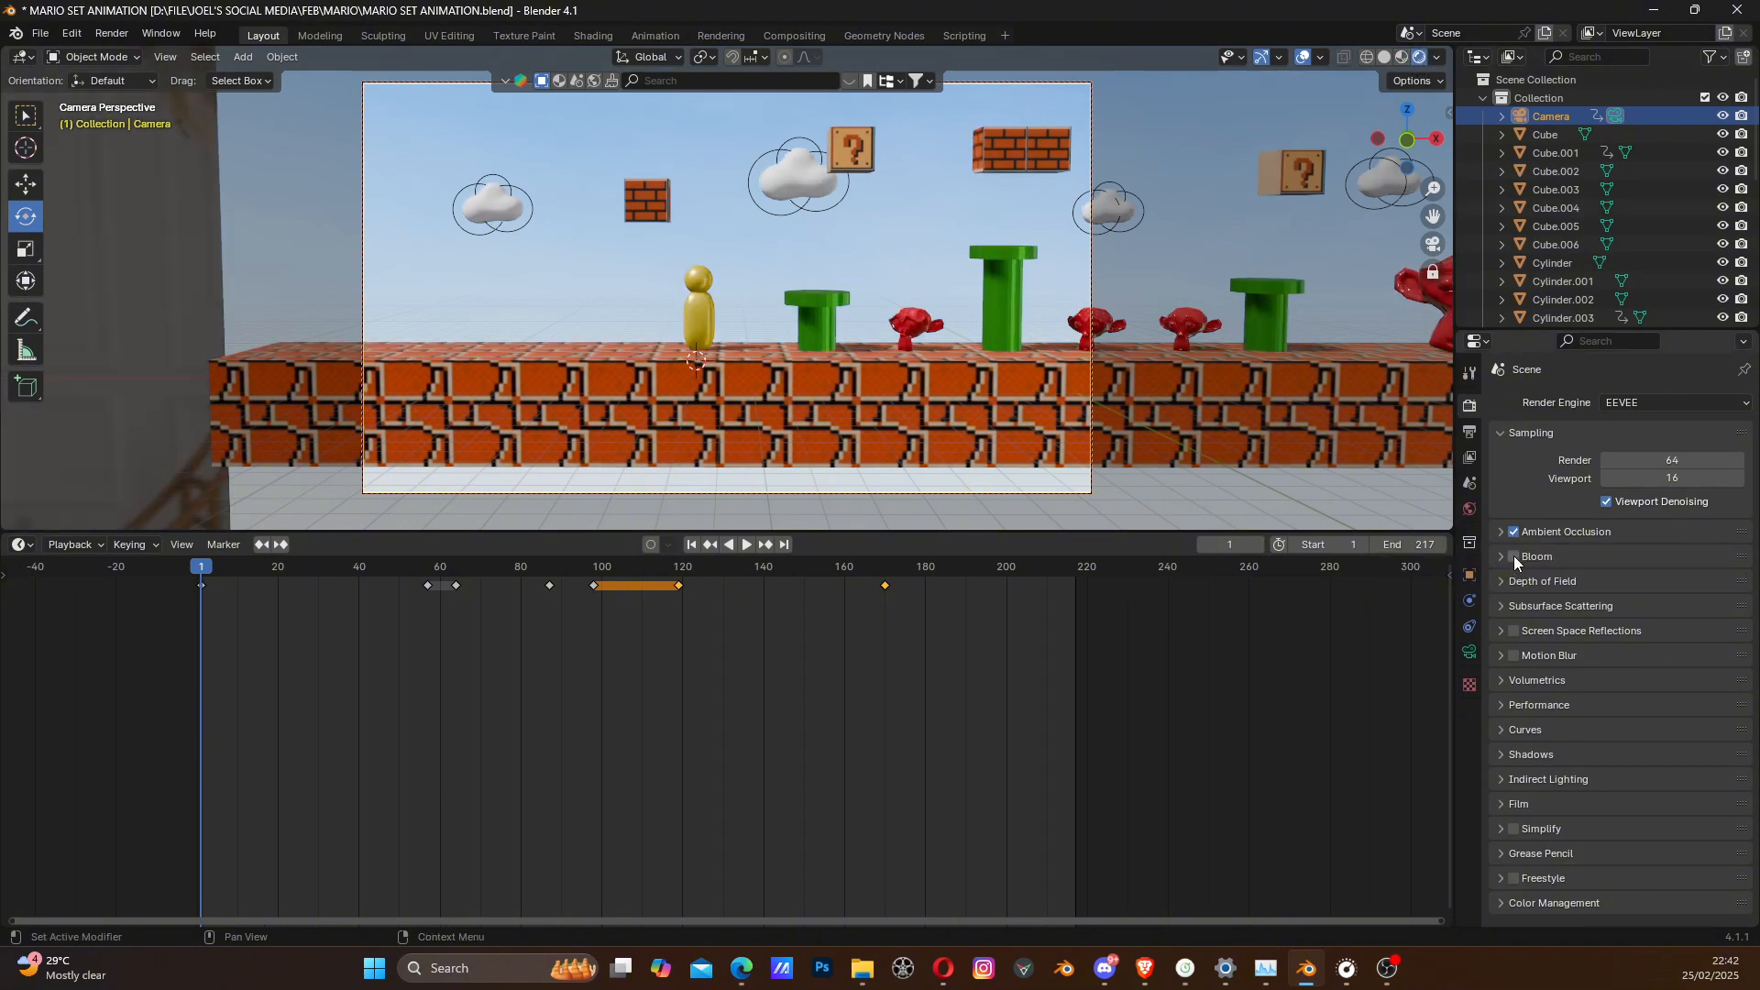
{"action": "left_click", "coordinate": [1514, 631]}
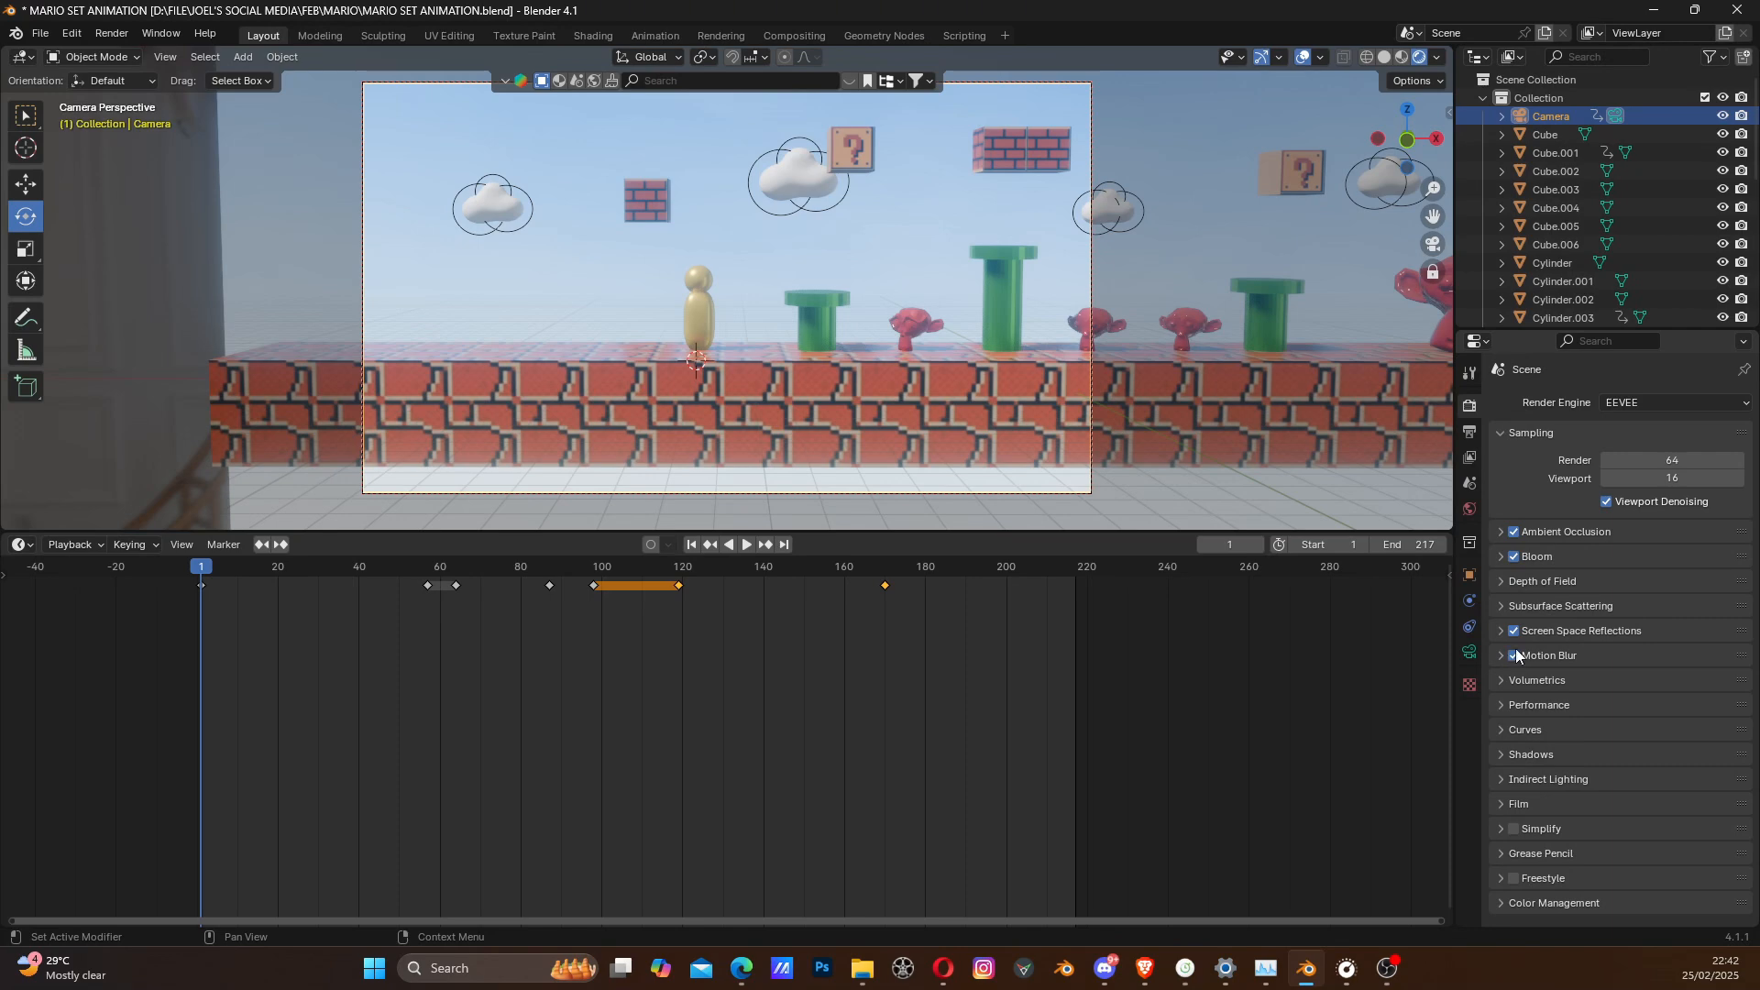
{"action": "left_click", "coordinate": [747, 544]}
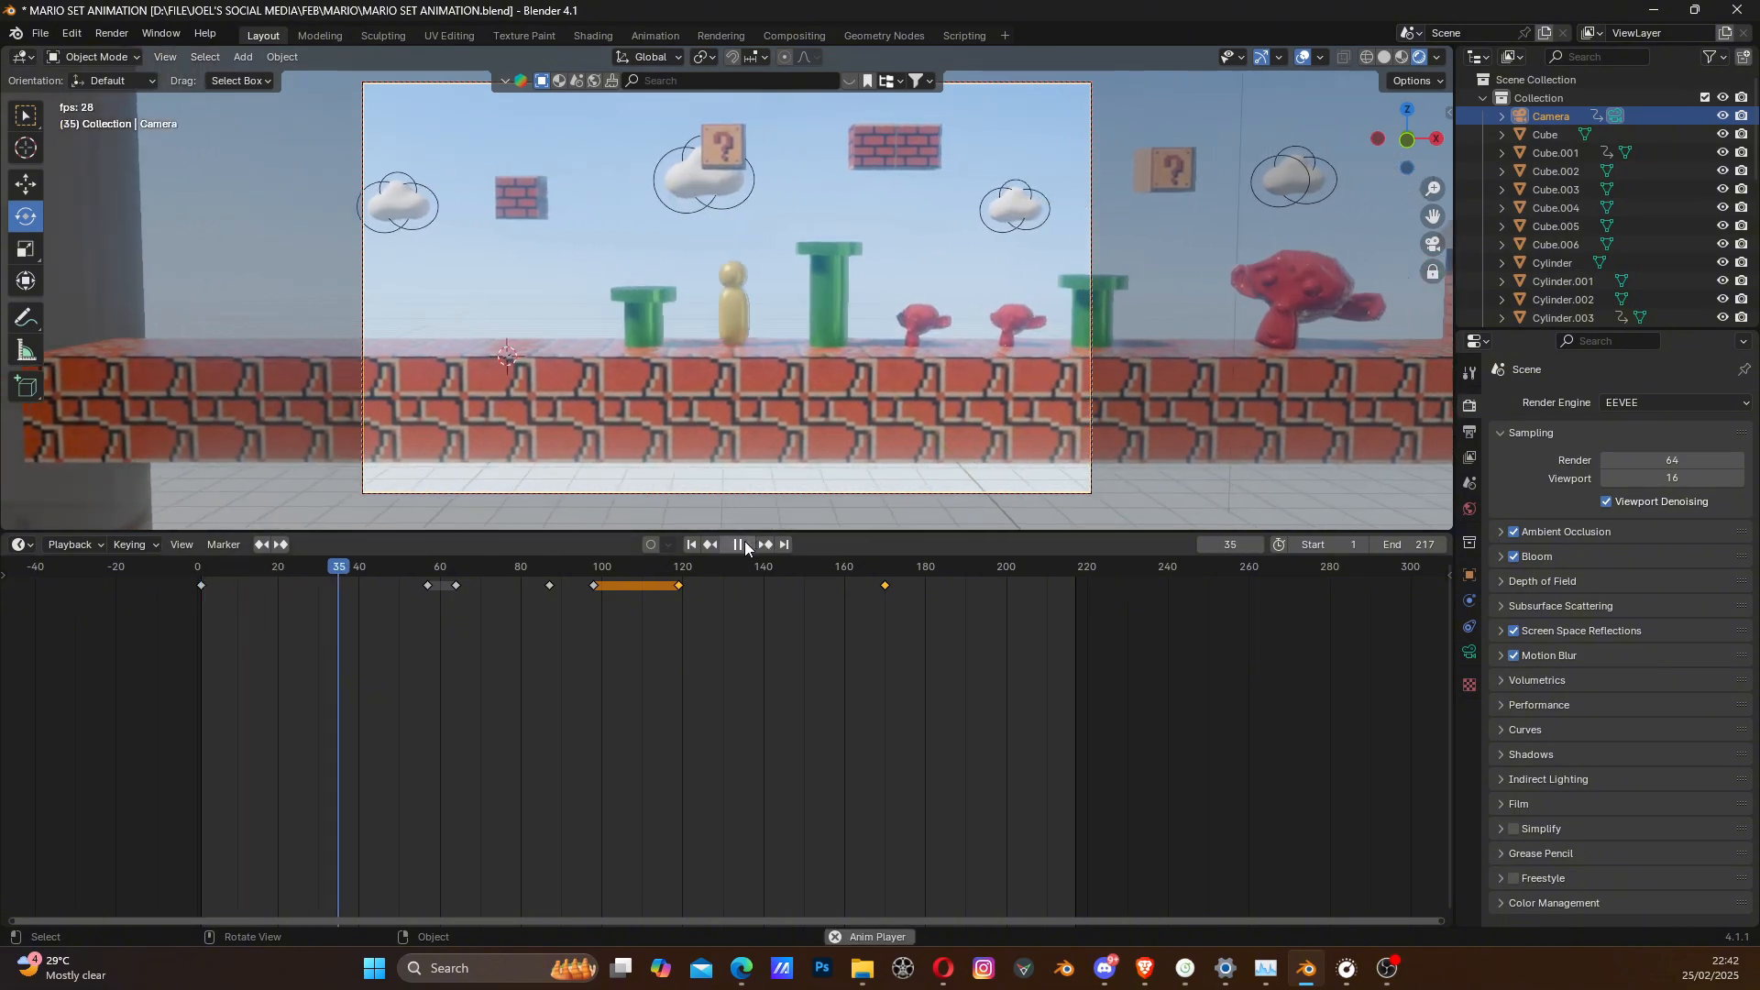
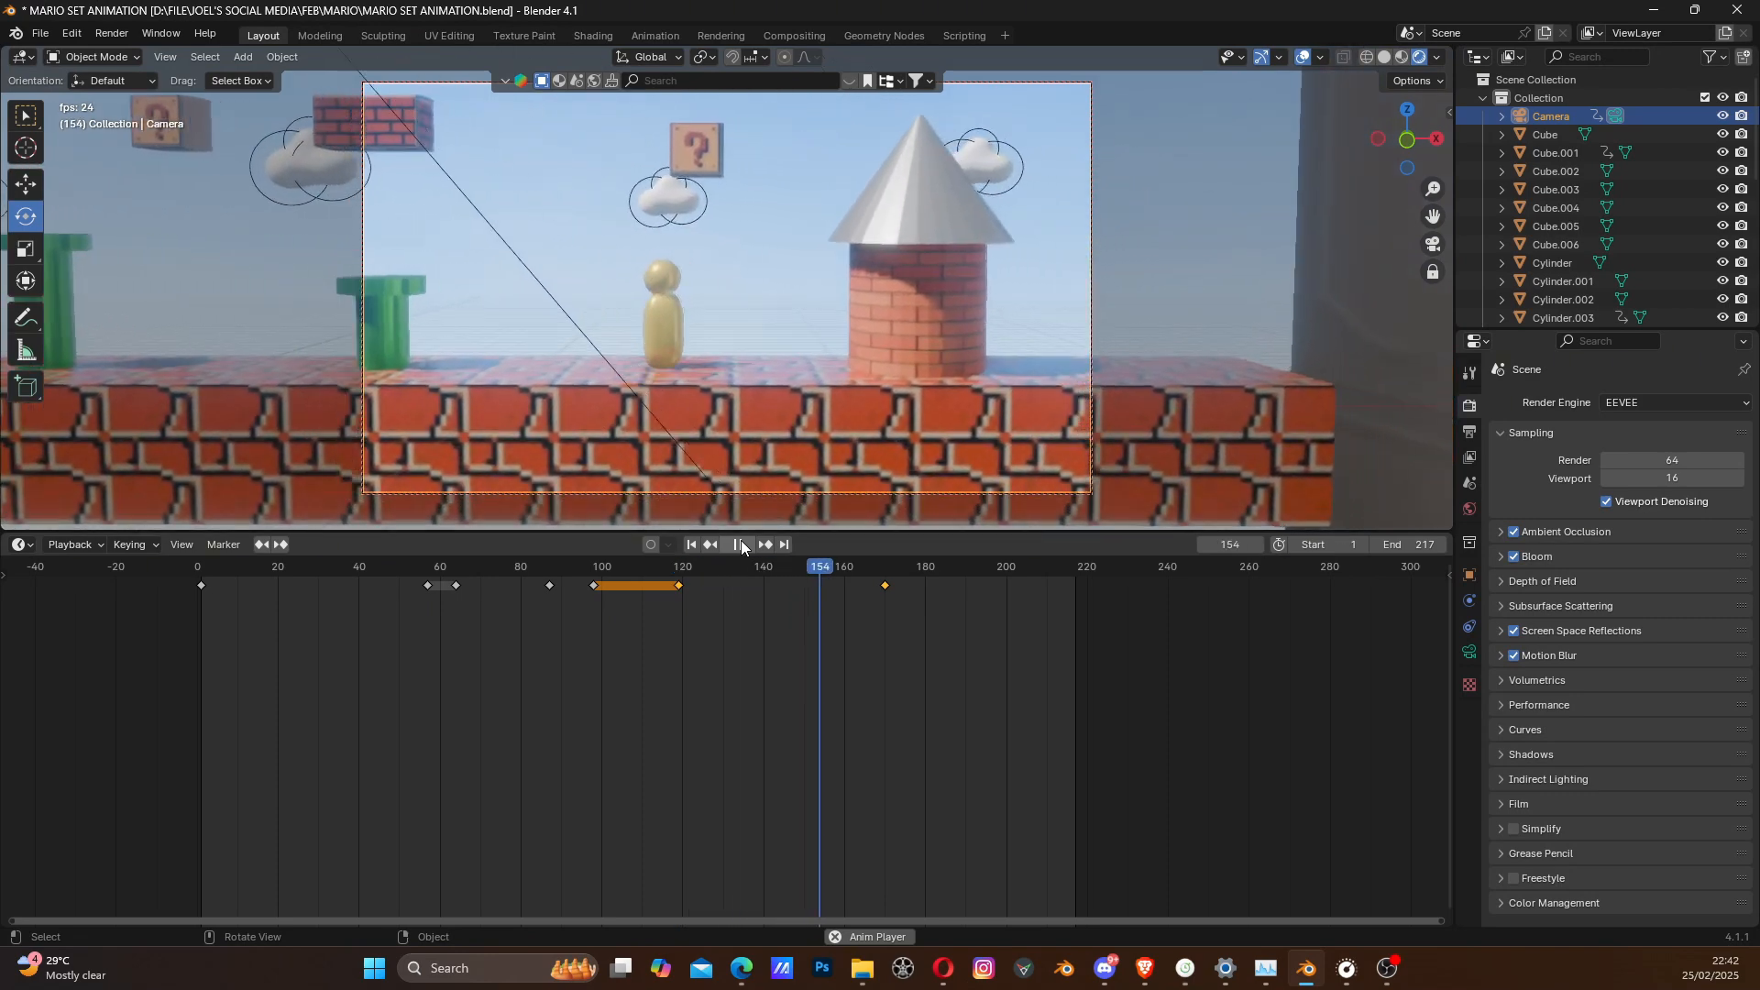
- Stop playback, select the cloud, and set its material's Emission Strength to 0.200 in the object shader nodes
{"action": "left_click", "coordinate": [741, 544]}
{"action": "left_click", "coordinate": [962, 165]}
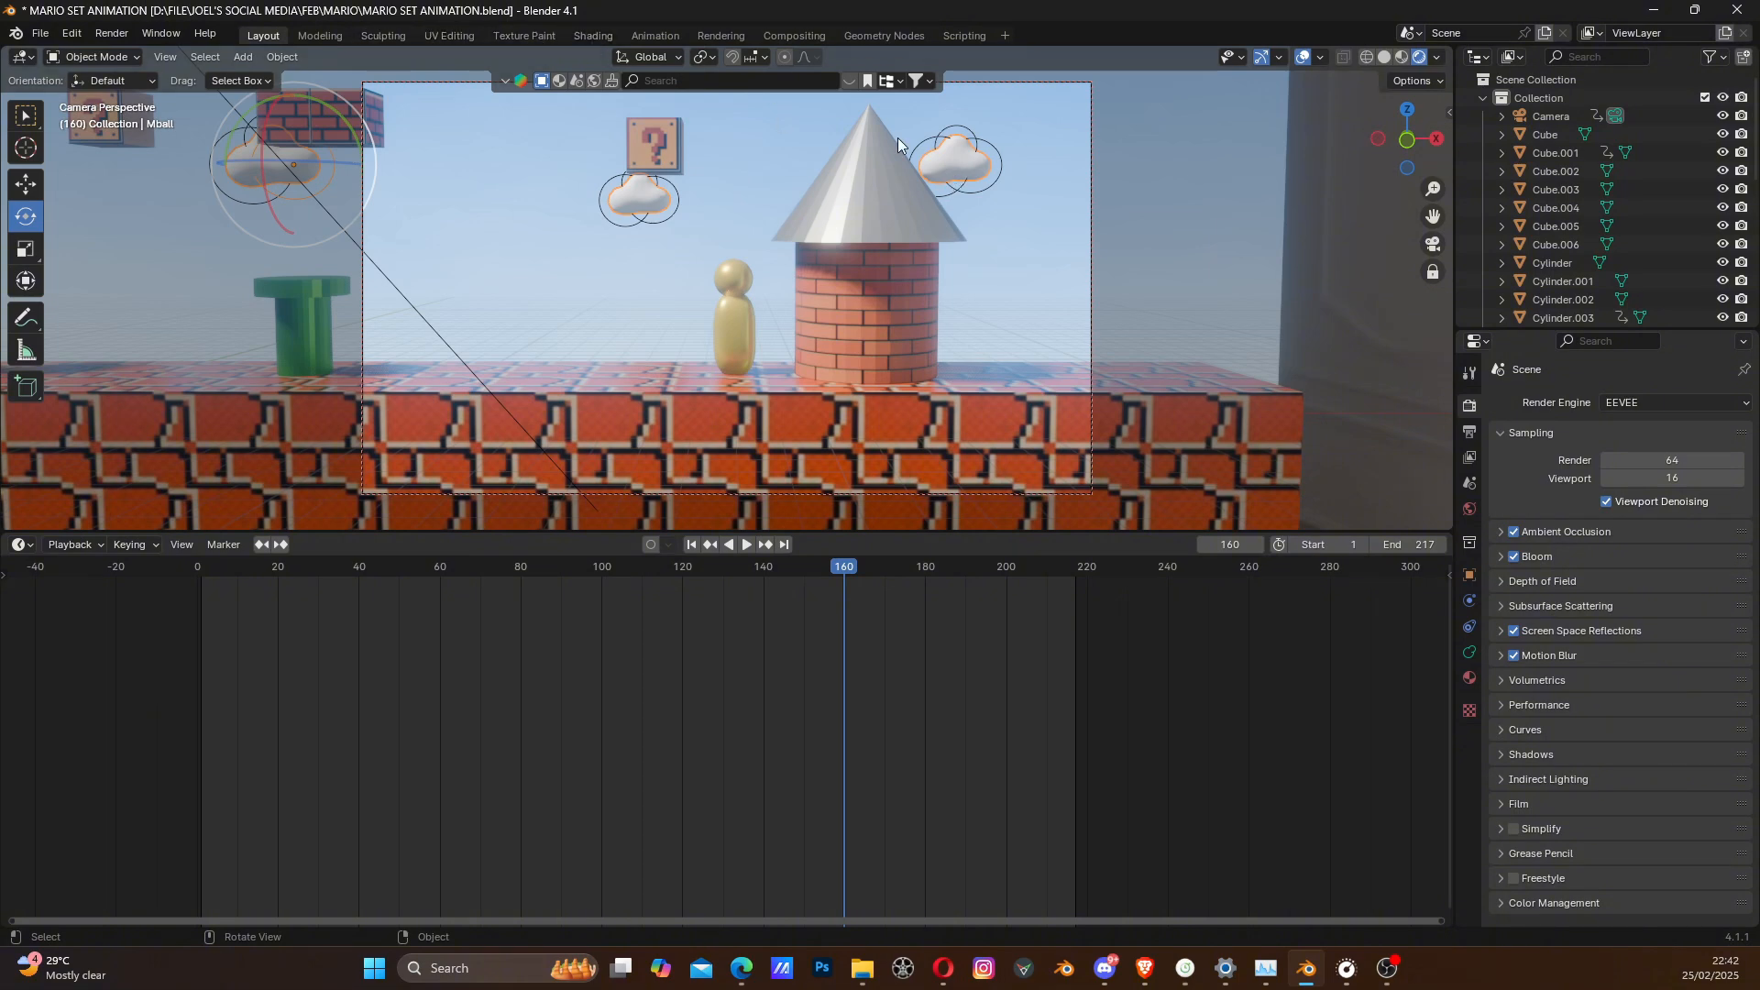
{"action": "left_click", "coordinate": [592, 35]}
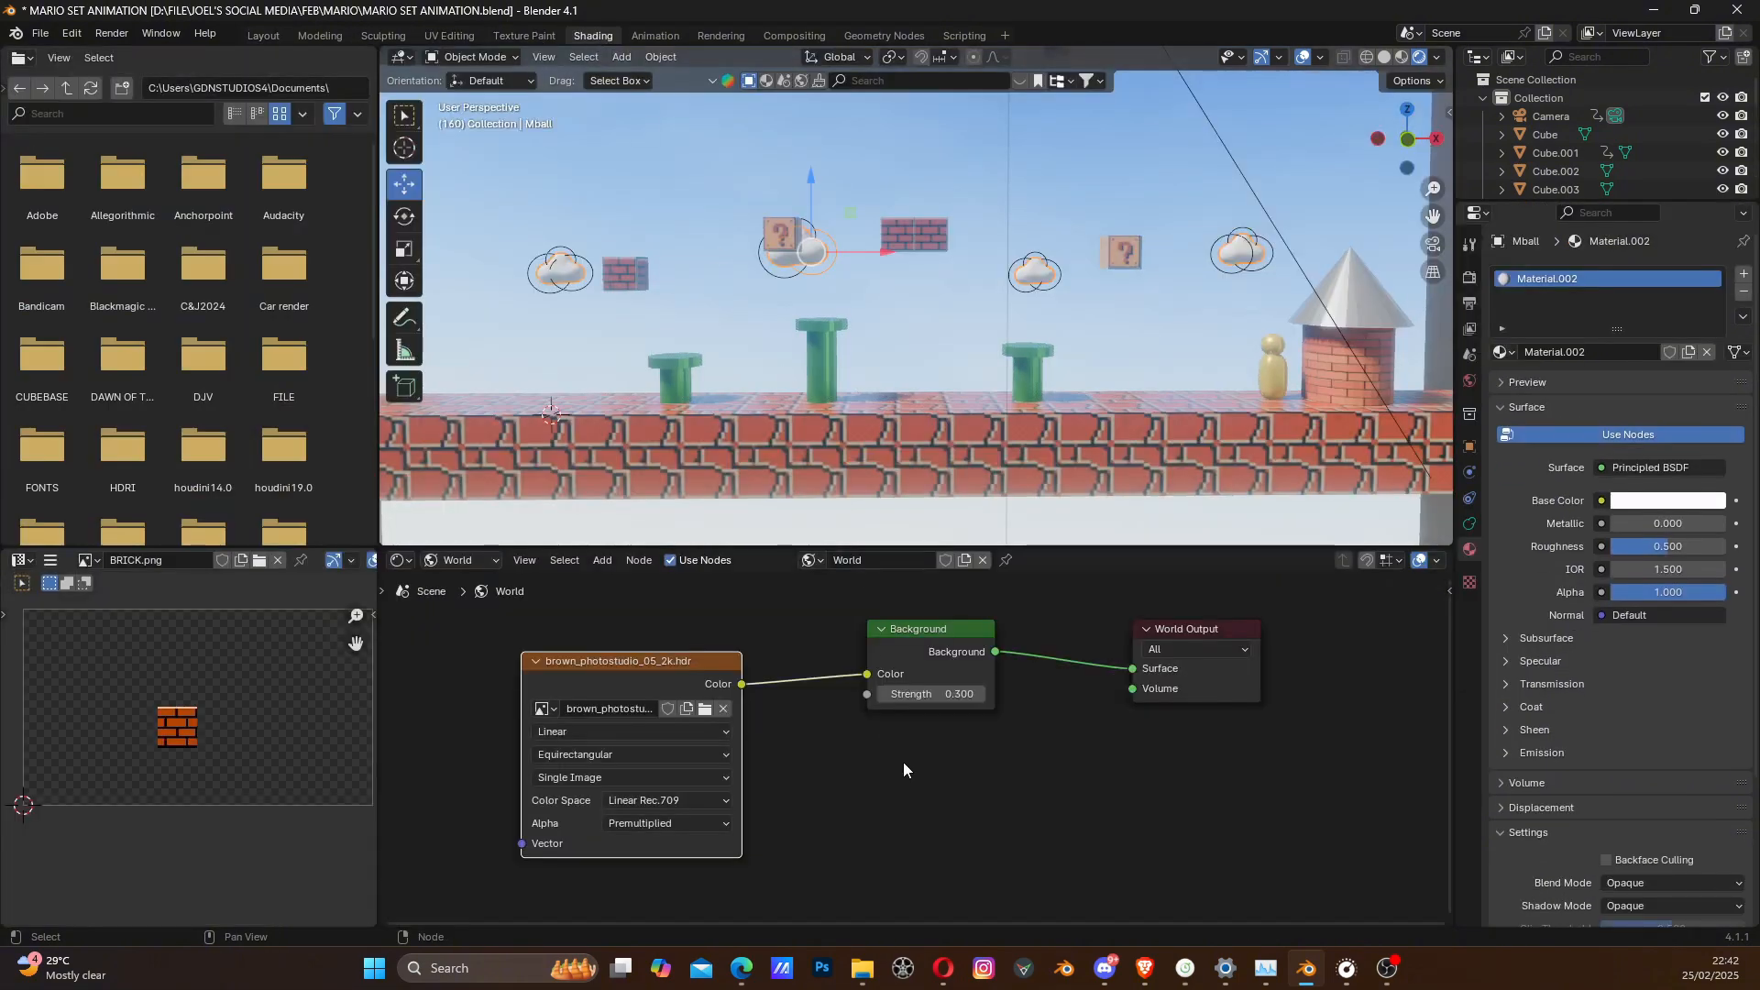
{"action": "middle_click_drag", "start_coordinate": [838, 735], "coordinate": [847, 748]}
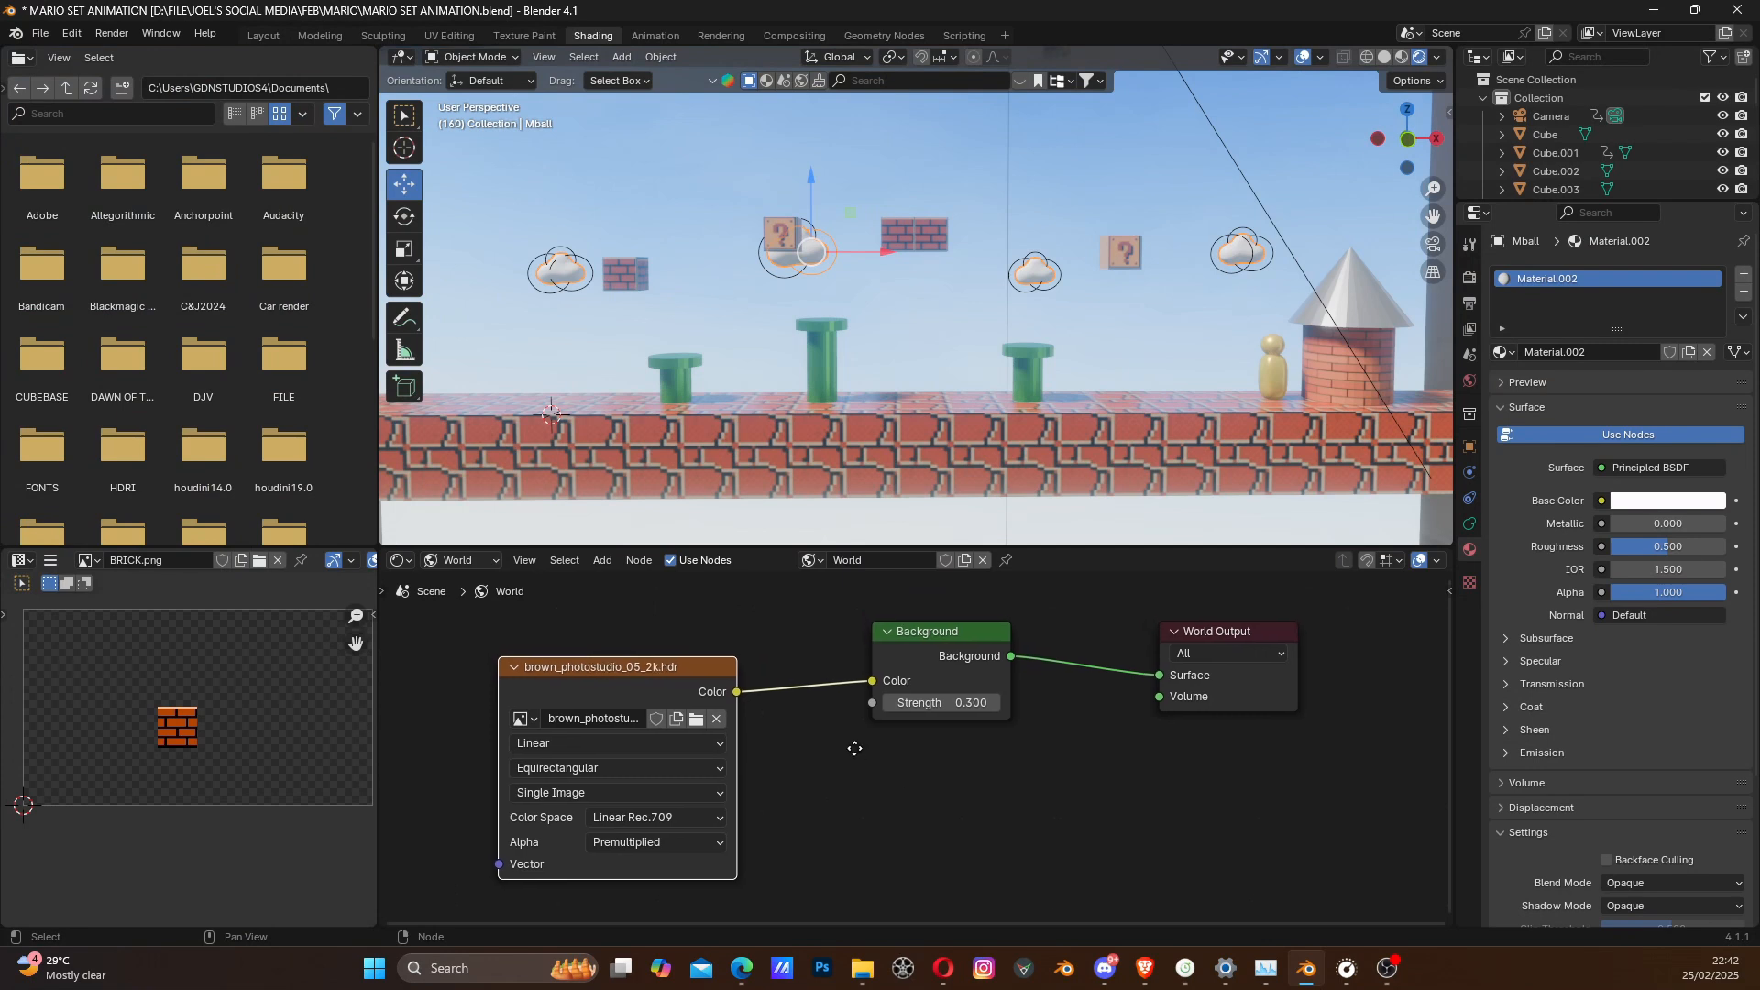
{"action": "left_click", "coordinate": [475, 563]}
{"action": "left_click", "coordinate": [463, 603]}
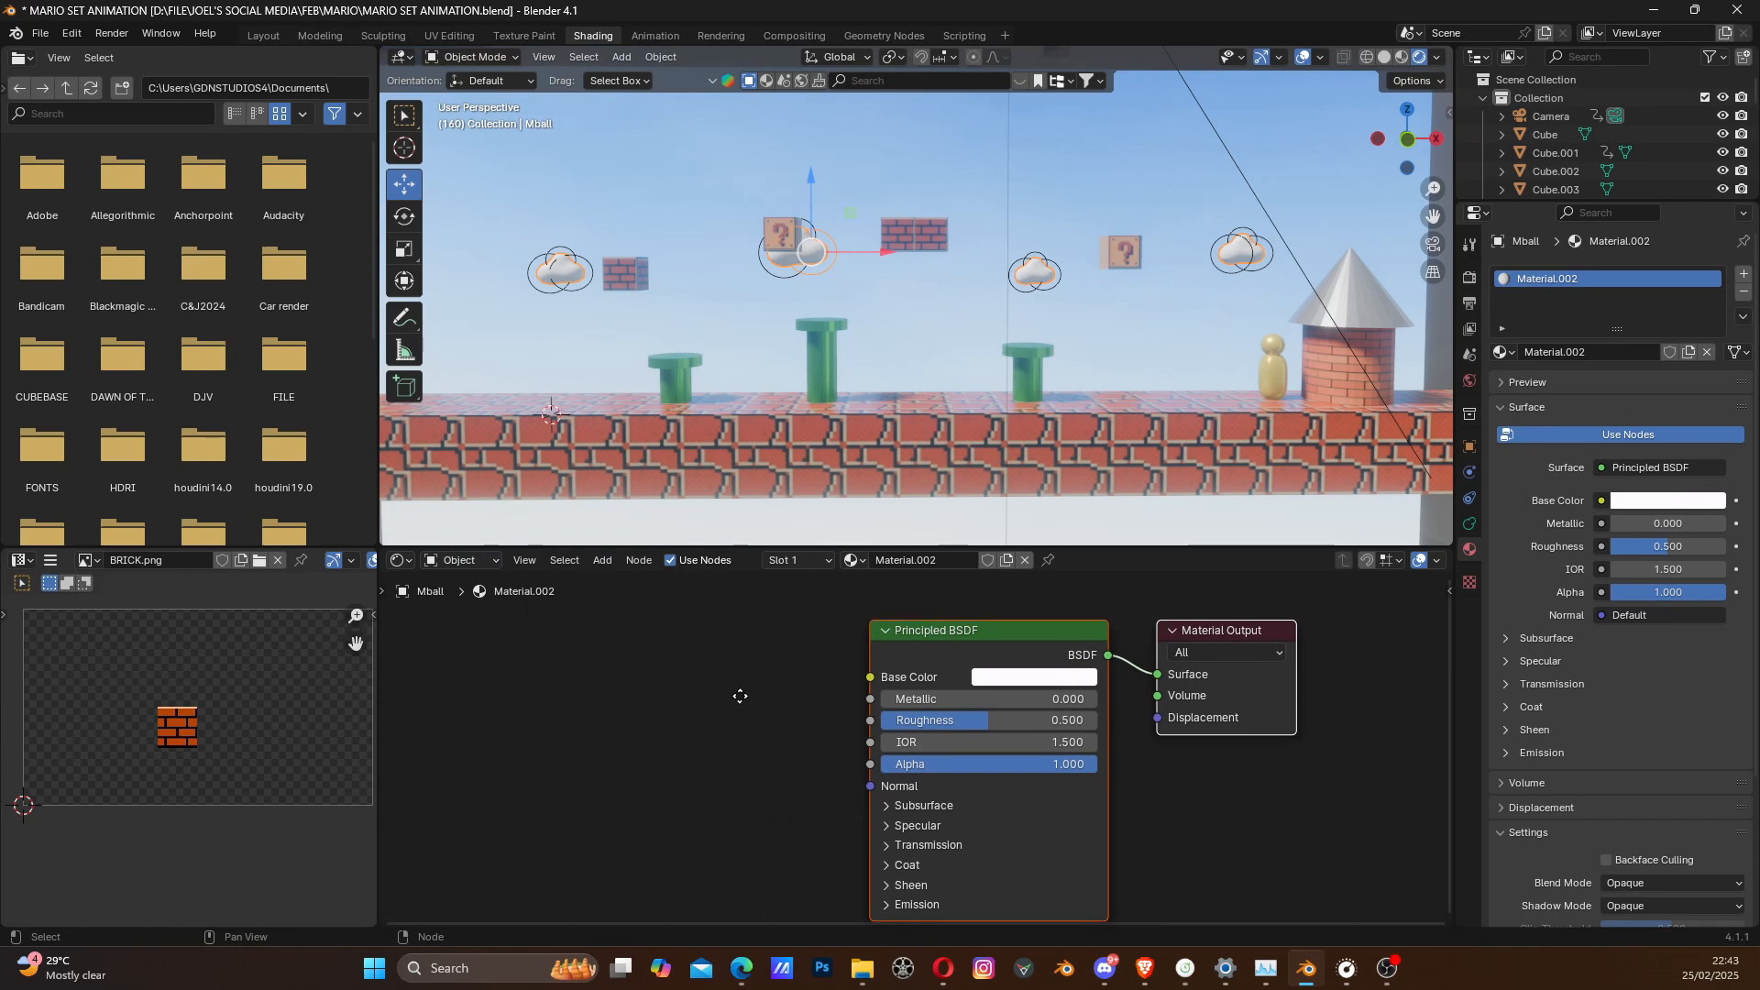
{"action": "key", "text": "Home"}
{"action": "left_click", "coordinate": [794, 877]}
{"action": "middle_click_drag", "start_coordinate": [763, 873], "coordinate": [740, 785]}
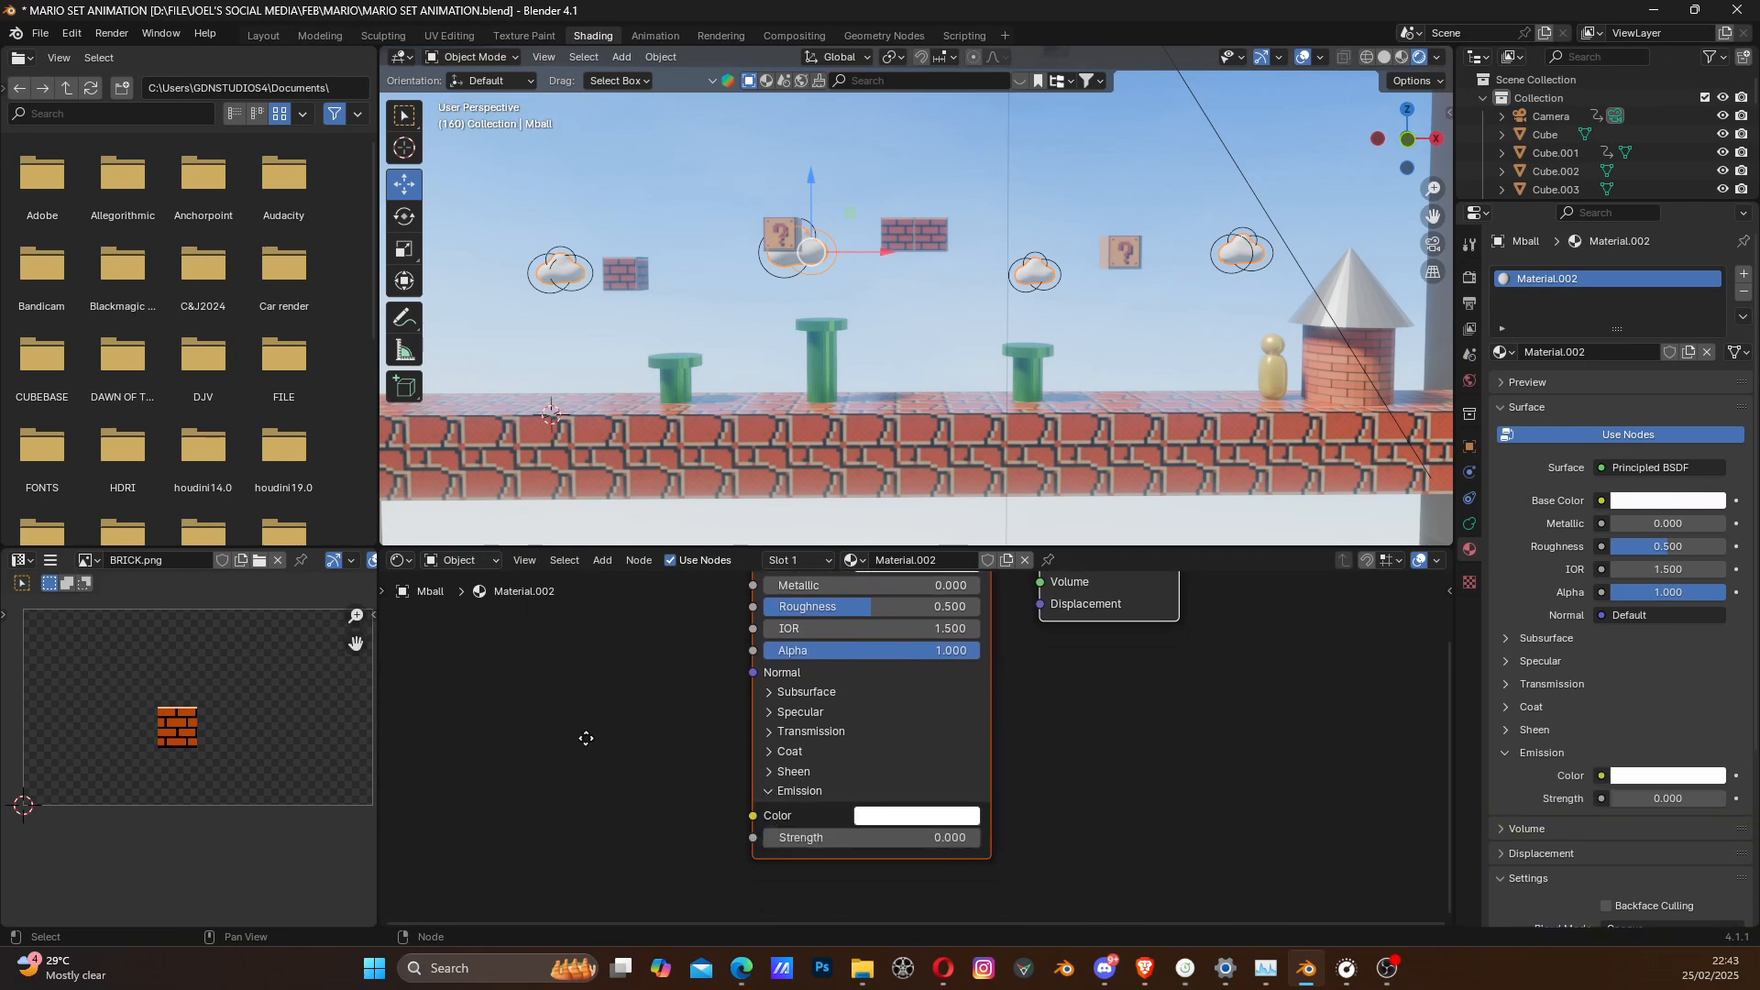
{"action": "left_click_drag", "start_coordinate": [944, 833], "coordinate": [981, 832]}
{"action": "left_click", "coordinate": [662, 800]}
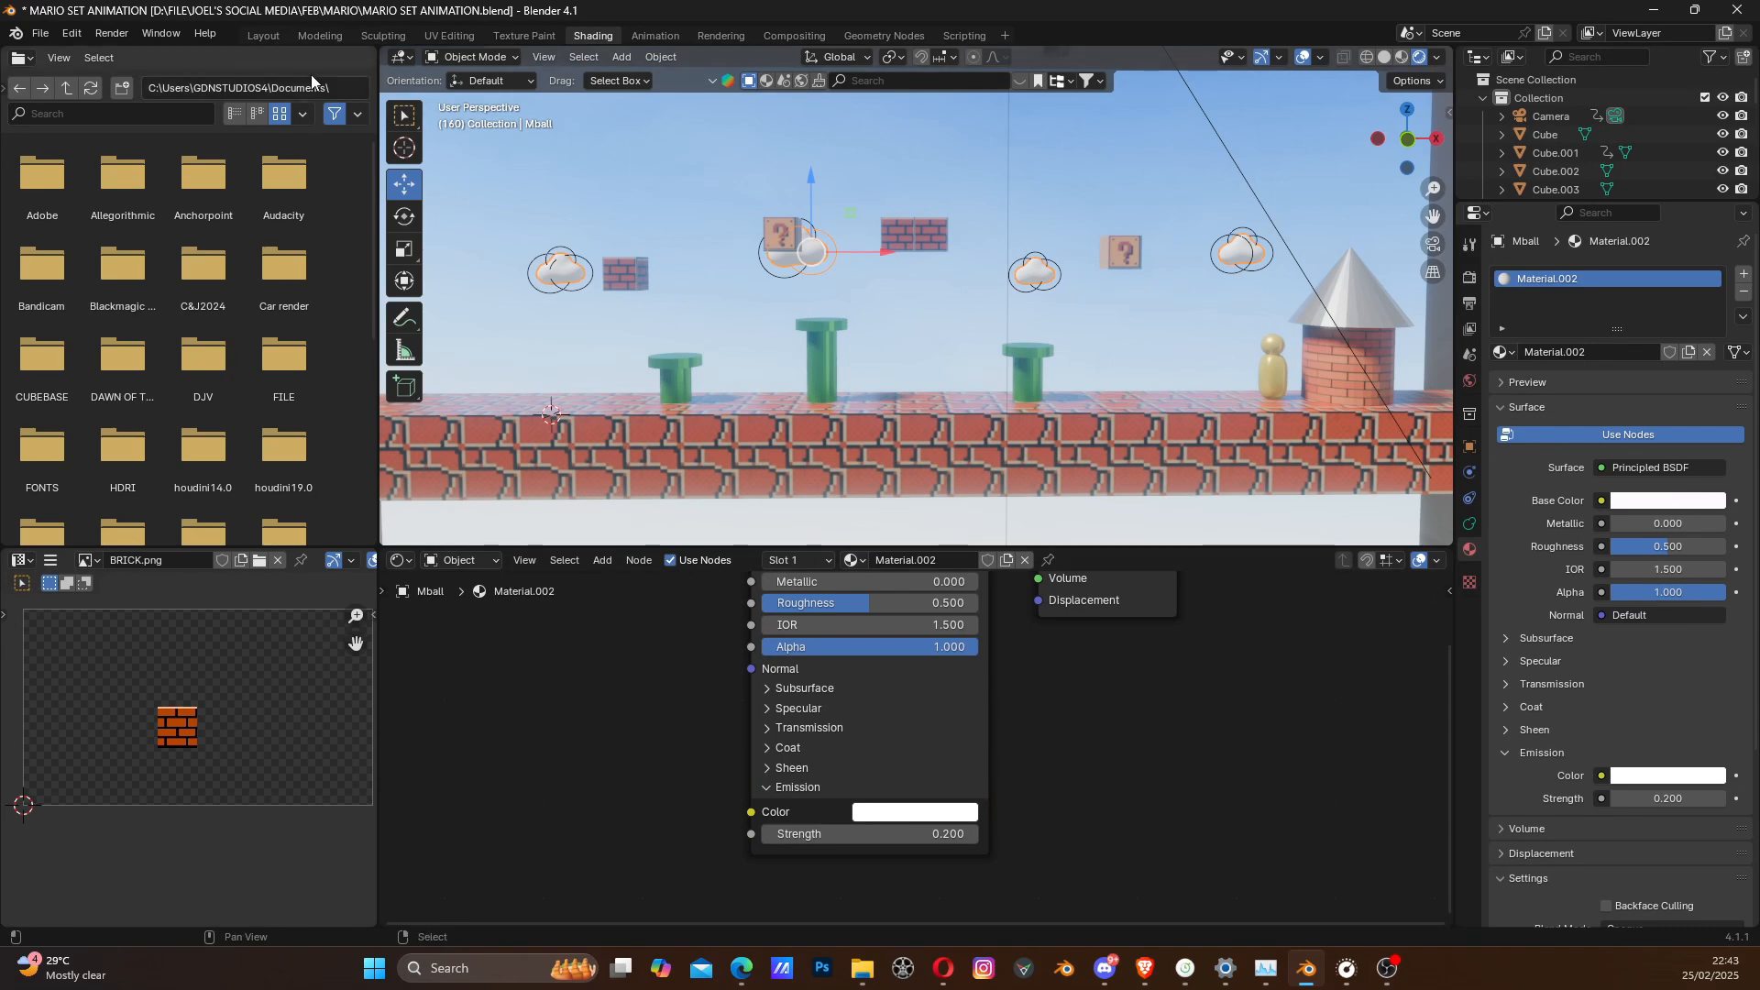
- Return to the Layout workspace, lower the EEVEE Bloom Intensity to 0.029, and check the look around the green pipes
{"action": "left_click", "coordinate": [264, 36]}
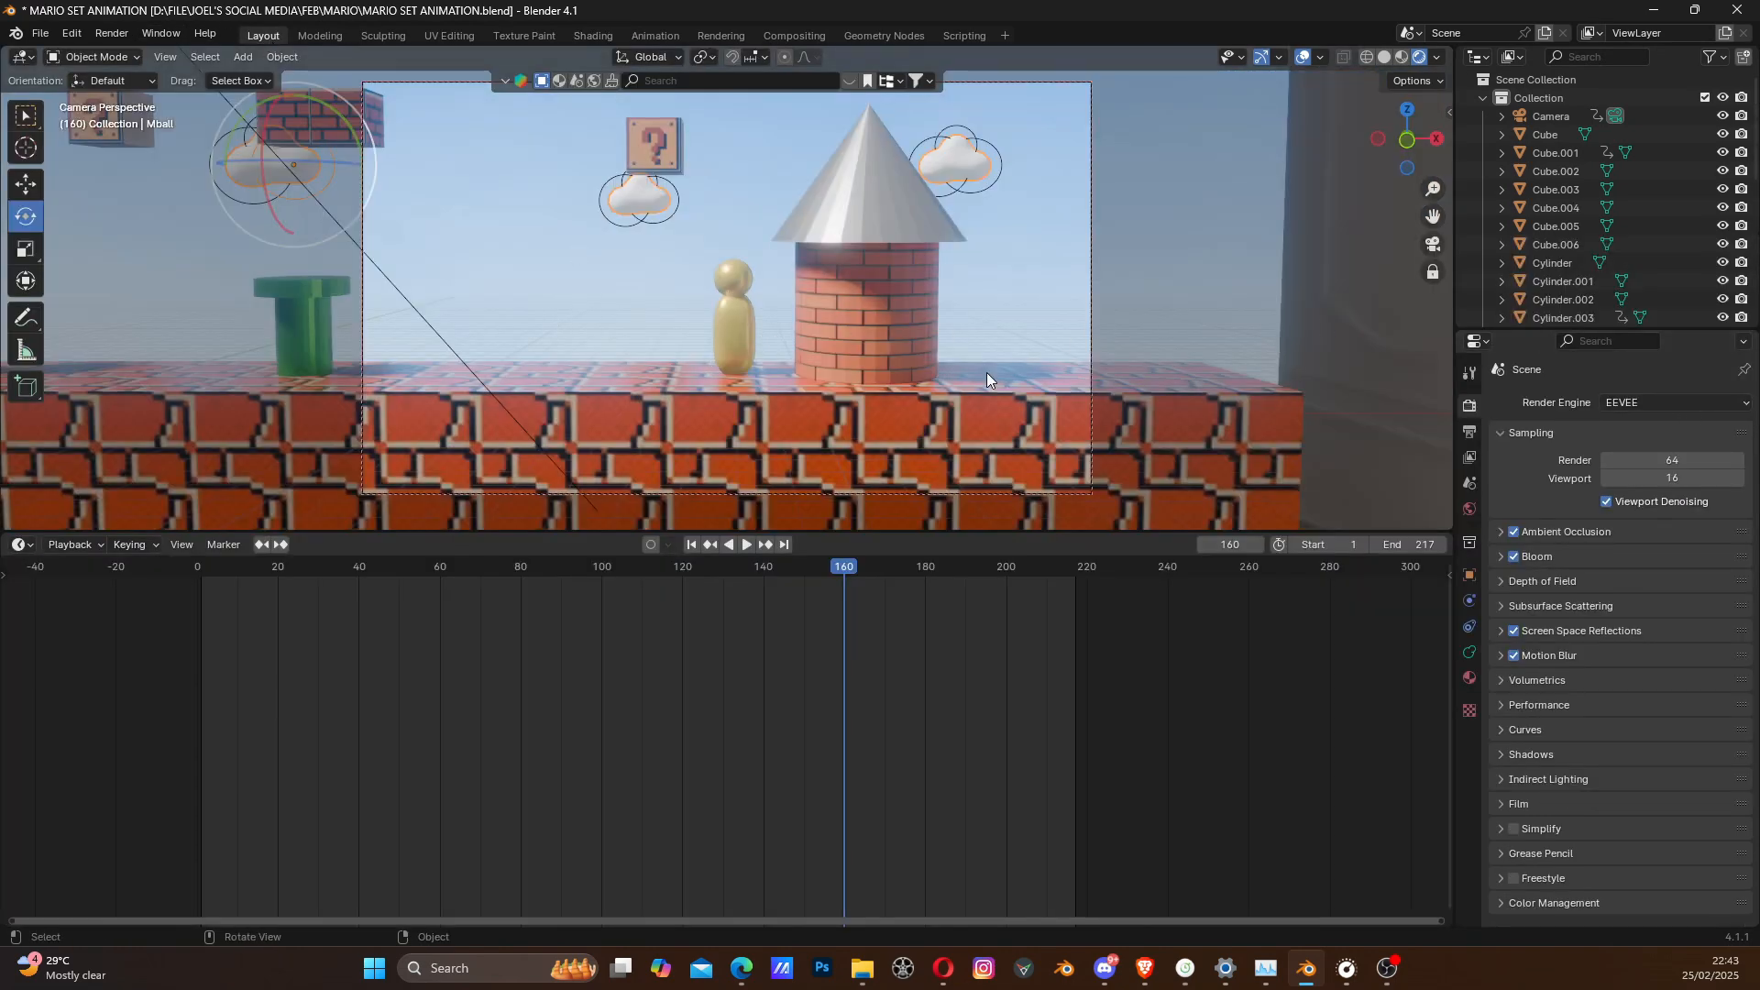
{"action": "left_click", "coordinate": [1505, 557]}
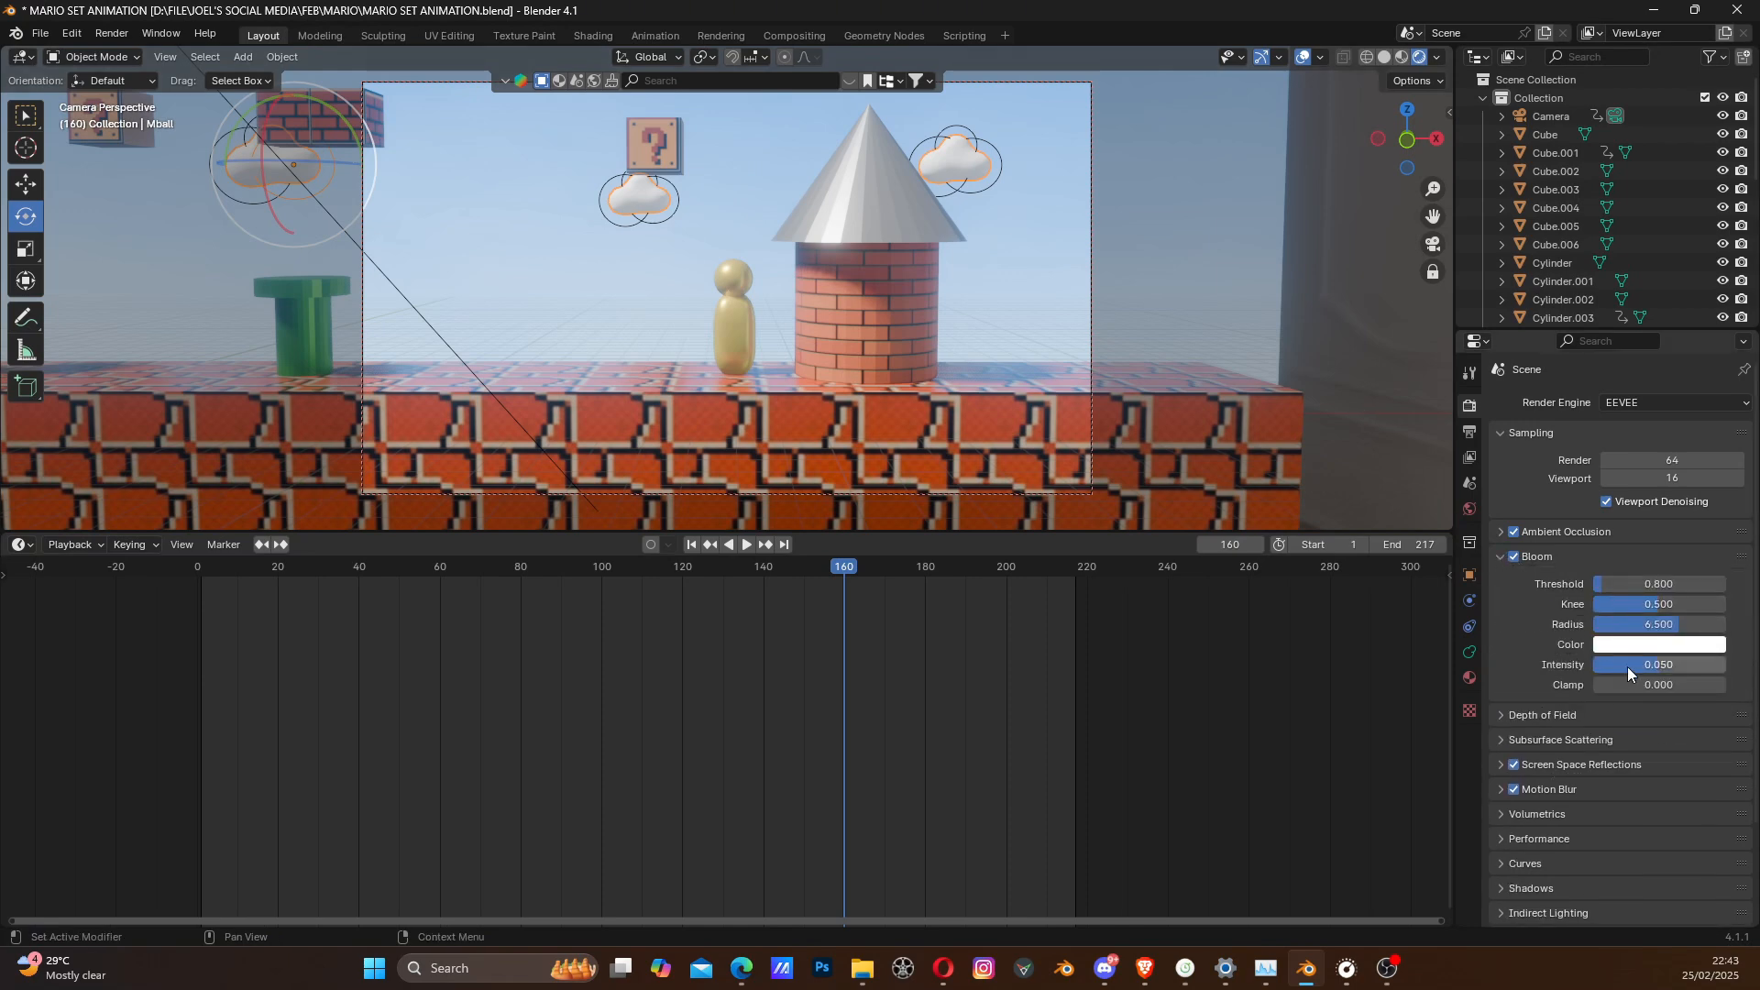
{"action": "mouse_move", "coordinate": [1653, 667]}
{"action": "left_mouse_down"}
{"action": "mouse_move", "coordinate": [1613, 666]}
{"action": "mouse_move", "coordinate": [1633, 667]}
{"action": "left_mouse_up"}
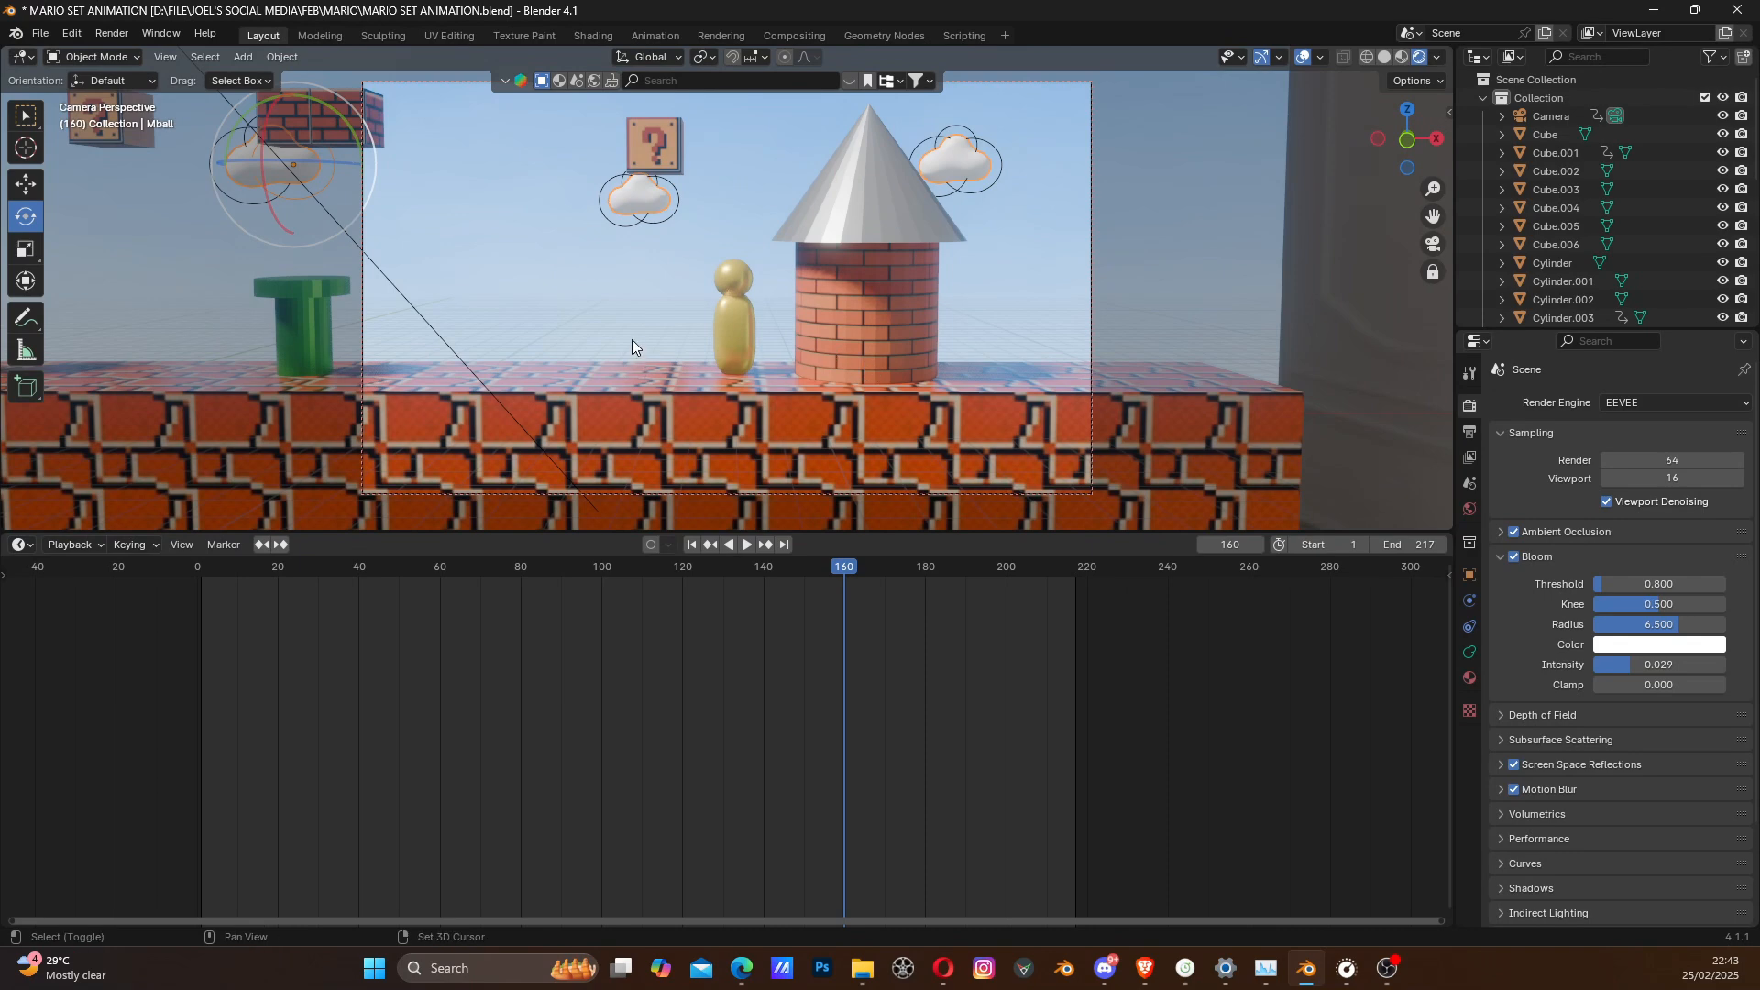
{"action": "middle_click_drag", "start_coordinate": [631, 339], "coordinate": [833, 367], "text": "shift"}
{"action": "middle_click_drag", "start_coordinate": [664, 363], "coordinate": [720, 353], "text": "shift"}
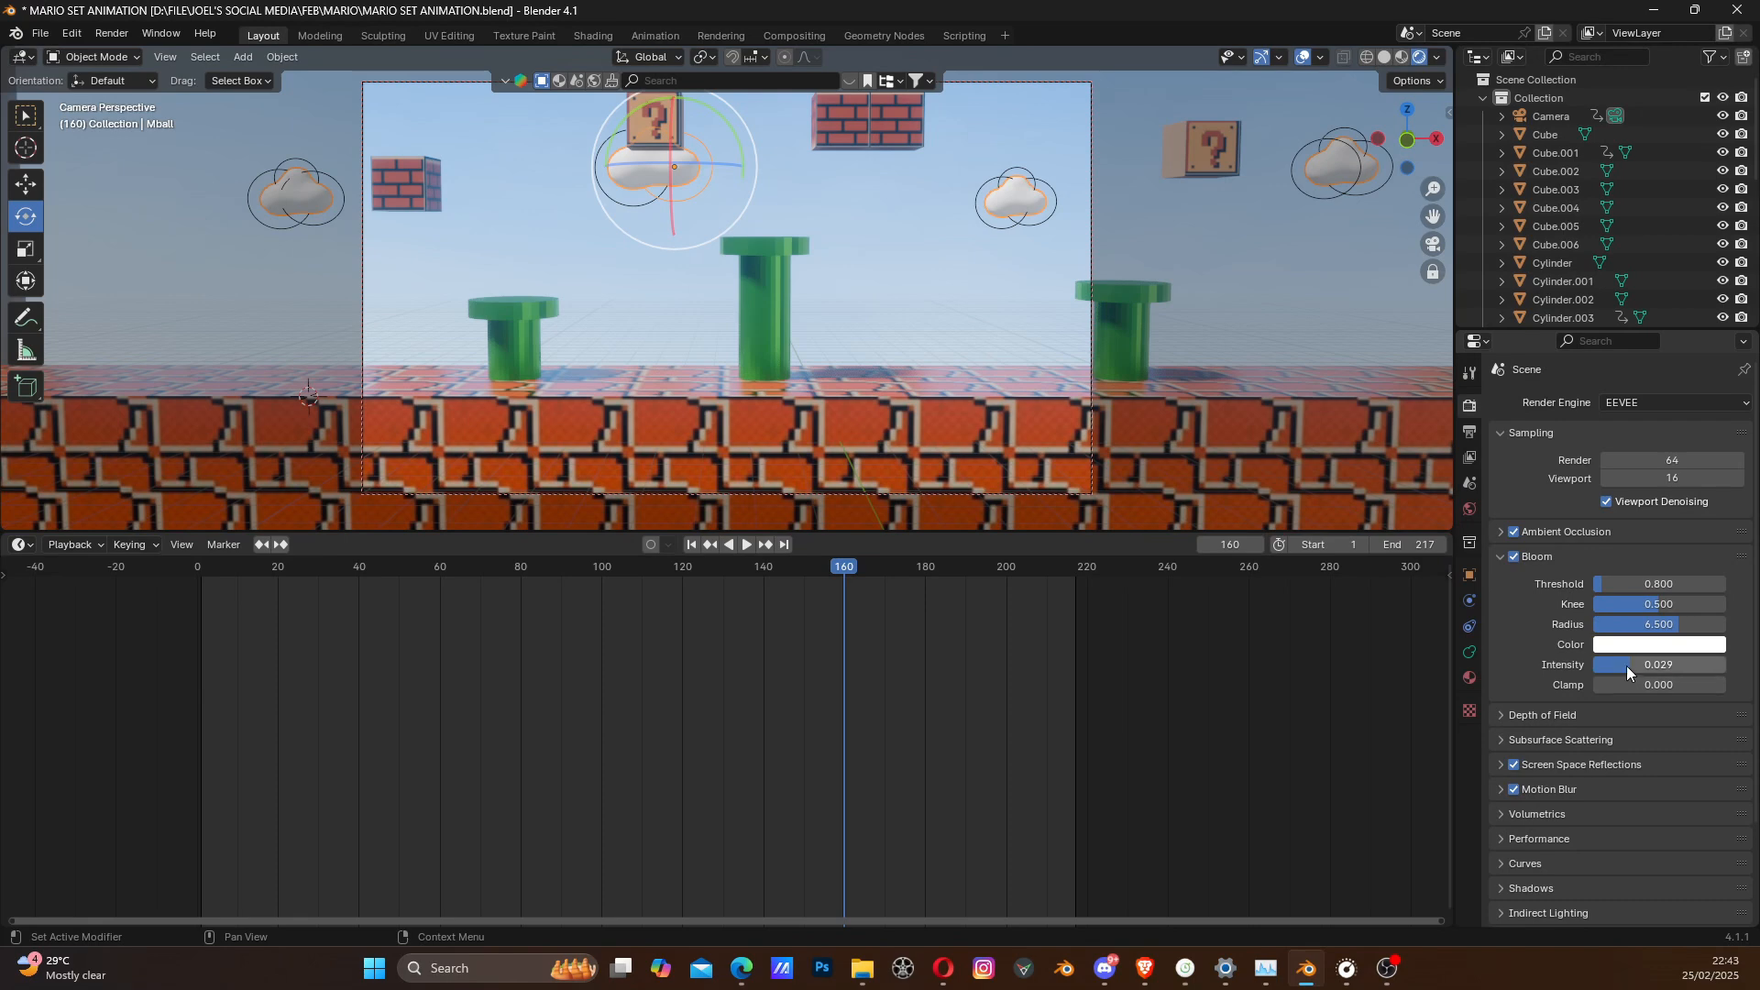
- Try a Bloom Intensity of 0.060 and play the camera animation from frame 1 to the brick tower
{"action": "left_click_drag", "start_coordinate": [1627, 666], "coordinate": [1673, 666]}
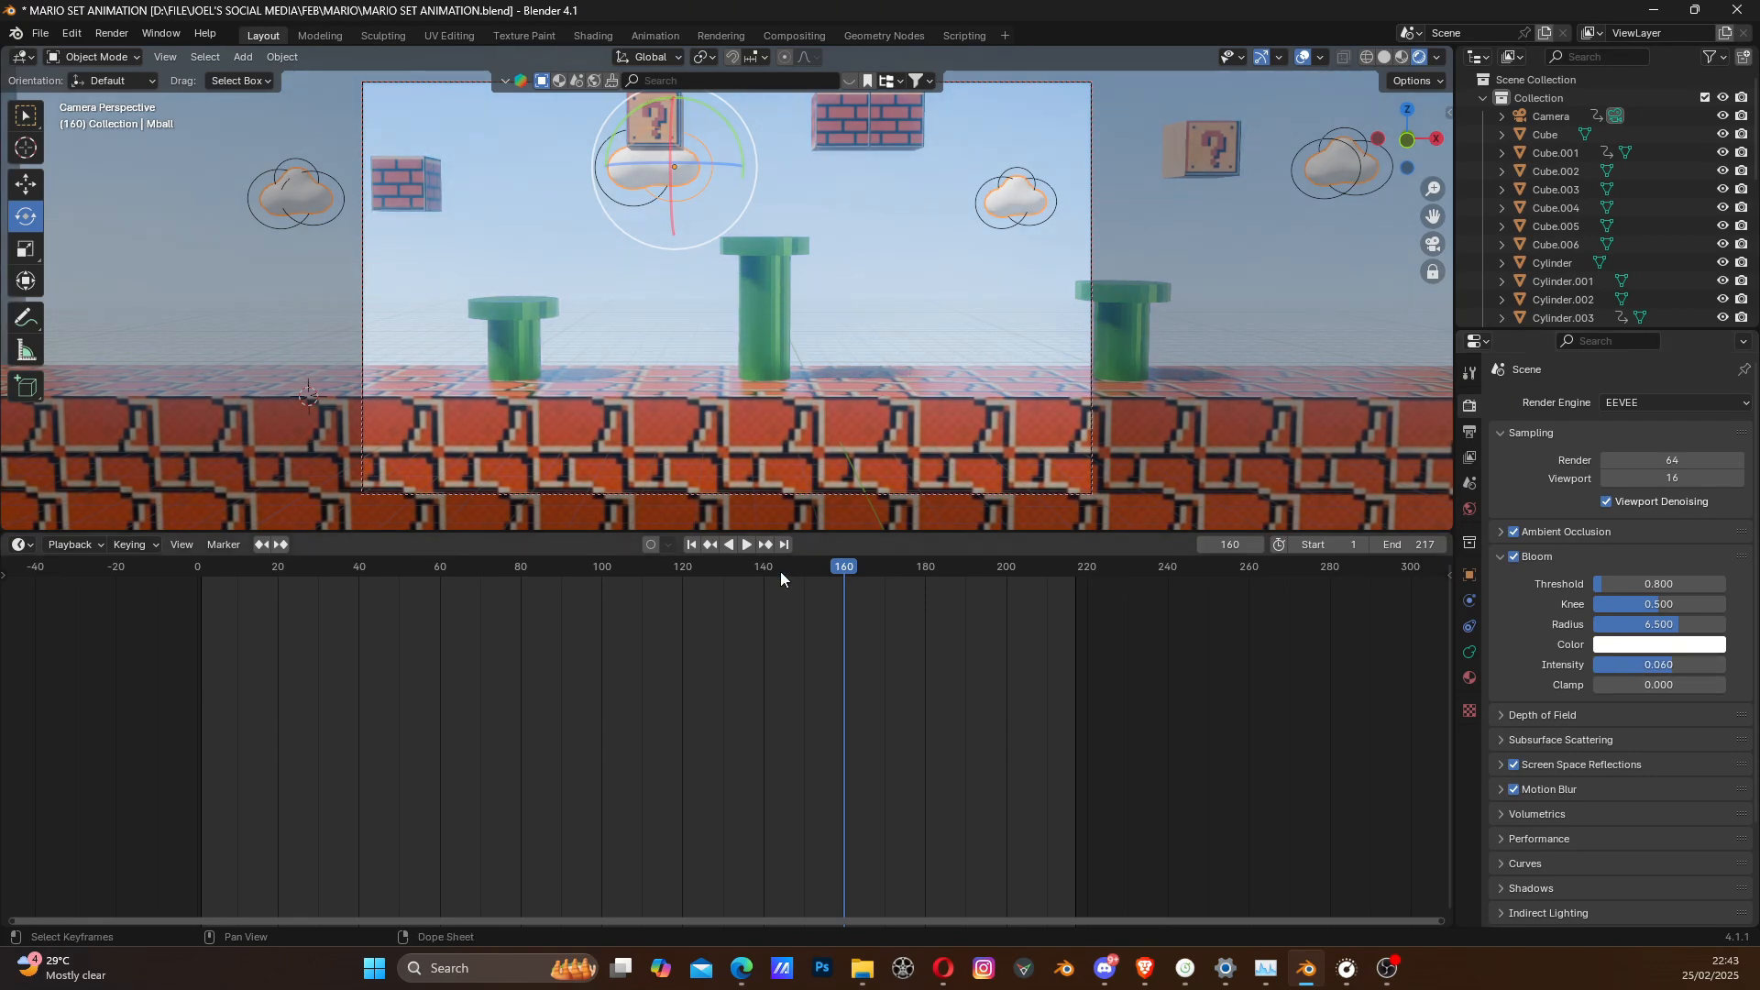
{"action": "left_click", "coordinate": [693, 544]}
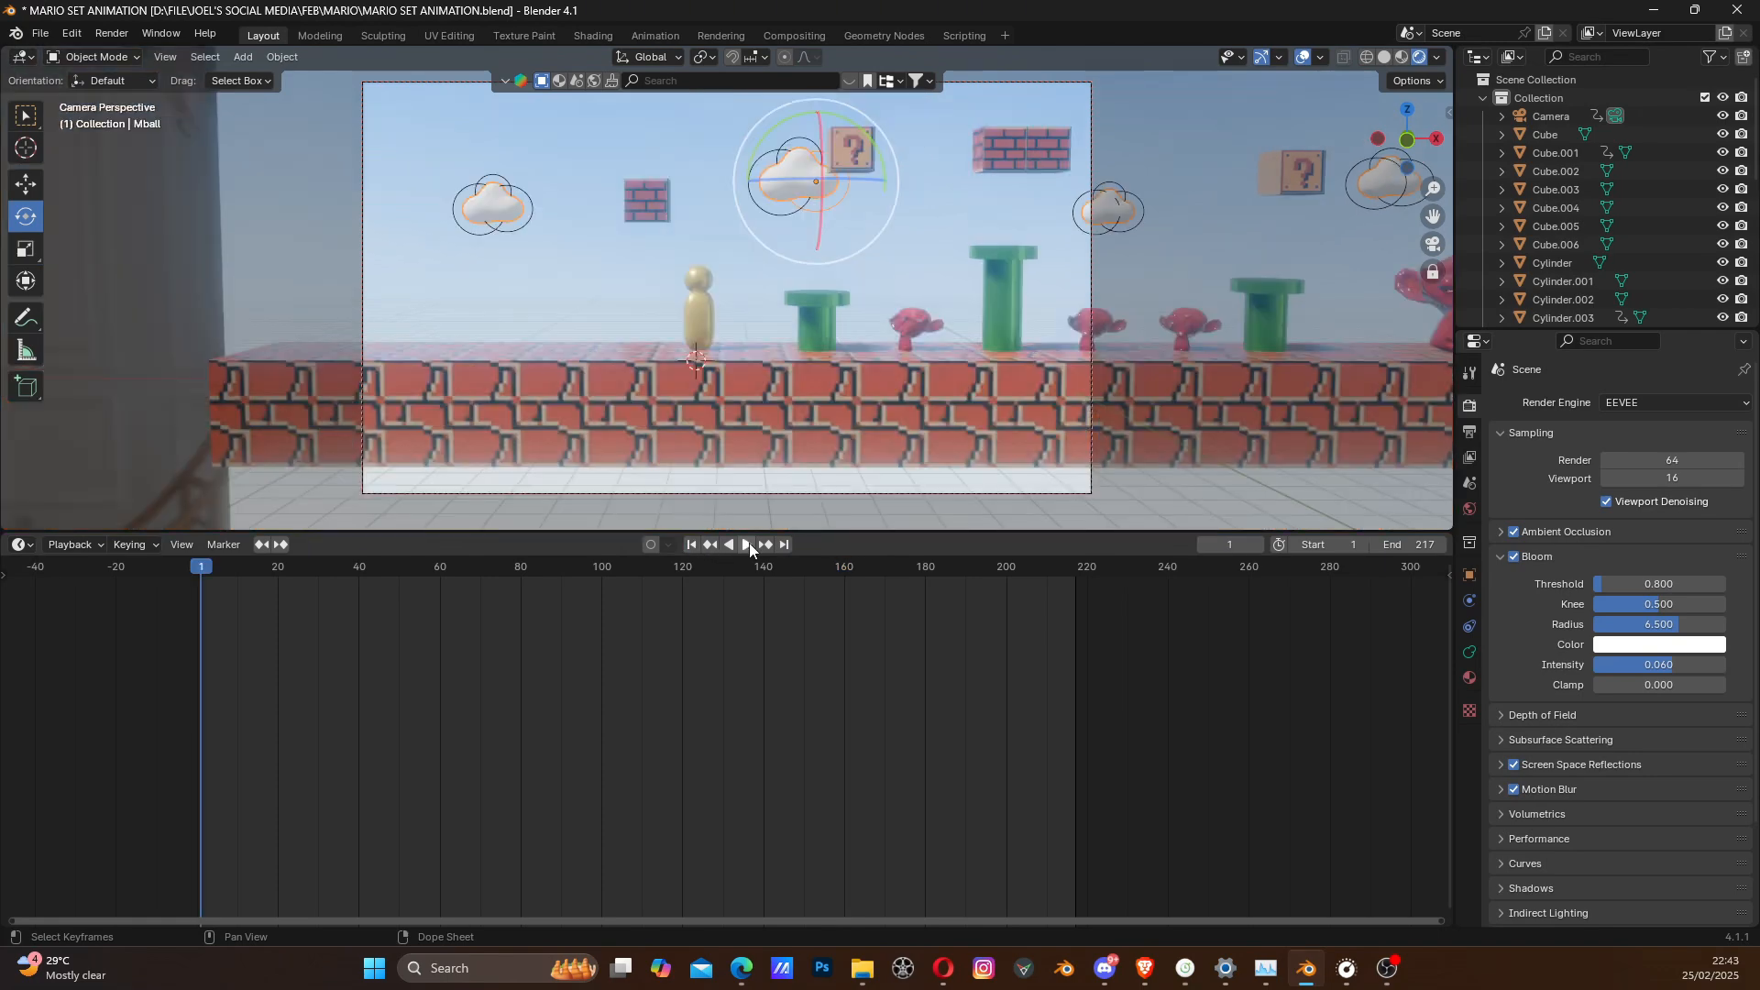
{"action": "left_click", "coordinate": [746, 544]}
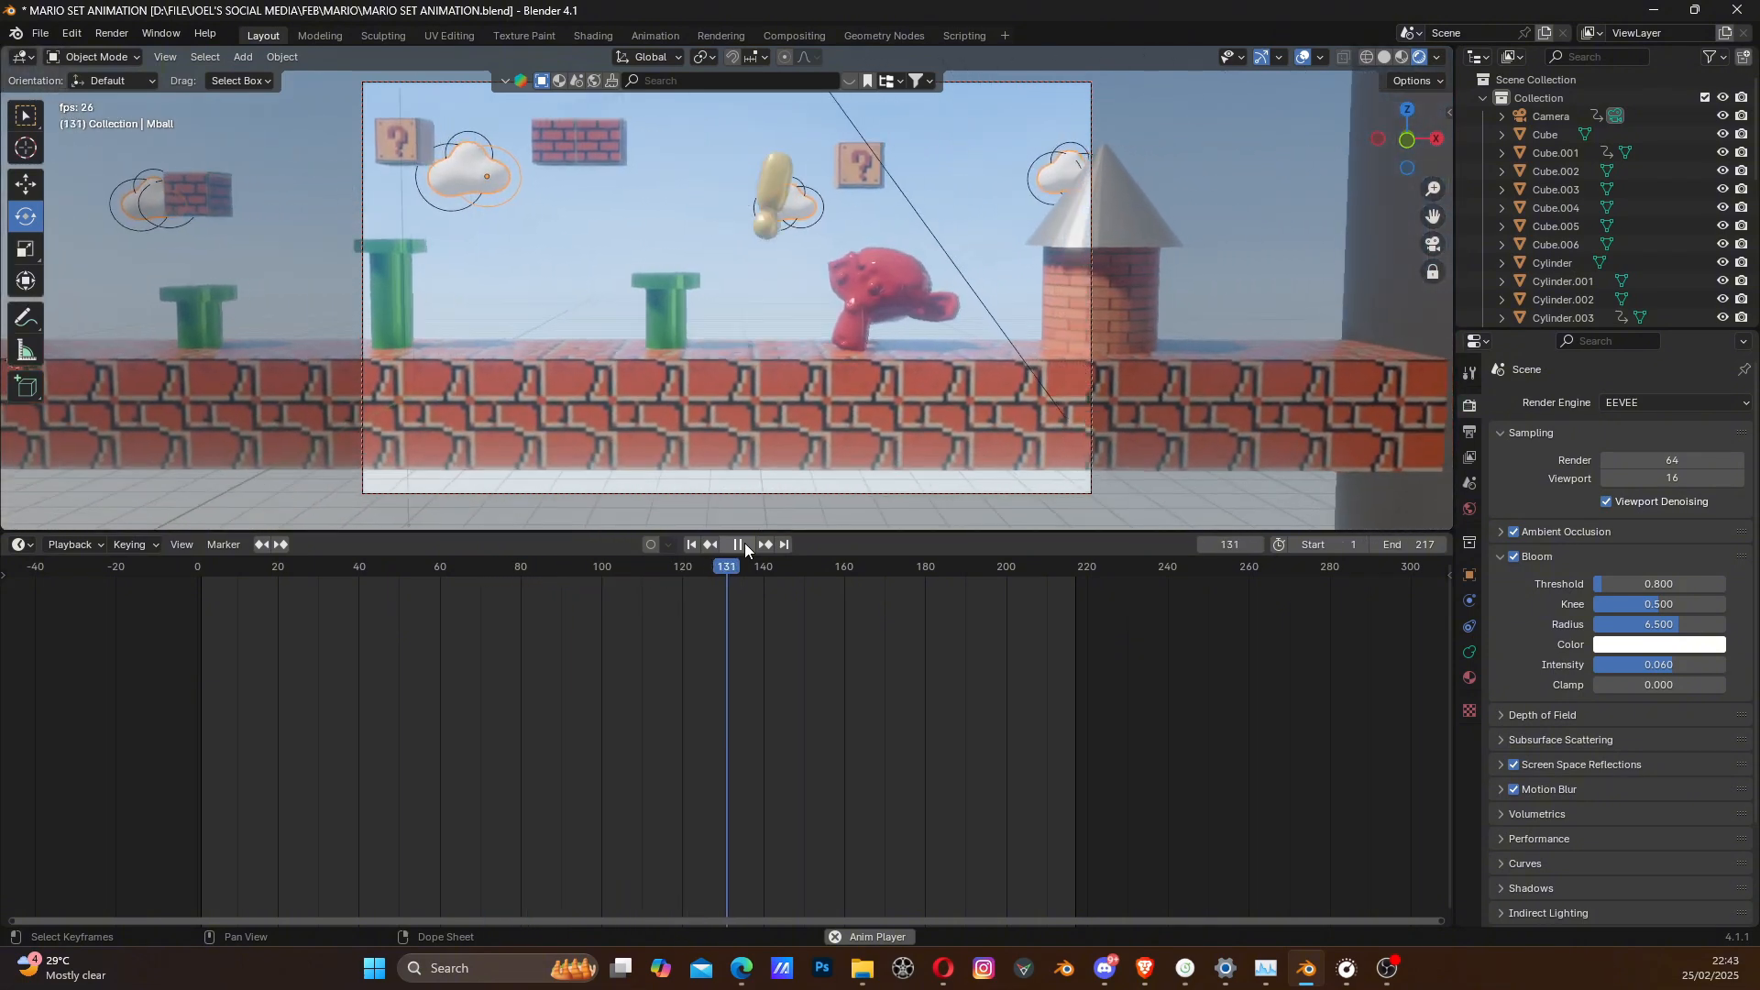
{"action": "left_click", "coordinate": [744, 543]}
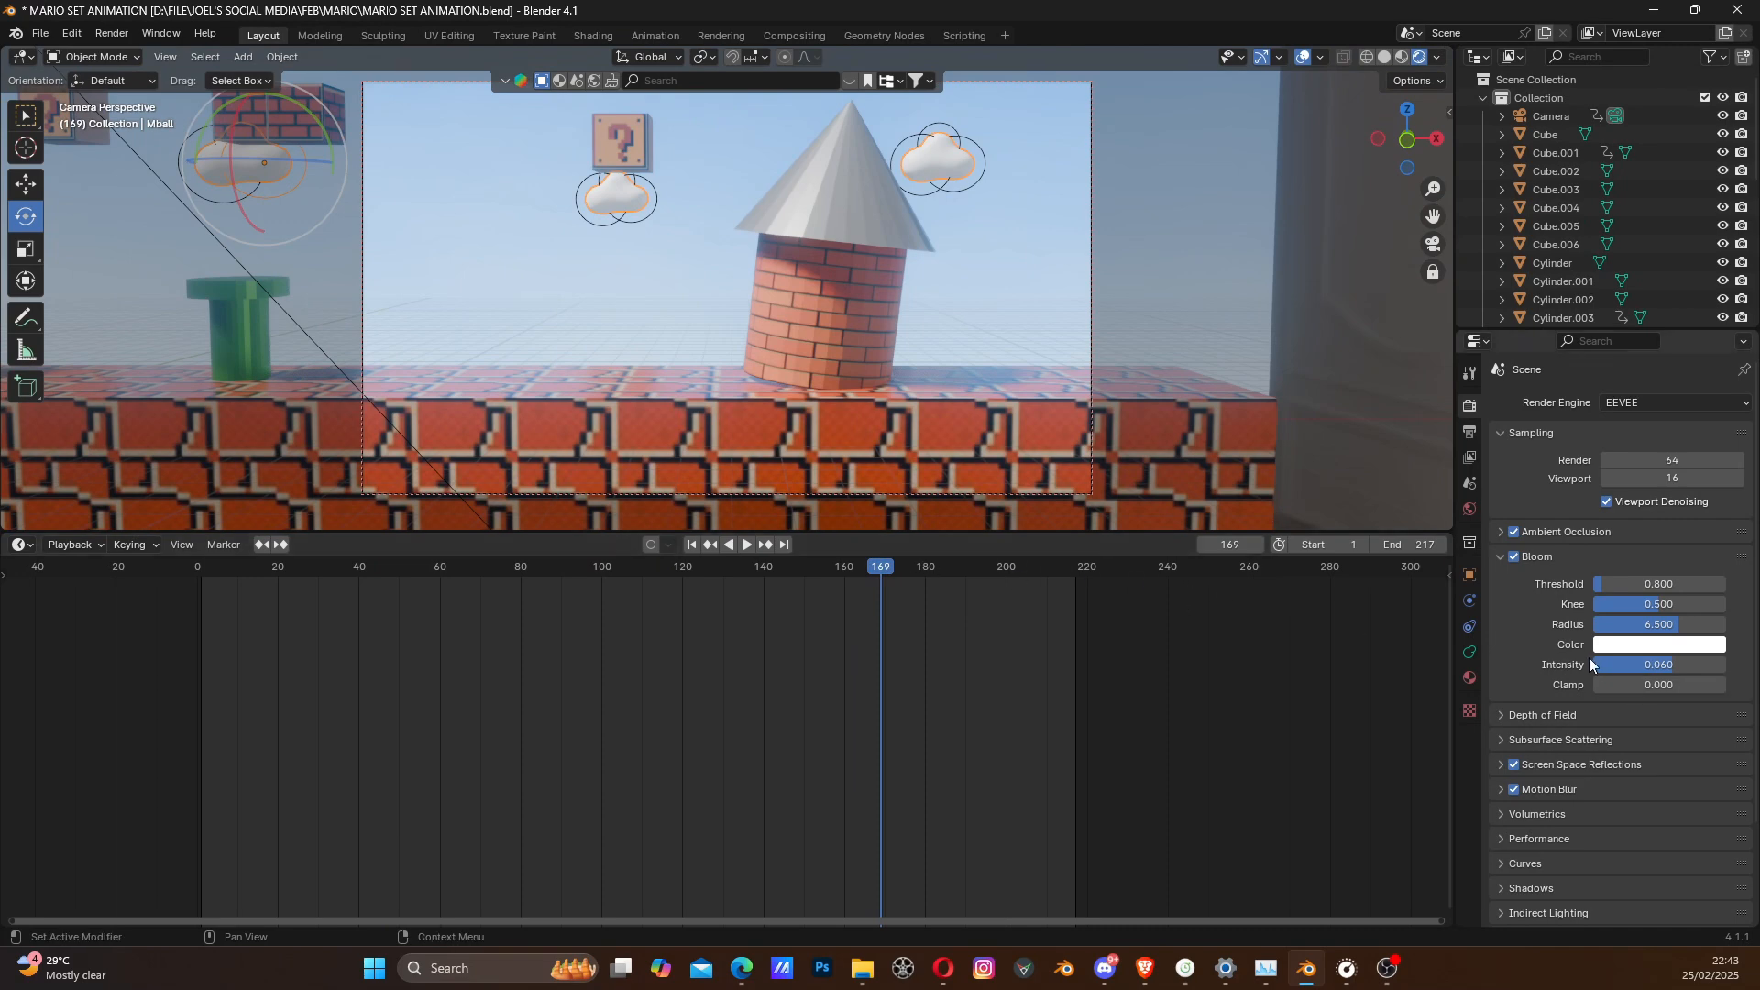
- Set the Bloom Intensity to 0.038, play the animation from the start, and return to frame 1
{"action": "left_click_drag", "start_coordinate": [1663, 668], "coordinate": [1642, 668]}
{"action": "left_click", "coordinate": [692, 545]}
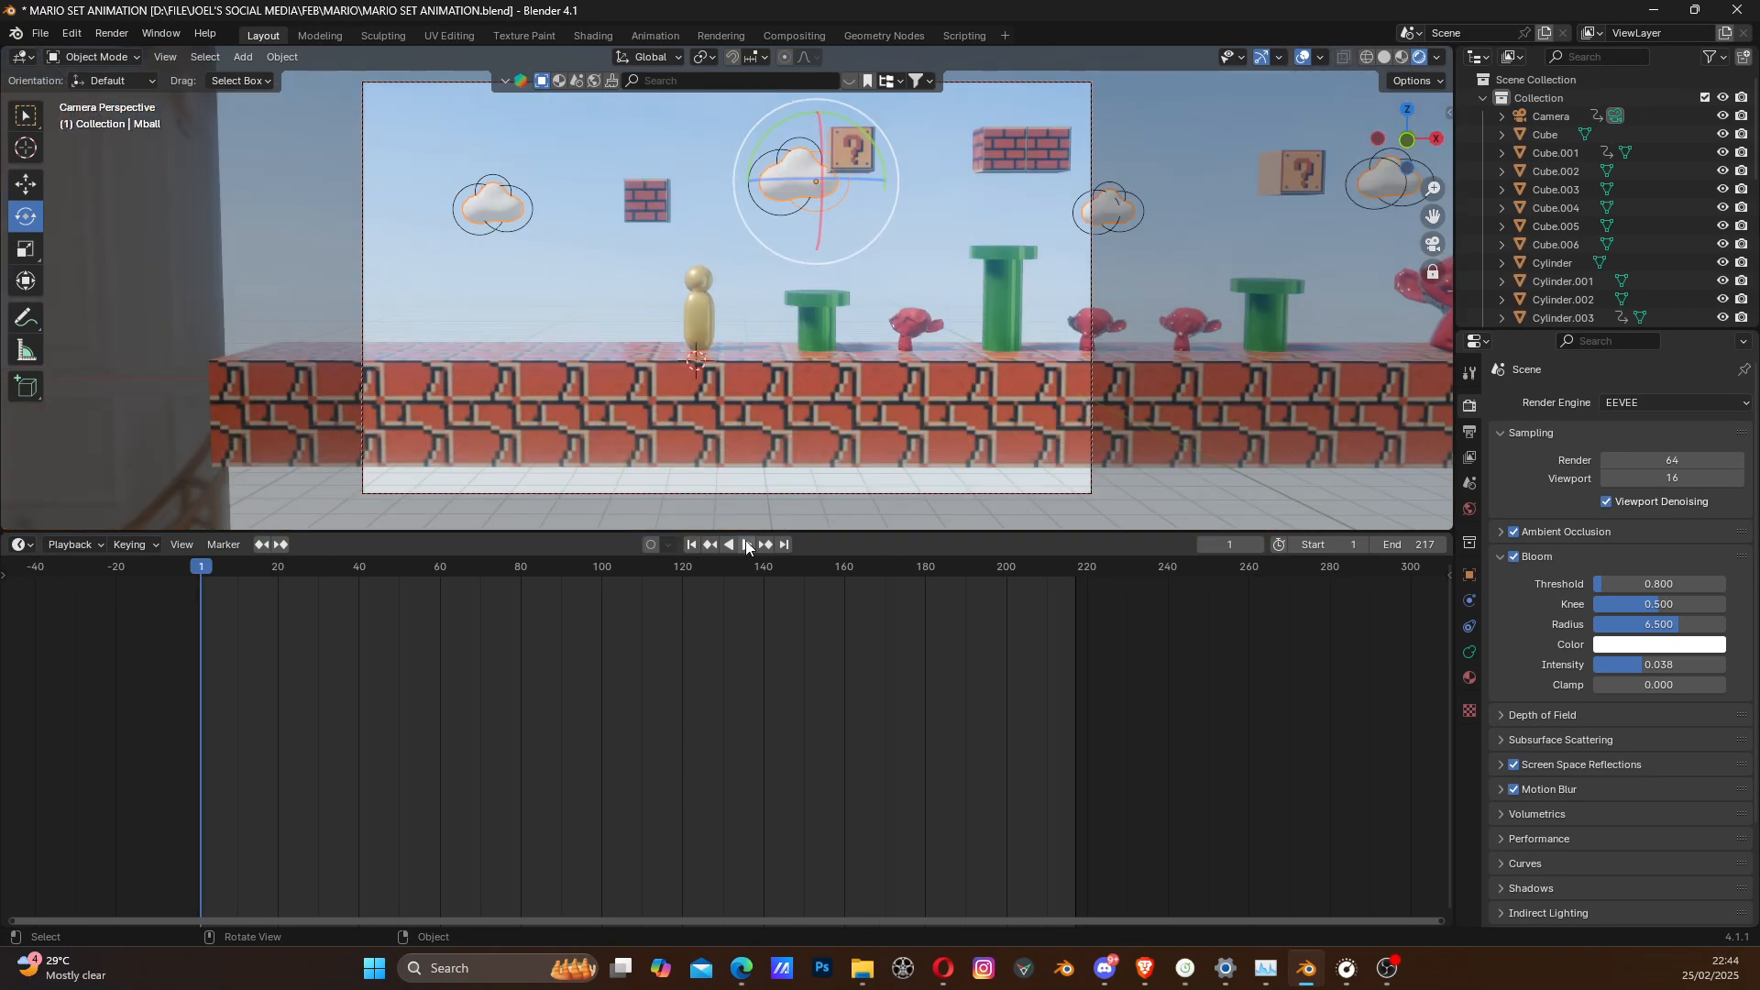
{"action": "left_click", "coordinate": [746, 544]}
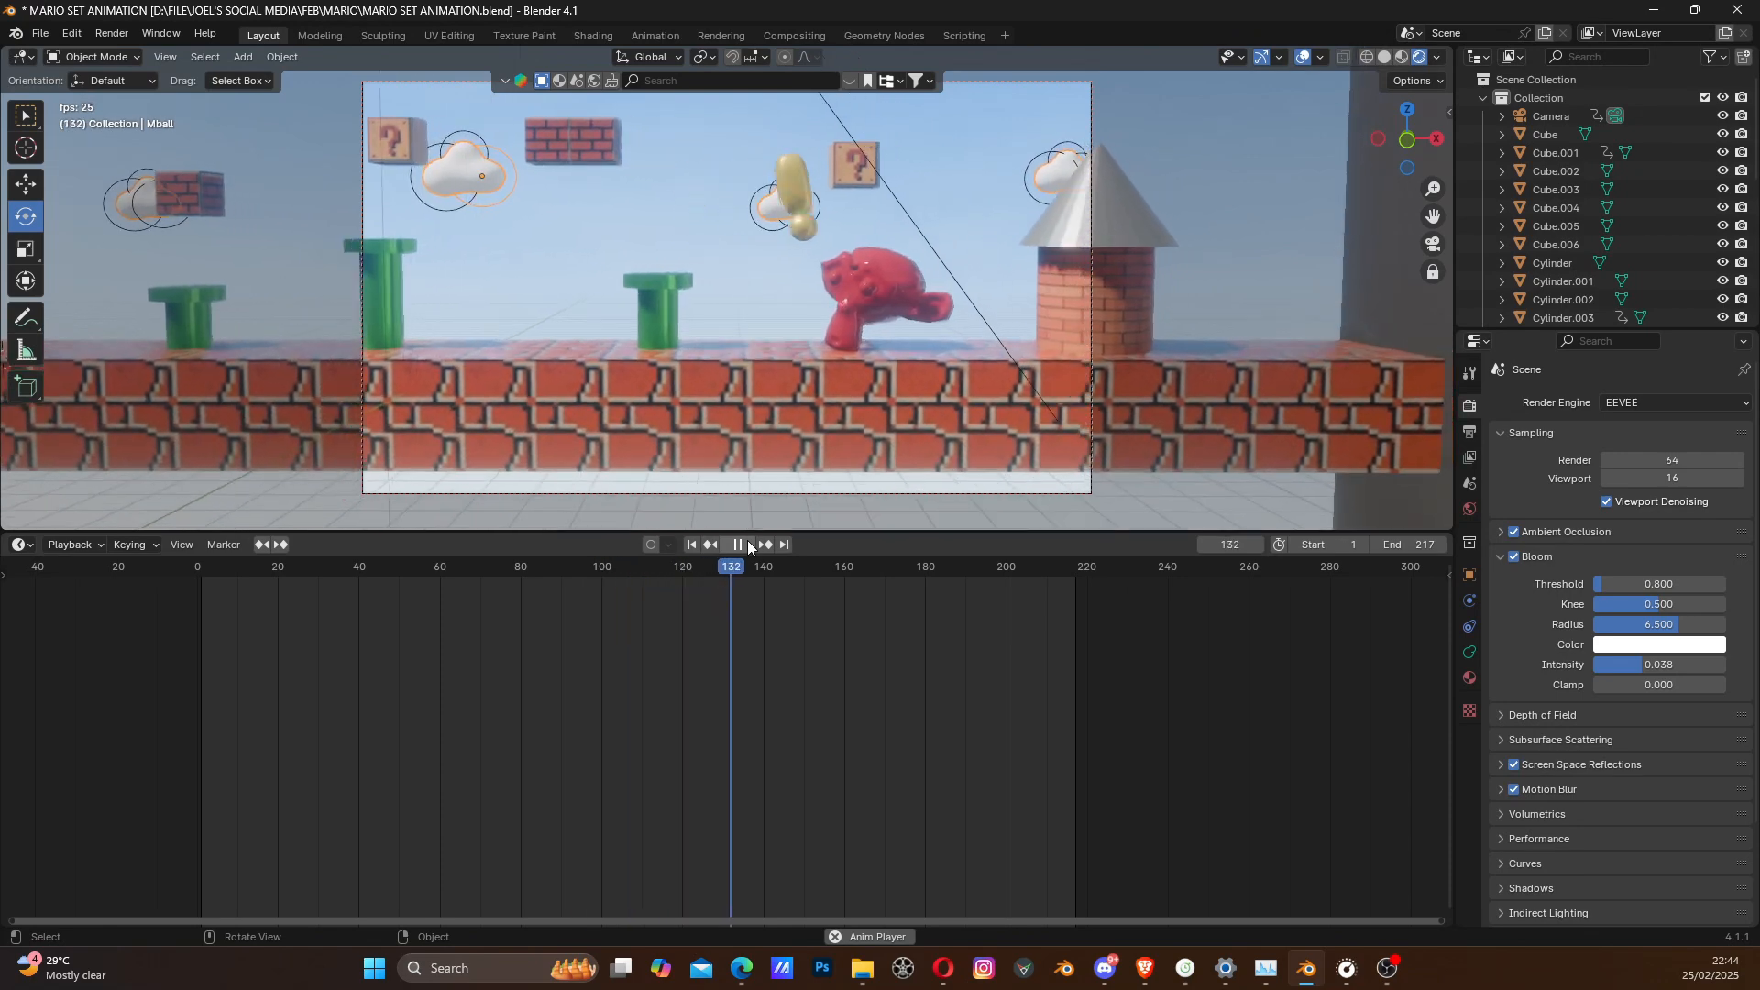
{"action": "left_click", "coordinate": [739, 544]}
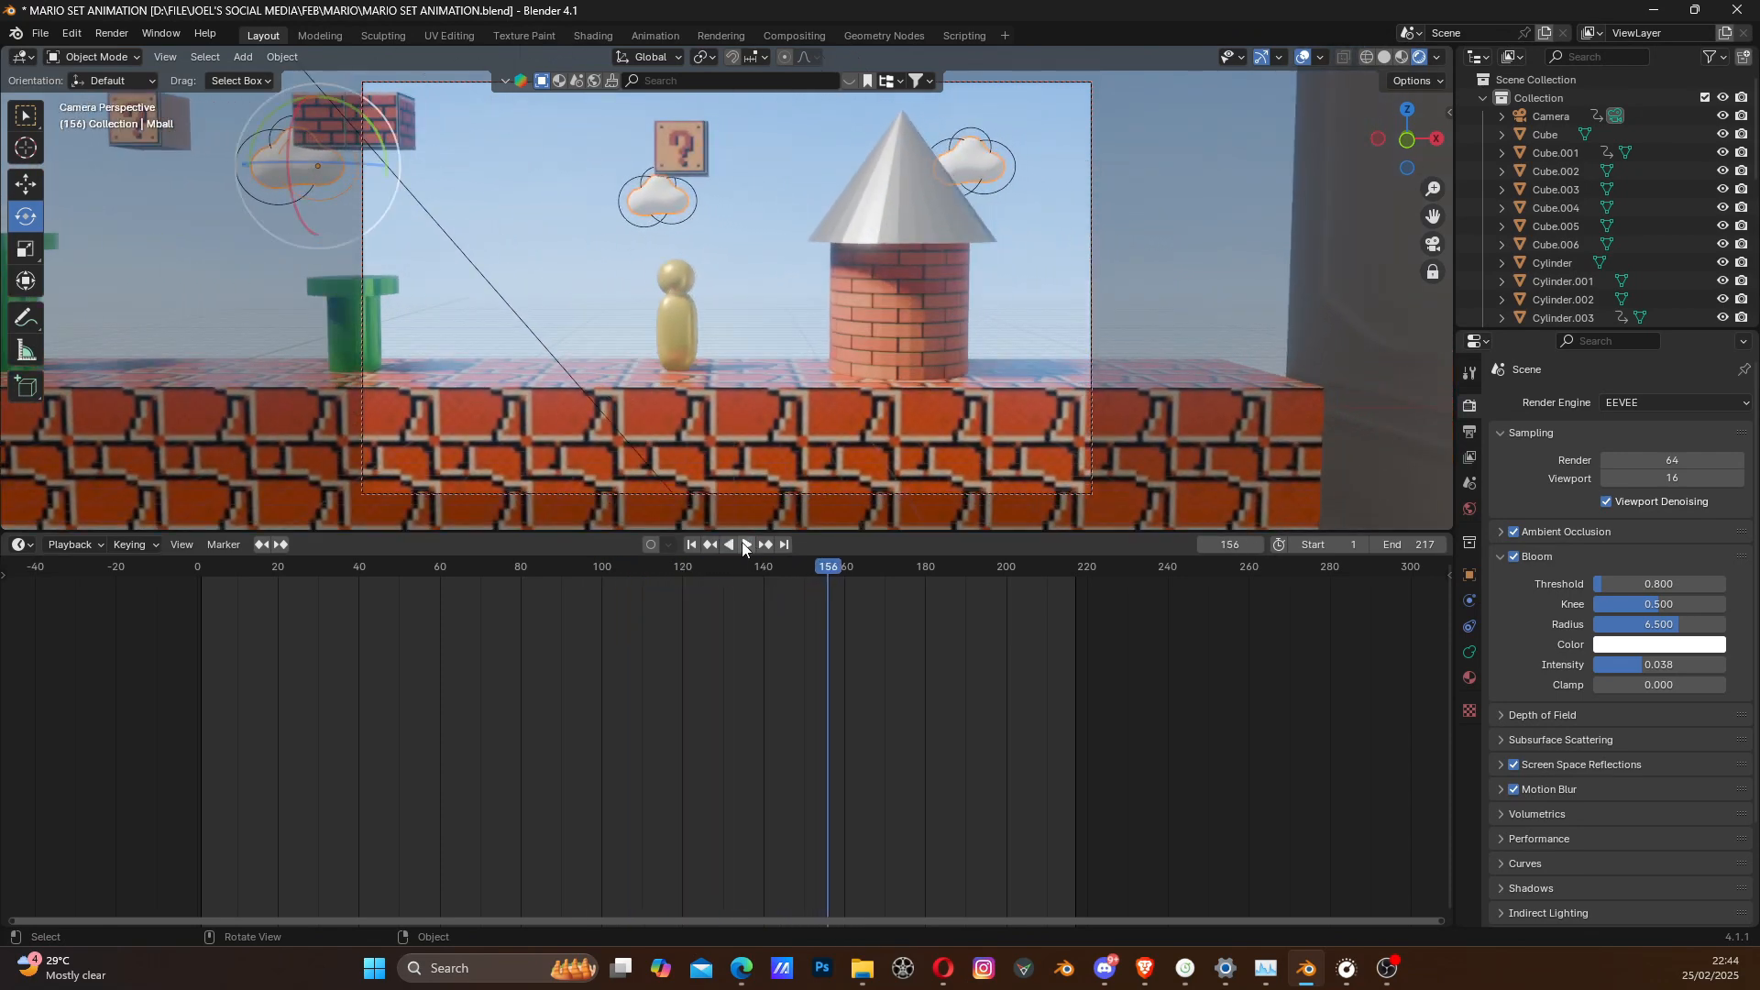
{"action": "left_click", "coordinate": [691, 545]}
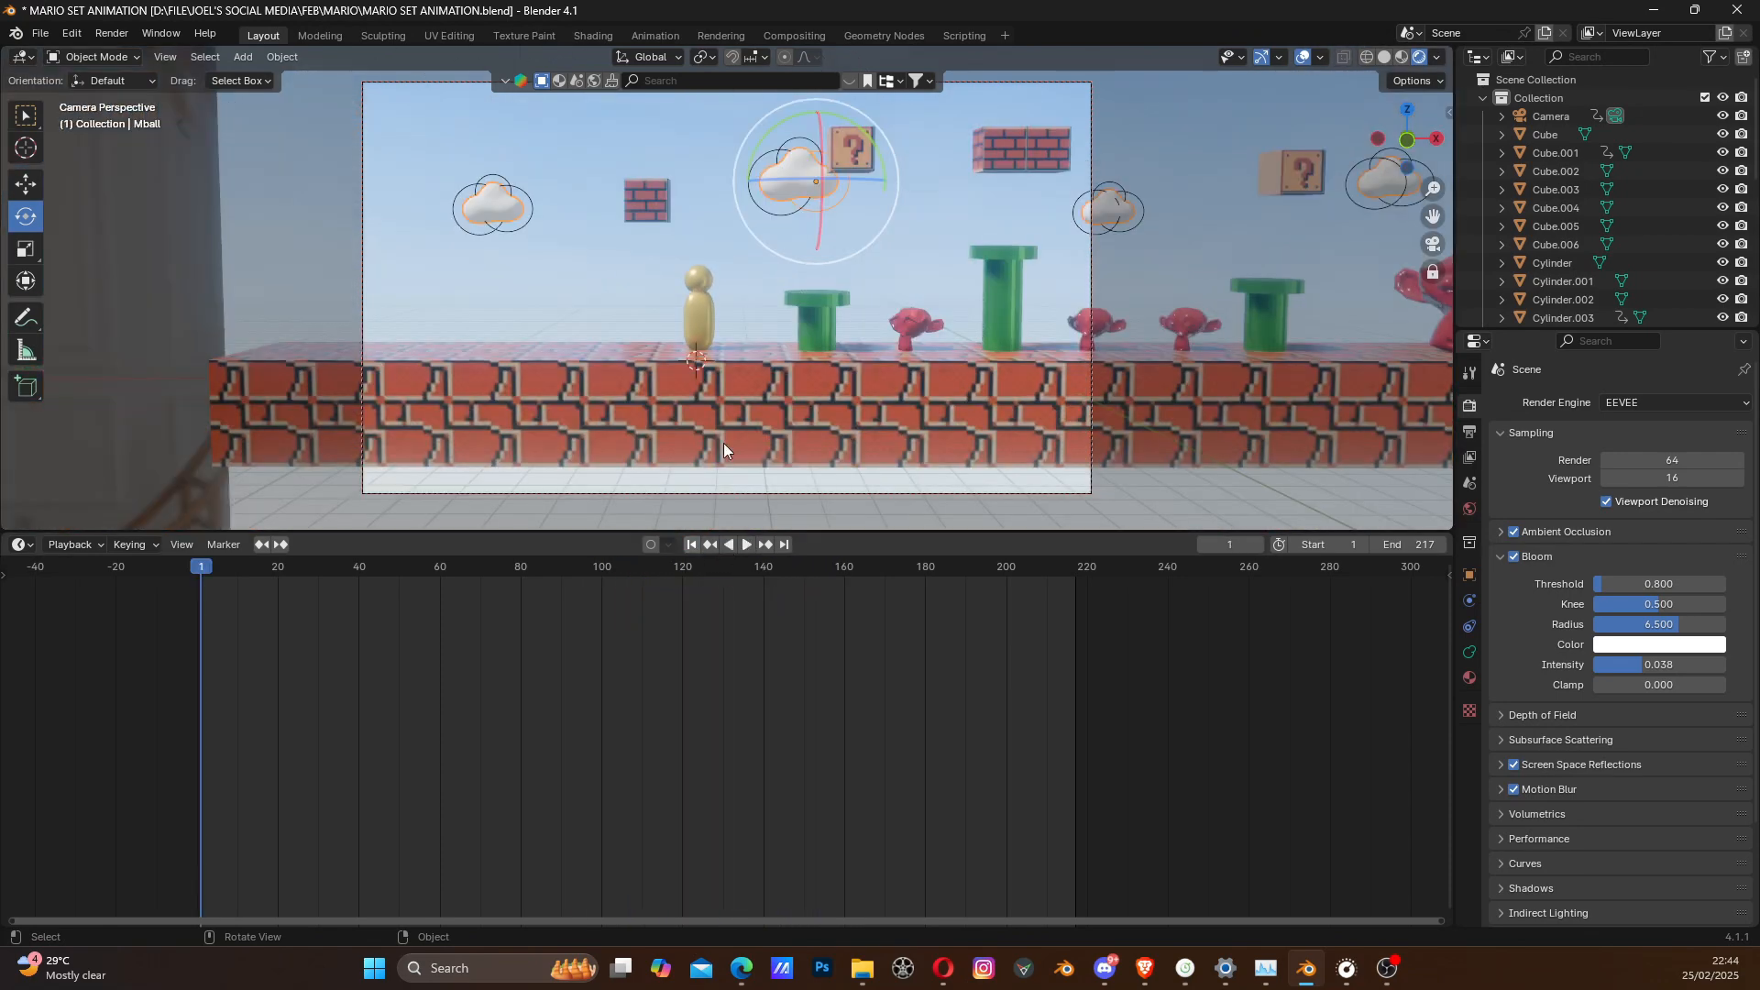
- Examine the lit set outside the camera view, from the gold character to the pipes and red enemies, then restore the camera view
{"action": "left_click", "coordinate": [1432, 242]}
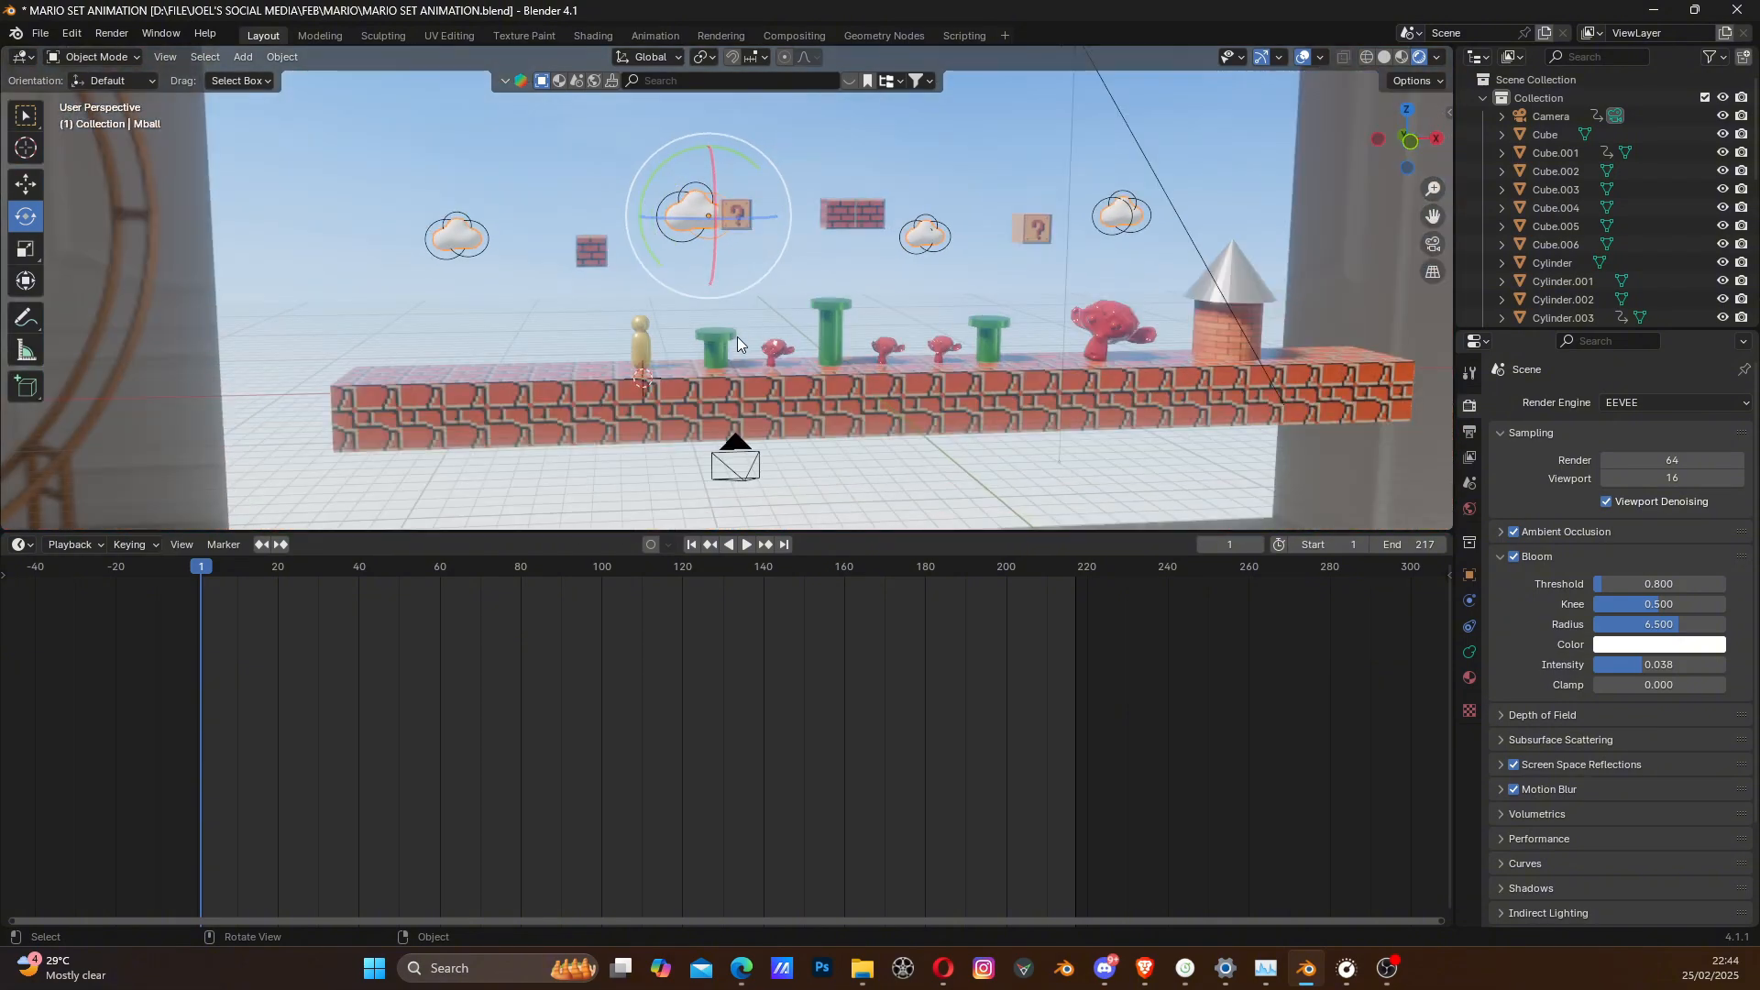
{"action": "middle_click_drag", "start_coordinate": [737, 337], "coordinate": [1194, 286]}
{"action": "middle_click_drag", "start_coordinate": [1323, 405], "coordinate": [1208, 377]}
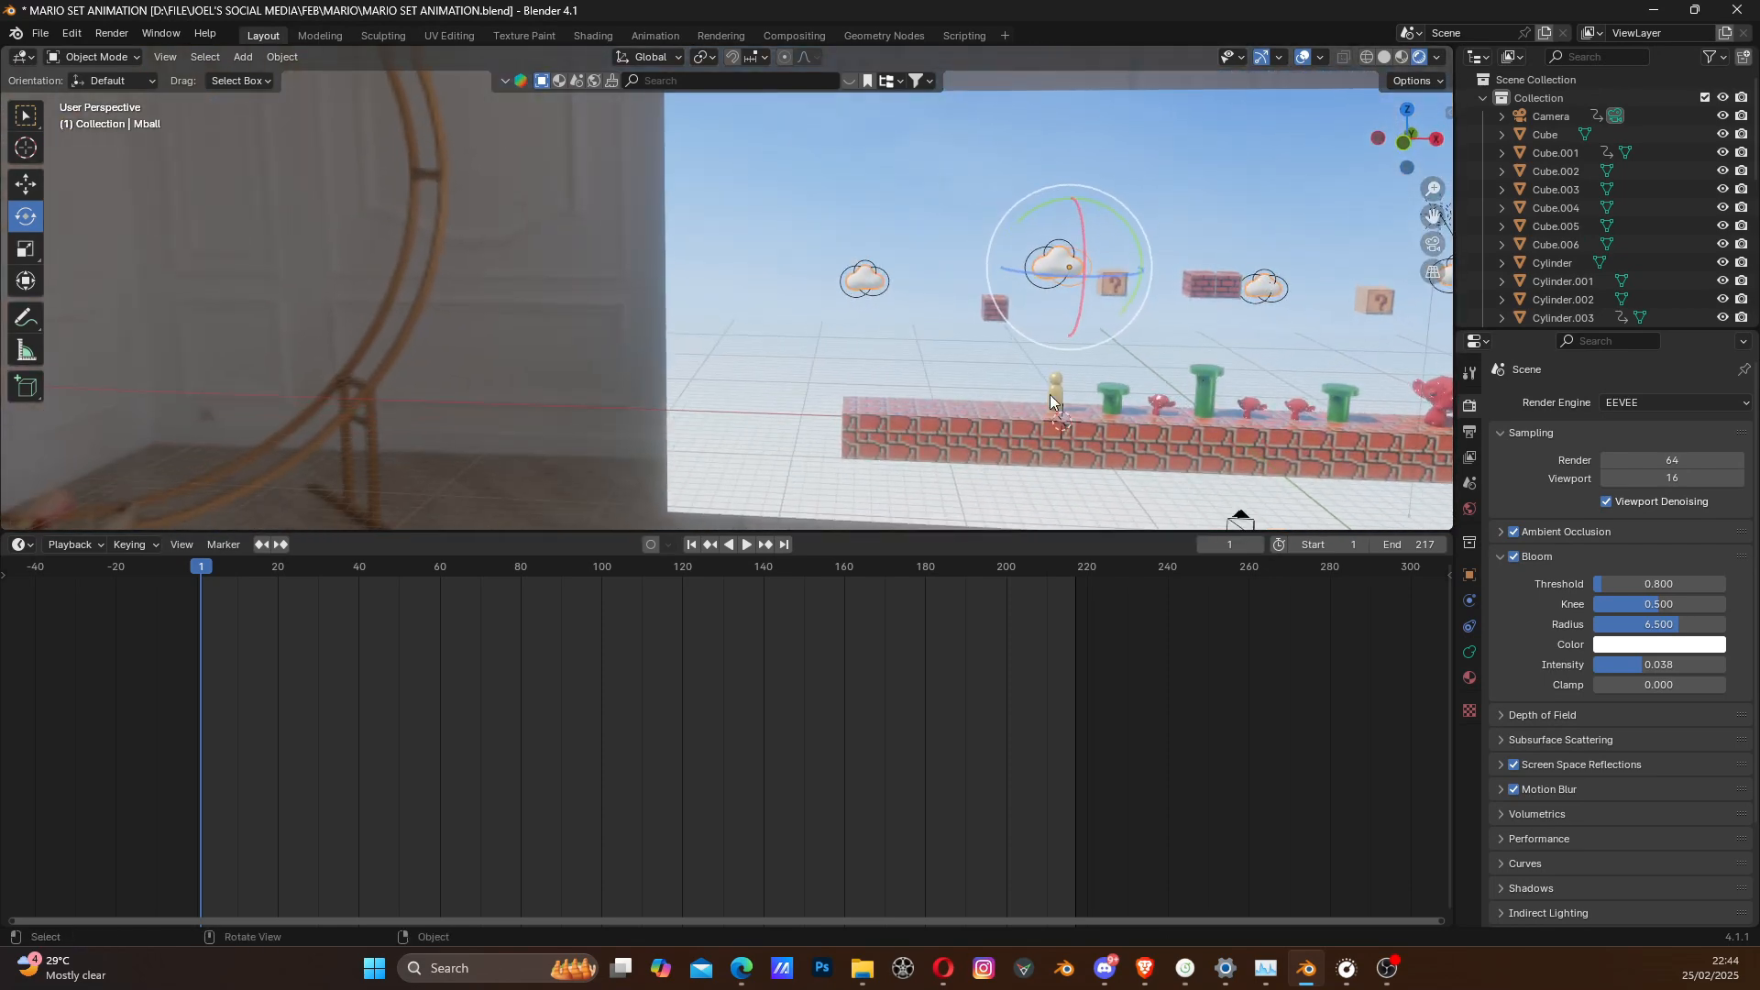
{"action": "middle_click_drag", "start_coordinate": [1097, 403], "coordinate": [1004, 398]}
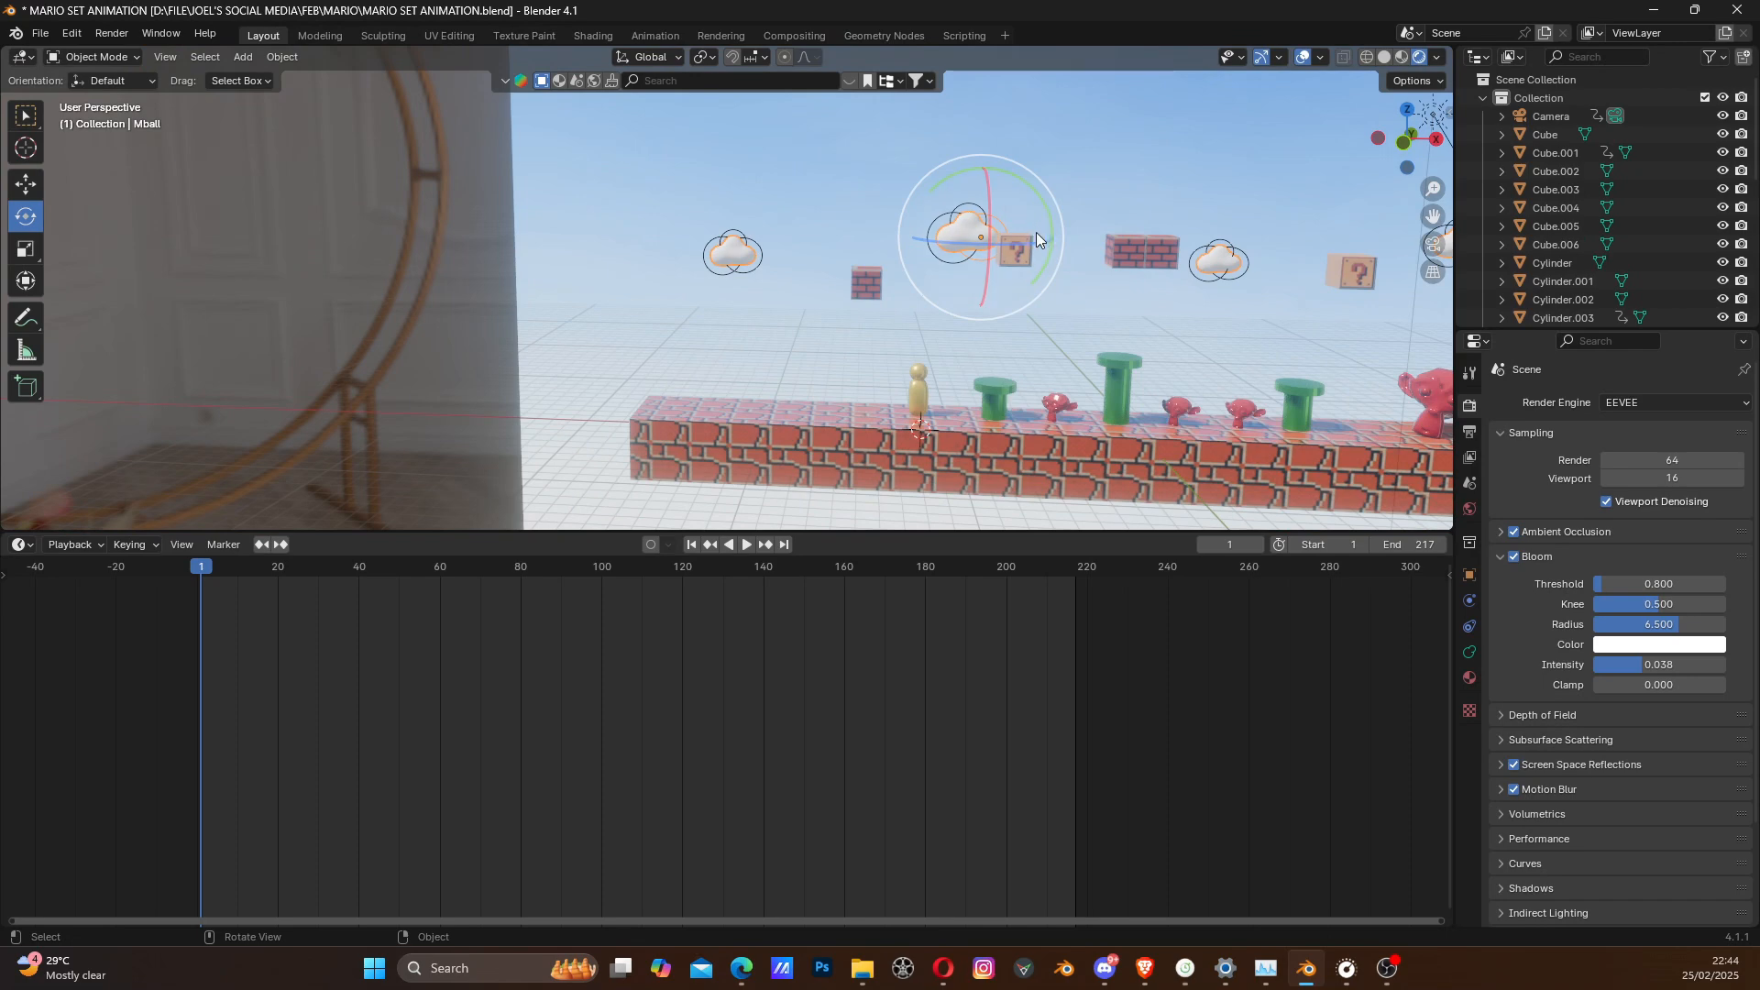
{"action": "middle_click_drag", "start_coordinate": [1210, 326], "coordinate": [1052, 326]}
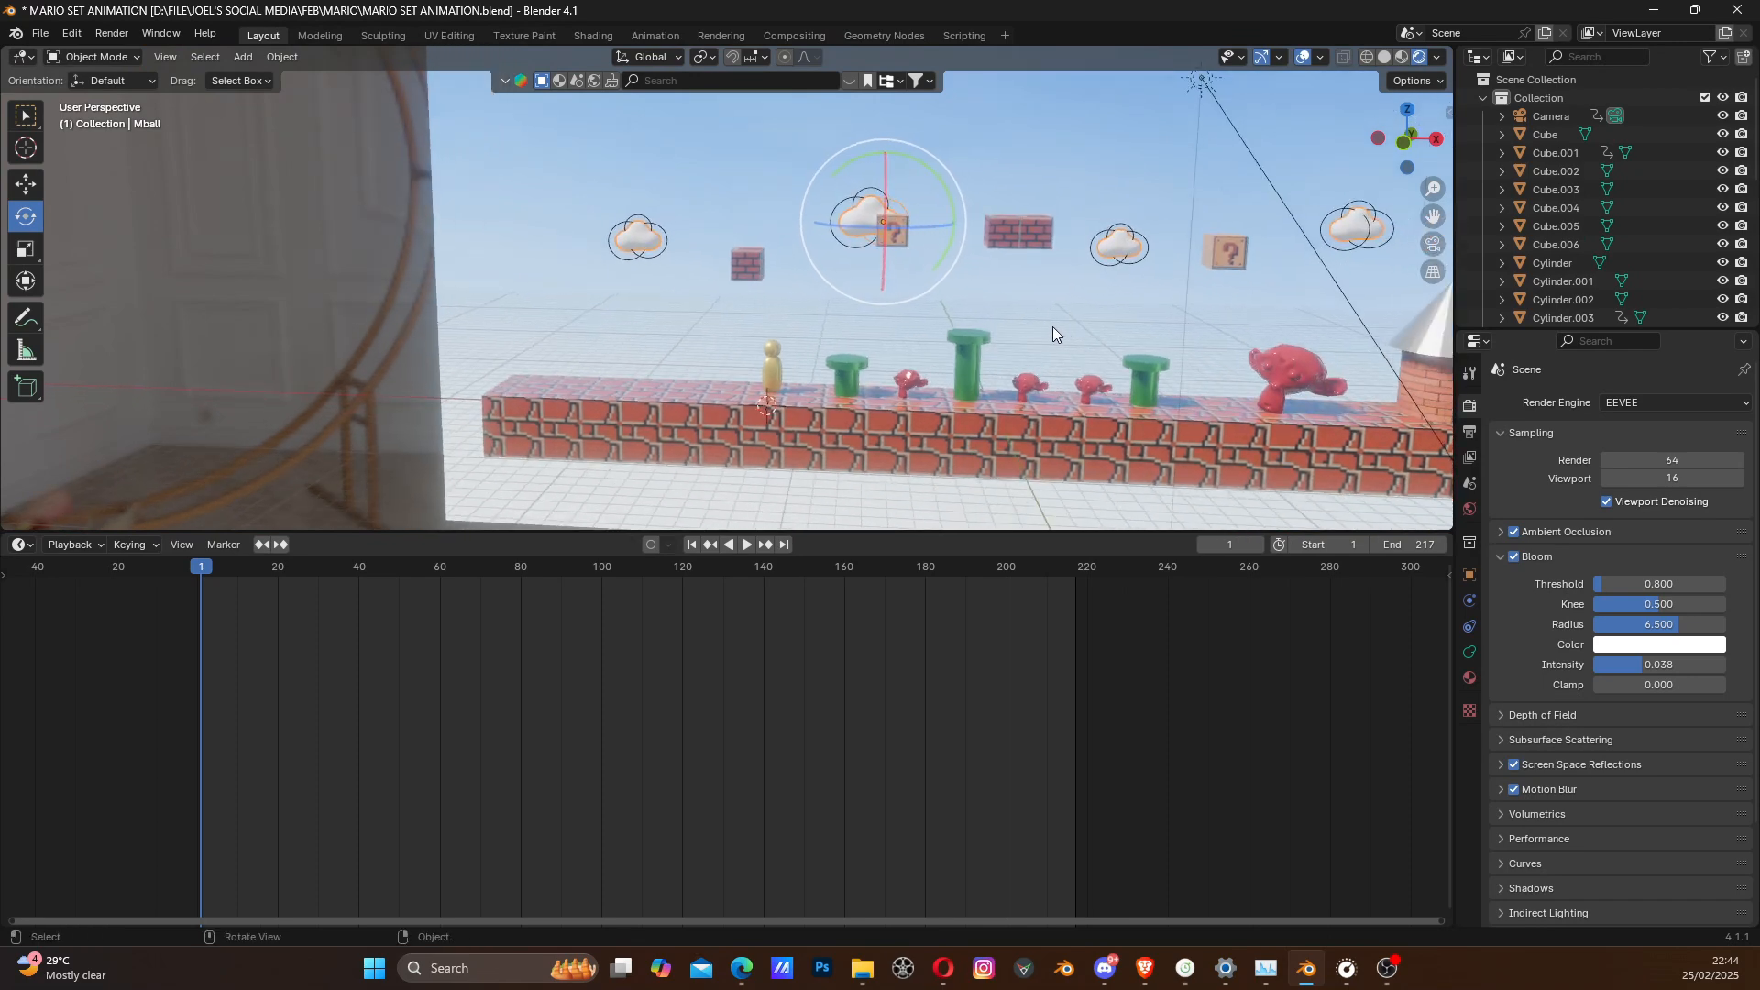
{"action": "middle_click_drag", "start_coordinate": [1092, 423], "coordinate": [953, 401]}
{"action": "scroll", "coordinate": [945, 404], "scroll_direction": "up", "scroll_amount": 5}
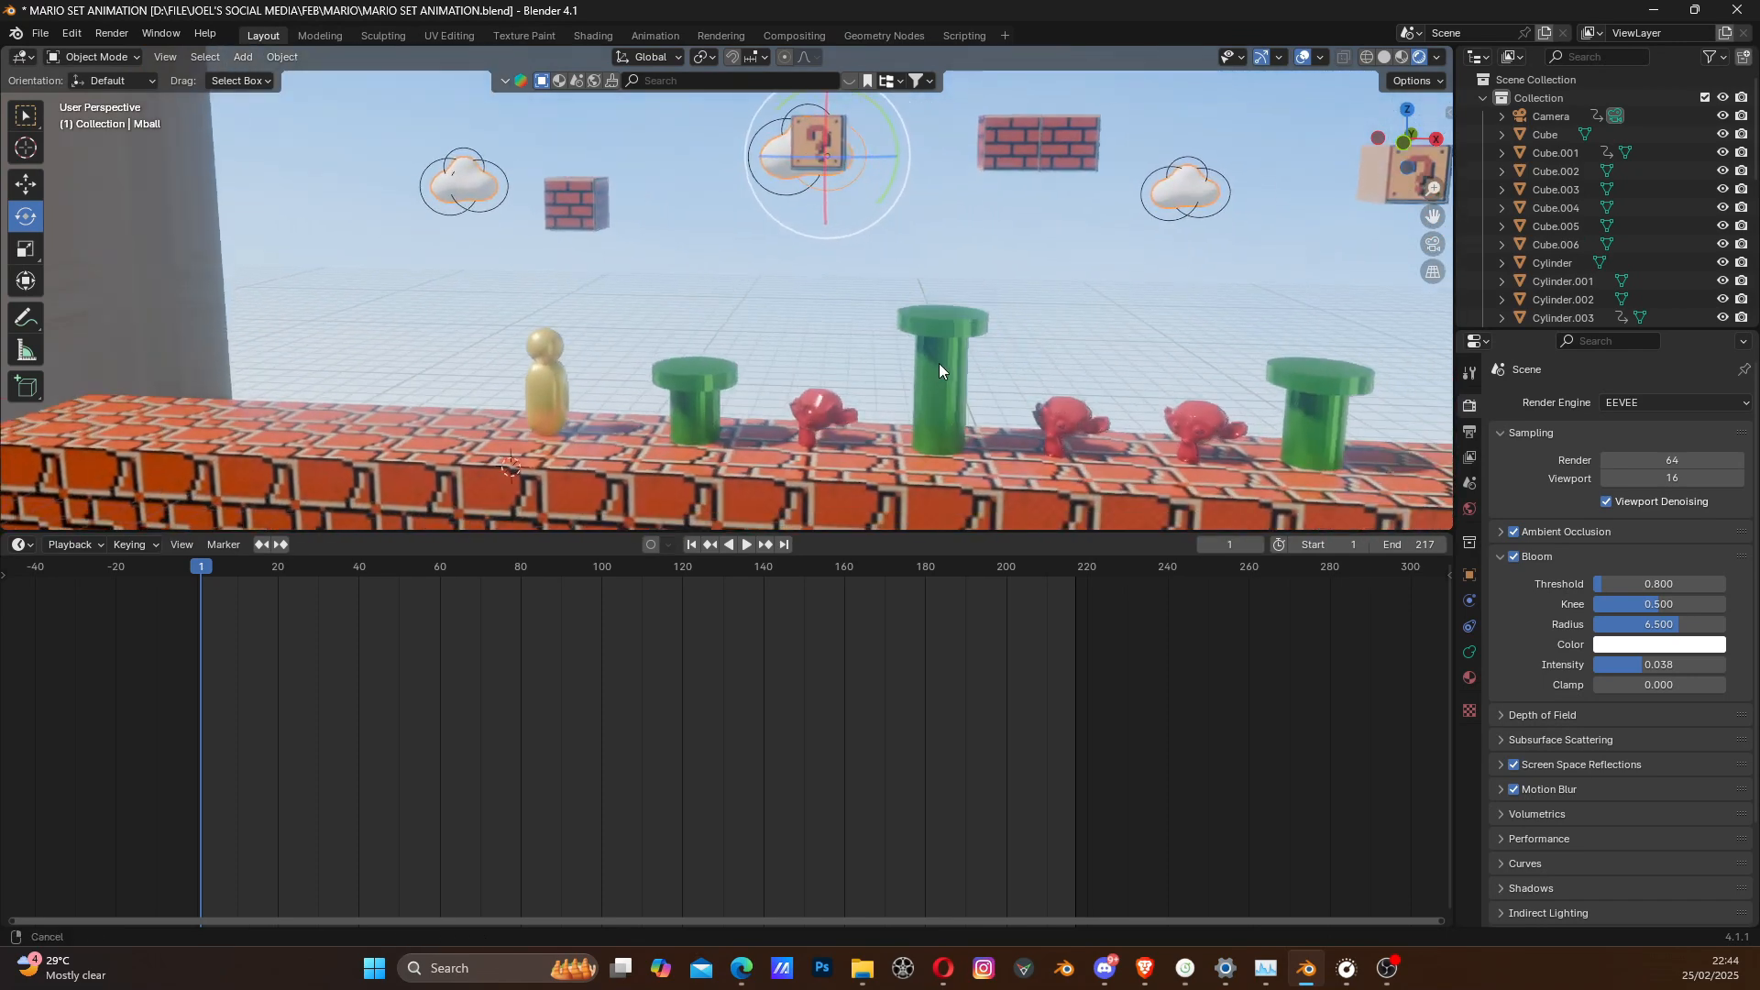
{"action": "left_click", "coordinate": [1434, 244]}
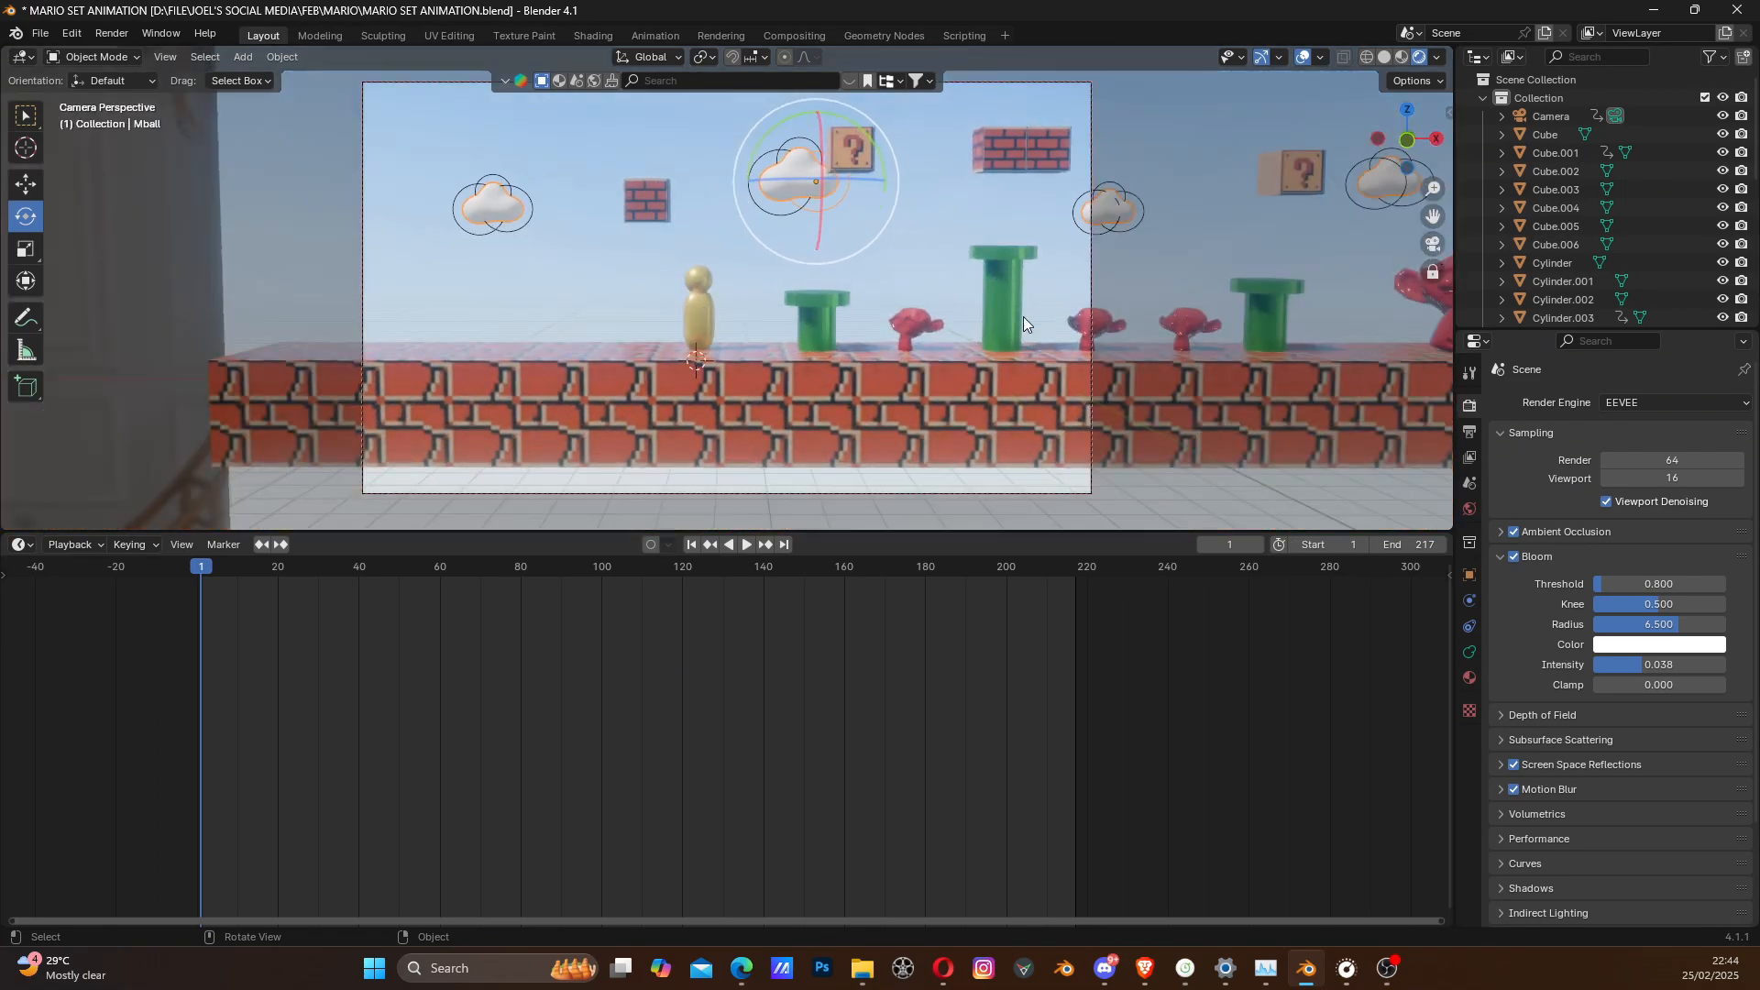
- Play the animation through the camera past the tower ending, stop it, and go back to frame 1
{"action": "key", "text": "space"}
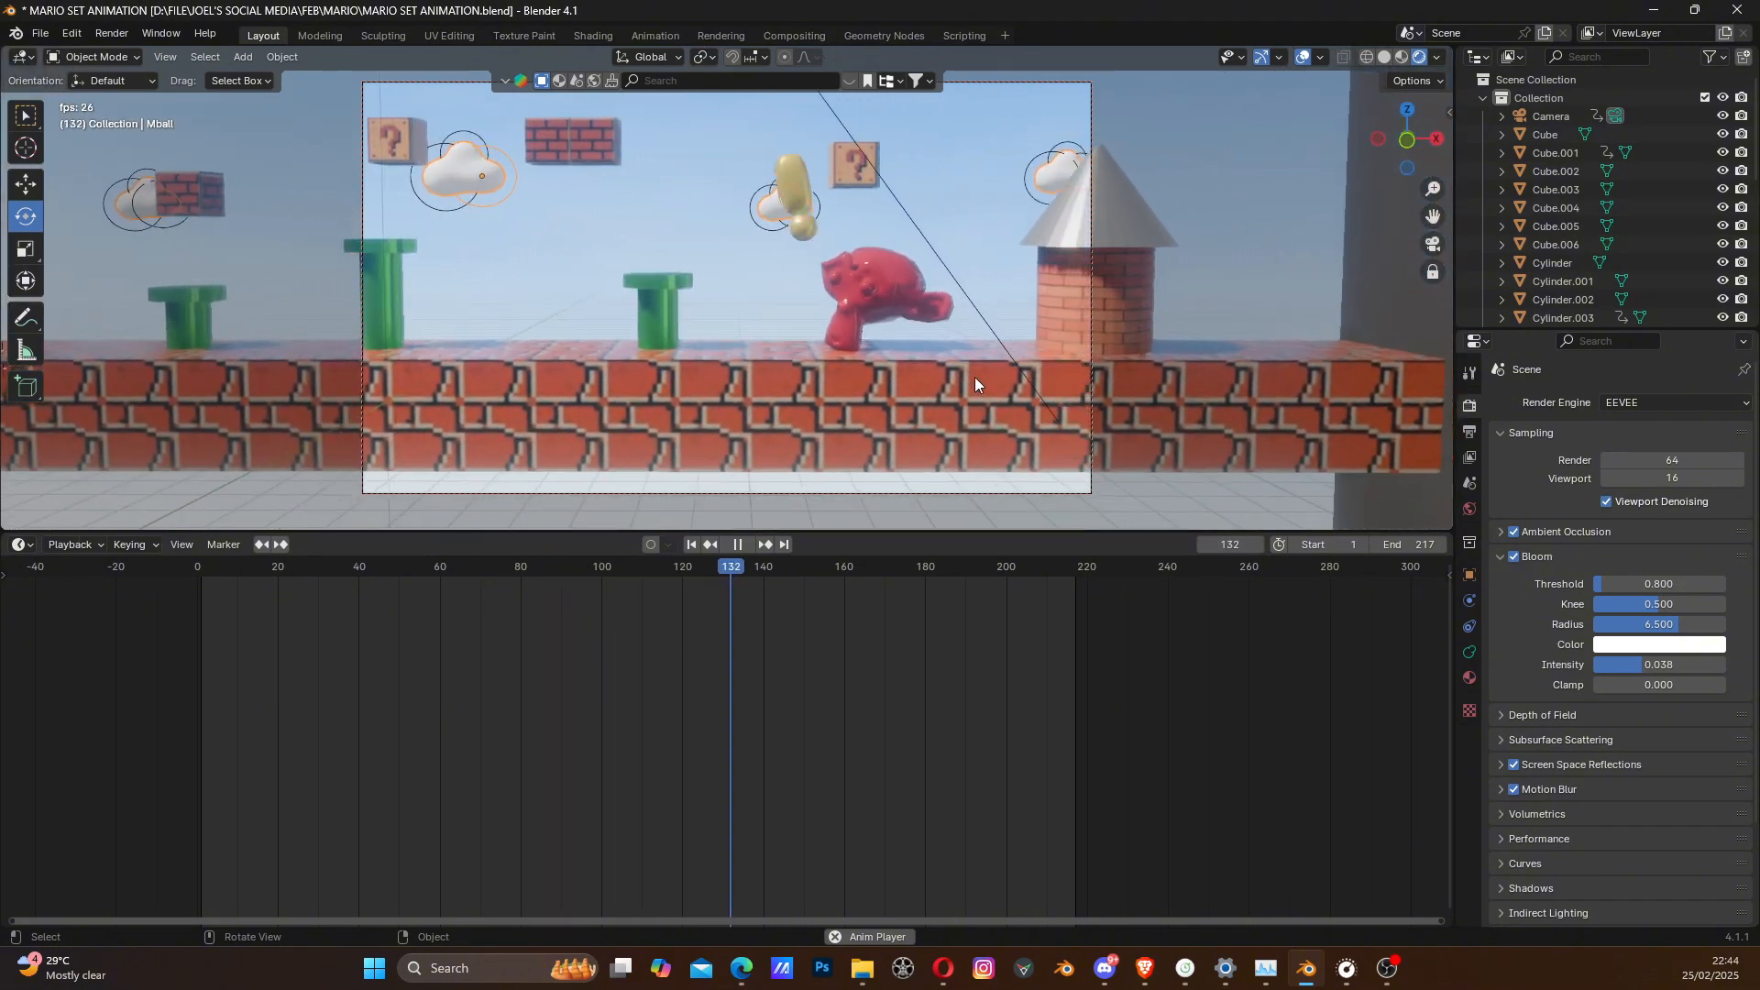
{"action": "key", "text": "space"}
{"action": "key", "text": "space"}
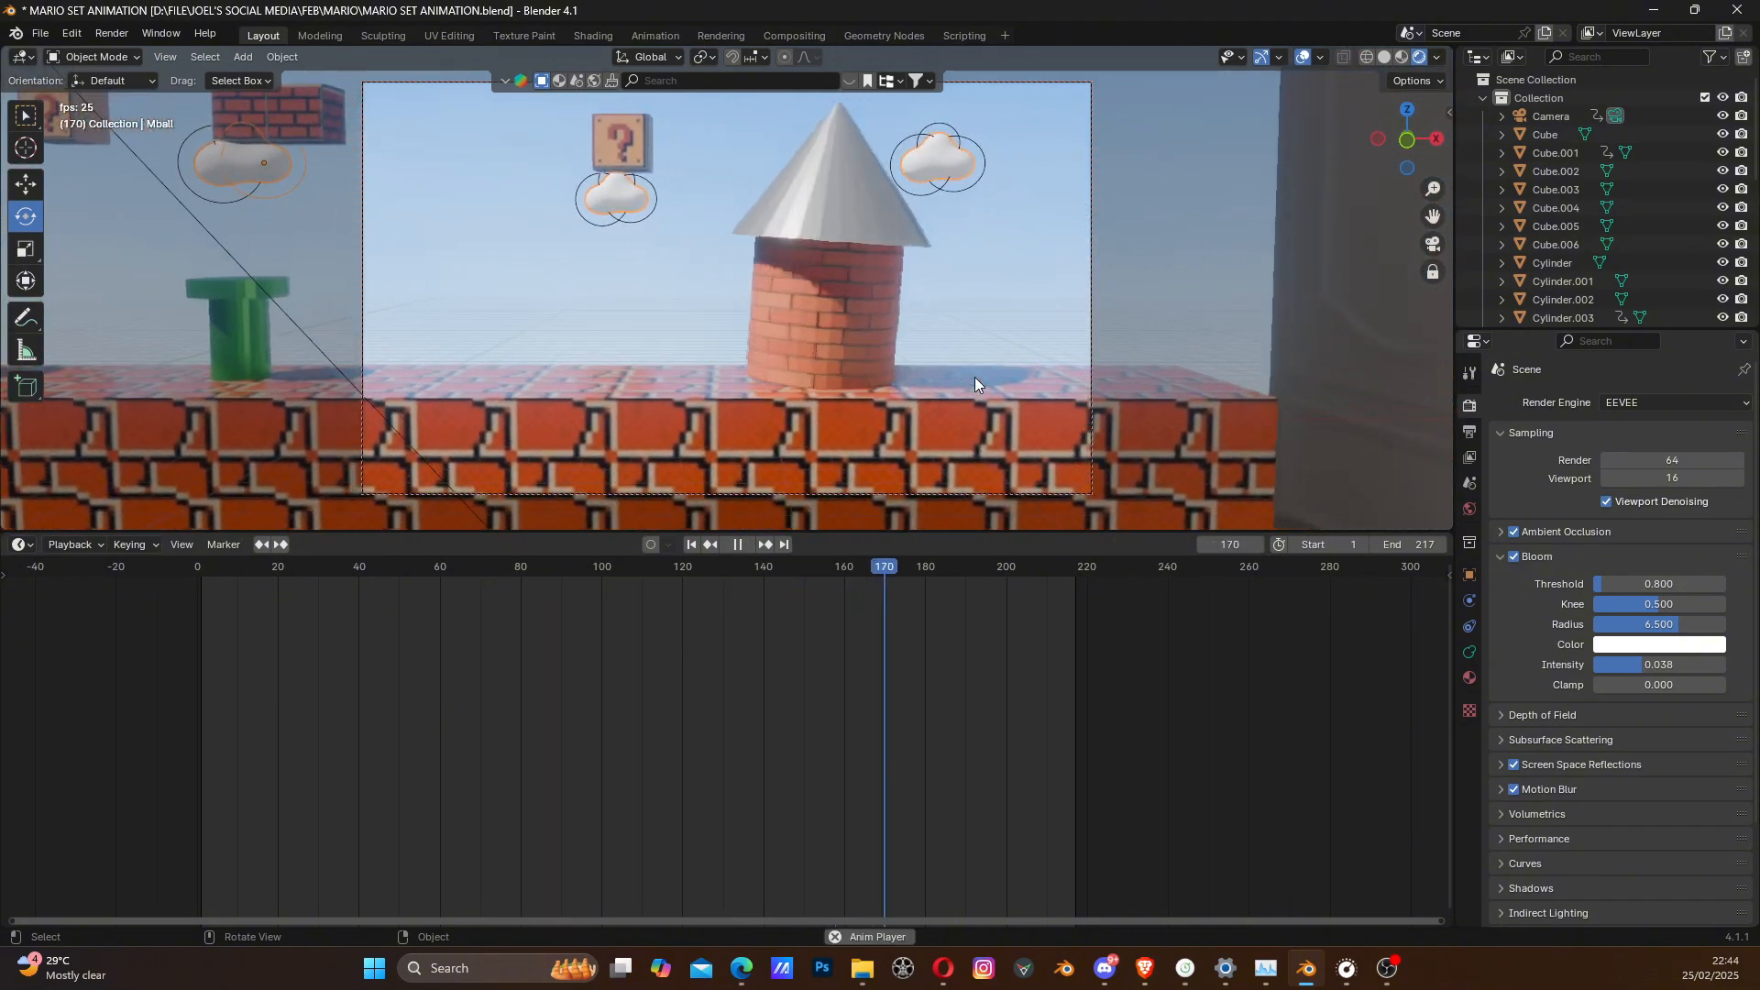
{"action": "key", "text": "space"}
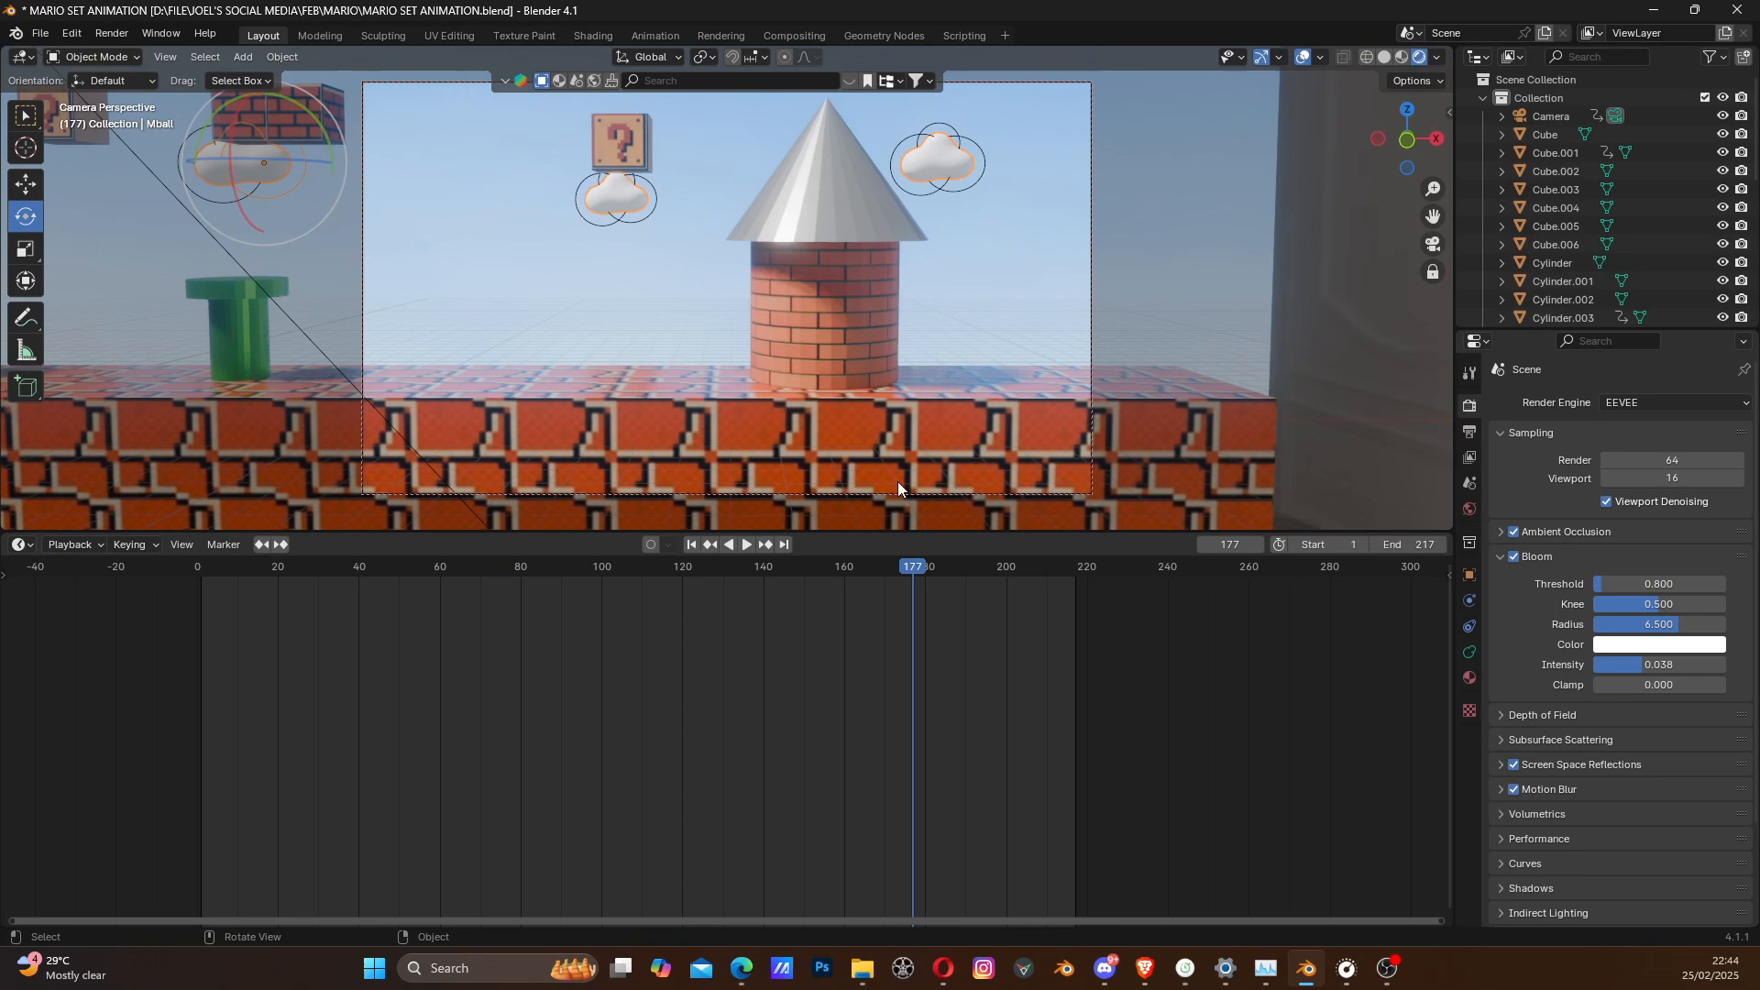
{"action": "left_click", "coordinate": [692, 545]}
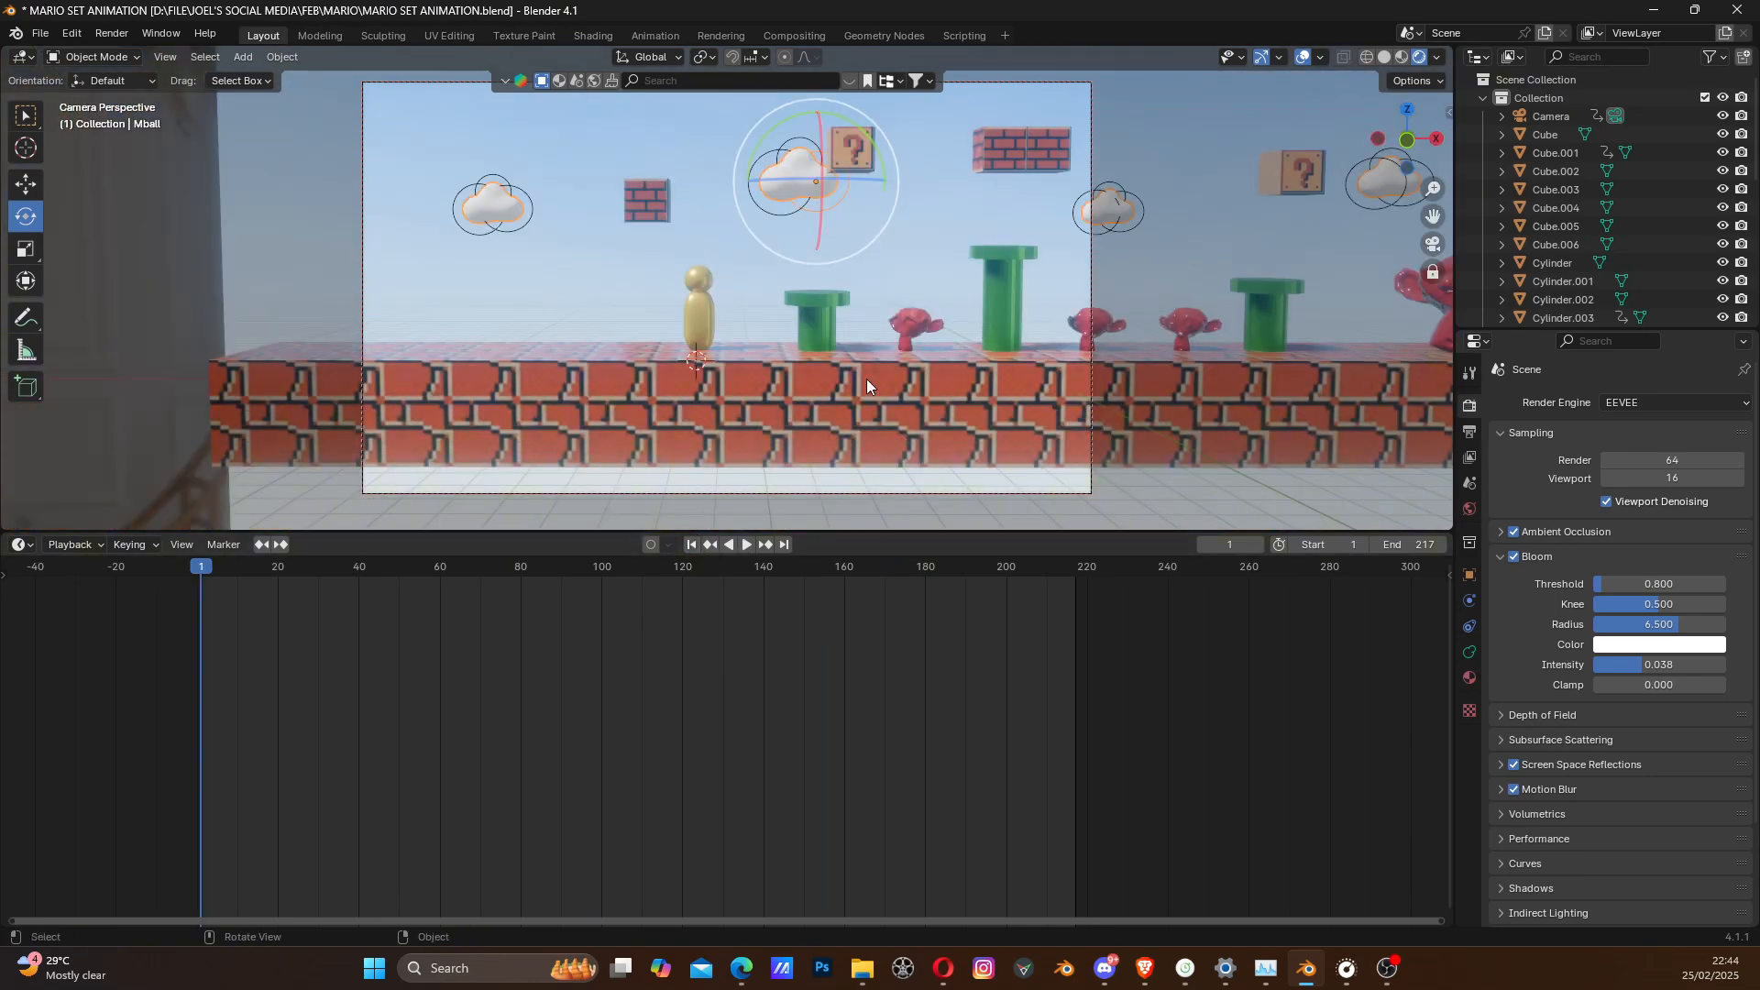
- Set the render output path to the MARIO project folder with the file name GAME ANIME
{"action": "left_click", "coordinate": [1470, 431]}
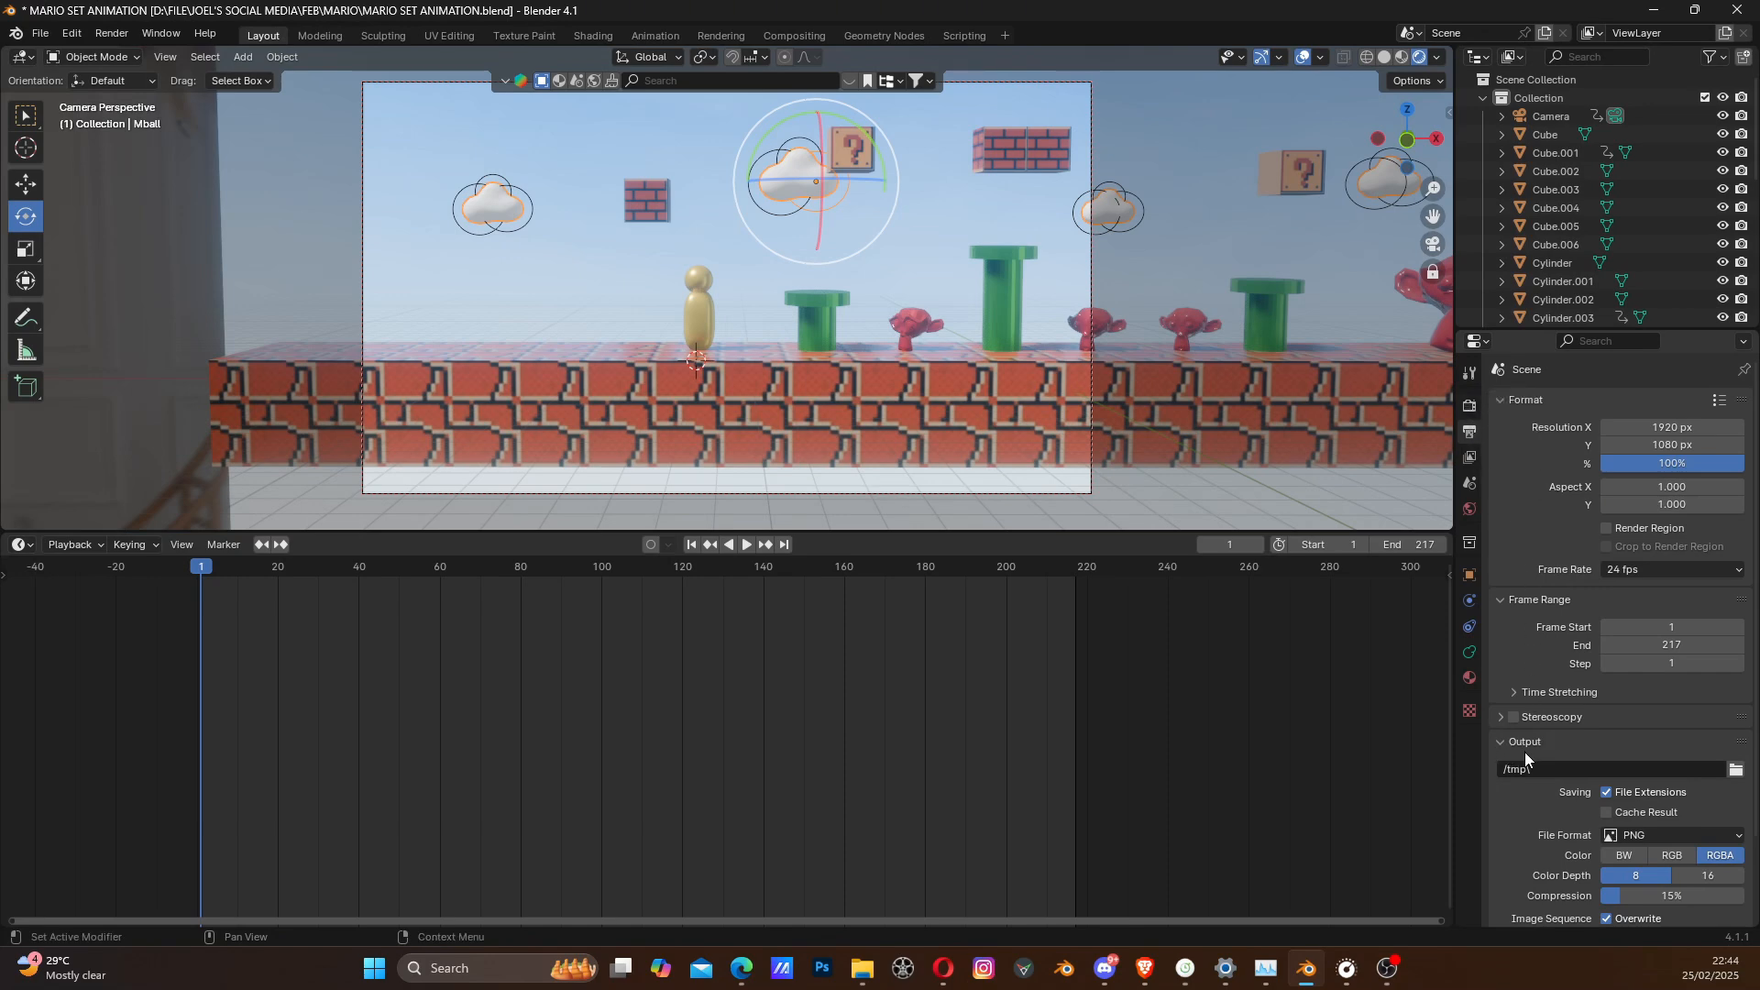
{"action": "left_click", "coordinate": [1735, 769]}
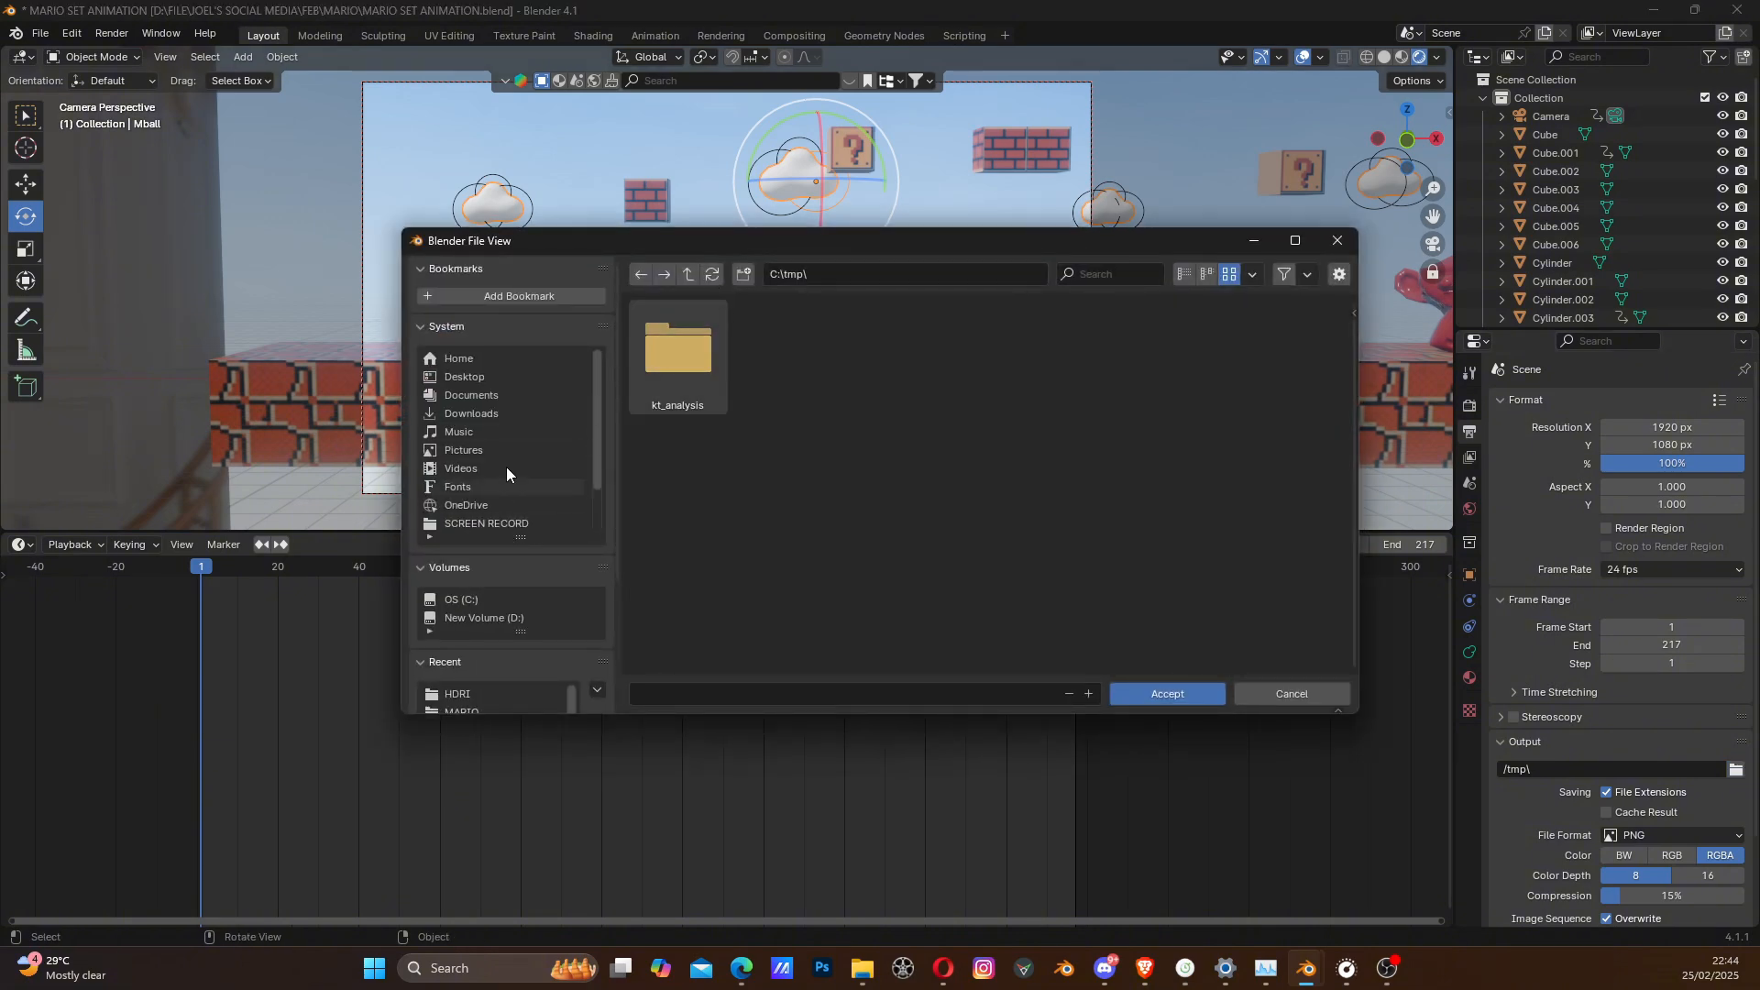
{"action": "scroll", "coordinate": [506, 471], "scroll_direction": "down", "scroll_amount": 3}
{"action": "left_click", "coordinate": [489, 520]}
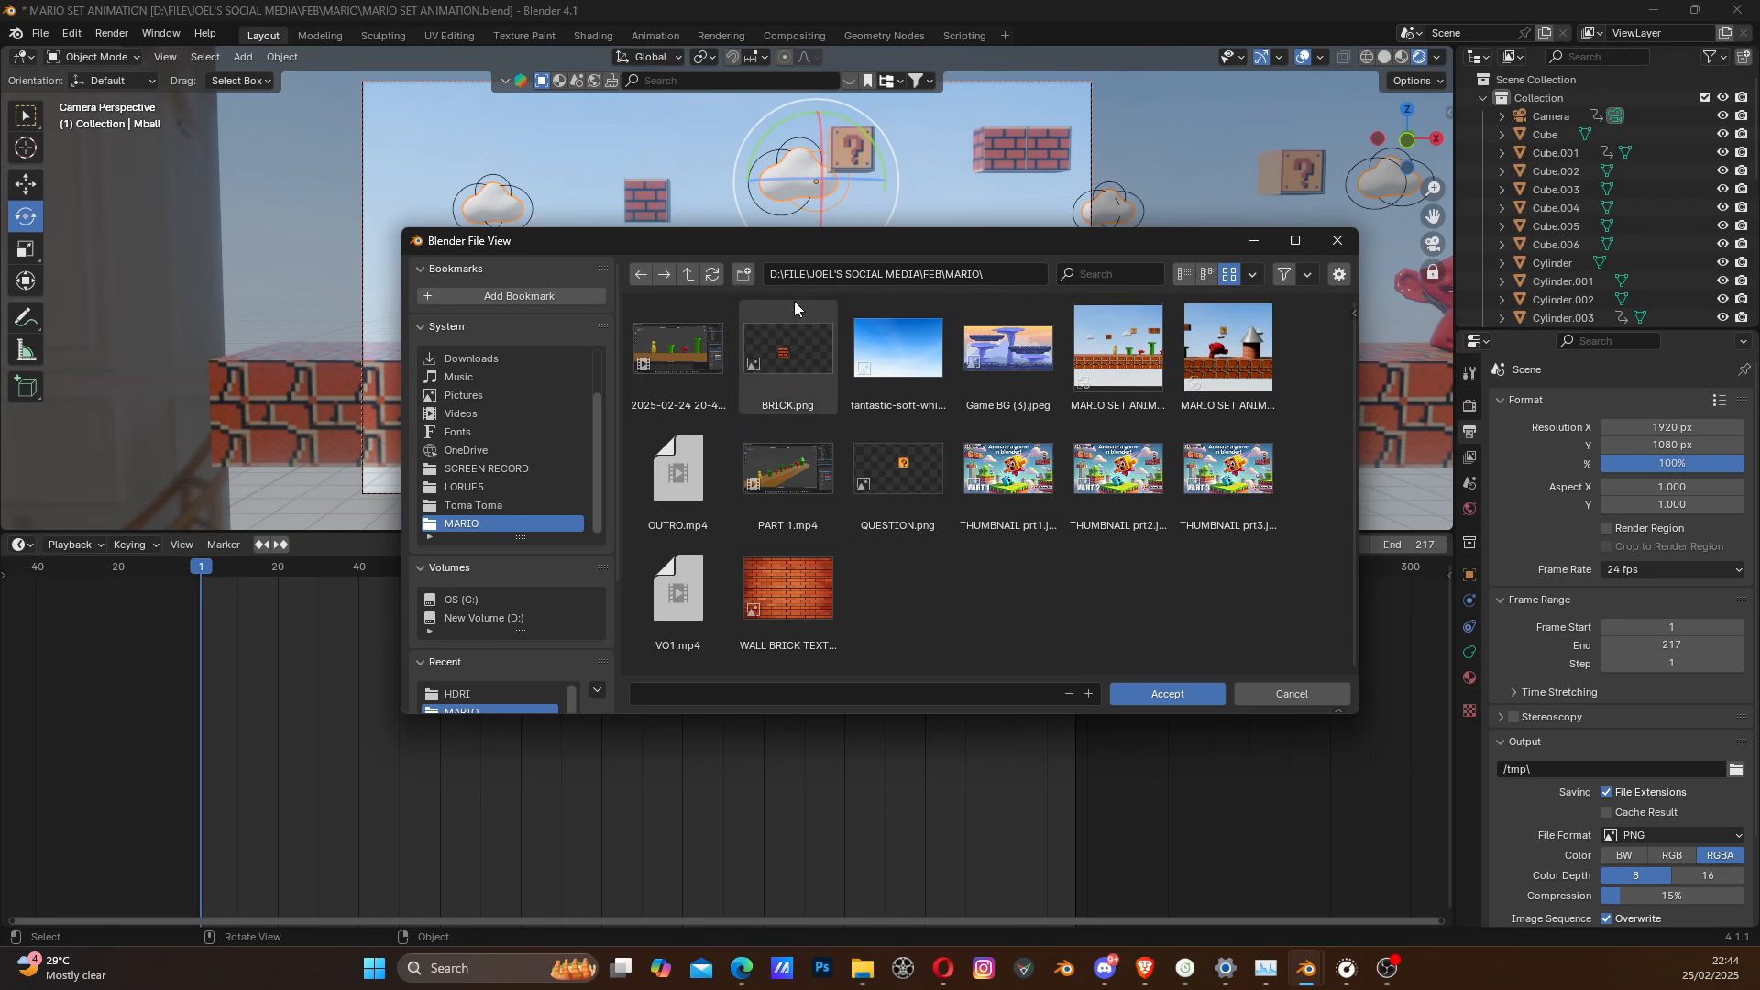
{"action": "left_click_drag", "start_coordinate": [821, 239], "coordinate": [761, 238]}
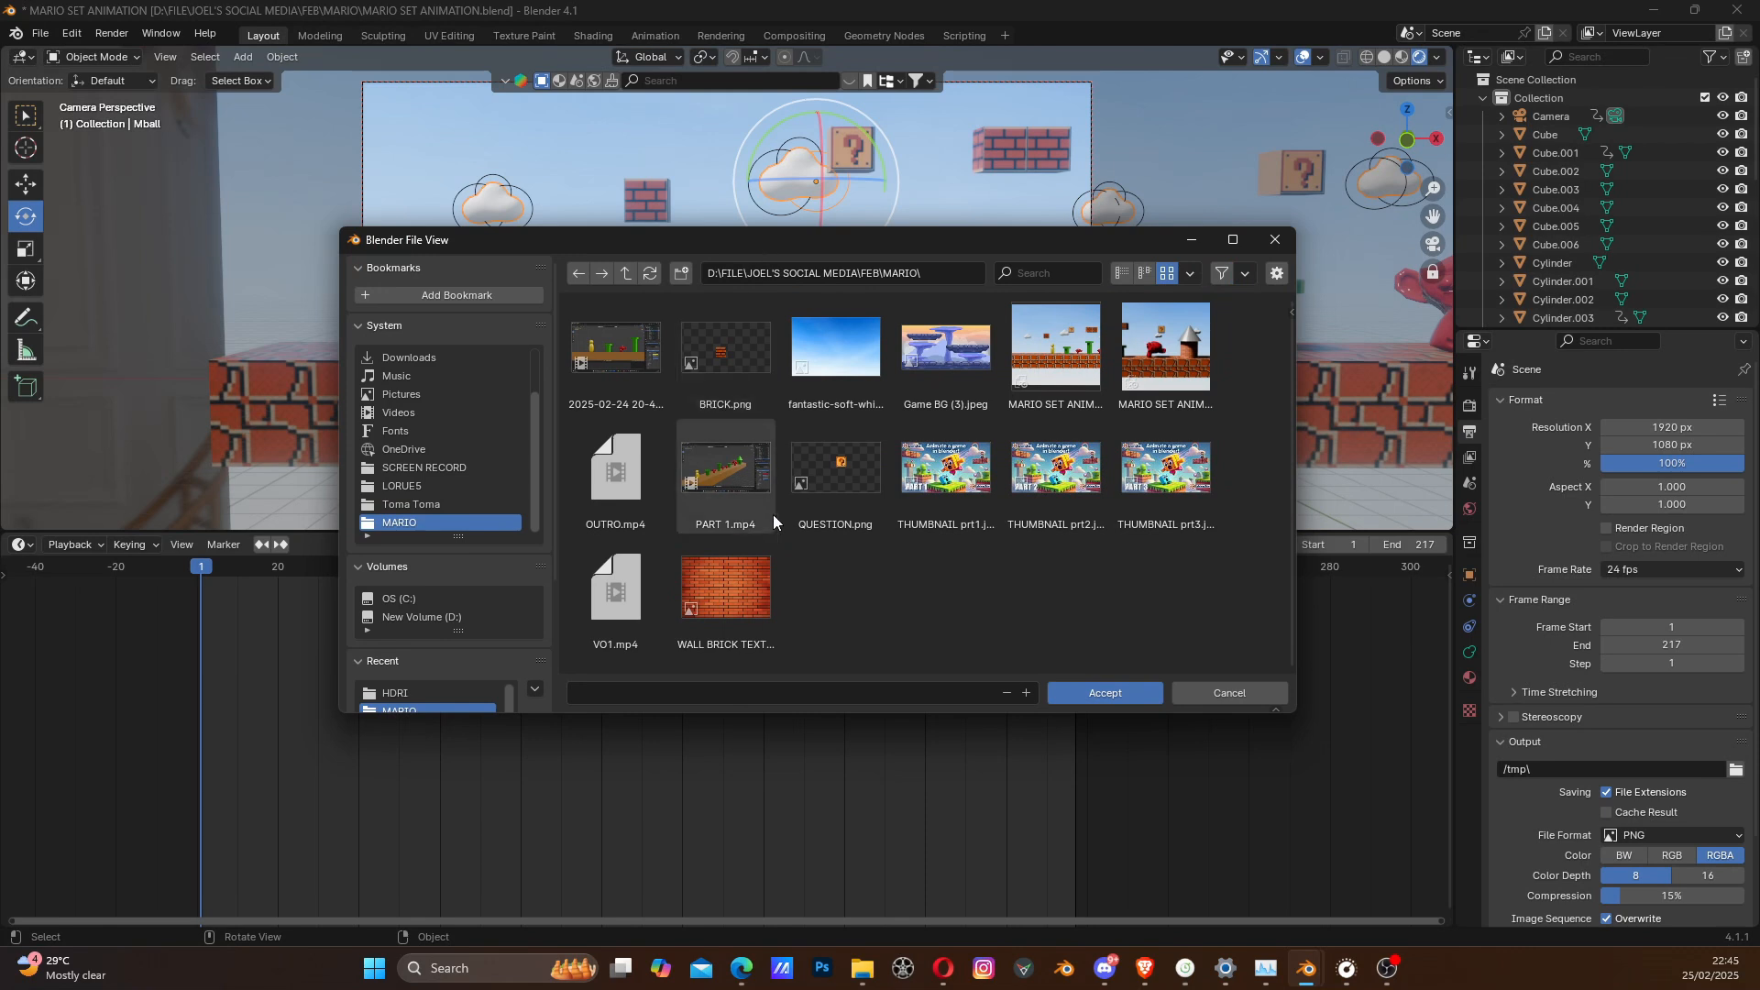
{"action": "left_click", "coordinate": [704, 700]}
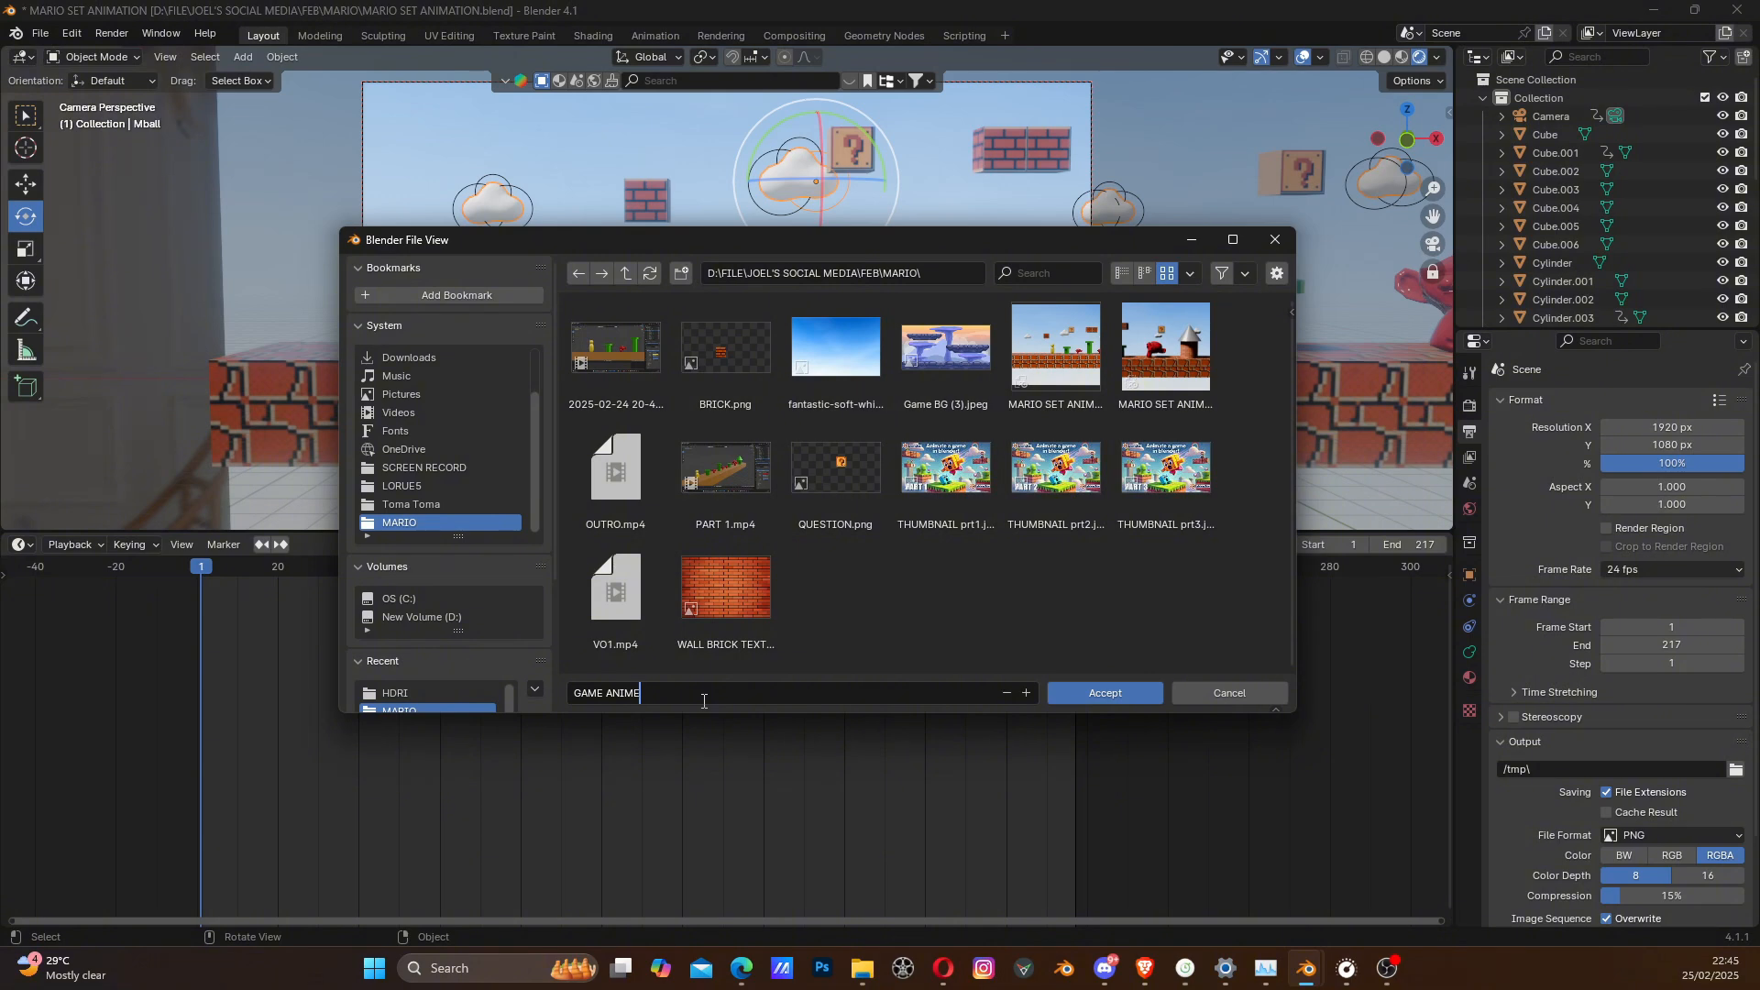
{"action": "left_click", "coordinate": [1103, 693]}
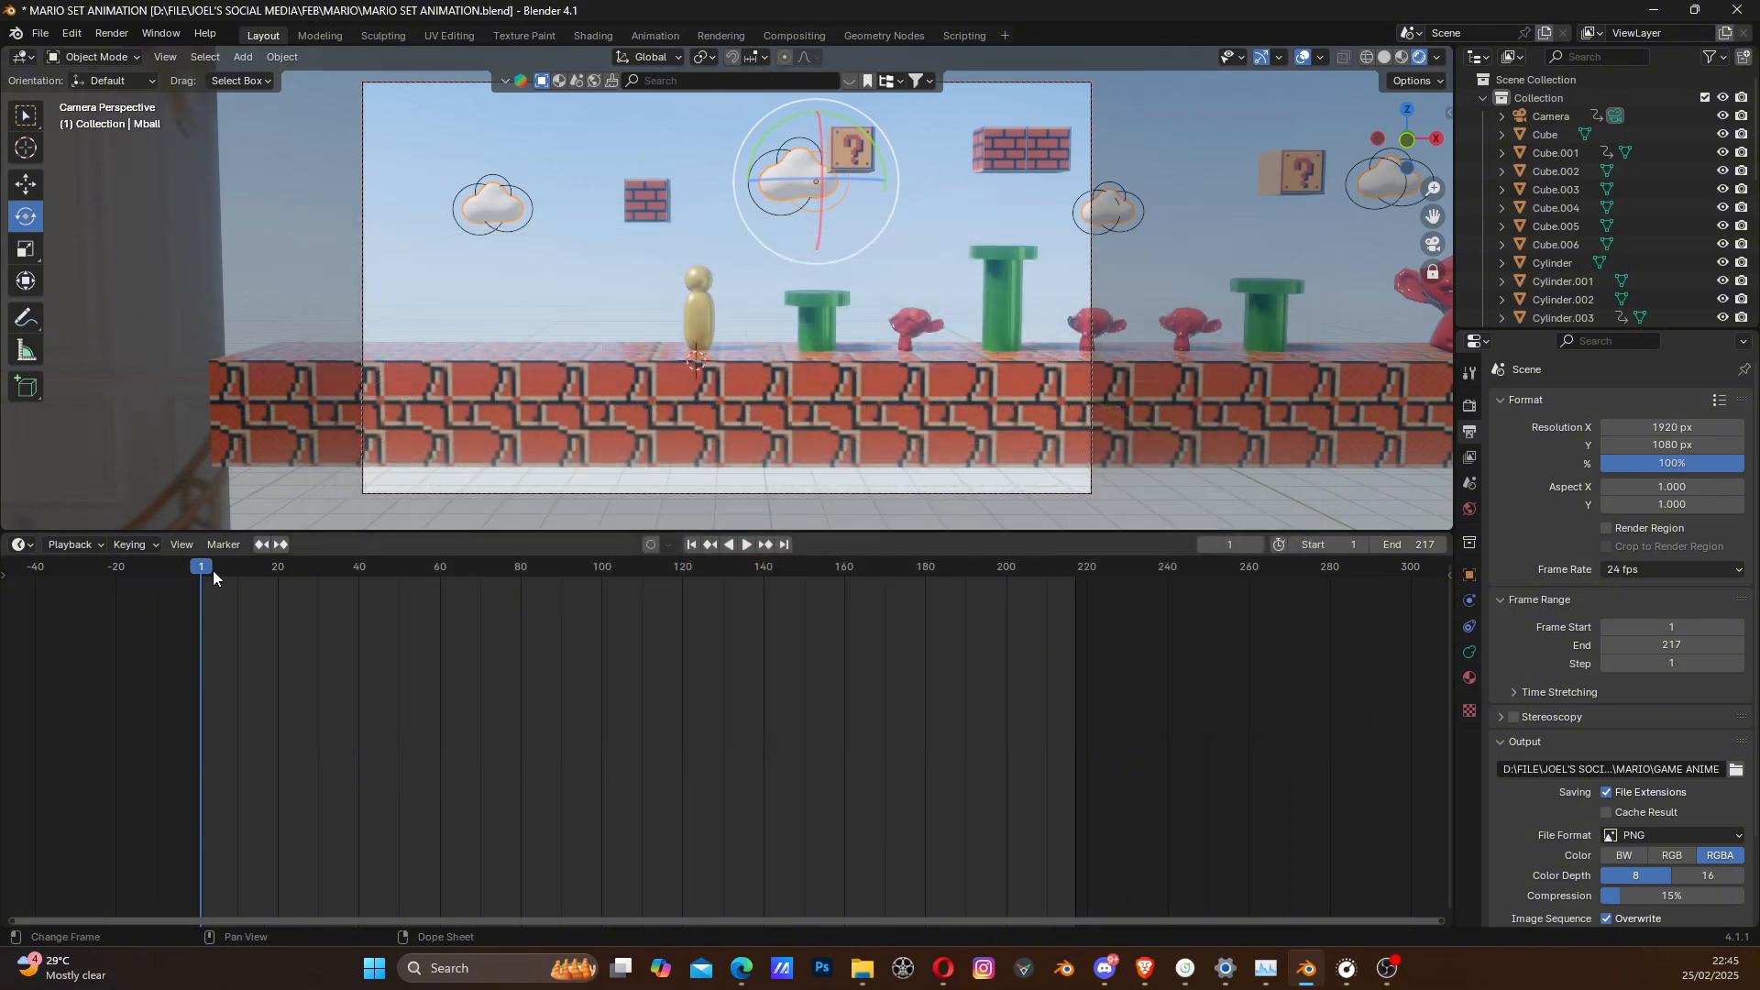
- Move the timeline to frame 132, render it as a still image, and inspect the whole rendered frame
{"action": "left_click_drag", "start_coordinate": [213, 569], "coordinate": [729, 626]}
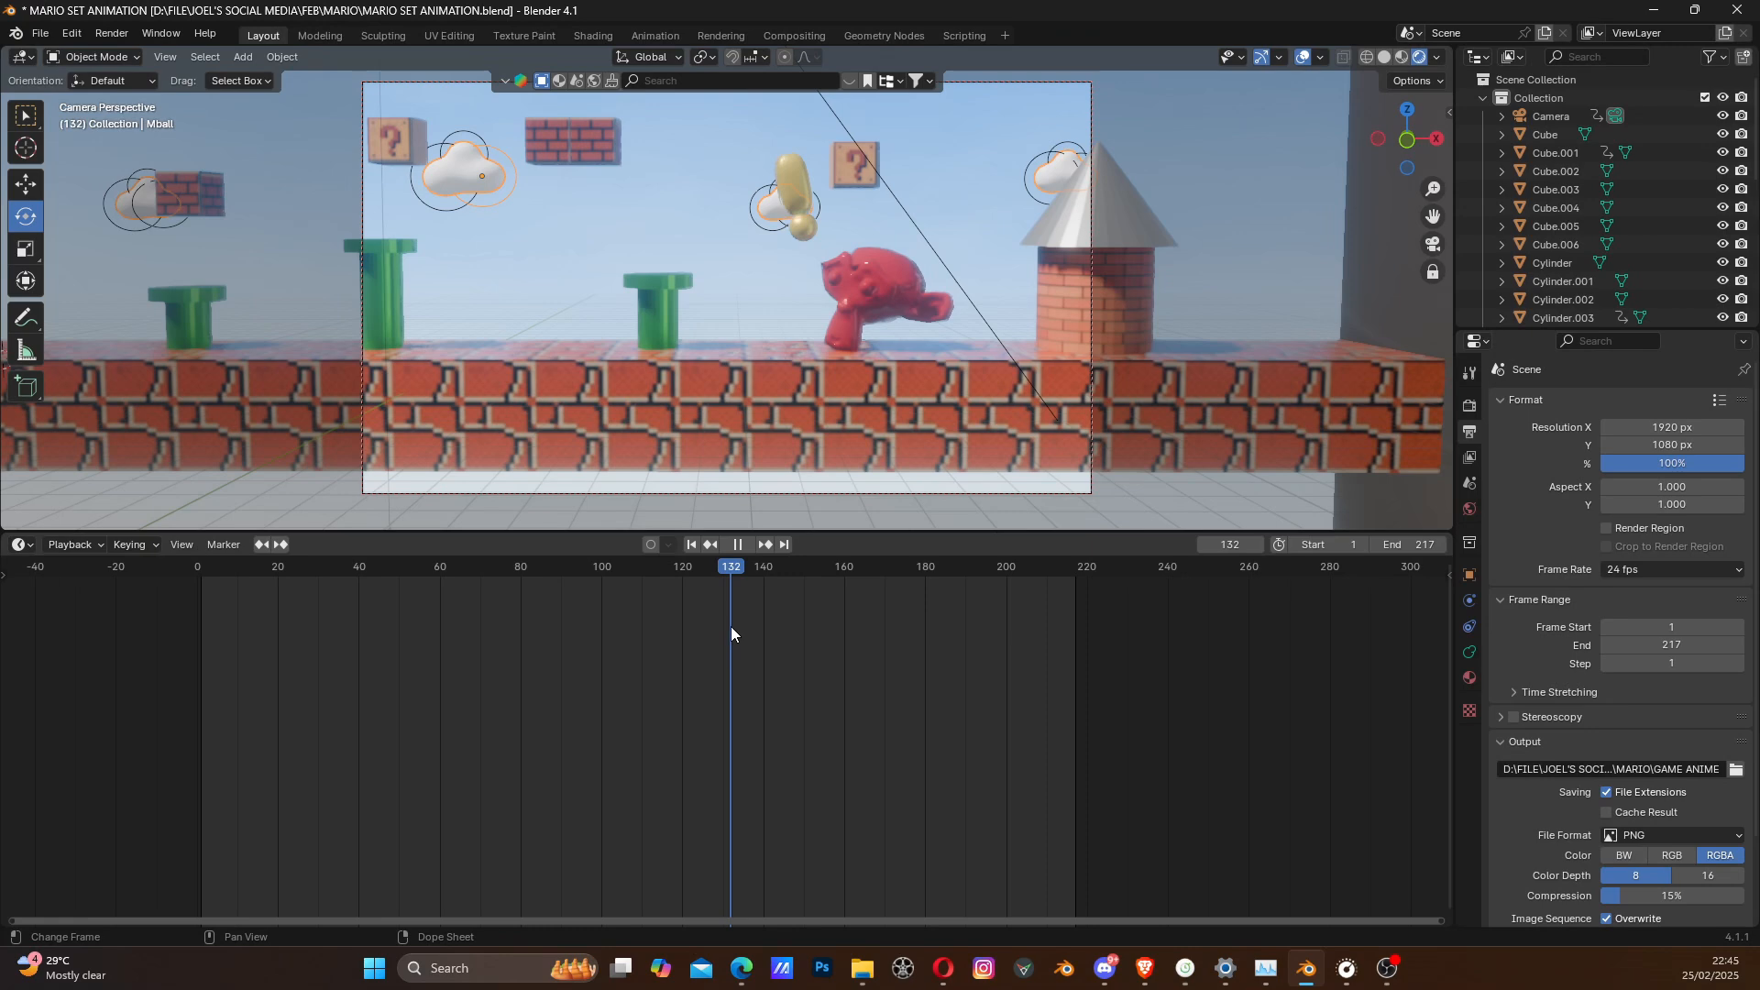
{"action": "key", "text": "space"}
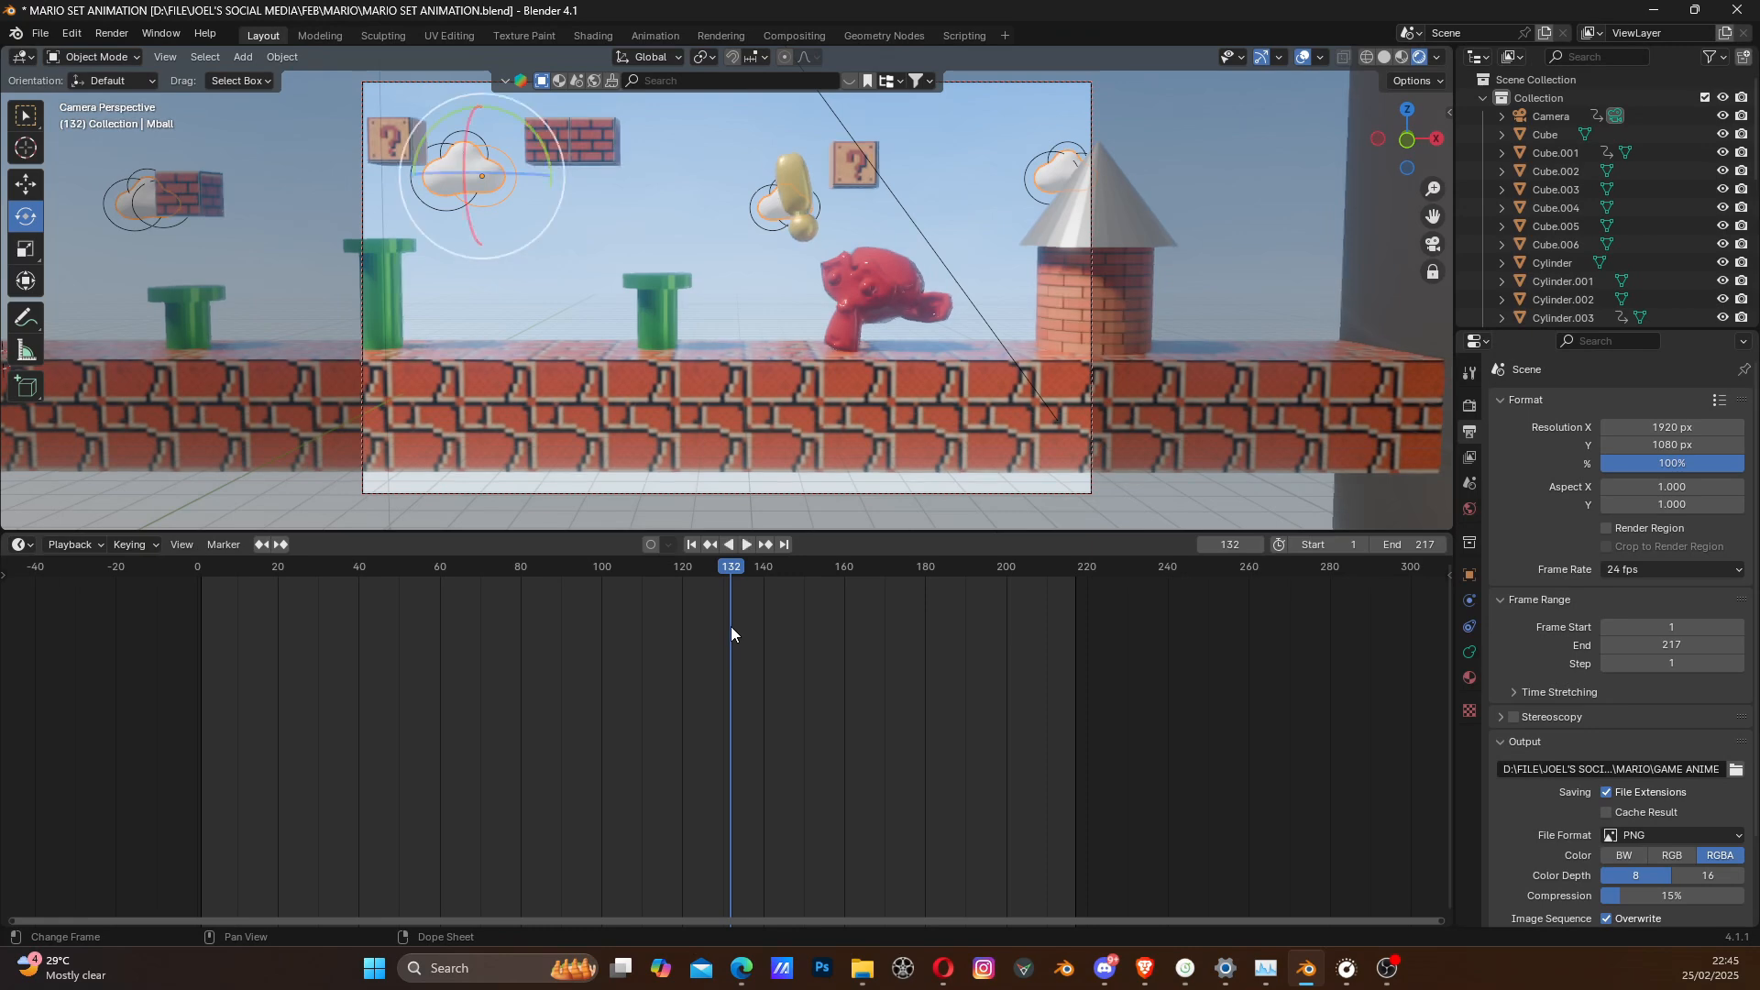
{"action": "left_click", "coordinate": [111, 33]}
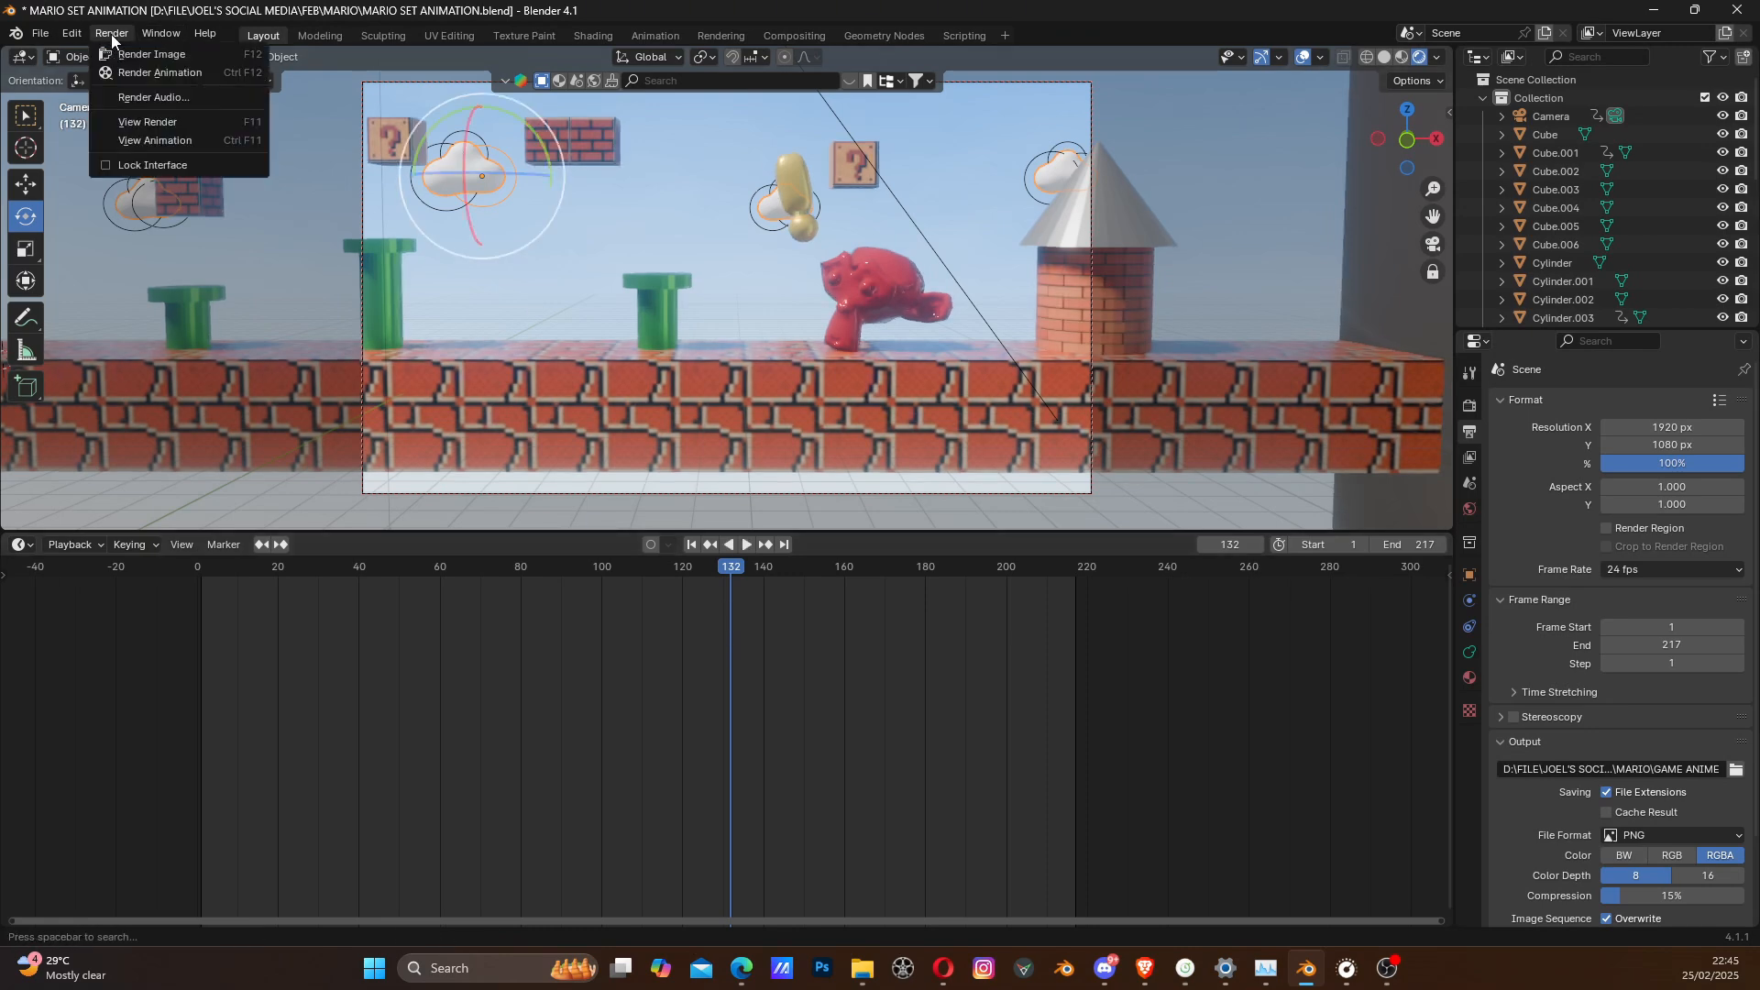
{"action": "left_click", "coordinate": [160, 57]}
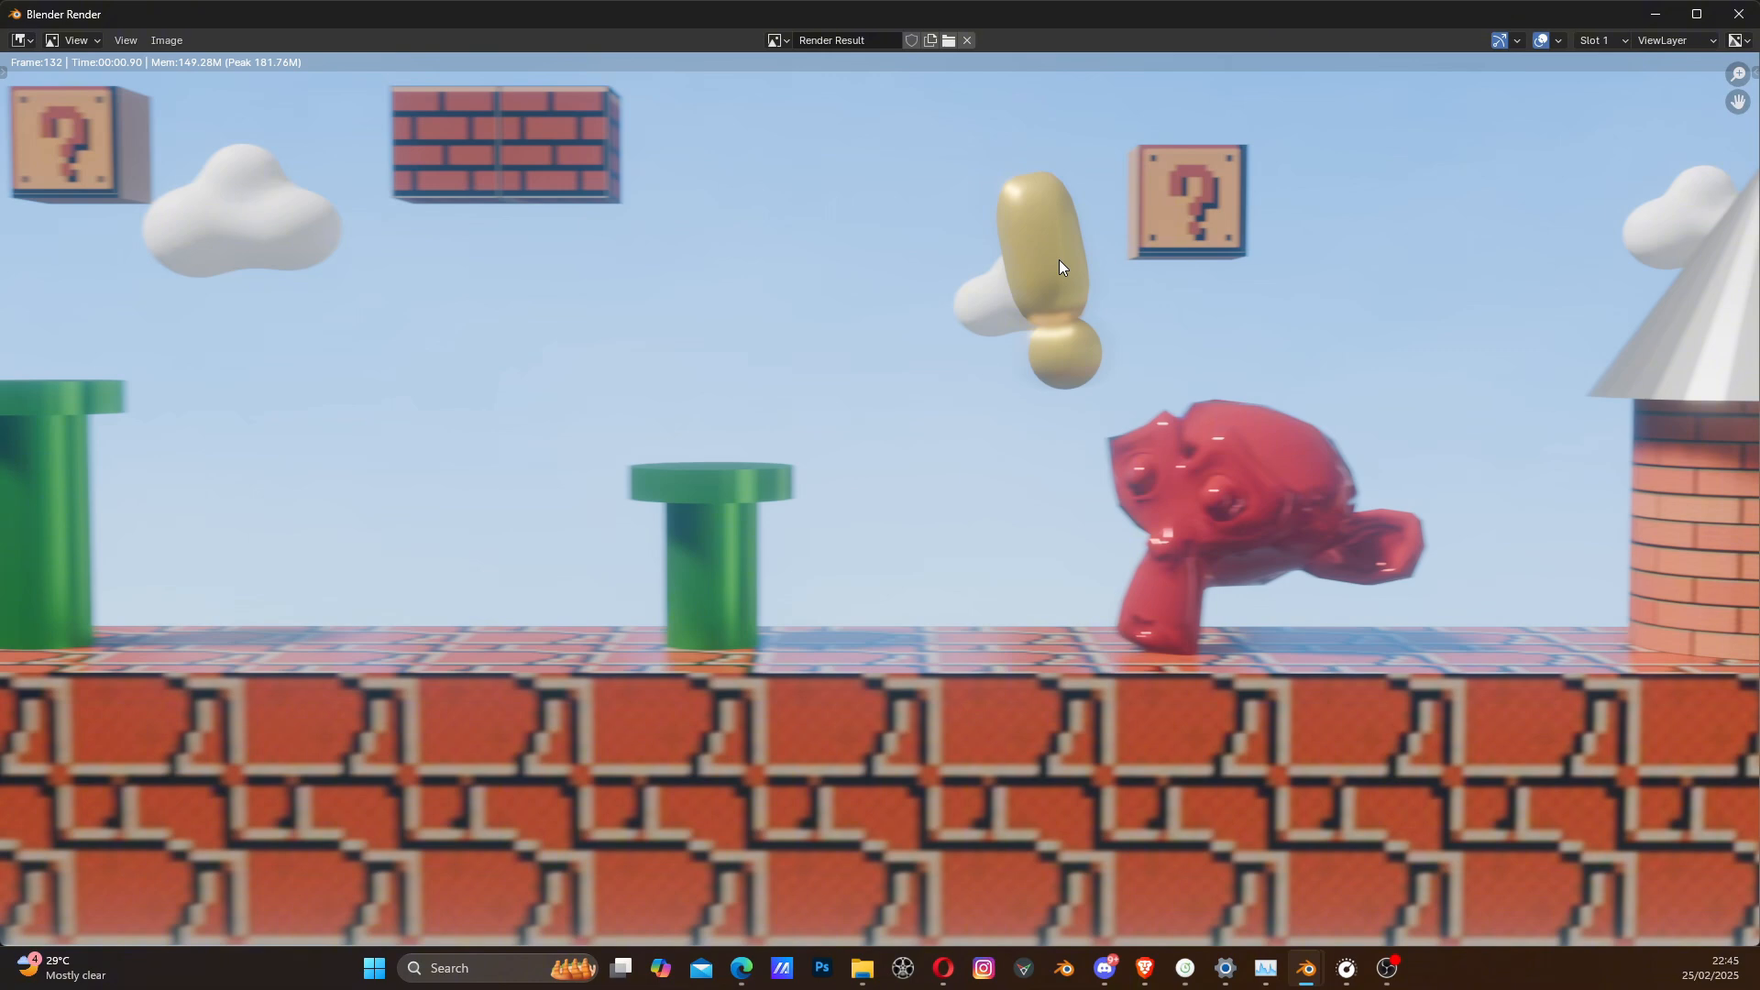
{"action": "scroll", "coordinate": [1082, 451], "scroll_direction": "down", "scroll_amount": 1}
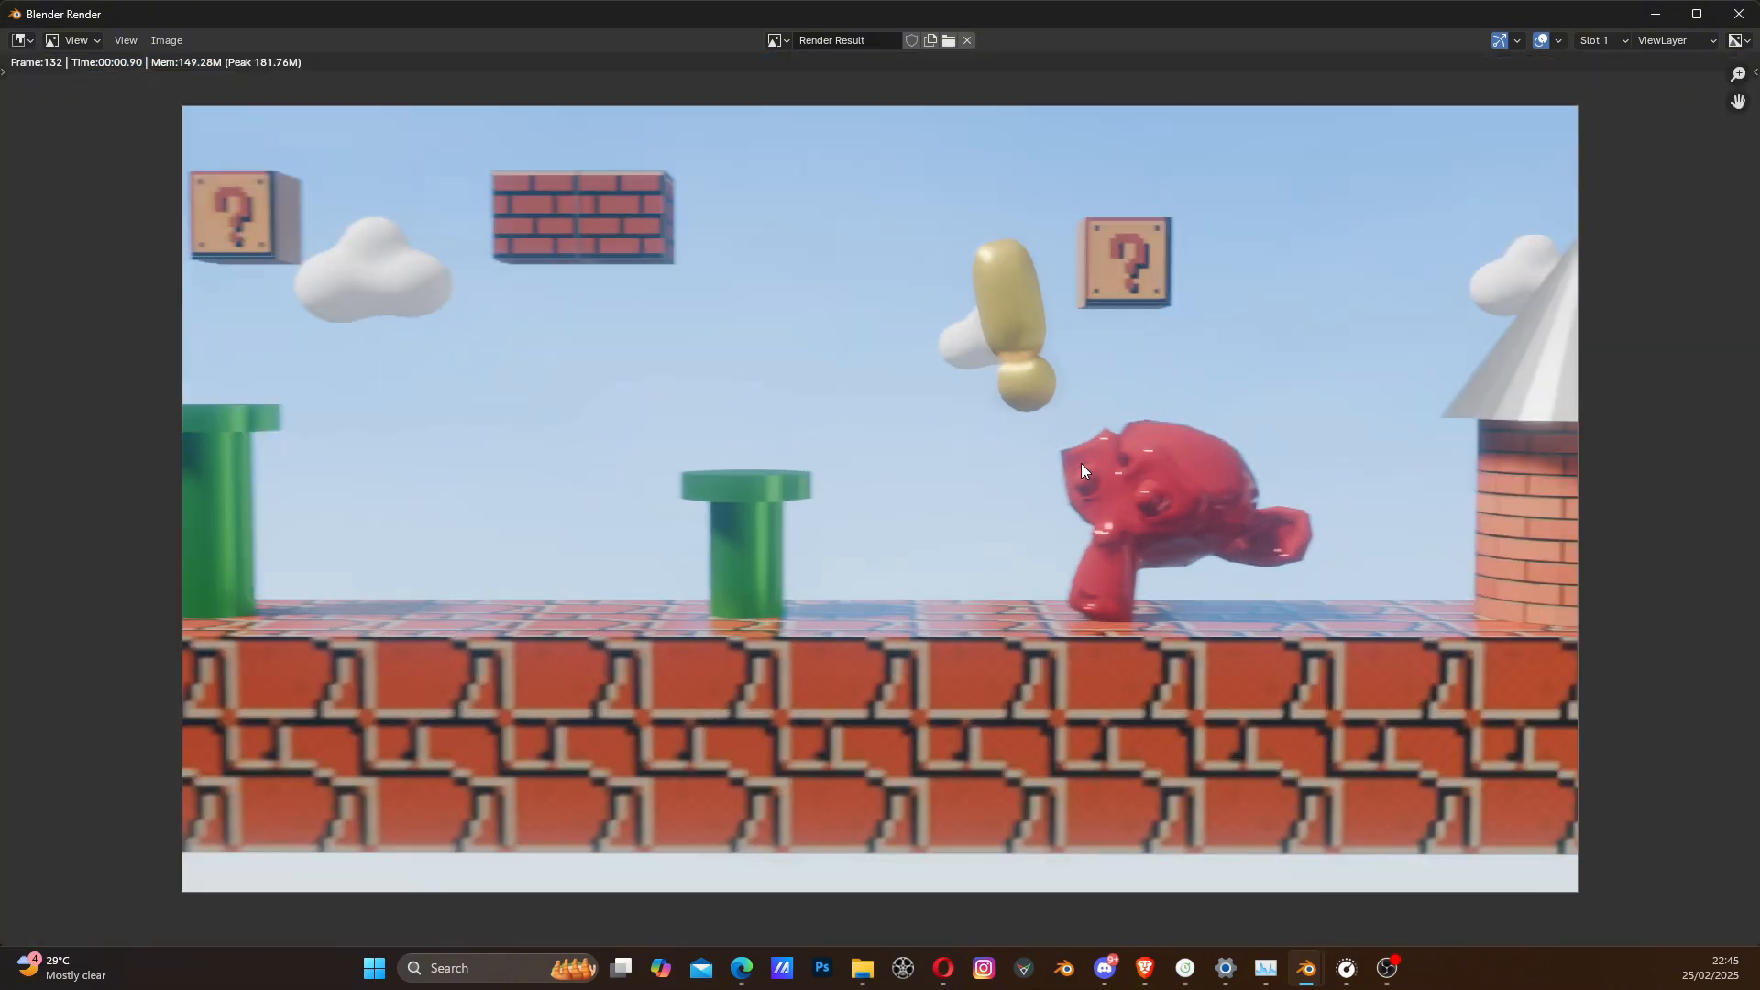
{"action": "scroll", "coordinate": [1081, 464], "scroll_direction": "down", "scroll_amount": 1}
{"action": "scroll", "coordinate": [1081, 464], "scroll_direction": "up", "scroll_amount": 1}
{"action": "scroll", "coordinate": [1081, 463], "scroll_direction": "down", "scroll_amount": 1}
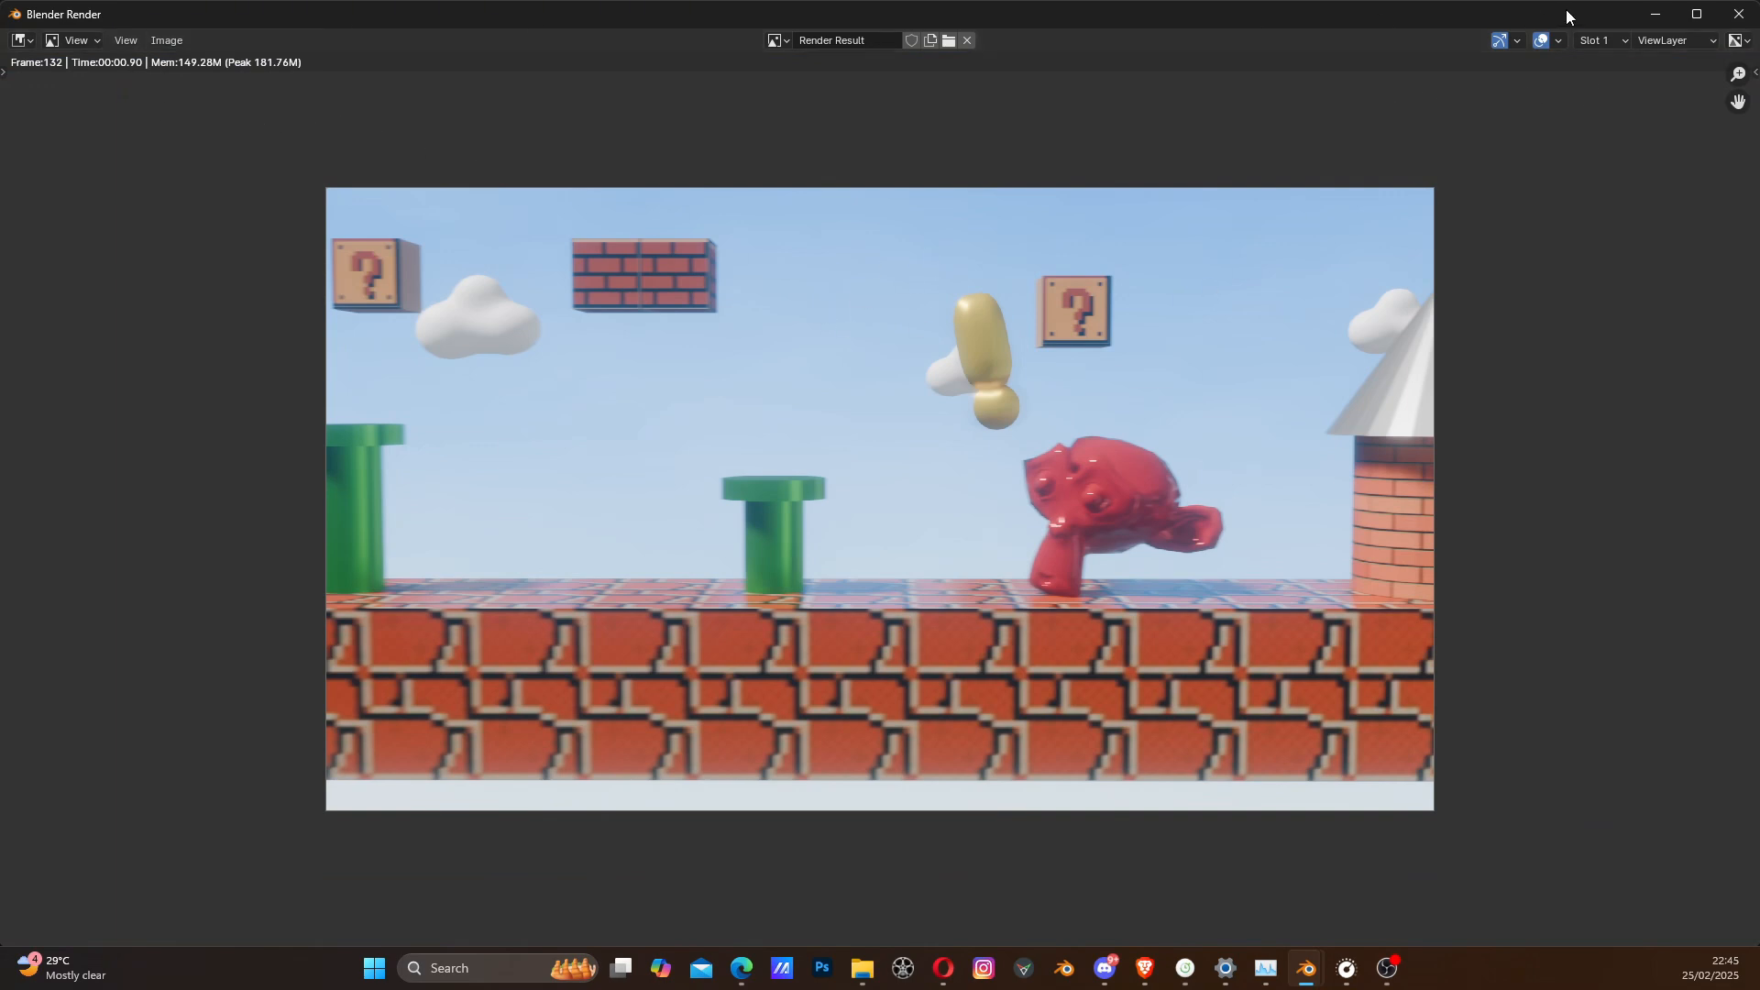
- Bring up the save dialog for the rendered still, cancel it without saving, and close the render window
{"action": "left_click", "coordinate": [167, 40]}
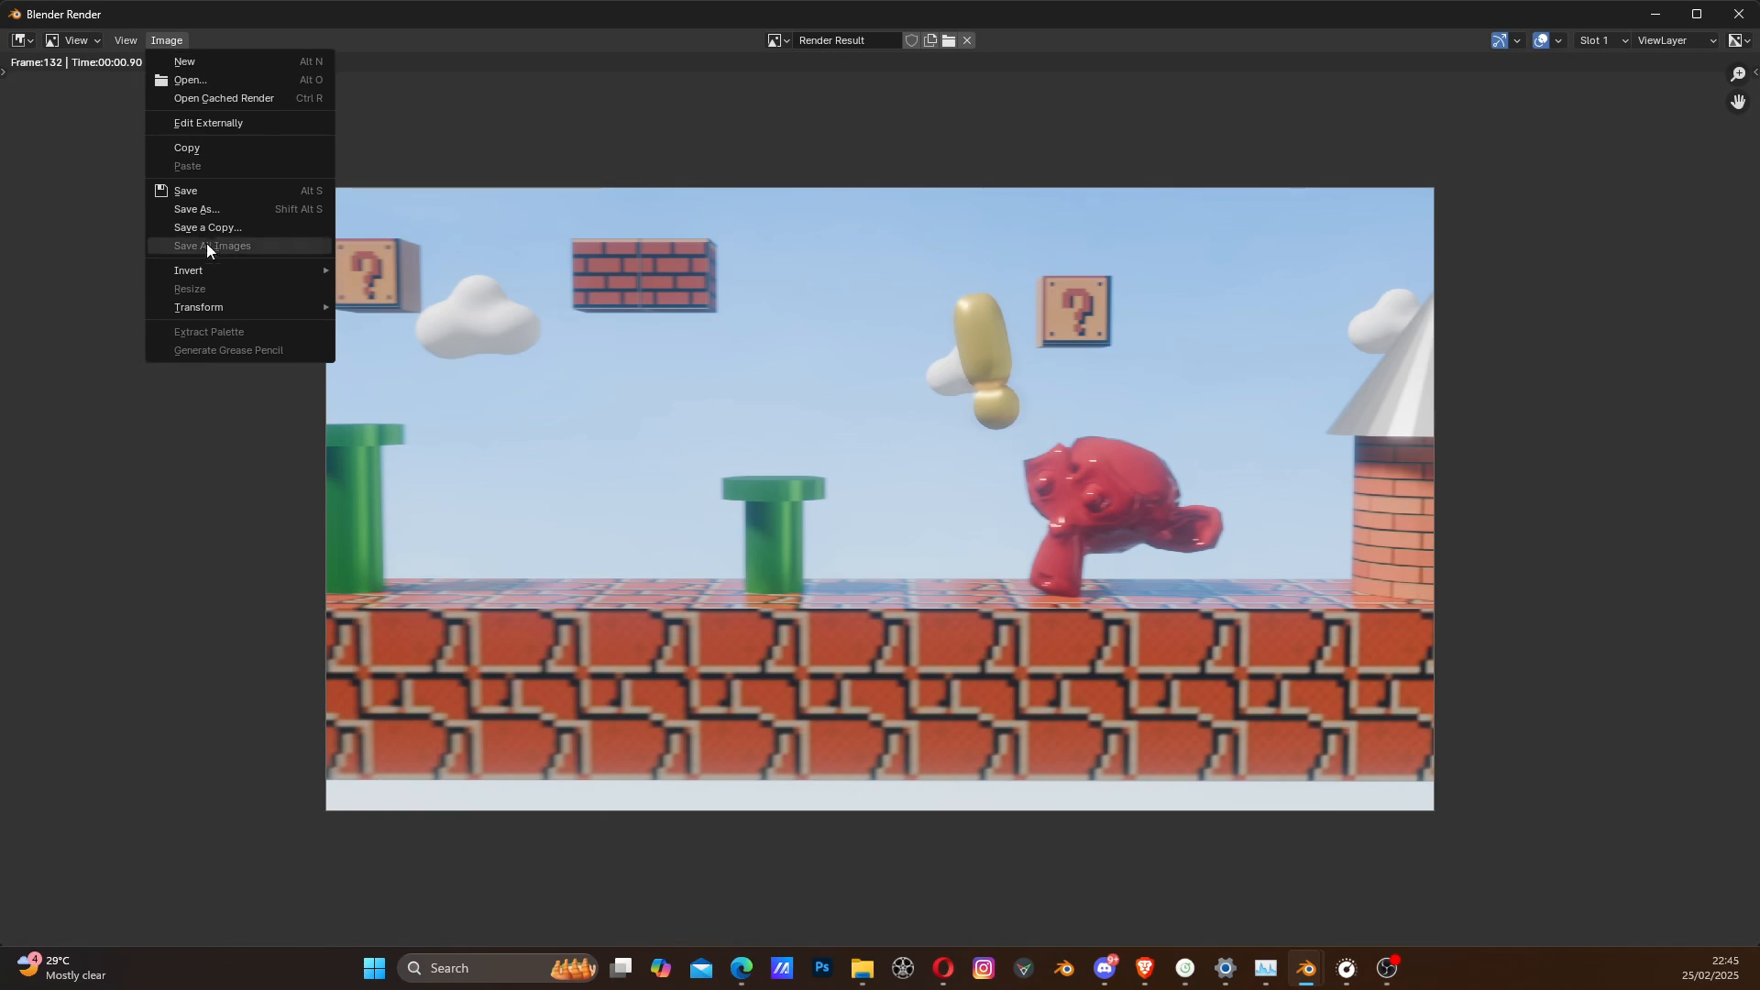
{"action": "left_click", "coordinate": [196, 188]}
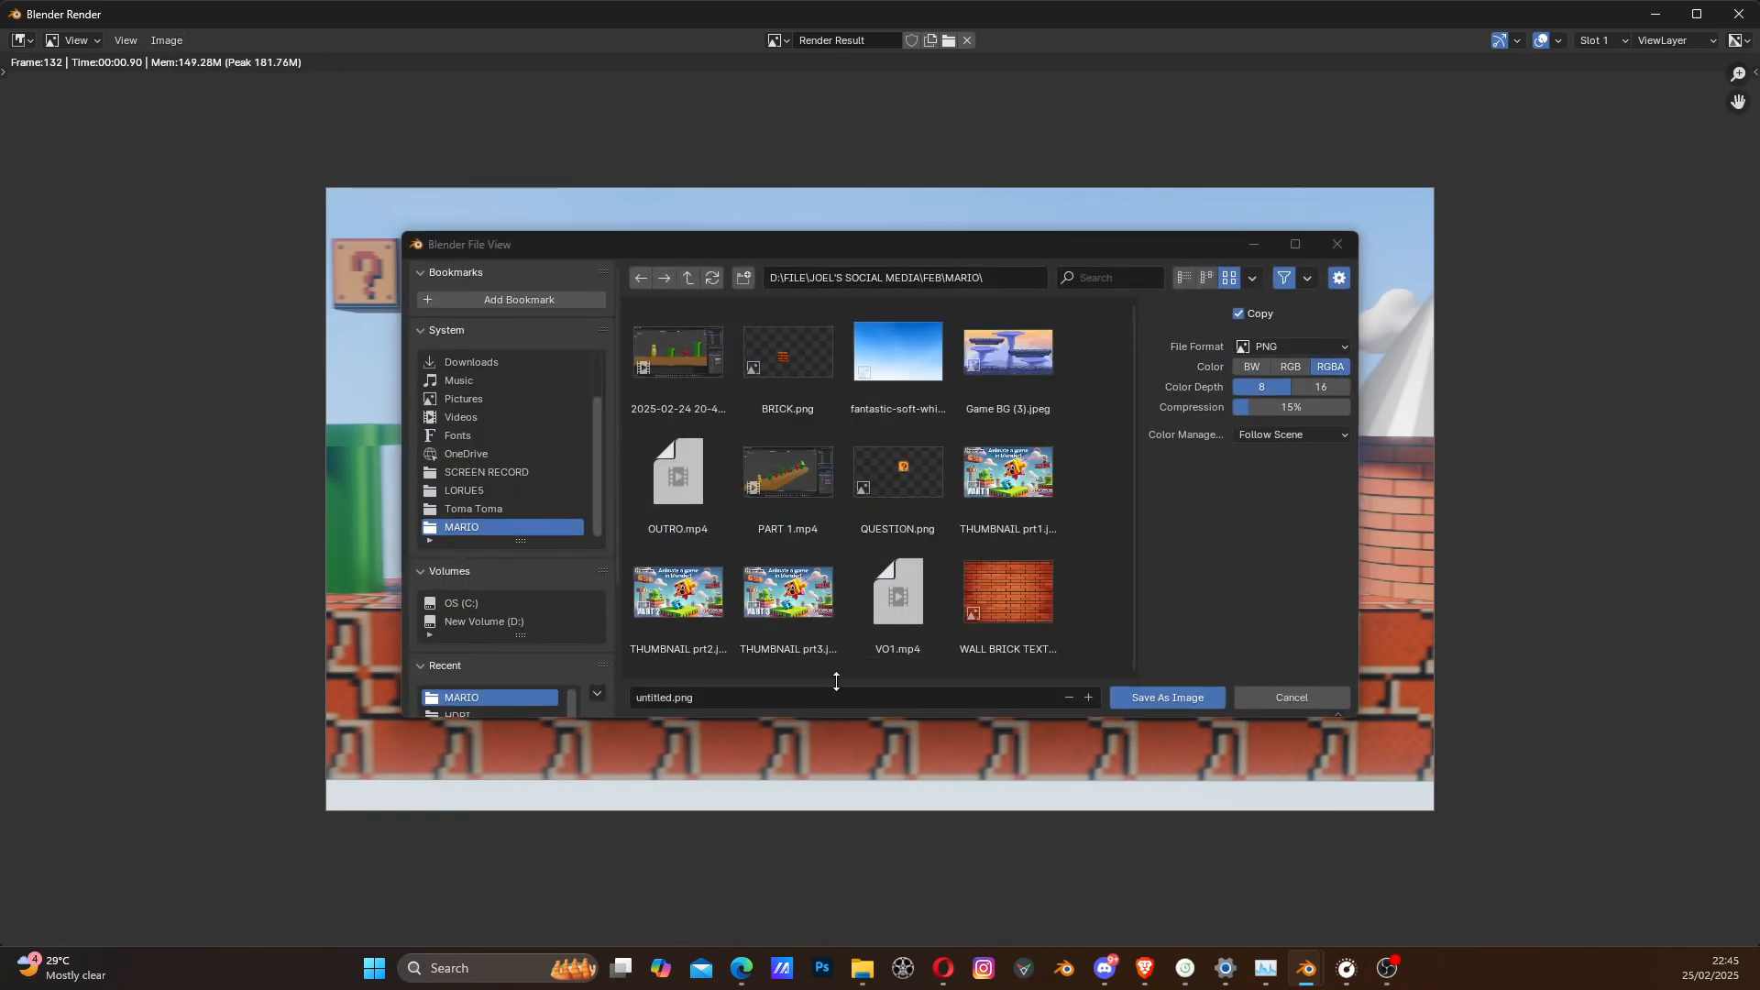
{"action": "left_click", "coordinate": [1338, 246]}
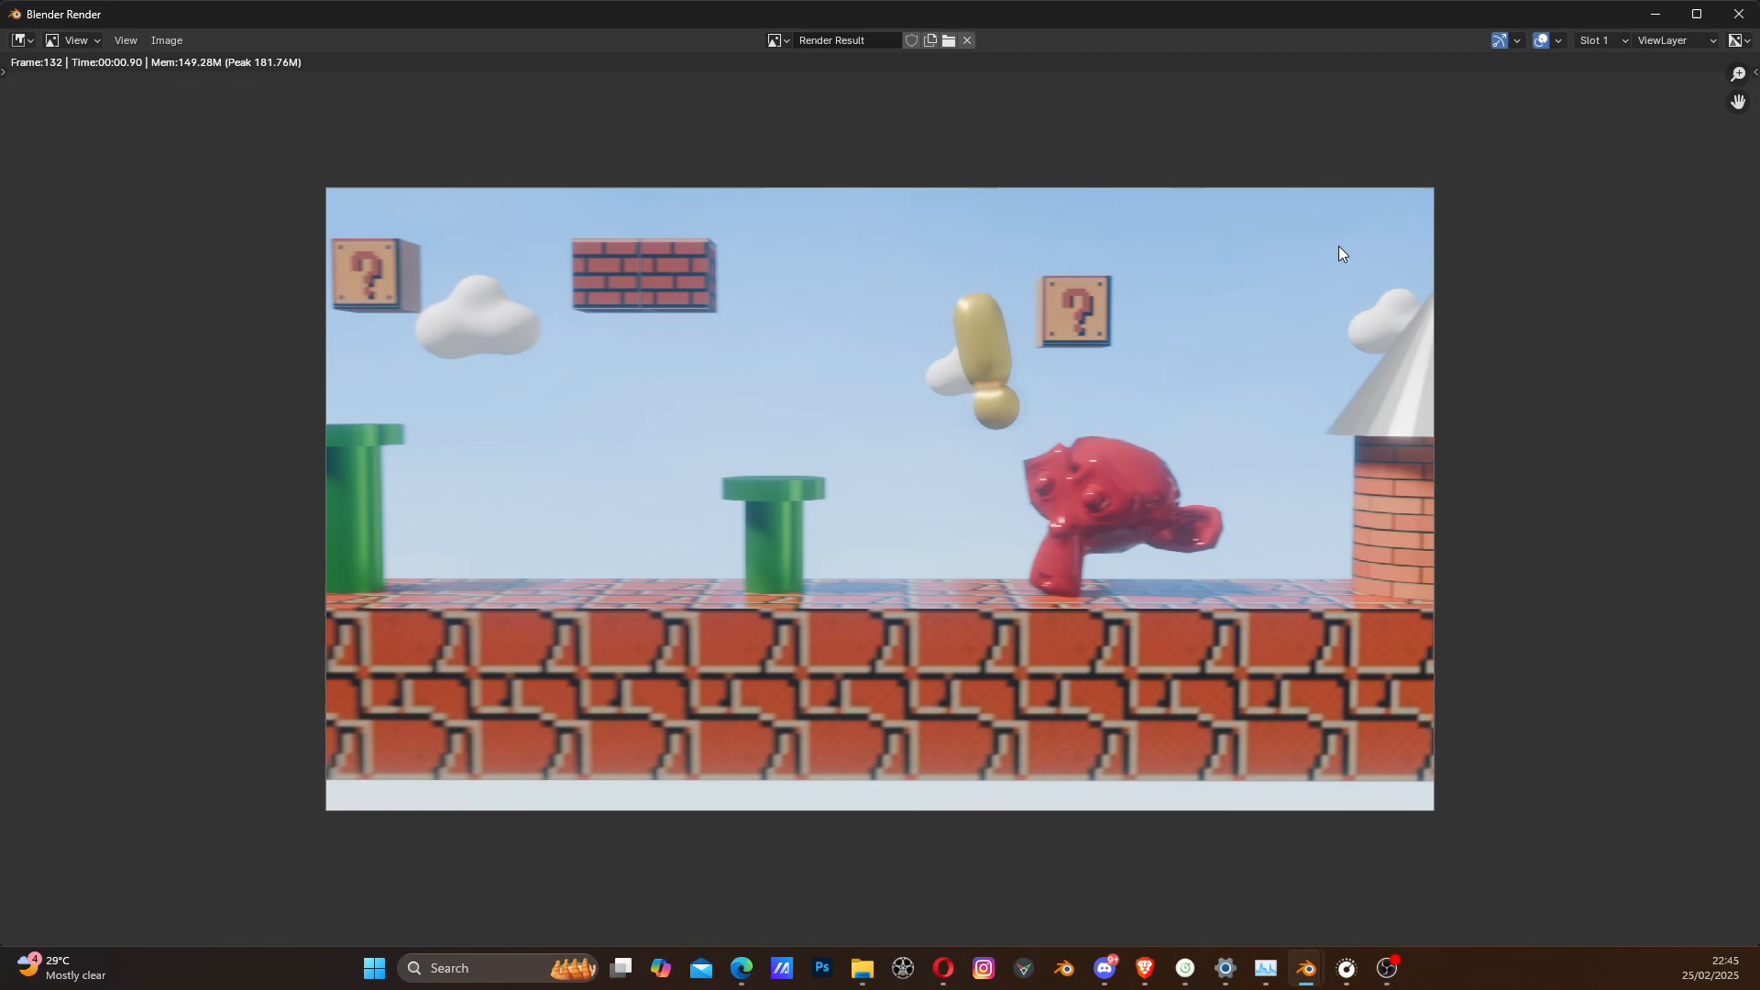
{"action": "left_click", "coordinate": [1739, 15]}
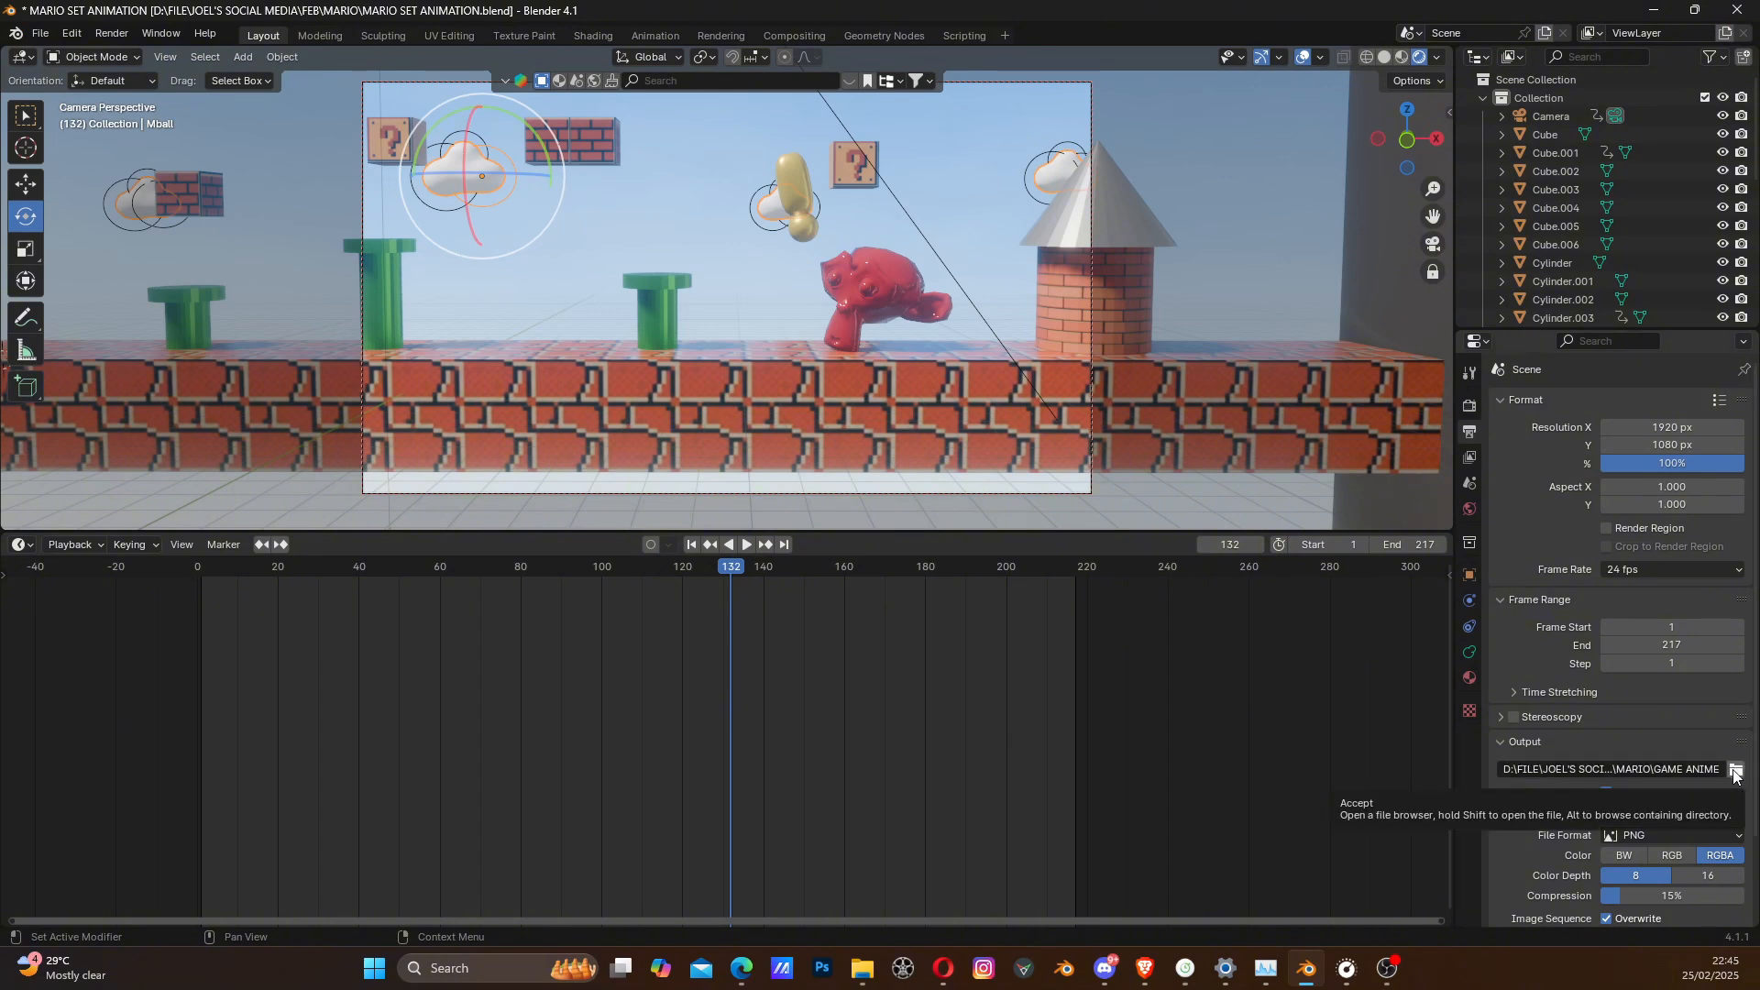
- Set the output file format to FFmpeg Video and apply the H264 in Matroska encoding preset
{"action": "scroll", "coordinate": [1575, 831], "scroll_direction": "down", "scroll_amount": 1}
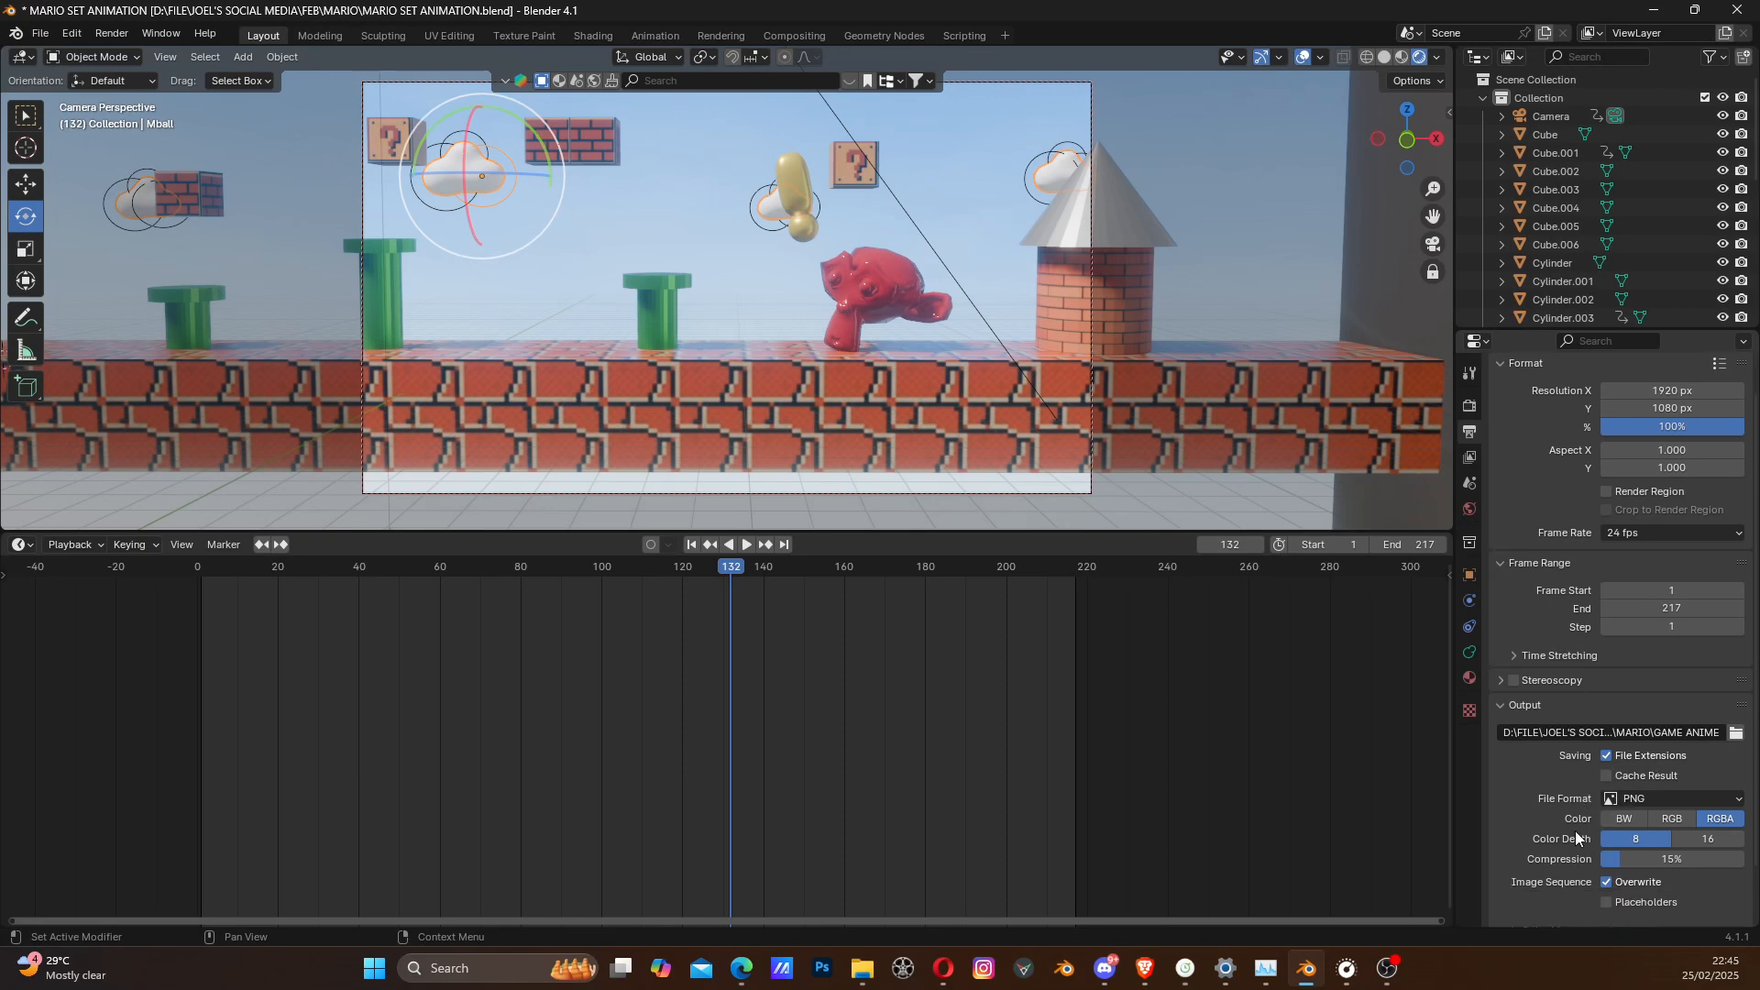
{"action": "left_click", "coordinate": [1643, 797]}
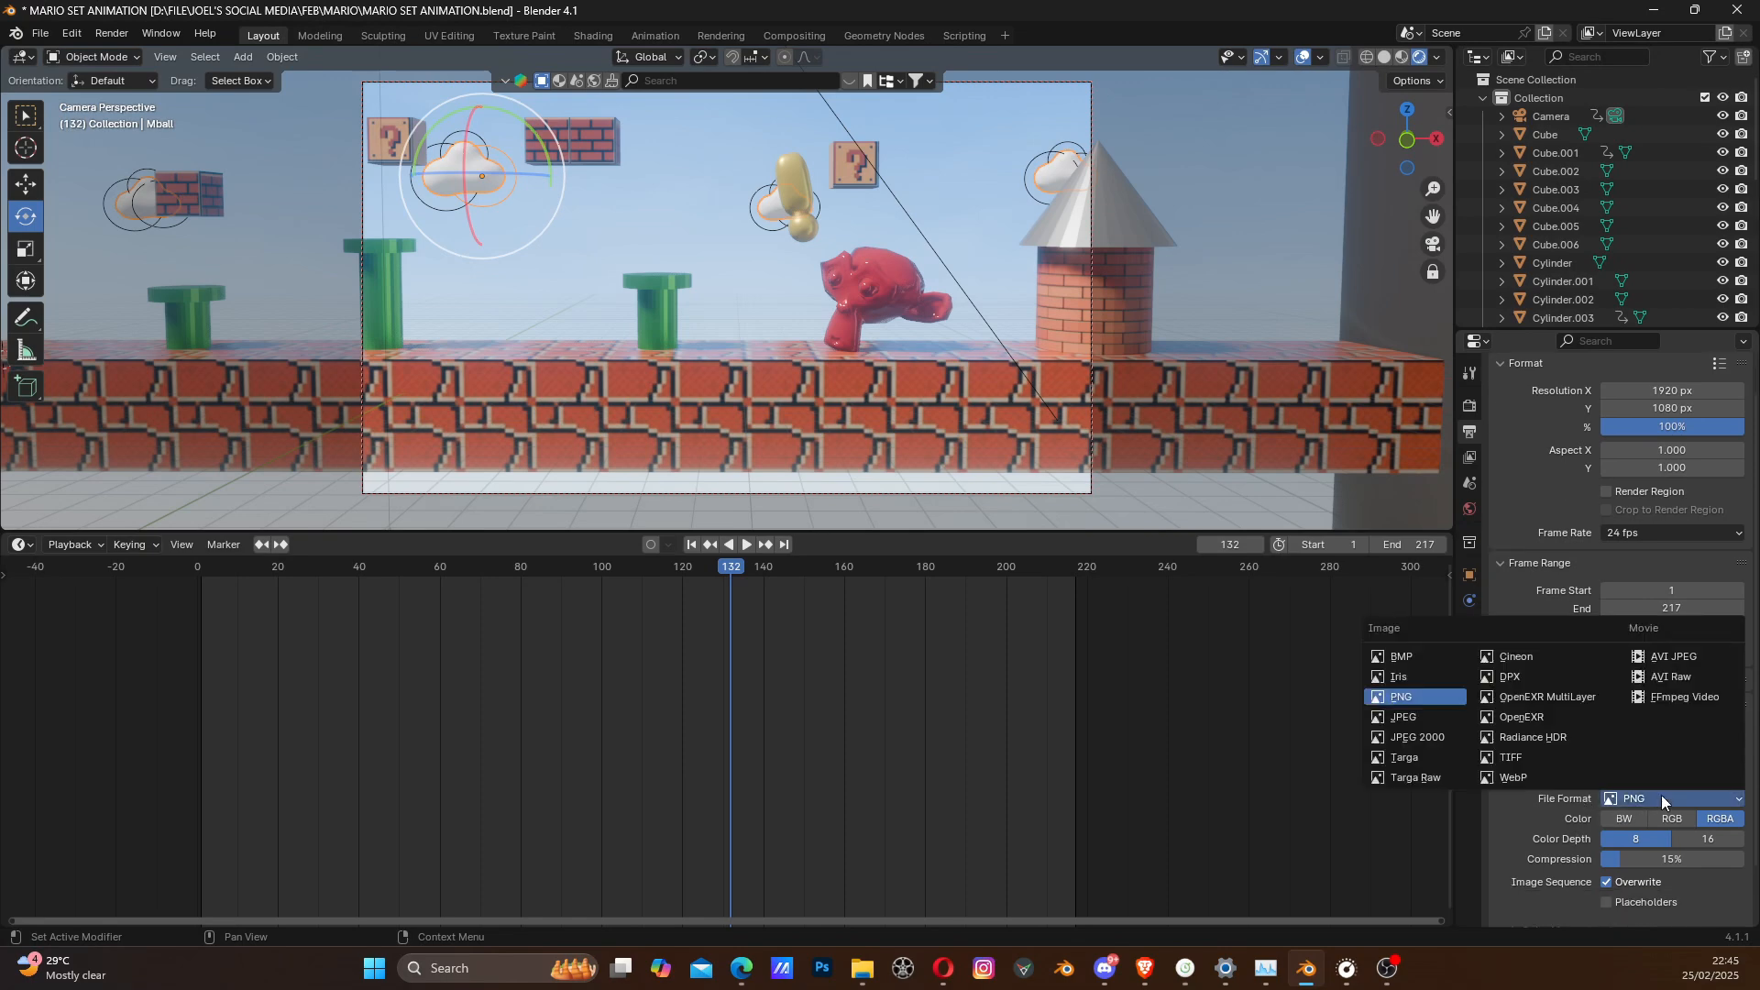
{"action": "left_click", "coordinate": [1671, 697]}
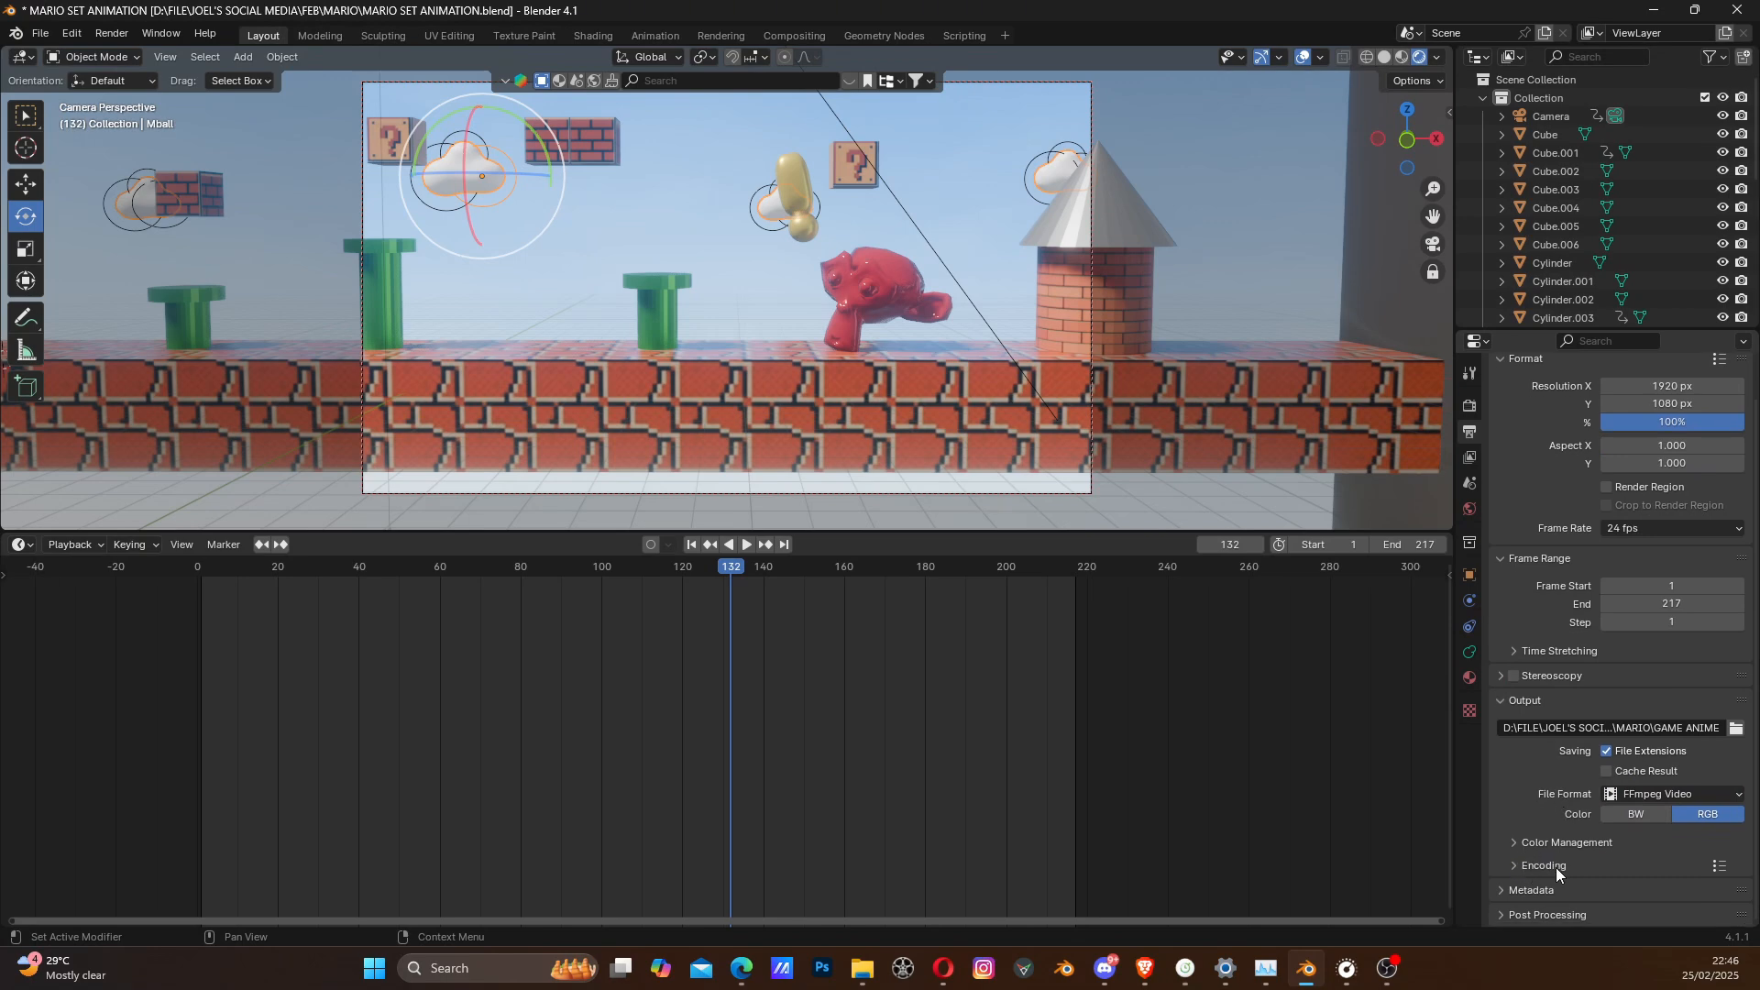
{"action": "left_click", "coordinate": [1719, 866]}
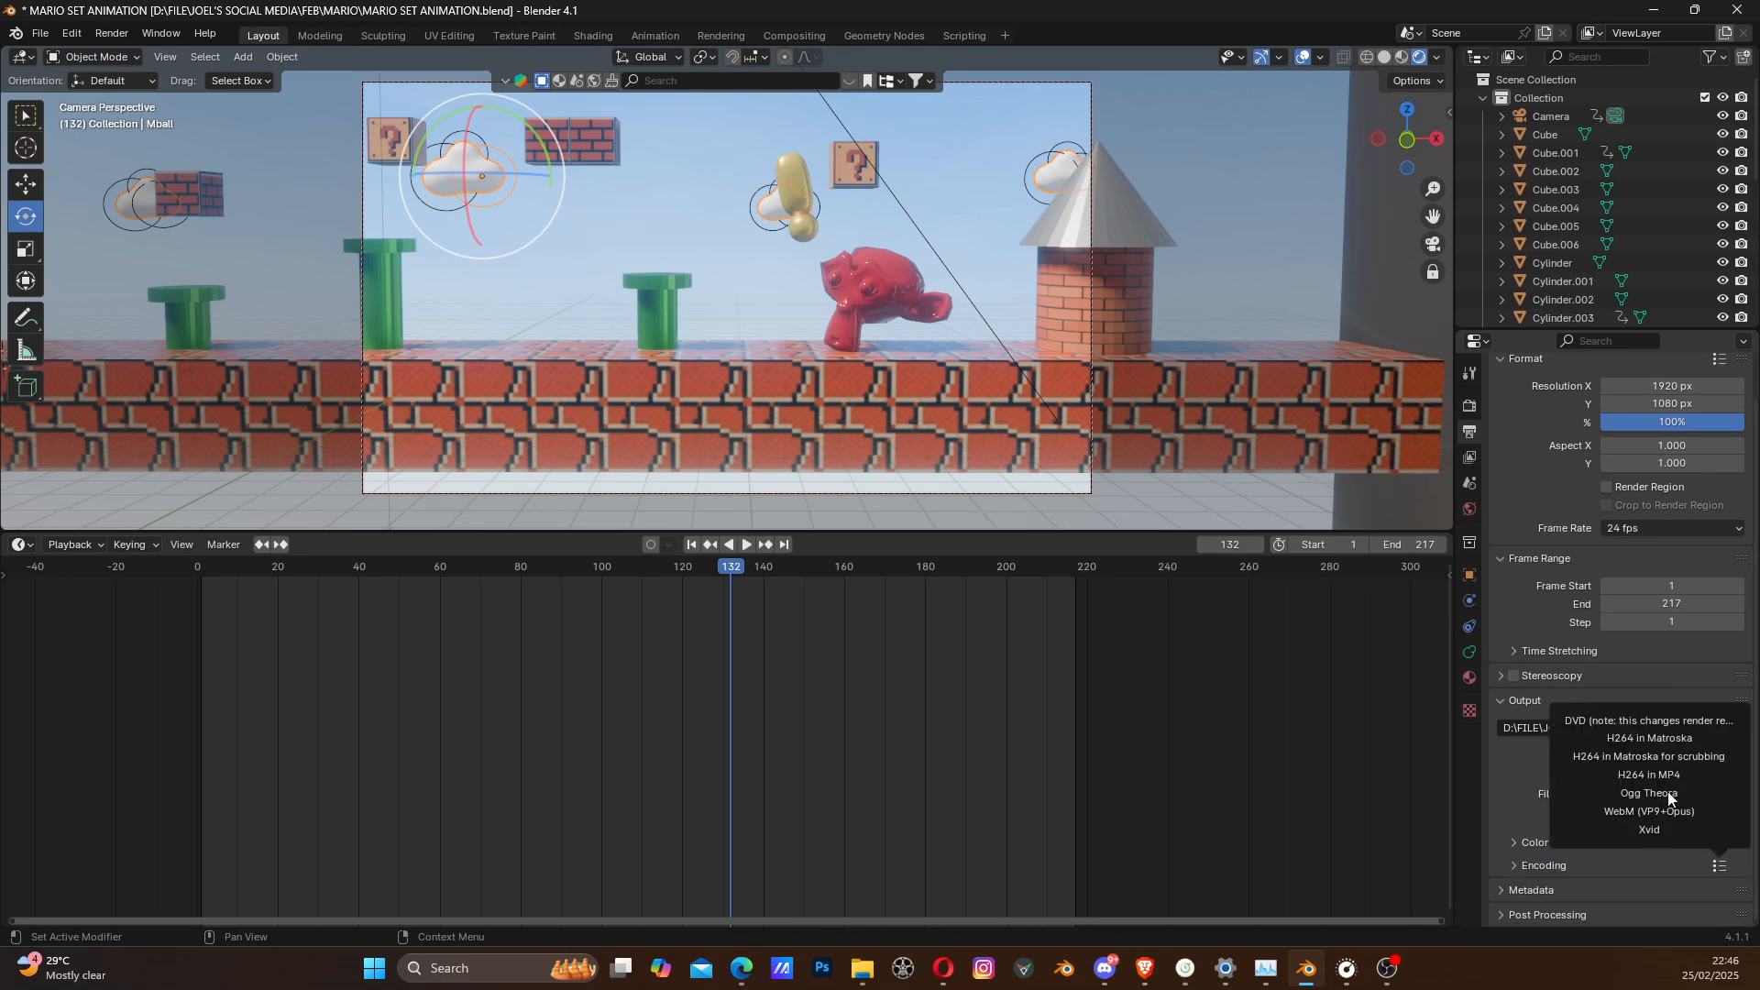
{"action": "left_click", "coordinate": [1649, 737]}
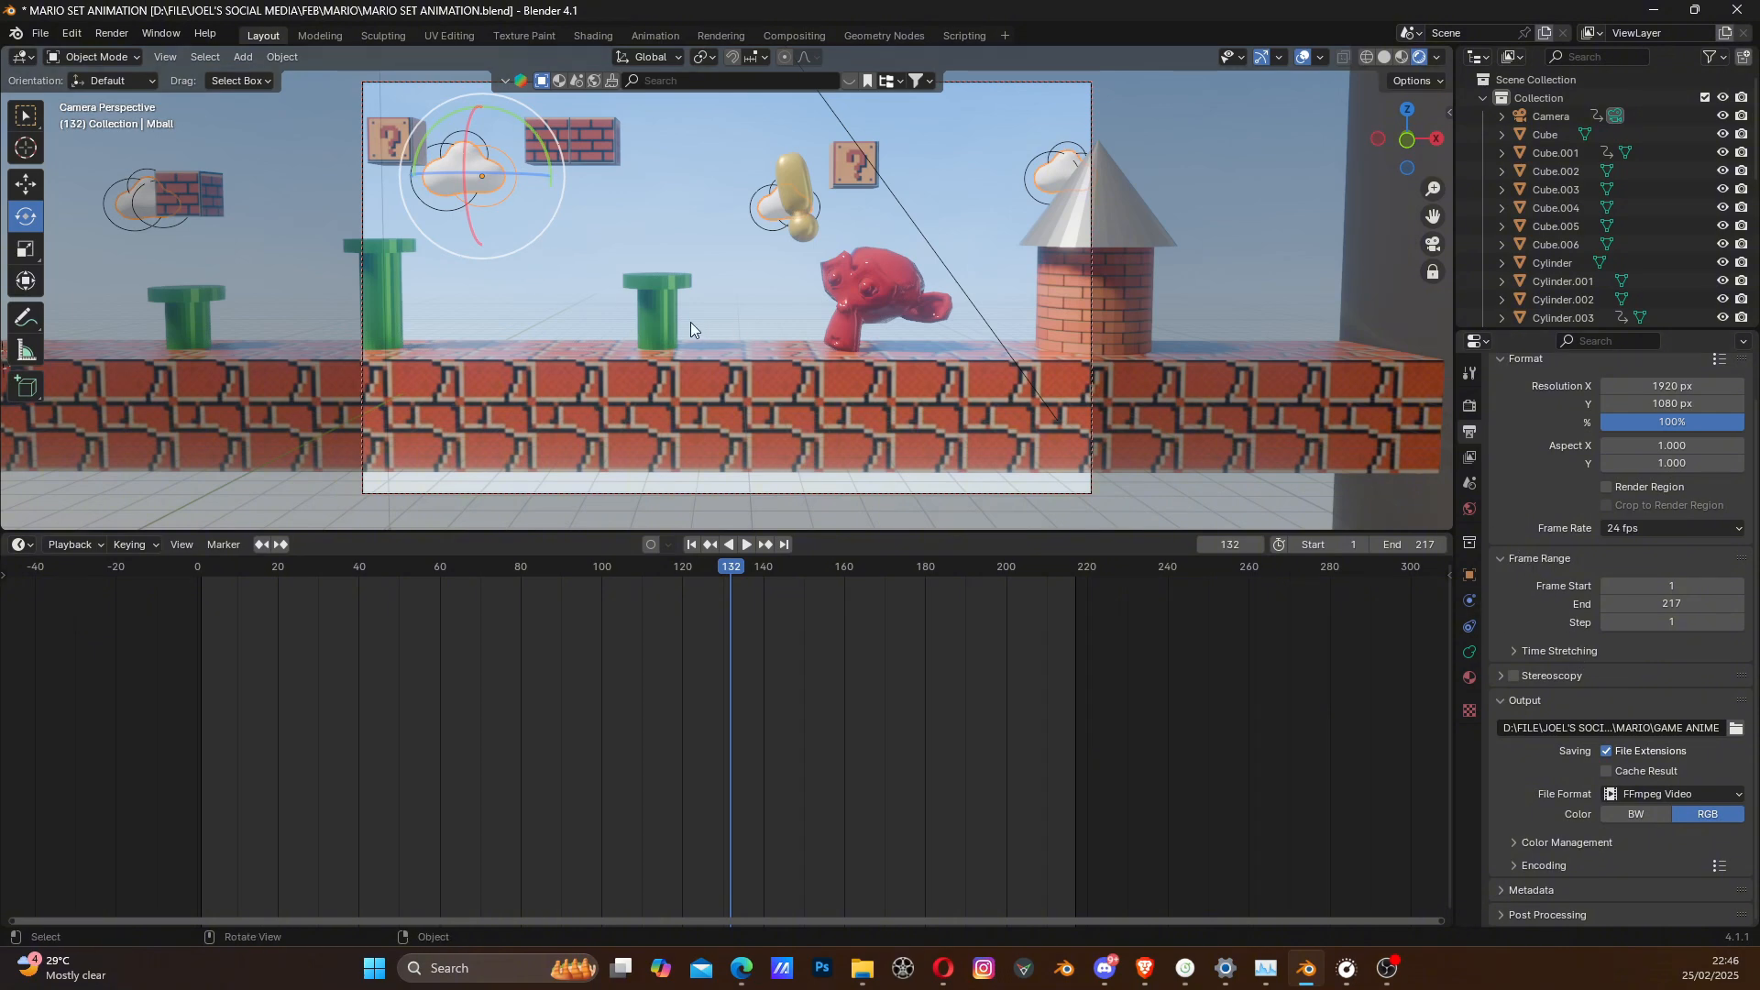
- Render the full animation to video, close the render window once frame 217 is done, and return to the Blender scene
{"action": "left_click", "coordinate": [112, 33]}
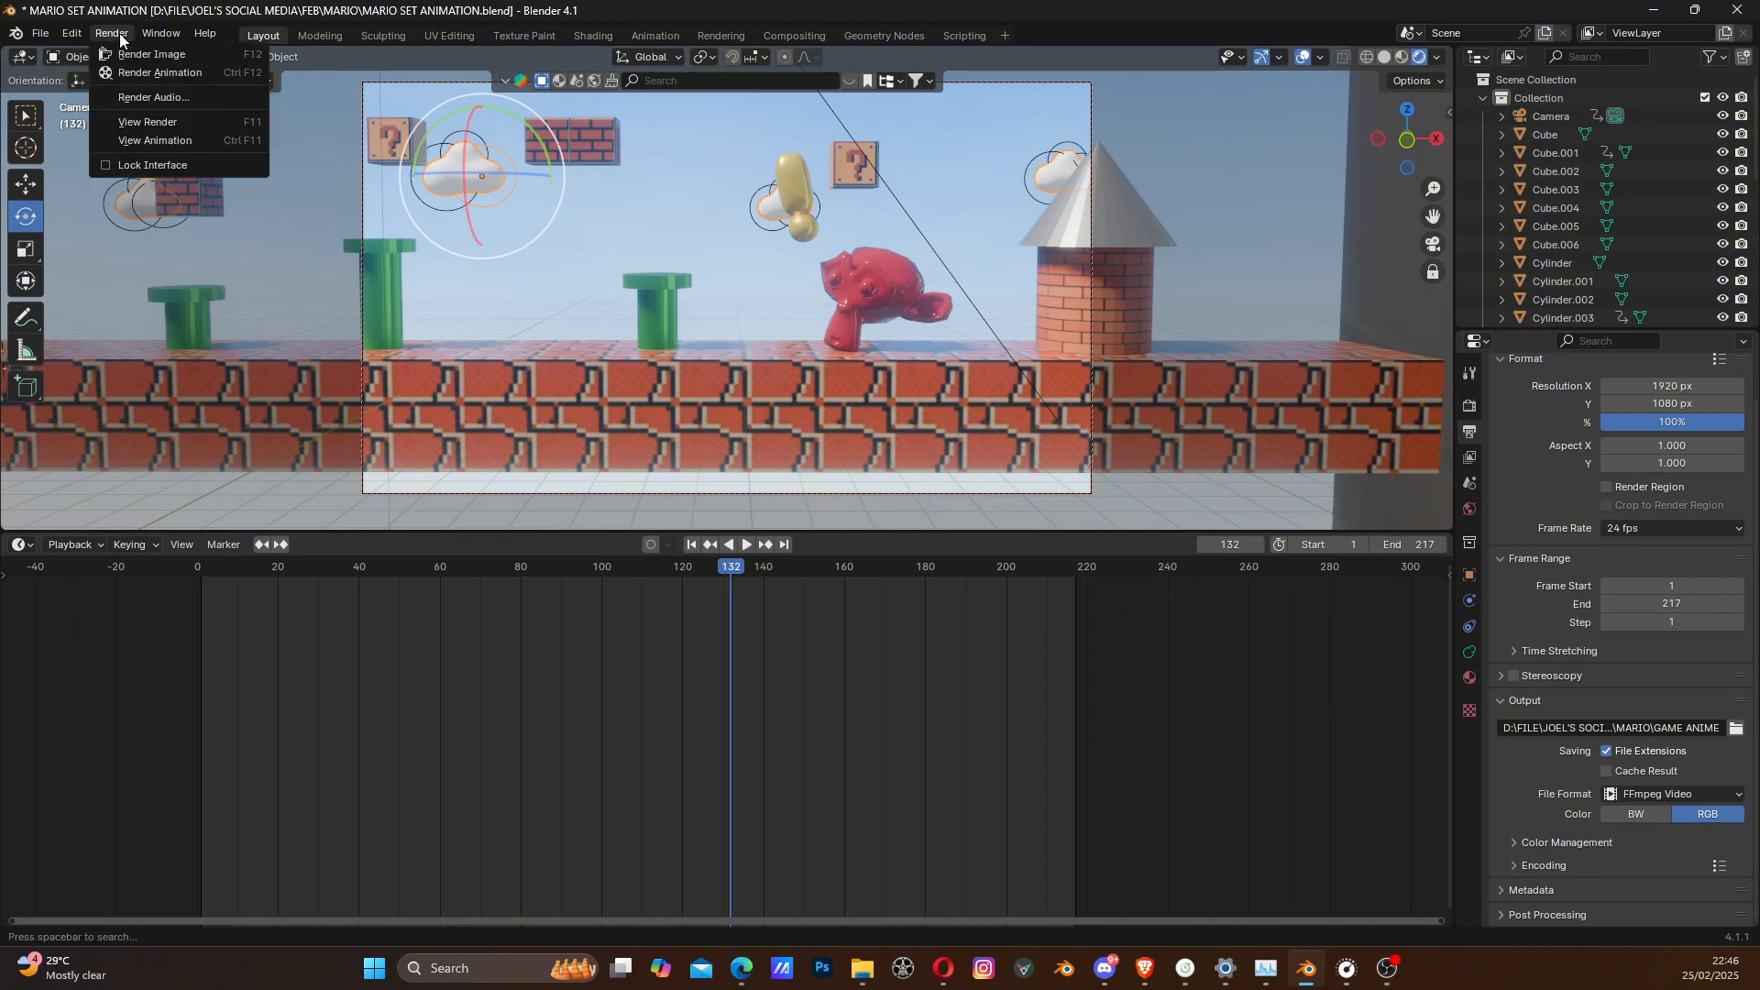
{"action": "left_click", "coordinate": [159, 73]}
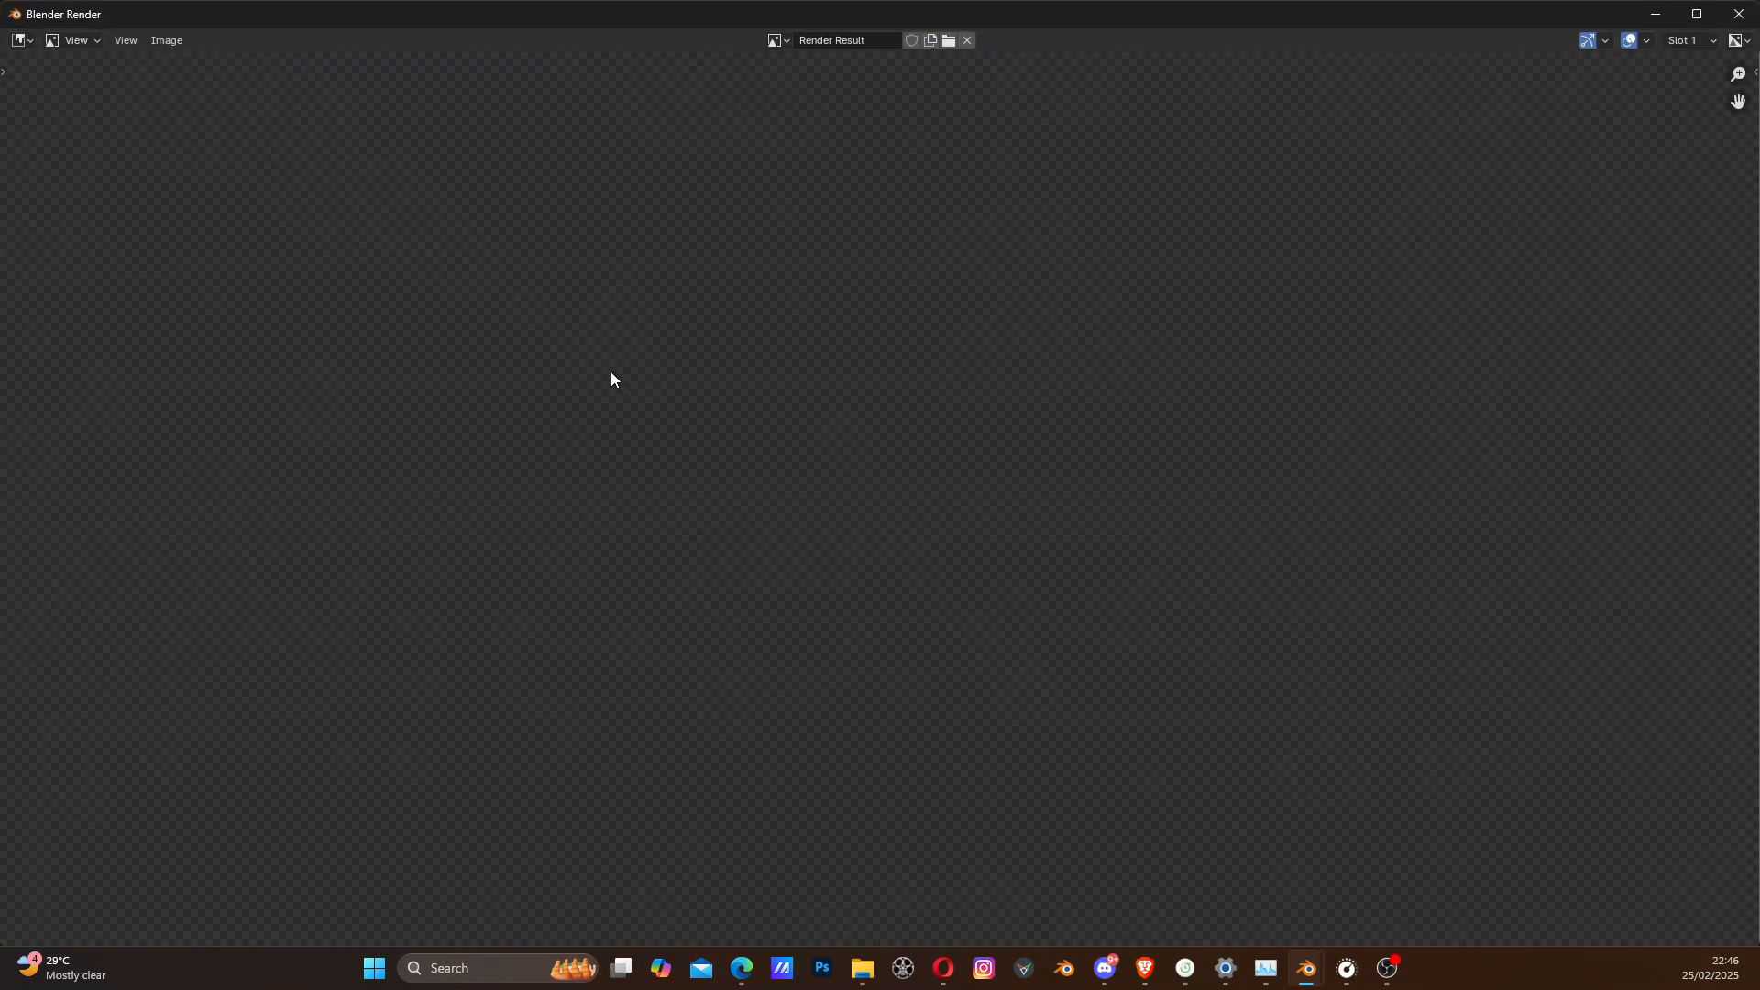
{"action": "scroll", "coordinate": [610, 371], "scroll_direction": "down", "scroll_amount": 3}
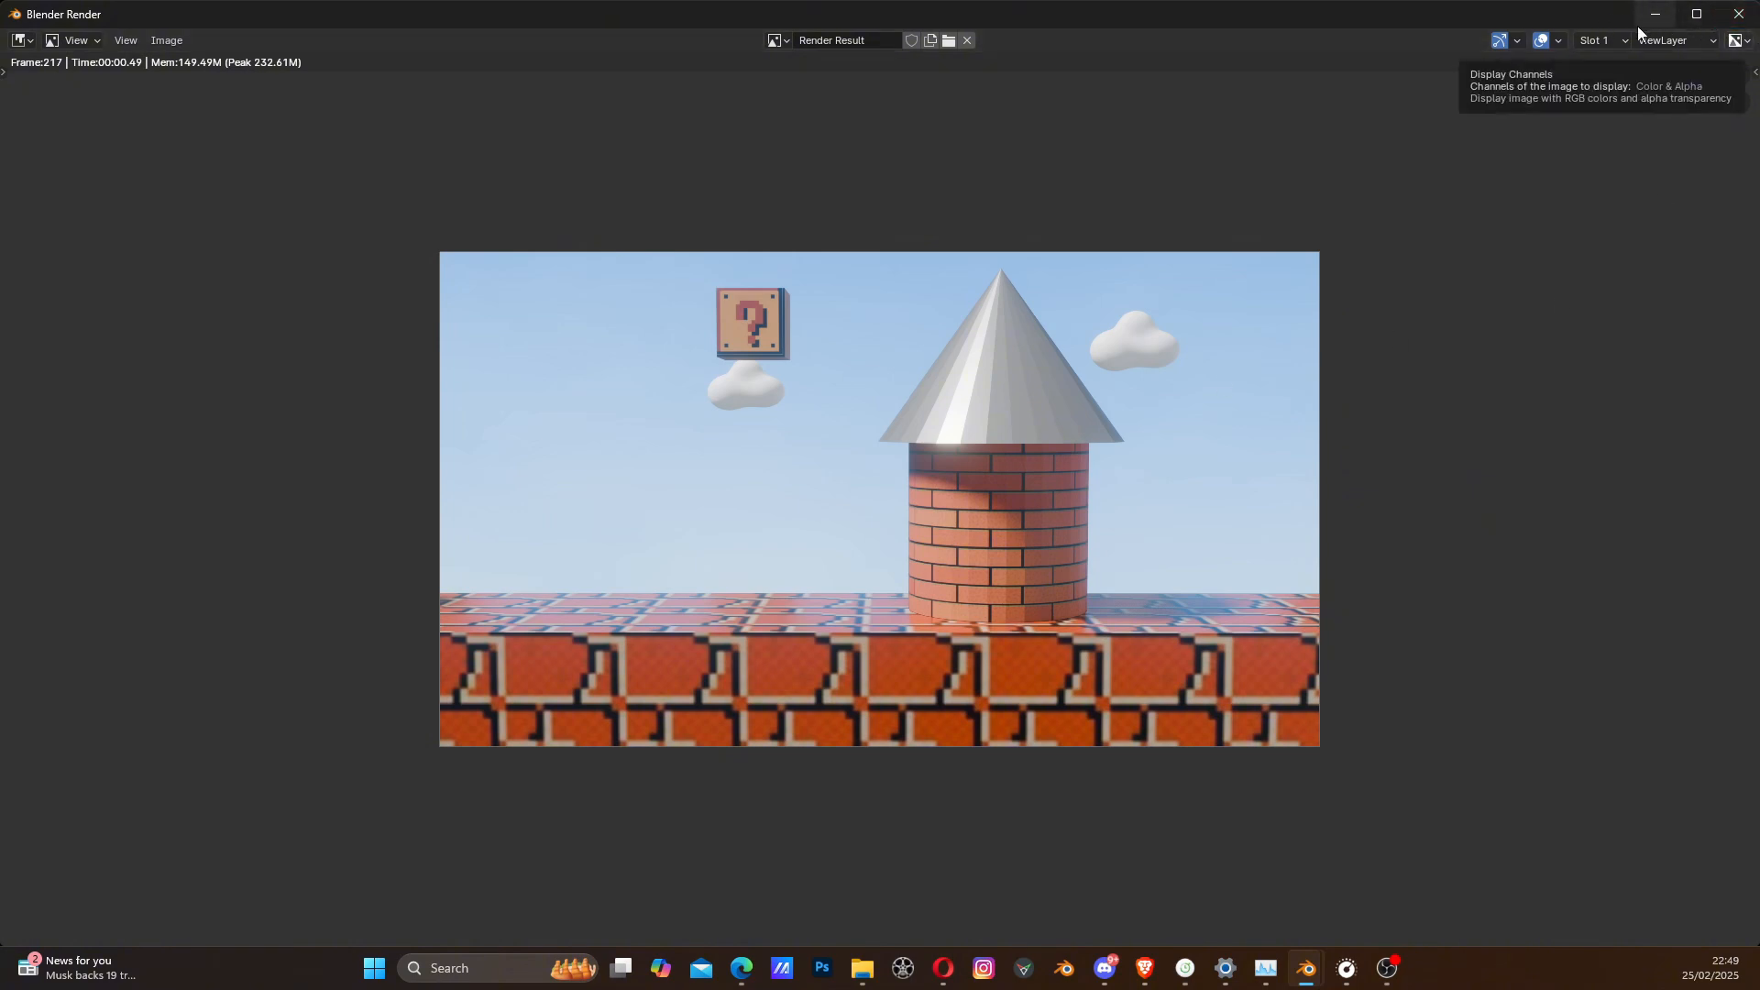
{"action": "left_click", "coordinate": [1744, 18]}
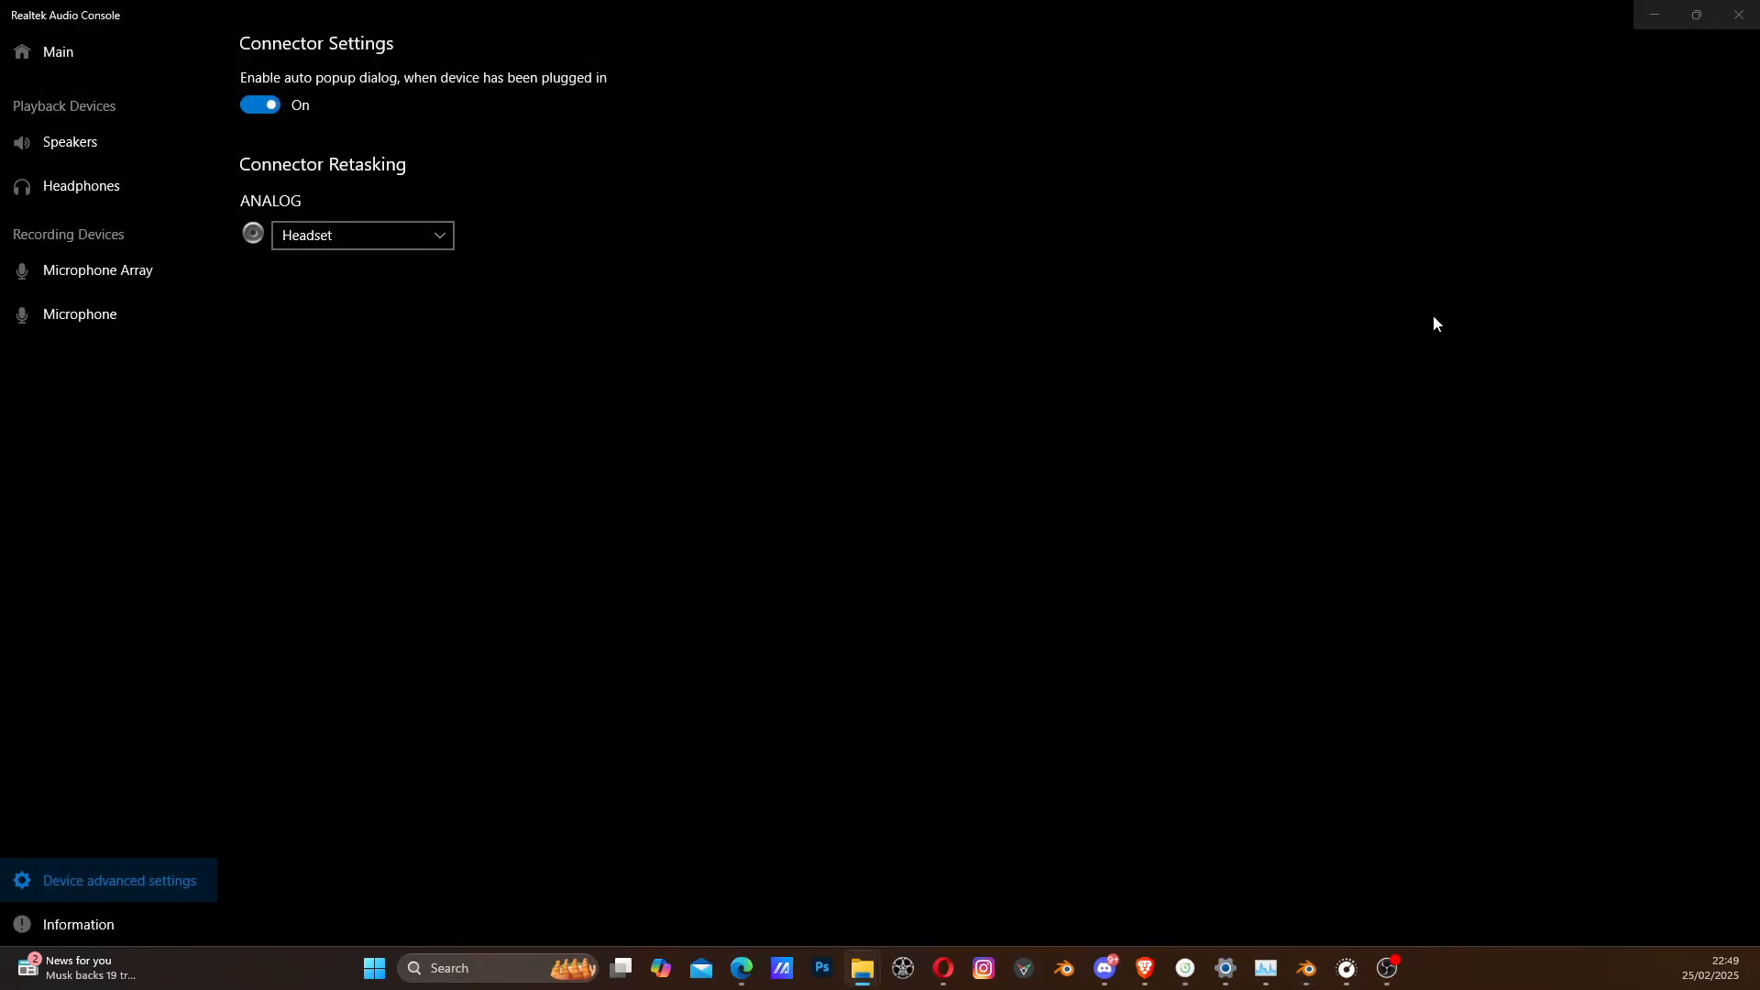
{"action": "left_click", "coordinate": [1307, 969]}
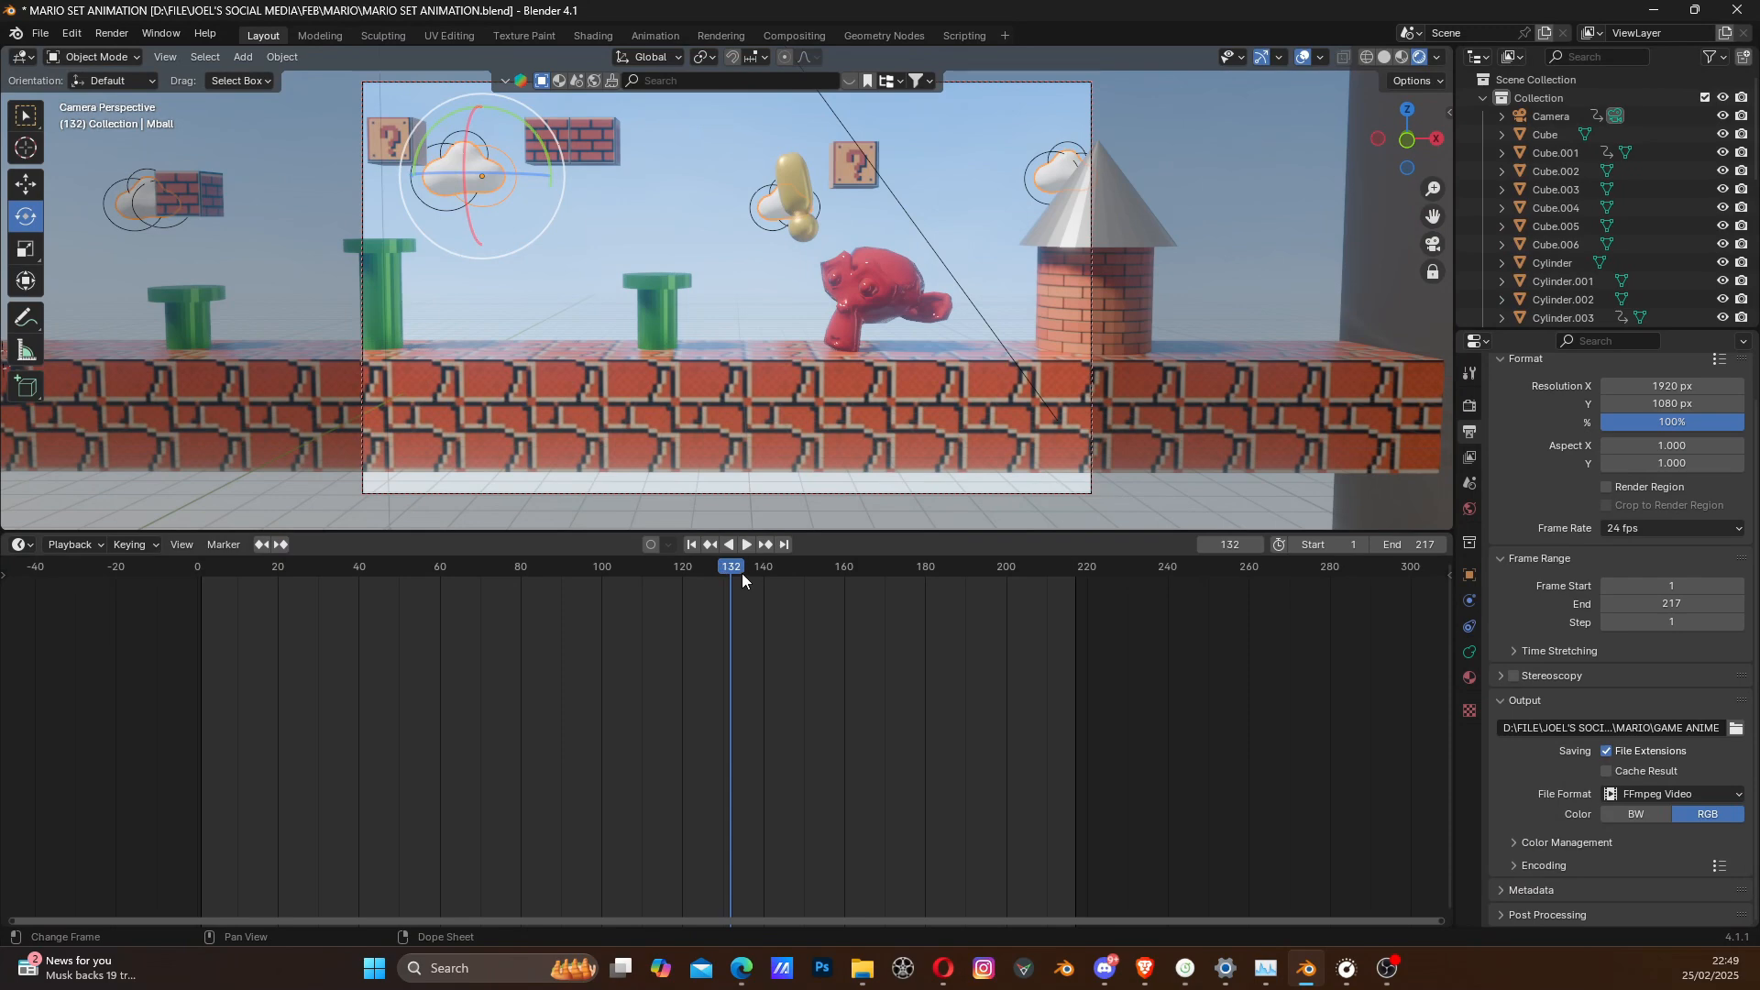
- Play the animation briefly while scrubbing back, and stop it at frame 121
{"action": "key", "text": "space"}
{"action": "mouse_move", "coordinate": [718, 564]}
{"action": "left_mouse_down"}
{"action": "mouse_move", "coordinate": [570, 569]}
{"action": "mouse_move", "coordinate": [685, 575]}
{"action": "left_mouse_up"}
{"action": "key", "text": "space"}
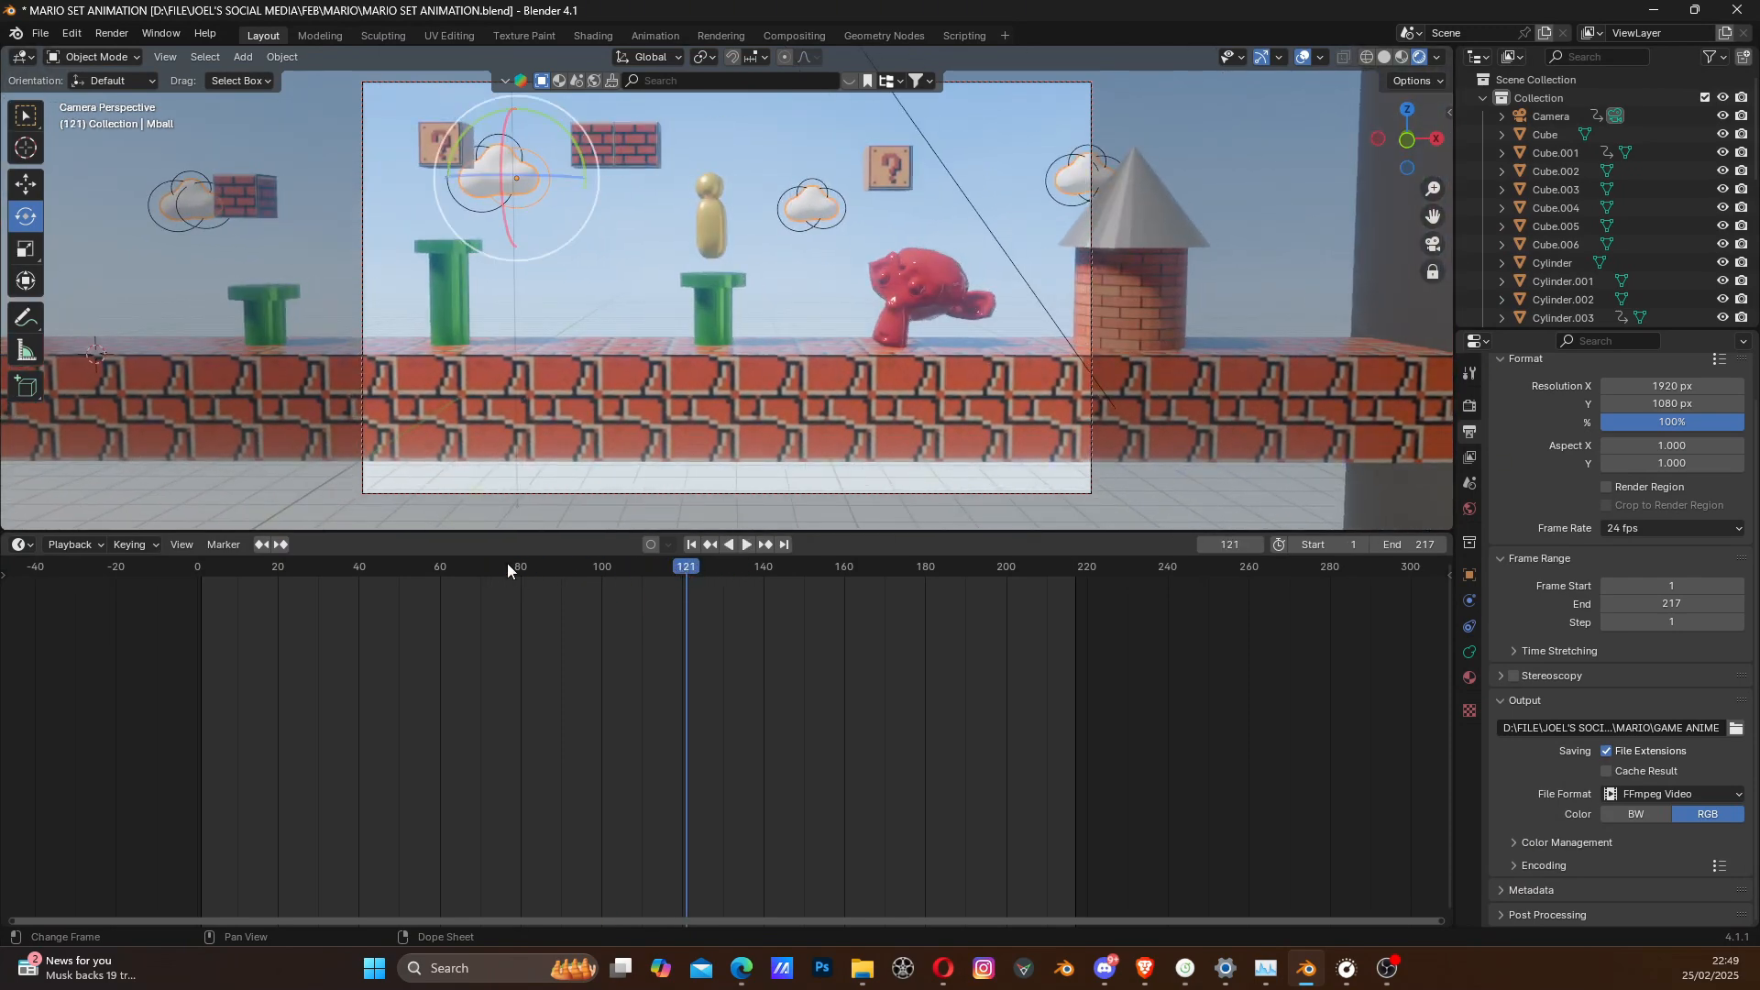
- Switch to the MARIO folder in File Explorer and open the rendered GAME ANIME0001-0217 video with VLC media player
{"action": "mouse_move", "coordinate": [862, 969]}
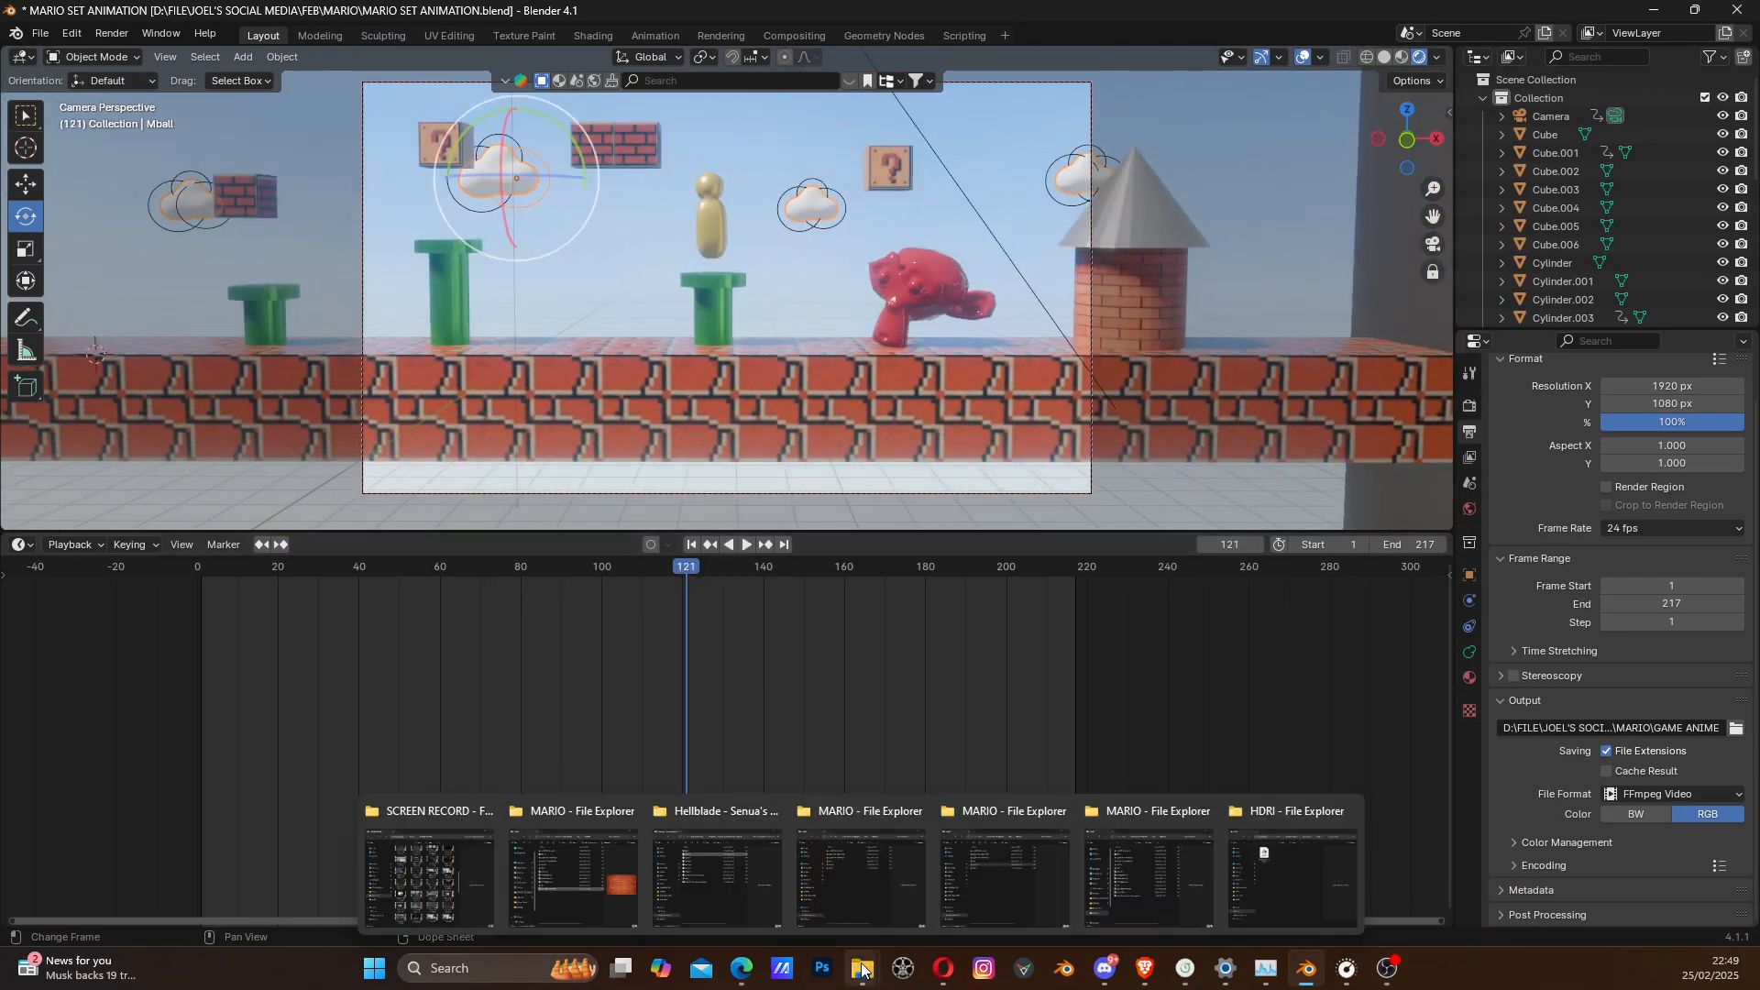
{"action": "left_click", "coordinate": [1169, 825]}
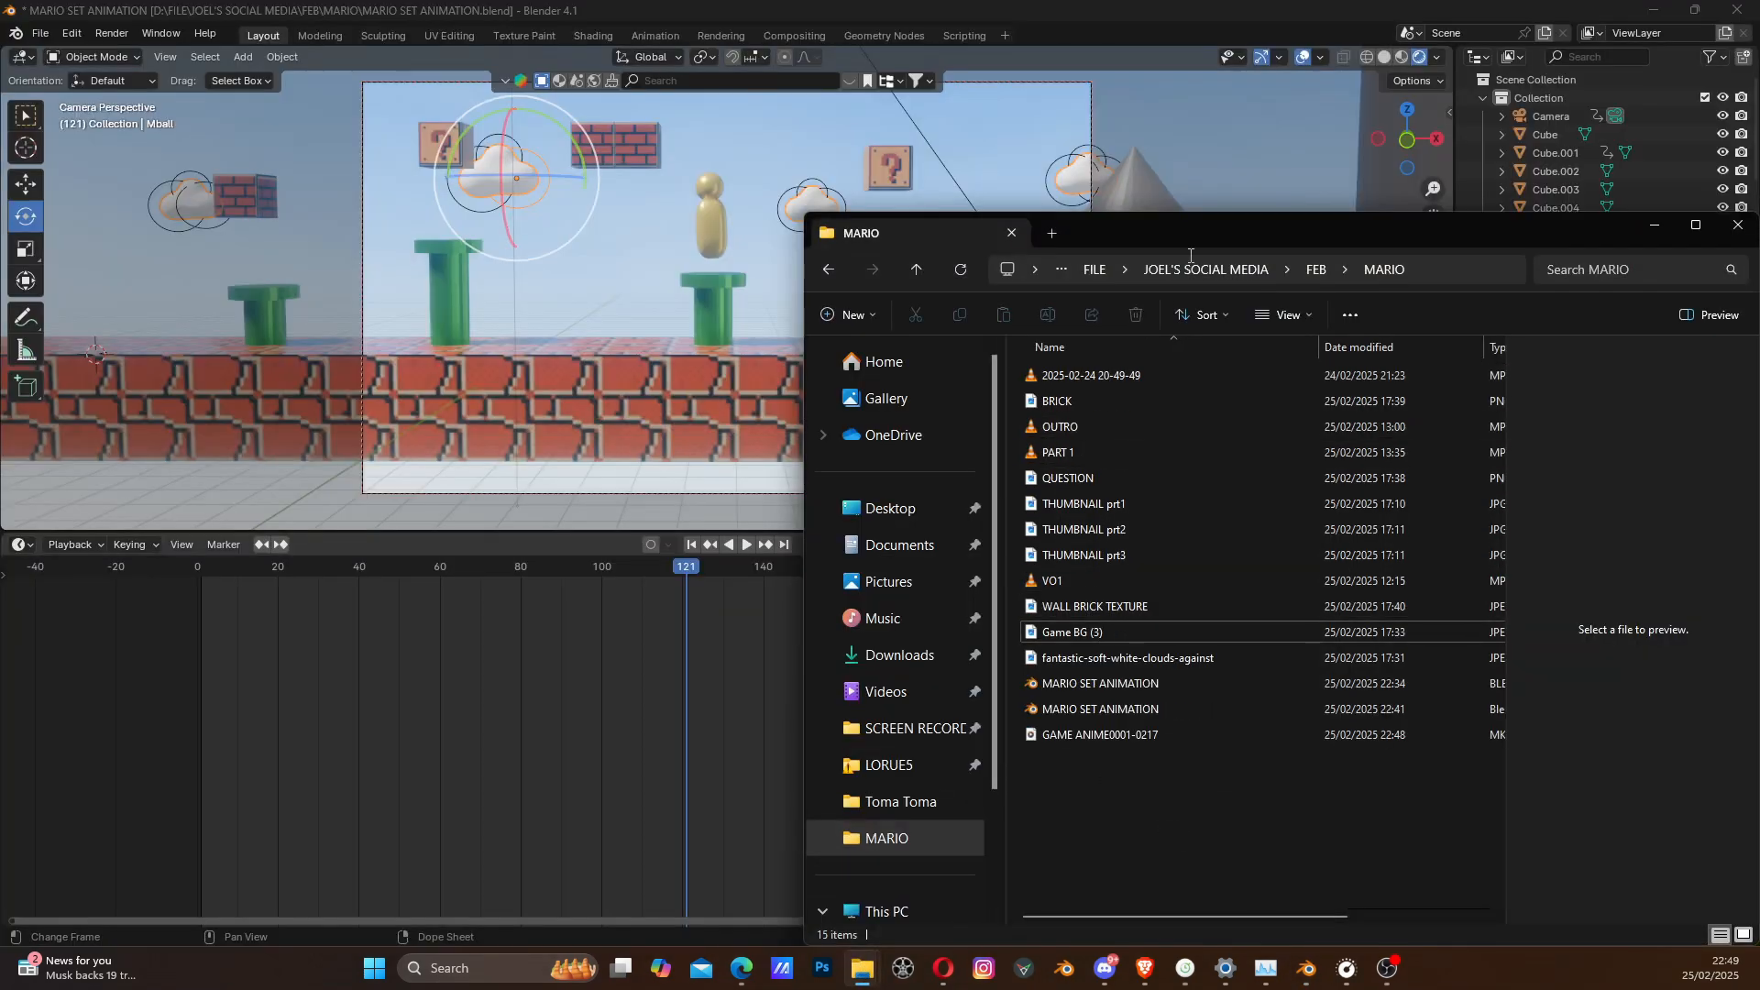
{"action": "left_click_drag", "start_coordinate": [1202, 231], "coordinate": [0, 216]}
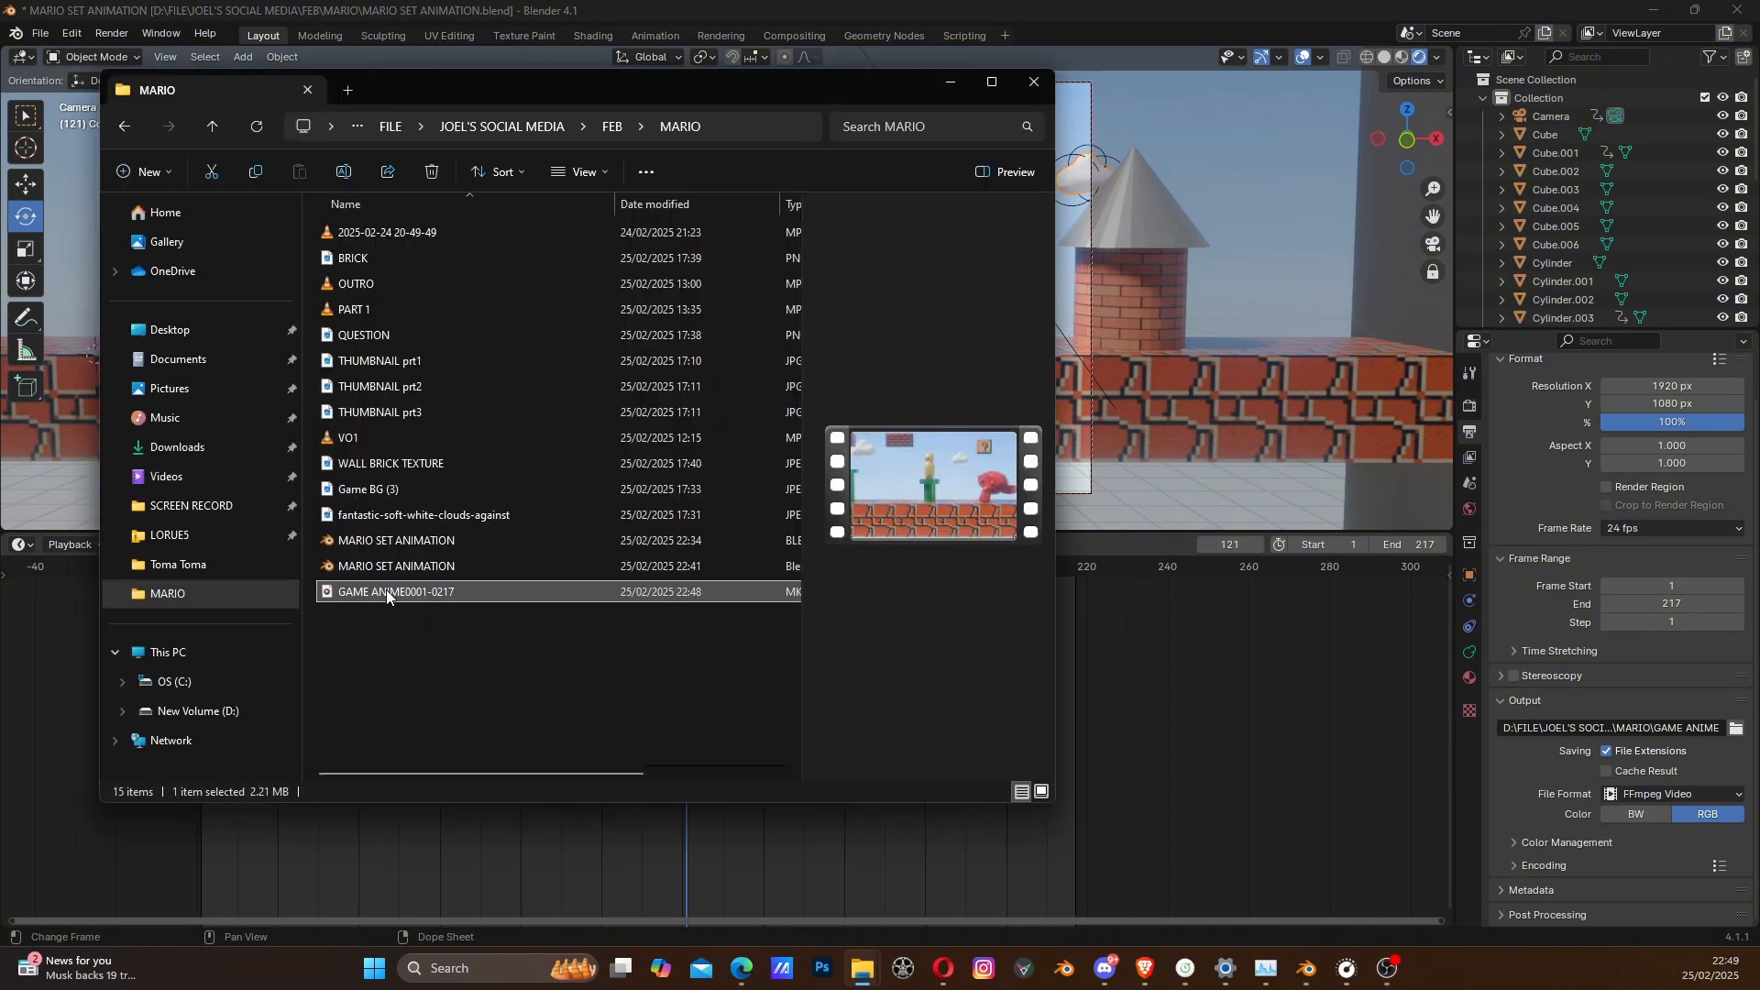
{"action": "right_click", "coordinate": [387, 590]}
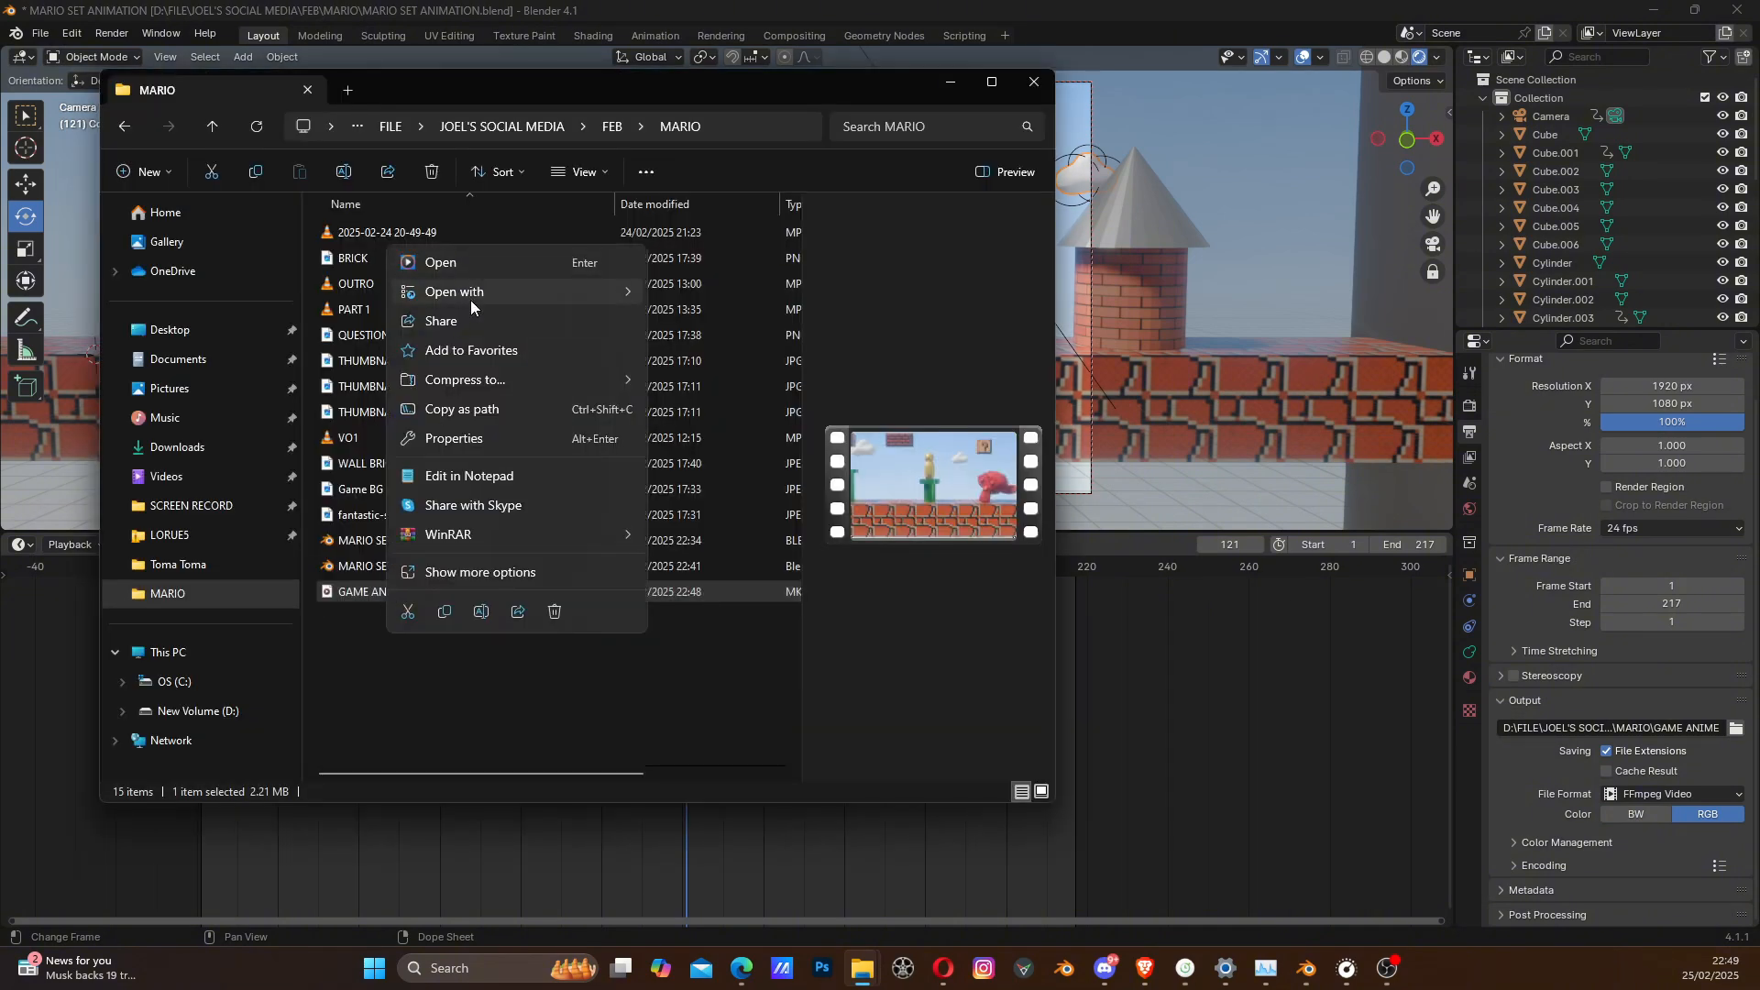
{"action": "mouse_move", "coordinate": [471, 290]}
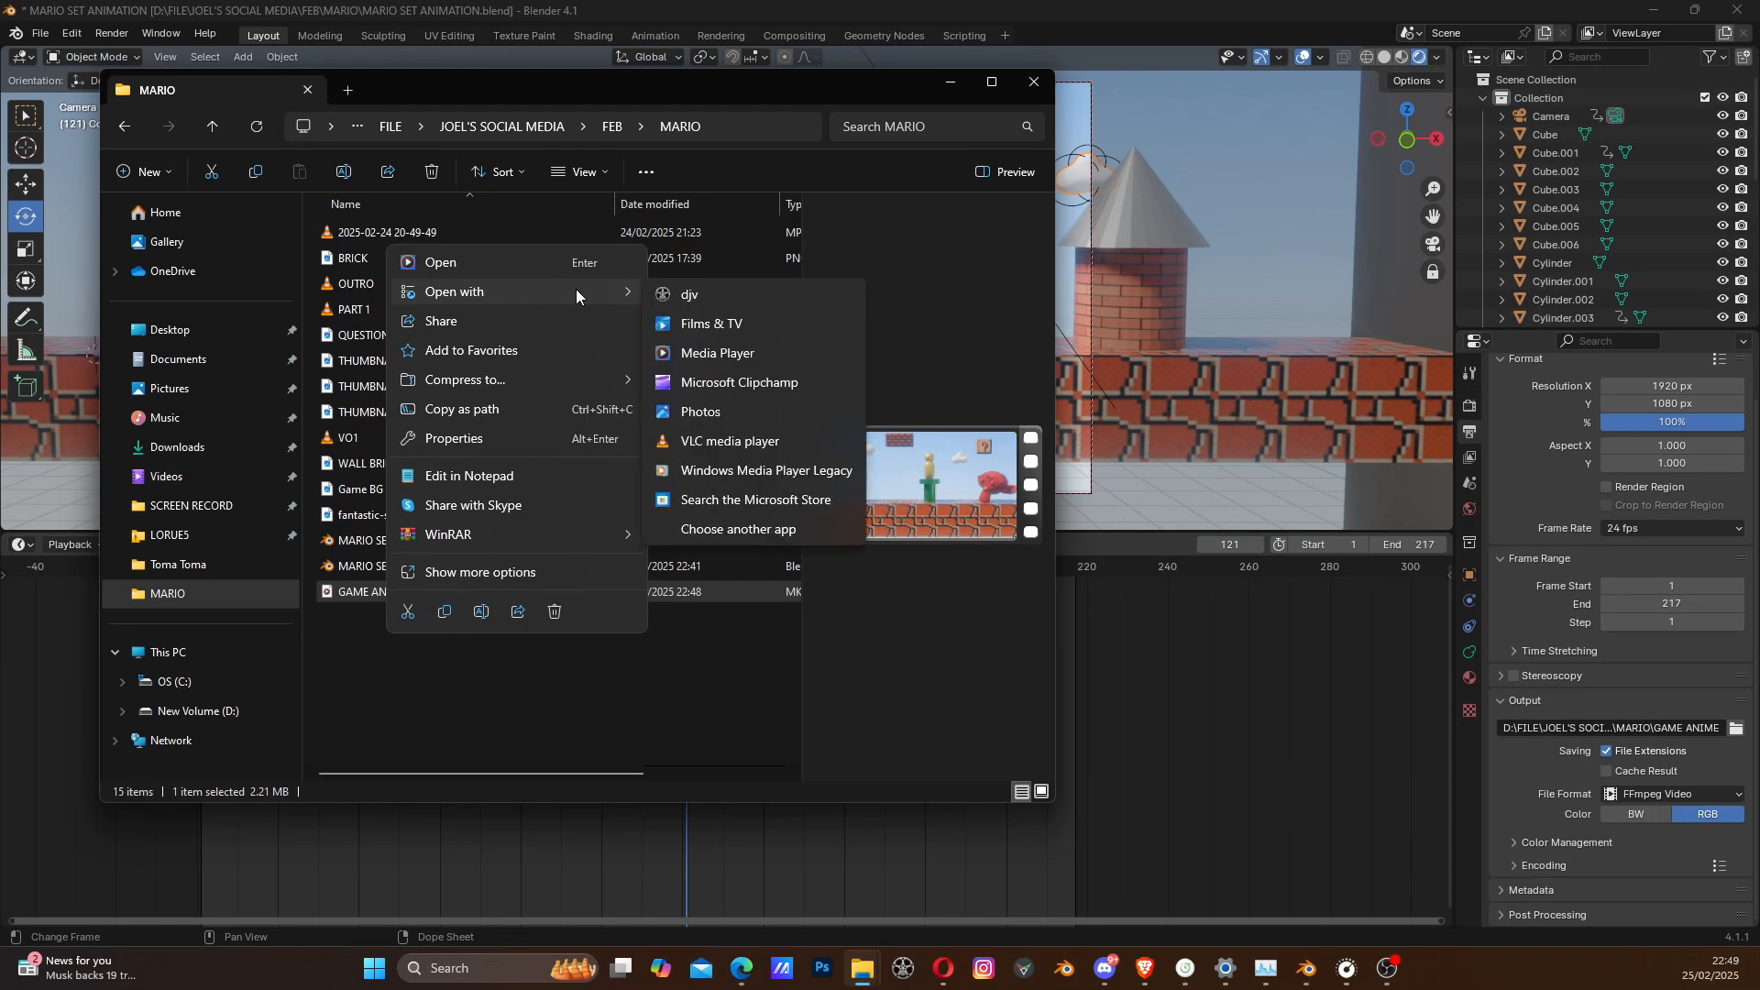
{"action": "left_click", "coordinate": [707, 439]}
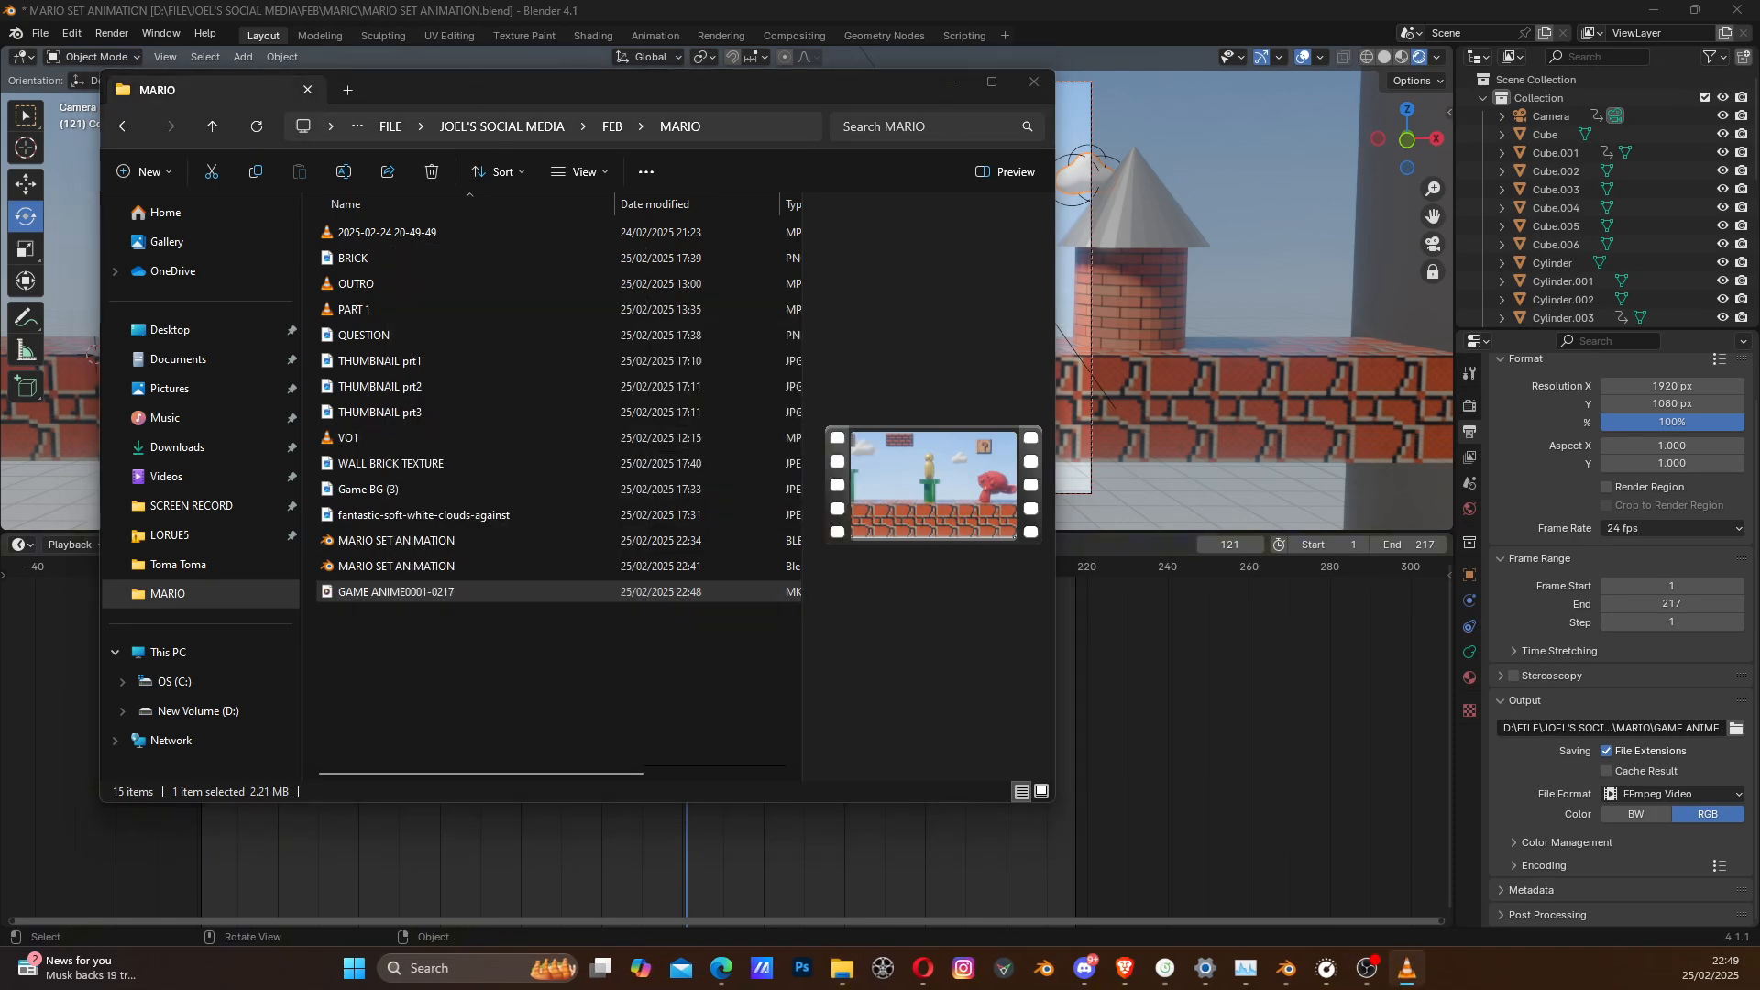